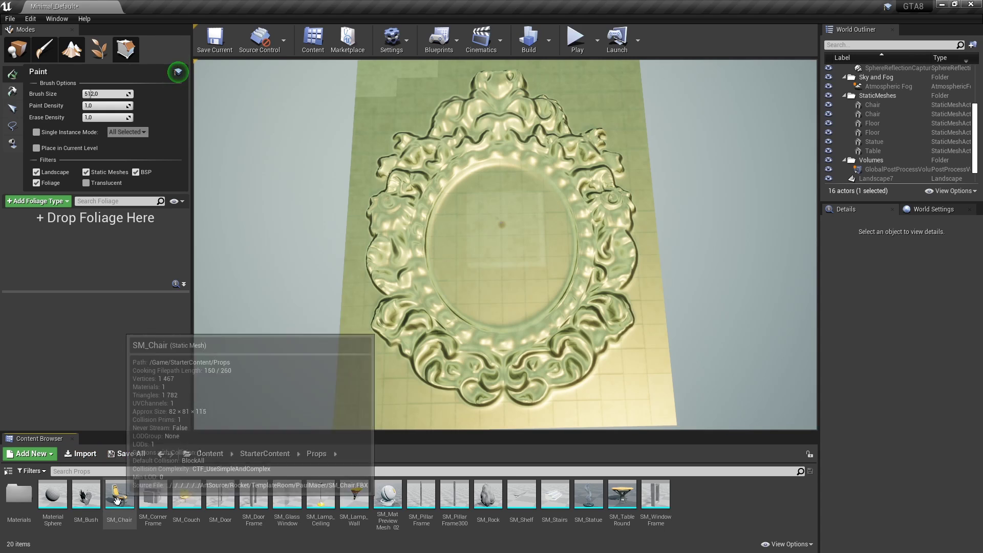
# Step: Add SM_Chair, SM_MatPreviewMesh_02 and SM_Rock to the Foliage paint list as foliage types
pyautogui.moveTo(119, 493); pyautogui.dragTo(92, 278)
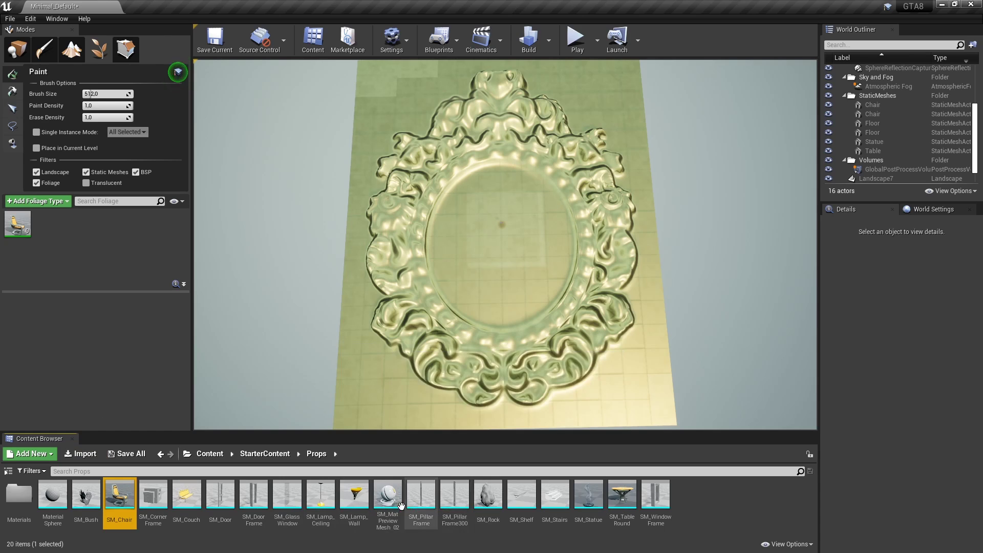
pyautogui.moveTo(387, 496); pyautogui.dragTo(138, 259)
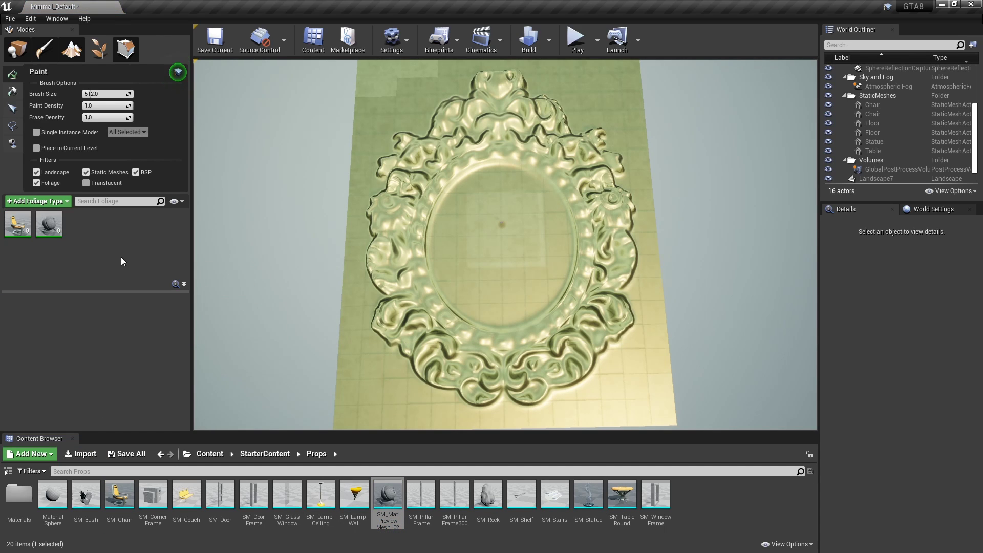
pyautogui.moveTo(481, 504); pyautogui.dragTo(145, 265)
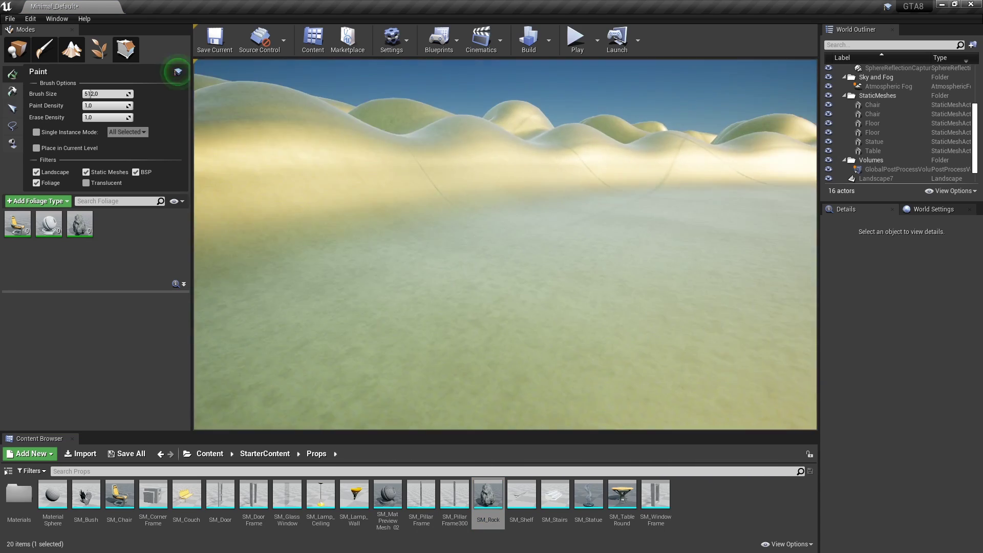
# Step: Paint clusters and bands of chair, sphere and rock foliage over the hills into one dense mass
pyautogui.moveTo(286, 240); pyautogui.dragTo(331, 284, button='right')
pyautogui.moveTo(332, 284)
pyautogui.mouseDown()
pyautogui.moveTo(391, 226)
pyautogui.moveTo(505, 302)
pyautogui.moveTo(416, 340)
pyautogui.moveTo(389, 389)
pyautogui.mouseUp()
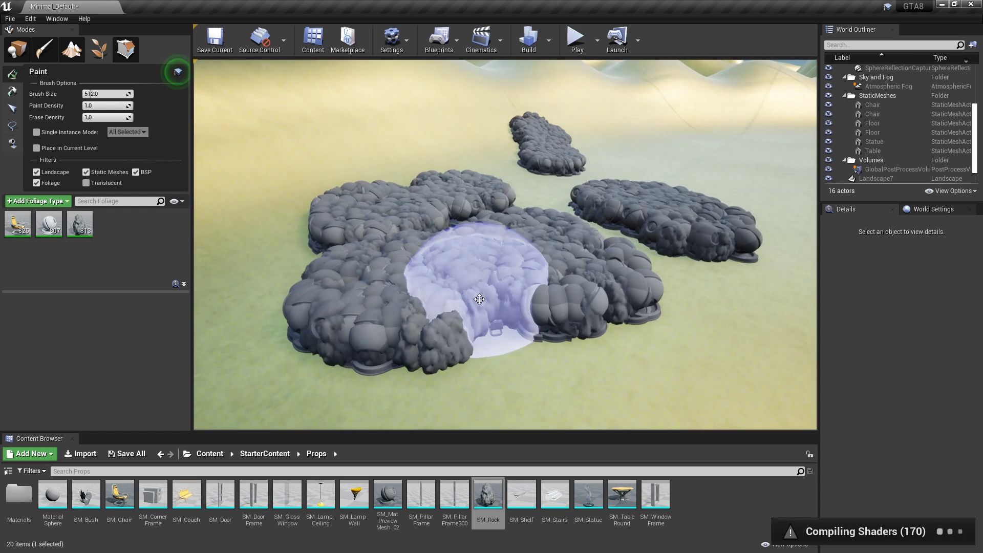
pyautogui.moveTo(505, 318); pyautogui.dragTo(449, 347, button='right')
pyautogui.moveTo(450, 347); pyautogui.dragTo(591, 218)
pyautogui.moveTo(495, 296)
pyautogui.mouseDown()
pyautogui.moveTo(437, 204)
pyautogui.moveTo(450, 180)
pyautogui.moveTo(499, 270)
pyautogui.mouseUp()
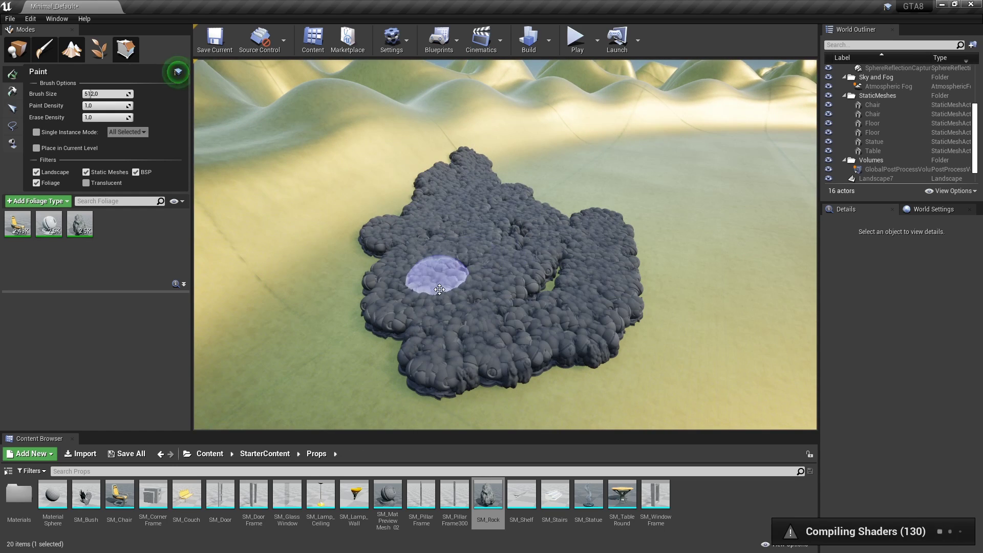
pyautogui.moveTo(439, 289)
pyautogui.mouseDown(button='right')
pyautogui.moveTo(439, 266)
pyautogui.moveTo(389, 277)
pyautogui.moveTo(440, 256)
pyautogui.moveTo(440, 290)
pyautogui.mouseUp(button='right')
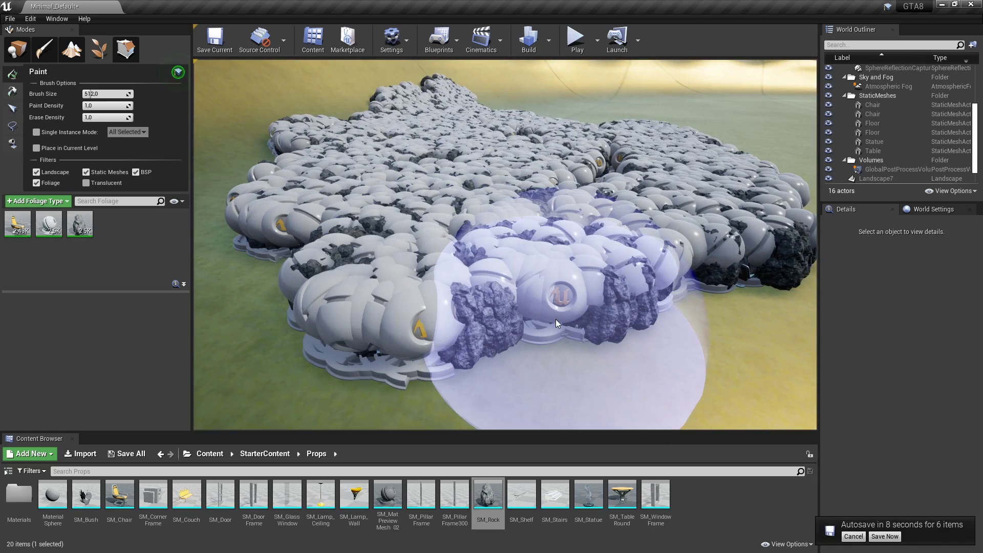
pyautogui.moveTo(533, 319); pyautogui.dragTo(512, 307, button='right')
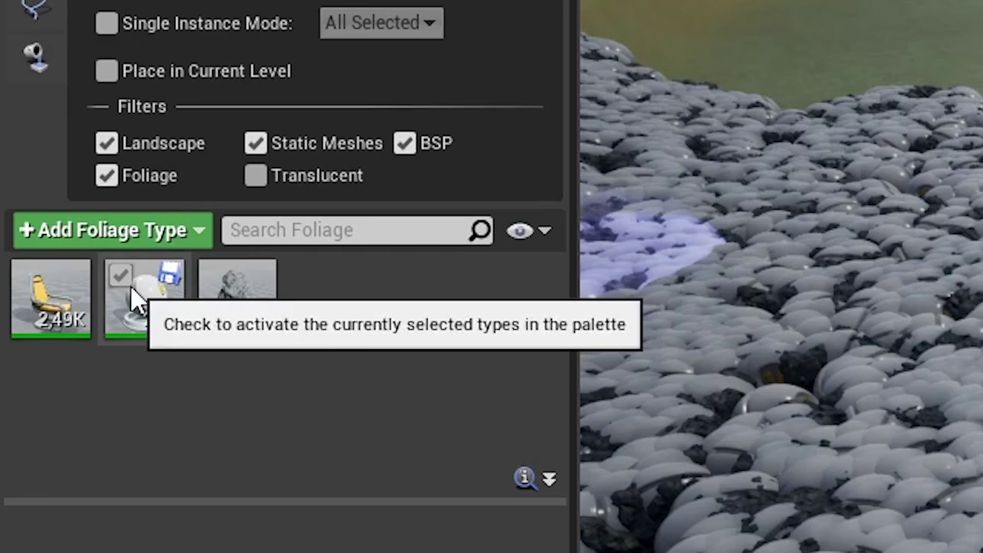
# Step: Deactivate the other foliage types and paint a rock-only patch on the empty floor
pyautogui.click(119, 278)
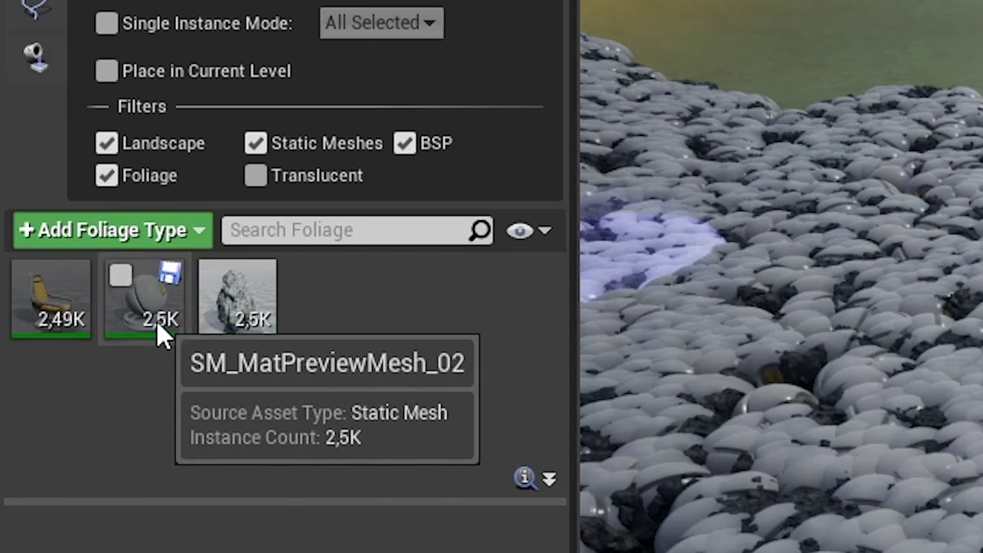
pyautogui.click(163, 337)
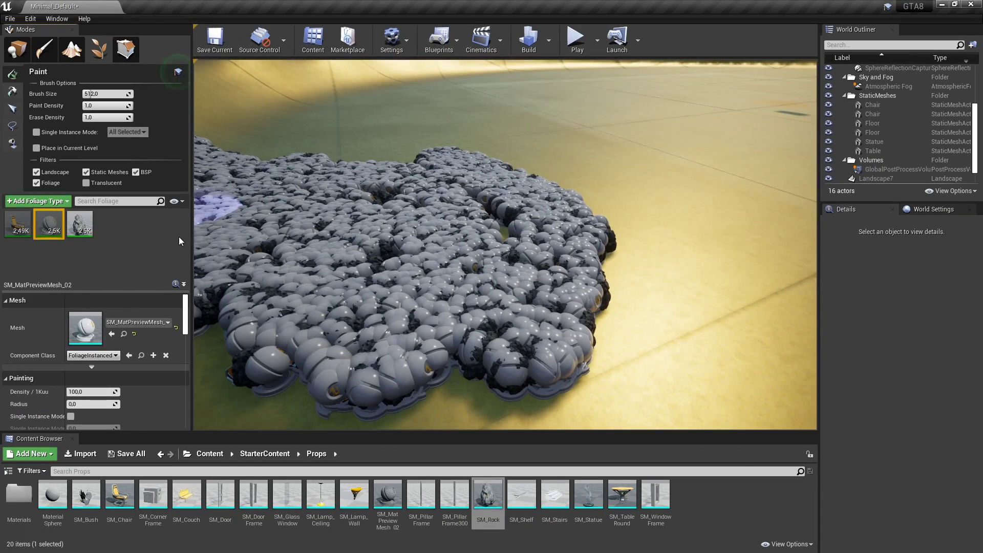
pyautogui.moveTo(461, 245)
pyautogui.mouseDown(button='right')
pyautogui.moveTo(563, 241)
pyautogui.moveTo(351, 252)
pyautogui.mouseUp(button='right')
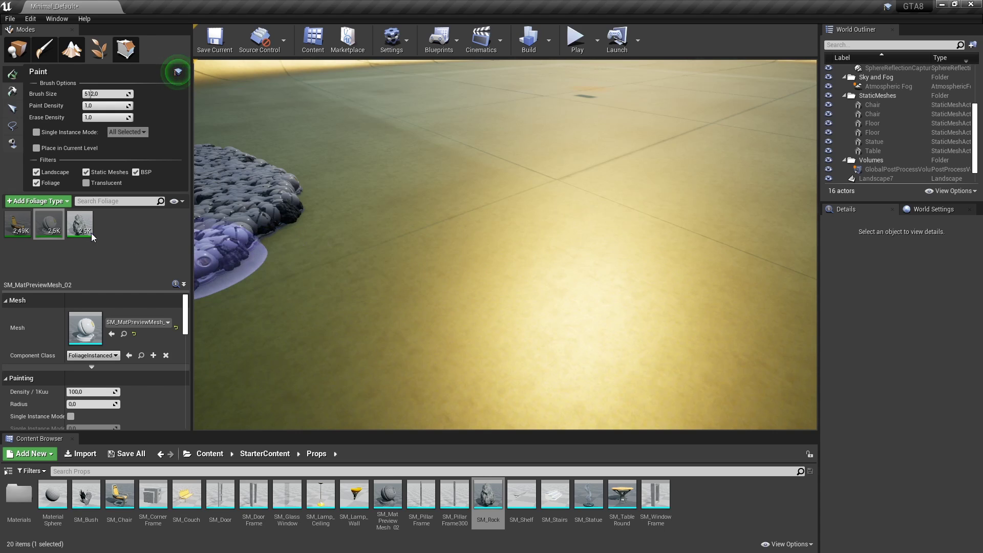
pyautogui.moveTo(358, 312)
pyautogui.mouseDown()
pyautogui.moveTo(552, 254)
pyautogui.moveTo(460, 318)
pyautogui.mouseUp()
pyautogui.moveTo(461, 318); pyautogui.dragTo(409, 312, button='right')
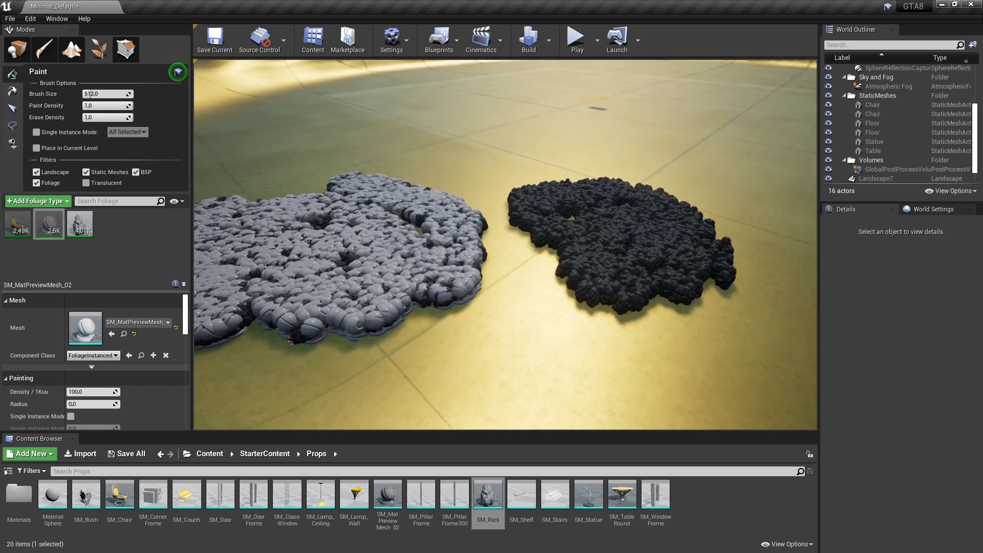
pyautogui.moveTo(461, 286); pyautogui.dragTo(487, 281, button='right')
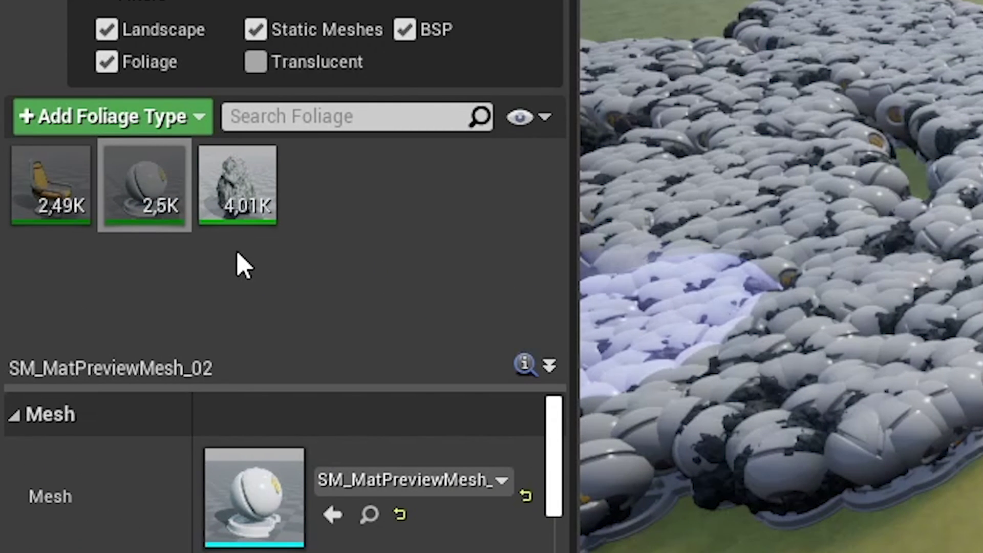
pyautogui.moveTo(275, 176)
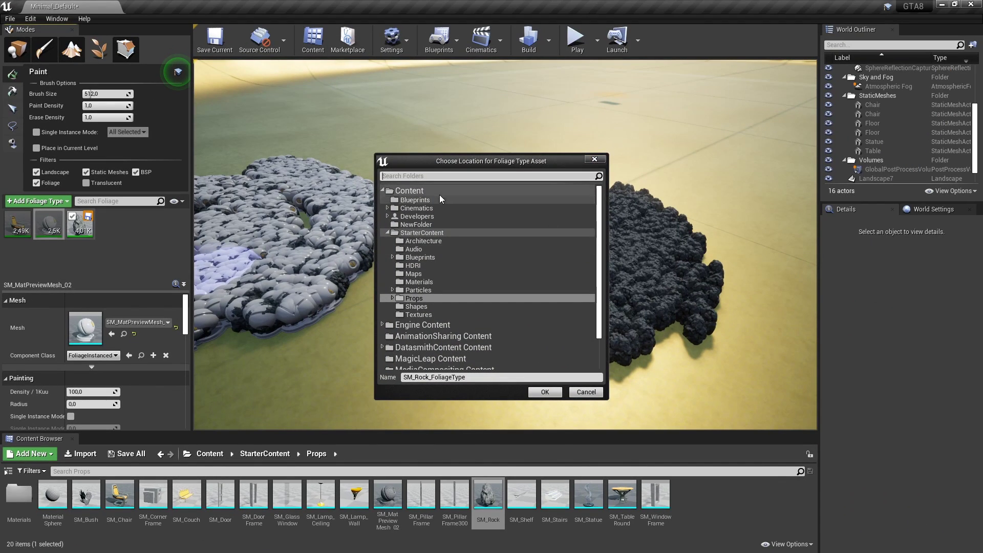
# Step: Save the rock foliage type as SM_Rock_FoliageType in the Content folder
pyautogui.click(440, 194)
pyautogui.click(539, 394)
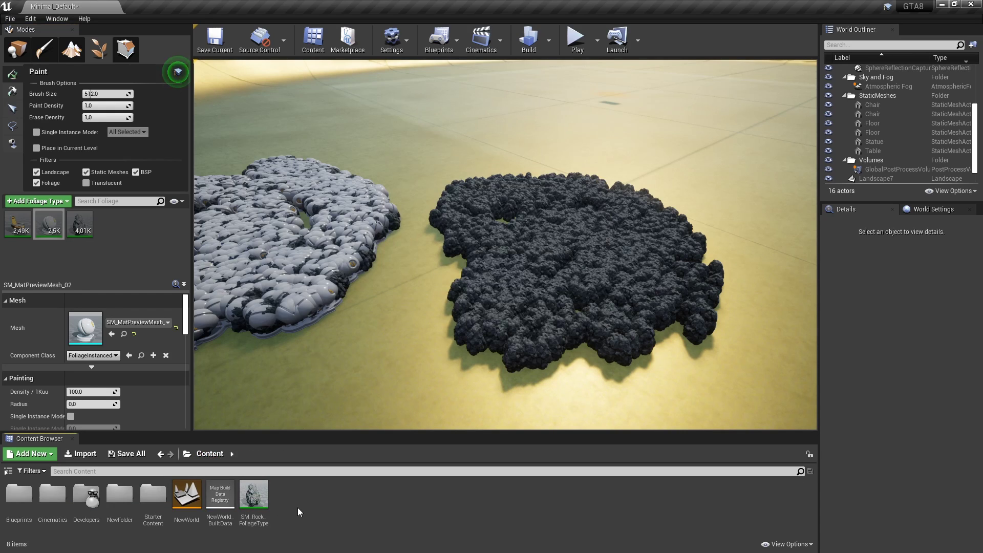
pyautogui.moveTo(254, 493)
pyautogui.mouseDown()
pyautogui.moveTo(334, 401)
pyautogui.moveTo(259, 497)
pyautogui.mouseUp()
pyautogui.click(251, 492)
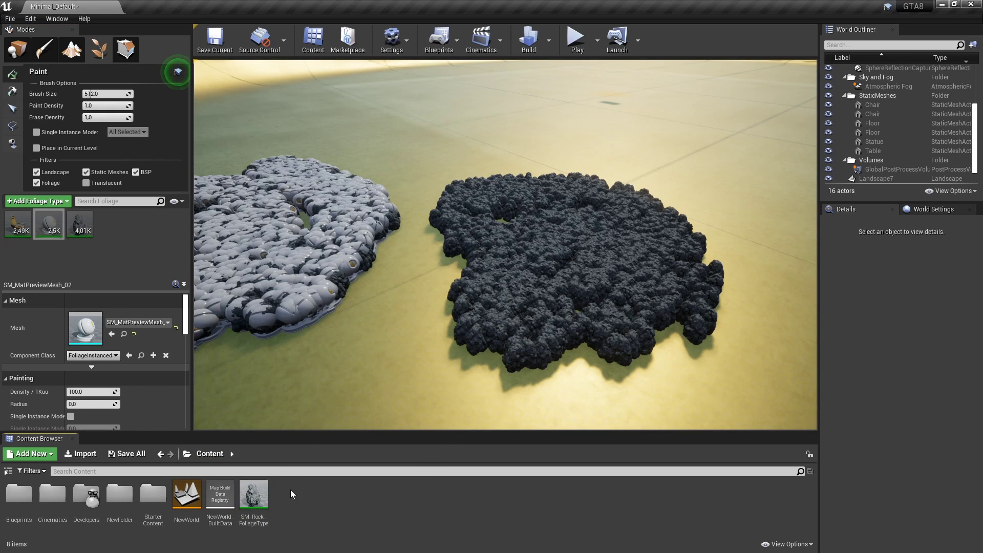
# Step: Inspect SM_Rock_FoliageType, then force-delete it so the rock patch disappears
pyautogui.doubleClick(251, 493)
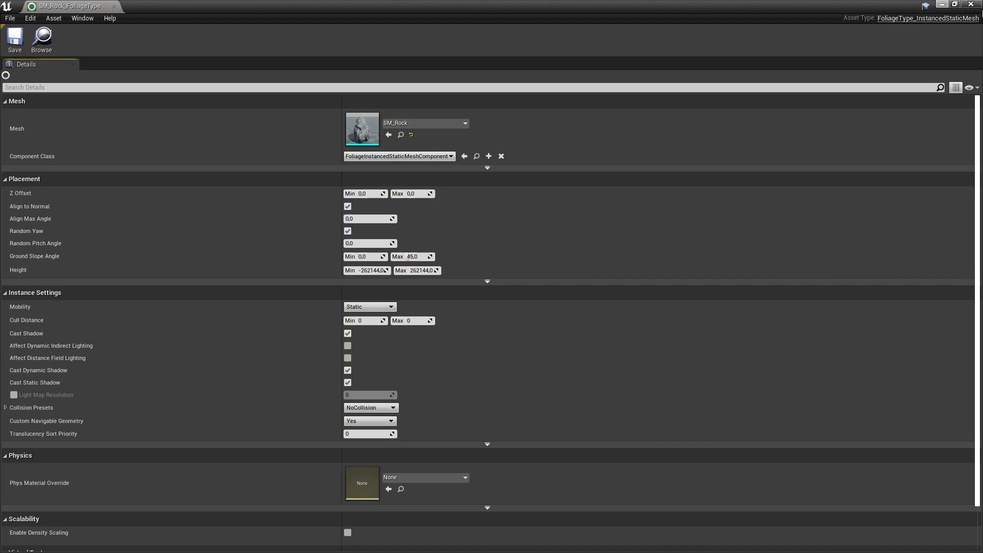
pyautogui.click(970, 4)
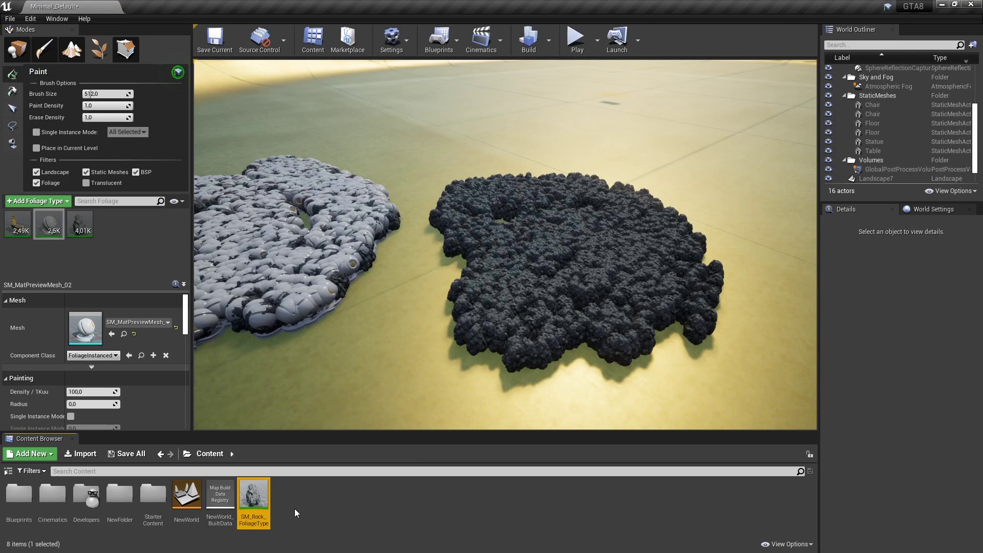
pyautogui.press('Delete')
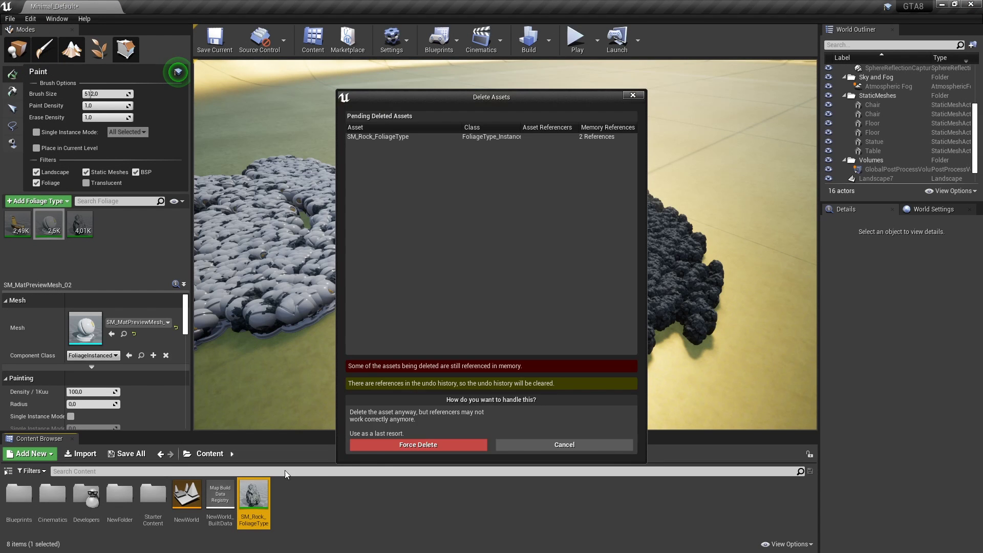
pyautogui.click(384, 444)
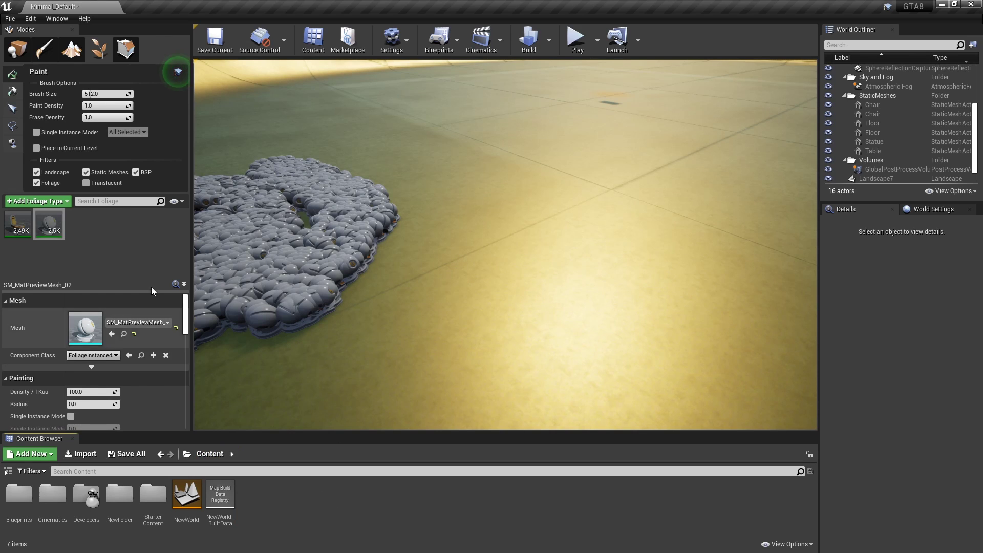
# Step: Delete the SM_MatPreviewMesh_02 foliage type and confirm removing its 2 498 sphere instances
pyautogui.click(128, 259)
pyautogui.moveTo(244, 222); pyautogui.dragTo(245, 222, button='right')
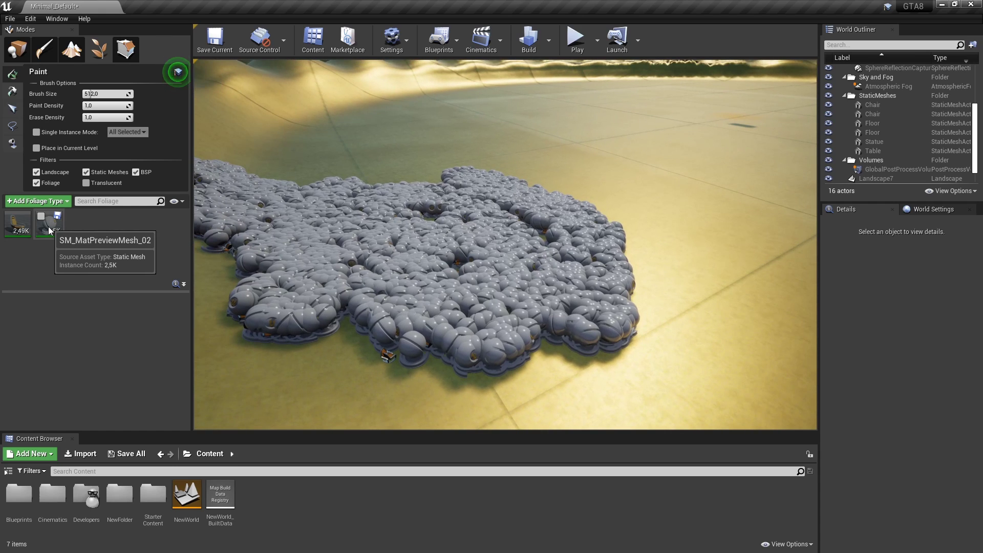
pyautogui.click(49, 227)
pyautogui.press('Delete')
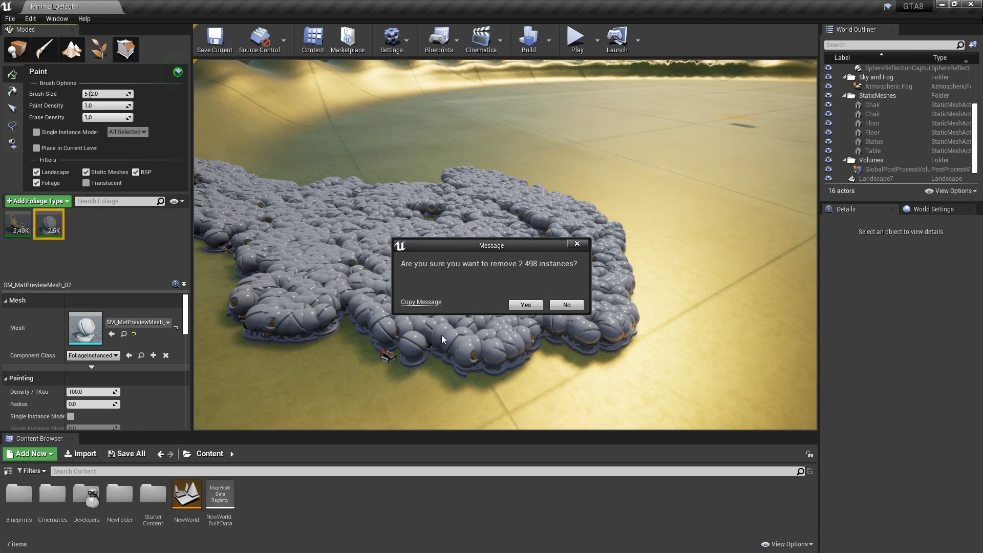
pyautogui.click(526, 304)
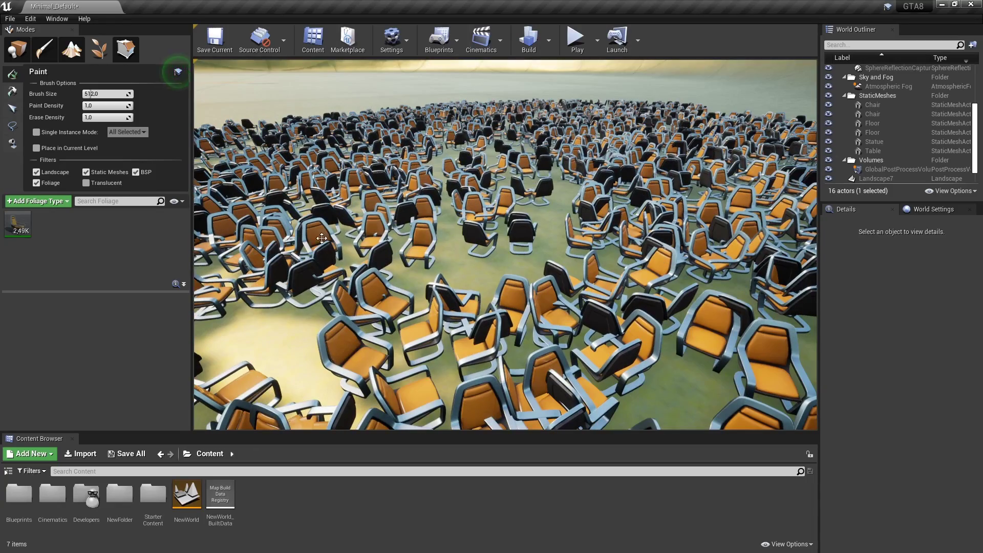
pyautogui.click(17, 48)
pyautogui.click(361, 284)
pyautogui.press('f')
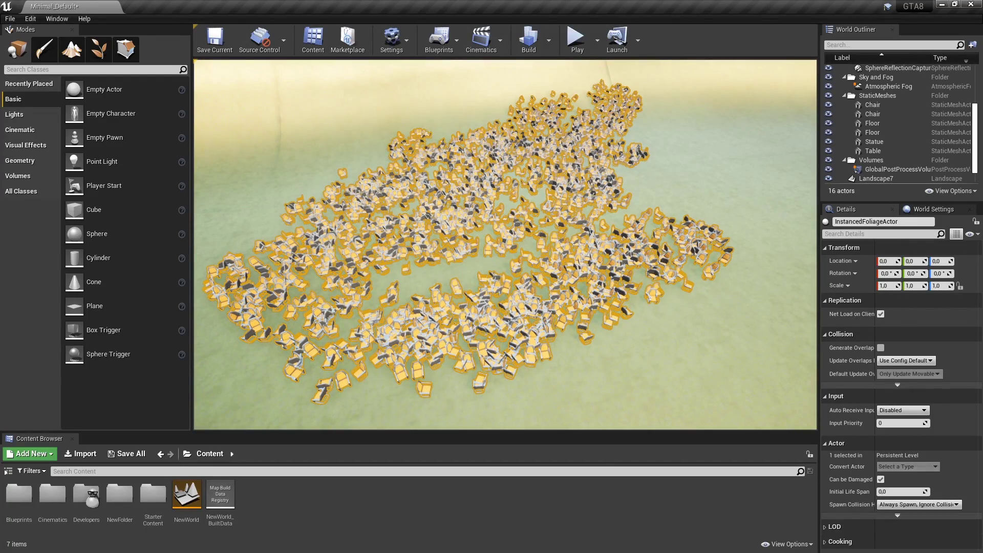
pyautogui.click(325, 223)
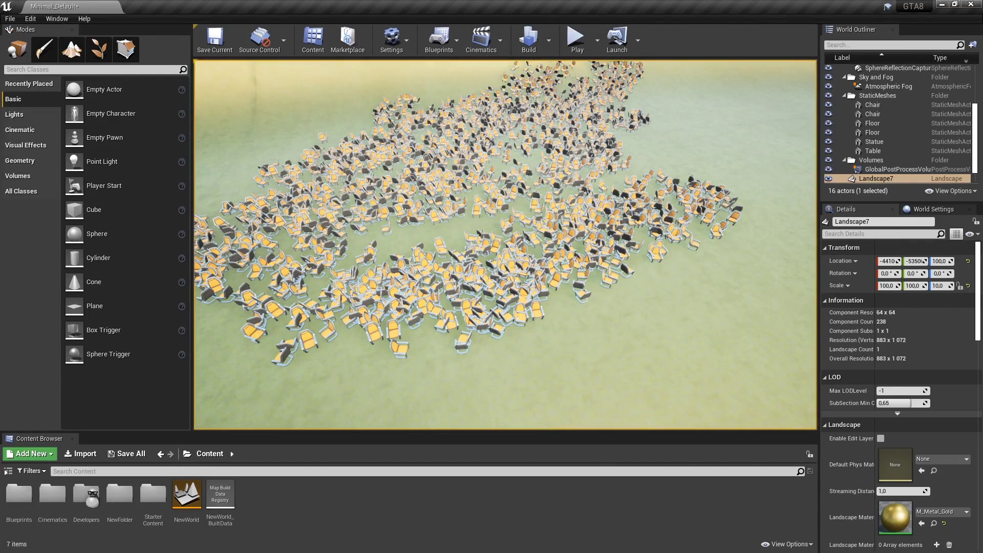
pyautogui.click(324, 224)
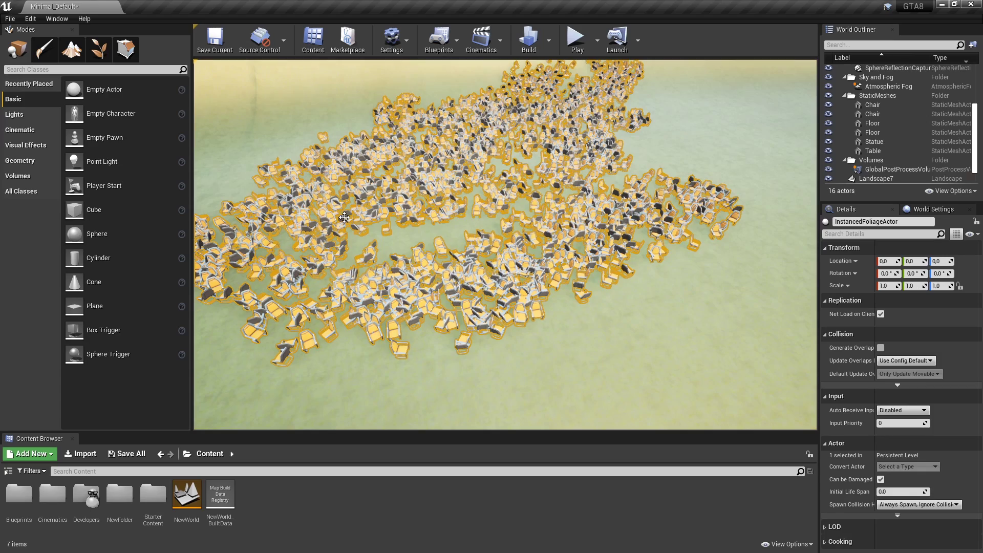
pyautogui.press('f')
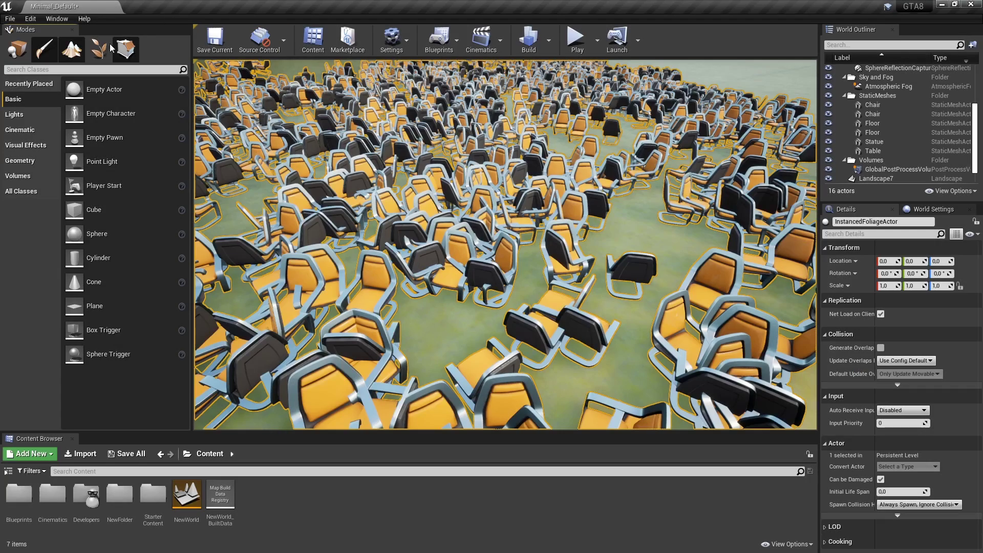
pyautogui.click(99, 49)
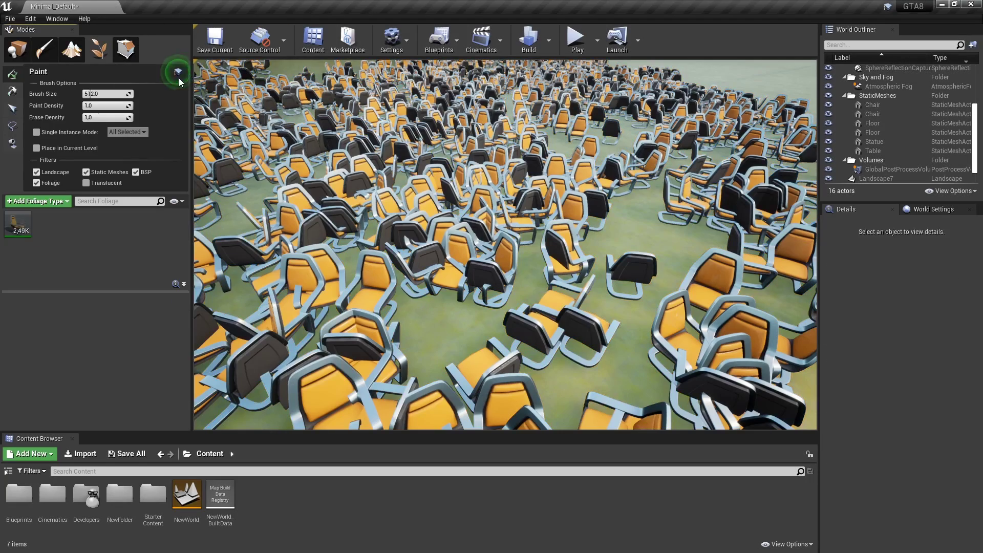
# Step: Open StarterContent and paint an upward strip of chairs with a 512 brush at density 1.0
pyautogui.doubleClick(153, 496)
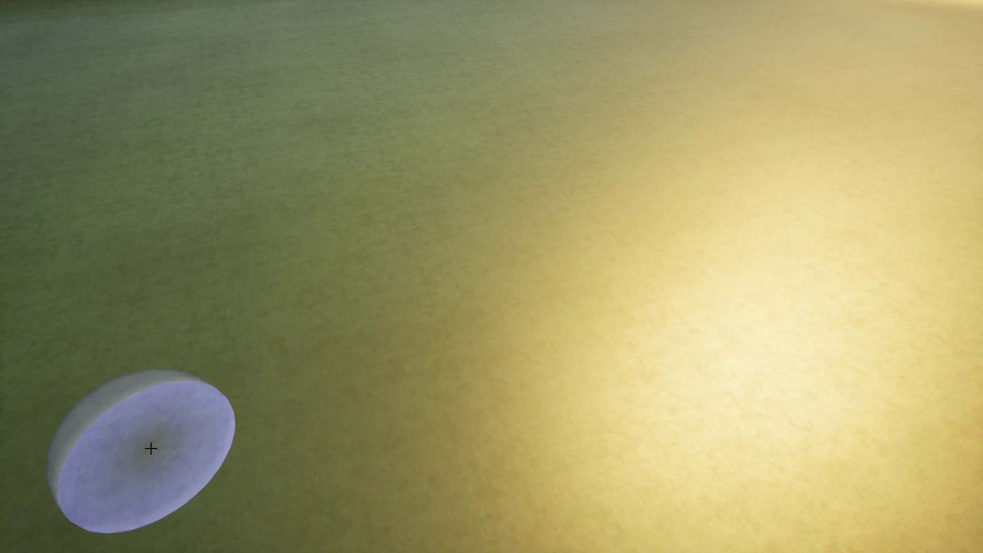
pyautogui.moveTo(150, 447); pyautogui.dragTo(173, 123)
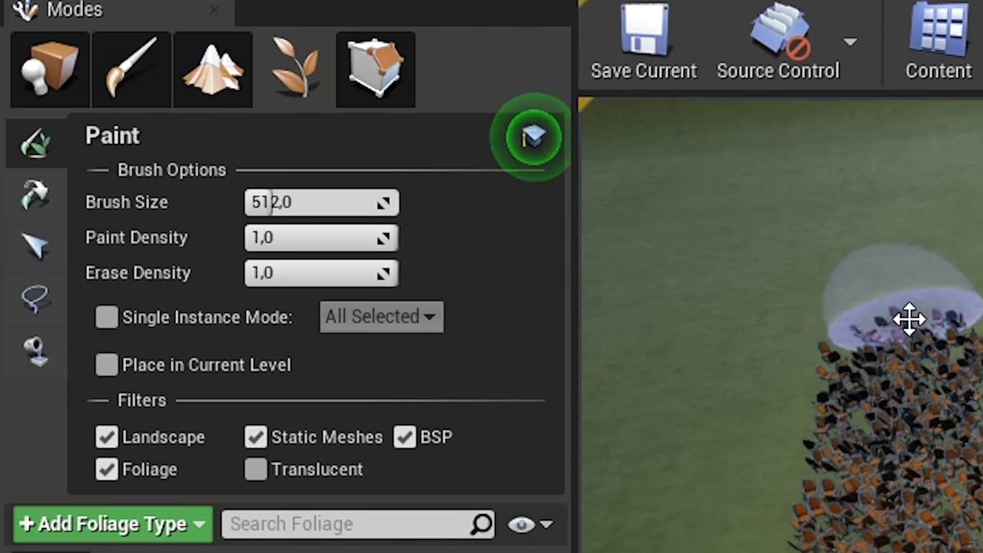
# Step: Set Paint Density to 0,5 and paint a second strip of chairs
pyautogui.click(323, 239)
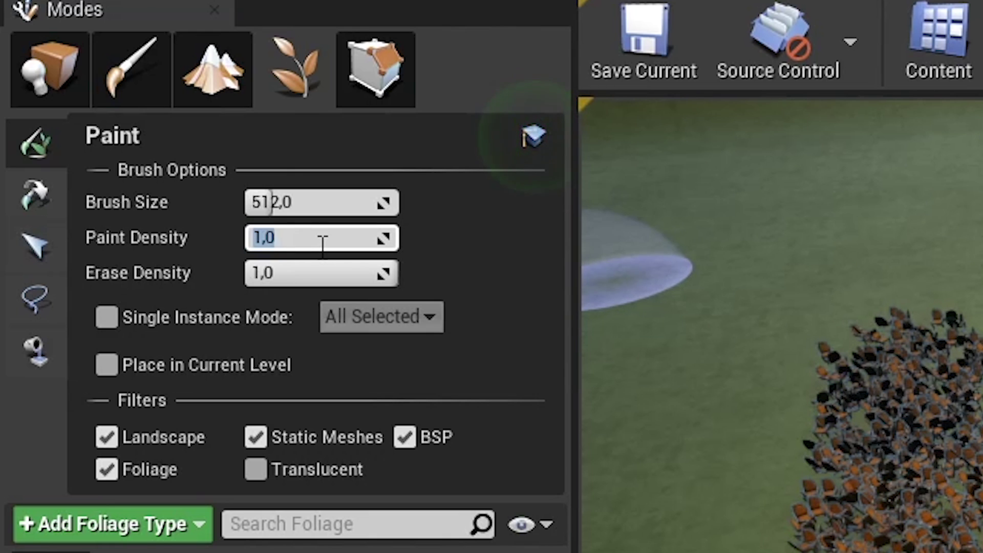
pyautogui.write('0,5')
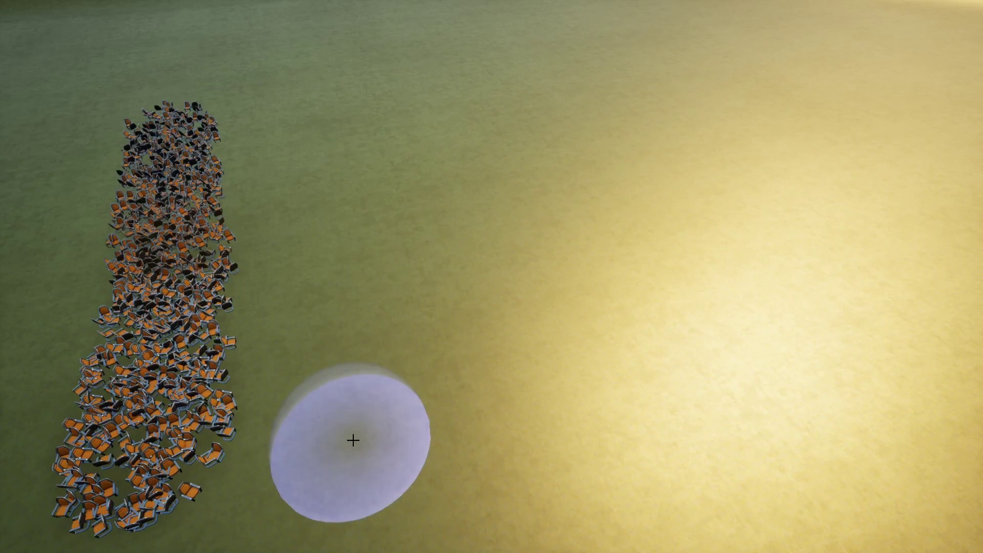
pyautogui.moveTo(351, 439); pyautogui.dragTo(285, 99)
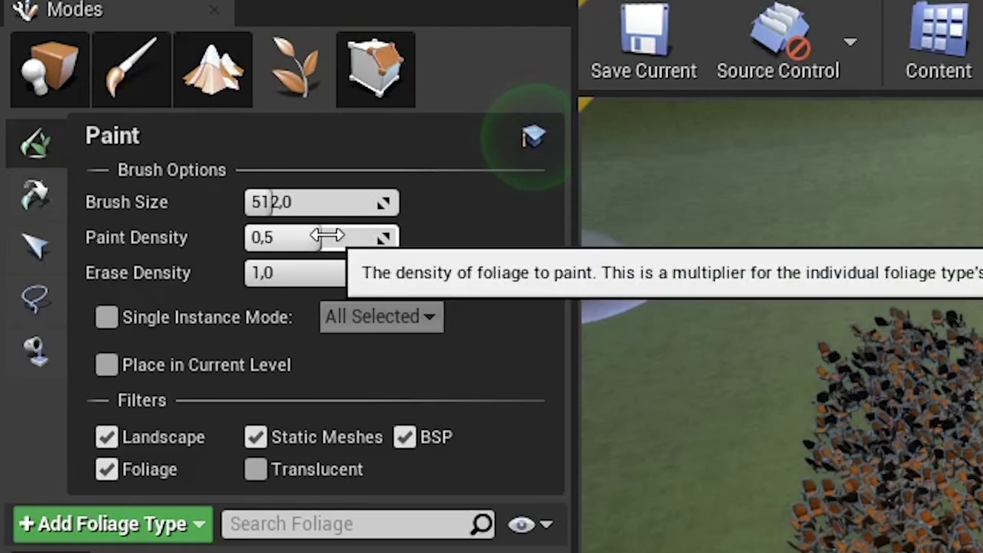
# Step: Set Paint Density to 0,1, paint a sparser third chair strip, then erase along the left strip
pyautogui.click(329, 235)
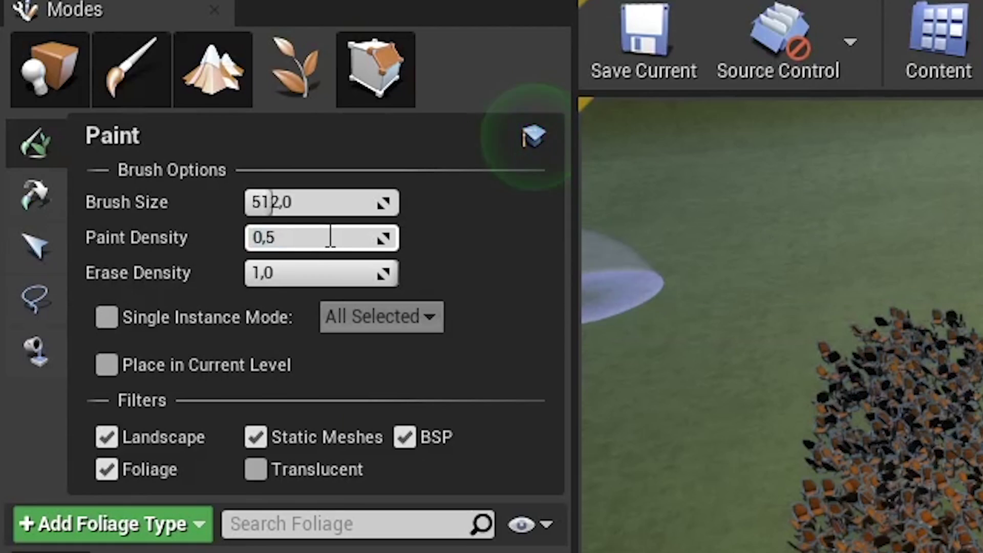
pyautogui.write('0,1')
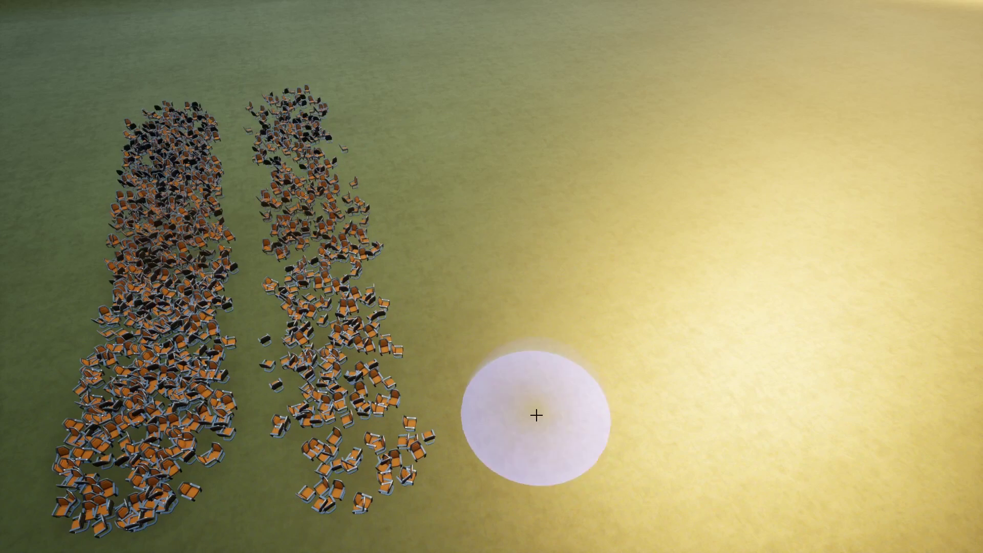
pyautogui.moveTo(547, 481)
pyautogui.mouseDown()
pyautogui.moveTo(452, 153)
pyautogui.moveTo(413, 94)
pyautogui.mouseUp()
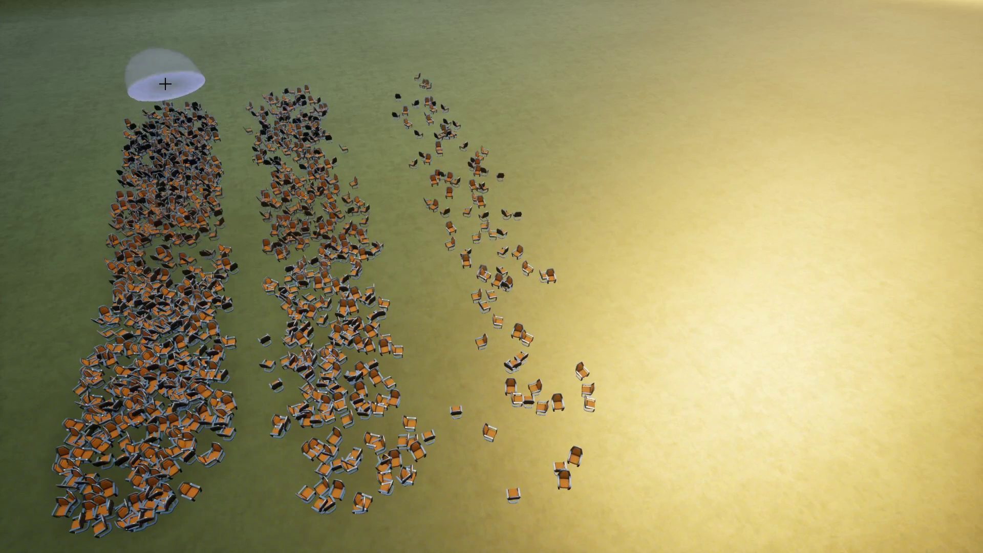
pyautogui.keyDown('shift'); pyautogui.moveTo(174, 90); pyautogui.dragTo(148, 493); pyautogui.keyUp('shift')
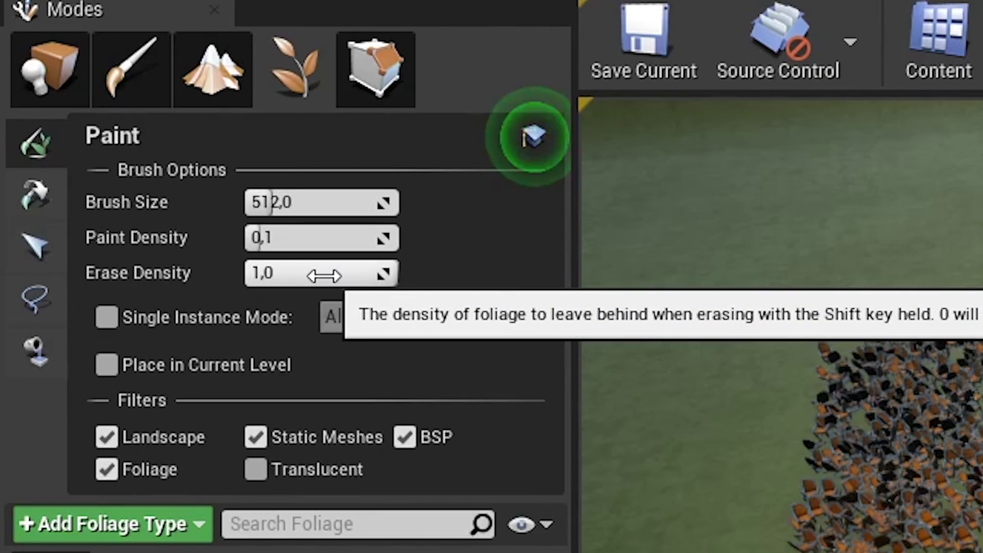
# Step: Edit Erase Density, then after two undone trial erasures clear a band across all three chair strips
pyautogui.click(324, 276)
pyautogui.write('0,')
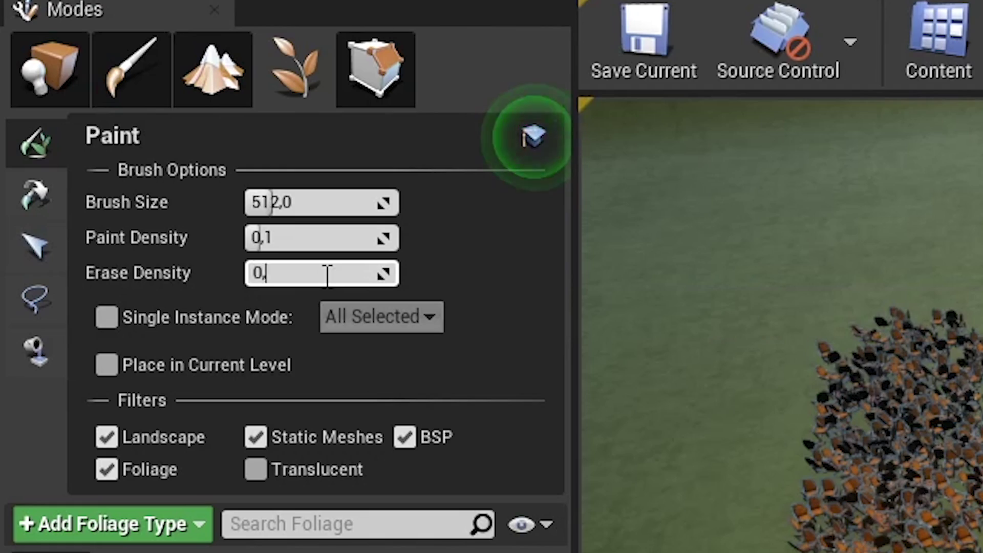
pyautogui.write('5')
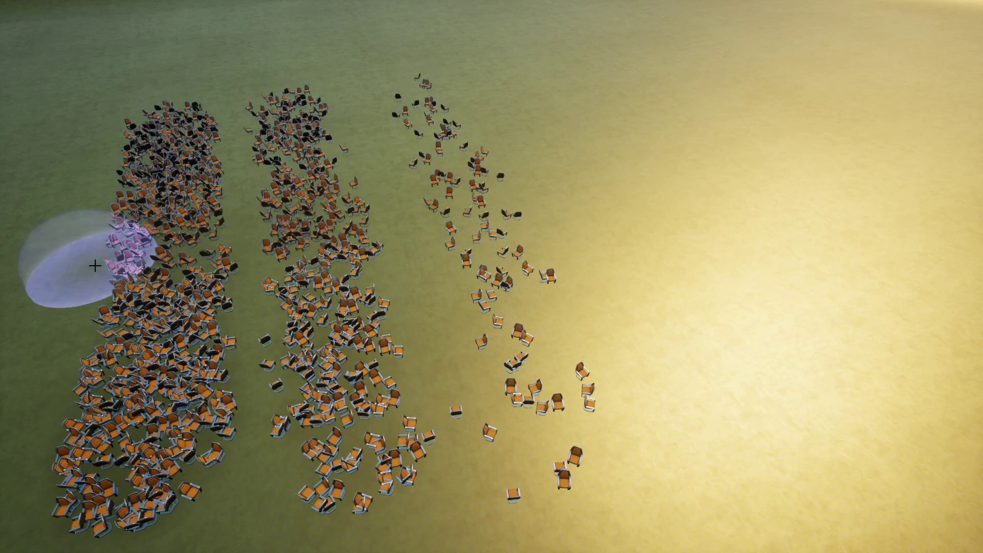
pyautogui.keyDown('shift'); pyautogui.moveTo(95, 265); pyautogui.dragTo(561, 212); pyautogui.keyUp('shift')
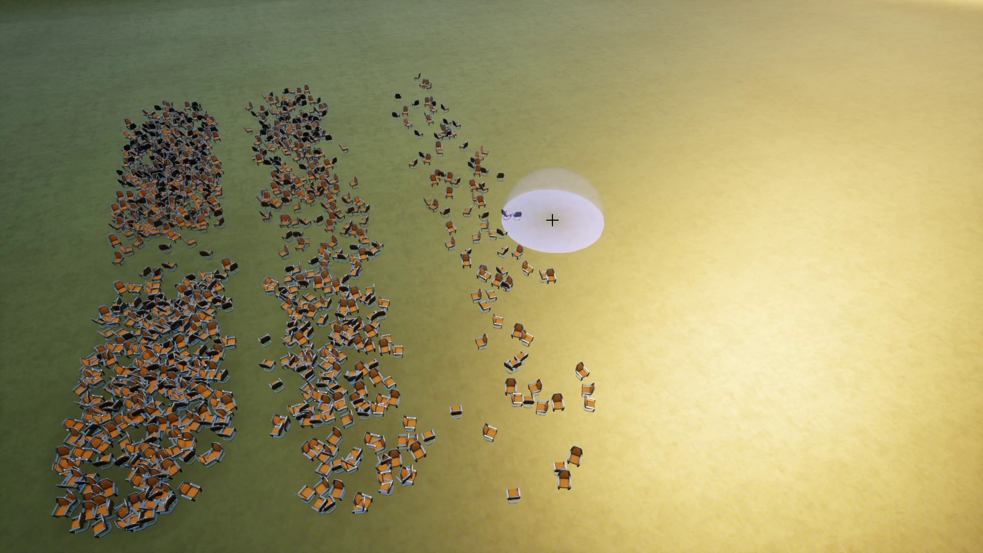
pyautogui.hotkey('ctrl', 'z')
pyautogui.keyDown('shift'); pyautogui.moveTo(136, 92); pyautogui.dragTo(162, 436); pyautogui.keyUp('shift')
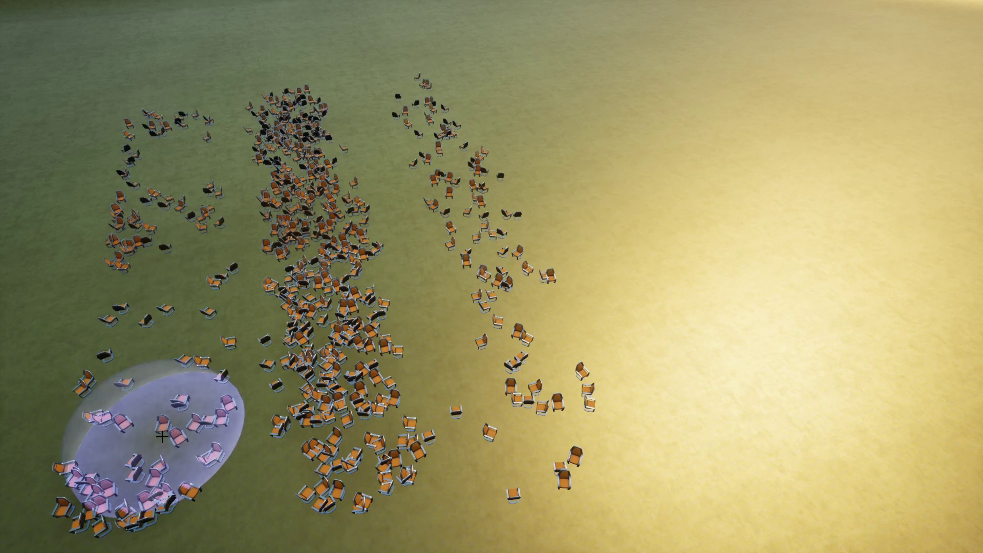
pyautogui.hotkey('ctrl', 'z')
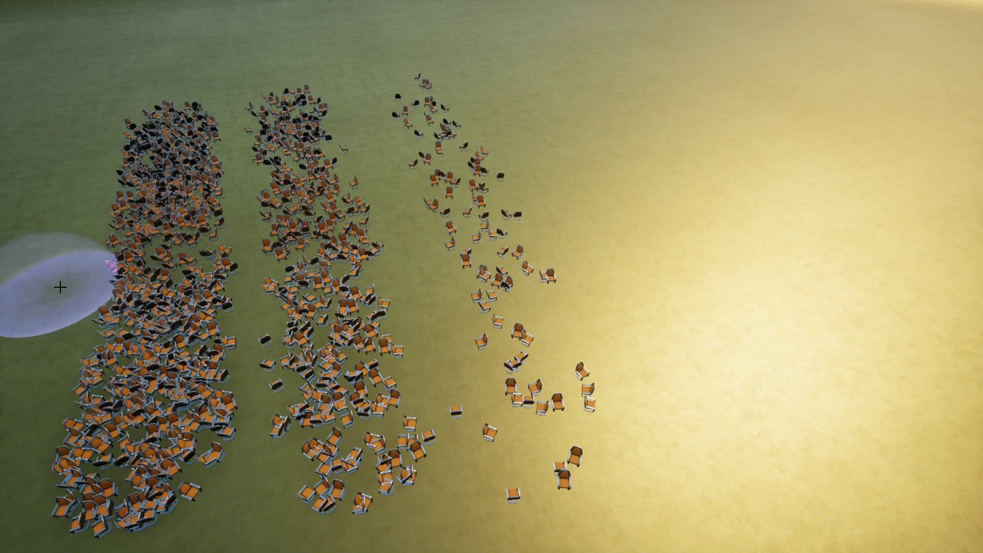
pyautogui.moveTo(61, 280)
pyautogui.keyDown('shift'); pyautogui.mouseDown()
pyautogui.moveTo(142, 285)
pyautogui.moveTo(607, 209)
pyautogui.mouseUp(); pyautogui.keyUp('shift')
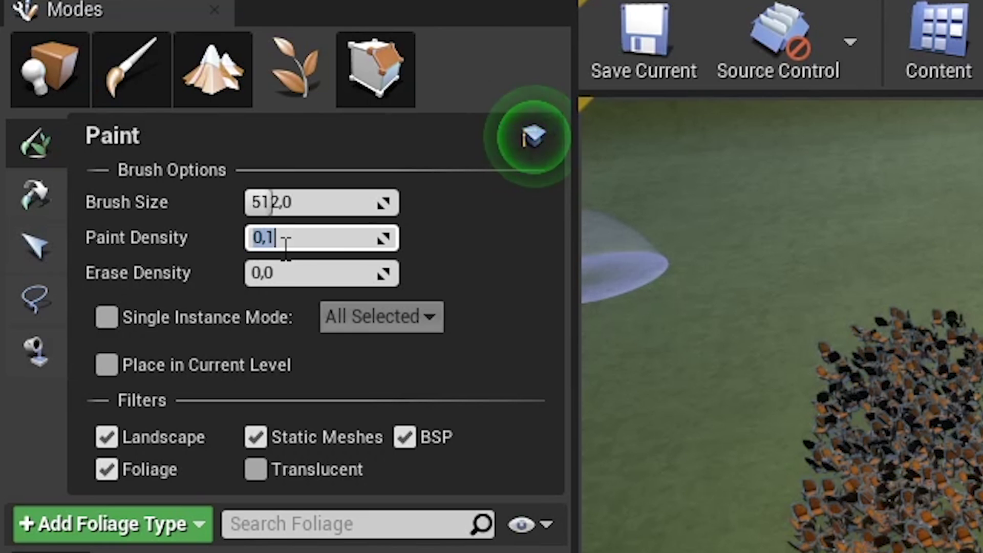
# Step: Restore Paint Density to 1.0 and place four individual chairs using Single Instance Mode
pyautogui.press('BackSpace')
pyautogui.write('1')
pyautogui.press('Return')
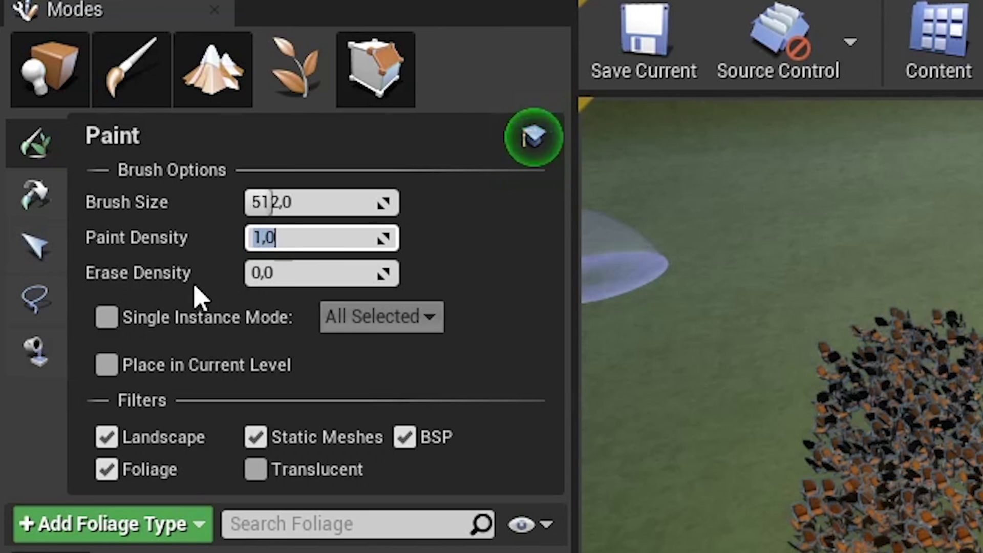
pyautogui.click(107, 317)
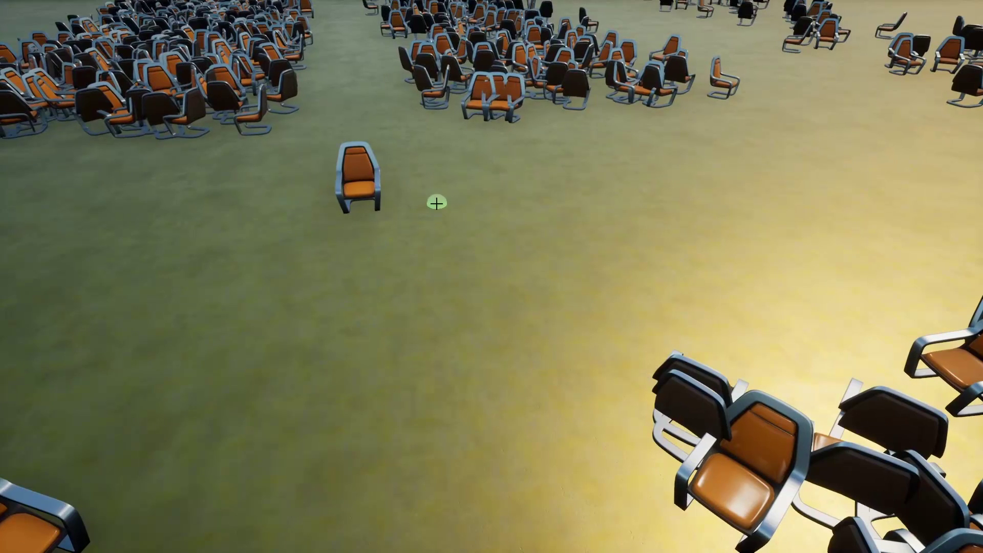
pyautogui.click(444, 201)
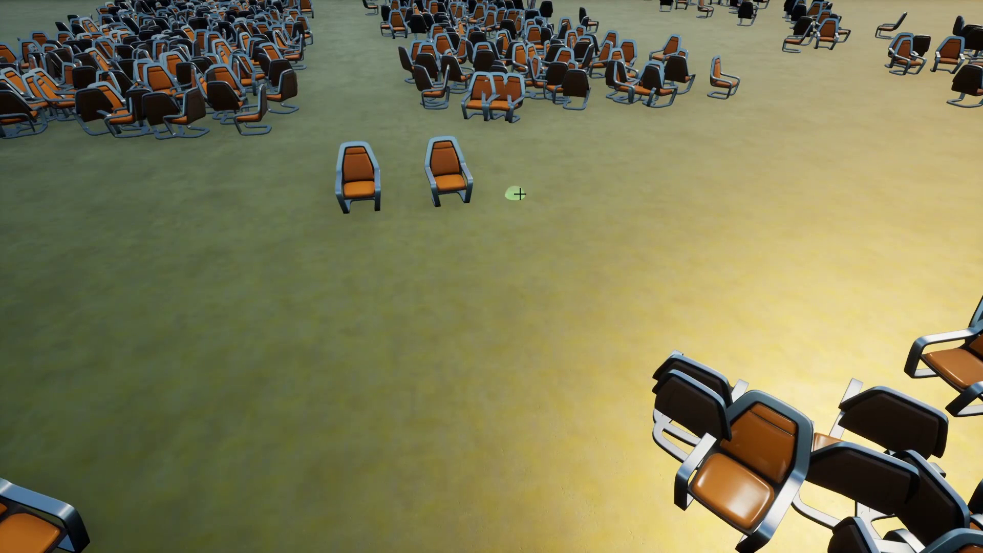
pyautogui.click(516, 196)
pyautogui.click(606, 205)
pyautogui.click(331, 283)
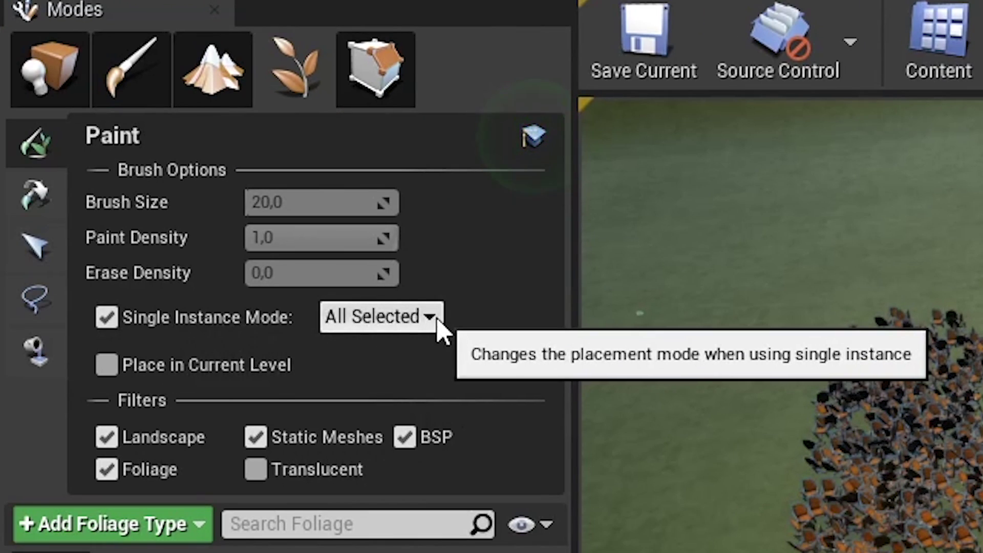
# Step: Check the single-instance placement options, then turn Single Instance Mode back off
pyautogui.click(435, 320)
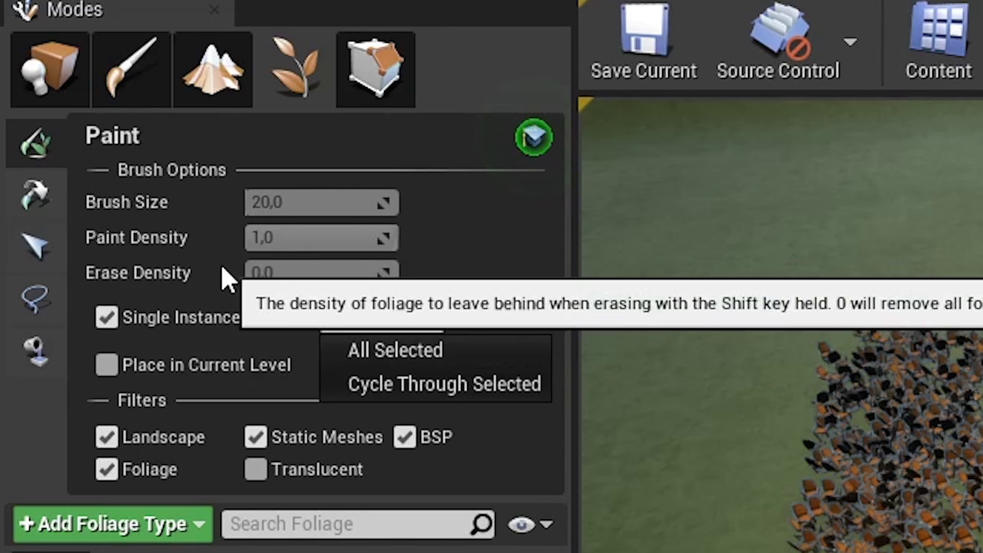
pyautogui.click(225, 277)
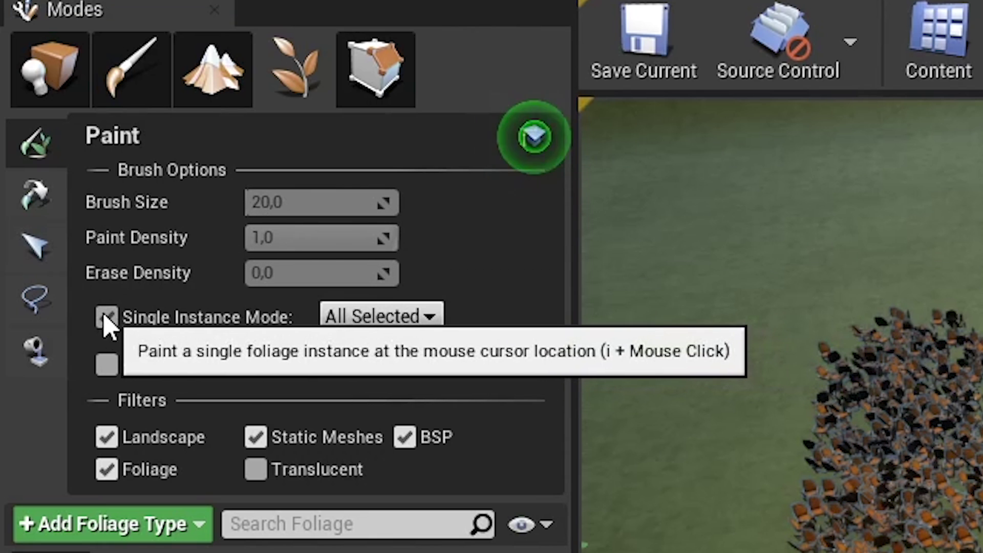
pyautogui.click(107, 320)
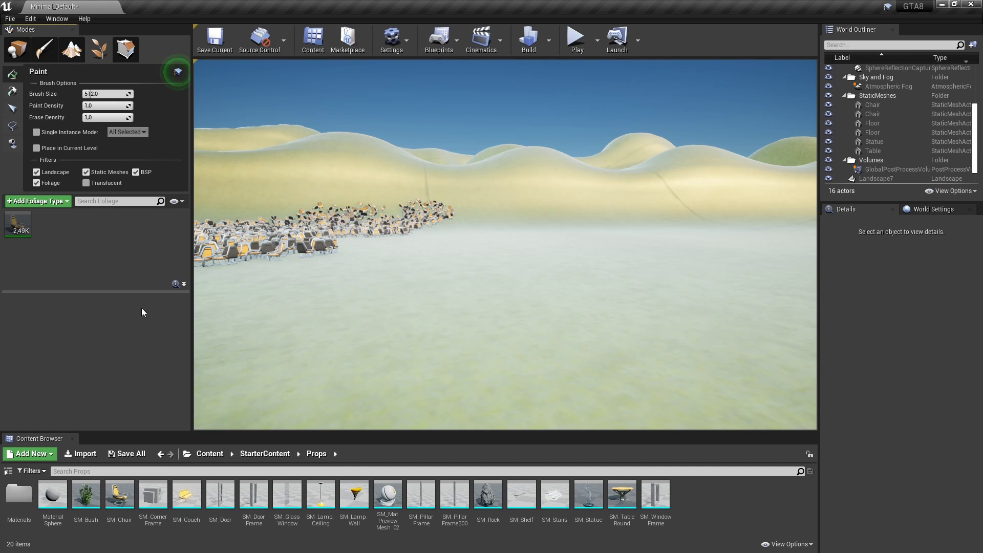
# Step: Select the chair foliage type and paint chairs onto the floor platform
pyautogui.click(9, 217)
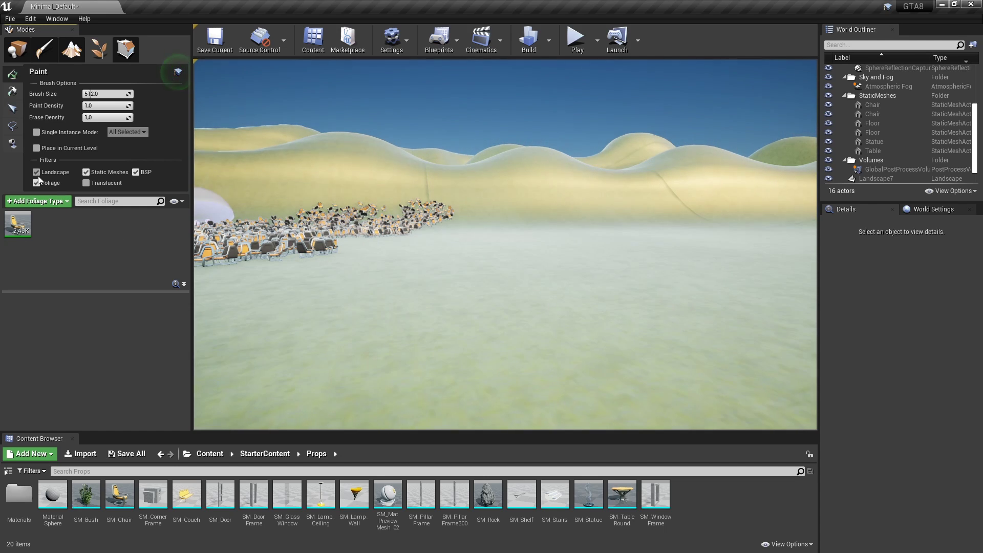
pyautogui.moveTo(366, 313); pyautogui.dragTo(365, 348, button='right')
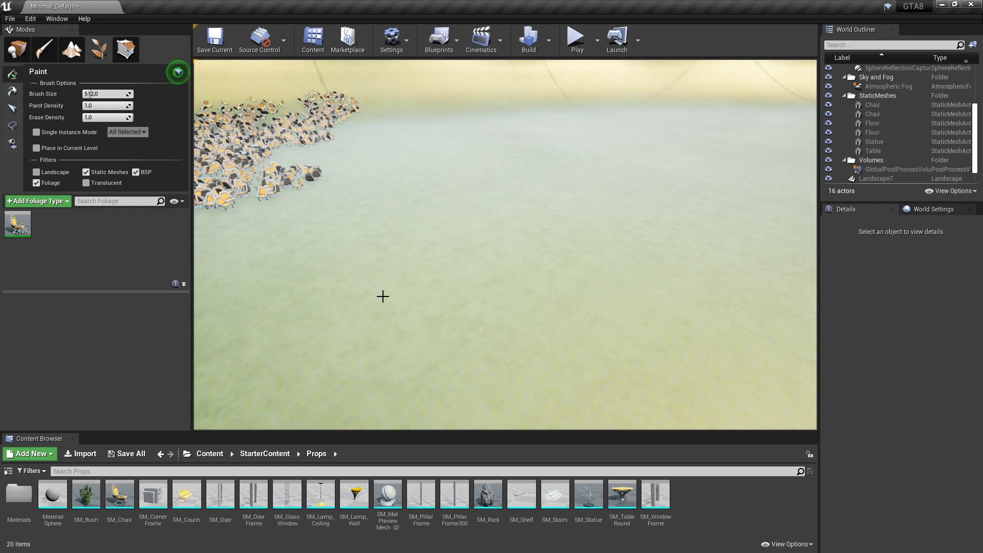
pyautogui.moveTo(407, 298); pyautogui.dragTo(405, 285, button='right')
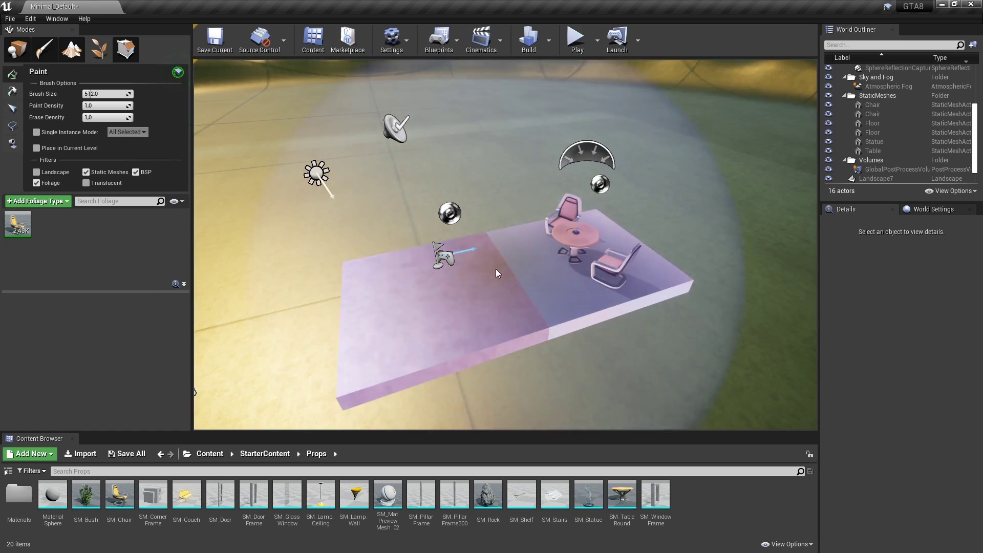
pyautogui.moveTo(494, 269); pyautogui.dragTo(515, 262)
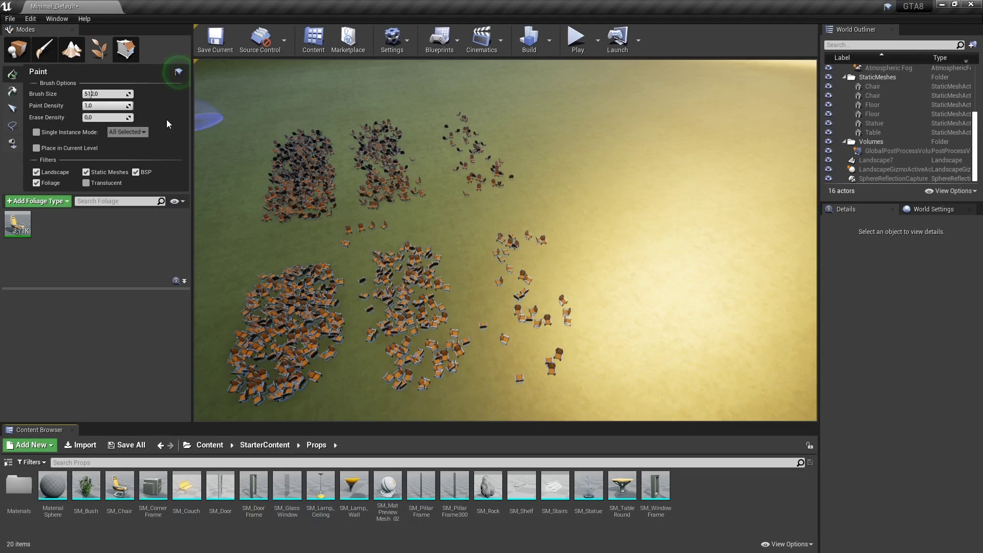
# Step: Switch to the Reapply tool, pick SM_Chair, and enable Density Adjustment with its value cleared
pyautogui.click(12, 92)
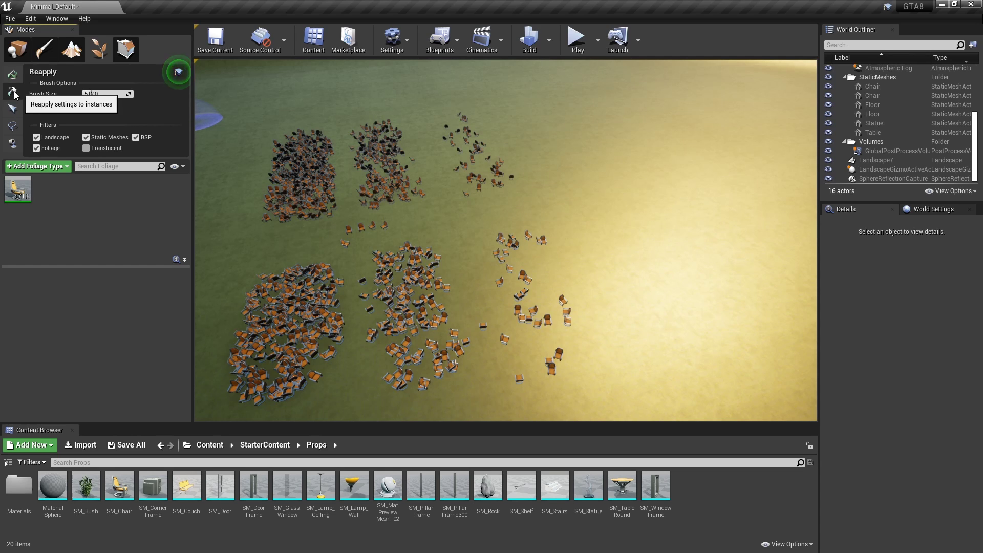
pyautogui.click(20, 201)
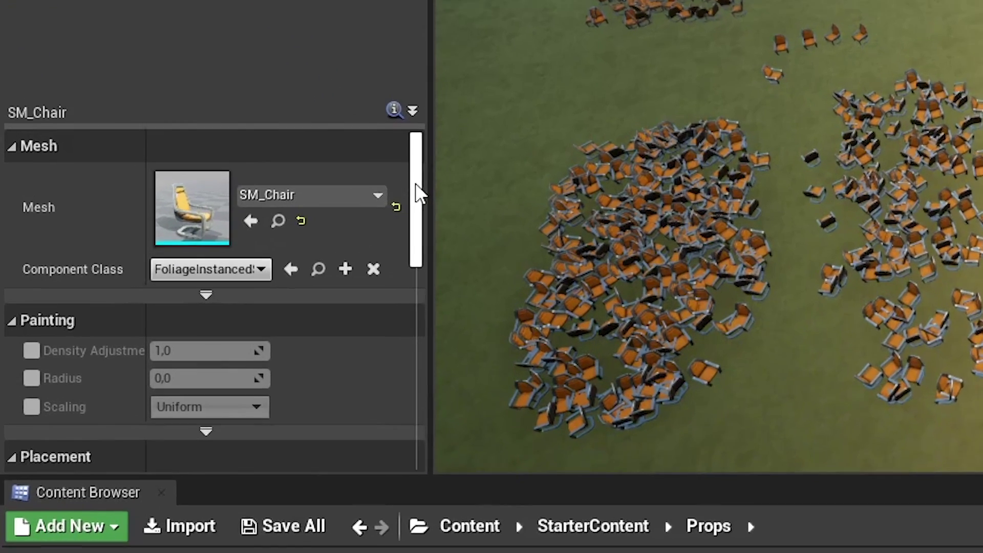
pyautogui.moveTo(563, 125); pyautogui.dragTo(572, 144)
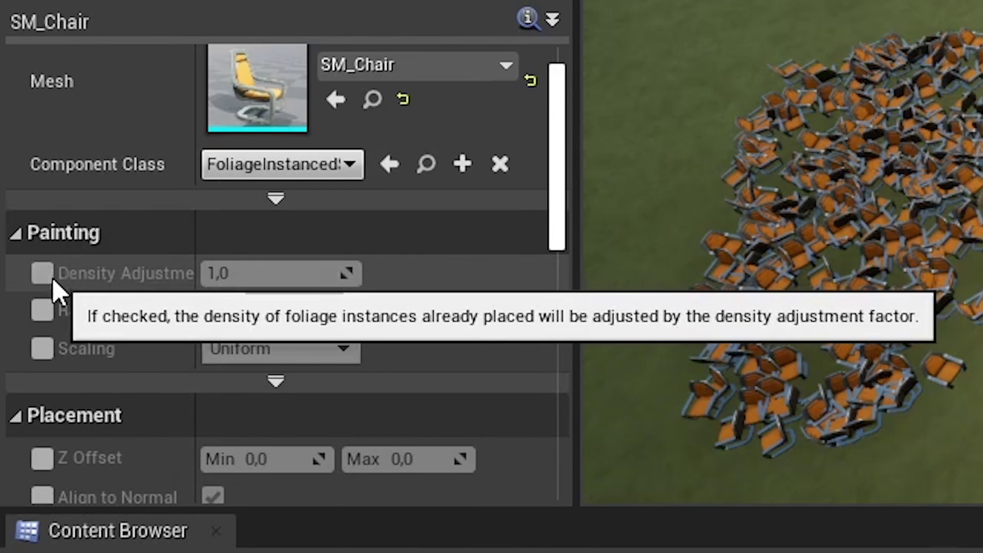
pyautogui.click(45, 276)
pyautogui.click(264, 276)
pyautogui.press('BackSpace')
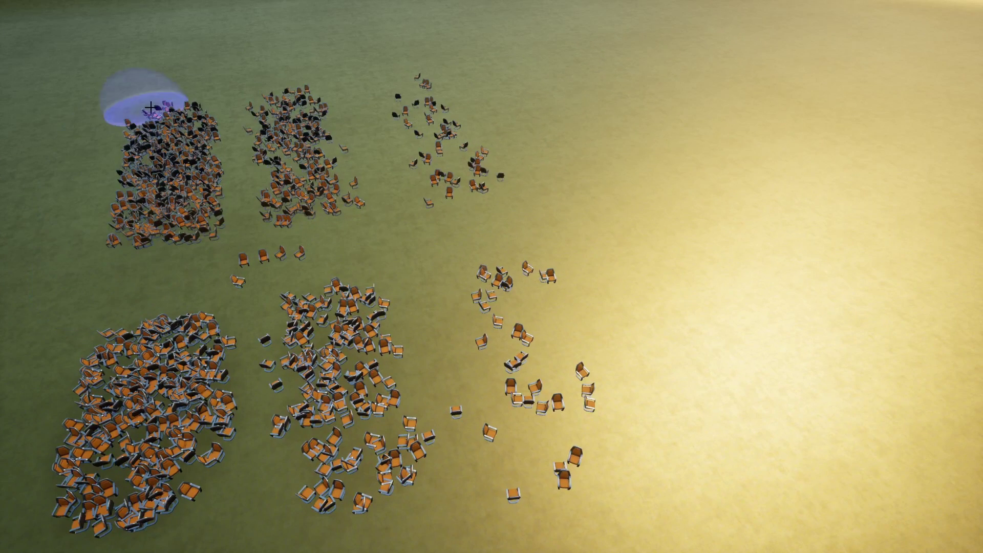
# Step: Reapply density 10.0 over the top-left and top-right chair clusters to thicken them
pyautogui.moveTo(143, 99); pyautogui.dragTo(171, 214)
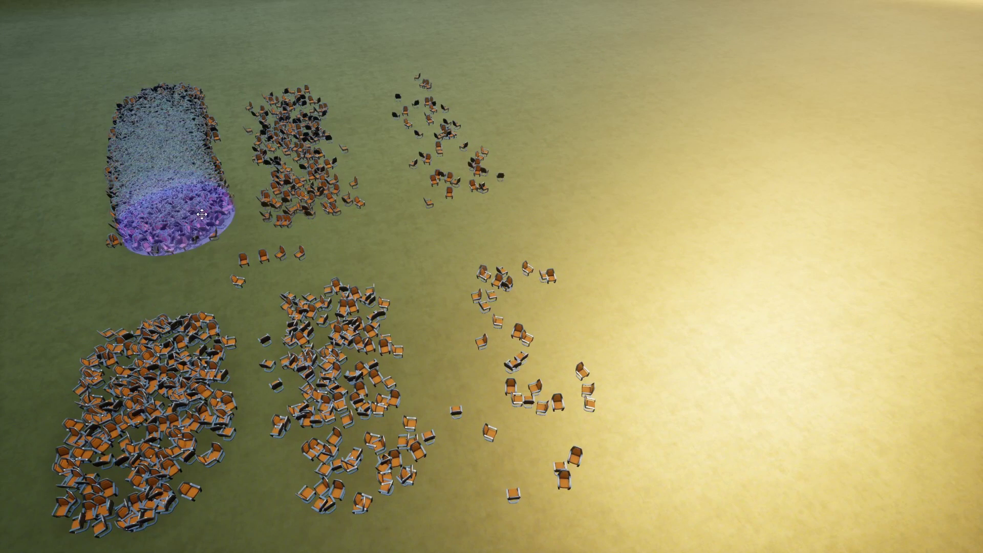
pyautogui.moveTo(421, 90); pyautogui.dragTo(432, 108)
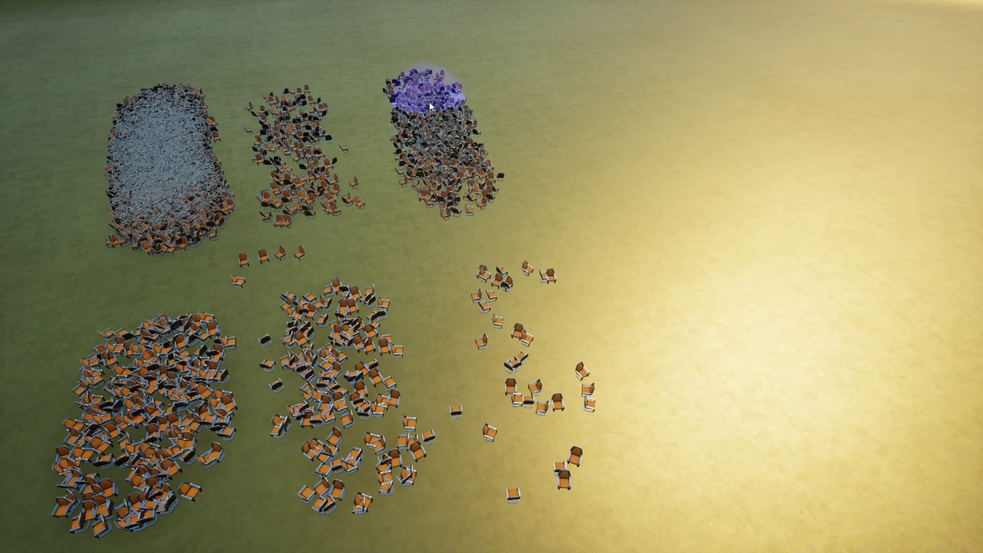
pyautogui.moveTo(490, 117); pyautogui.dragTo(481, 133)
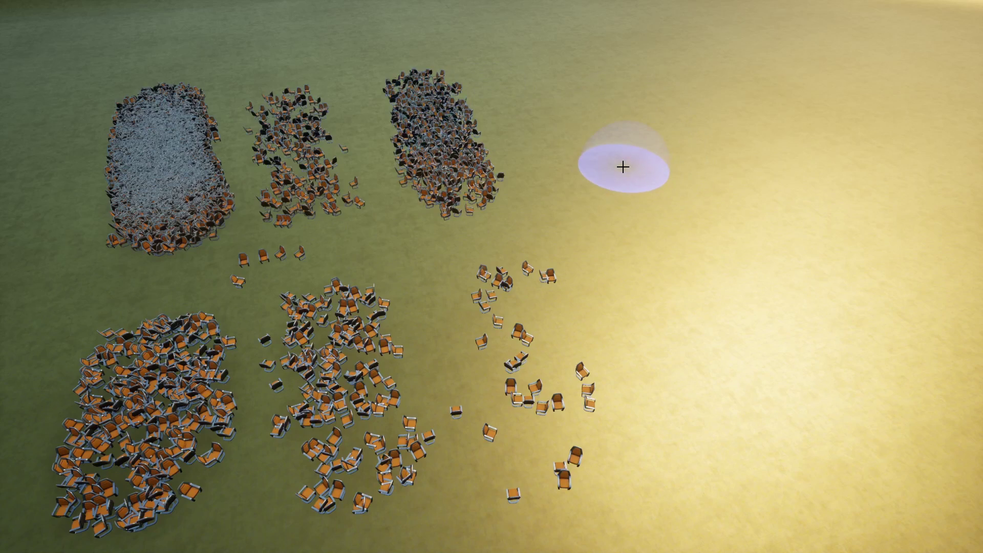
pyautogui.moveTo(547, 181); pyautogui.dragTo(547, 128, button='right')
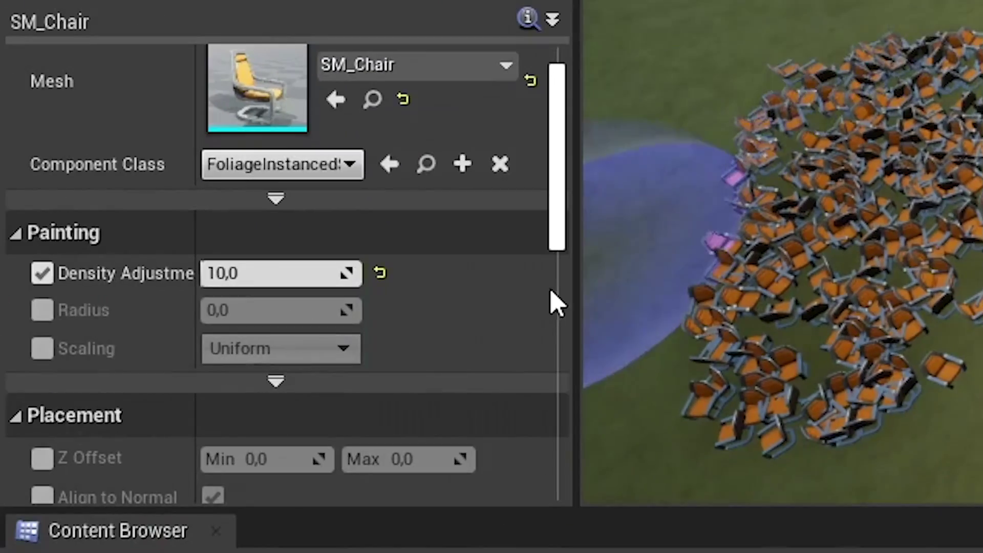
# Step: Enable Radius in the SM_Chair foliage settings and set it to 100
pyautogui.click(43, 311)
pyautogui.click(255, 312)
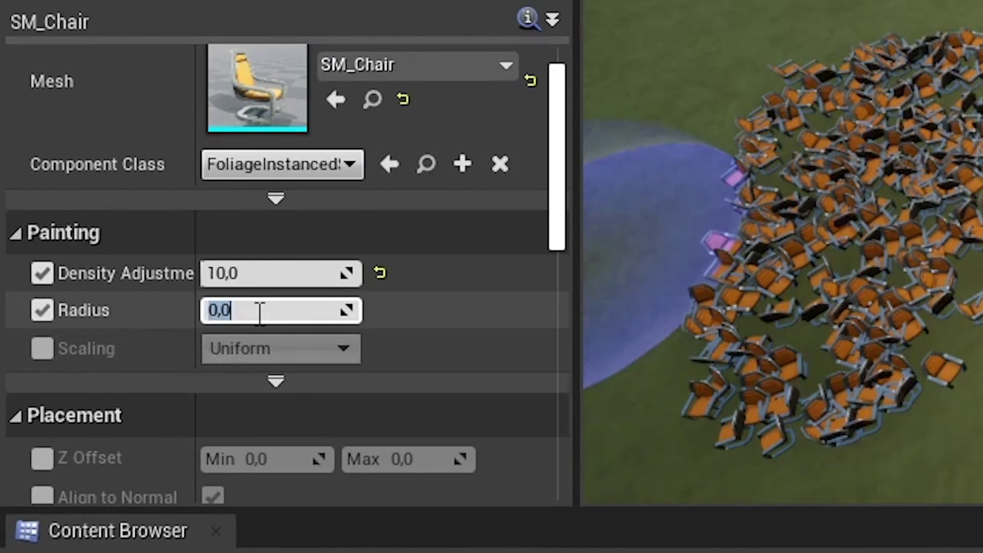
pyautogui.write('1')
pyautogui.press('Return')
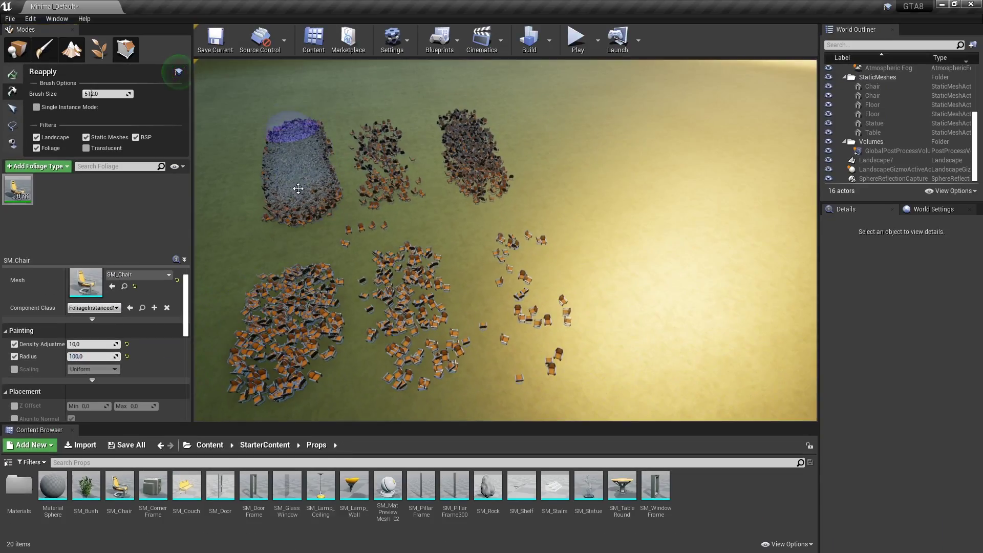
# Step: Reapply over the lower and upper chair clusters to respace chairs at radius 100
pyautogui.keyDown('shift'); pyautogui.moveTo(298, 188); pyautogui.dragTo(300, 203); pyautogui.keyUp('shift')
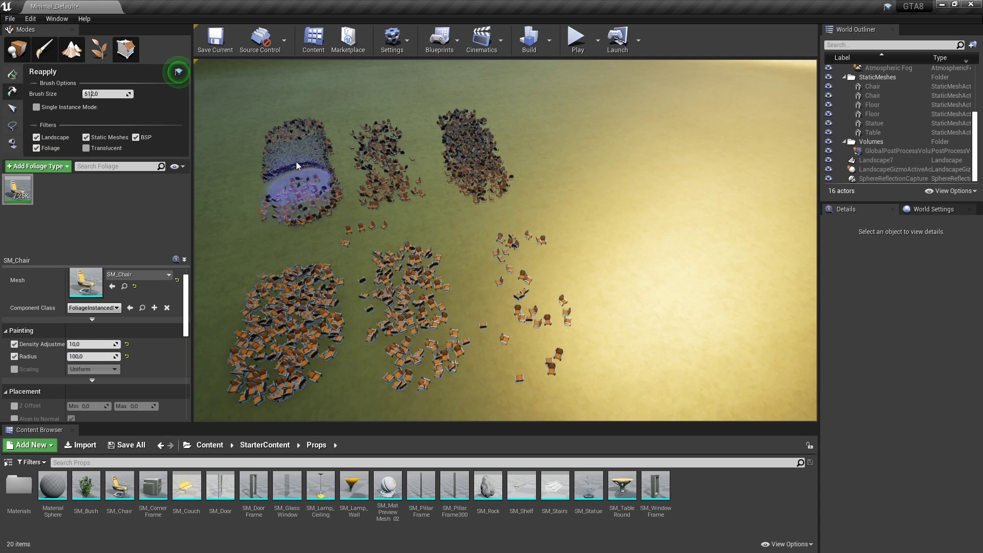
pyautogui.moveTo(297, 163)
pyautogui.keyDown('shift'); pyautogui.mouseDown()
pyautogui.moveTo(287, 135)
pyautogui.moveTo(459, 127)
pyautogui.moveTo(306, 211)
pyautogui.mouseUp(); pyautogui.keyUp('shift')
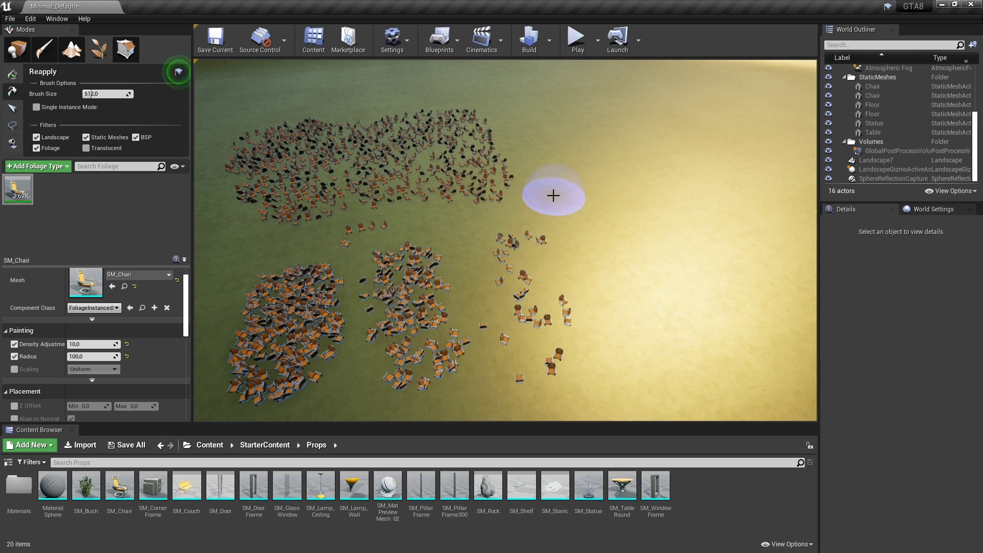
pyautogui.moveTo(553, 195)
pyautogui.mouseDown()
pyautogui.moveTo(477, 137)
pyautogui.moveTo(352, 115)
pyautogui.mouseUp()
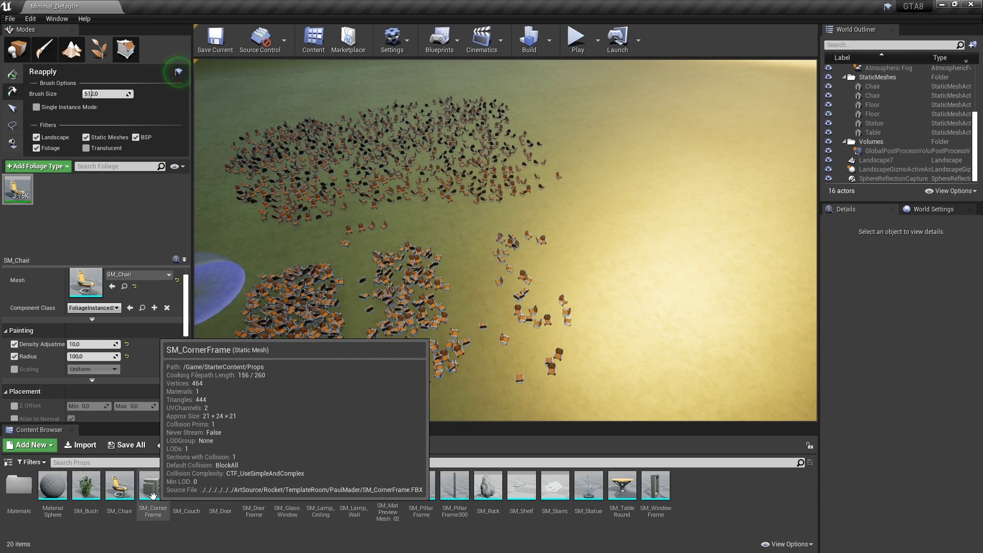
# Step: Swap the foliage mesh to SM_CornerFrame and preview the scene fullscreen
pyautogui.moveTo(164, 478); pyautogui.dragTo(86, 285)
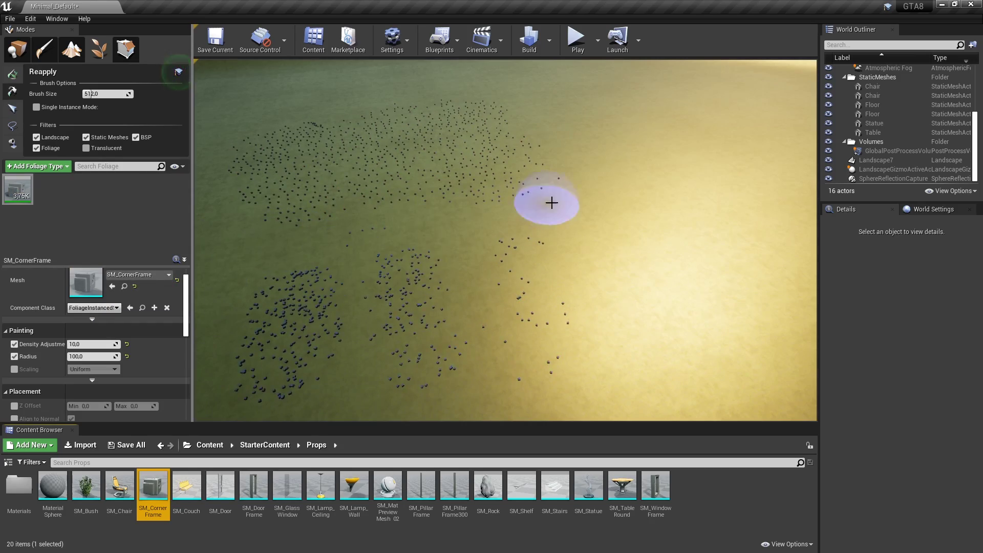
pyautogui.press('F11')
pyautogui.scroll(10, 491, 276)
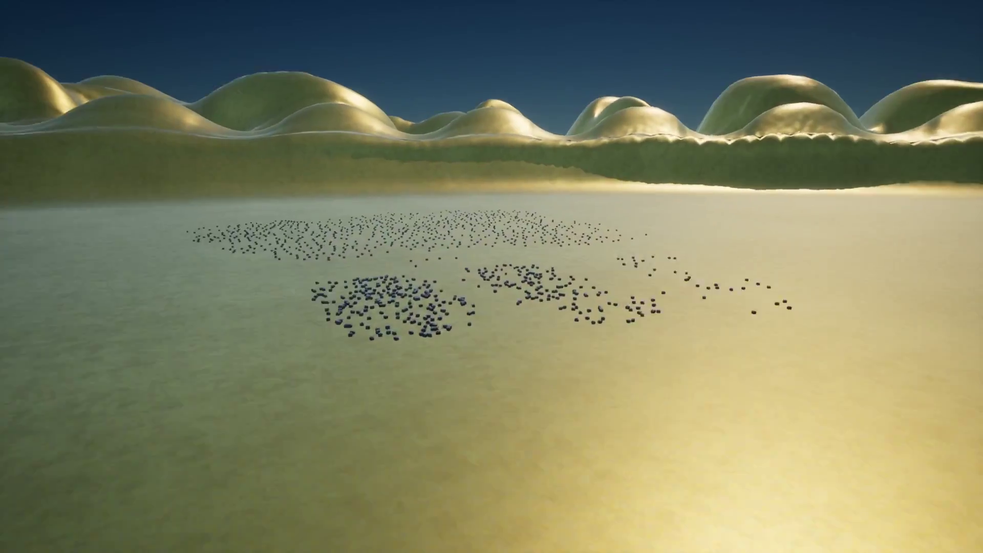
pyautogui.press('F11')
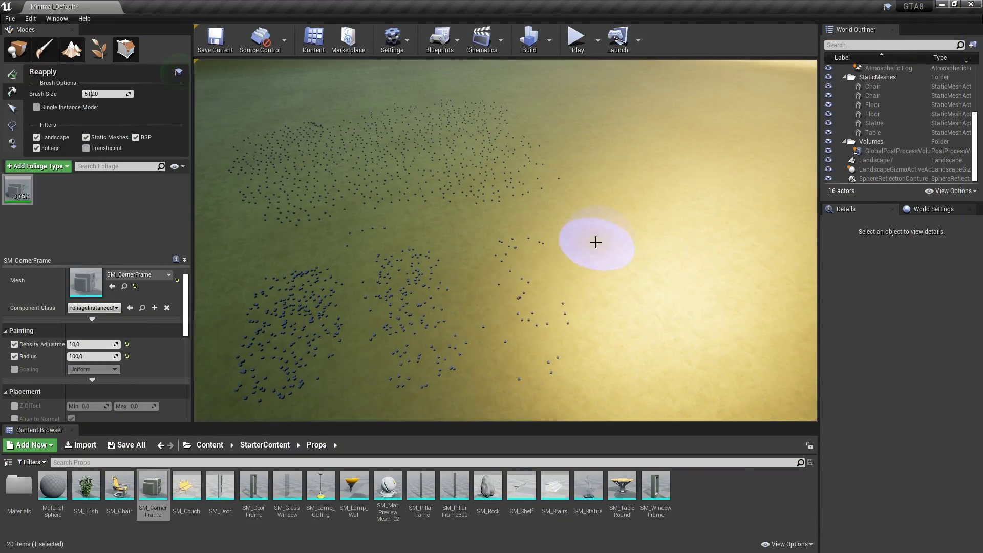
# Step: Restore SM_Chair as the foliage mesh and switch to Place mode
pyautogui.moveTo(119, 486); pyautogui.dragTo(86, 282)
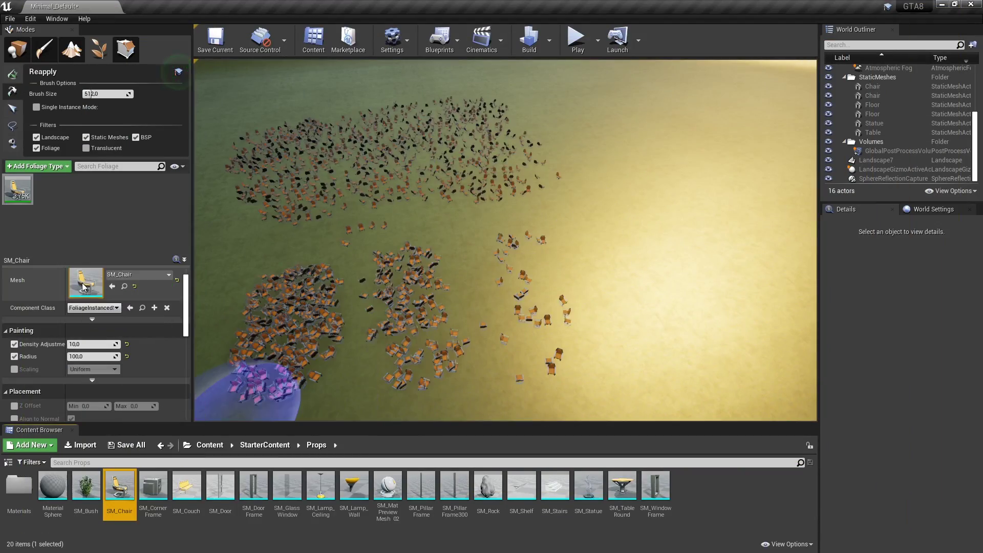
pyautogui.scroll(-4, 405, 223)
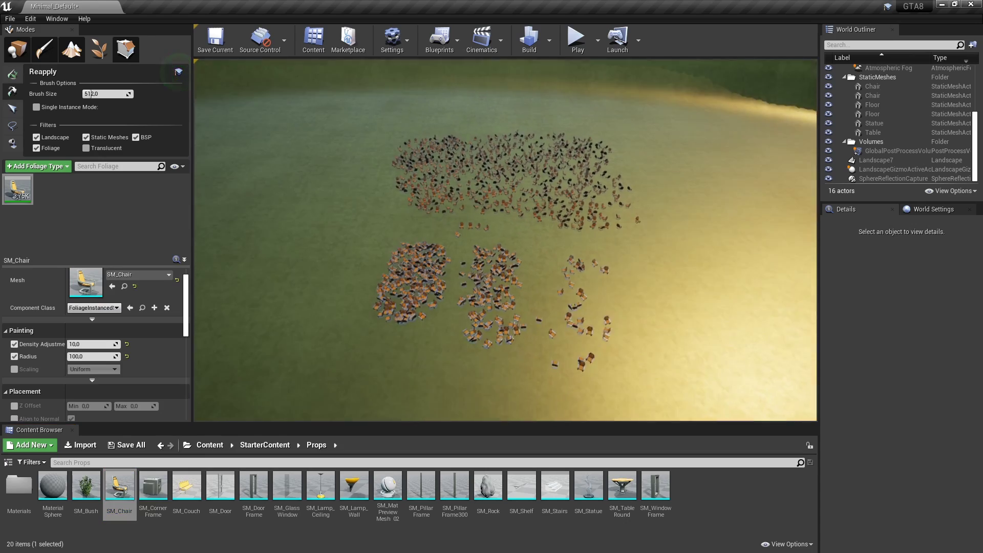
pyautogui.click(17, 49)
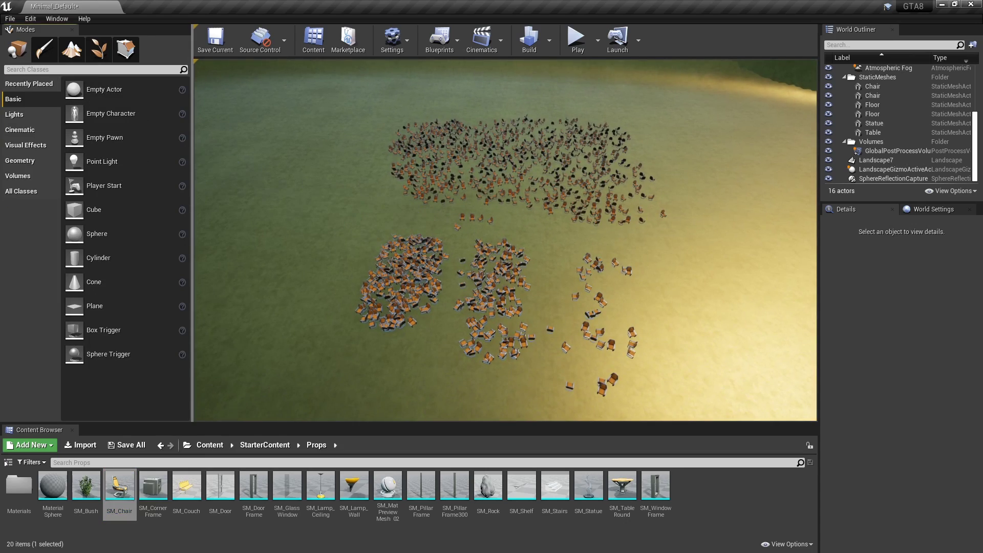
pyautogui.click(492, 287)
pyautogui.press('f')
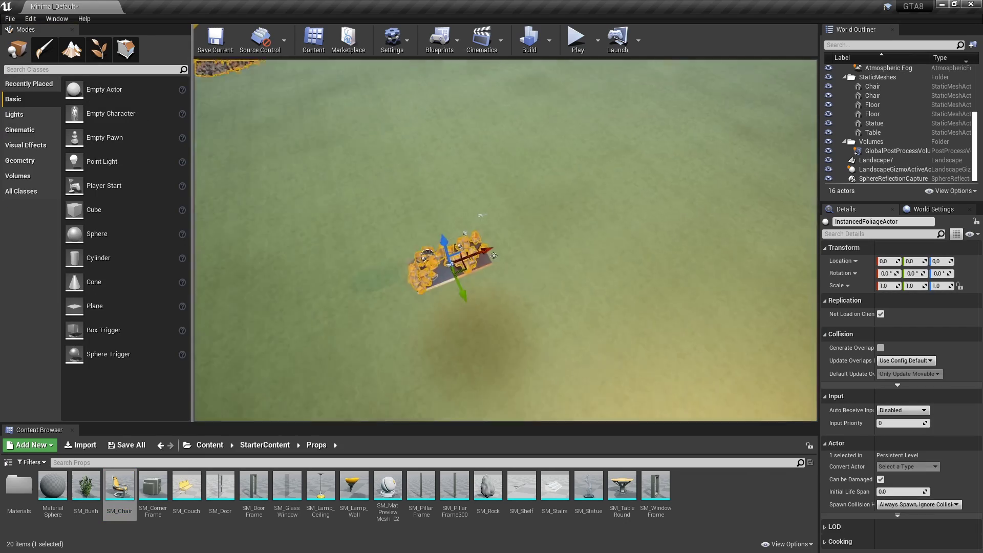
pyautogui.keyDown('alt'); pyautogui.moveTo(494, 255); pyautogui.dragTo(551, 198); pyautogui.keyUp('alt')
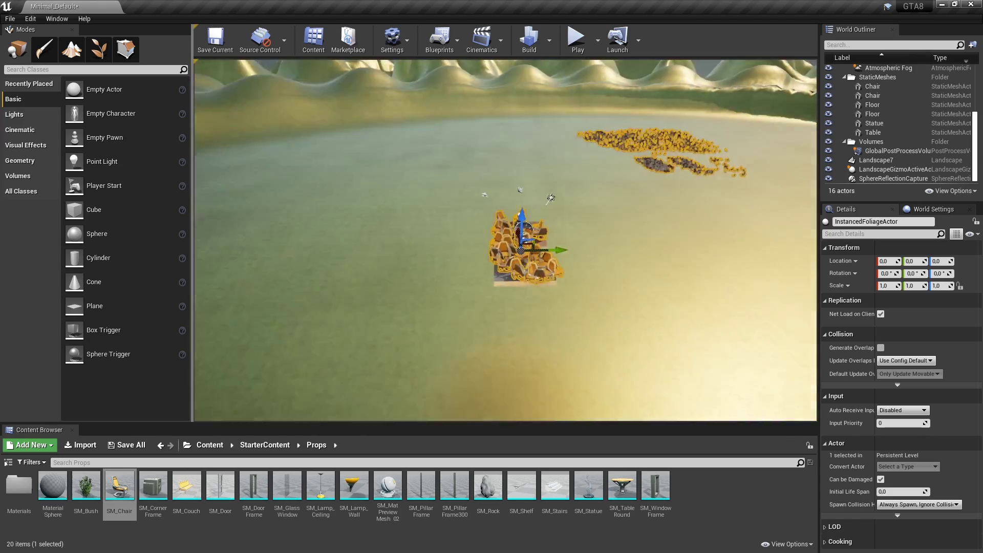
pyautogui.scroll(5, 505, 241)
pyautogui.scroll(-6, 505, 240)
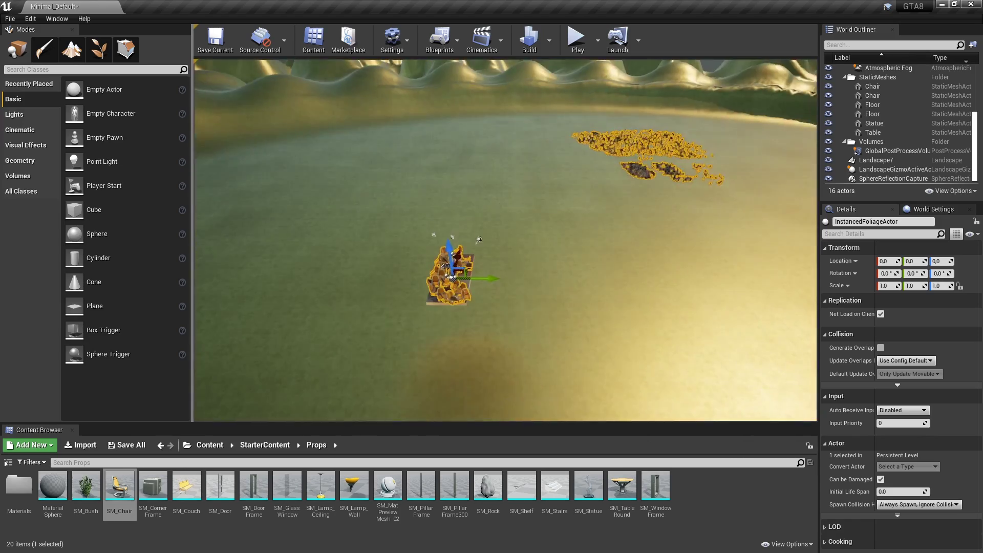
pyautogui.moveTo(478, 240)
pyautogui.keyDown('alt'); pyautogui.mouseDown()
pyautogui.moveTo(535, 257)
pyautogui.moveTo(476, 249)
pyautogui.mouseUp(); pyautogui.keyUp('alt')
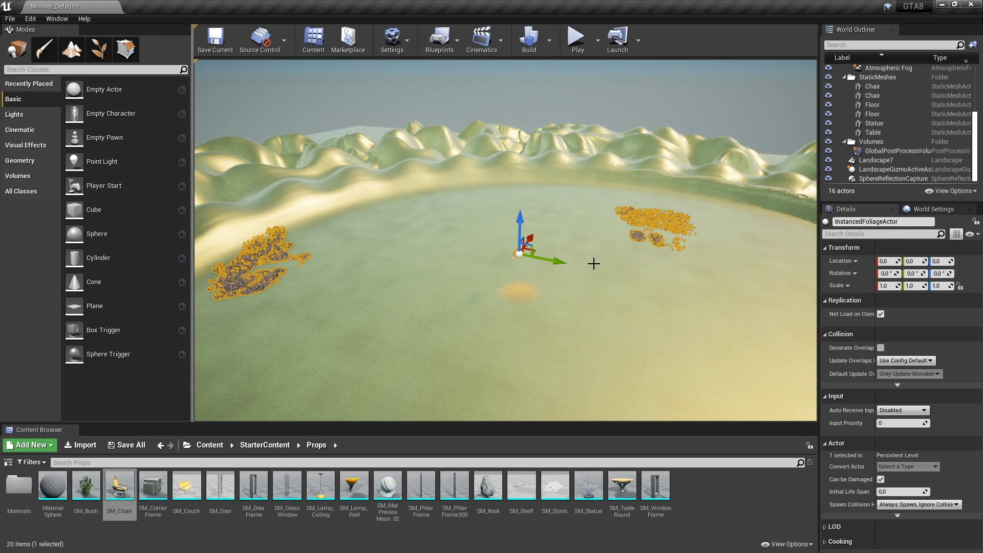
pyautogui.moveTo(533, 234)
pyautogui.mouseDown()
pyautogui.moveTo(511, 276)
pyautogui.moveTo(576, 271)
pyautogui.mouseUp()
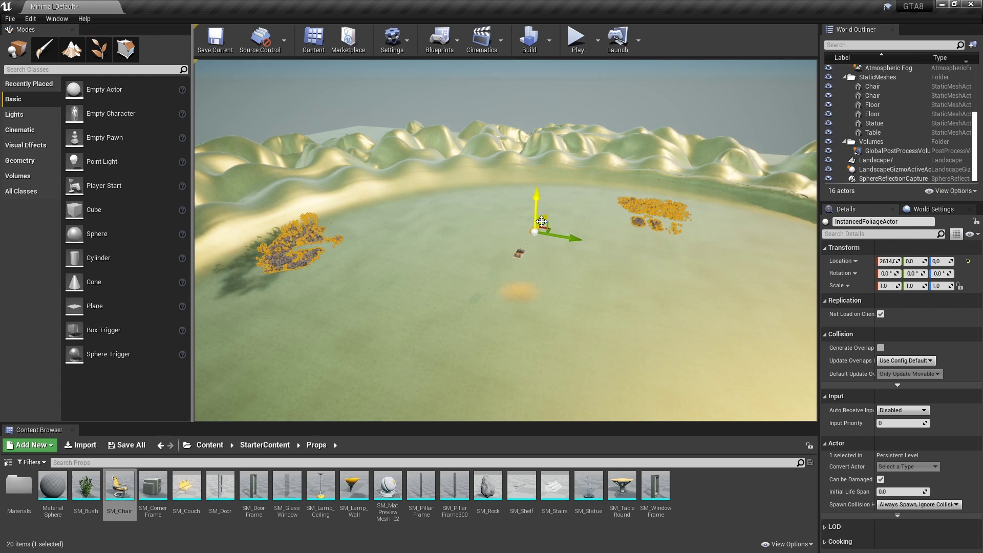
pyautogui.hotkey('ctrl', 'z')
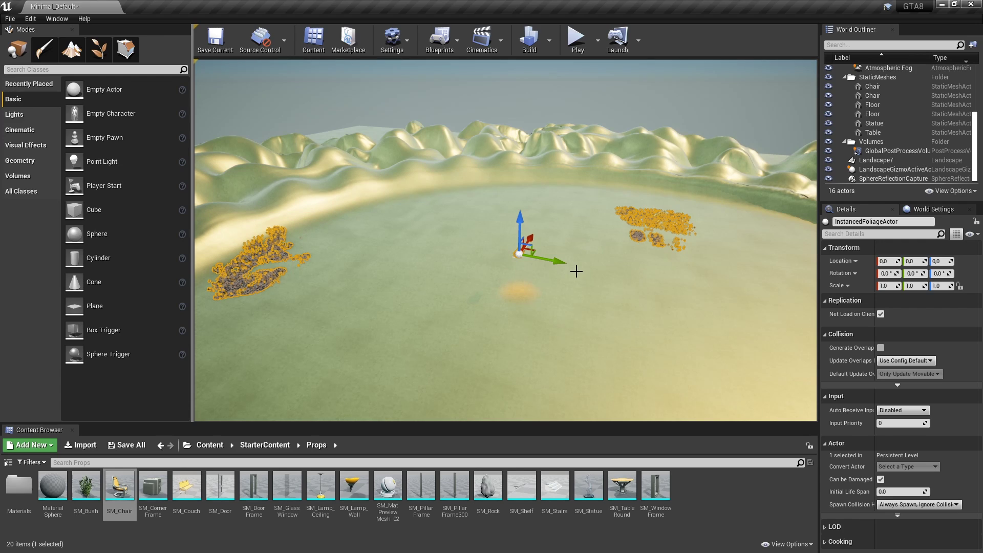
pyautogui.click(393, 54)
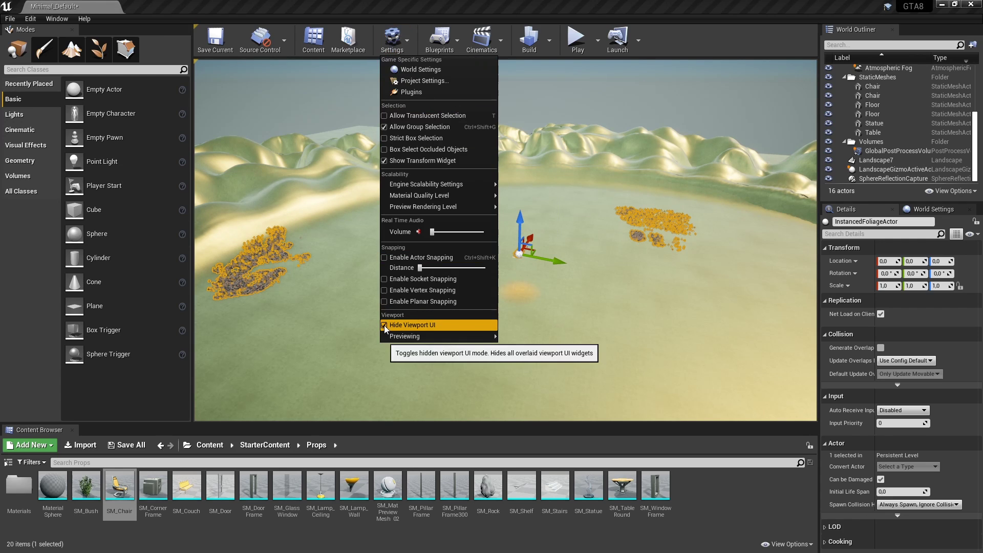
pyautogui.moveTo(409, 336)
pyautogui.click(532, 5)
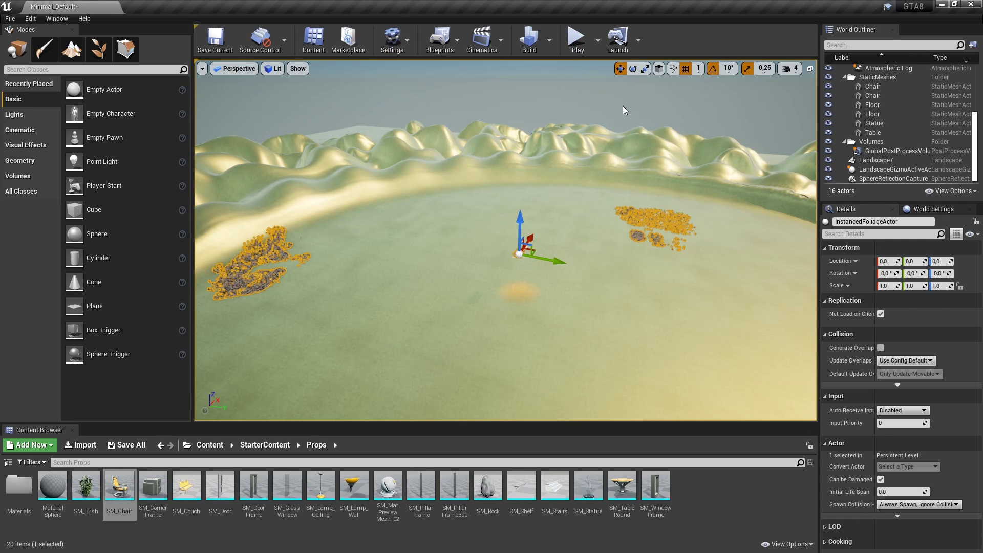
pyautogui.click(632, 68)
pyautogui.moveTo(544, 279); pyautogui.dragTo(573, 278)
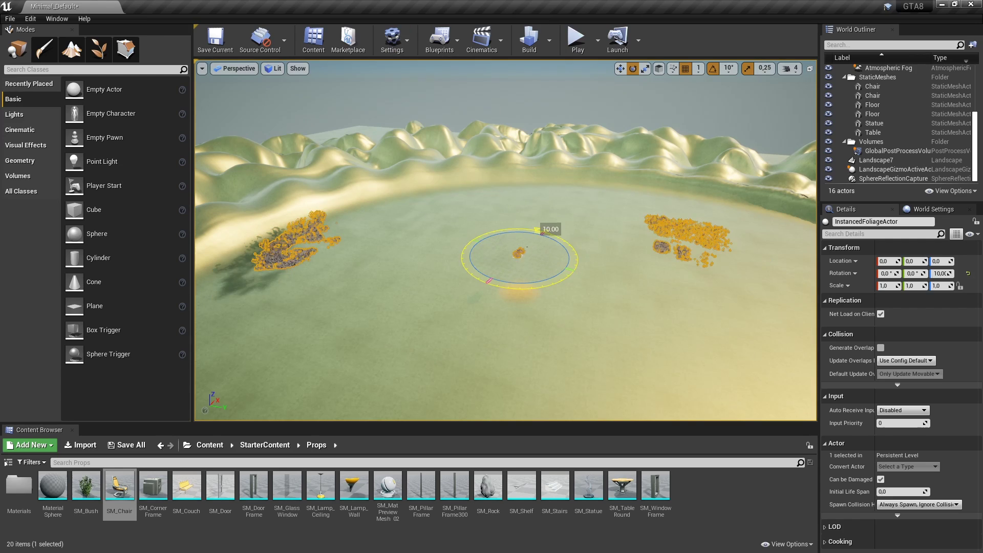
pyautogui.click(645, 68)
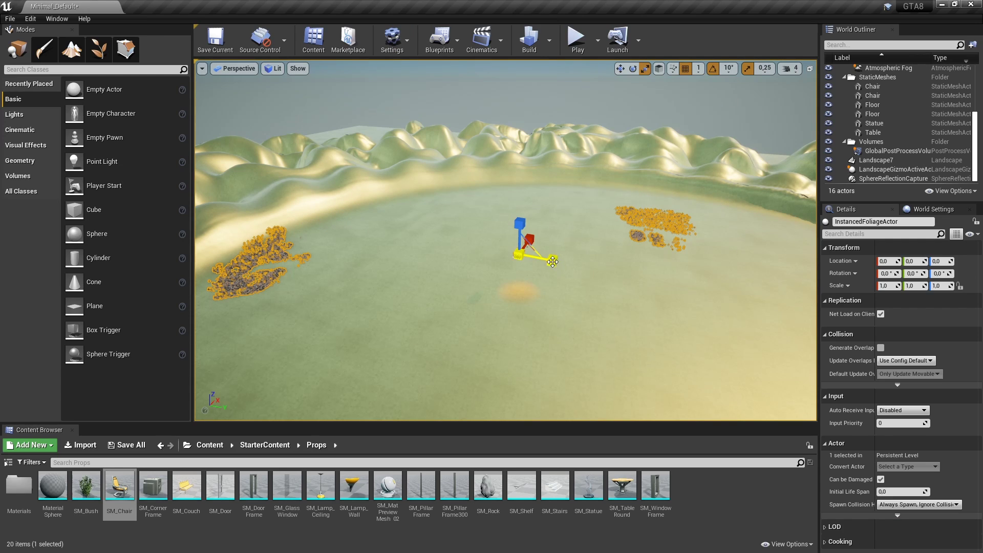
pyautogui.moveTo(555, 264); pyautogui.dragTo(517, 266)
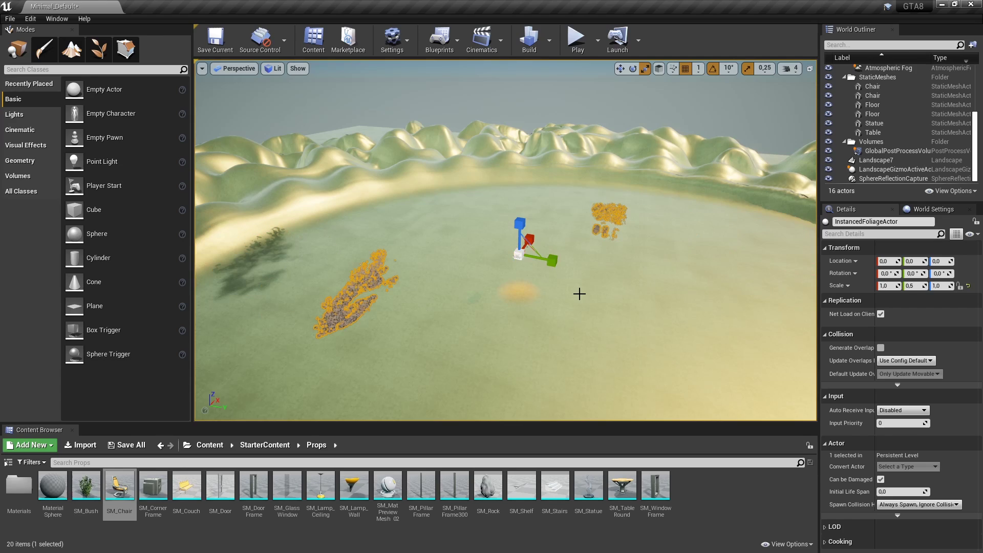
pyautogui.hotkey('ctrl', 'z')
# Step: Go back to Foliage mode and make the Reapply brush active again
pyautogui.click(620, 68)
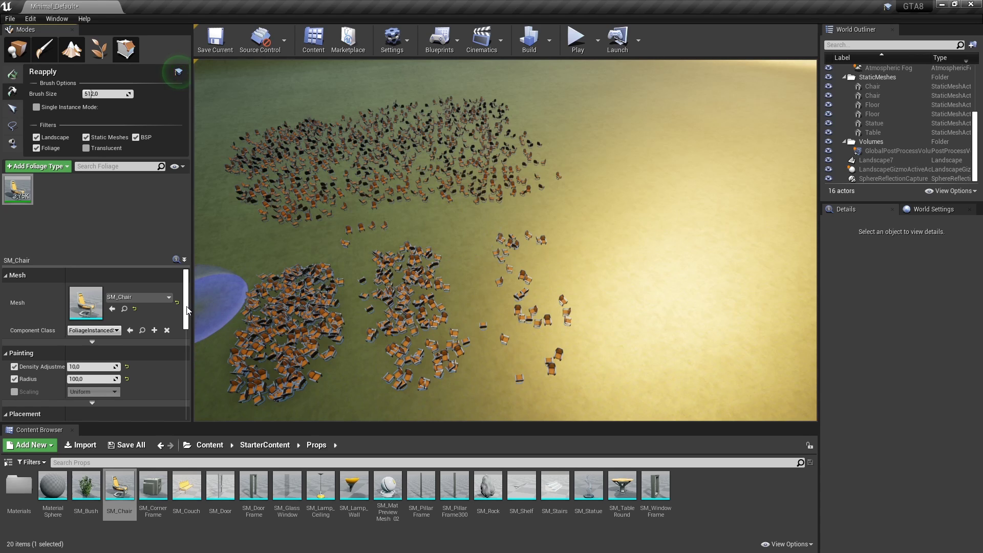
pyautogui.moveTo(187, 309)
pyautogui.mouseDown()
pyautogui.moveTo(188, 409)
pyautogui.moveTo(189, 292)
pyautogui.mouseUp()
pyautogui.click(9, 75)
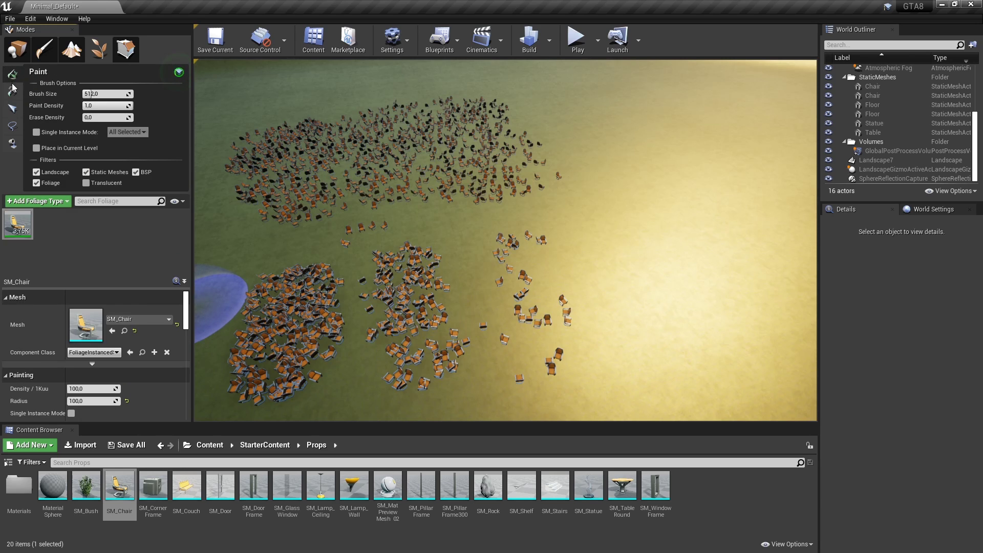
pyautogui.click(12, 91)
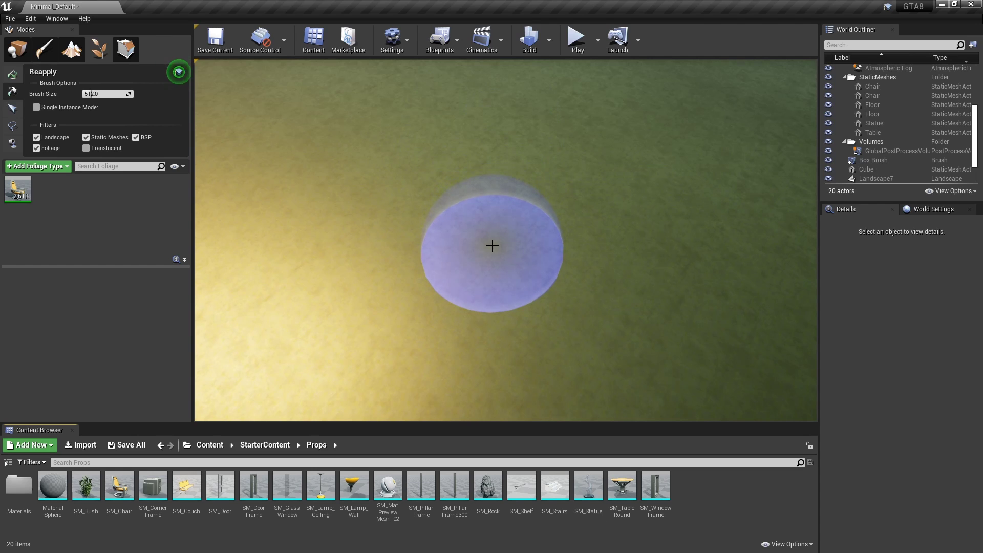
# Step: Add SM_CornerFrame and SM_Statue as foliage types and paint them across the landscape
pyautogui.moveTo(153, 485); pyautogui.dragTo(96, 224)
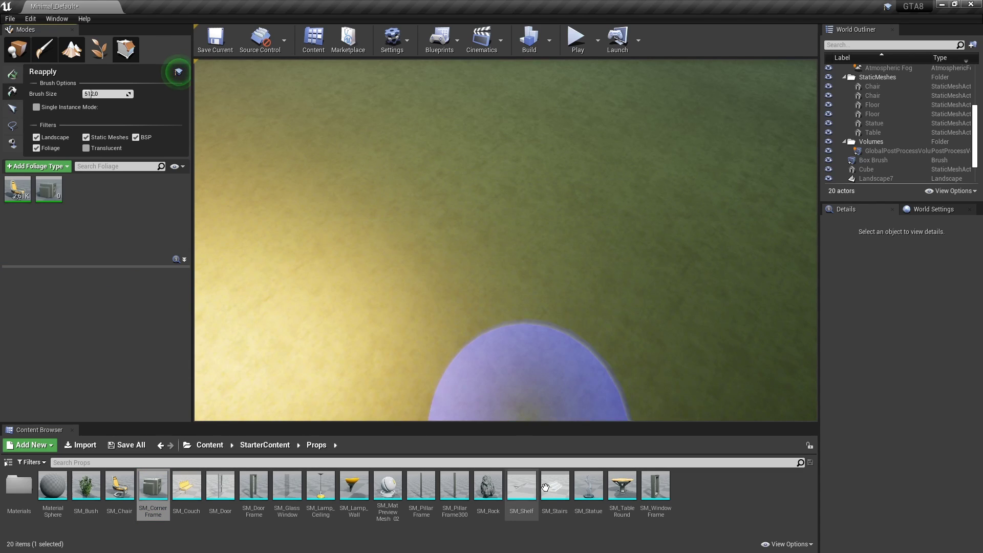
pyautogui.moveTo(589, 486); pyautogui.dragTo(152, 226)
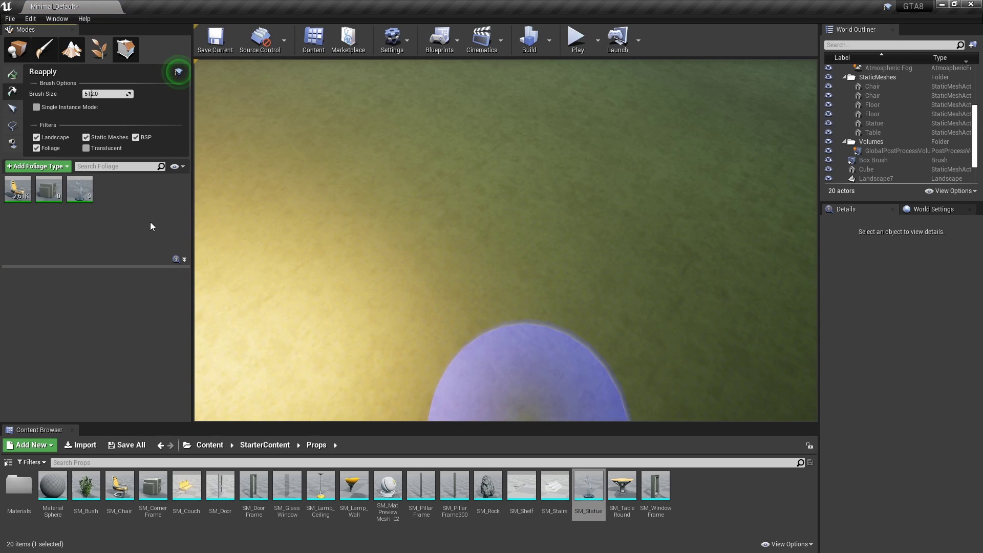
pyautogui.moveTo(13, 188)
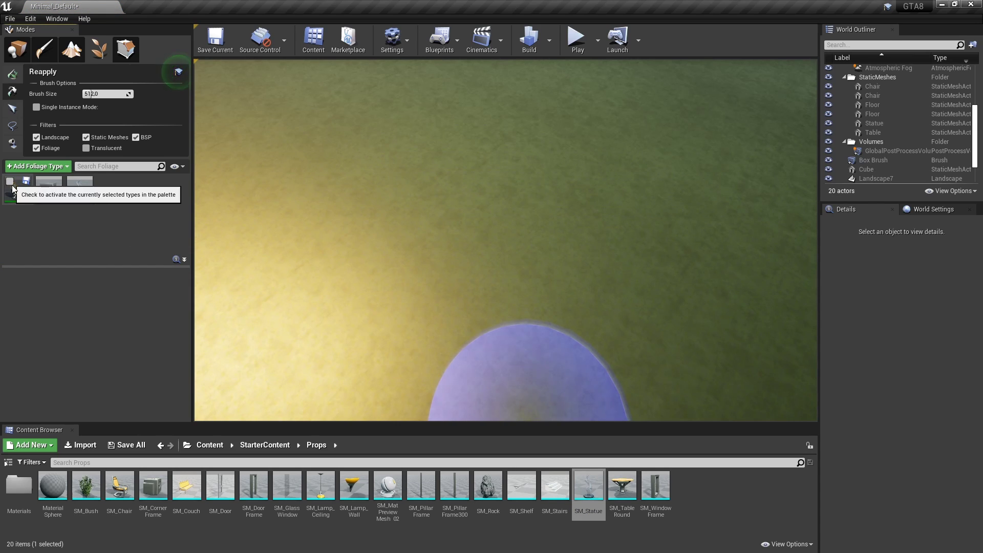
pyautogui.click(13, 73)
pyautogui.moveTo(214, 164)
pyautogui.mouseDown()
pyautogui.moveTo(588, 177)
pyautogui.moveTo(296, 70)
pyautogui.moveTo(127, 194)
pyautogui.mouseUp()
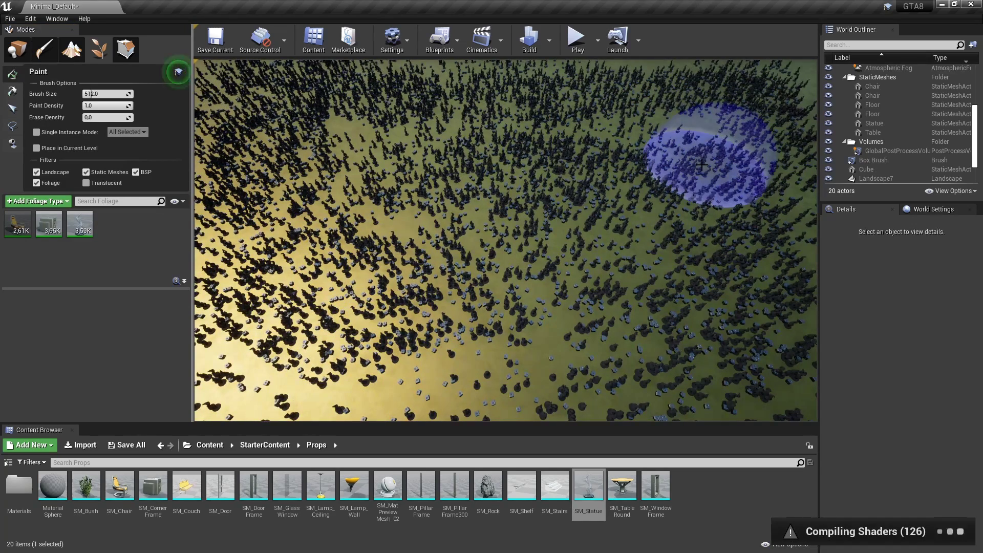
# Step: Enable Density Adjustment 10 for SM_Statue and brush a dense statue stroke
pyautogui.click(12, 92)
pyautogui.click(43, 193)
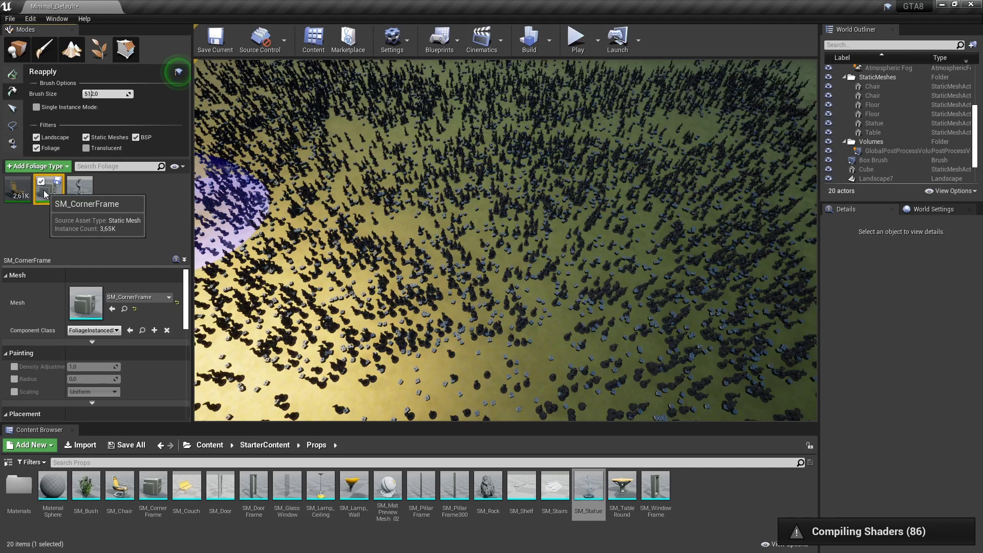
pyautogui.click(78, 194)
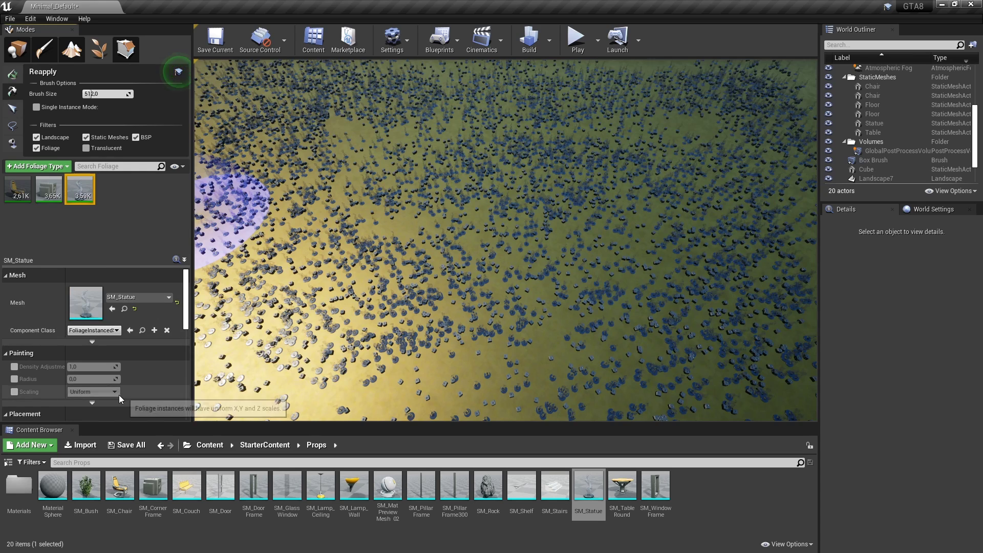
pyautogui.click(14, 367)
pyautogui.click(97, 367)
pyautogui.write('10')
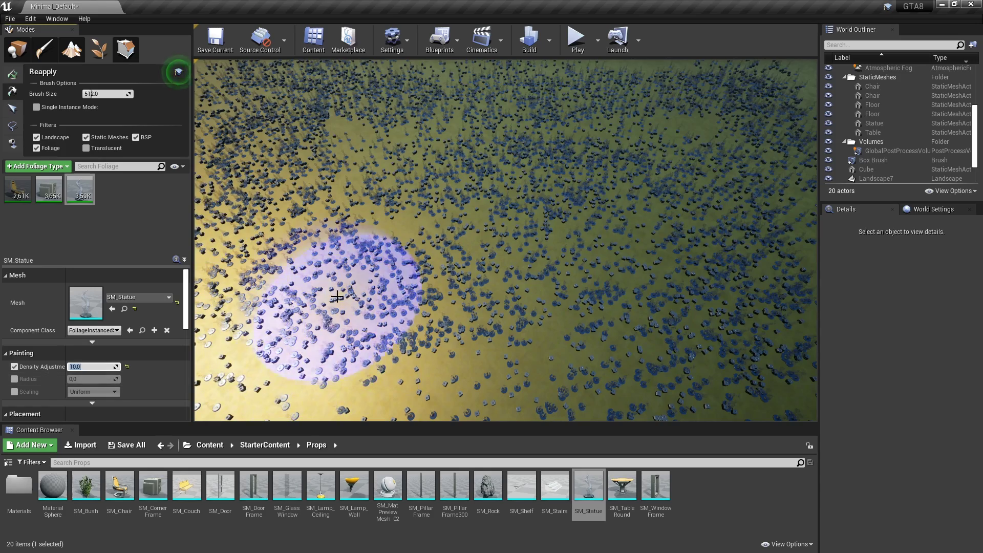
pyautogui.moveTo(355, 301); pyautogui.dragTo(540, 261)
# Step: Zoom in and preview the painted statue patch fullscreen
pyautogui.scroll(2, 539, 261)
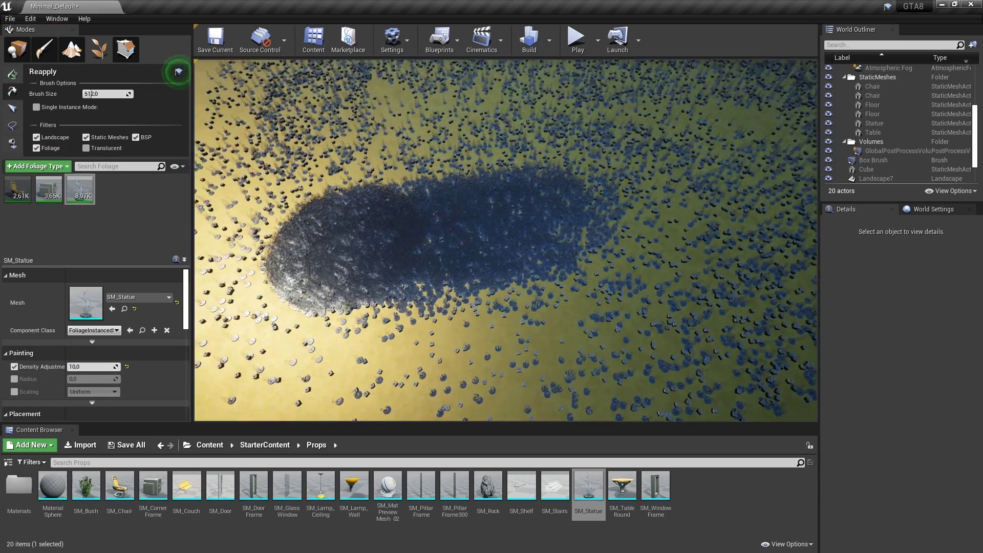
pyautogui.scroll(2, 540, 261)
pyautogui.scroll(2, 540, 261)
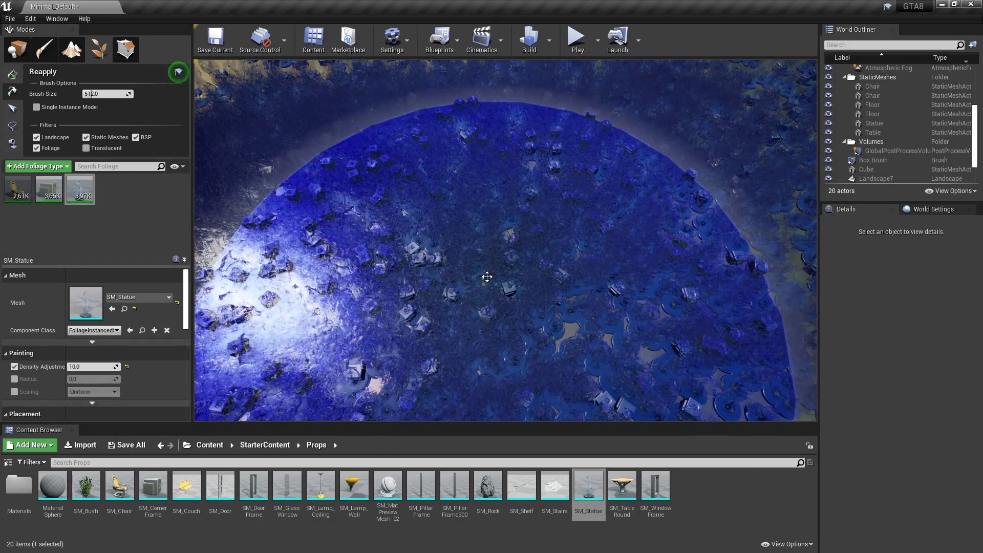
pyautogui.press('F11')
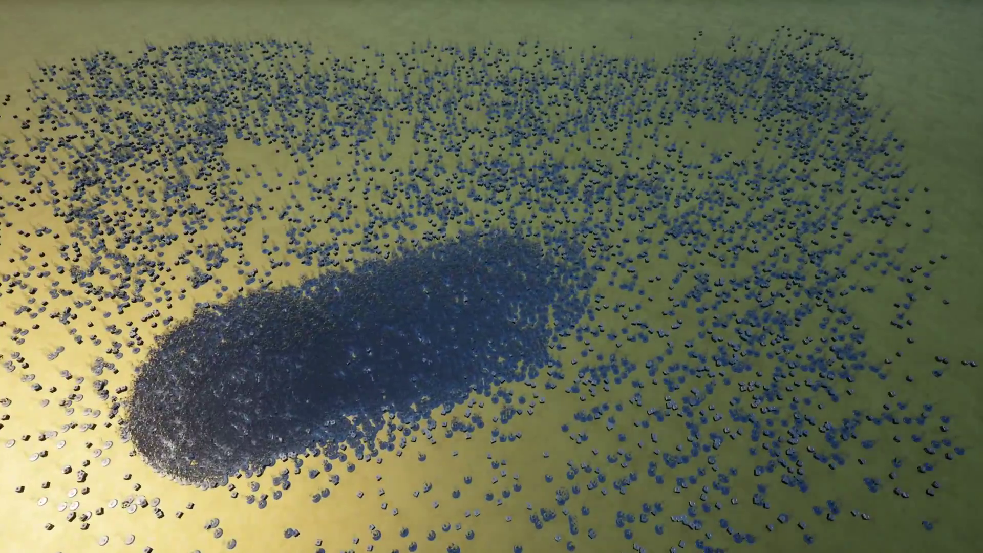
pyautogui.moveTo(408, 313); pyautogui.dragTo(408, 313, button='right')
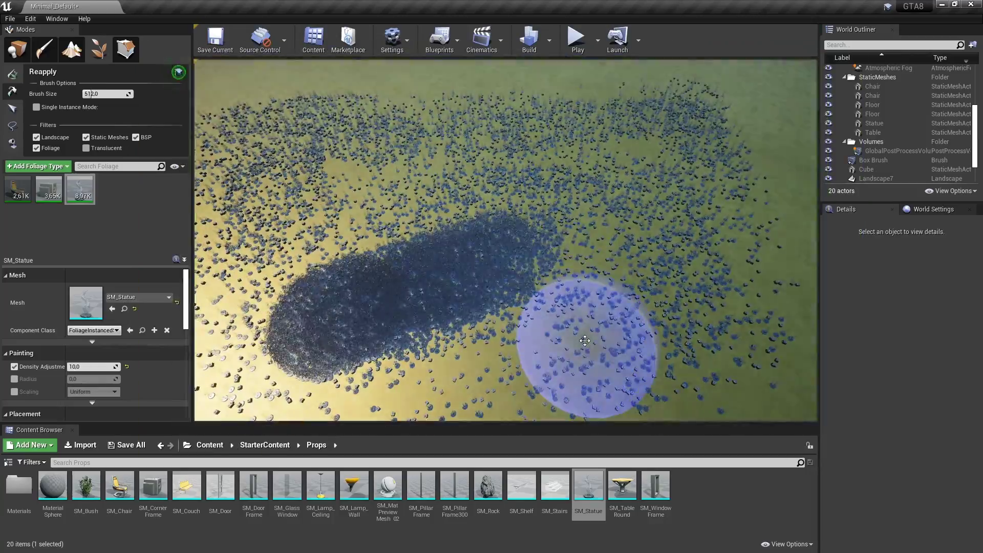
# Step: Delete the SM_Statue (8,966) and SM_CornerFrame (3,647) foliage types with all their instances
pyautogui.click(48, 190)
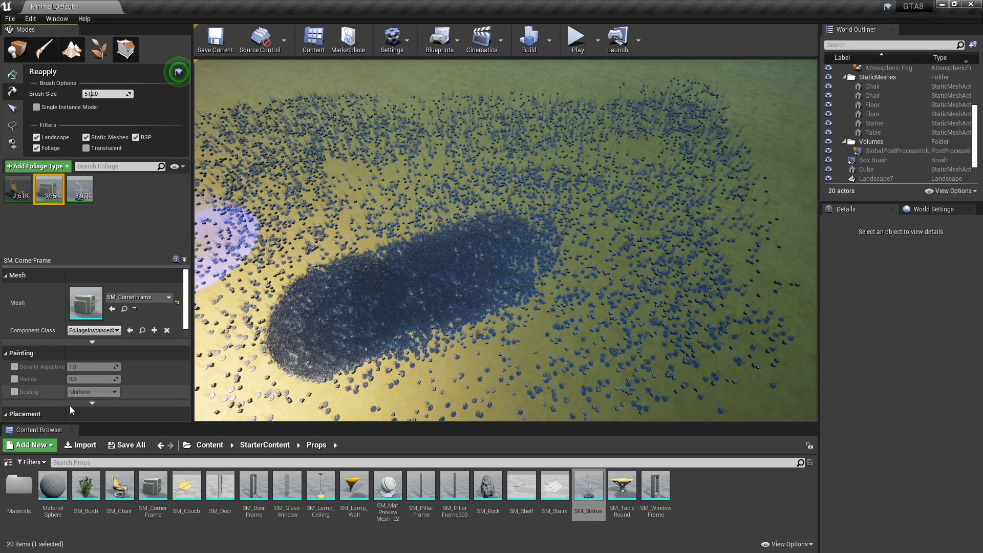
pyautogui.click(78, 201)
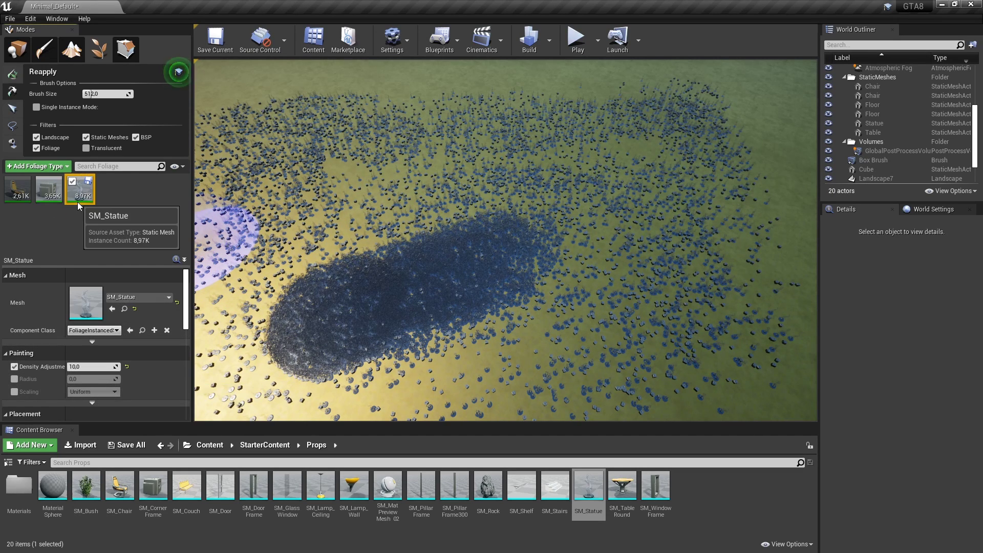
pyautogui.press('Delete')
pyautogui.click(526, 304)
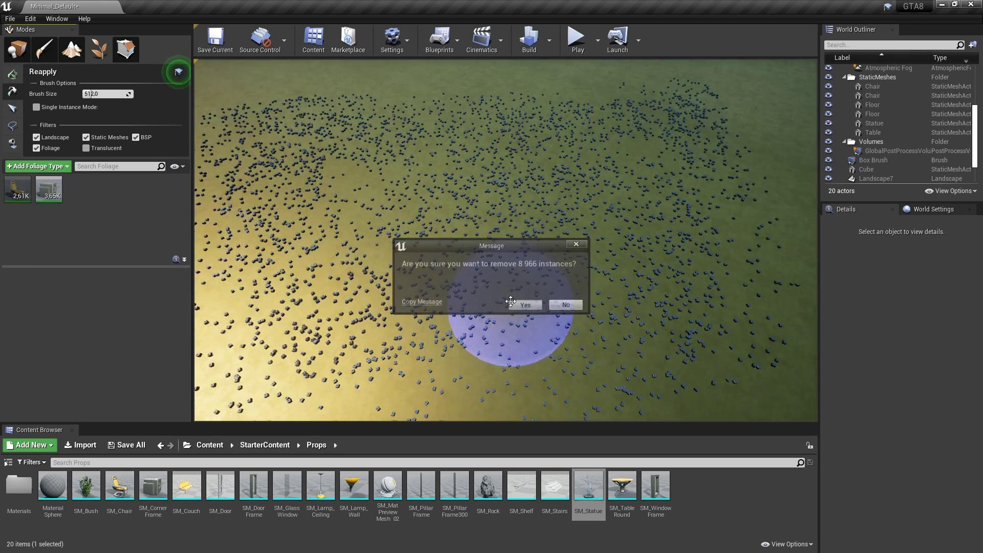
pyautogui.click(51, 194)
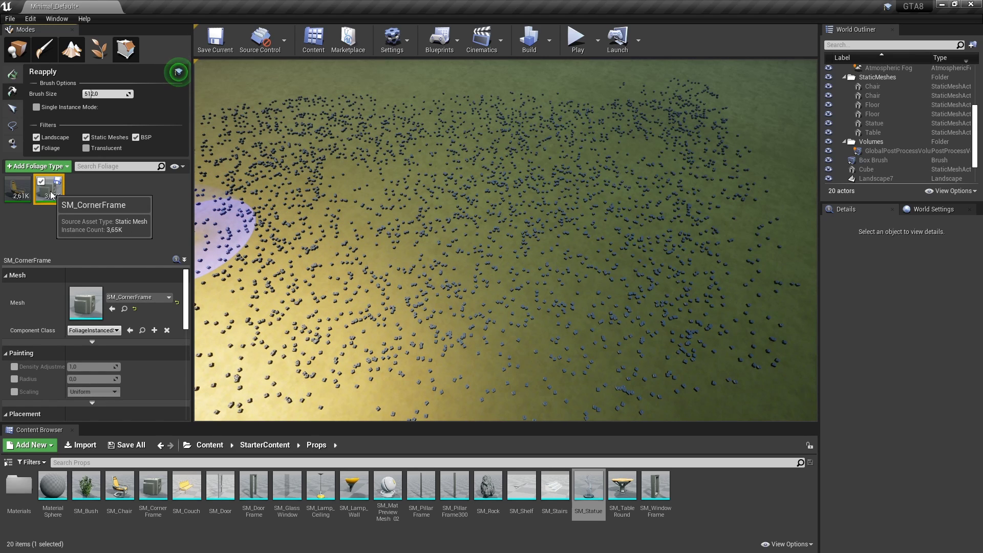
pyautogui.press('Delete')
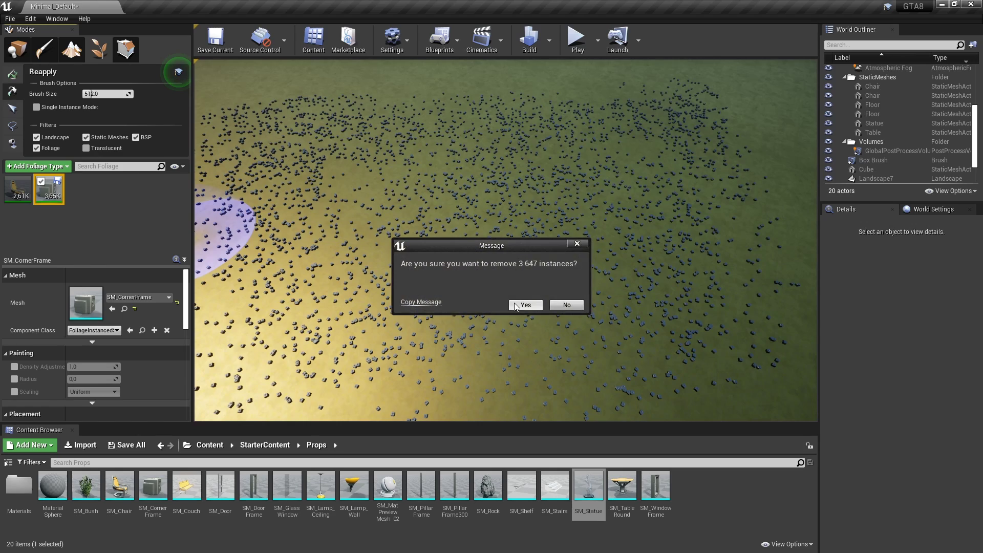
pyautogui.click(525, 304)
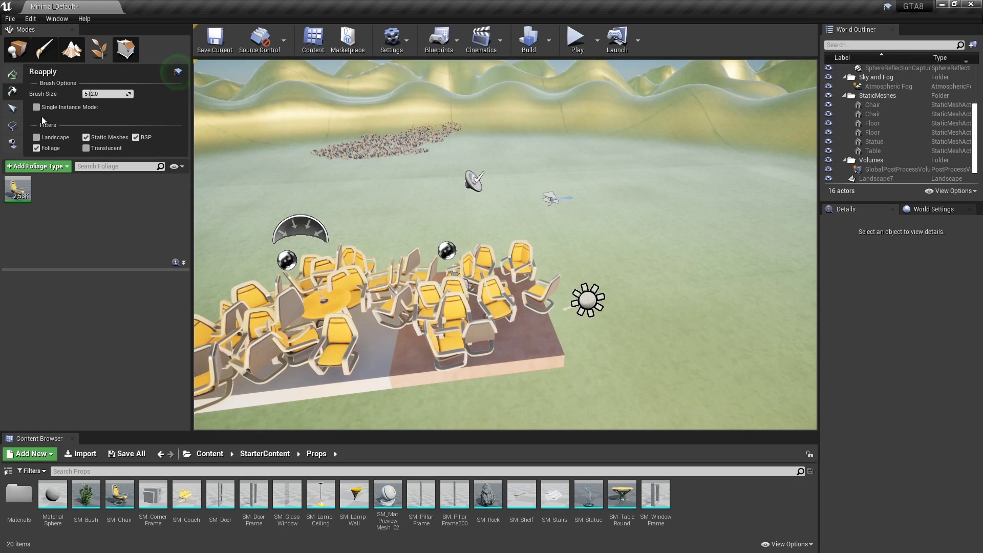
# Step: Select a chair instance near the table and slide it sideways and back
pyautogui.click(16, 110)
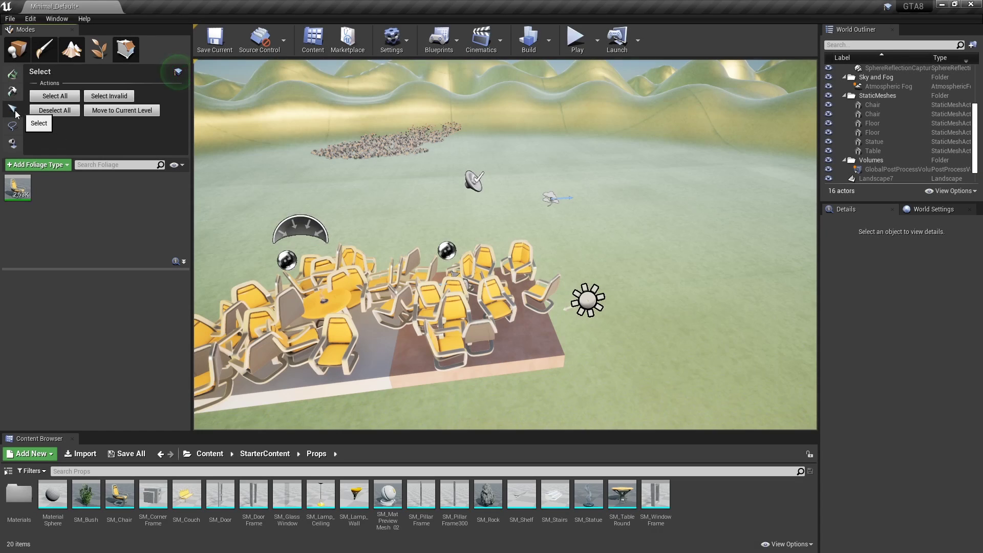
pyautogui.click(338, 336)
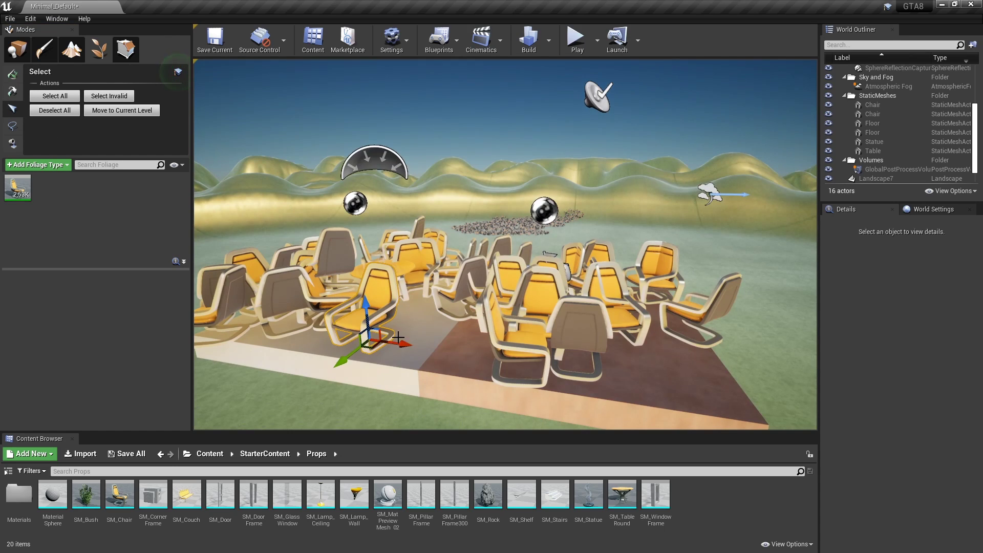
pyautogui.moveTo(333, 377); pyautogui.dragTo(396, 380)
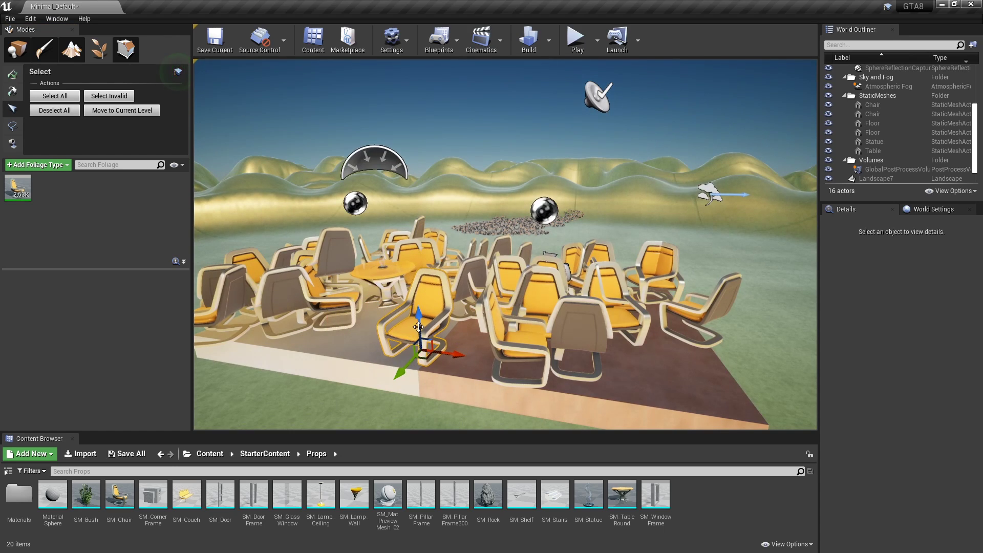
pyautogui.moveTo(418, 326); pyautogui.dragTo(424, 270)
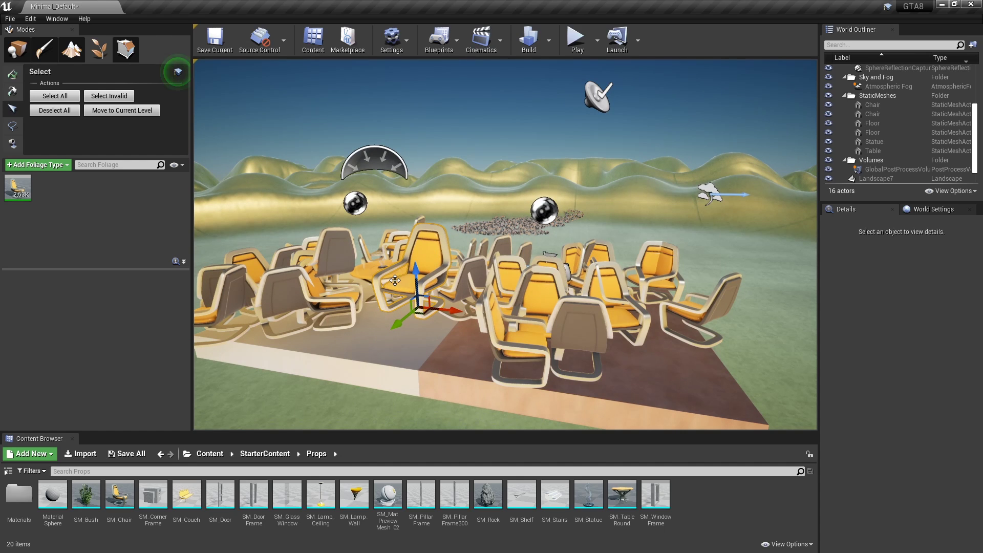
# Step: Untick Hide Viewport UI, stretch the chair with the scale gizmo, then delete it
pyautogui.click(392, 42)
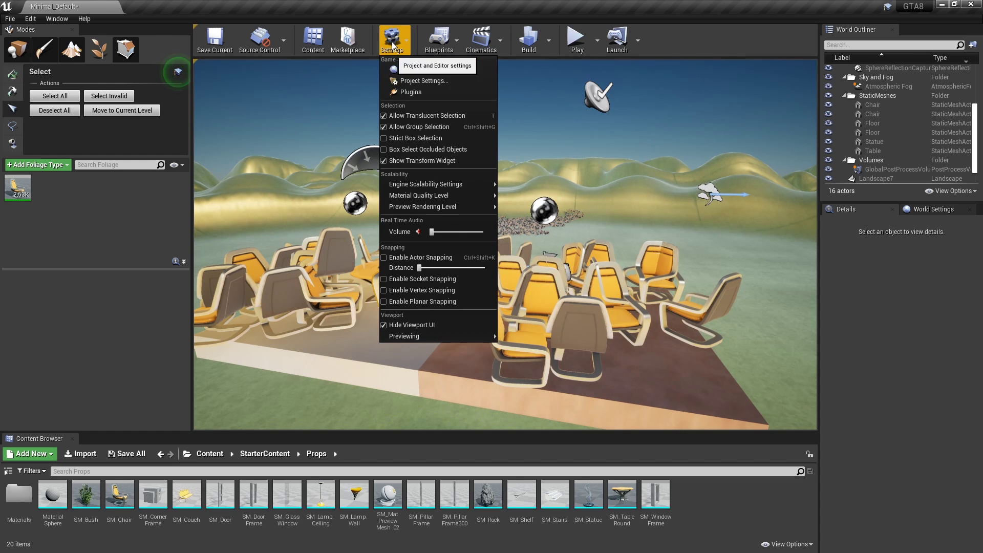
pyautogui.click(385, 326)
pyautogui.click(634, 70)
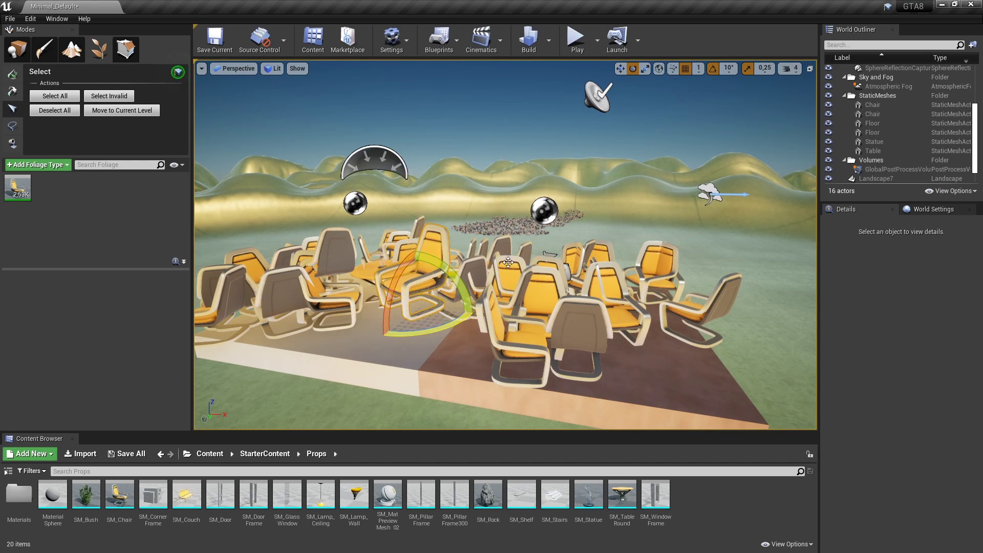
pyautogui.click(644, 69)
pyautogui.moveTo(449, 309); pyautogui.dragTo(463, 313)
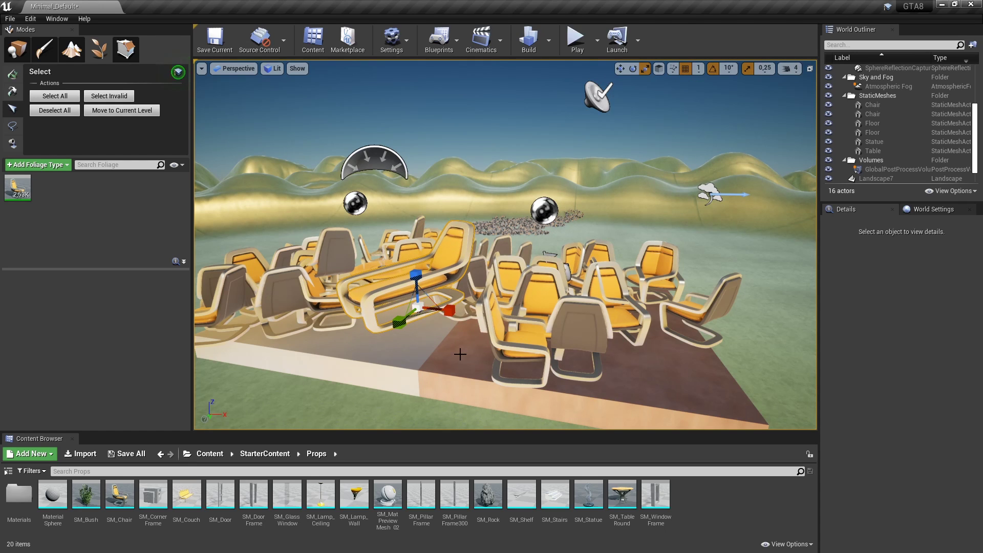
pyautogui.press('Delete')
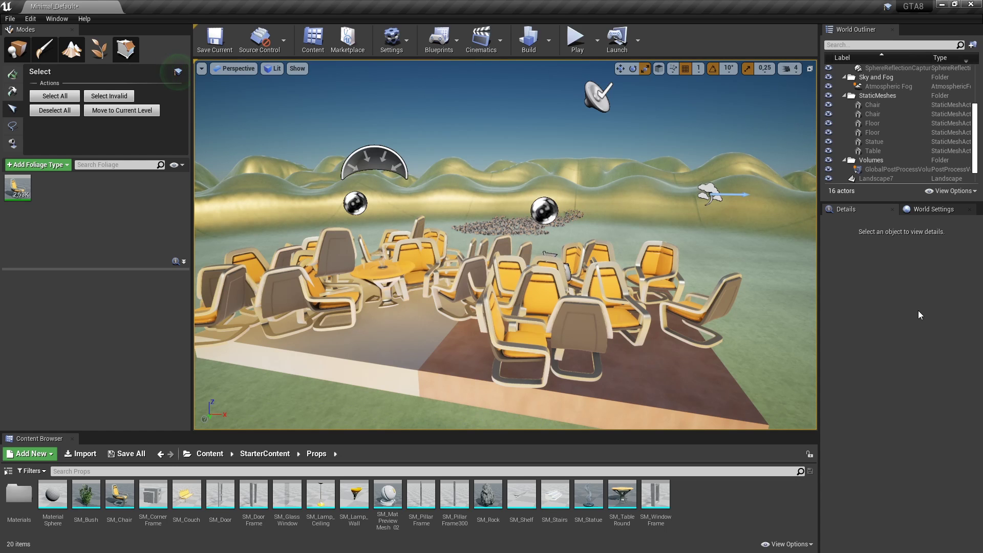
# Step: Try Select All and Deselect All, then delete one chair from the right group
pyautogui.moveTo(774, 285); pyautogui.dragTo(574, 321, button='right')
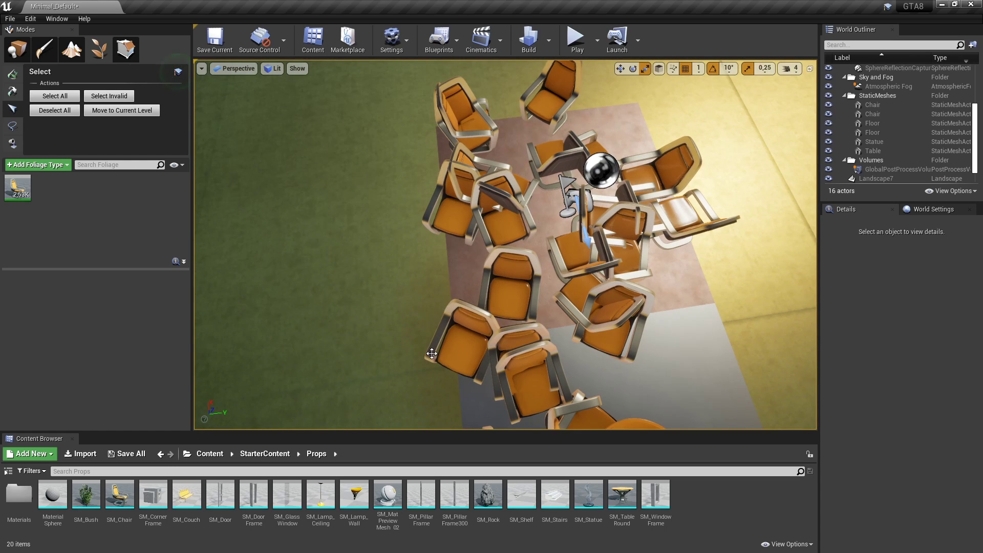
pyautogui.click(68, 100)
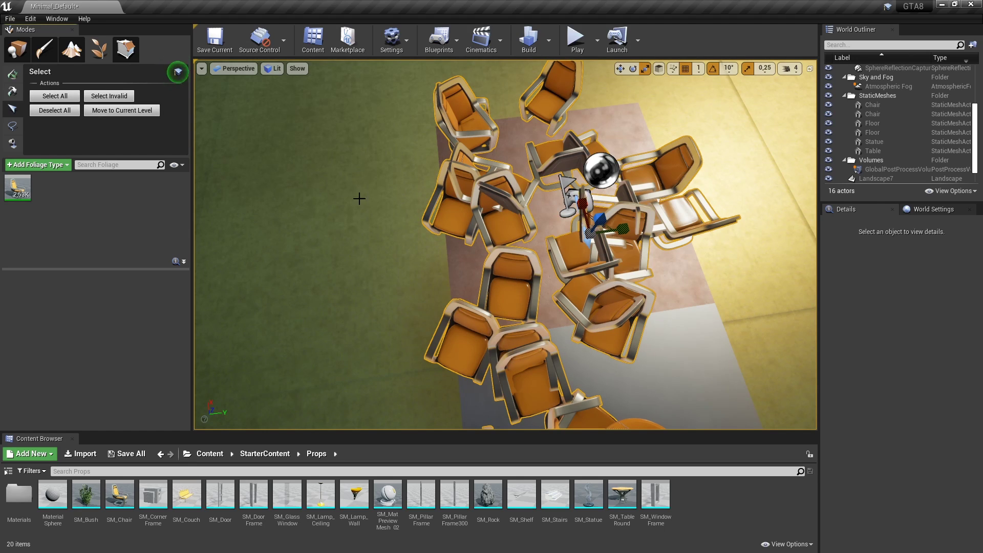
pyautogui.click(95, 101)
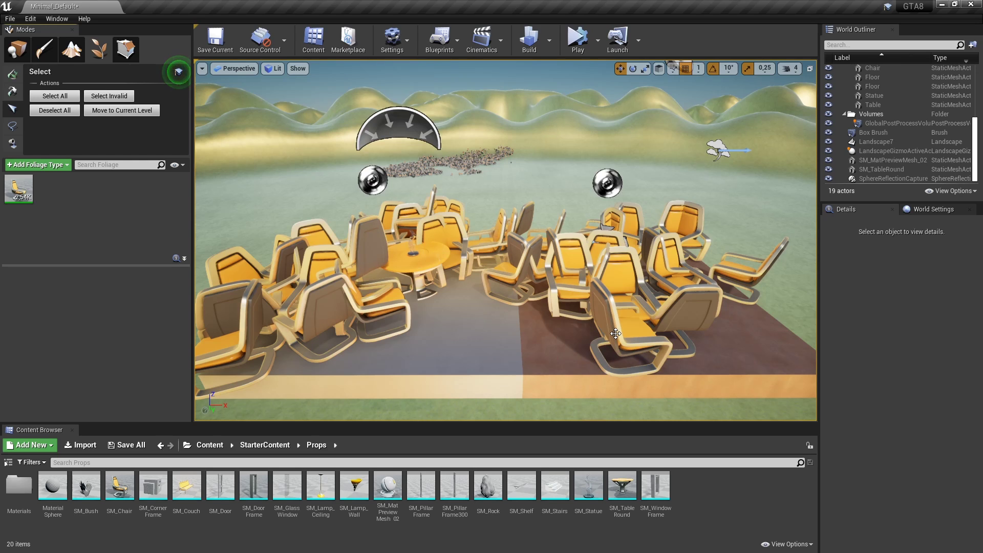
pyautogui.click(681, 317)
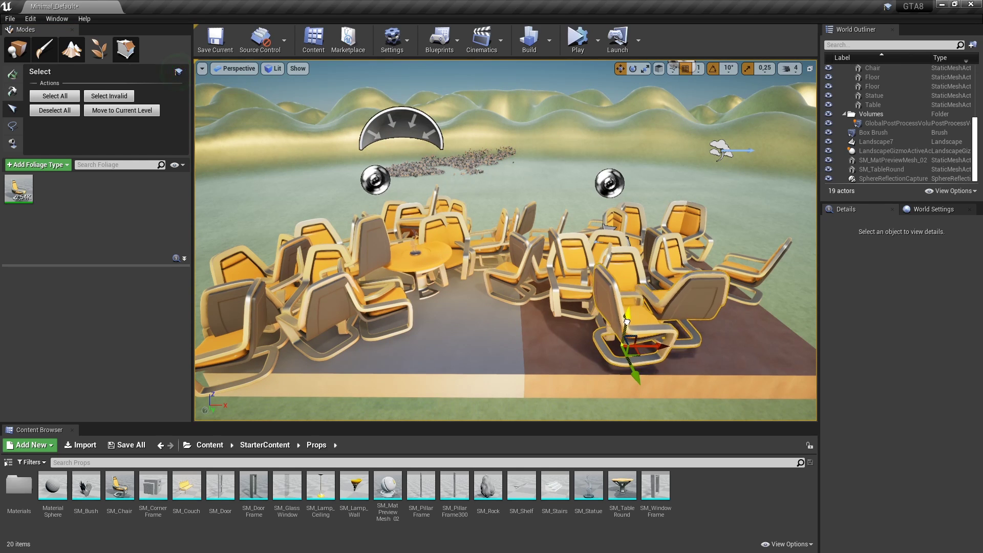
pyautogui.press('Delete')
# Step: Shift a left-group chair toward the floor's front edge and deselect it
pyautogui.click(318, 313)
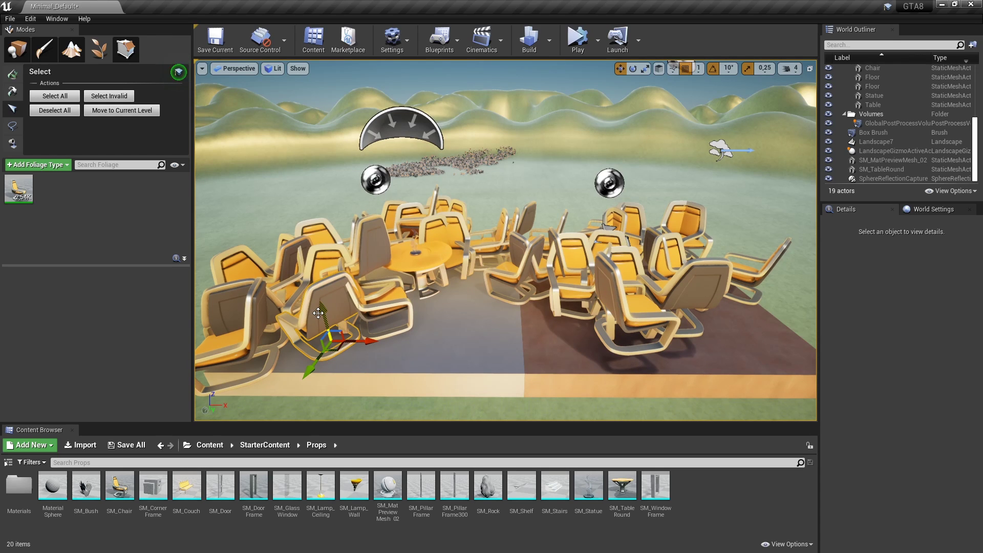
pyautogui.moveTo(323, 311); pyautogui.dragTo(335, 349)
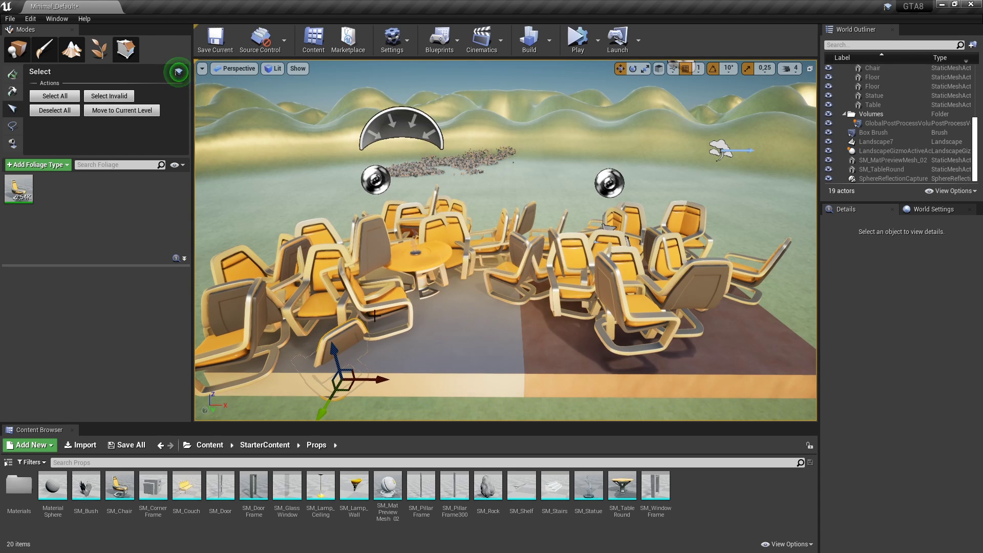
pyautogui.click(69, 111)
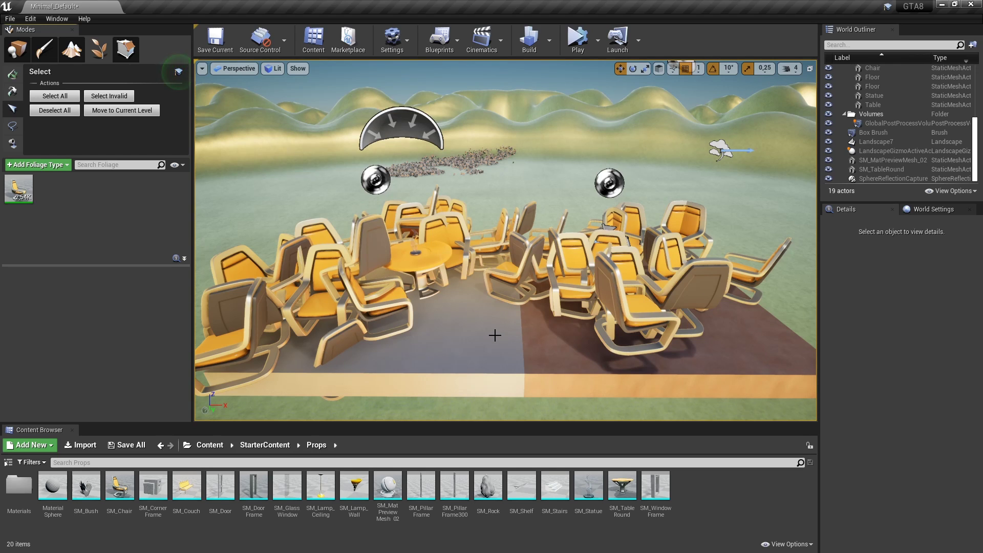
# Step: Select invalid chair instances, drag them and move them to the current level, then undo with Ctrl+Z
pyautogui.click(126, 100)
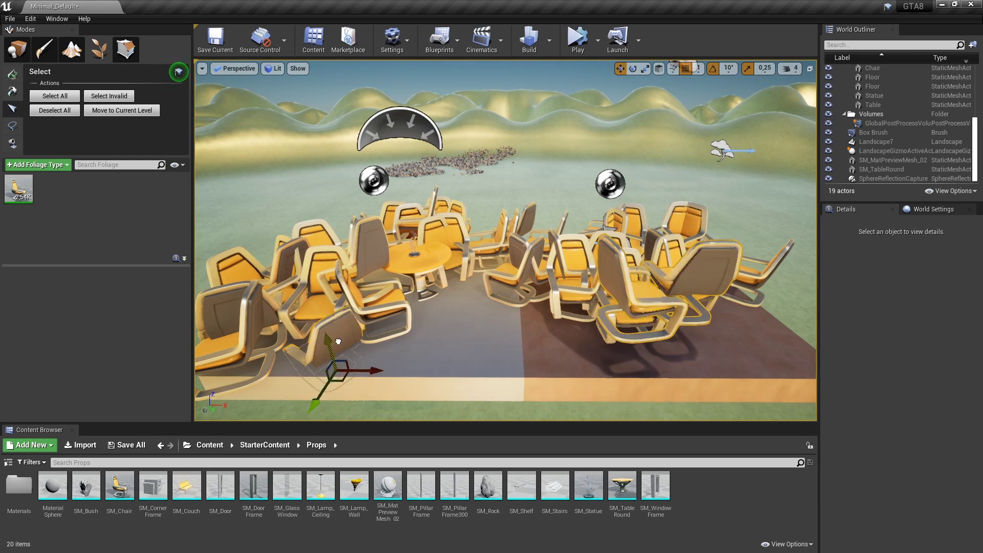
pyautogui.moveTo(337, 341); pyautogui.dragTo(397, 279)
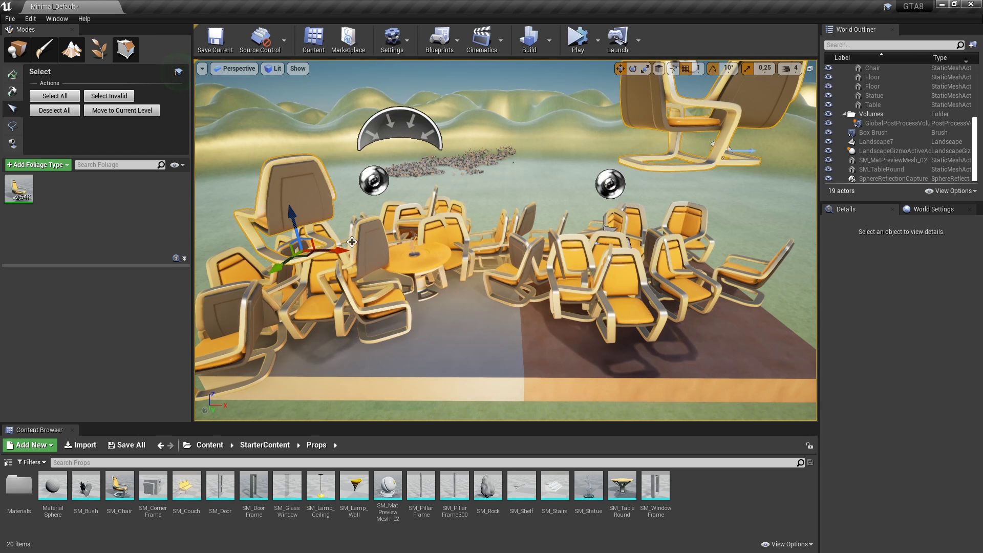
pyautogui.click(150, 116)
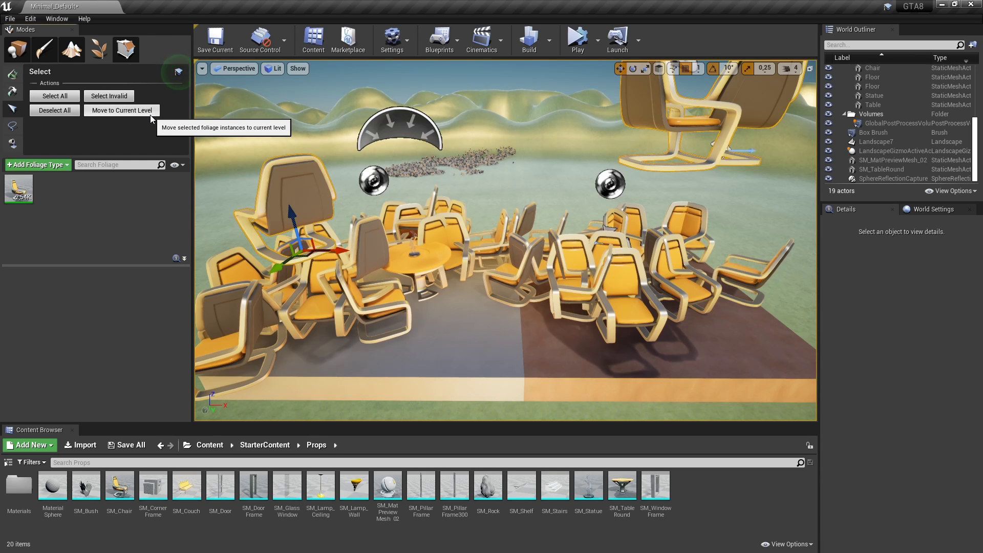
pyautogui.hotkey('ctrl', 'z')
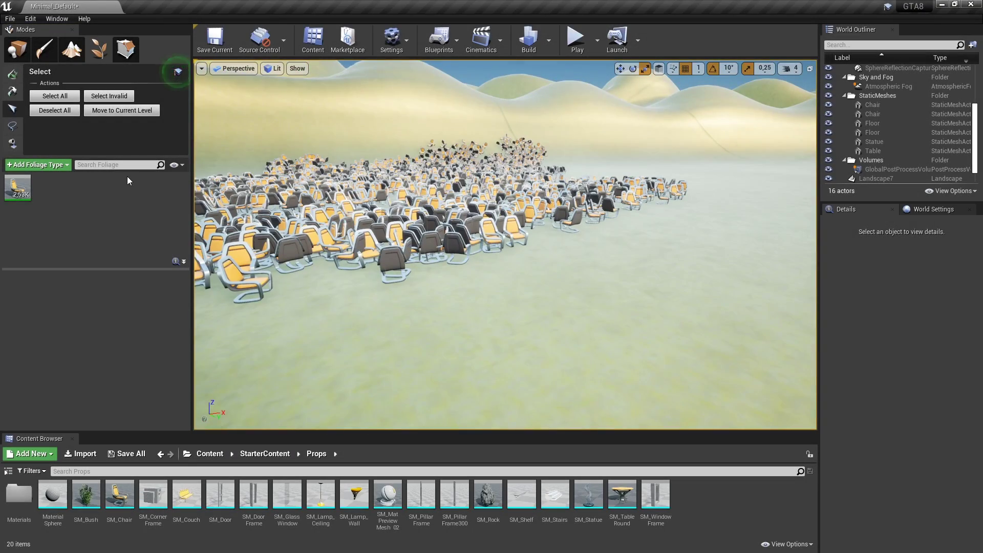
# Step: Lasso-select more chair instances, slide them toward the lower-left along X, and pick the Fill tool
pyautogui.click(13, 127)
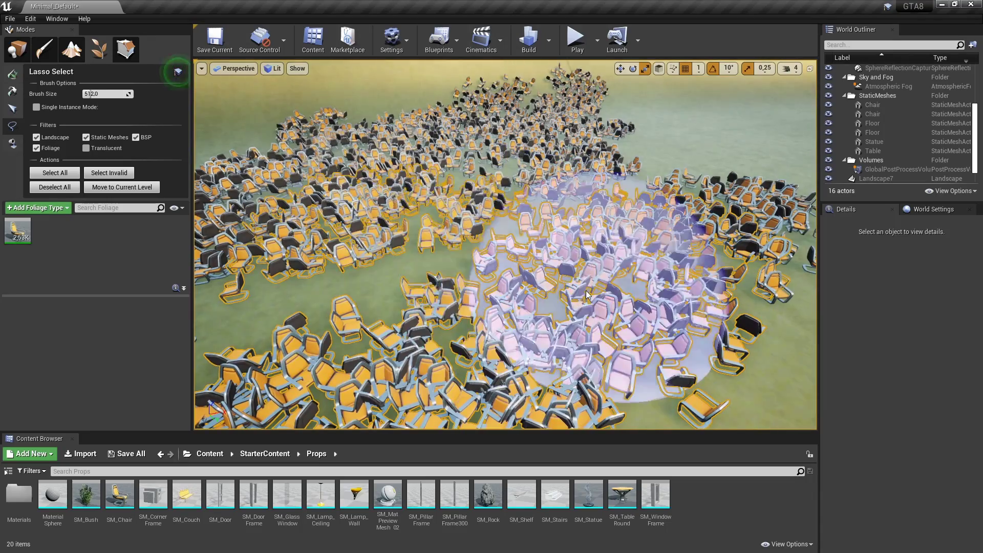
pyautogui.moveTo(528, 260); pyautogui.dragTo(451, 297)
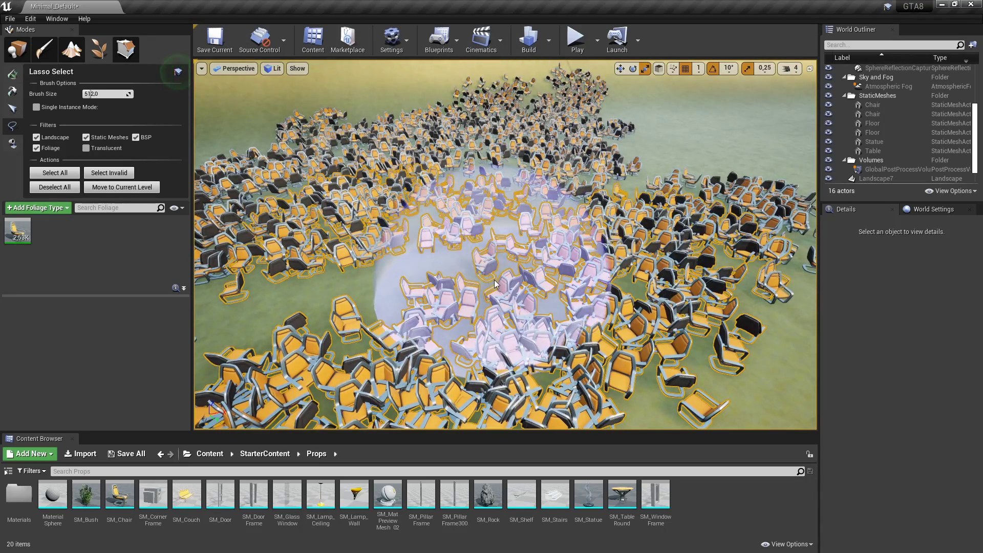
pyautogui.moveTo(441, 288)
pyautogui.mouseDown()
pyautogui.moveTo(434, 203)
pyautogui.moveTo(557, 64)
pyautogui.mouseUp()
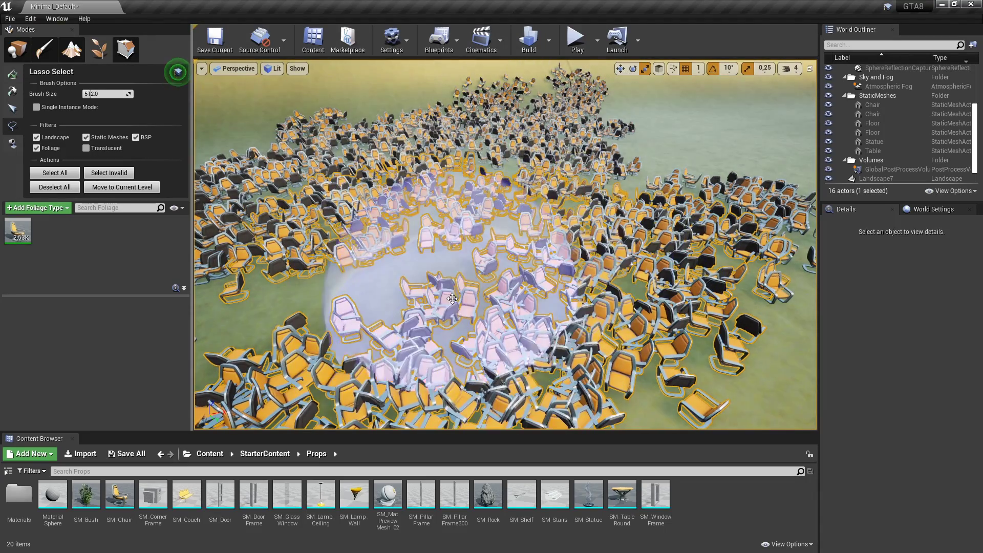
pyautogui.click(620, 68)
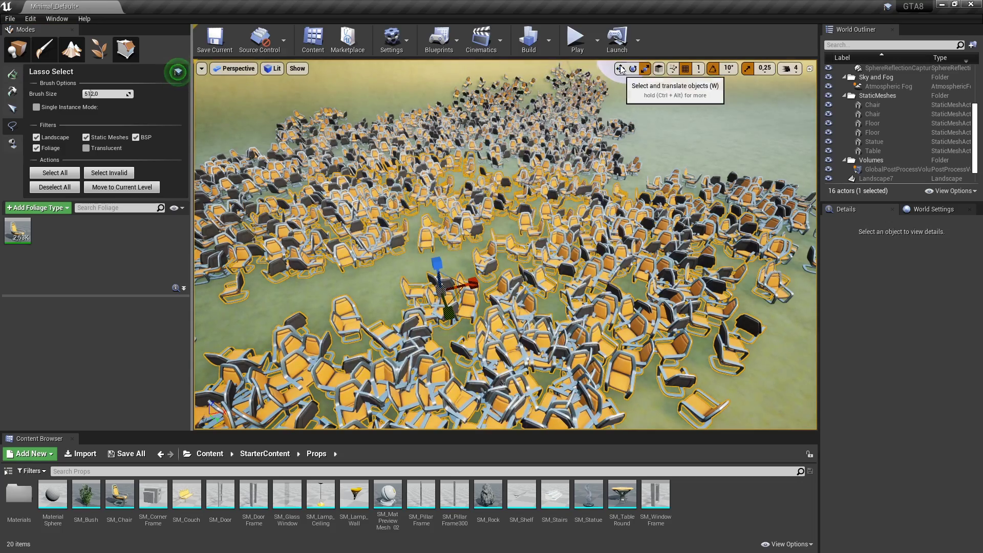
pyautogui.moveTo(563, 81); pyautogui.dragTo(490, 269)
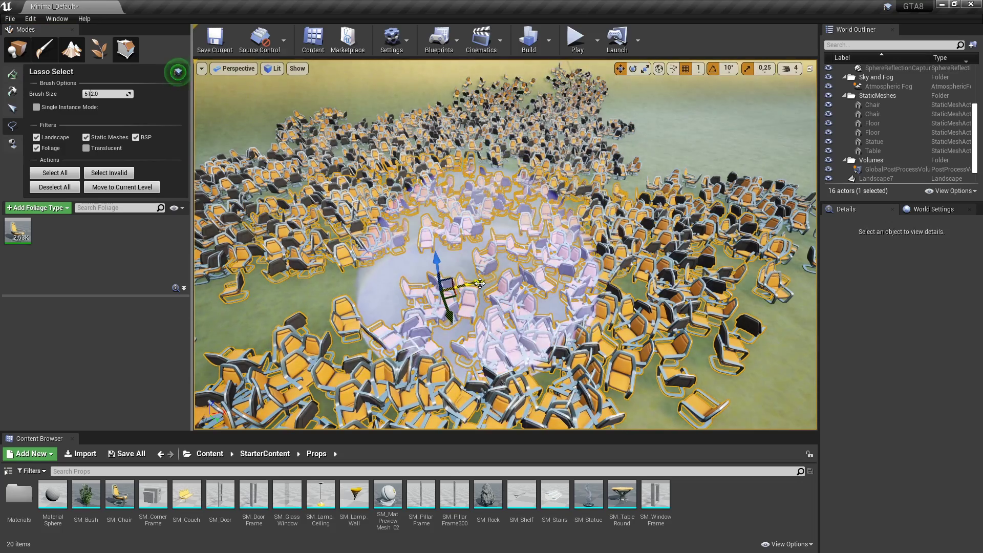
pyautogui.scroll(3, 446, 295)
pyautogui.moveTo(446, 295); pyautogui.dragTo(253, 329)
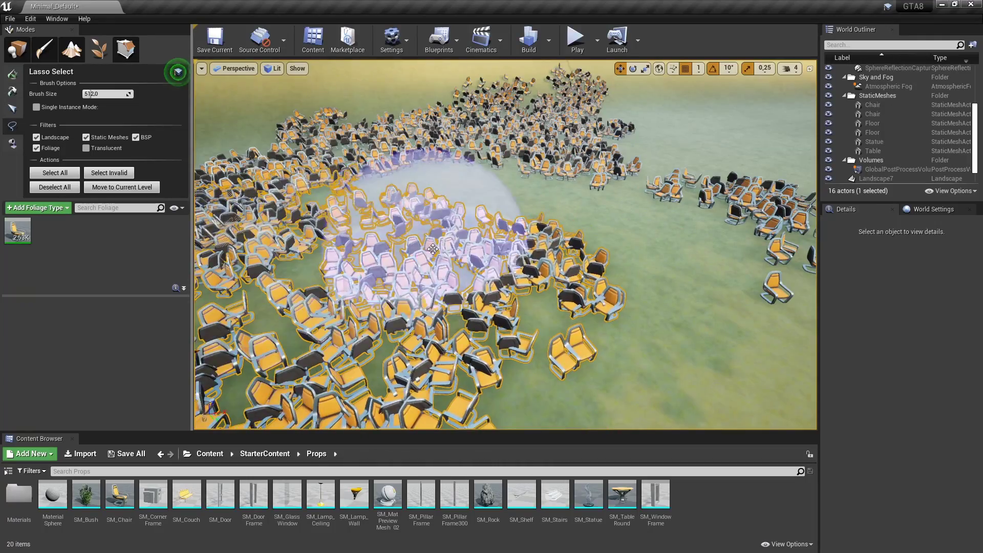
pyautogui.moveTo(394, 228); pyautogui.dragTo(394, 328, button='right')
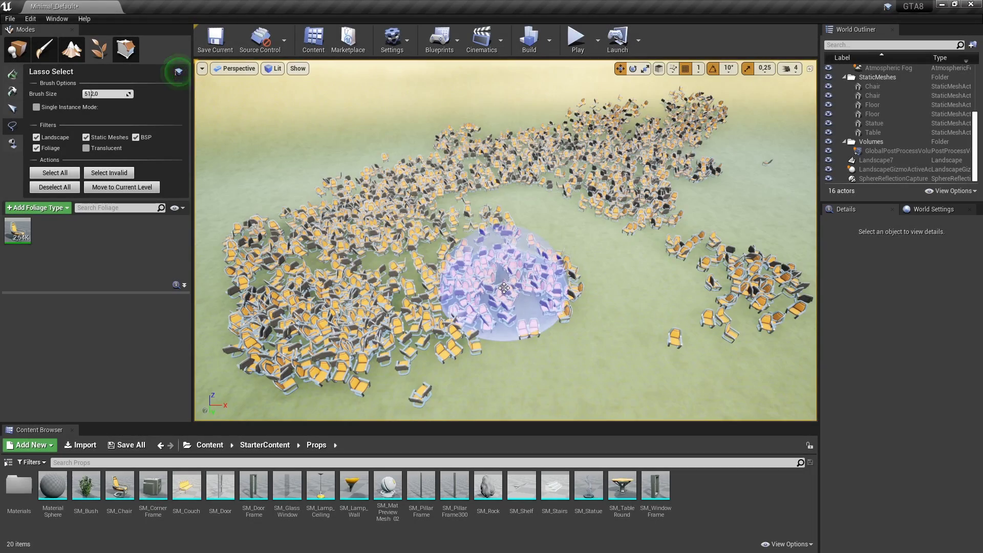
pyautogui.click(12, 148)
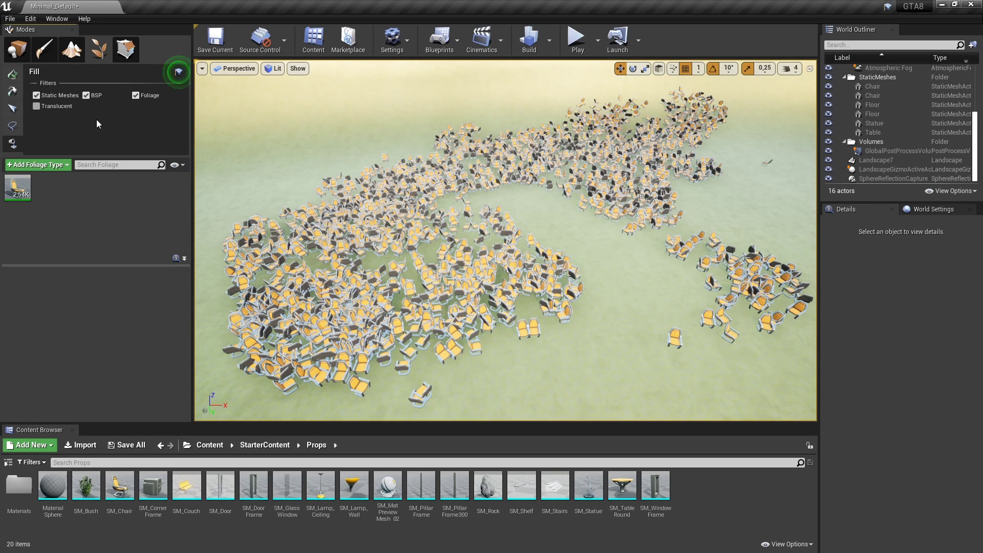
# Step: Place the SM_MatPreviewMesh_02 sphere and the SM_Table_Round table on the landscape
pyautogui.click(17, 187)
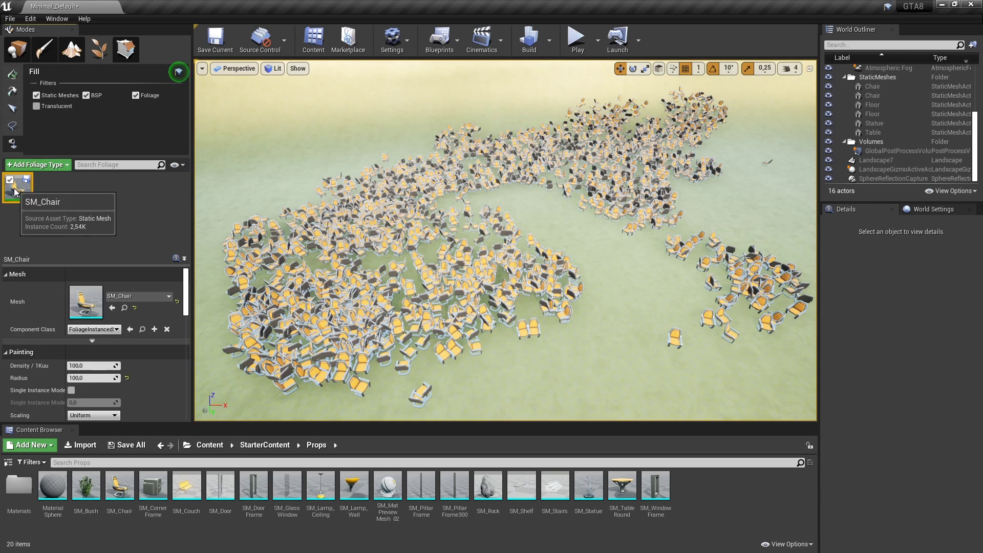
pyautogui.click(307, 141)
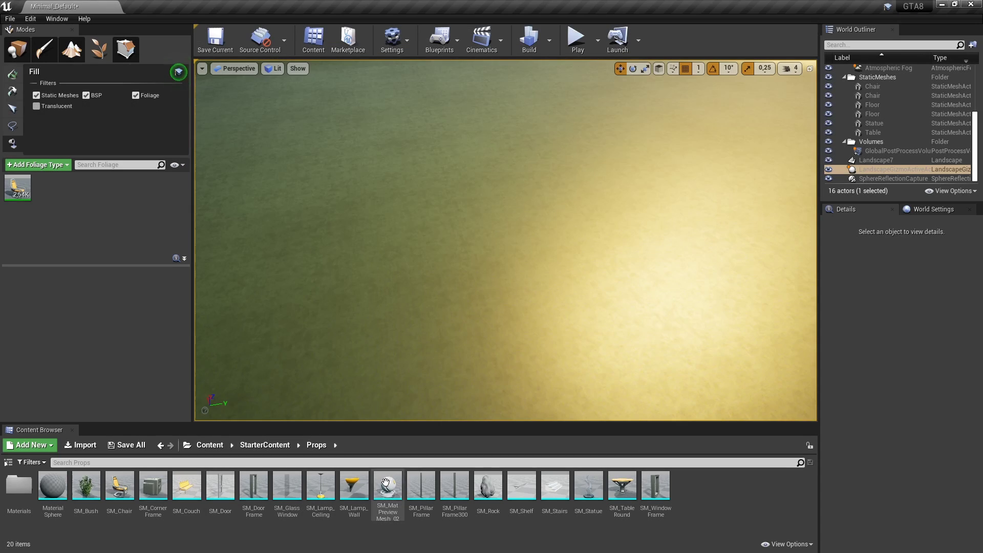
pyautogui.moveTo(385, 482); pyautogui.dragTo(281, 290)
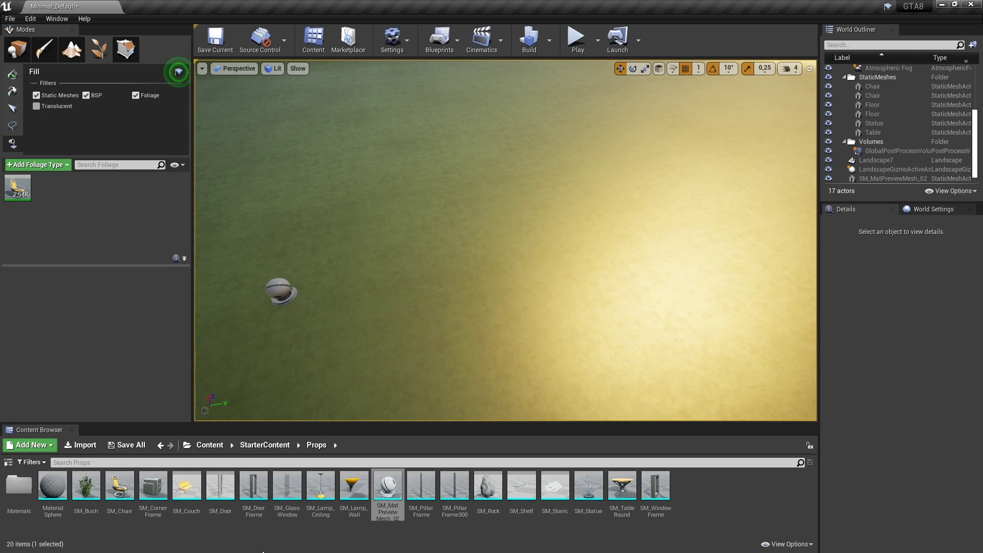
pyautogui.moveTo(622, 485); pyautogui.dragTo(367, 302)
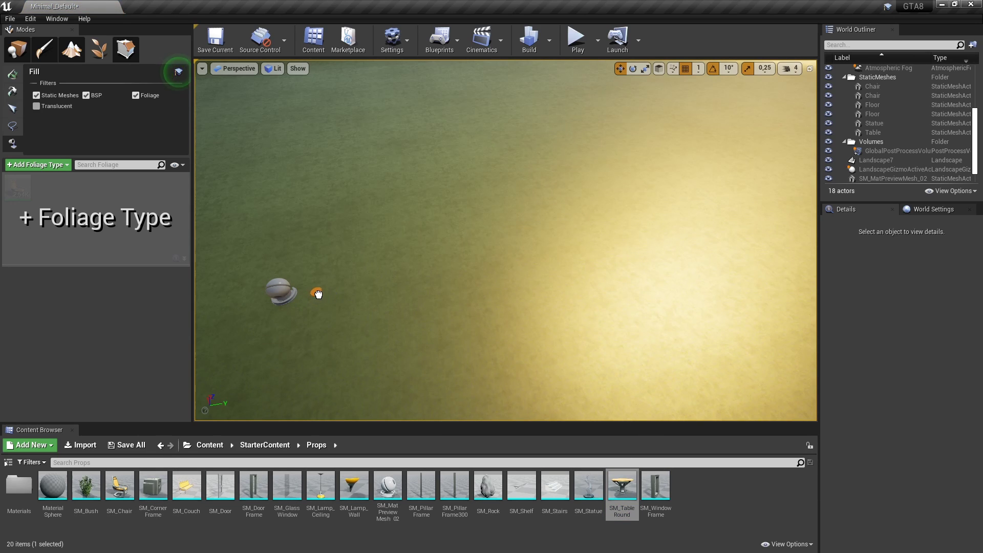
# Step: Add a Cube and a Box brush beside the table
pyautogui.click(18, 50)
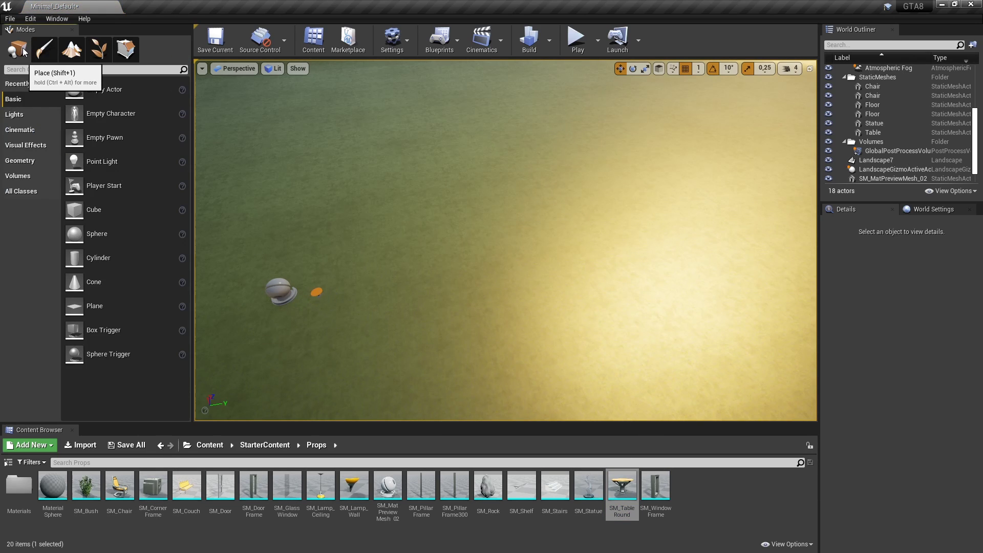
pyautogui.moveTo(85, 208); pyautogui.dragTo(356, 291)
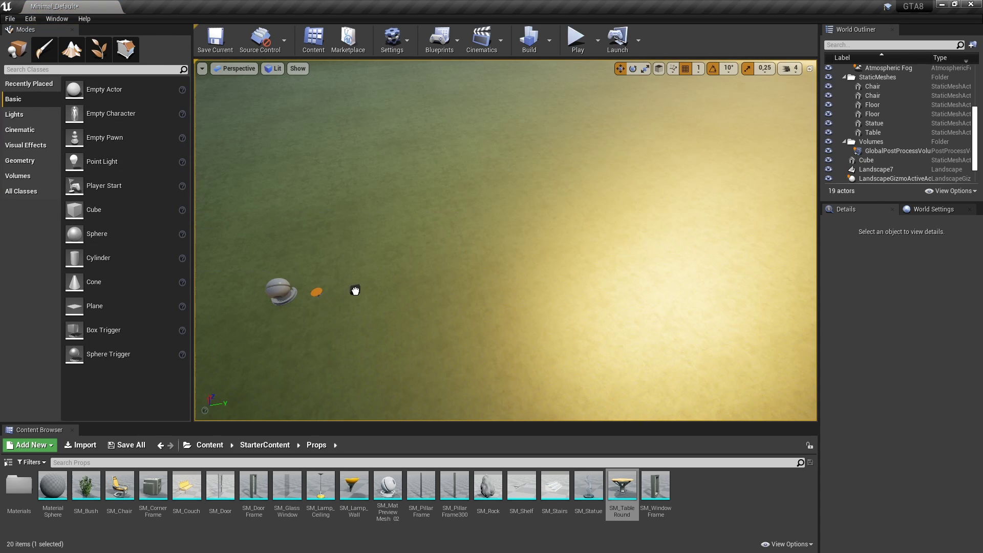
pyautogui.click(19, 160)
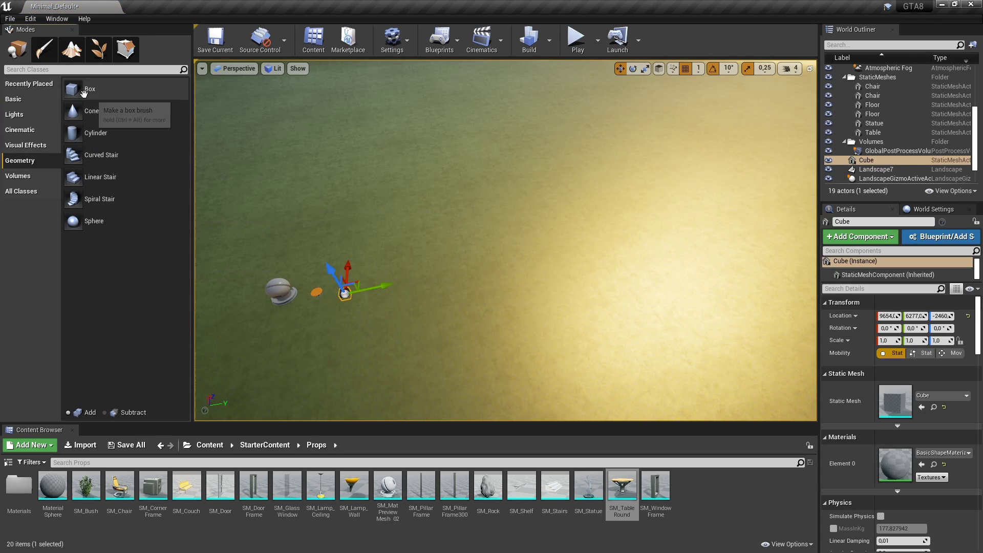
pyautogui.moveTo(85, 89); pyautogui.dragTo(399, 281)
pyautogui.moveTo(427, 246); pyautogui.dragTo(410, 215)
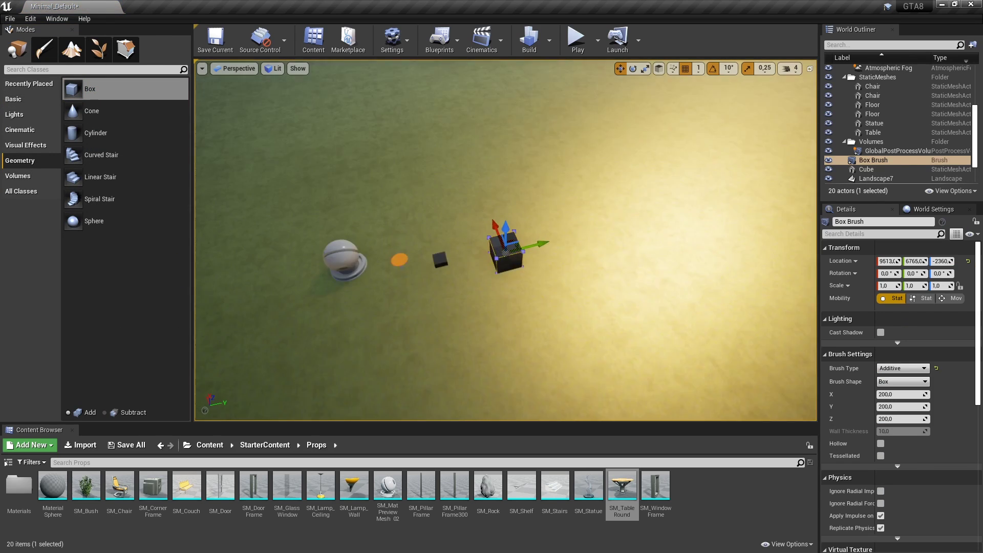
pyautogui.scroll(2, 506, 240)
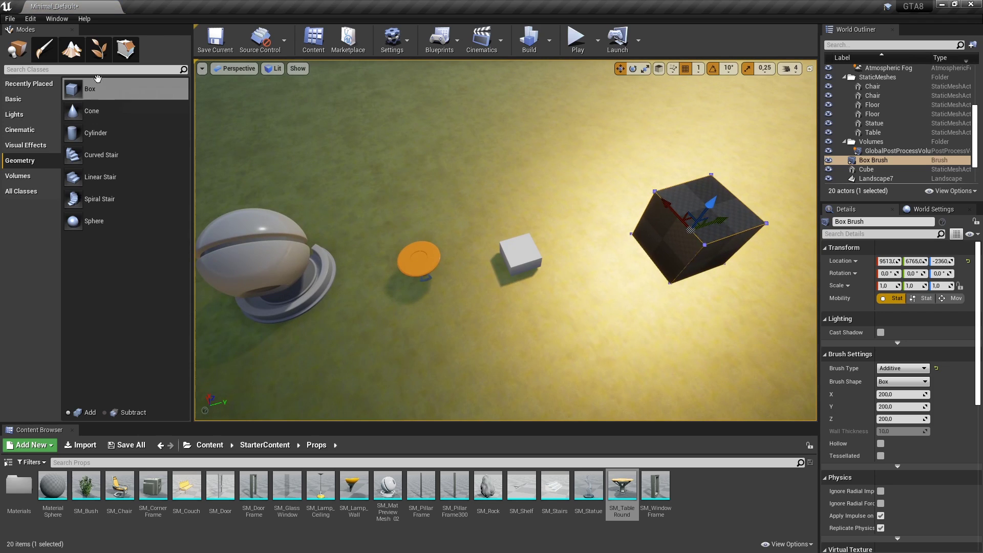
# Step: Fill the preview sphere with SM_Chair foliage
pyautogui.click(95, 52)
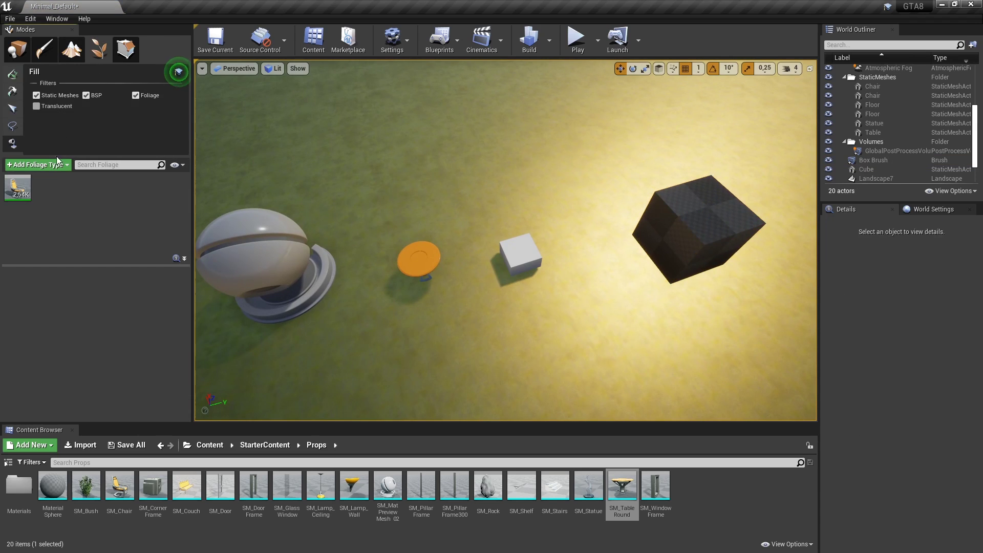
pyautogui.click(18, 188)
pyautogui.click(232, 245)
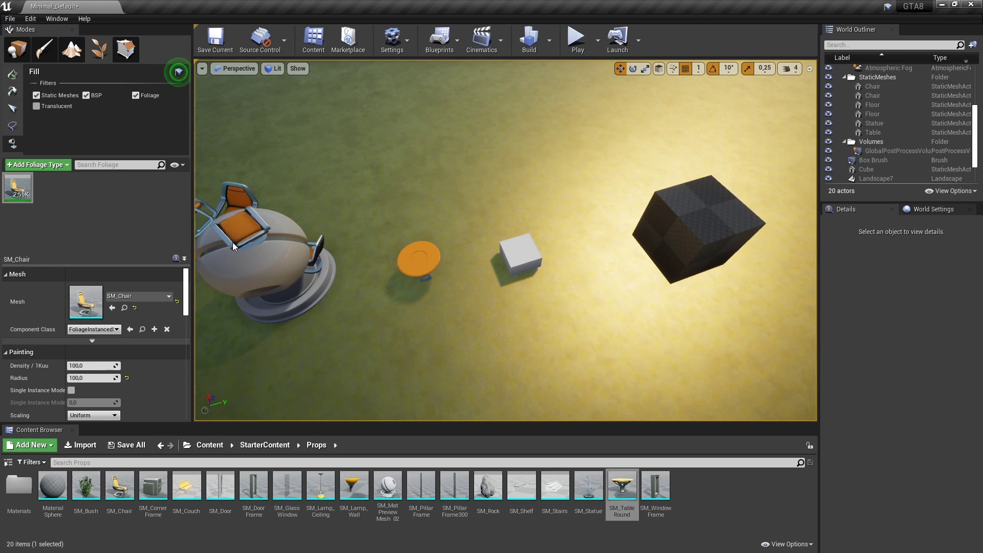
pyautogui.moveTo(322, 217)
pyautogui.mouseDown(button='right')
pyautogui.moveTo(322, 154)
pyautogui.moveTo(323, 256)
pyautogui.mouseUp(button='right')
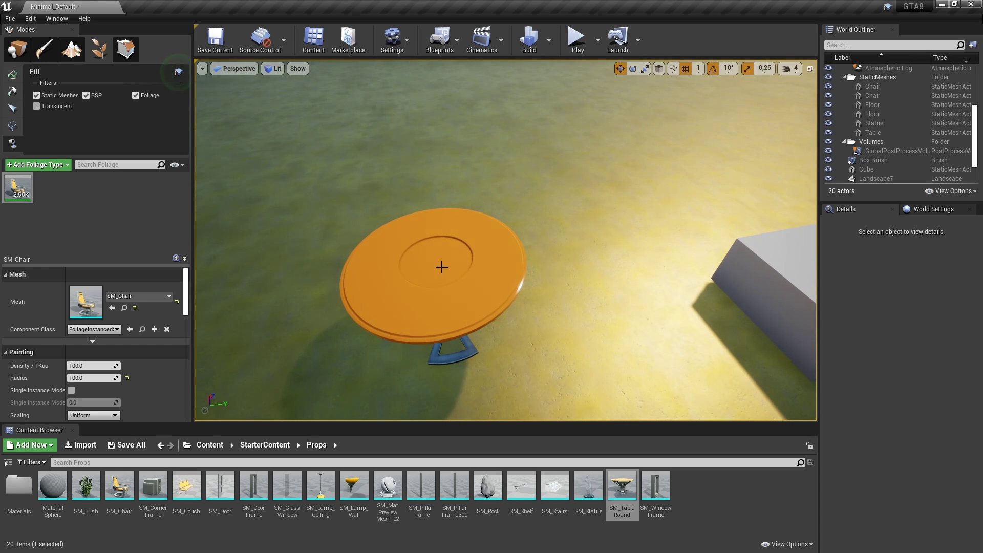
# Step: Fill the round table and the top of the white box with chairs
pyautogui.click(442, 267)
pyautogui.moveTo(449, 273); pyautogui.dragTo(489, 208, button='right')
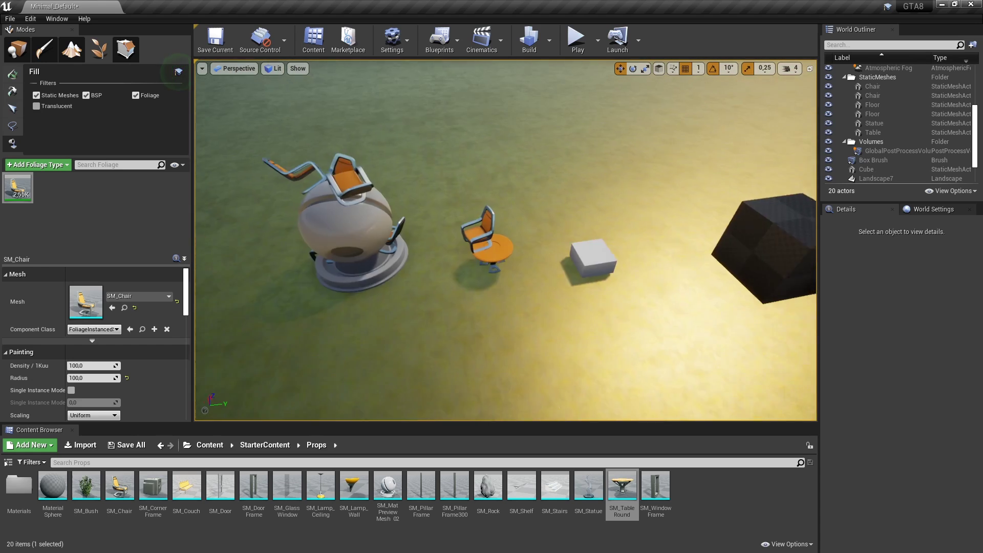
pyautogui.press('F11')
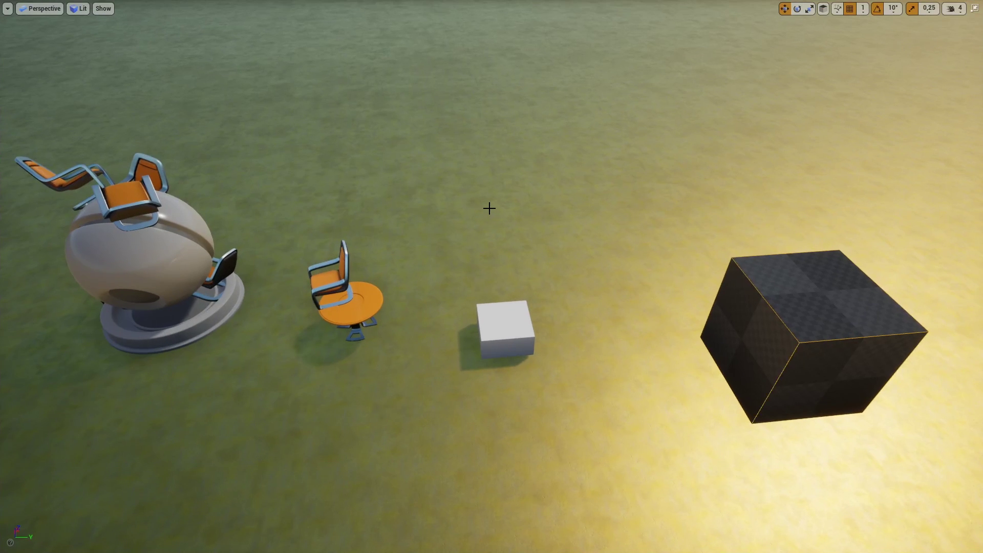
pyautogui.click(506, 323)
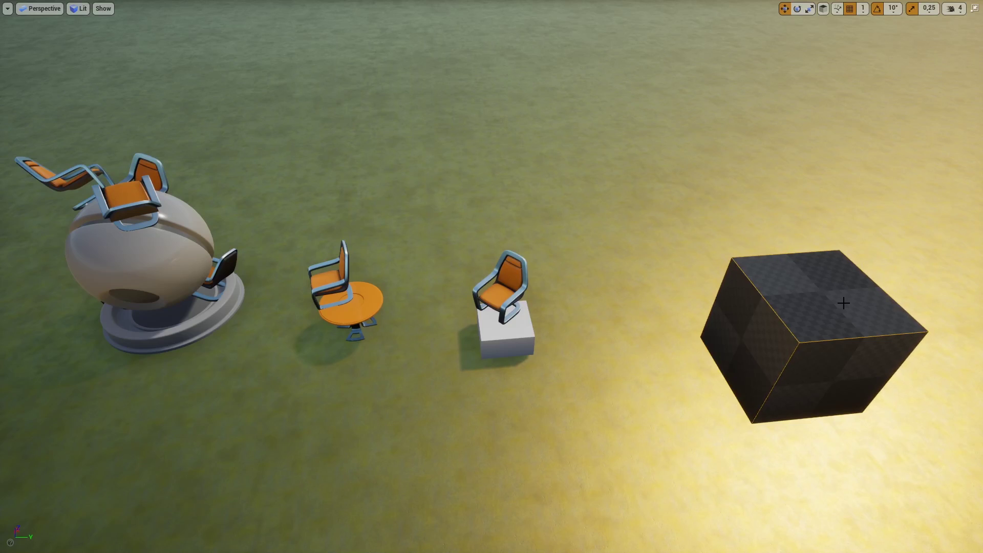
pyautogui.press('F11')
pyautogui.click(15, 57)
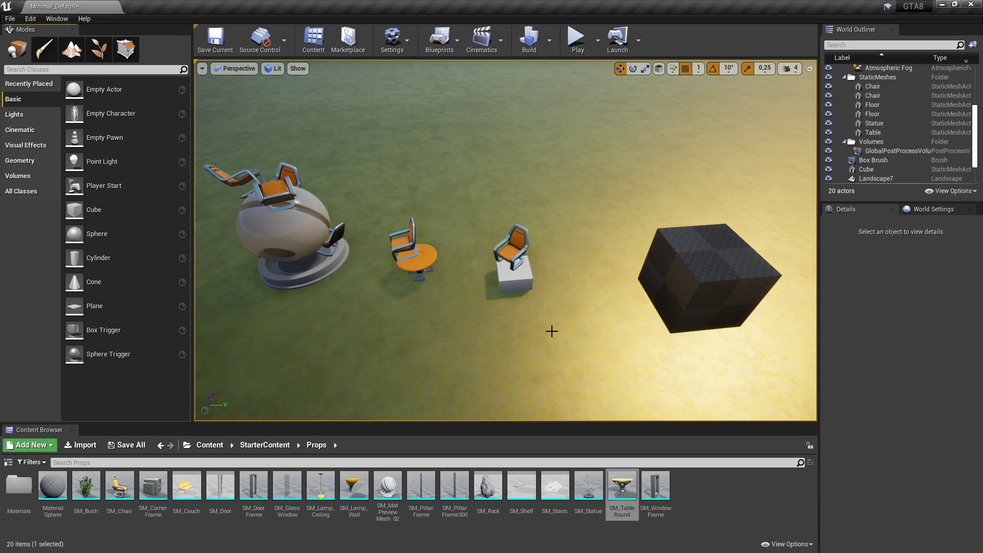
# Step: Scale the cube to 13.25 along Y and 12.75 along X, then raise the slab off the ground
pyautogui.click(522, 281)
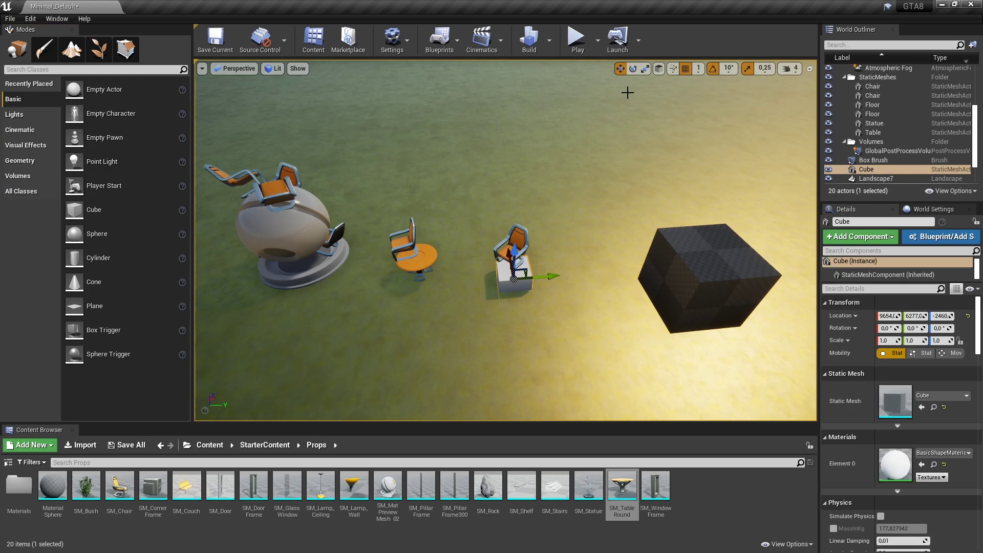
pyautogui.click(644, 68)
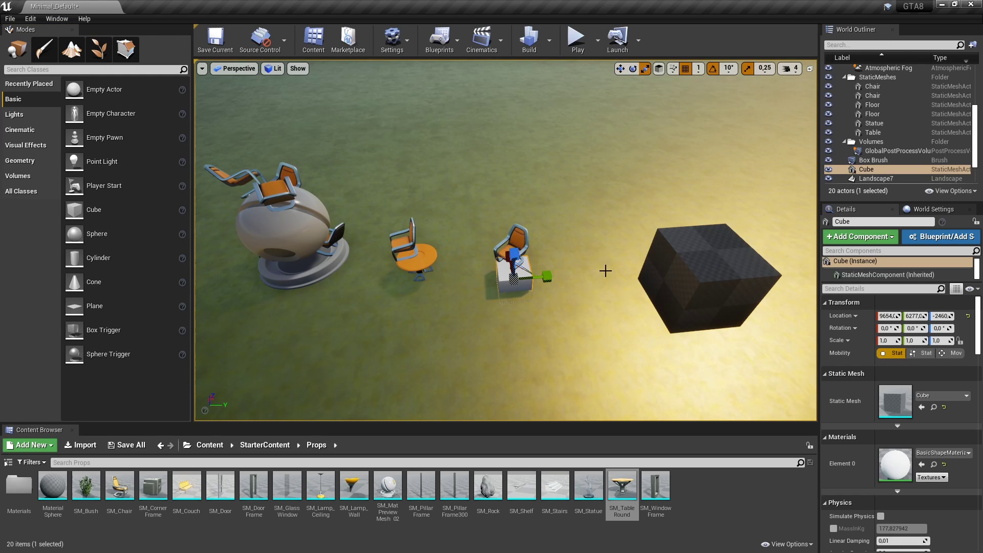
pyautogui.moveTo(546, 277); pyautogui.dragTo(665, 266)
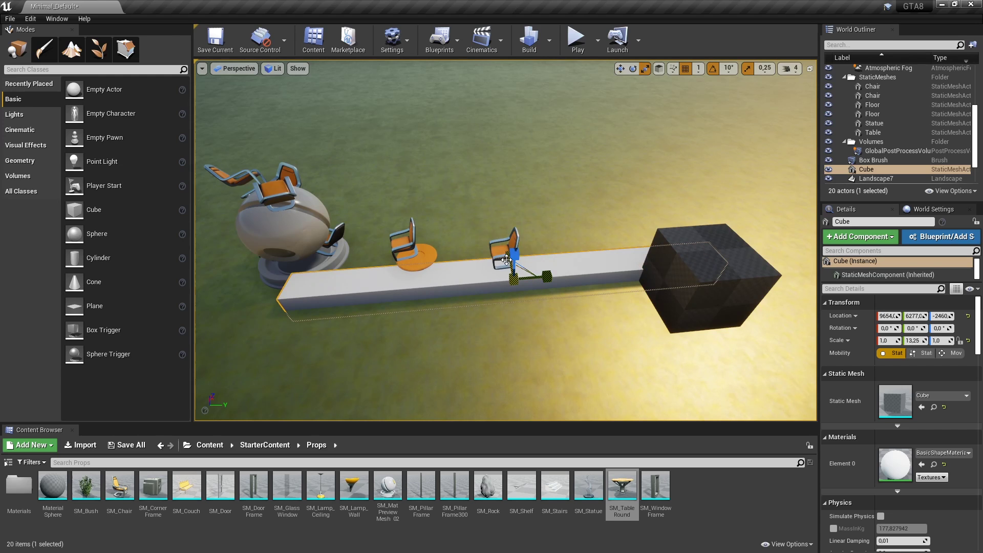
pyautogui.moveTo(506, 260); pyautogui.dragTo(581, 247)
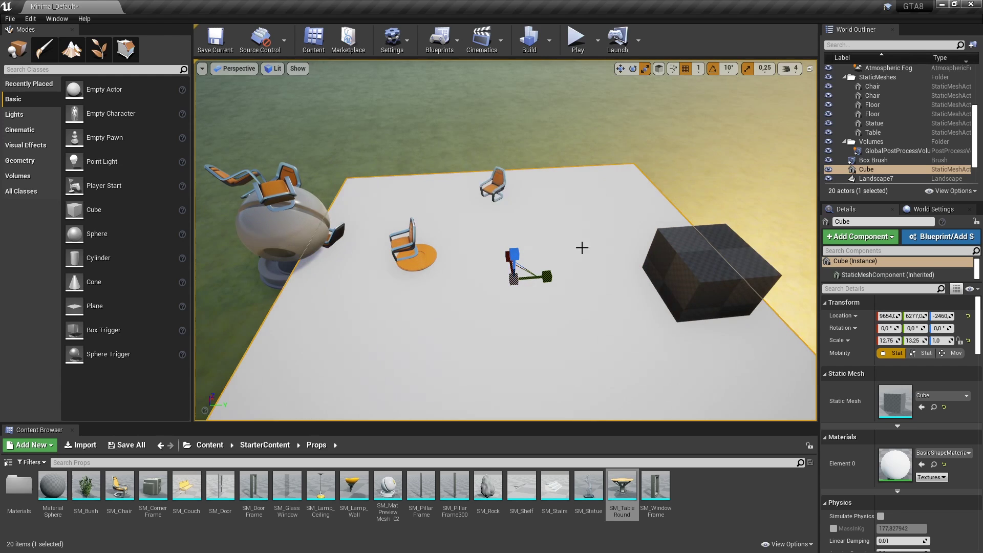
pyautogui.click(620, 69)
pyautogui.scroll(-5, 587, 153)
pyautogui.moveTo(507, 215)
pyautogui.mouseDown()
pyautogui.moveTo(507, 184)
pyautogui.moveTo(537, 212)
pyautogui.moveTo(506, 225)
pyautogui.mouseUp()
pyautogui.press('f')
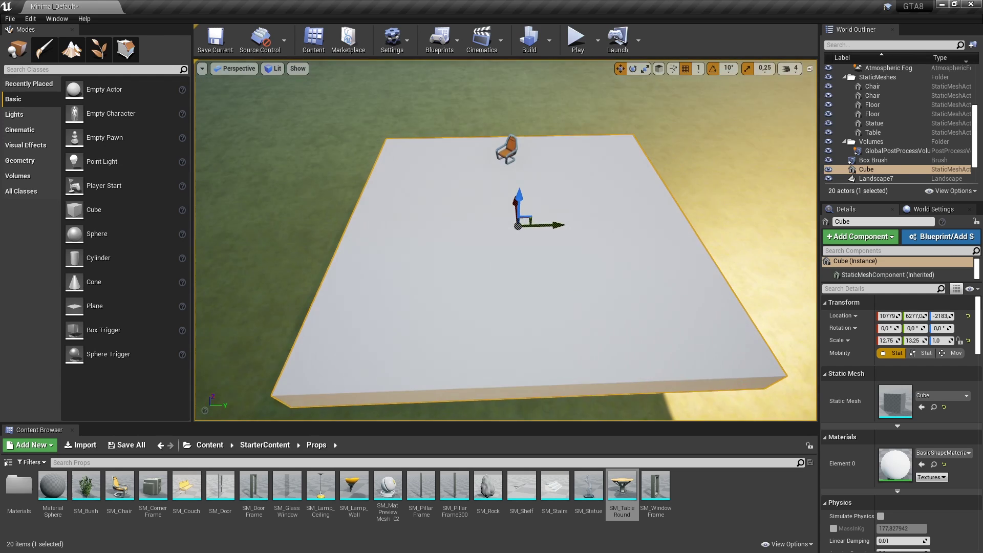
# Step: Fill the raised slab with SM_Chair foliage
pyautogui.click(106, 59)
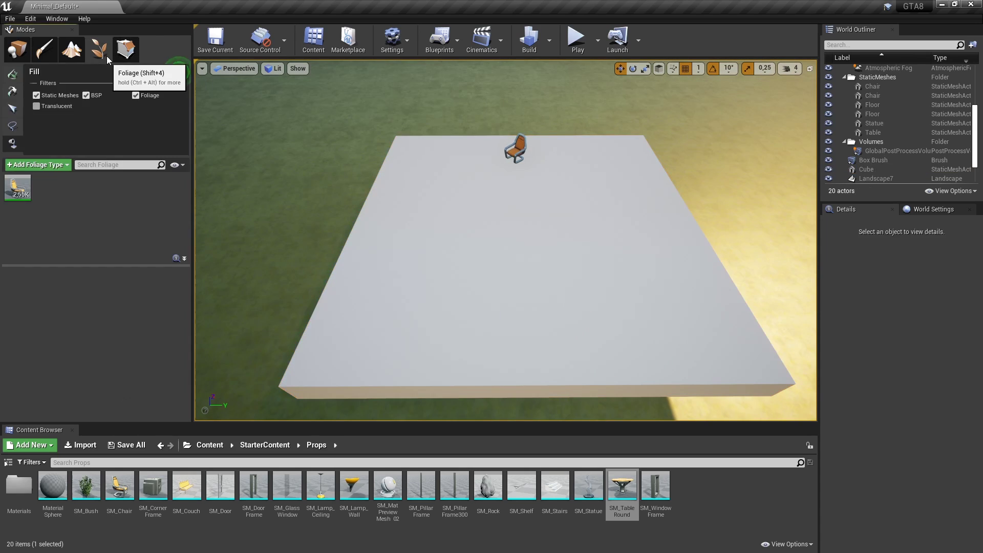
pyautogui.click(18, 188)
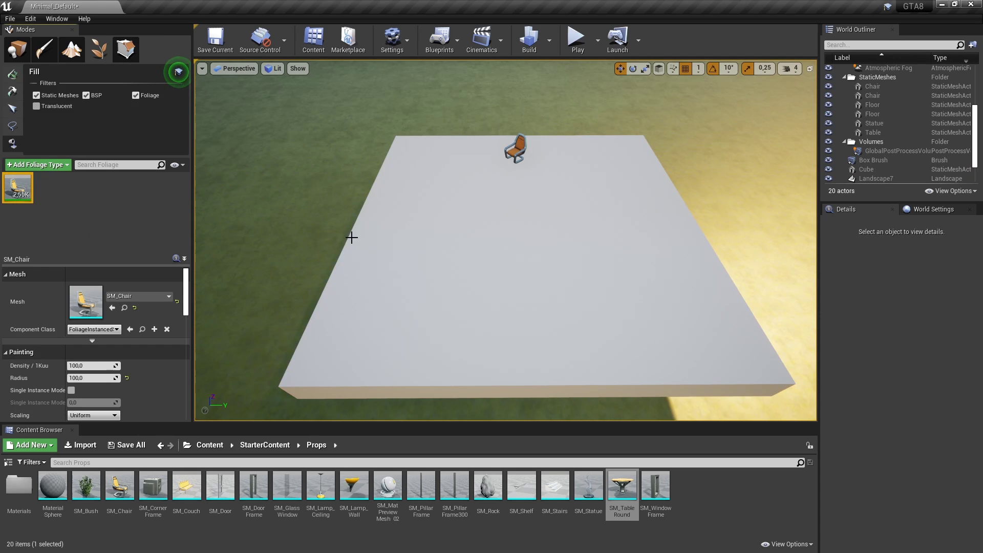
pyautogui.click(433, 225)
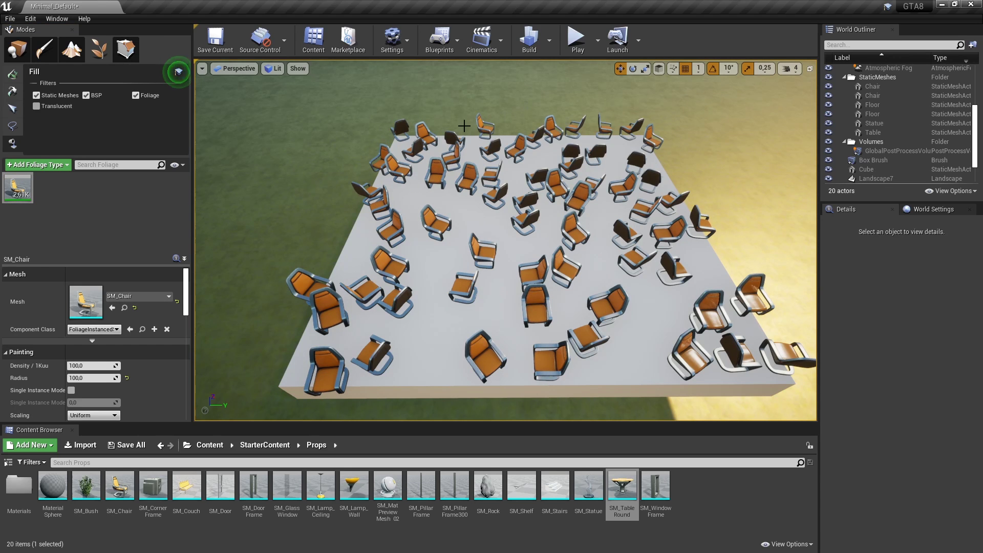
# Step: Select the cube platform and move it along the Y axis
pyautogui.click(13, 57)
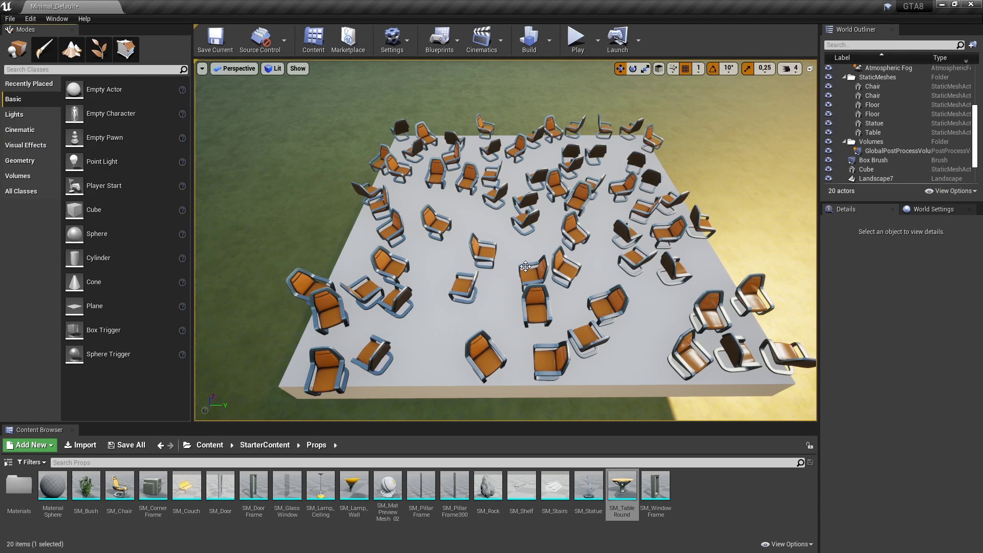
pyautogui.click(501, 318)
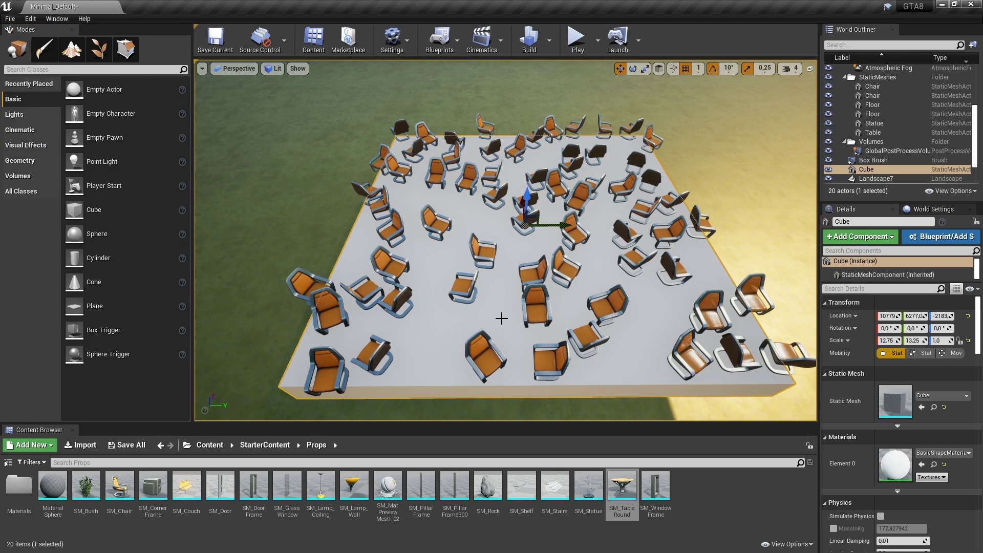
pyautogui.moveTo(557, 227)
pyautogui.mouseDown()
pyautogui.moveTo(669, 216)
pyautogui.moveTo(512, 176)
pyautogui.moveTo(511, 208)
pyautogui.mouseUp()
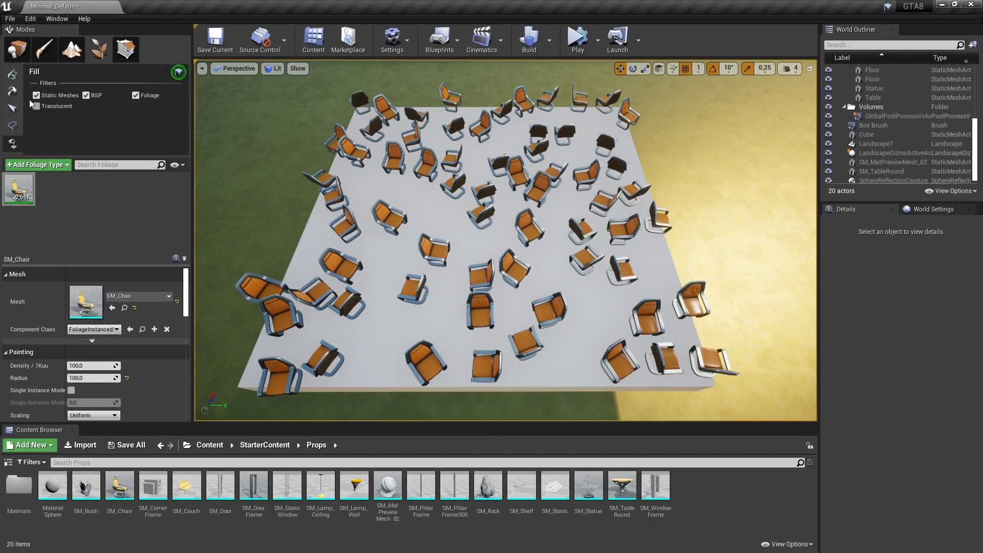
pyautogui.click(18, 50)
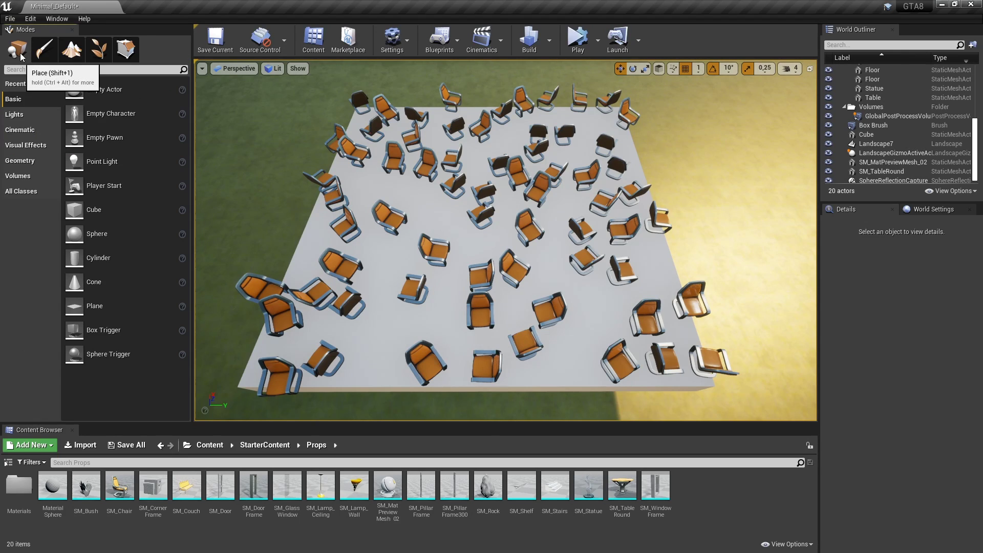
pyautogui.click(360, 362)
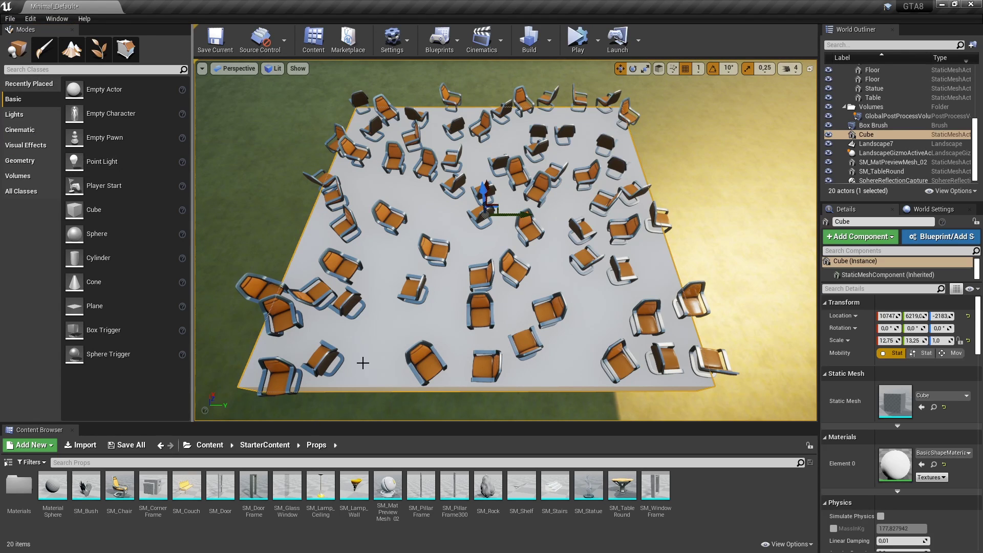
# Step: Delete the cube platform with its chairs, switch to the Paint tool, and try adding SM_DoorFrame
pyautogui.press('Delete')
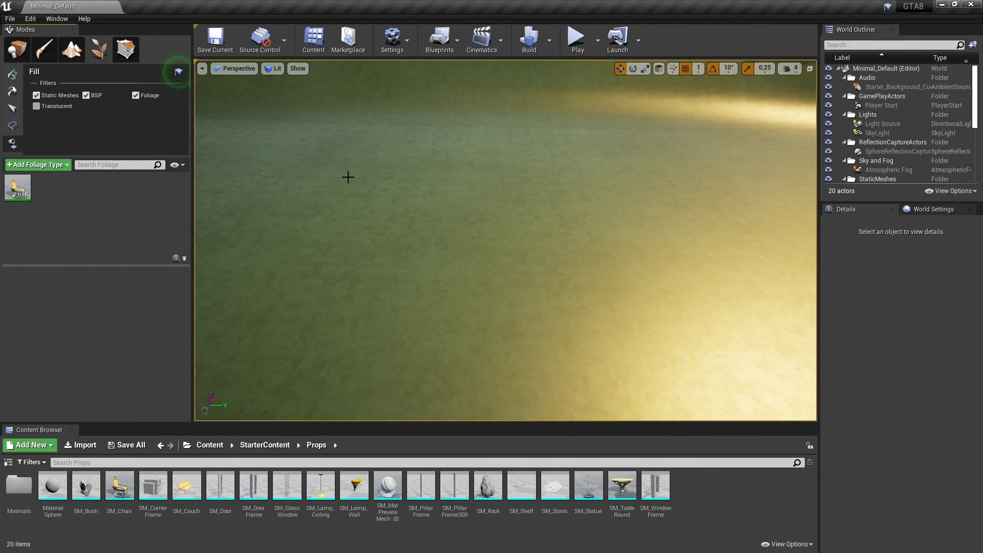
pyautogui.click(13, 77)
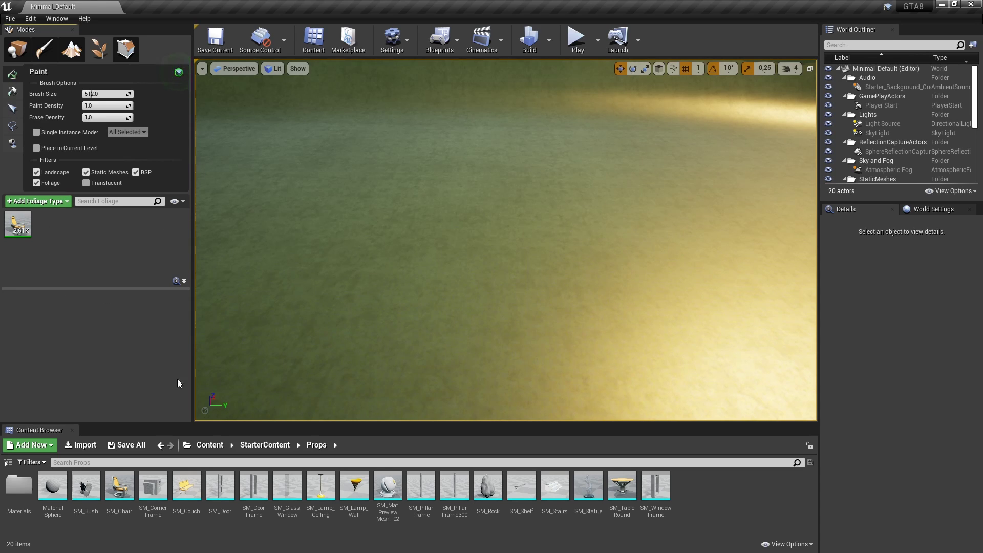
pyautogui.moveTo(253, 486)
pyautogui.mouseDown()
pyautogui.moveTo(112, 261)
pyautogui.moveTo(253, 484)
pyautogui.mouseUp()
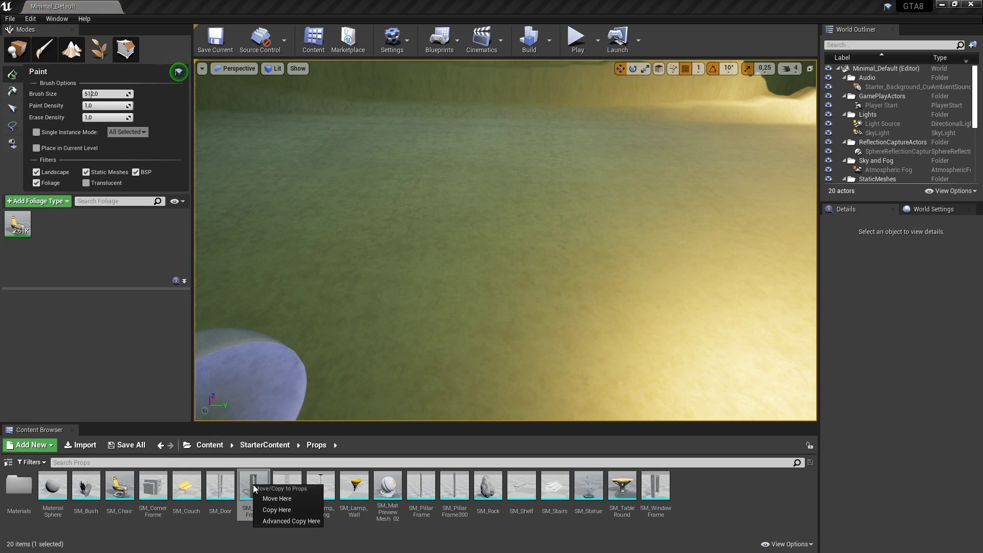
pyautogui.click(81, 244)
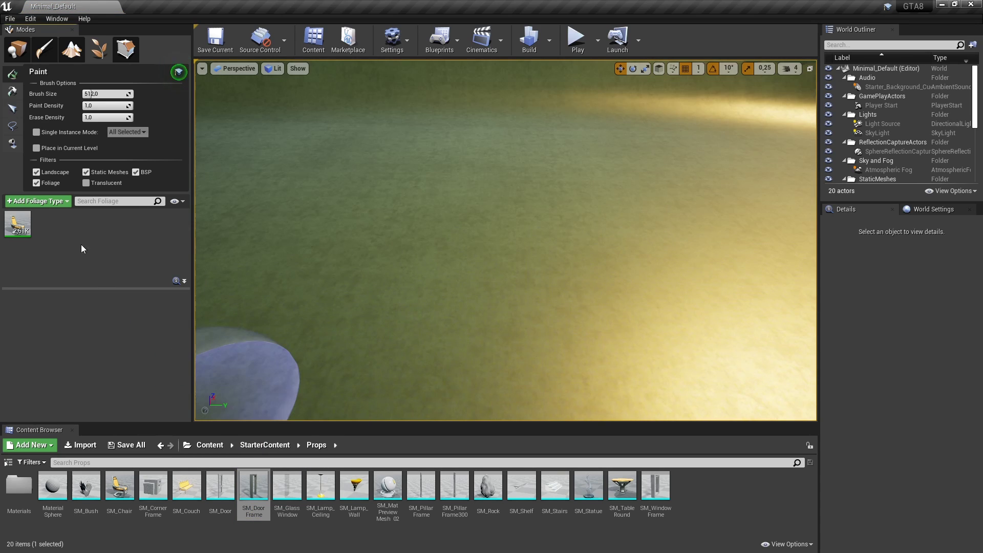
# Step: Add a new Static Mesh Foliage type from the foliage palette
pyautogui.click(62, 204)
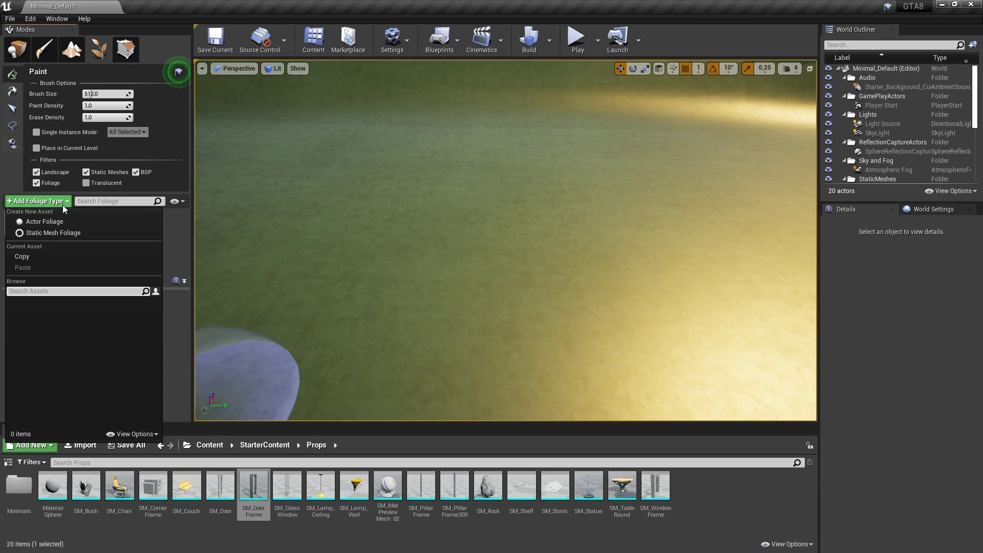
pyautogui.click(52, 234)
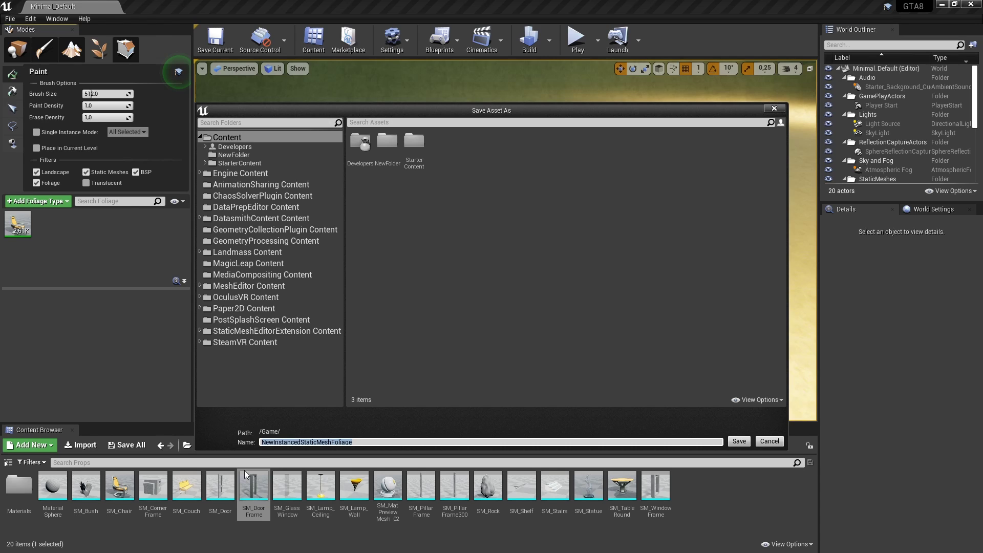
pyautogui.click(259, 491)
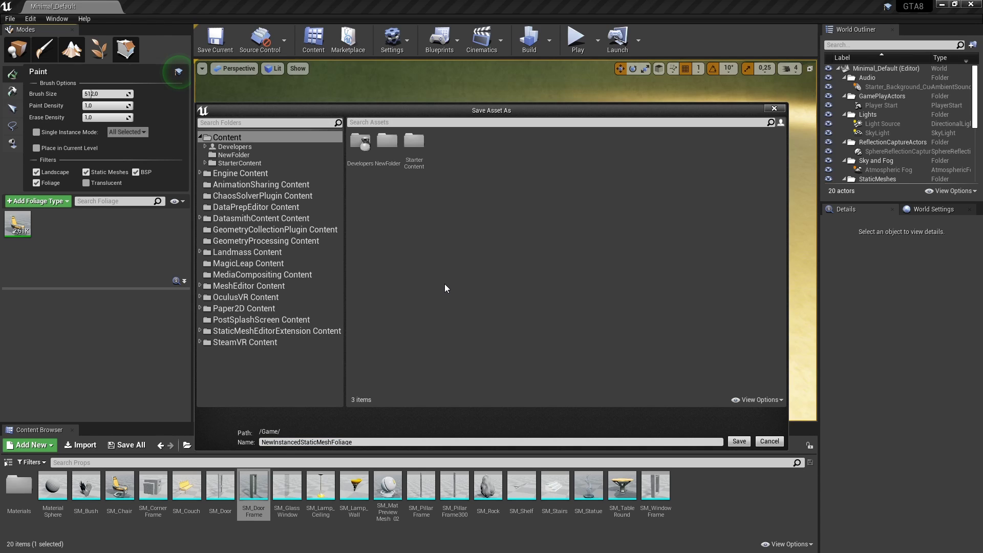
# Step: Create a MyFoliage folder and save the new foliage type inside it
pyautogui.rightClick(442, 240)
pyautogui.click(453, 253)
pyautogui.write('M')
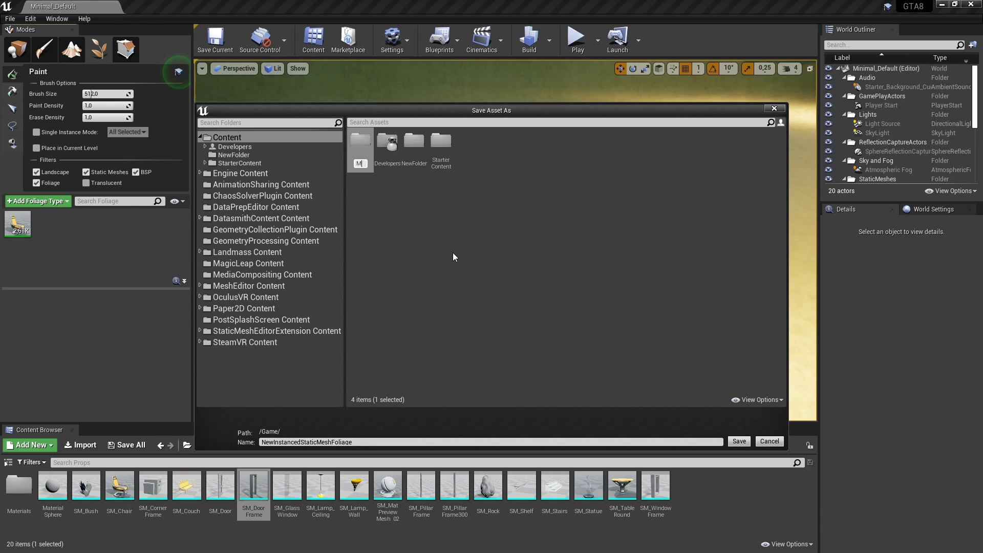
pyautogui.write('yFoliage')
pyautogui.press('Return')
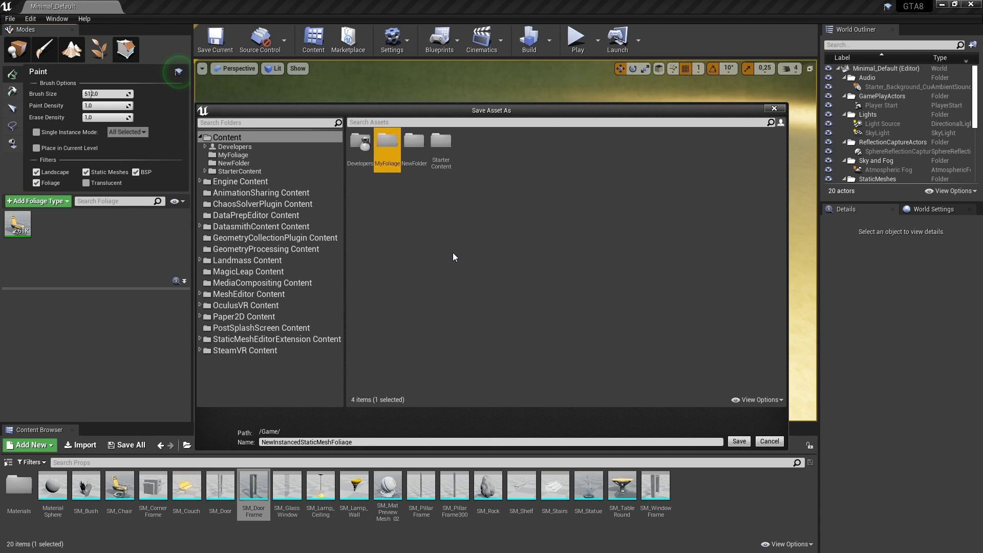
pyautogui.doubleClick(387, 146)
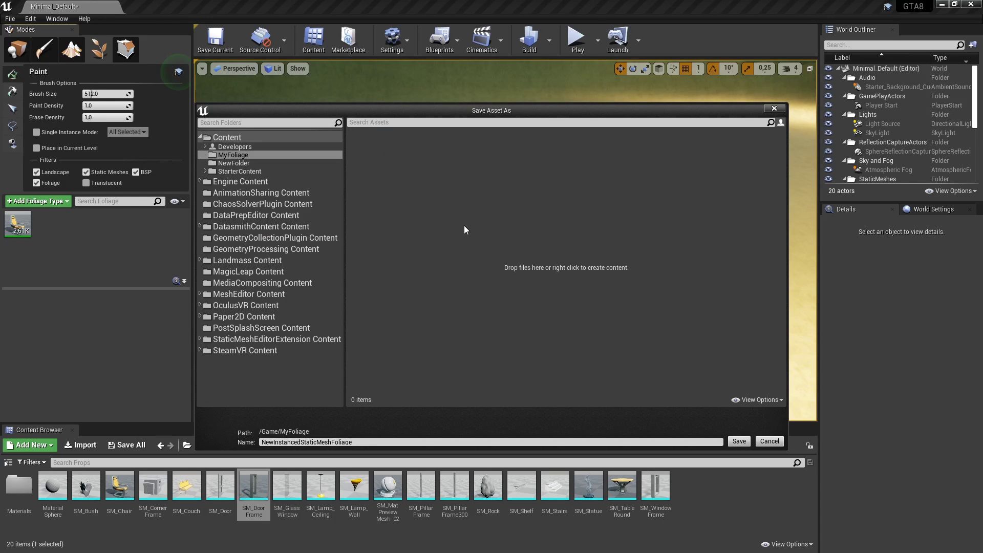
pyautogui.click(738, 441)
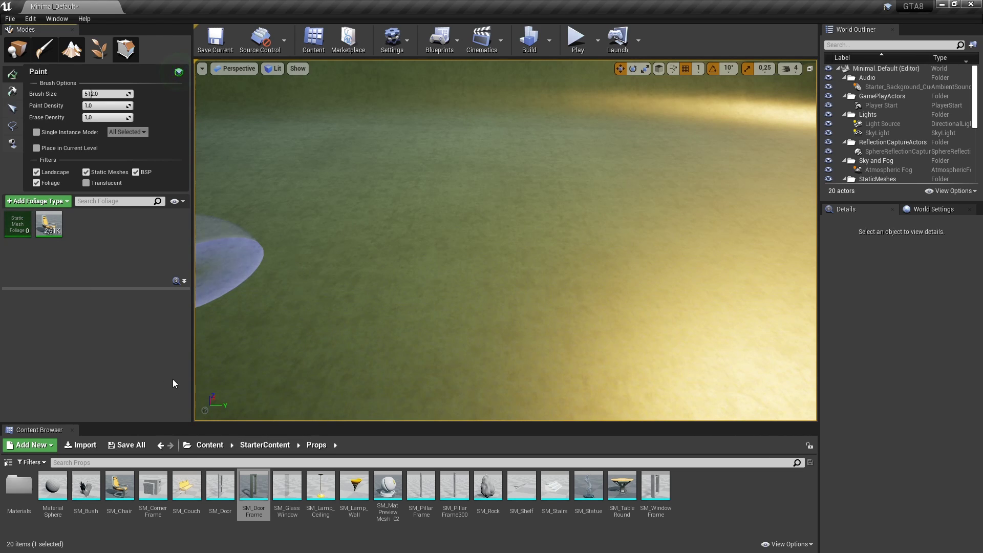
# Step: Browse to Content > MyFoliage and open NewInstancedStaticMeshFoliage in its asset editor
pyautogui.click(213, 447)
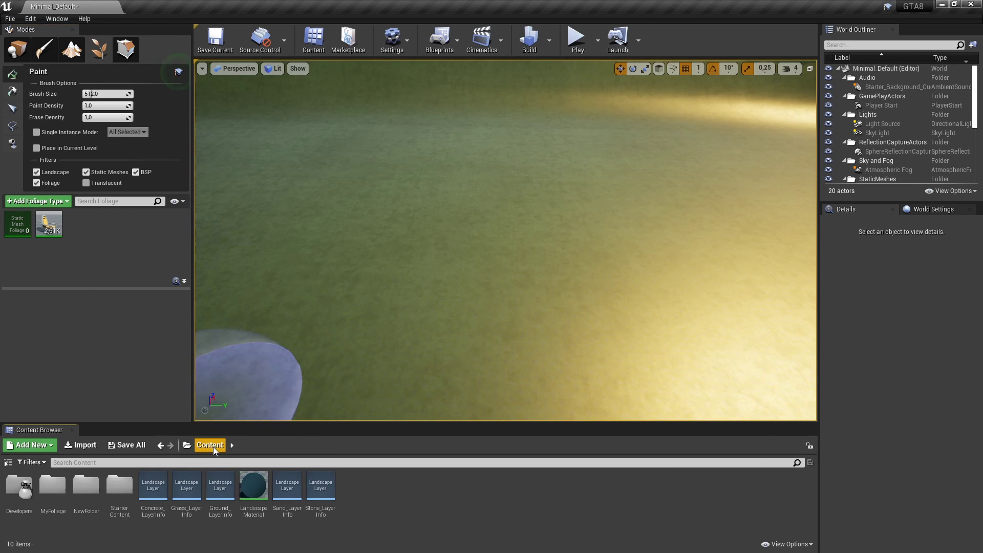
pyautogui.doubleClick(50, 494)
pyautogui.click(22, 499)
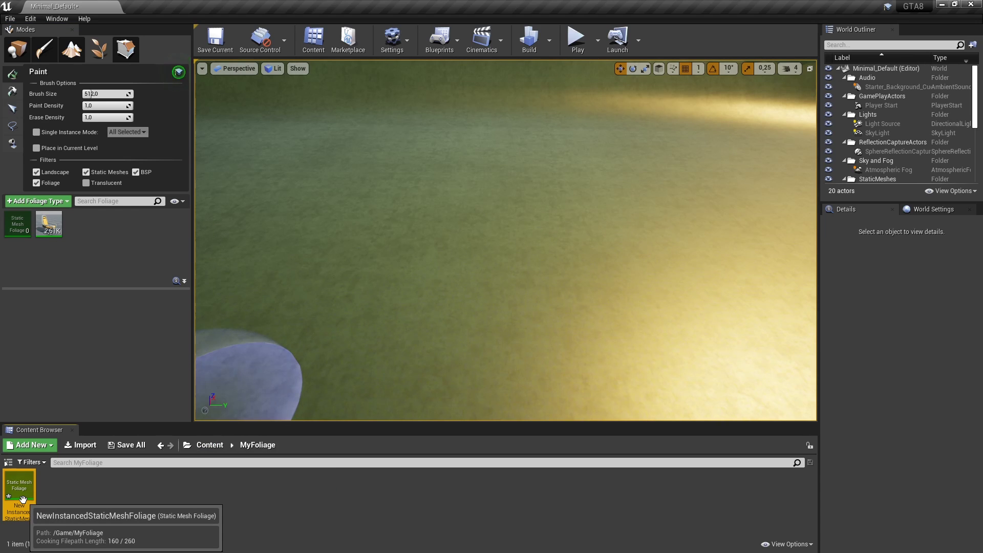
pyautogui.doubleClick(23, 499)
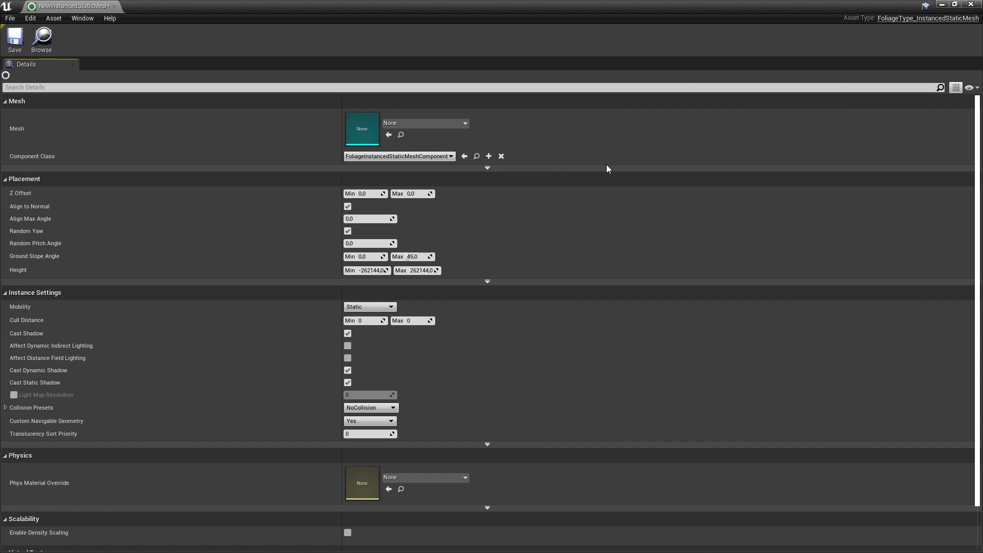
pyautogui.scroll(-2, 571, 454)
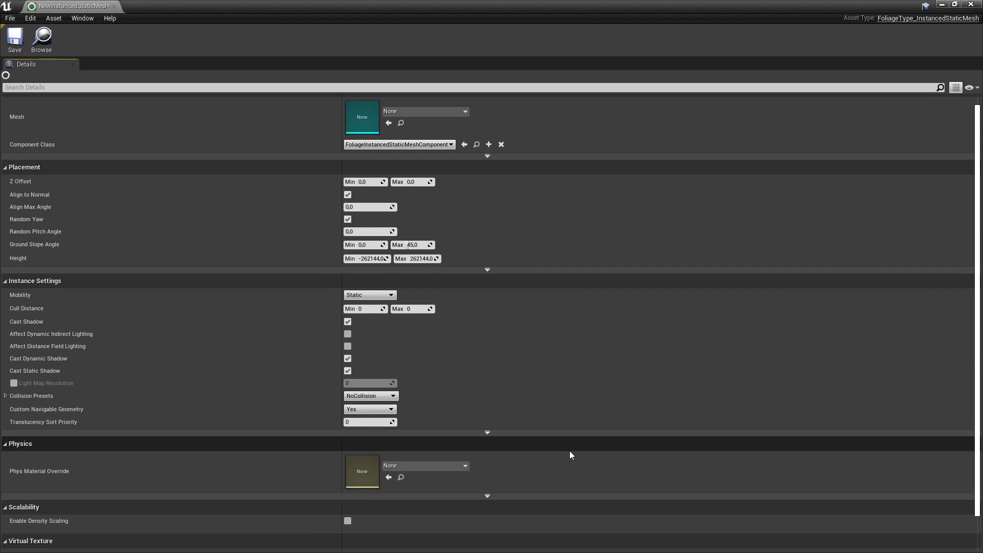
pyautogui.scroll(2, 570, 454)
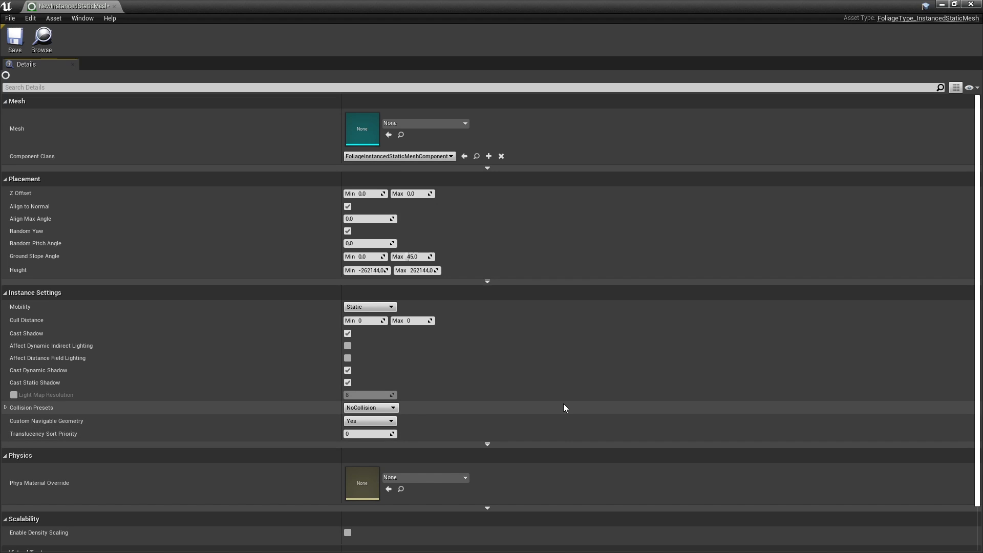
# Step: Shrink the asset editor and select the new static mesh foliage type in the palette
pyautogui.moveTo(435, 6); pyautogui.dragTo(504, 119)
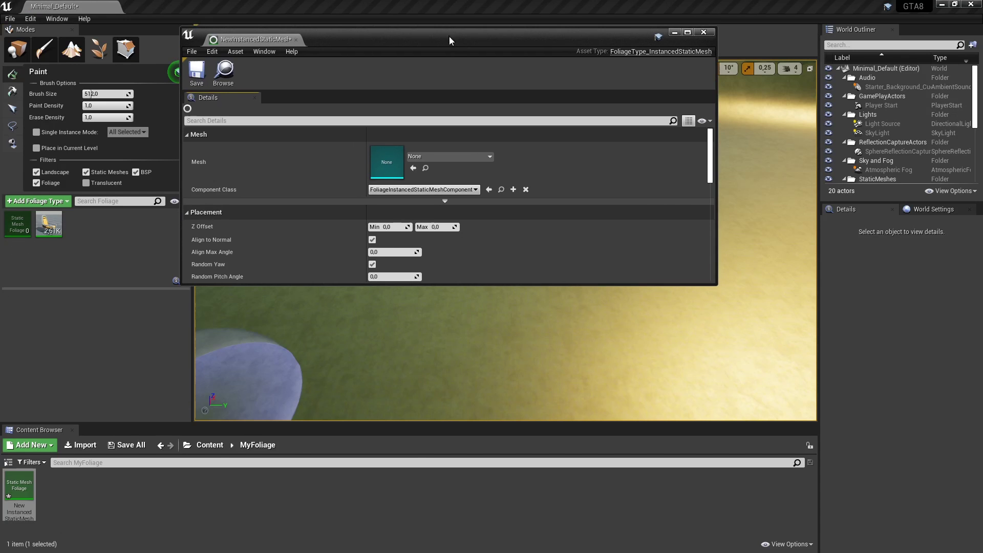
pyautogui.click(49, 224)
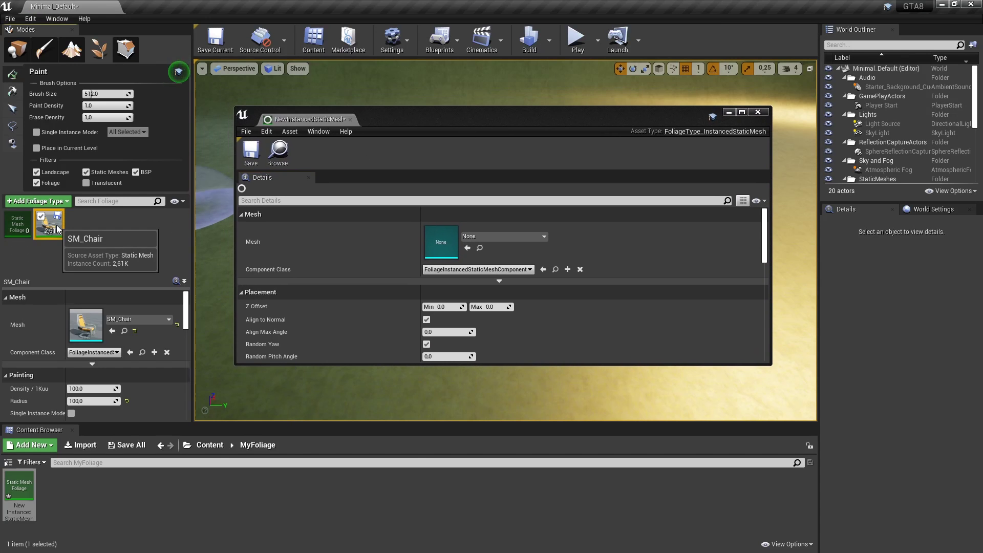
pyautogui.click(18, 226)
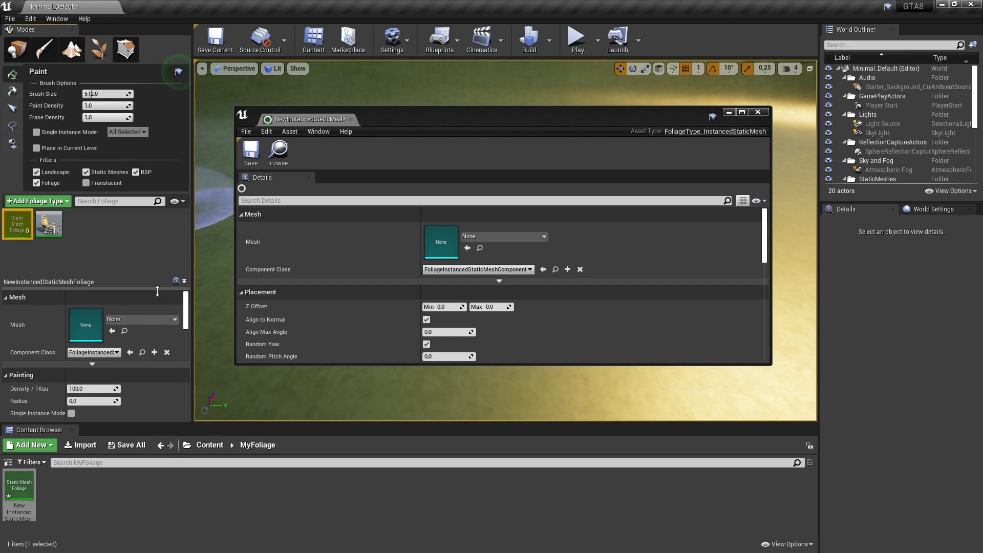
pyautogui.moveTo(185, 313); pyautogui.dragTo(194, 400)
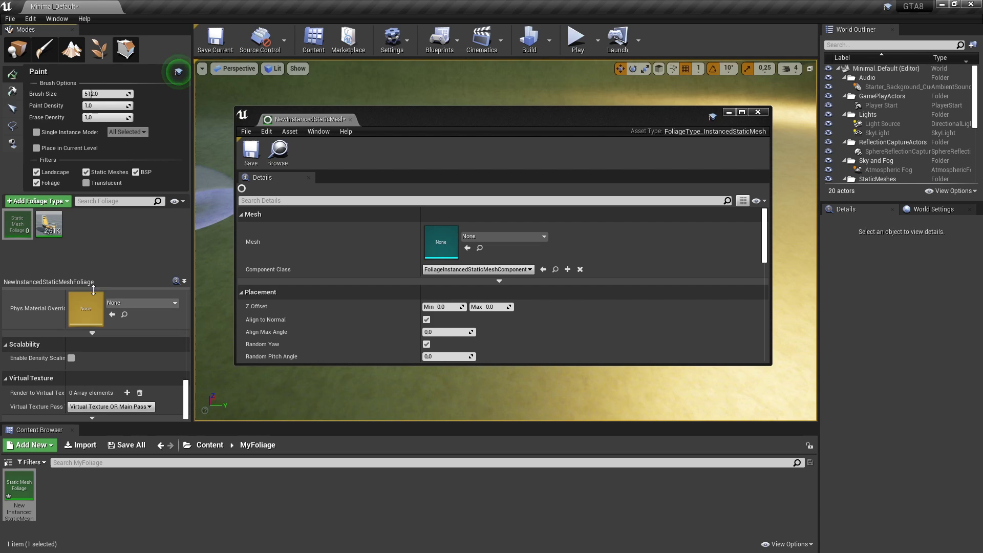
# Step: Set SM_DoorFrame from StarterContent Props as the foliage type's mesh
pyautogui.click(161, 444)
pyautogui.click(162, 445)
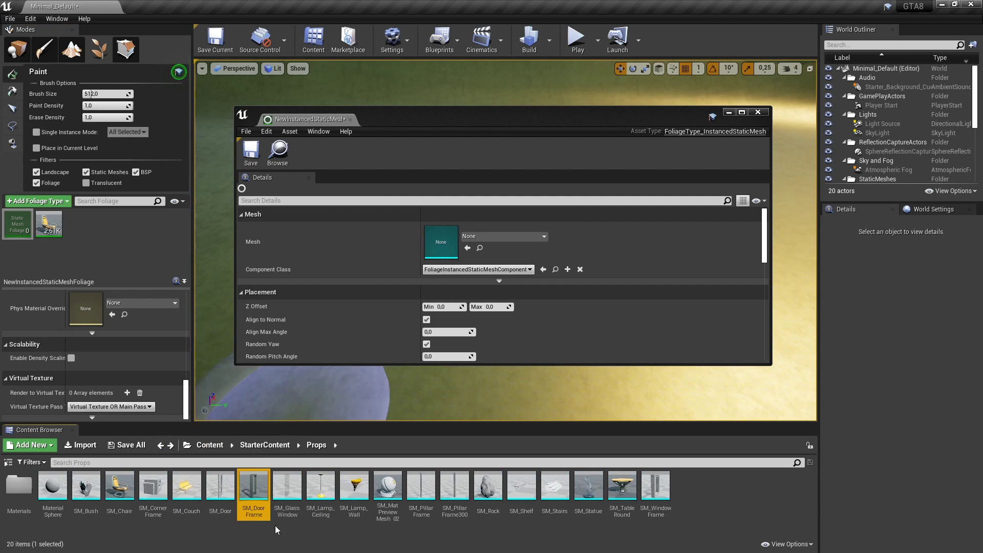
pyautogui.moveTo(257, 498)
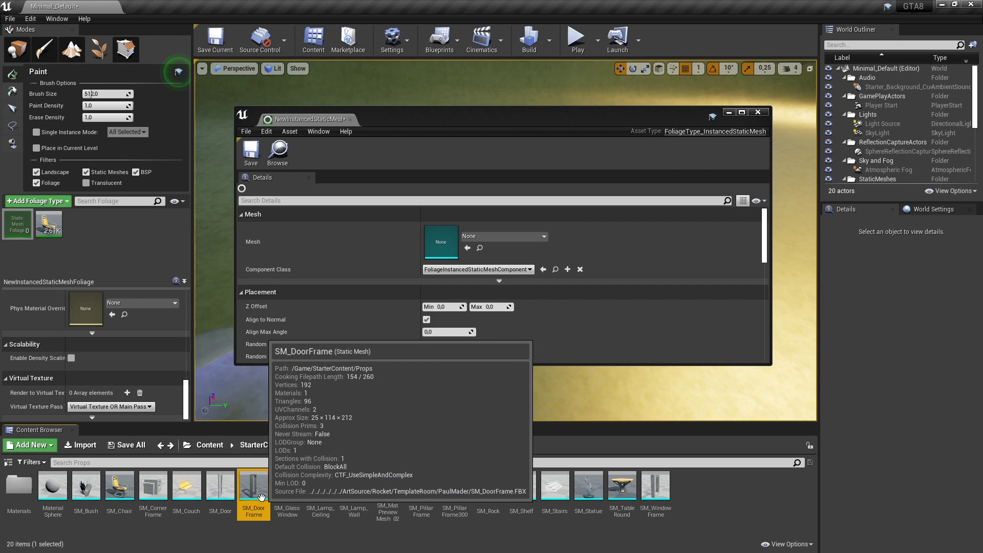
pyautogui.moveTo(257, 498); pyautogui.dragTo(158, 346)
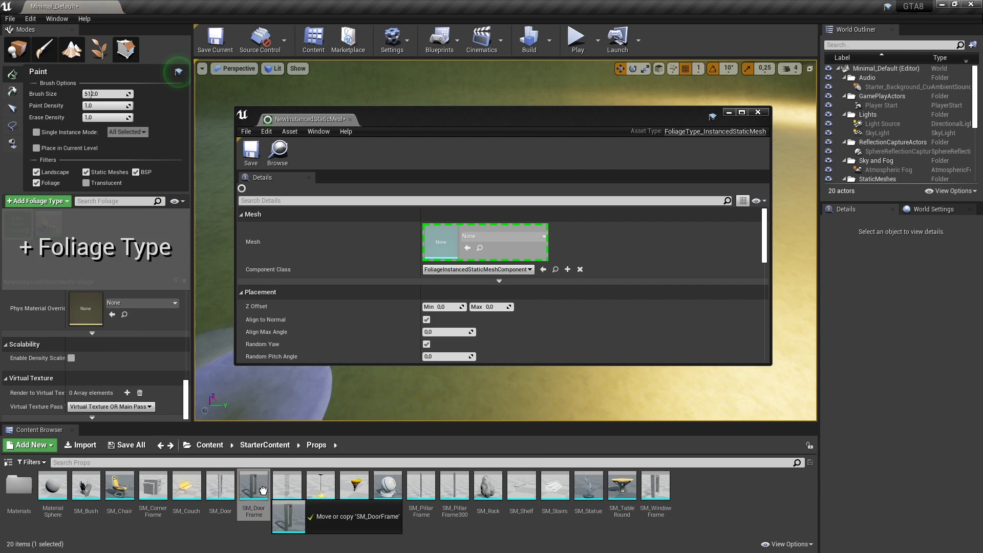
pyautogui.moveTo(159, 345); pyautogui.dragTo(429, 248)
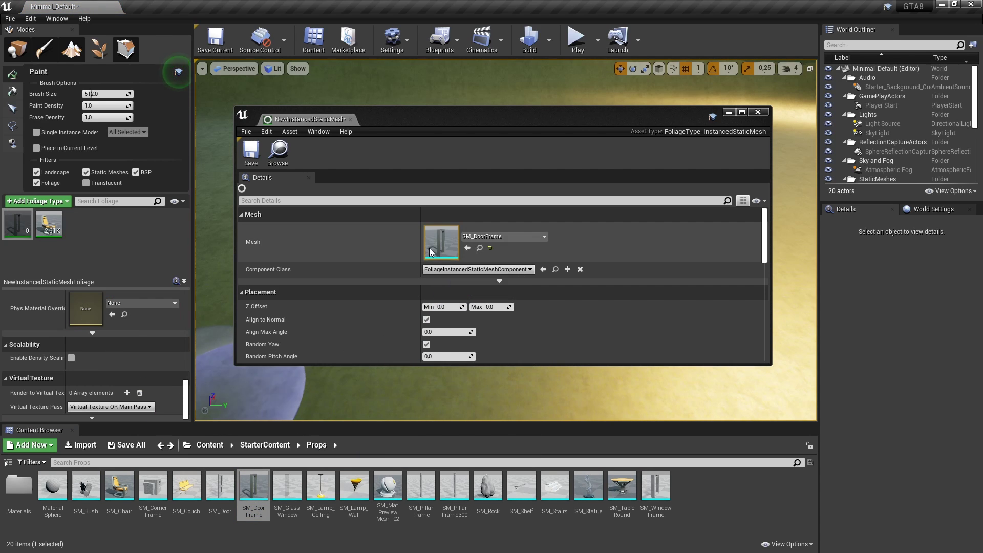
# Step: Save and close the foliage asset, then paint door frames across the landscape
pyautogui.moveTo(20, 238)
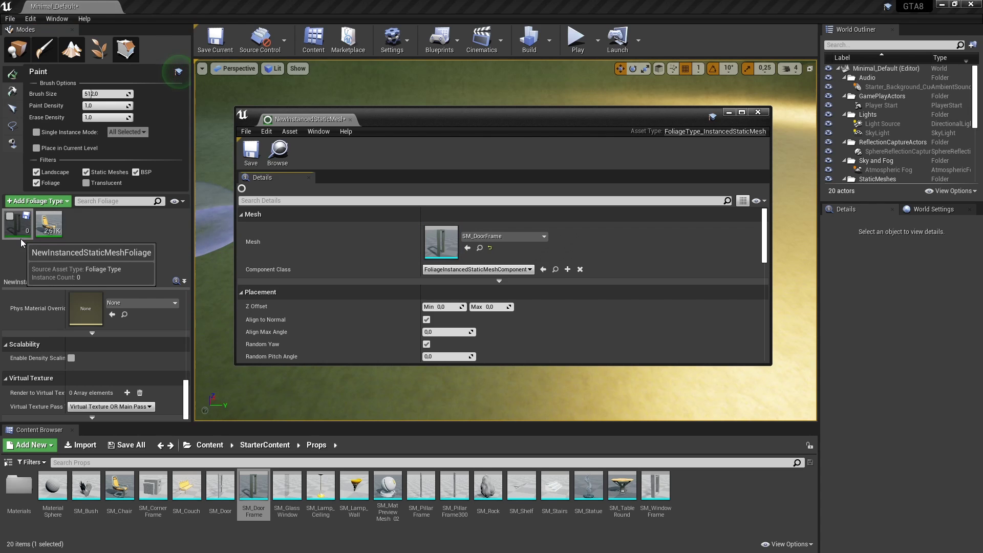
pyautogui.click(26, 215)
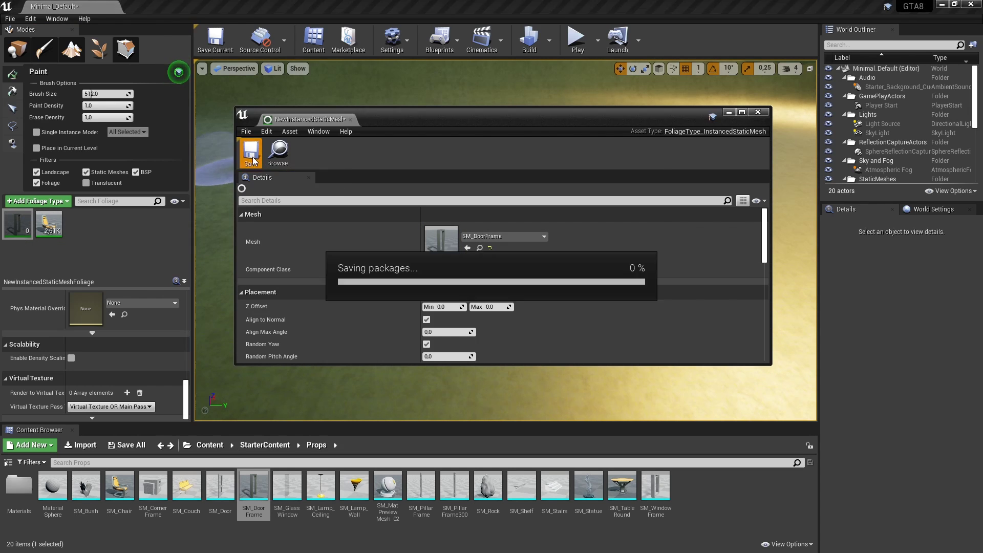
pyautogui.click(757, 111)
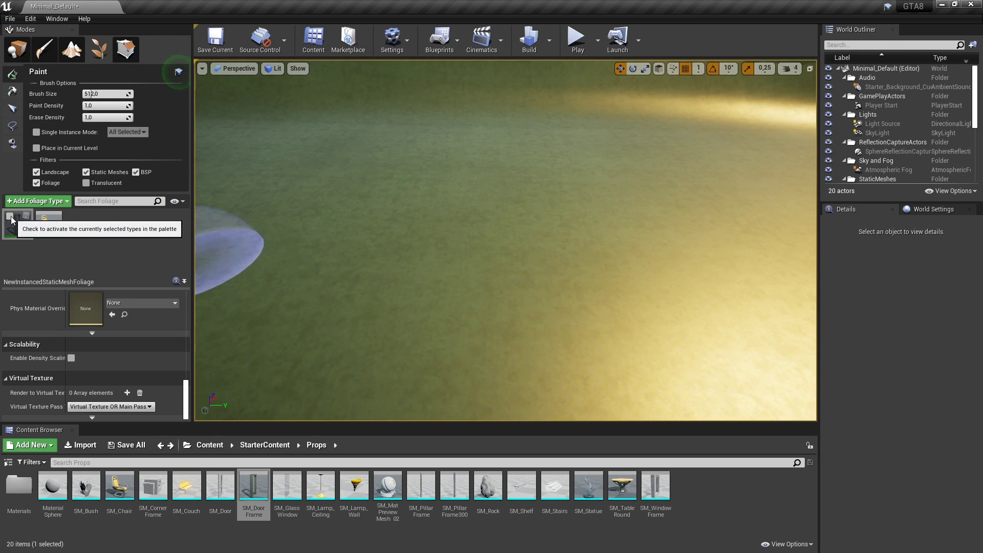
pyautogui.moveTo(20, 237)
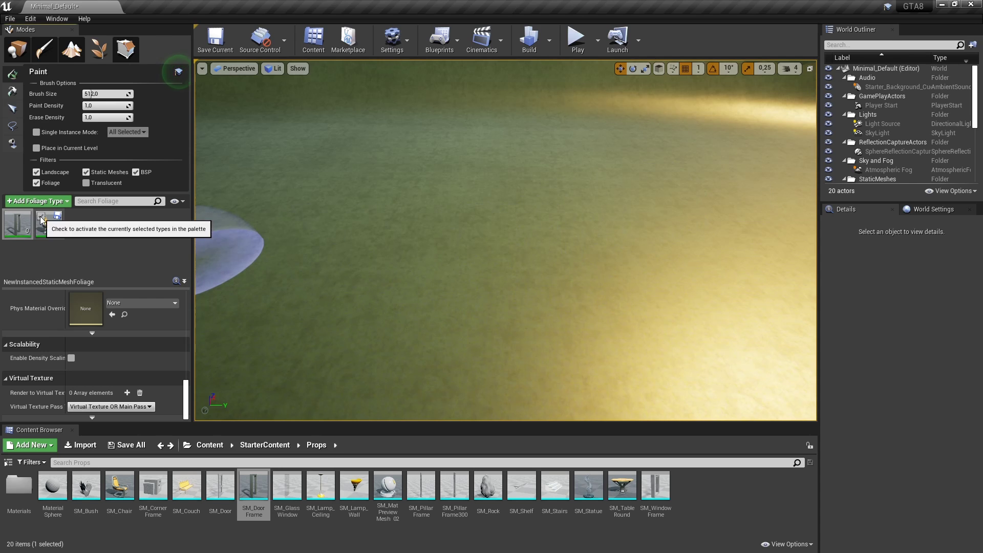
pyautogui.moveTo(351, 292); pyautogui.dragTo(541, 328)
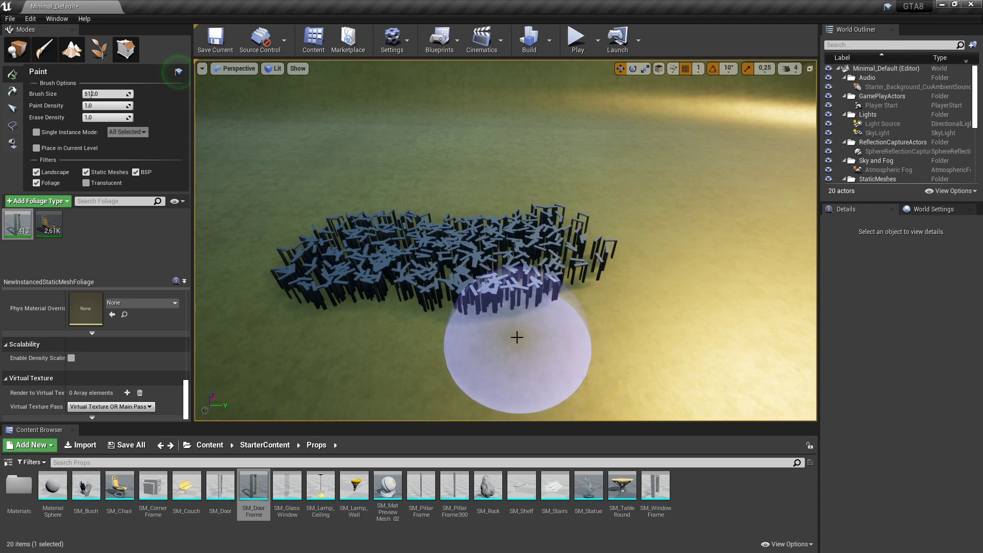
pyautogui.hotkey('ctrl', 'z')
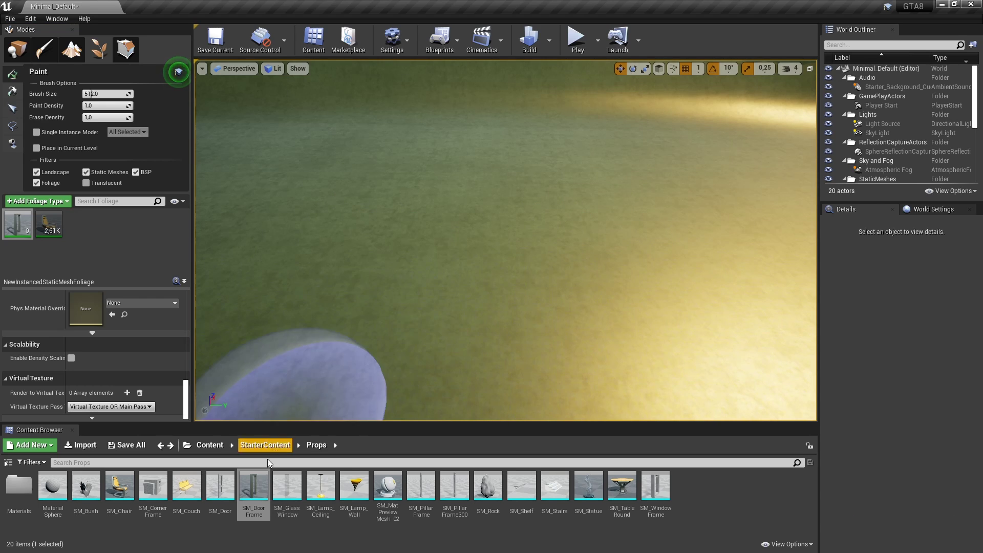
pyautogui.moveTo(253, 485)
pyautogui.mouseDown()
pyautogui.moveTo(133, 267)
pyautogui.moveTo(254, 492)
pyautogui.mouseUp()
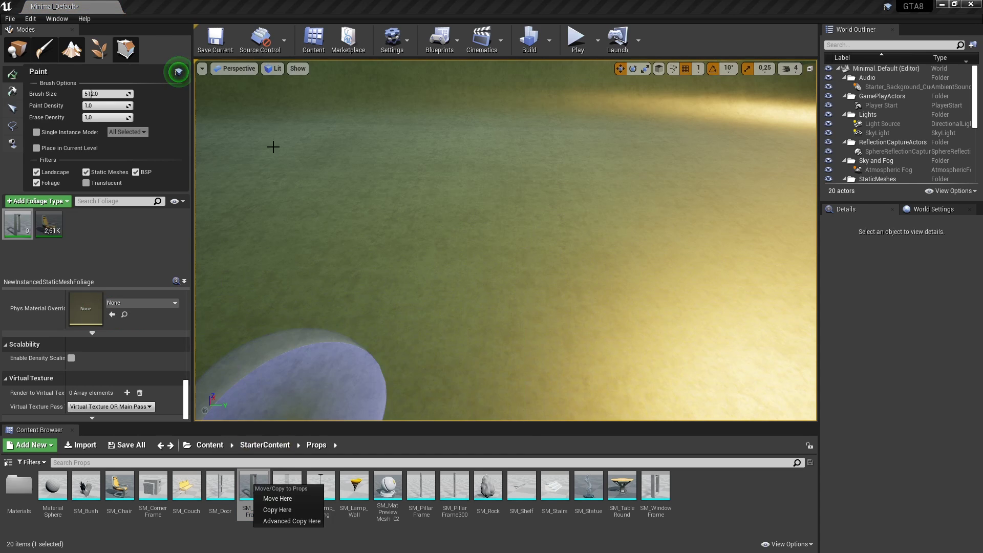
pyautogui.click(319, 320)
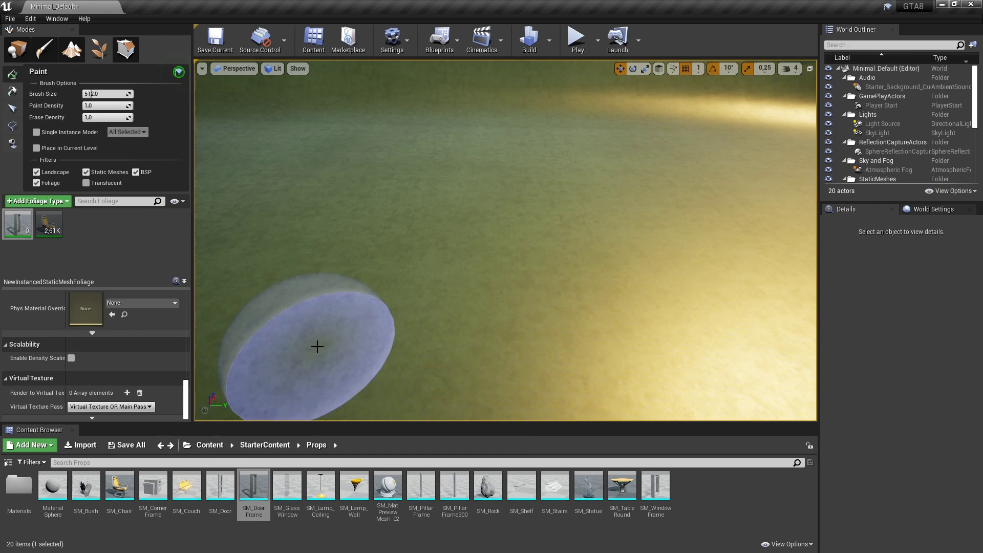
pyautogui.click(218, 445)
pyautogui.doubleClick(119, 486)
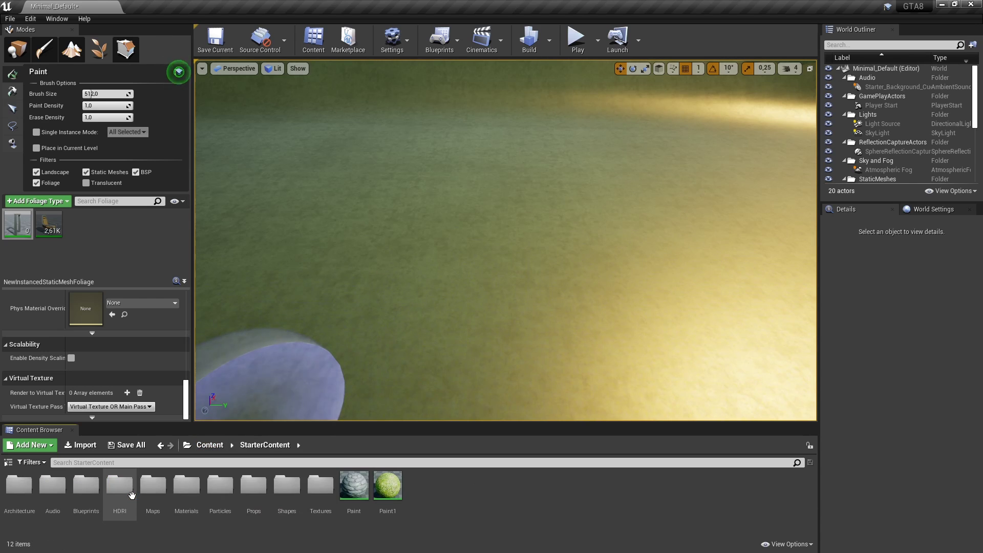
pyautogui.doubleClick(113, 504)
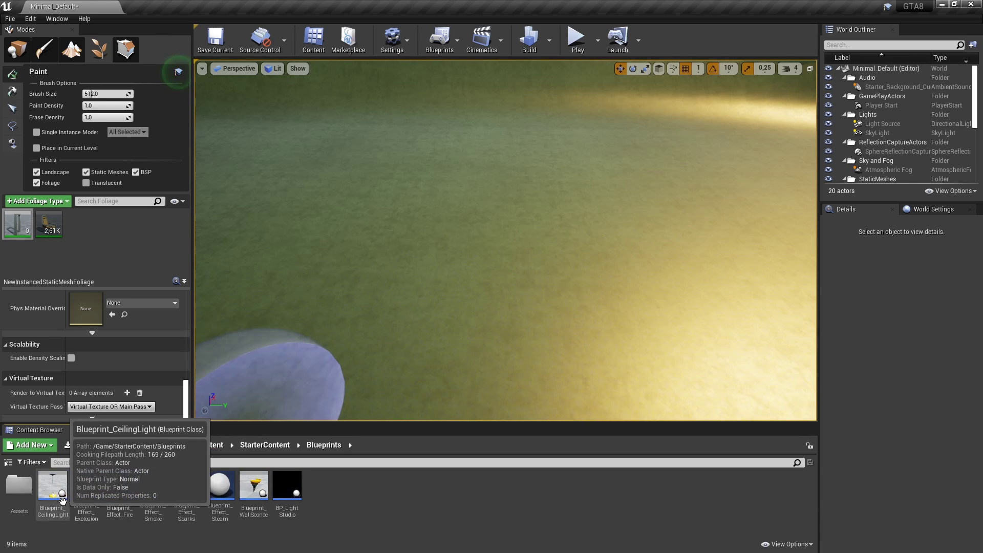
pyautogui.moveTo(53, 489)
pyautogui.mouseDown()
pyautogui.moveTo(106, 252)
pyautogui.moveTo(59, 479)
pyautogui.mouseUp()
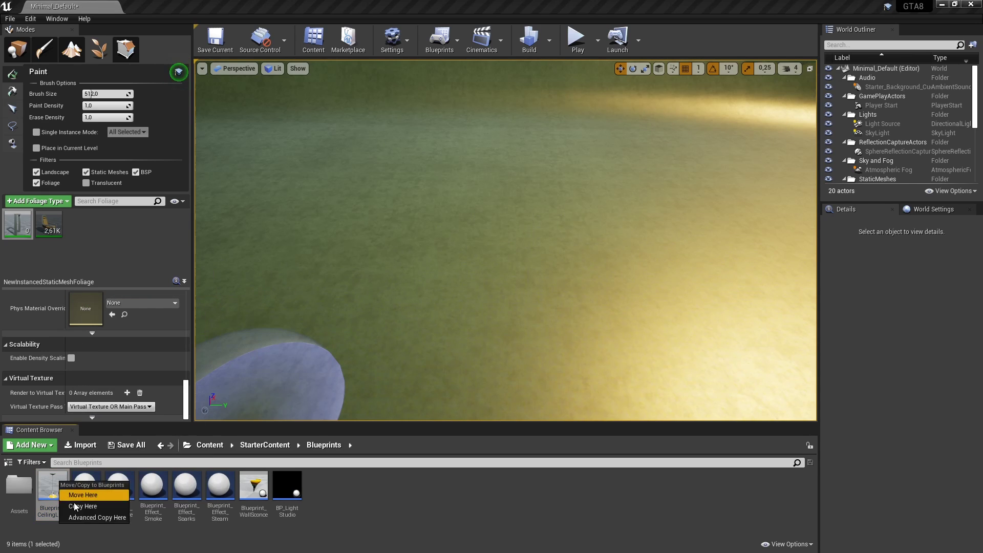
pyautogui.click(248, 464)
pyautogui.click(256, 446)
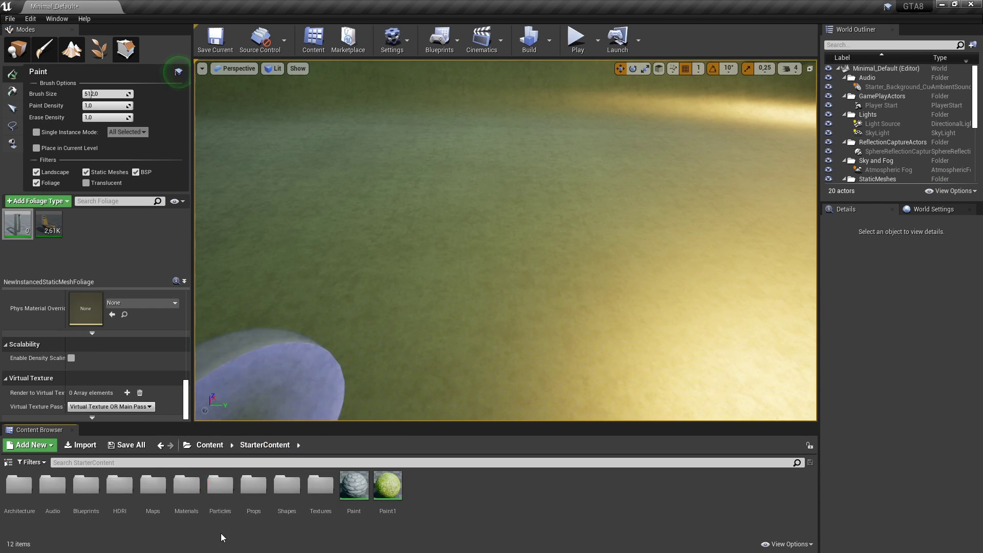
pyautogui.doubleClick(220, 504)
pyautogui.moveTo(86, 496); pyautogui.dragTo(96, 249)
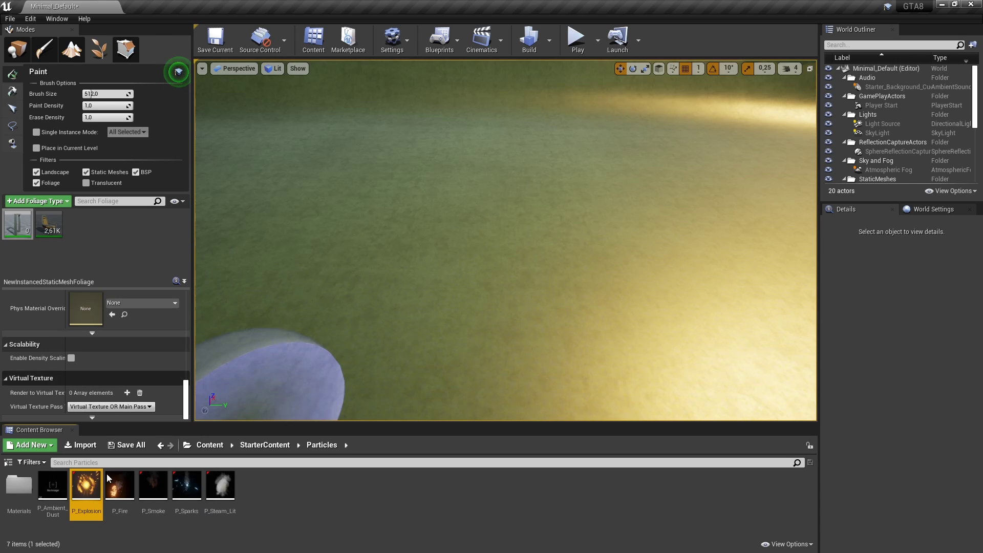
pyautogui.click(160, 445)
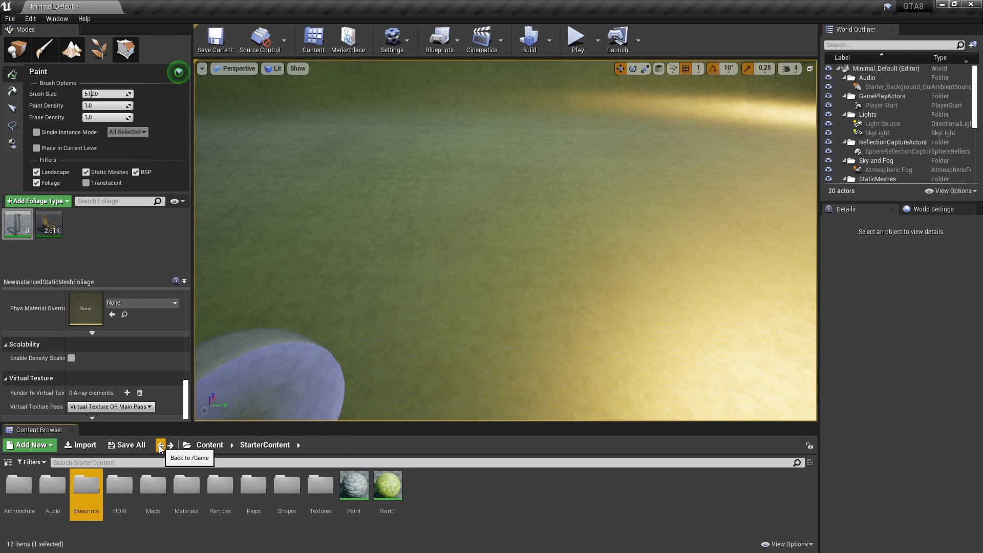
pyautogui.click(160, 445)
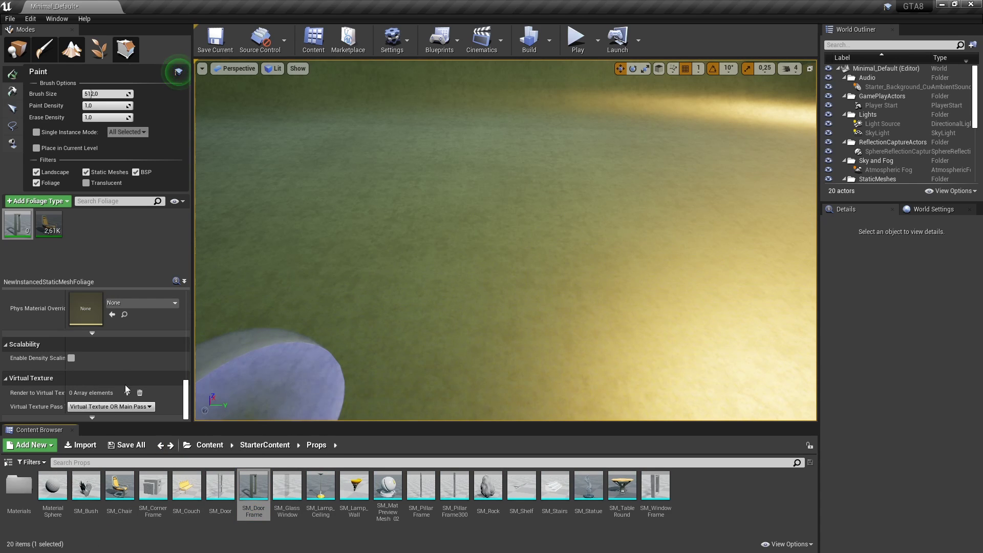
# Step: Add an Actor Foliage type and save it as NewActorFoliage in MyFoliage
pyautogui.click(64, 202)
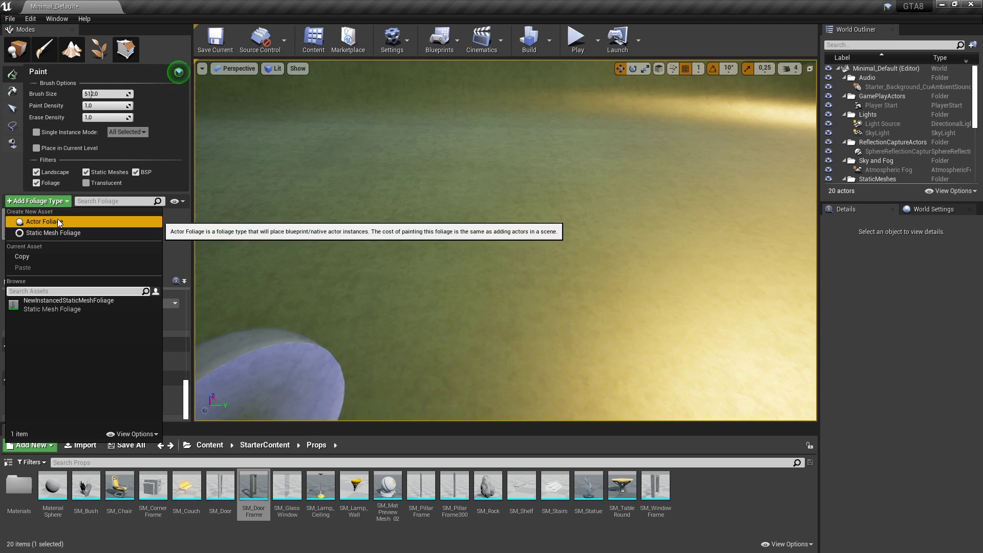
pyautogui.click(58, 221)
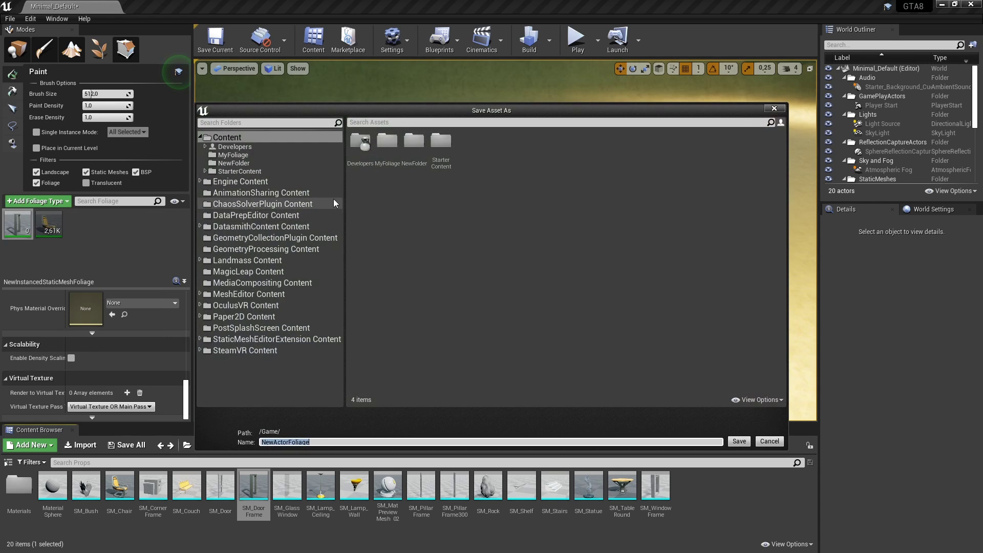
pyautogui.doubleClick(385, 159)
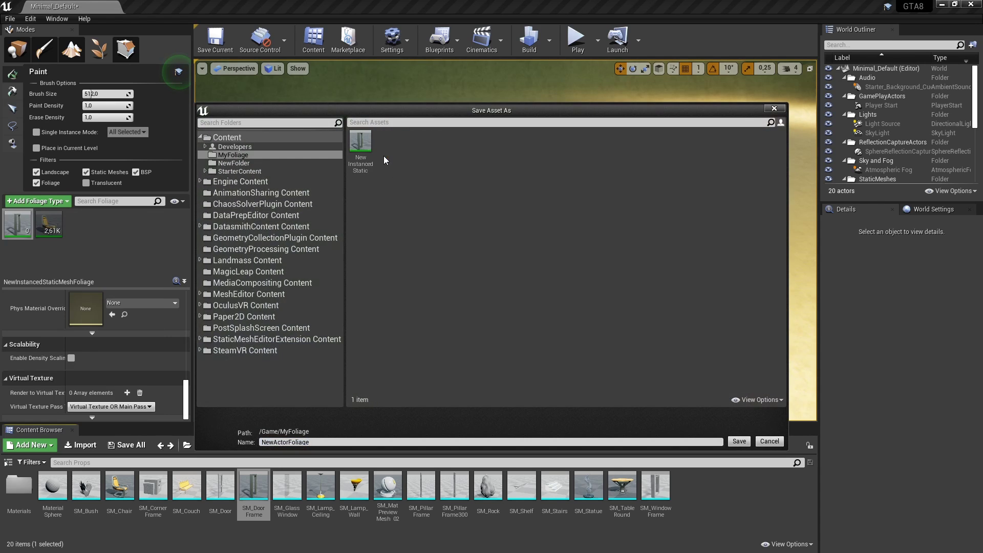
pyautogui.click(739, 441)
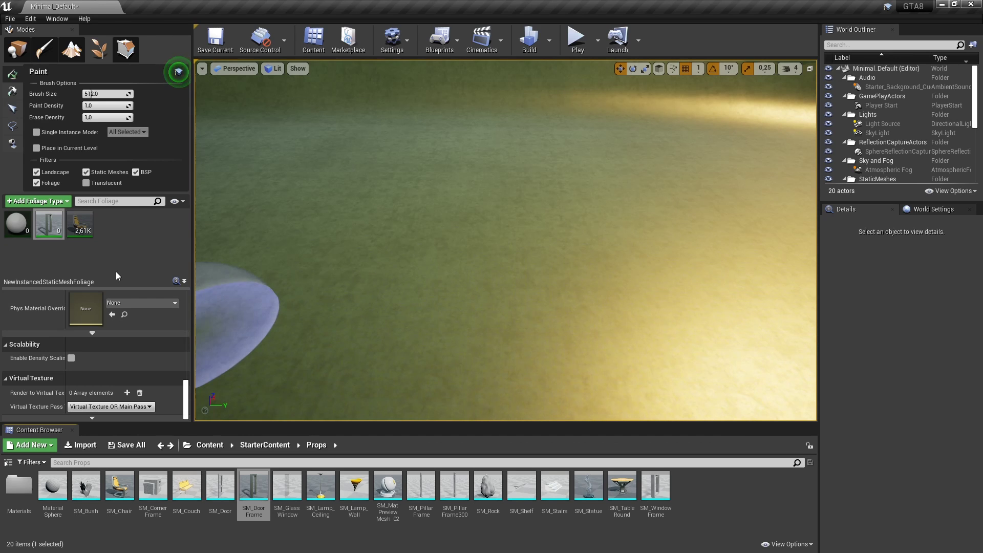
# Step: In the MyFoliage folder, create an Actor blueprint class named FoliageBP
pyautogui.click(210, 445)
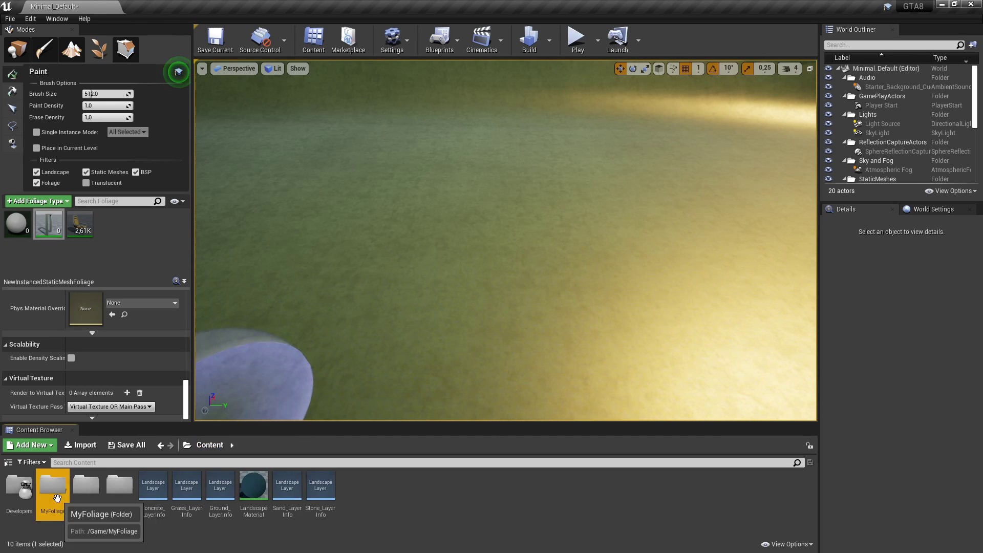
pyautogui.doubleClick(85, 483)
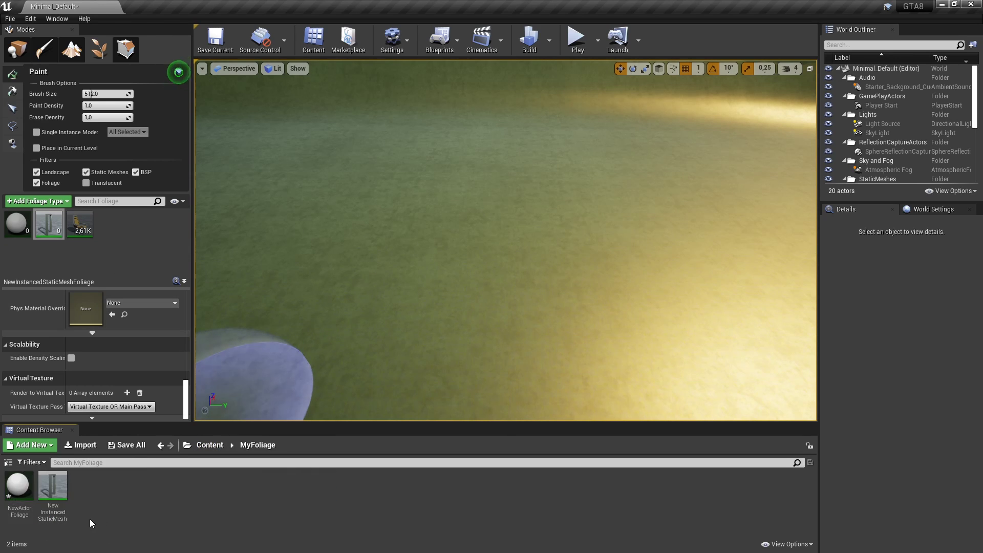
pyautogui.rightClick(105, 501)
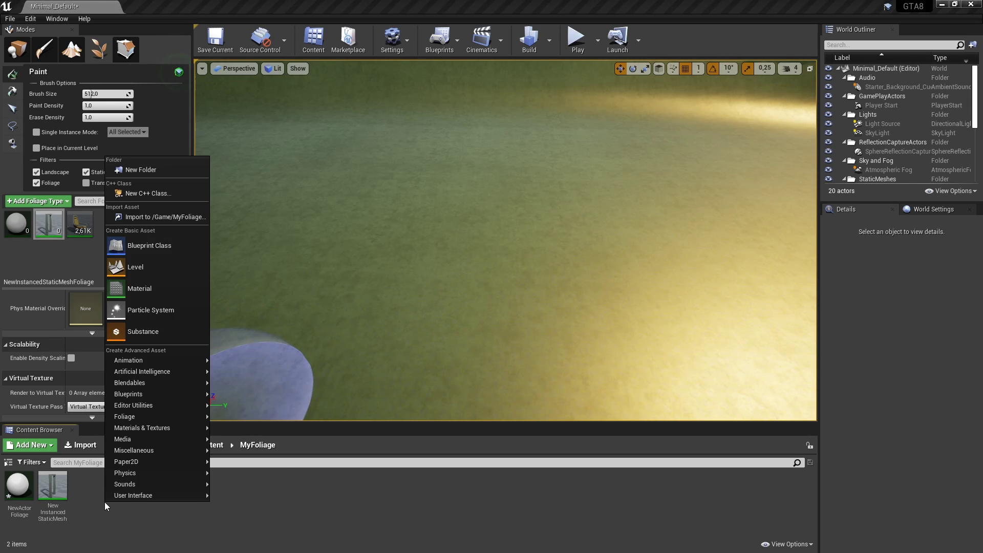
pyautogui.moveTo(110, 495)
pyautogui.click(161, 244)
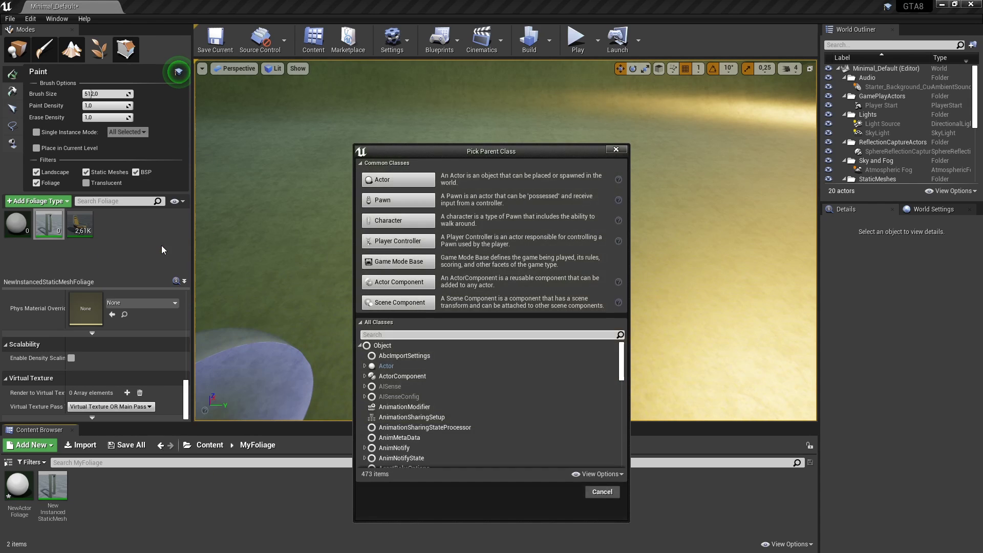
pyautogui.click(381, 180)
pyautogui.write('FoliageBP')
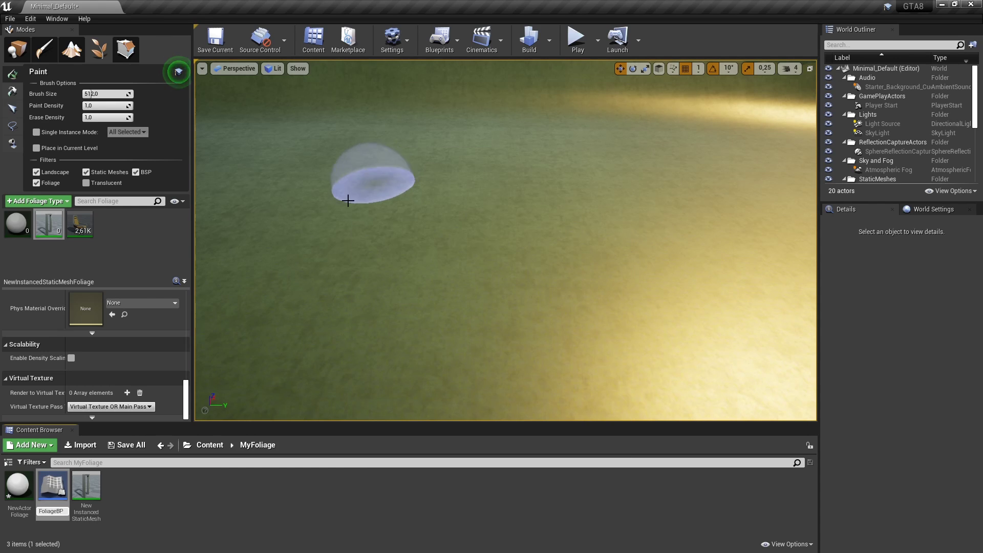
pyautogui.press('Return')
# Step: Add StarterContent's Shape_Cube to the FoliageBP blueprint and maximize its editor to view the cube
pyautogui.doubleClick(30, 485)
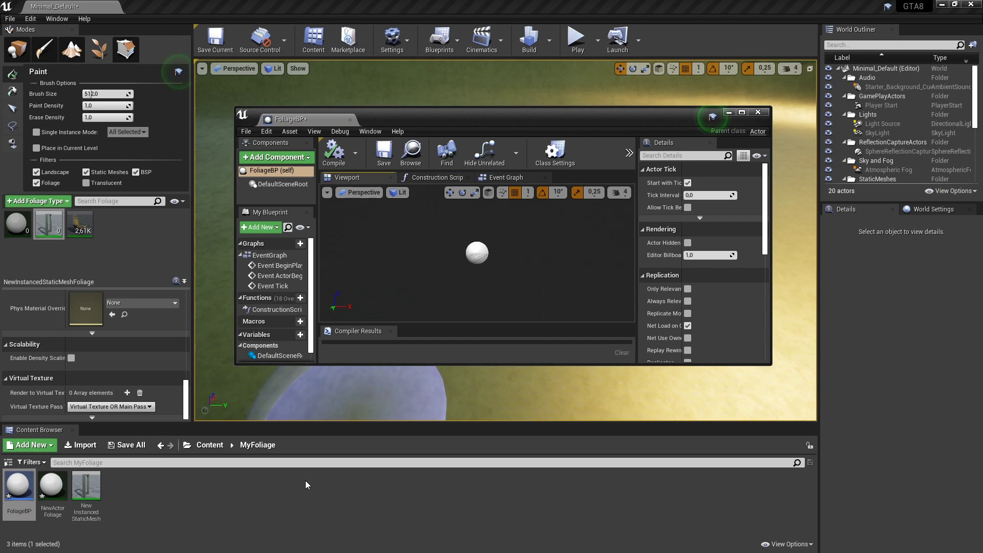
pyautogui.click(216, 446)
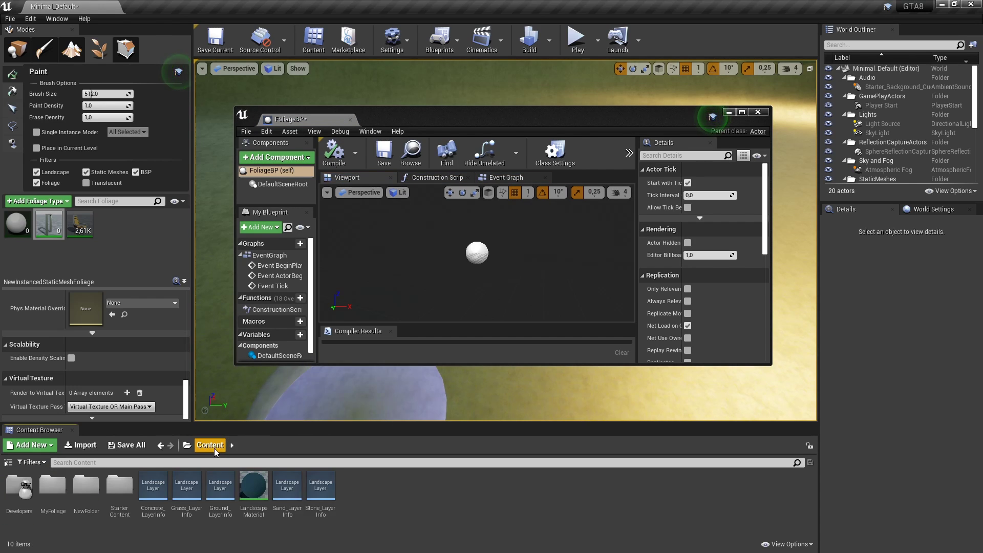
pyautogui.doubleClick(121, 489)
pyautogui.doubleClick(279, 491)
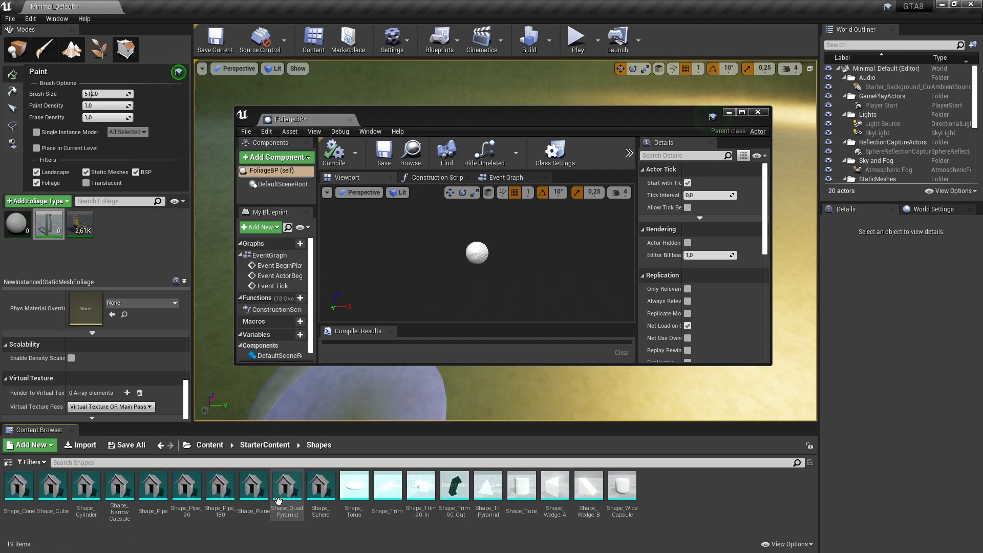
pyautogui.moveTo(53, 486); pyautogui.dragTo(413, 252)
pyautogui.doubleClick(428, 122)
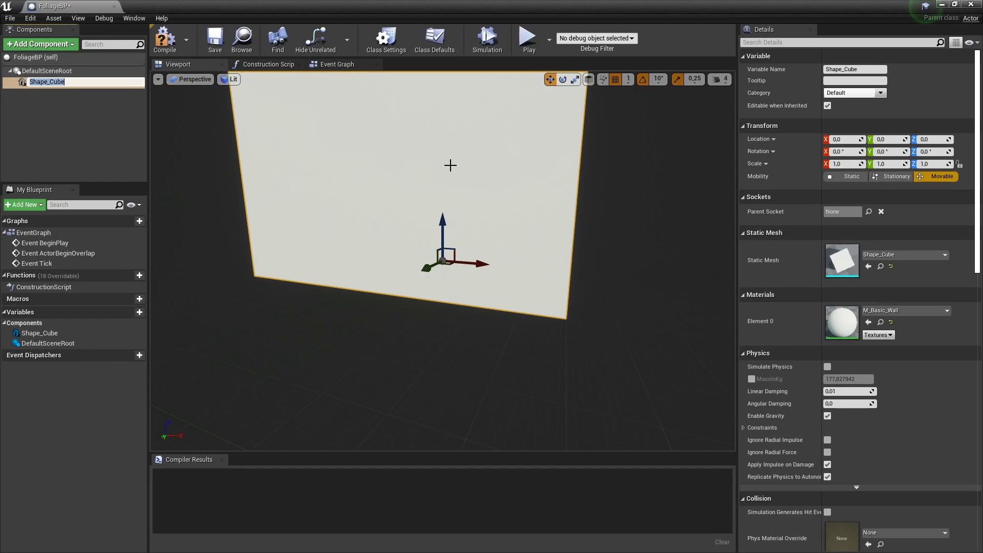
pyautogui.keyDown('alt'); pyautogui.moveTo(500, 165); pyautogui.dragTo(536, 152); pyautogui.keyUp('alt')
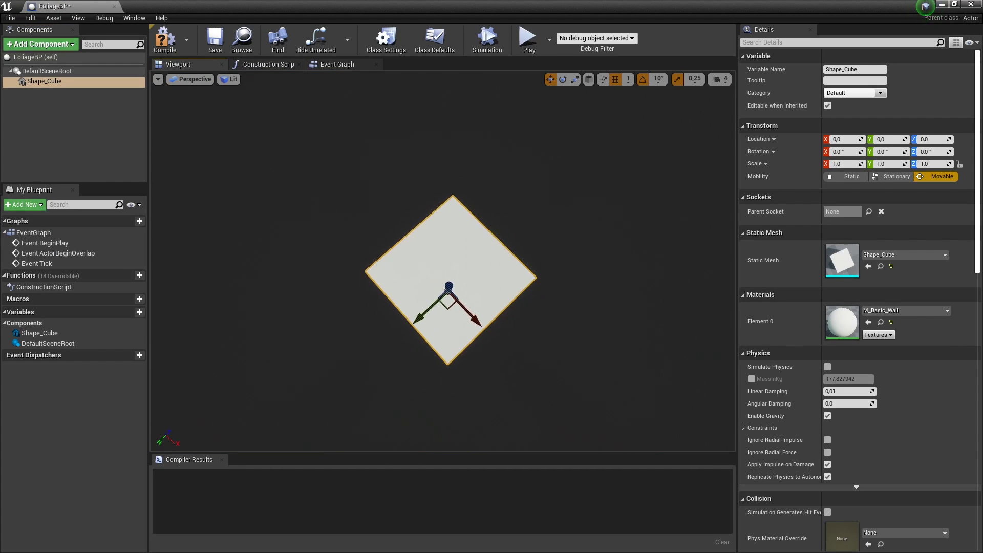
# Step: Add a Timeline node to FoliageBP's event graph and open Timeline_0 for editing
pyautogui.click(338, 64)
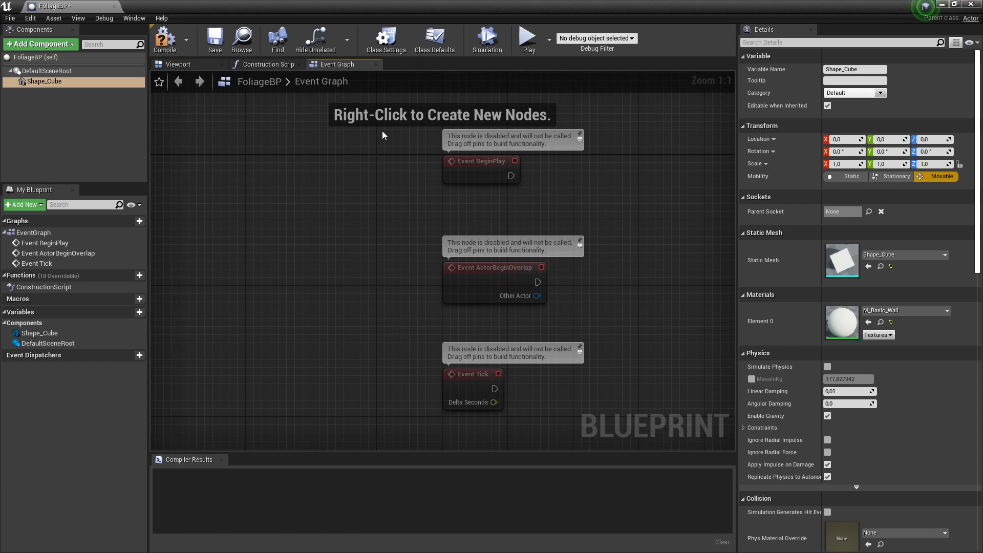
pyautogui.rightClick(395, 212)
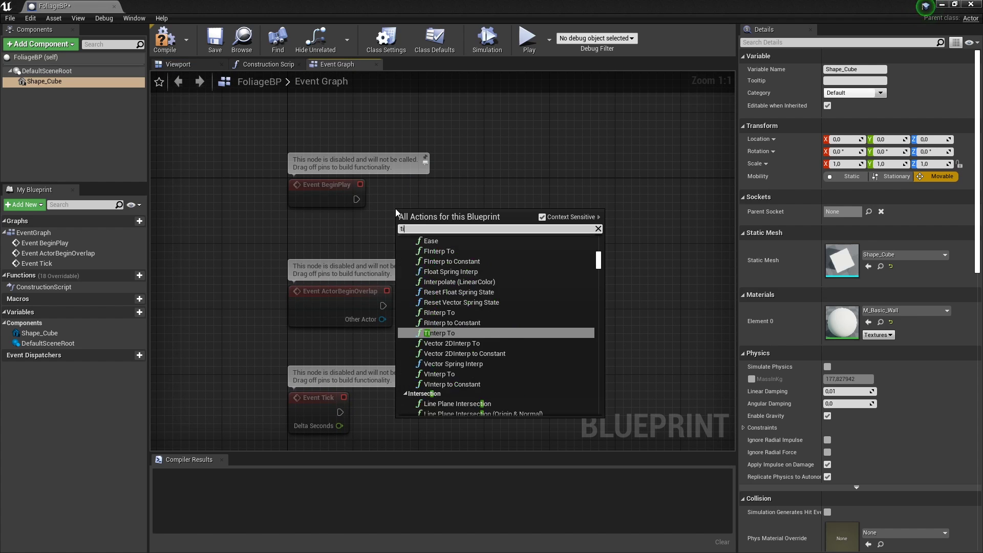
pyautogui.write('timeline')
pyautogui.press('Return')
pyautogui.moveTo(481, 216); pyautogui.dragTo(499, 173)
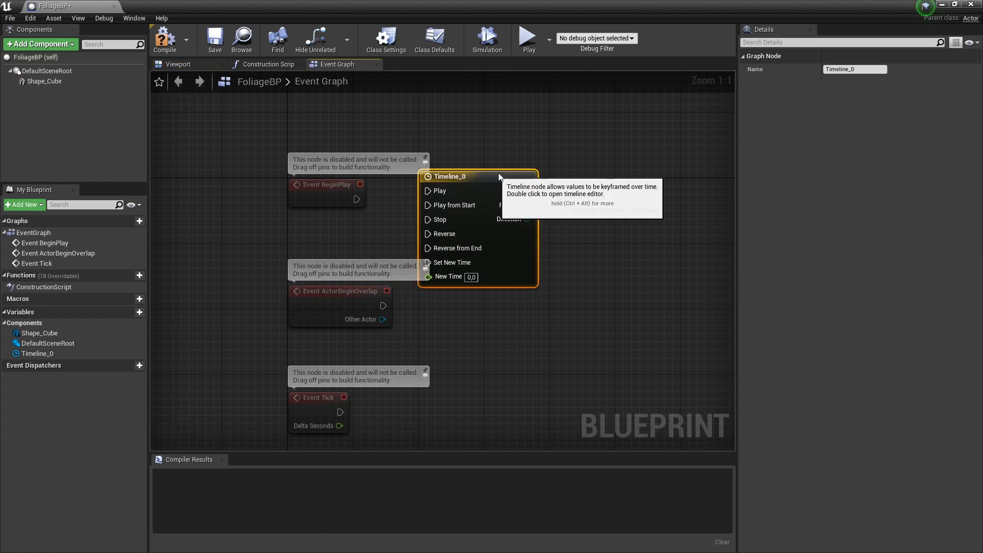
pyautogui.doubleClick(499, 173)
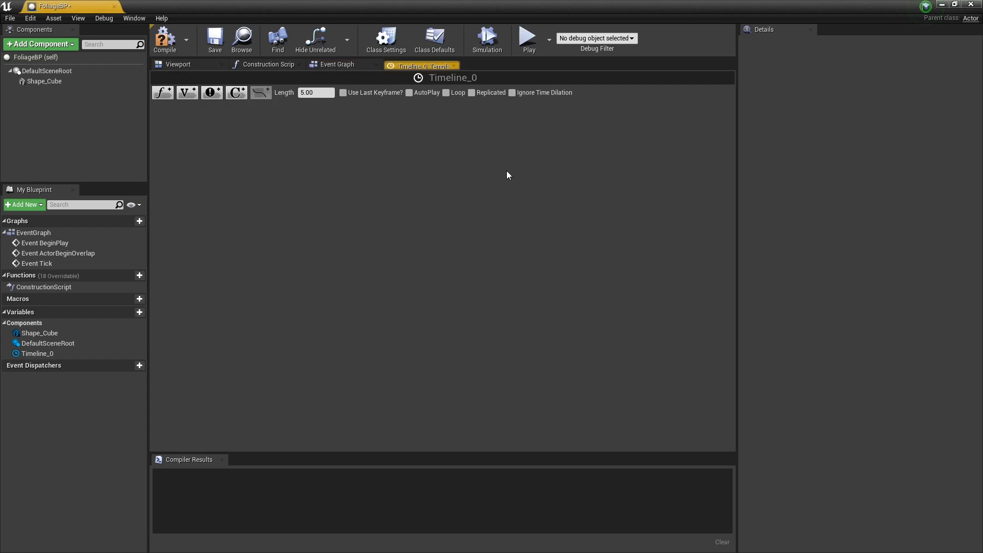
# Step: Add a float track with length 2.00 and keys at time 0/value 0 and time 2/value 360
pyautogui.click(163, 93)
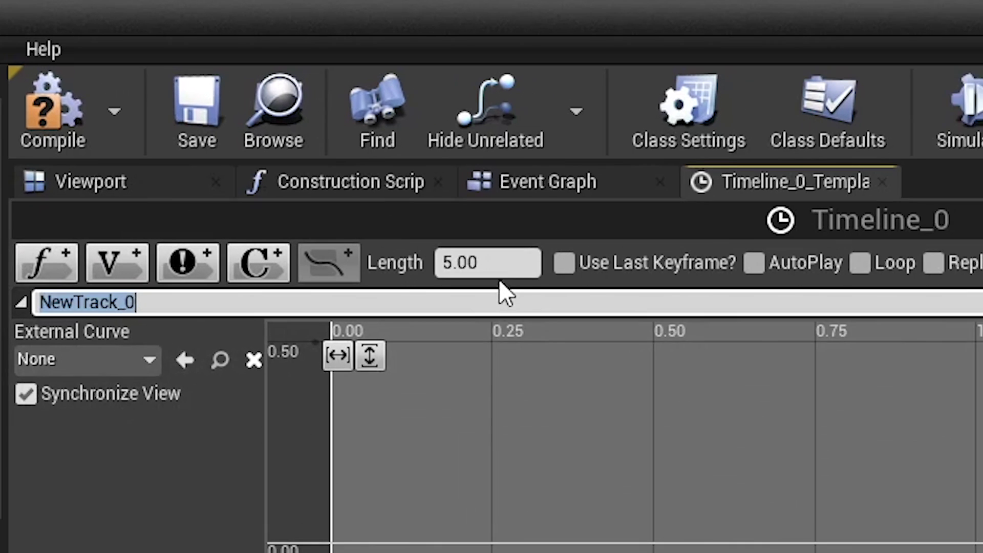
pyautogui.click(321, 92)
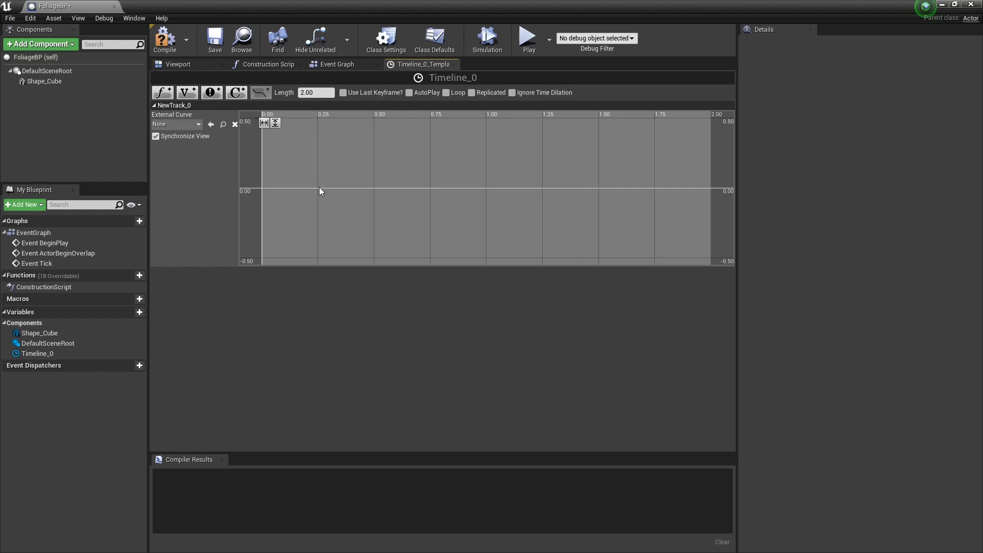
pyautogui.keyDown('shift'); pyautogui.click(287, 210); pyautogui.keyUp('shift')
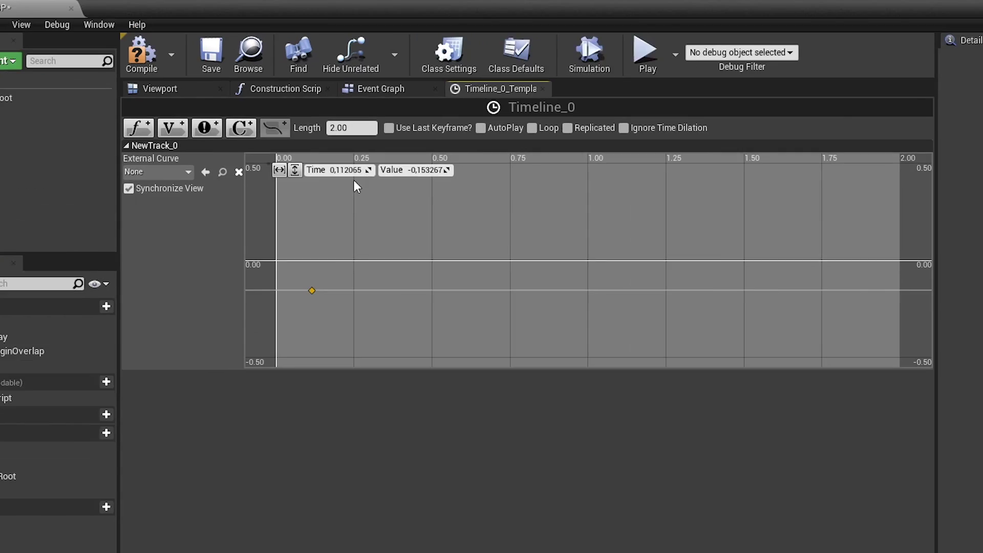
pyautogui.click(315, 123)
pyautogui.write('0,0')
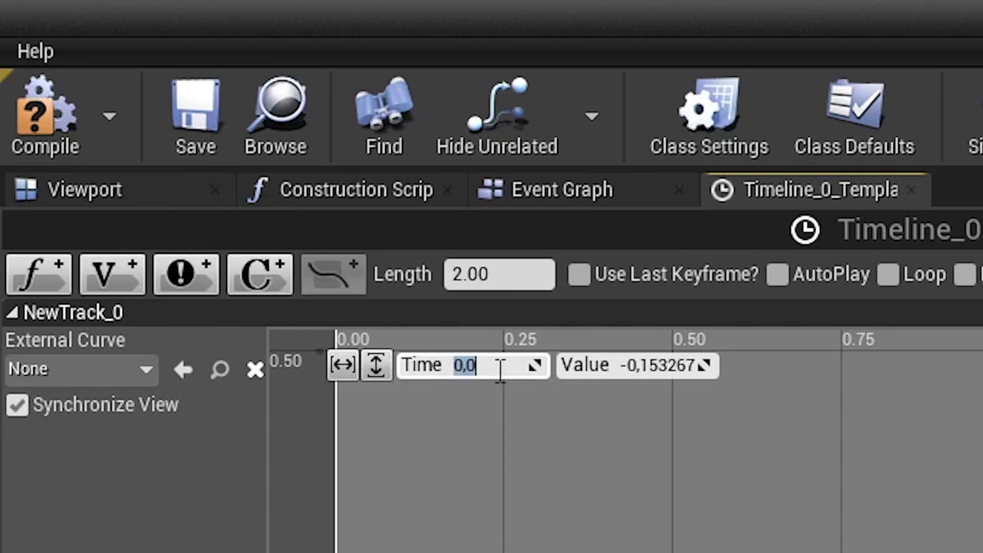
pyautogui.click(684, 366)
pyautogui.write('0')
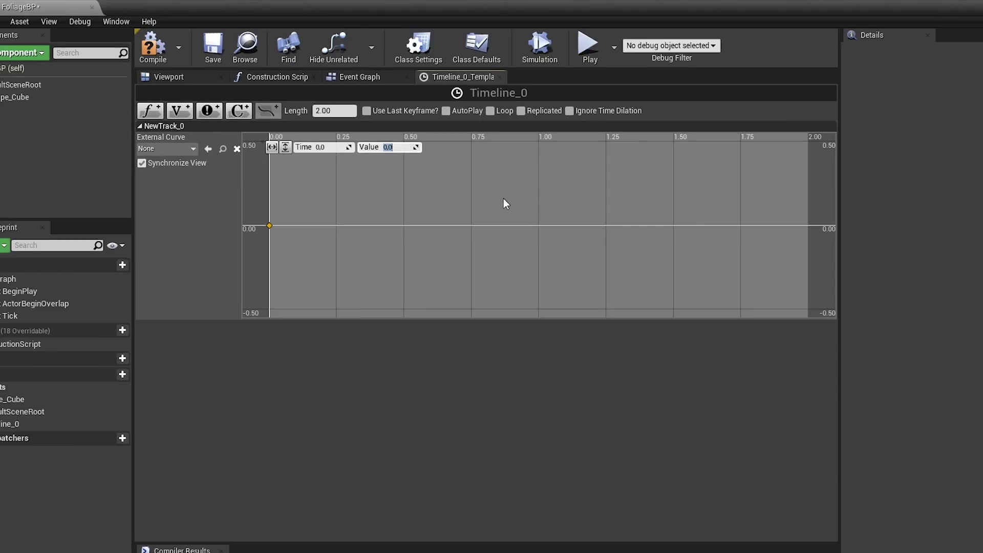
pyautogui.keyDown('shift'); pyautogui.click(456, 165); pyautogui.keyUp('shift')
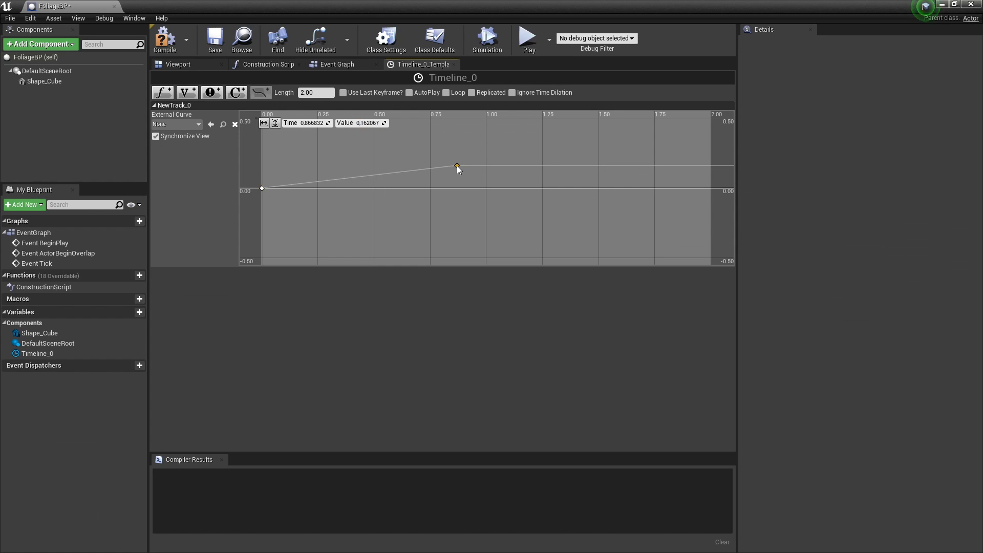
pyautogui.click(309, 123)
pyautogui.write('360')
pyautogui.press('Return')
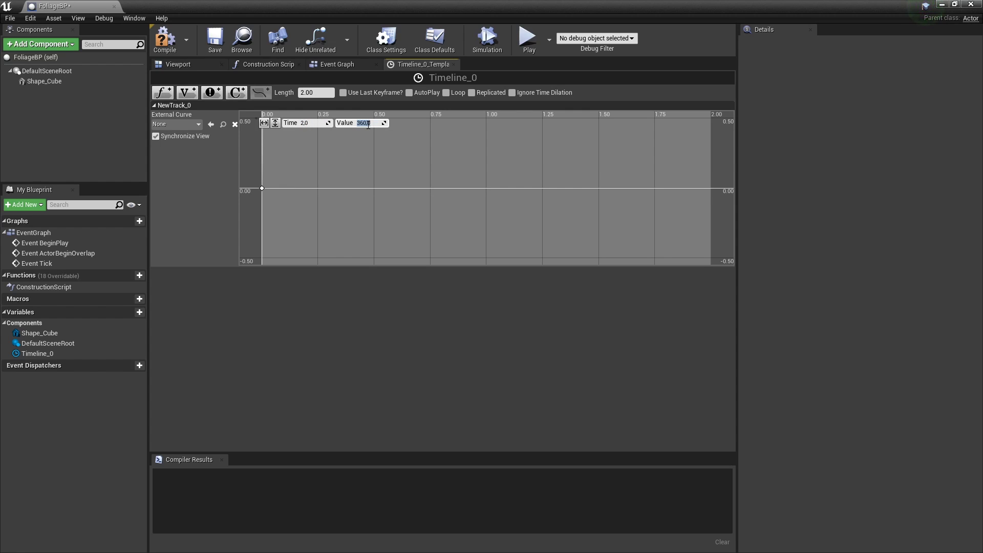
pyautogui.press('Return')
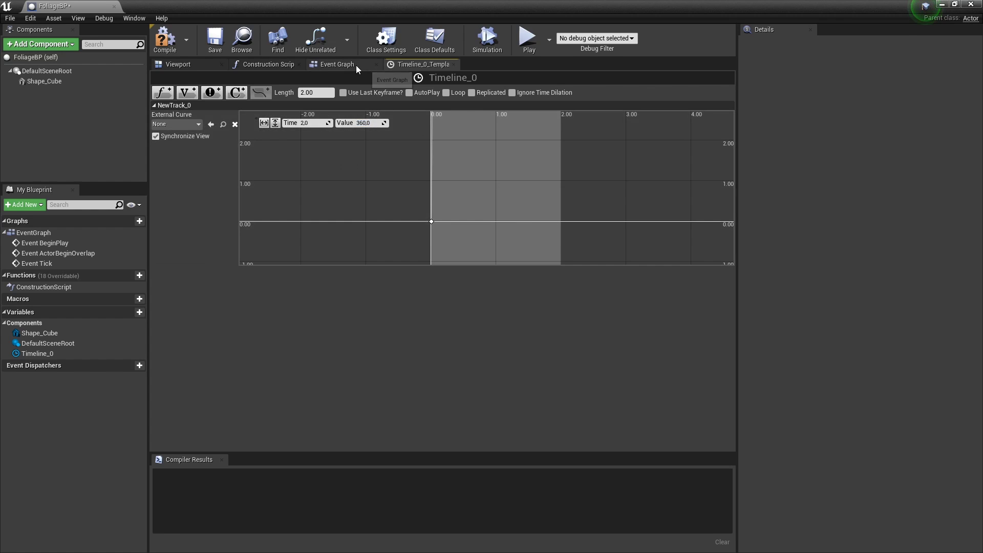
pyautogui.click(354, 64)
# Step: Compile, add a SetRelativeRotation (Shape_Cube) node from the timeline's Update, and split its New Rotation pin
pyautogui.click(164, 38)
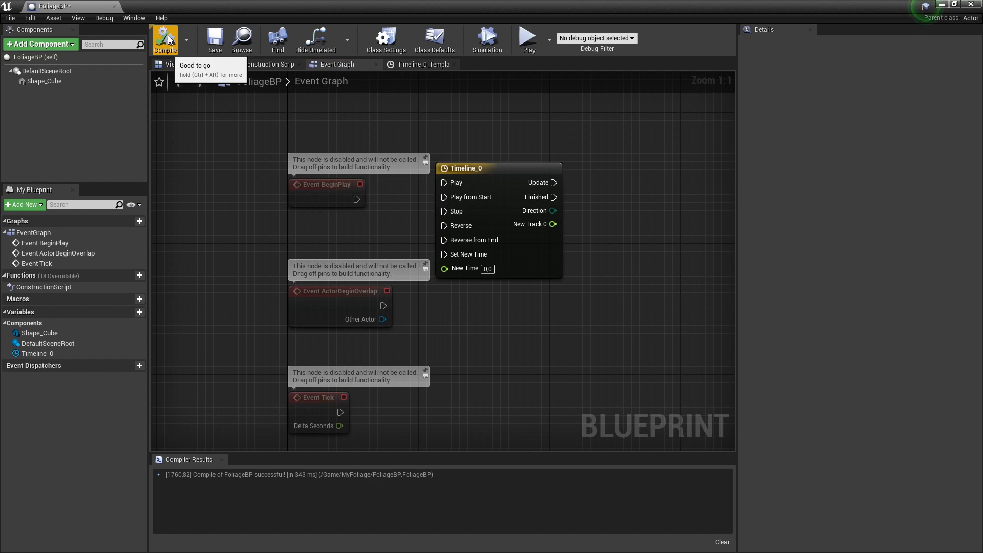
pyautogui.moveTo(407, 148); pyautogui.dragTo(357, 135, button='right')
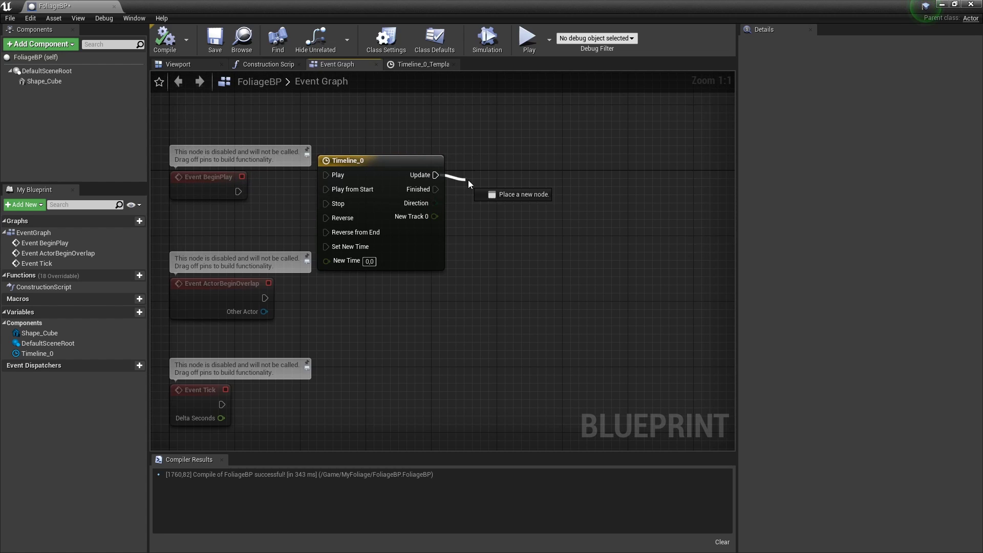
pyautogui.moveTo(468, 179); pyautogui.dragTo(503, 174)
pyautogui.write('rotatio')
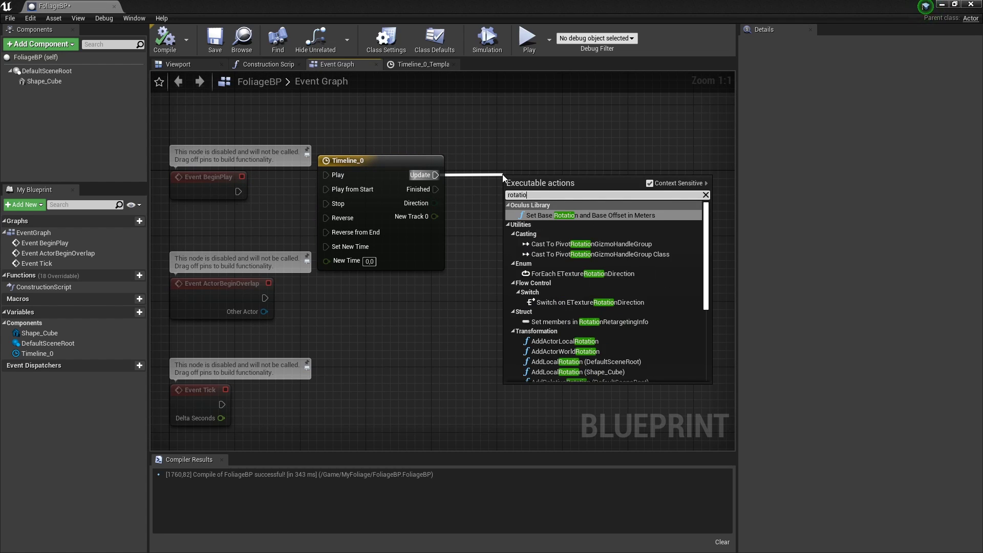
pyautogui.scroll(-5, 579, 259)
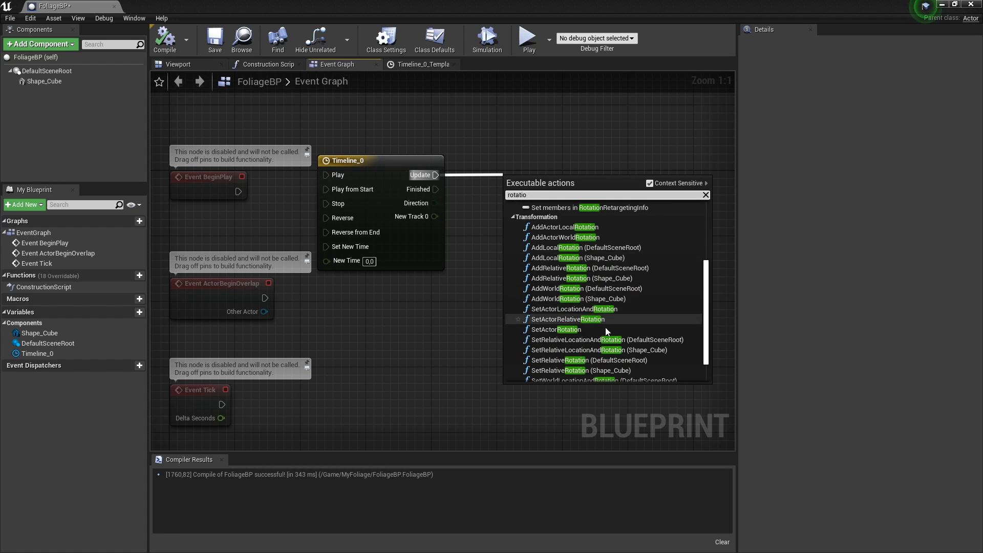
pyautogui.click(608, 371)
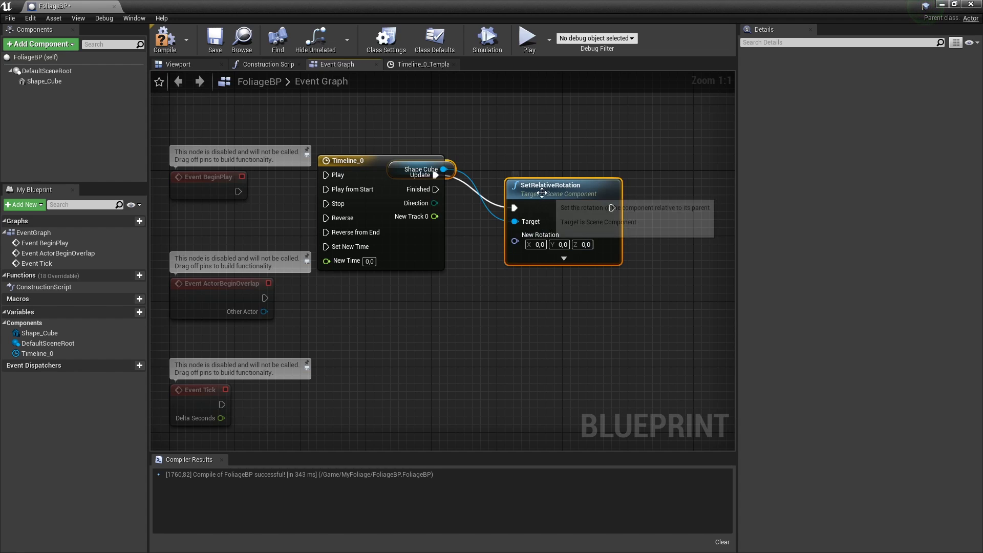
pyautogui.rightClick(530, 193)
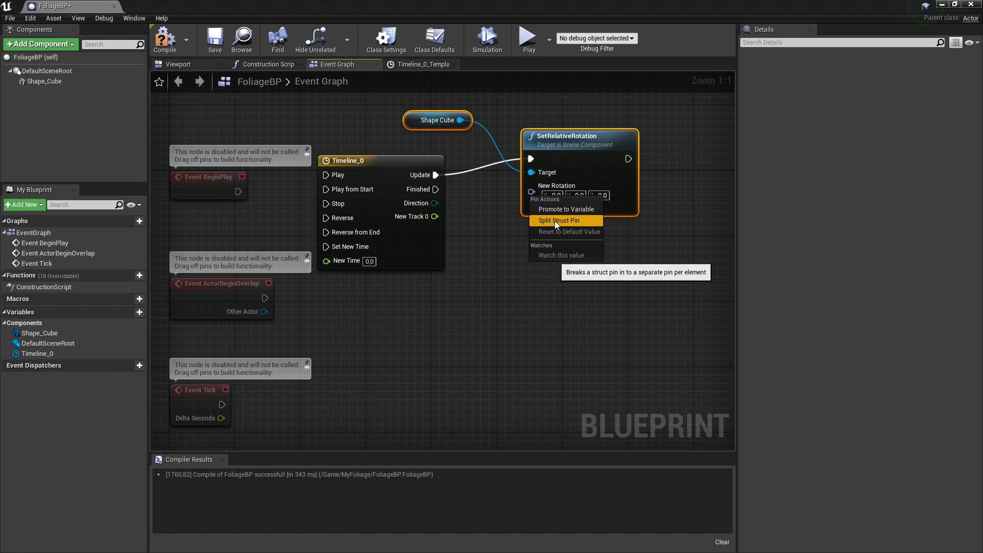
pyautogui.click(555, 220)
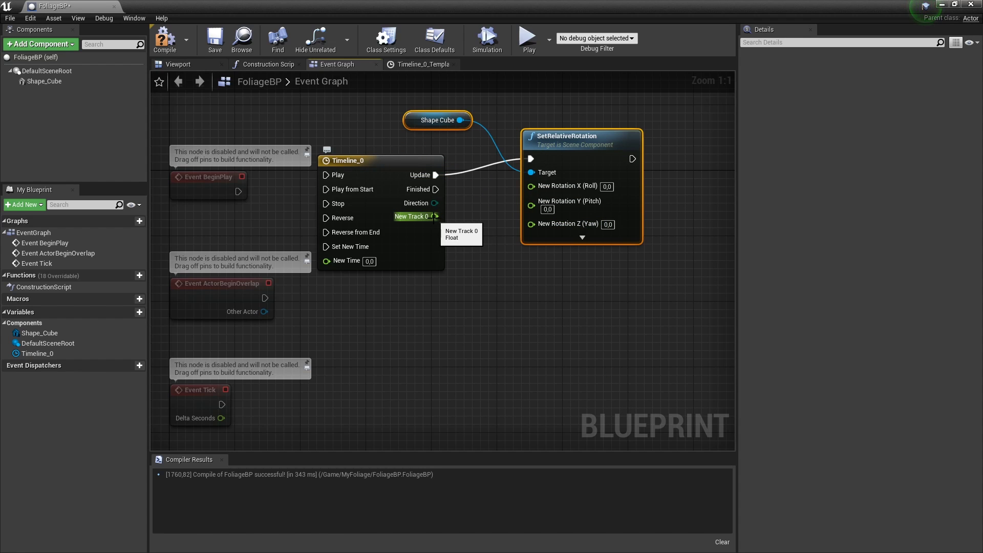
# Step: Wire New Track 0 into Roll and BeginPlay into Play, compile, and simulate the rotating cube
pyautogui.moveTo(434, 216); pyautogui.dragTo(451, 215)
pyautogui.moveTo(541, 188); pyautogui.dragTo(542, 188)
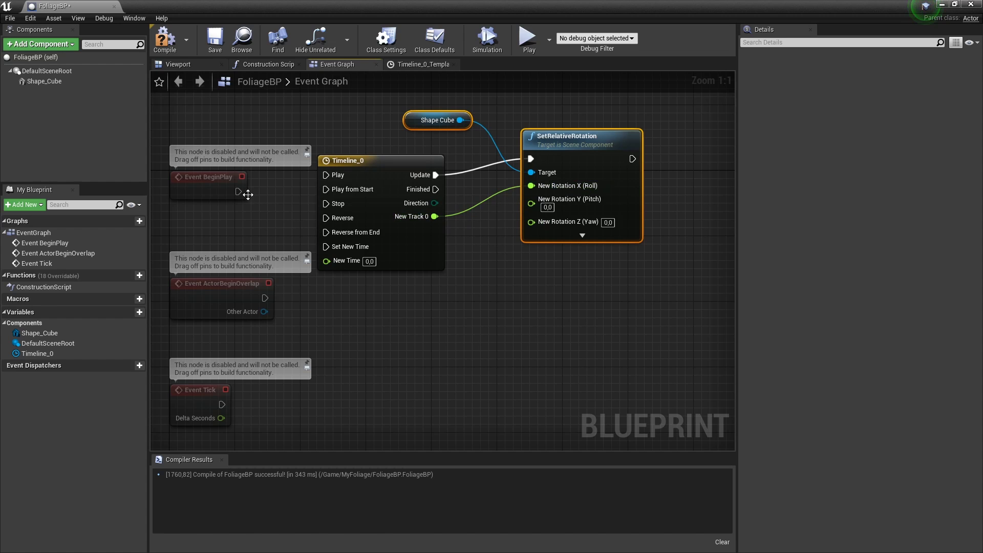
pyautogui.moveTo(247, 194); pyautogui.dragTo(248, 192)
pyautogui.moveTo(318, 174); pyautogui.dragTo(323, 173)
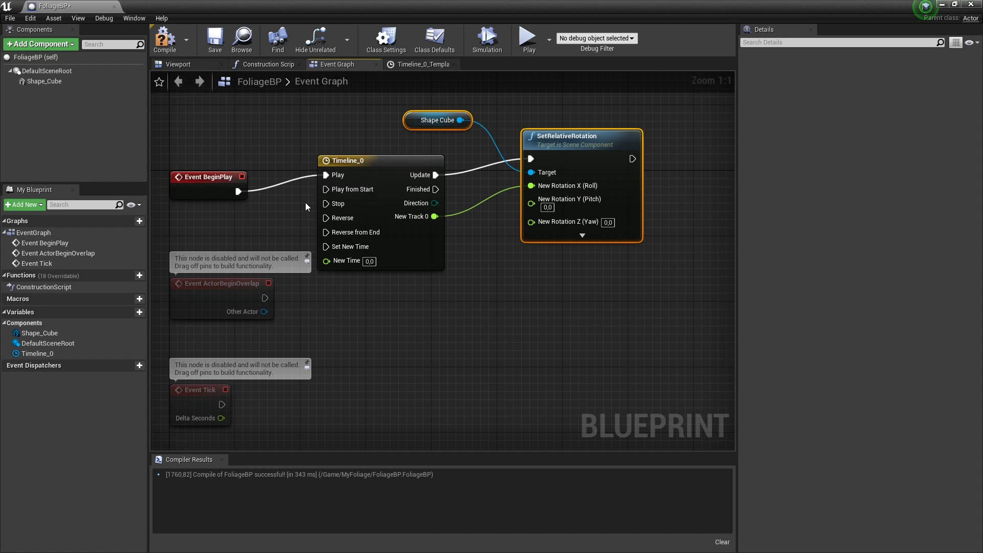
pyautogui.click(165, 40)
pyautogui.click(187, 65)
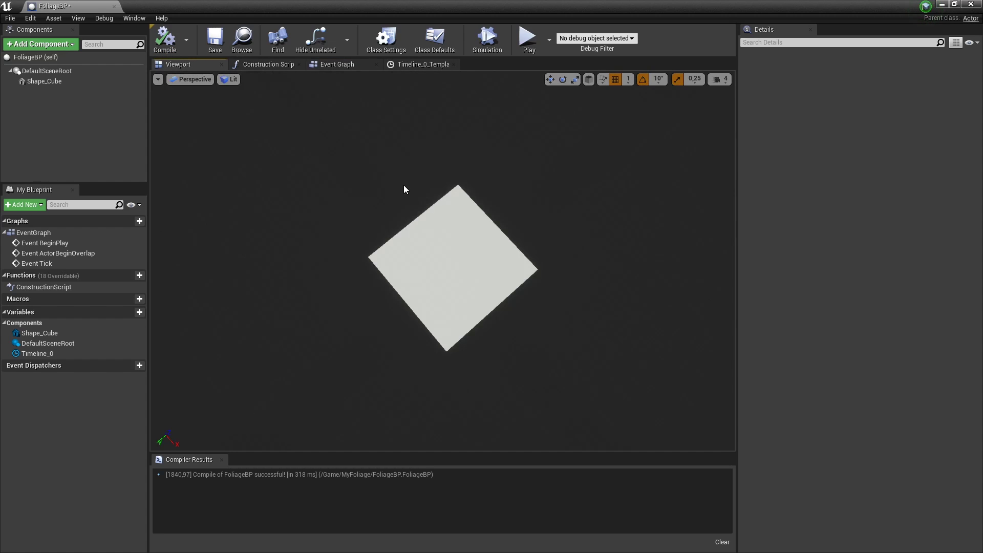
pyautogui.click(481, 46)
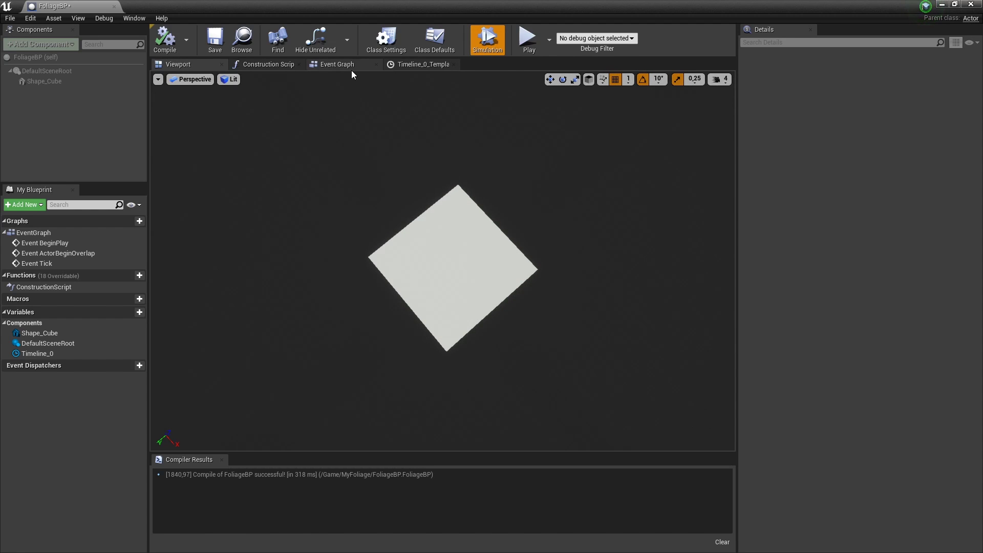
# Step: Tick Loop on Timeline_0, then run and stop a simulation to confirm the cube keeps rotating
pyautogui.click(410, 65)
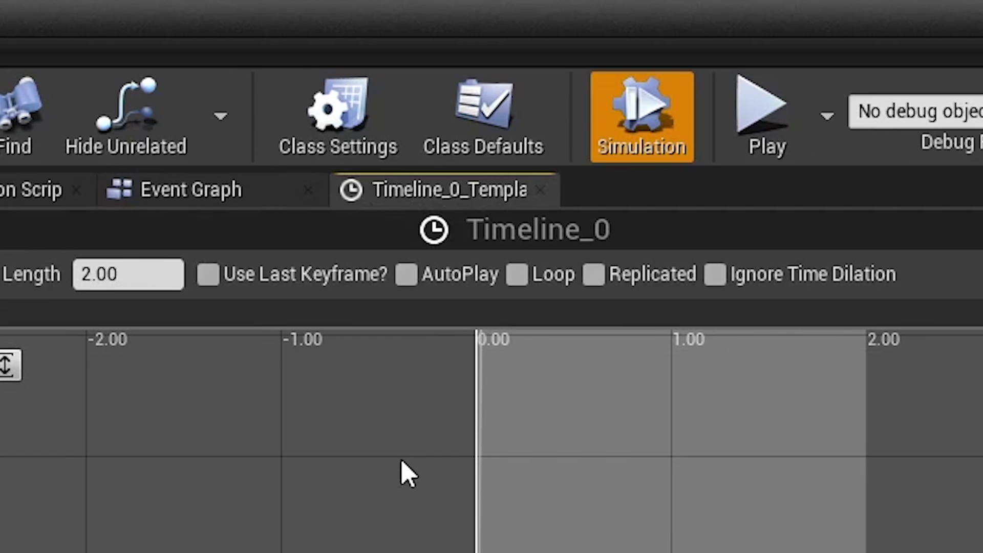
pyautogui.click(517, 275)
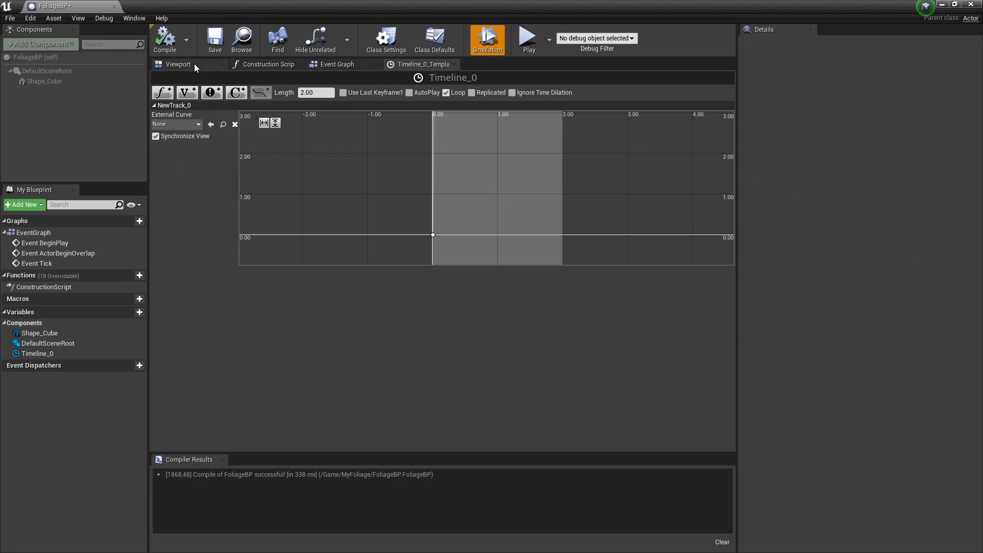
pyautogui.click(192, 65)
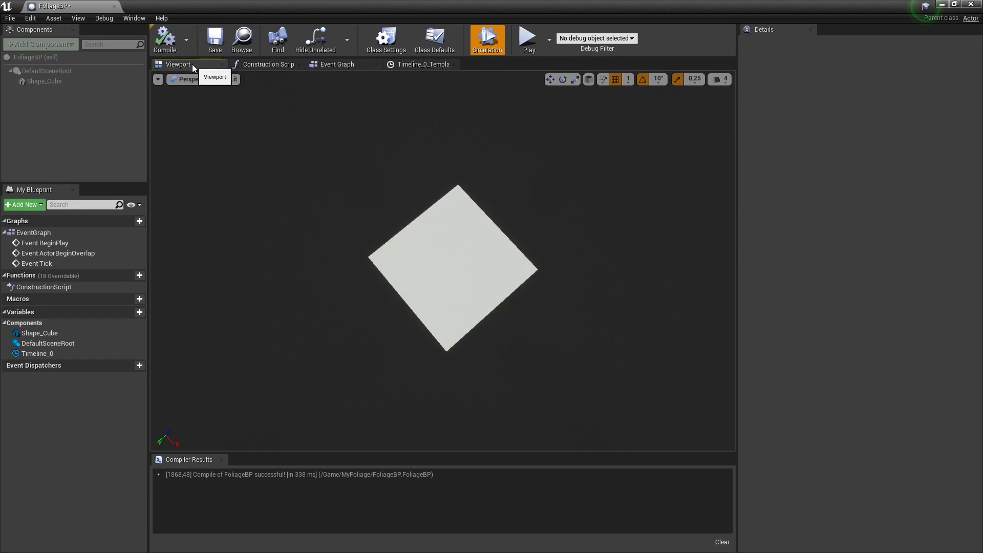
pyautogui.click(481, 41)
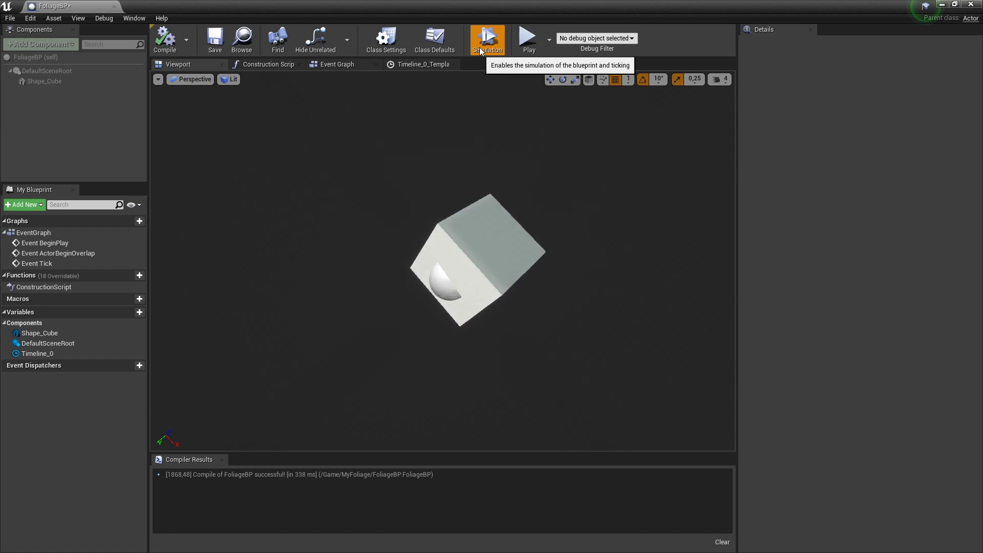
pyautogui.click(481, 51)
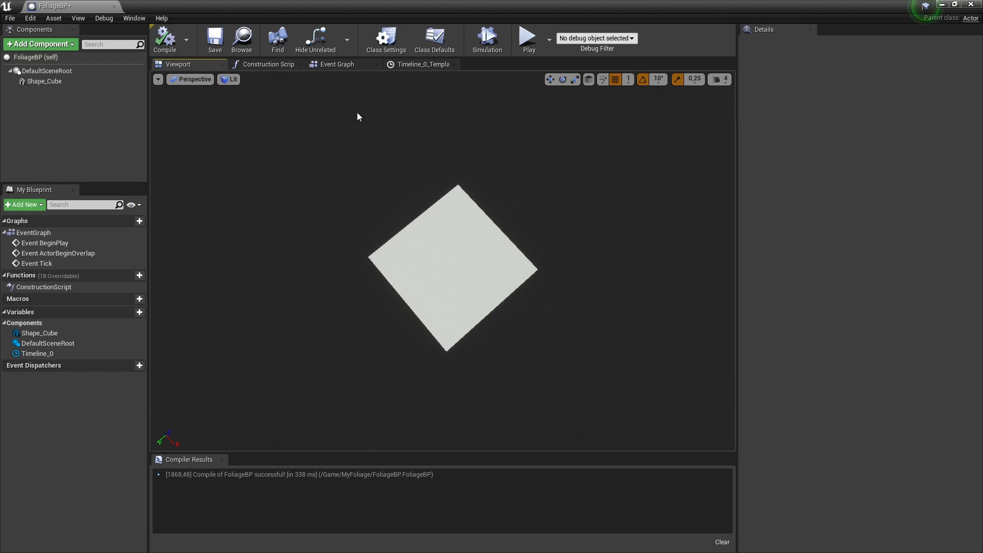
# Step: Rewire New Track 0 to Pitch and Yaw, break the Roll link, and test with a simulation
pyautogui.click(337, 64)
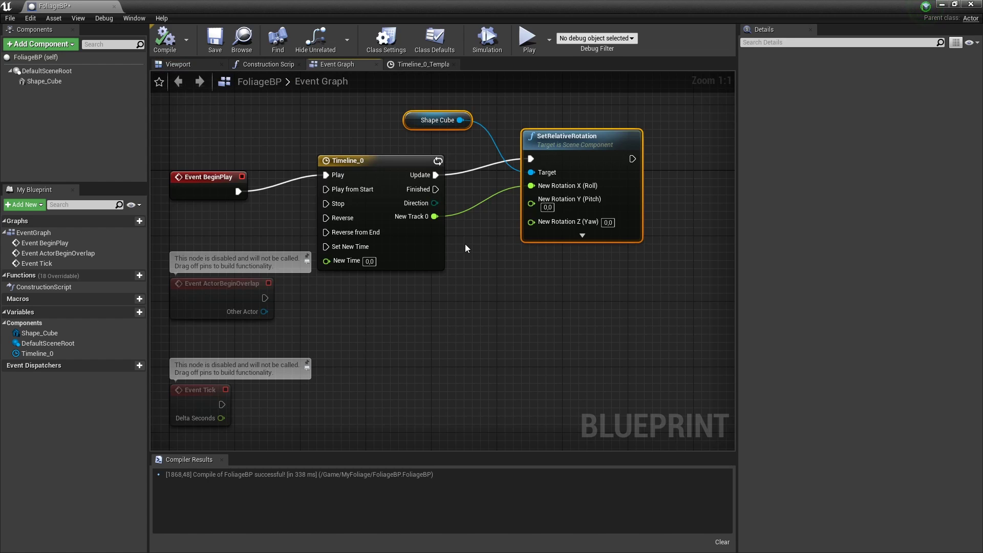
pyautogui.moveTo(434, 216); pyautogui.dragTo(531, 203)
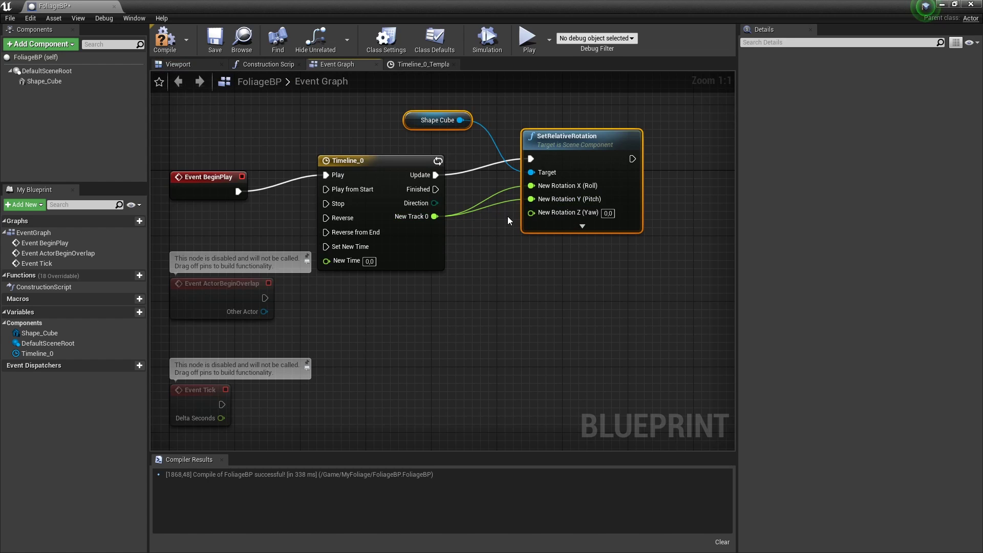
pyautogui.rightClick(533, 186)
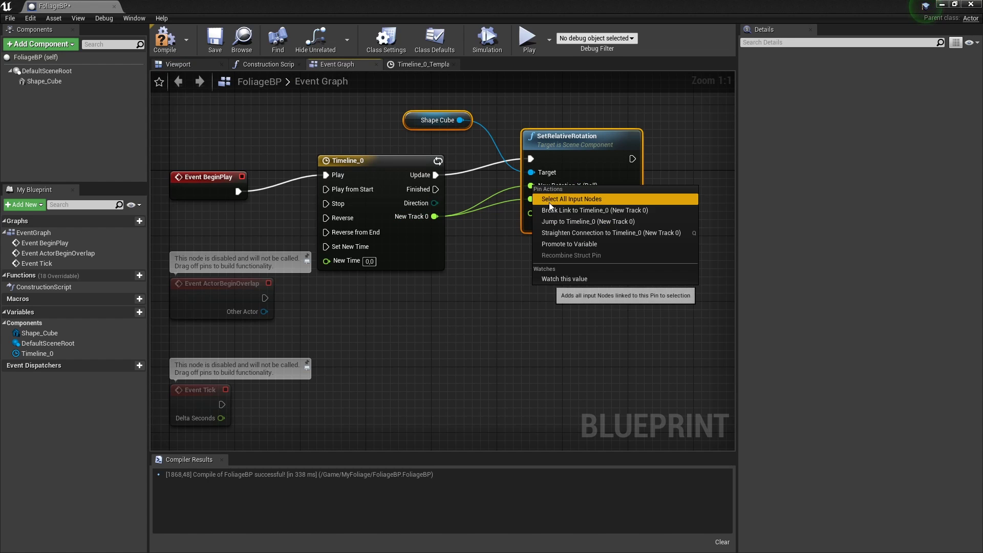
pyautogui.click(569, 199)
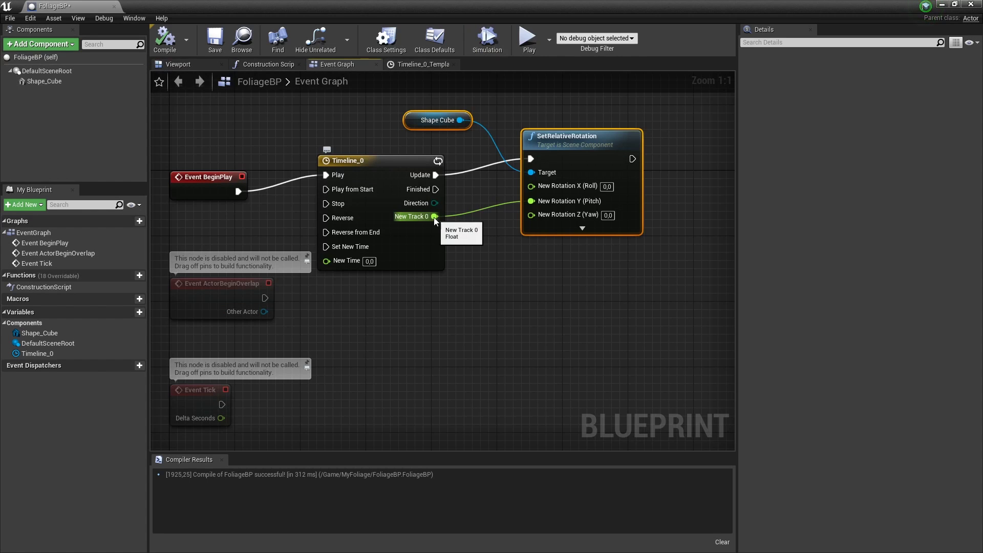
pyautogui.moveTo(434, 217); pyautogui.dragTo(522, 217)
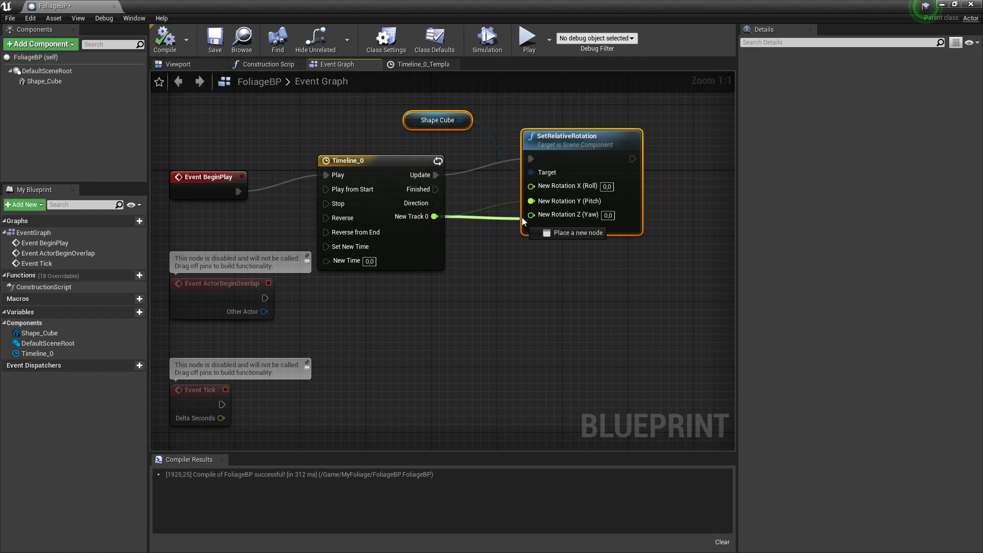
pyautogui.rightClick(527, 202)
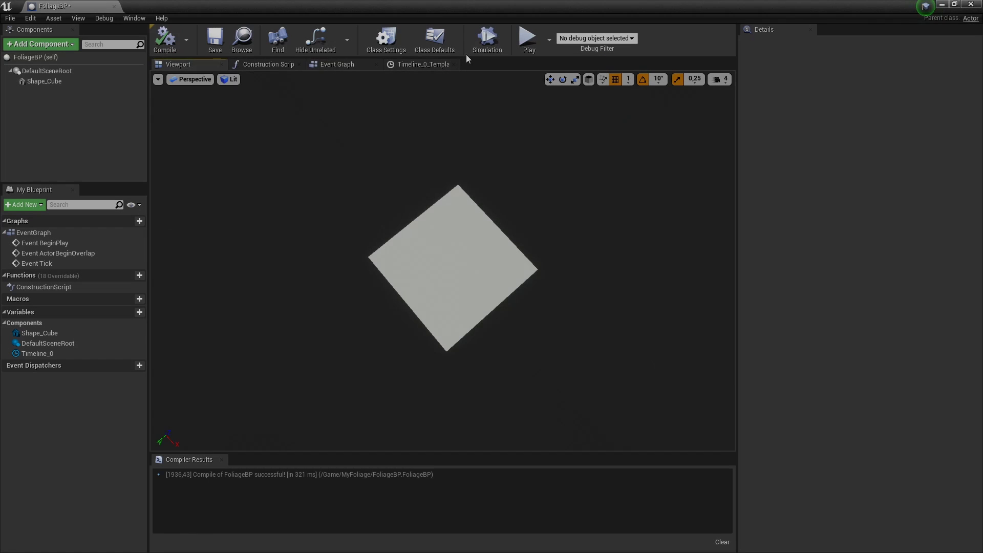
pyautogui.click(476, 51)
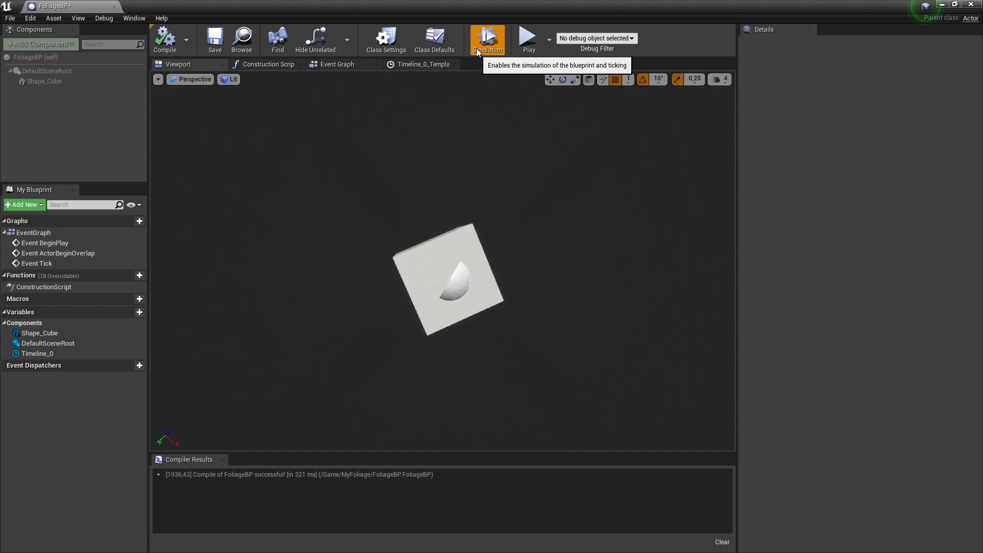
pyautogui.click(476, 51)
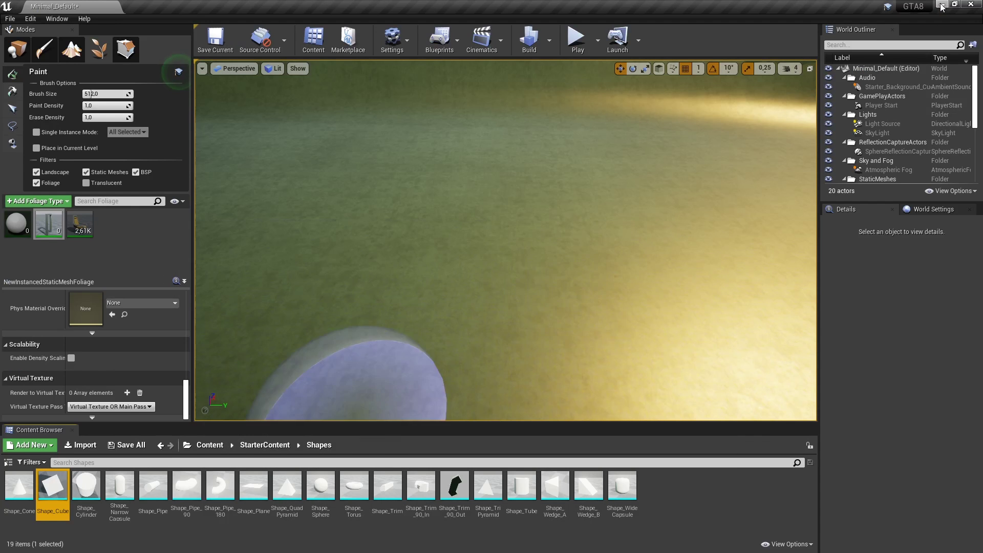
# Step: Set NewActorFoliage's Actor Class to FoliageBP in the MyFoliage folder and save it
pyautogui.click(209, 444)
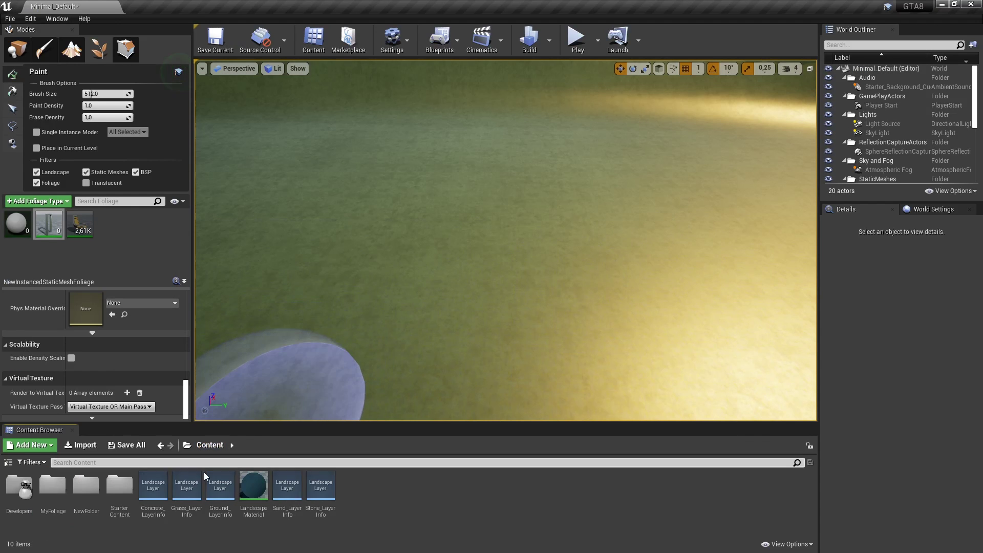
pyautogui.doubleClick(65, 508)
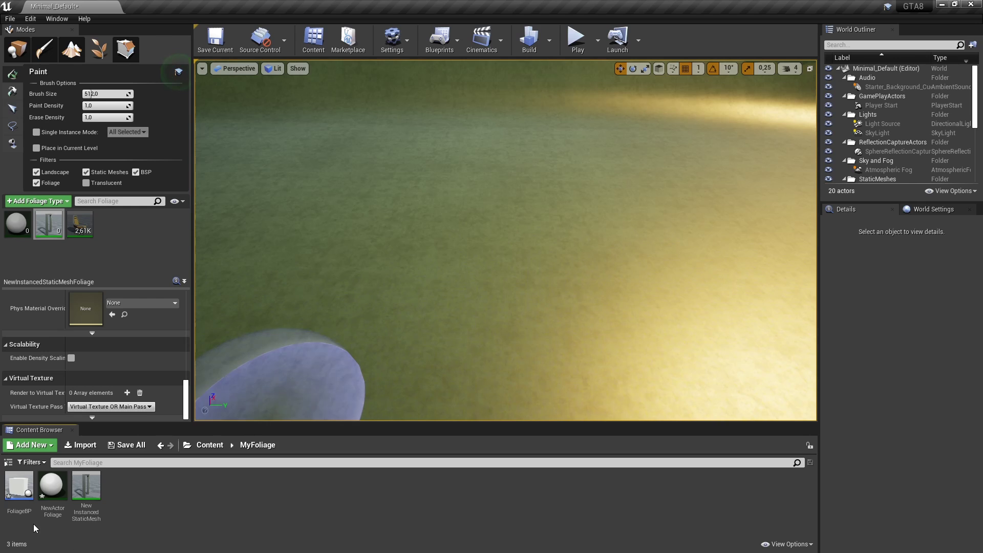
pyautogui.click(18, 483)
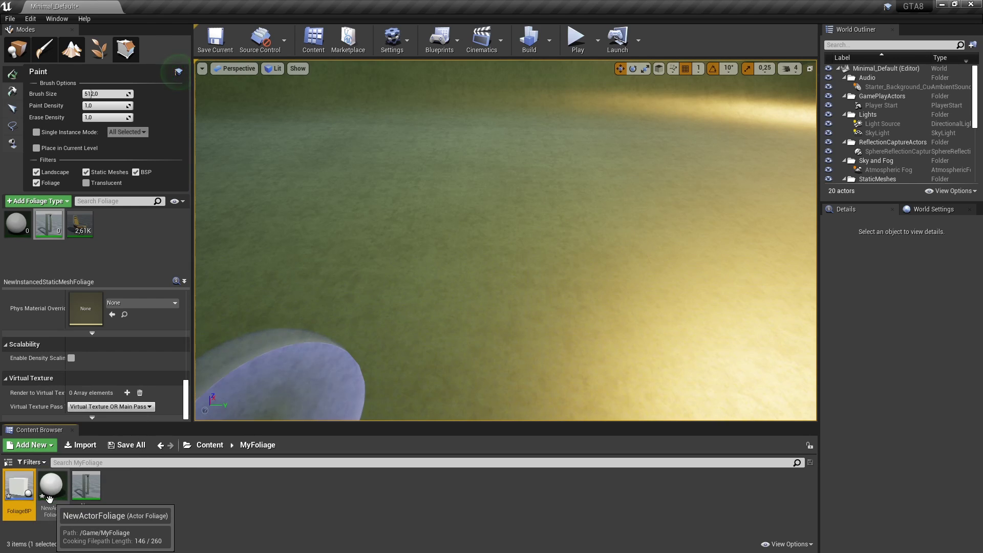
pyautogui.doubleClick(50, 498)
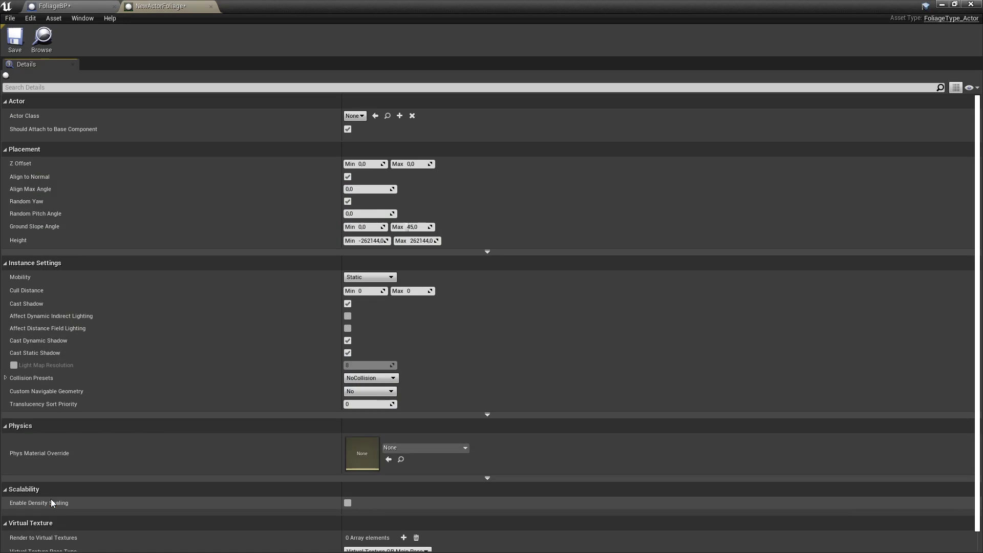
pyautogui.click(361, 117)
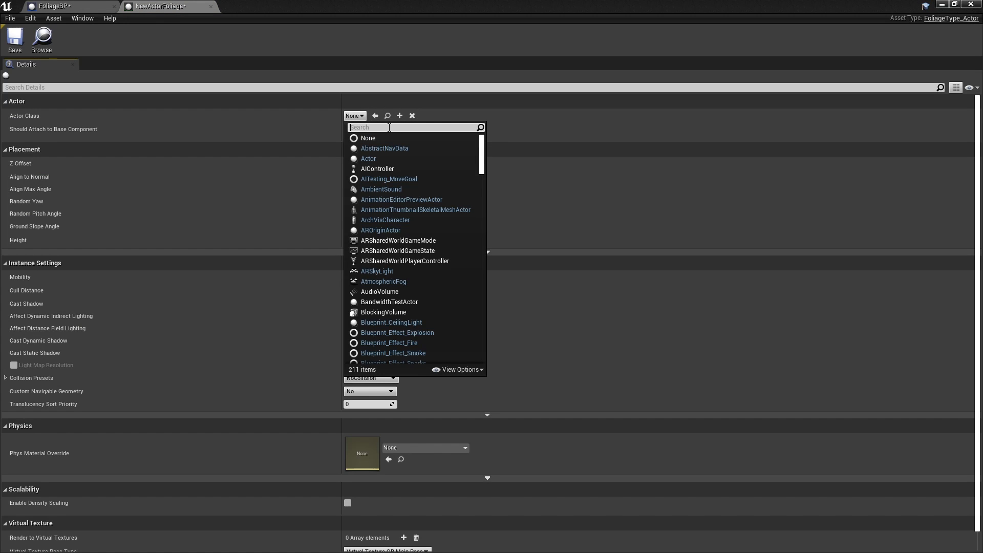
pyautogui.write('Foli')
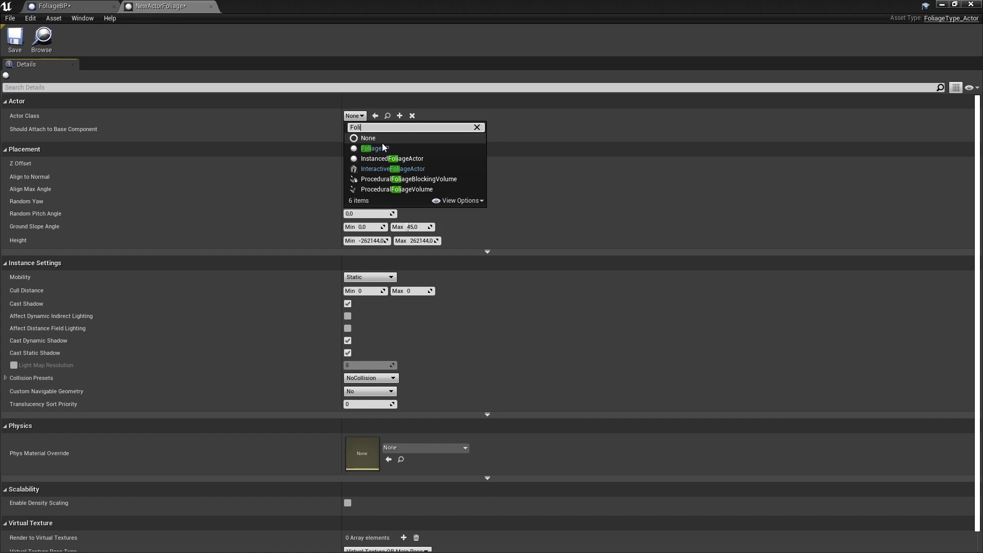
pyautogui.click(383, 148)
pyautogui.click(15, 39)
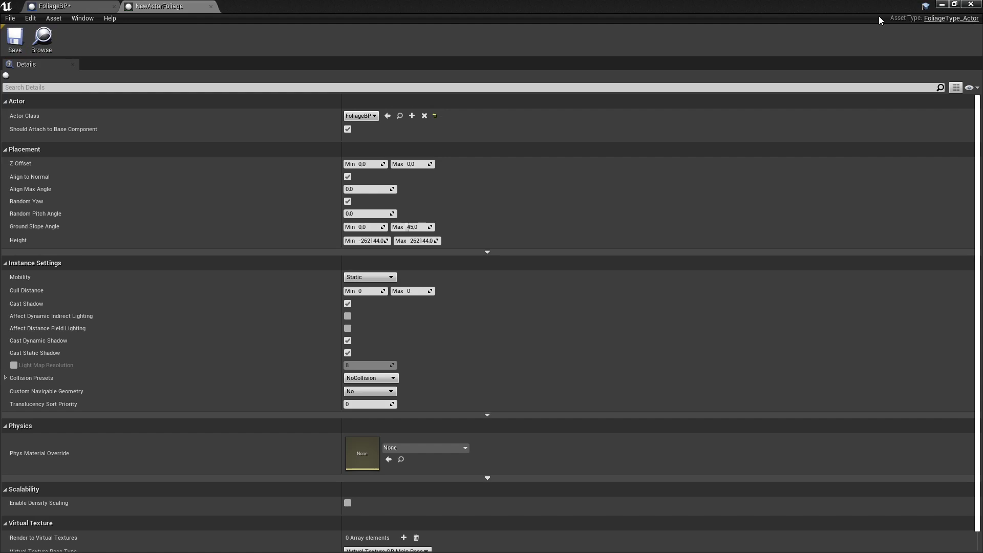
pyautogui.click(942, 4)
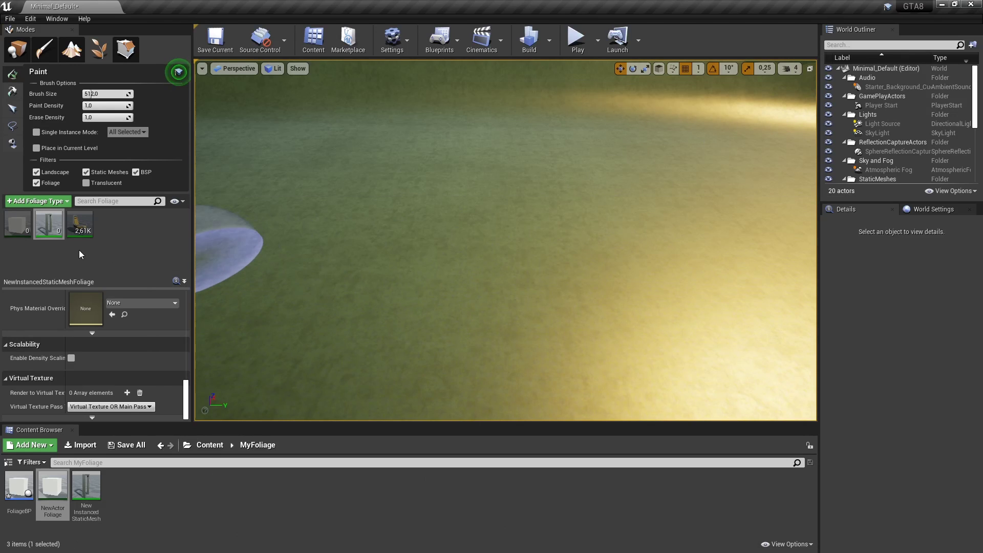
# Step: Select and enable NewActorFoliage in Foliage mode and paint cube actors across the landscape
pyautogui.click(17, 232)
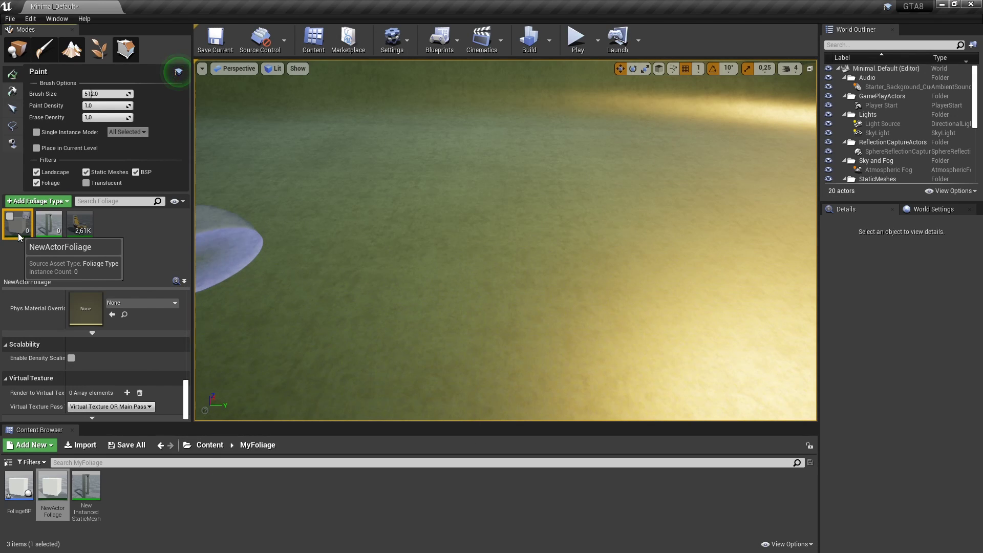
pyautogui.click(10, 216)
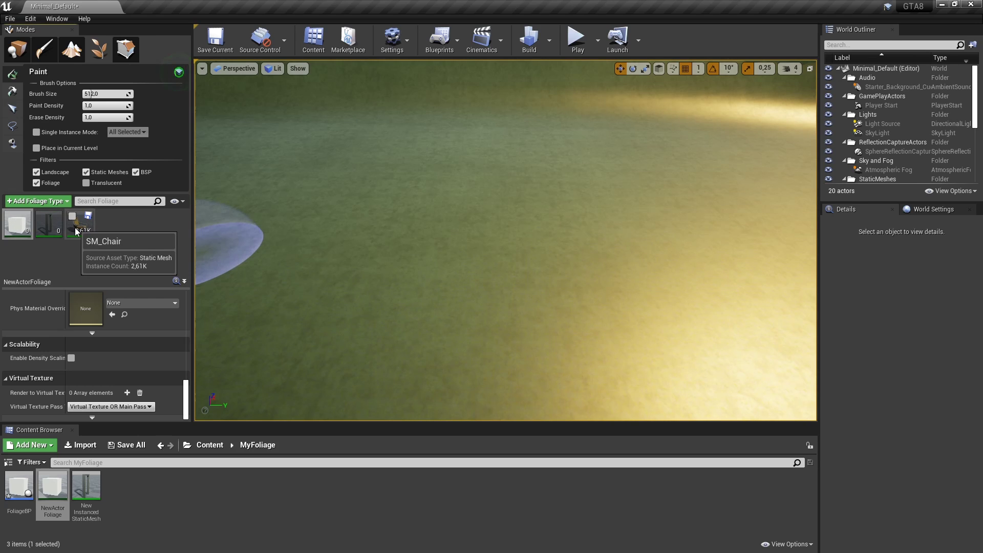
pyautogui.moveTo(300, 233)
pyautogui.mouseDown()
pyautogui.moveTo(441, 354)
pyautogui.moveTo(514, 172)
pyautogui.mouseUp()
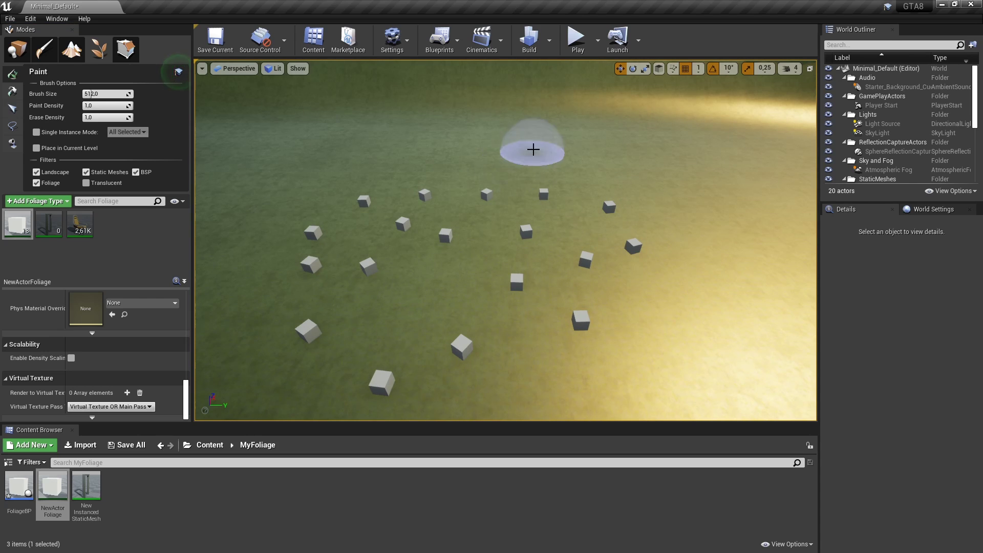
pyautogui.click(597, 44)
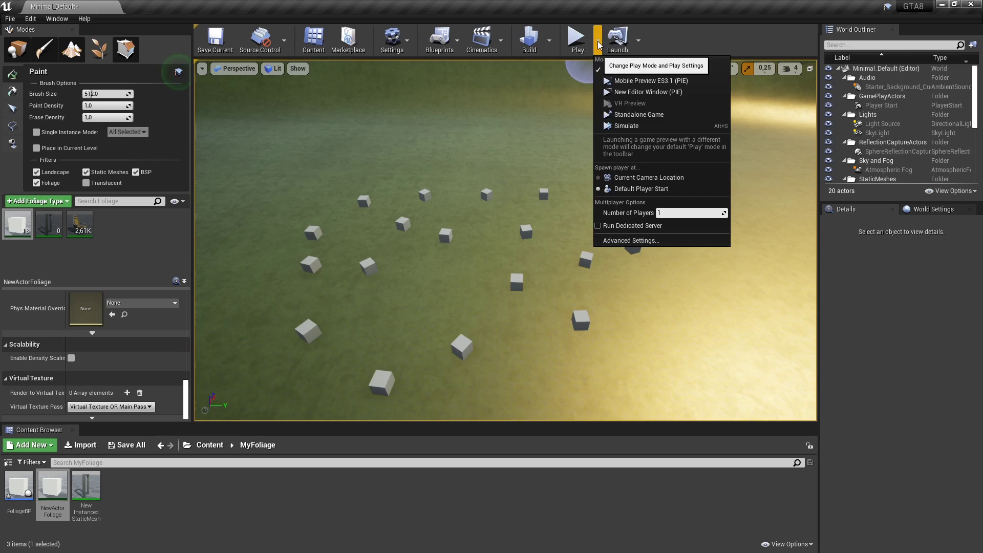
pyautogui.click(616, 125)
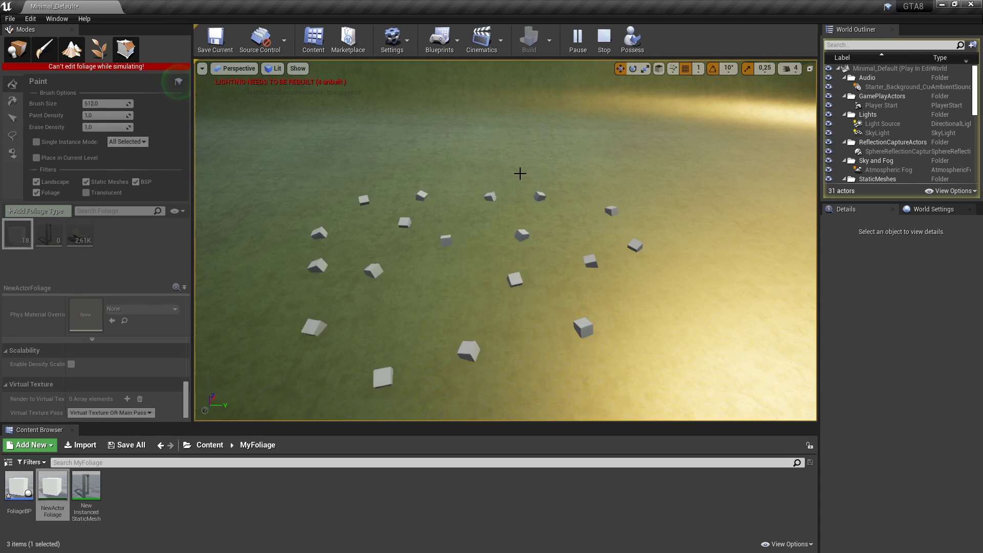
pyautogui.press('F11')
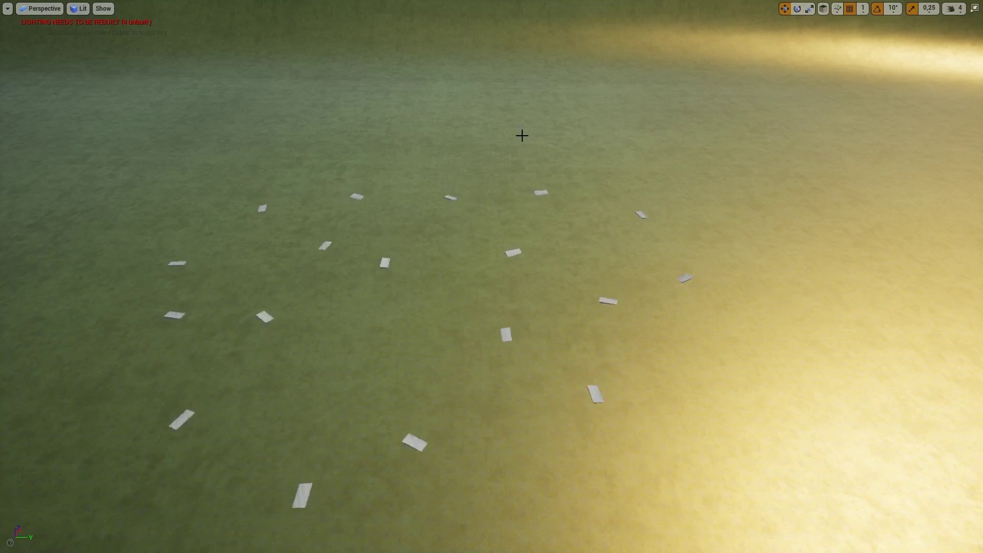
pyautogui.moveTo(522, 135)
pyautogui.mouseDown(button='right')
pyautogui.moveTo(522, 215)
pyautogui.moveTo(522, 154)
pyautogui.moveTo(522, 169)
pyautogui.mouseUp(button='right')
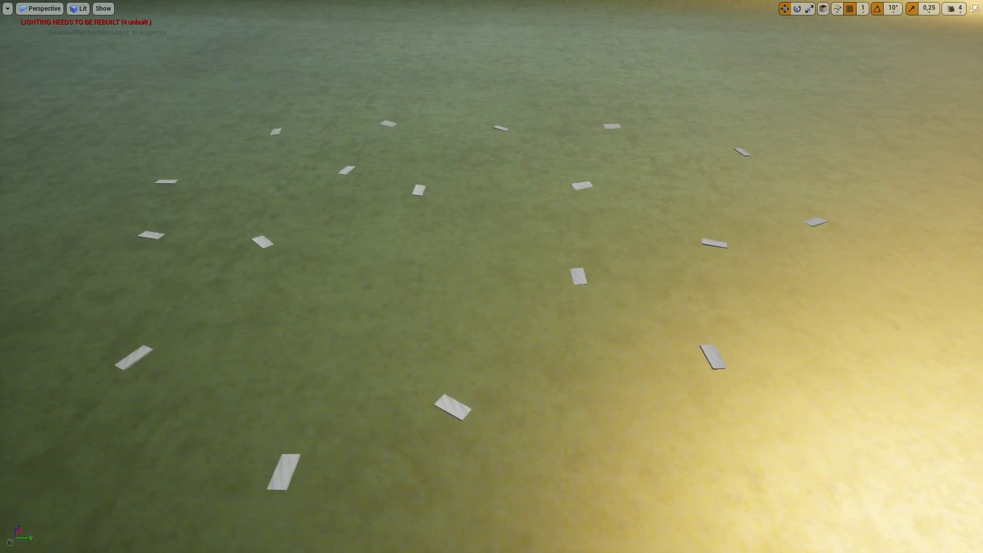
pyautogui.press('F11')
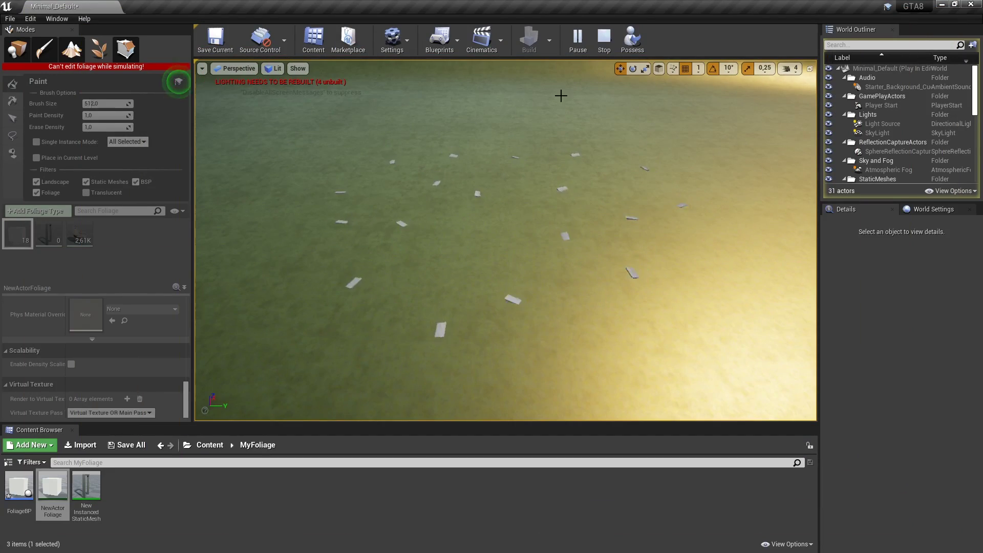
pyautogui.press('Escape')
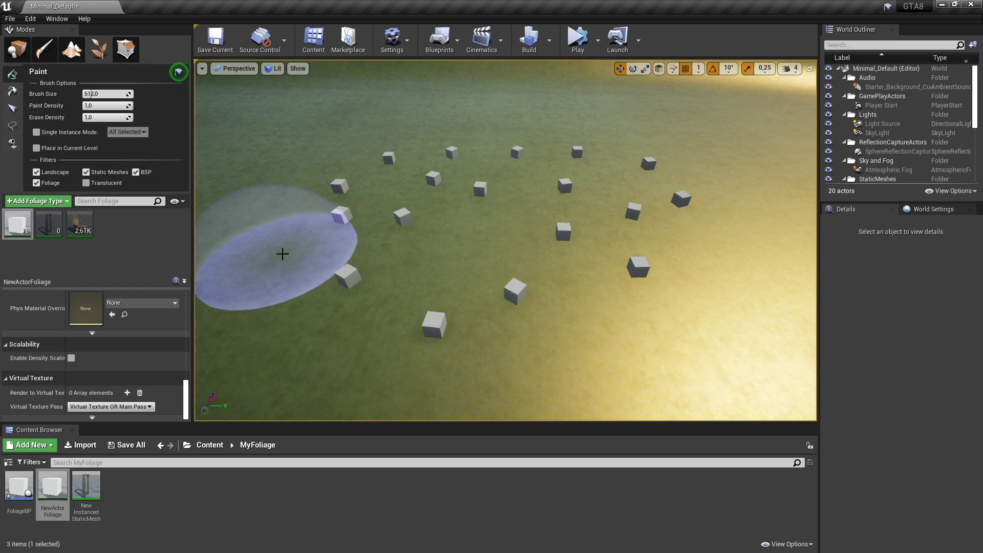
pyautogui.click(18, 50)
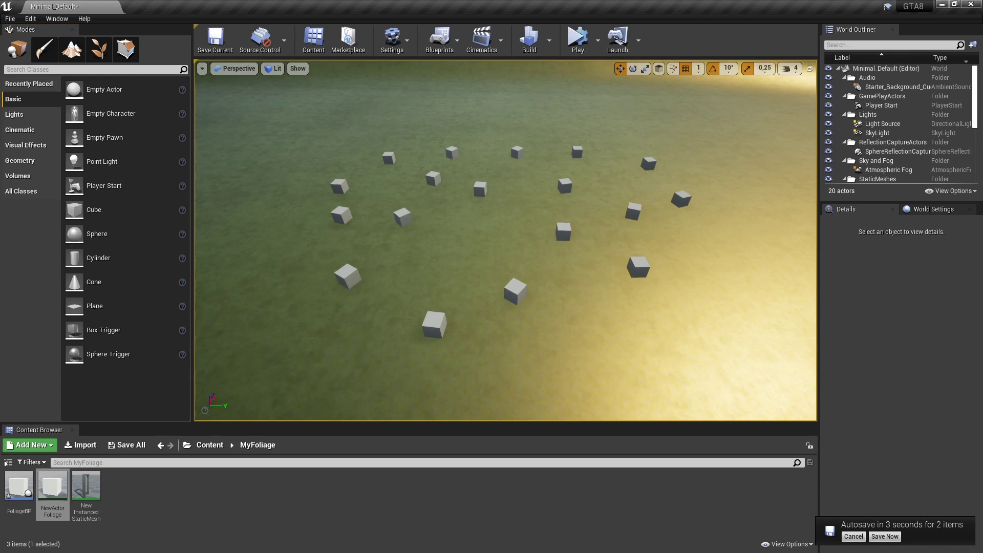
pyautogui.click(345, 281)
pyautogui.click(434, 323)
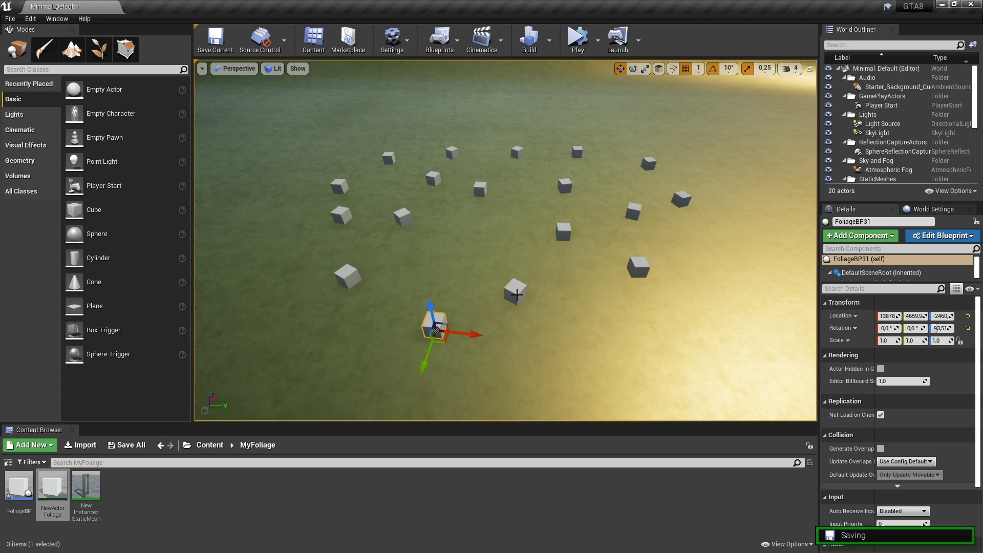
pyautogui.click(515, 293)
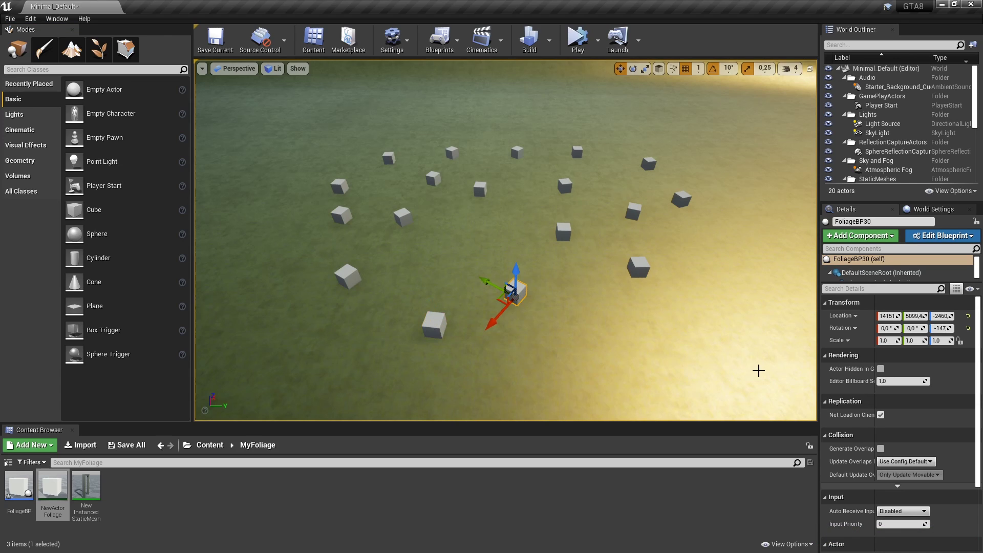
pyautogui.scroll(-3, 901, 410)
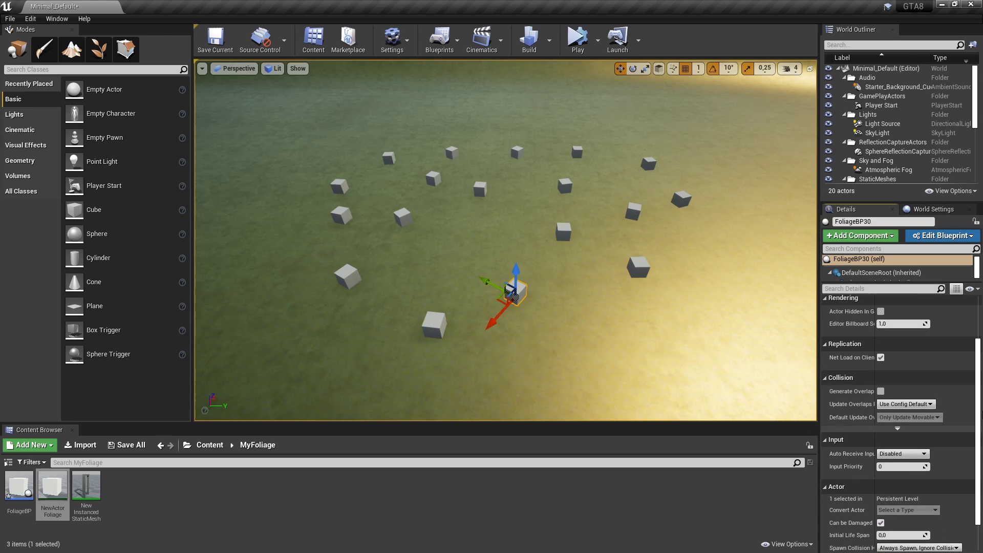
pyautogui.scroll(3, 901, 409)
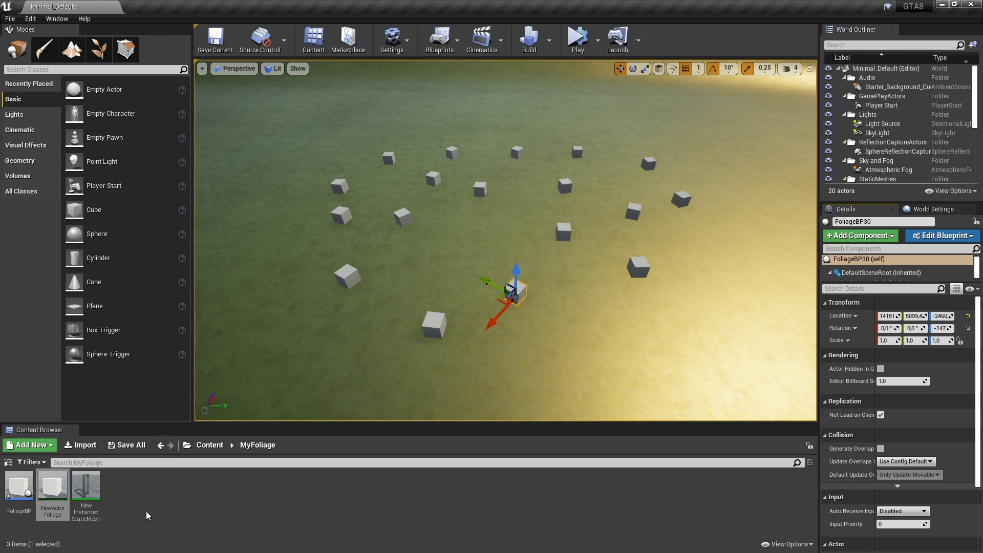
pyautogui.moveTo(21, 486); pyautogui.dragTo(413, 267)
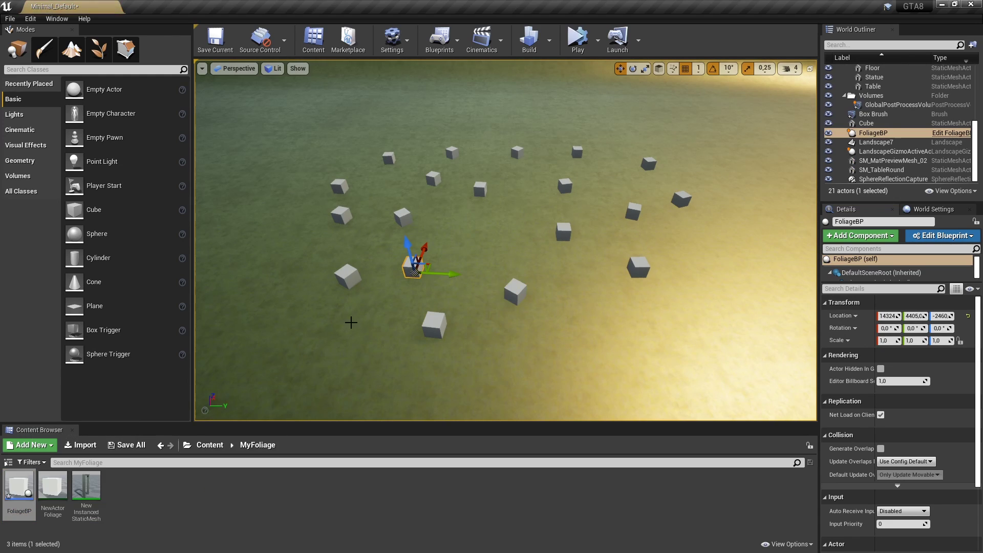
pyautogui.moveTo(26, 488); pyautogui.dragTo(435, 275)
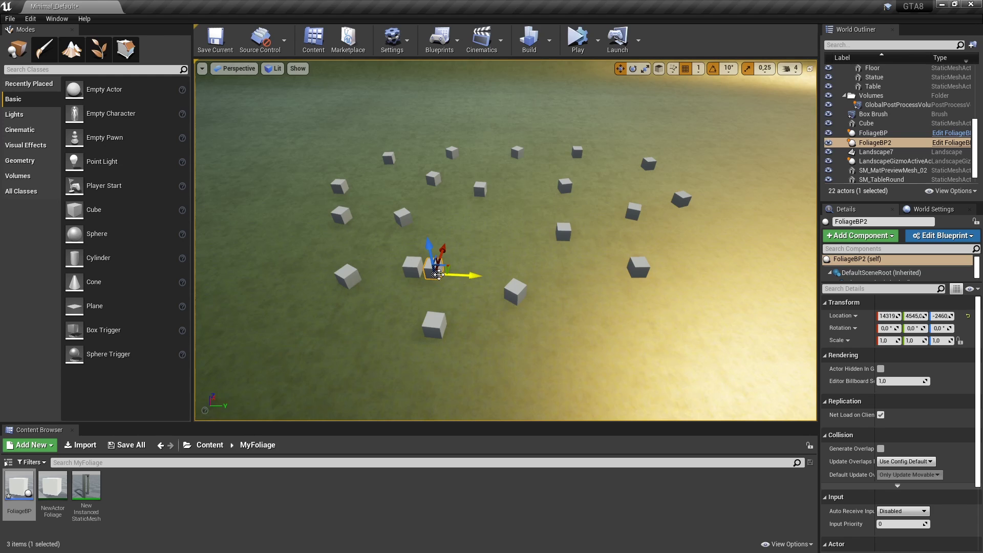
pyautogui.press('Delete')
pyautogui.click(412, 267)
pyautogui.press('Delete')
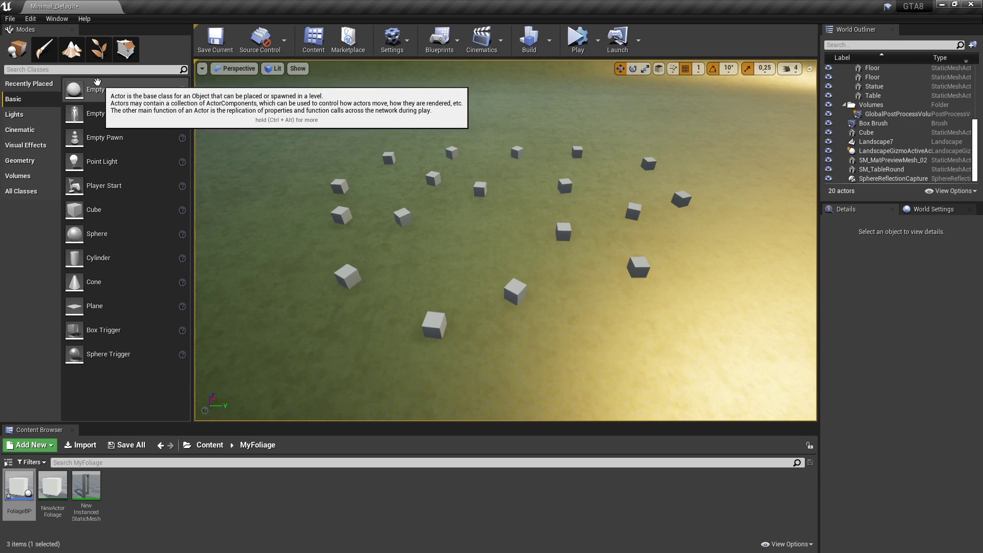
pyautogui.click(99, 49)
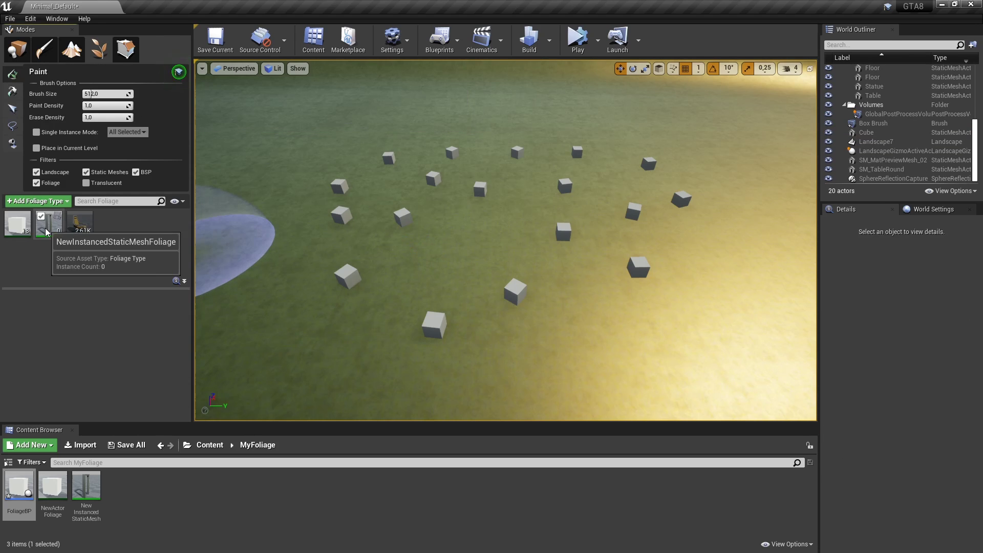
# Step: Paint chair foliage among the cubes, then select the InstancedFoliageActor in Place mode
pyautogui.moveTo(382, 230)
pyautogui.mouseDown(button='right')
pyautogui.moveTo(327, 230)
pyautogui.moveTo(406, 215)
pyautogui.mouseUp(button='right')
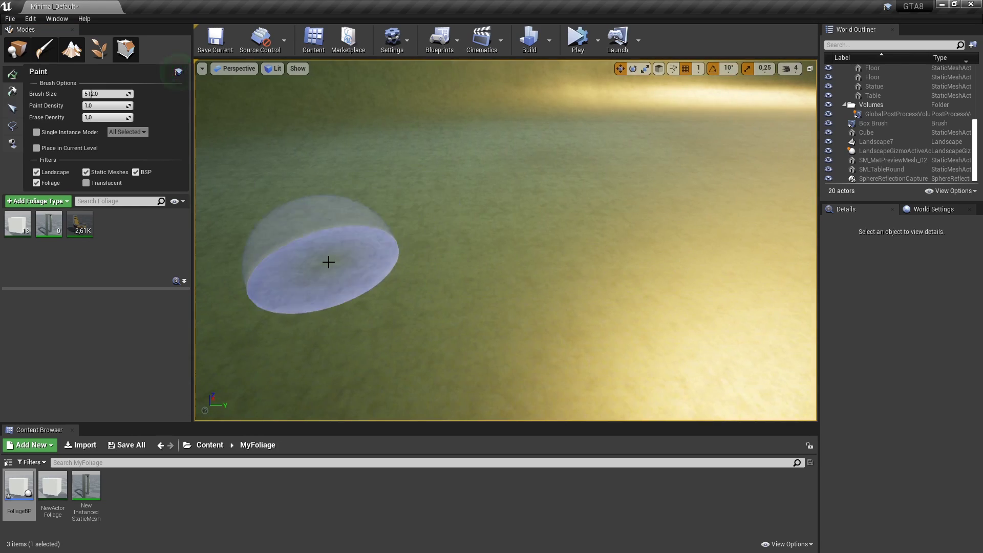
pyautogui.moveTo(291, 263); pyautogui.dragTo(505, 230)
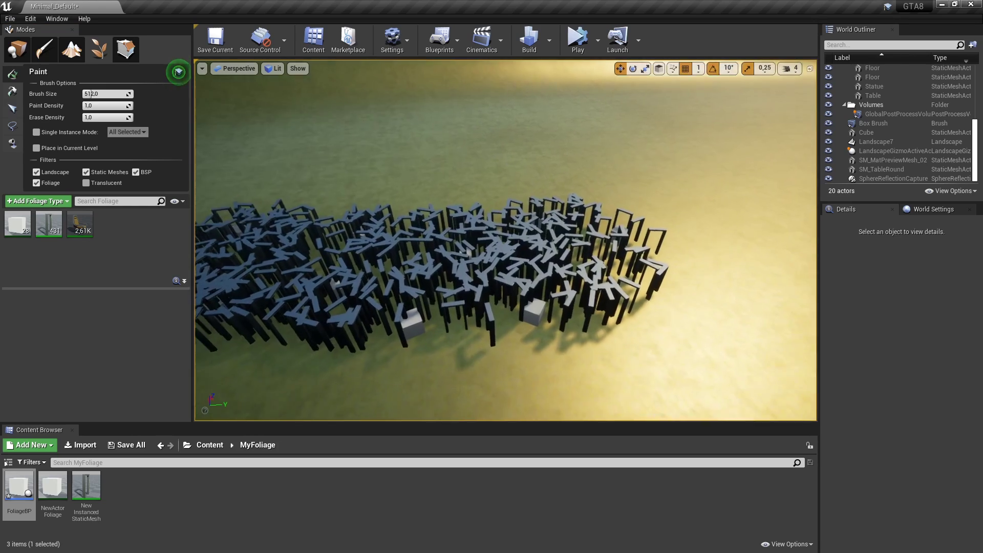
pyautogui.moveTo(406, 215)
pyautogui.mouseDown(button='right')
pyautogui.moveTo(409, 205)
pyautogui.moveTo(518, 232)
pyautogui.mouseUp(button='right')
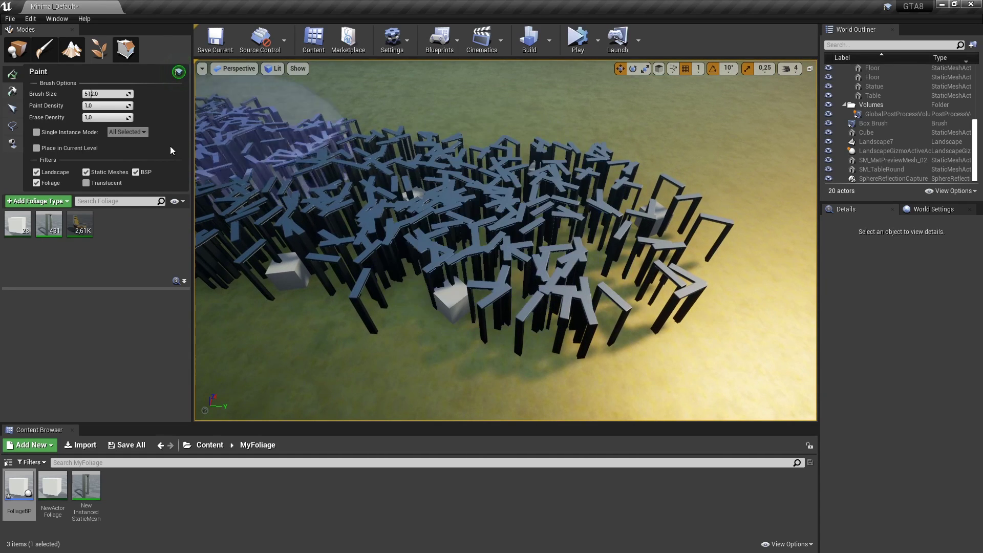
pyautogui.click(13, 51)
pyautogui.click(354, 291)
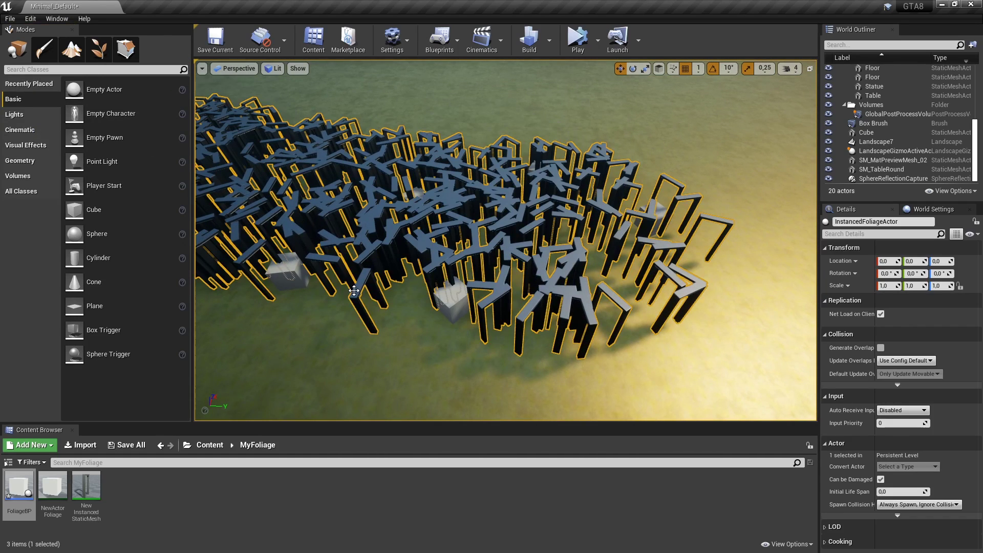
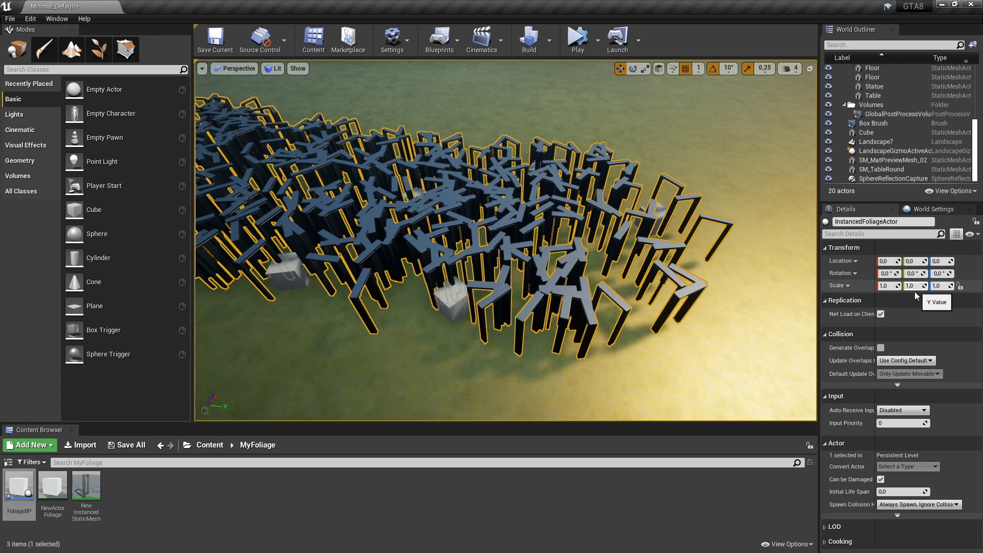
# Step: Select a FoliageBP cube beside the door-frame maze, then run and stop a Play-in-Editor test
pyautogui.click(445, 306)
pyautogui.click(288, 273)
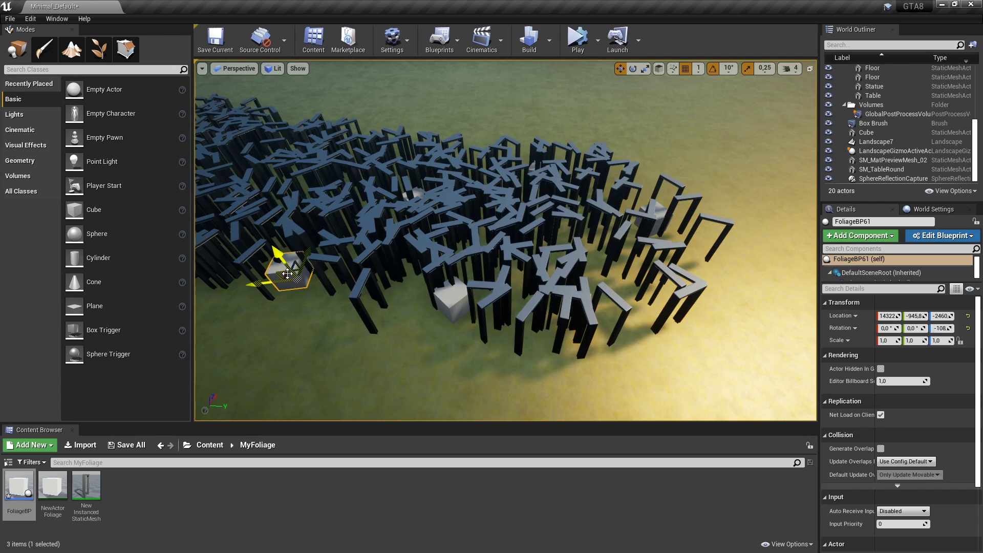
pyautogui.moveTo(386, 294); pyautogui.dragTo(415, 295, button='right')
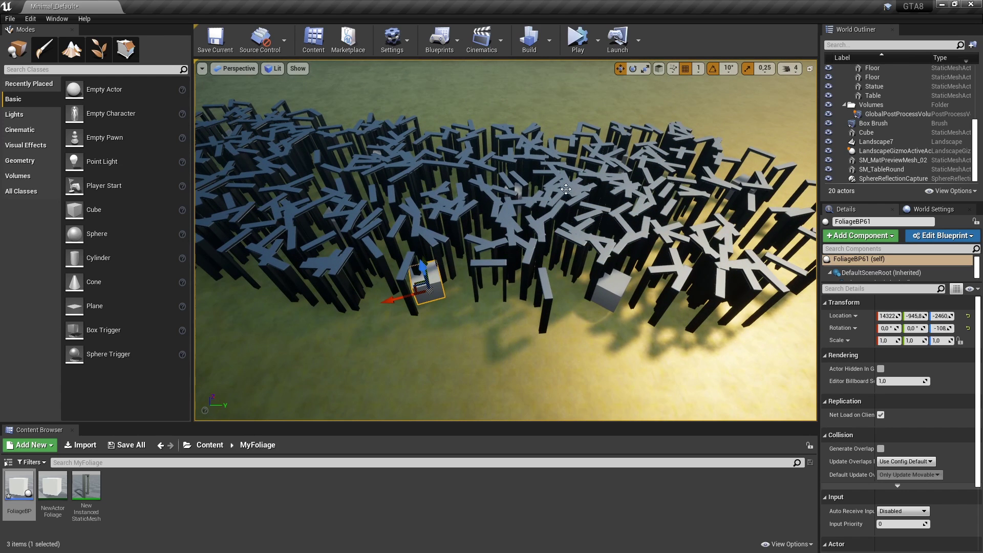
pyautogui.click(578, 38)
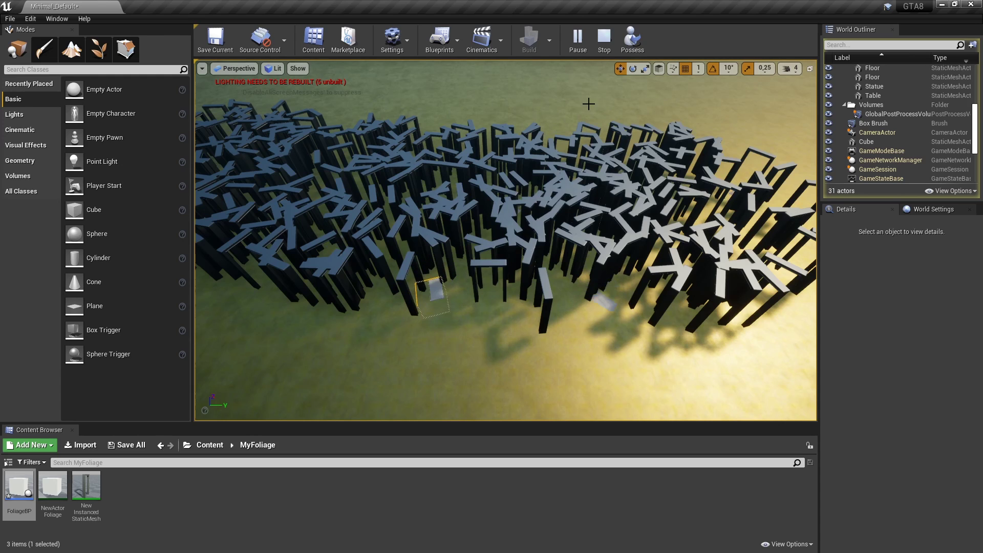
pyautogui.click(604, 38)
# Step: Undo the painted door-frame maze and set SM_DoorFrame's Density / 1Kuu to 1
pyautogui.click(92, 57)
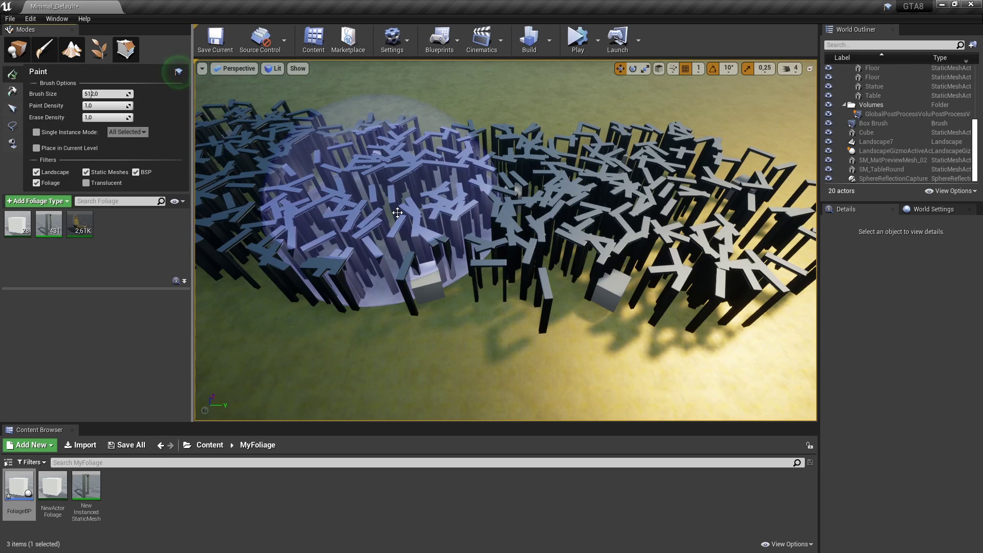
pyautogui.hotkey('ctrl', 'z')
pyautogui.hotkey('ctrl', 'z')
pyautogui.hotkey('ctrl', 'z')
pyautogui.hotkey('ctrl', 'z')
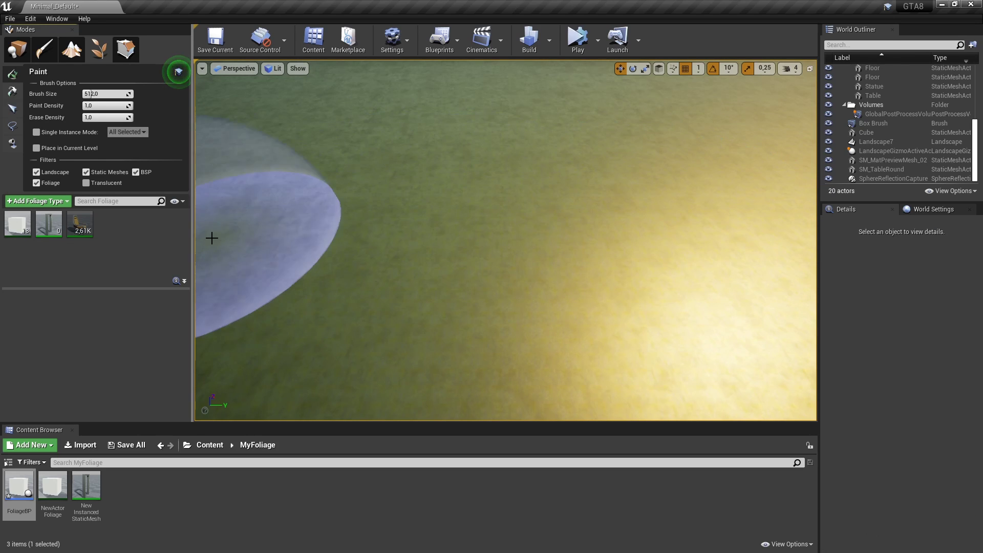
pyautogui.click(59, 234)
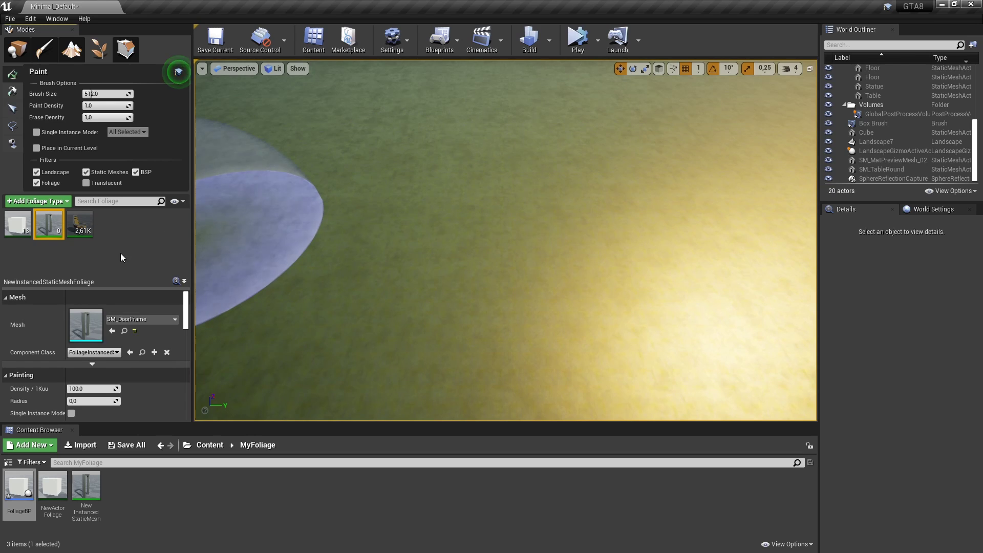
pyautogui.click(96, 389)
pyautogui.write('1')
pyautogui.press('Return')
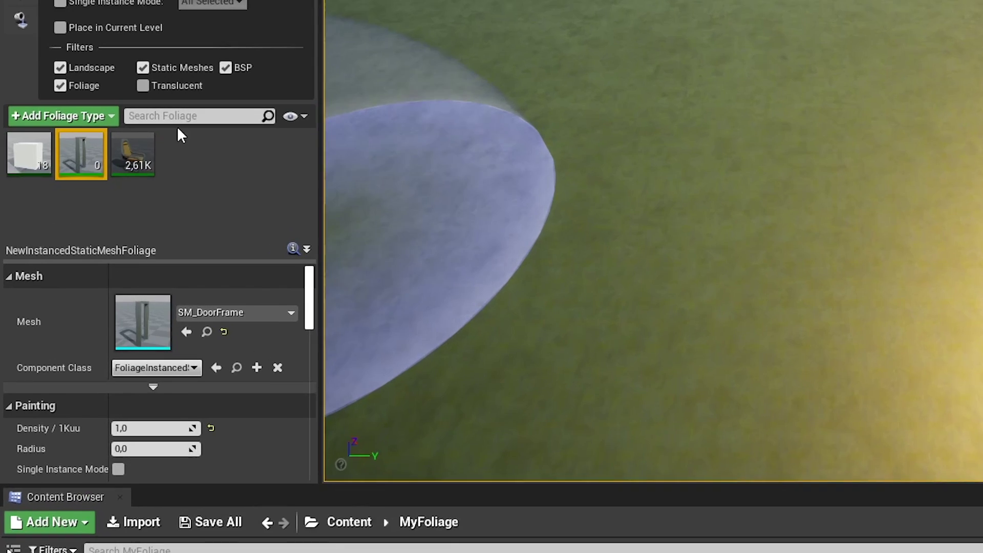
# Step: Search the foliage palette for 'sm', then clear the search
pyautogui.click(179, 119)
pyautogui.write('sm')
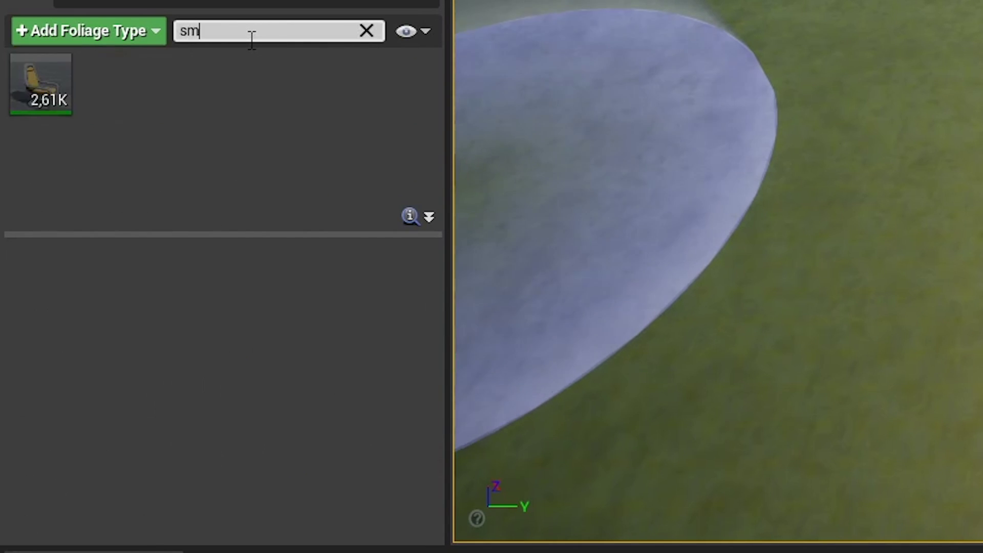
pyautogui.press('BackSpace')
pyautogui.press('BackSpace')
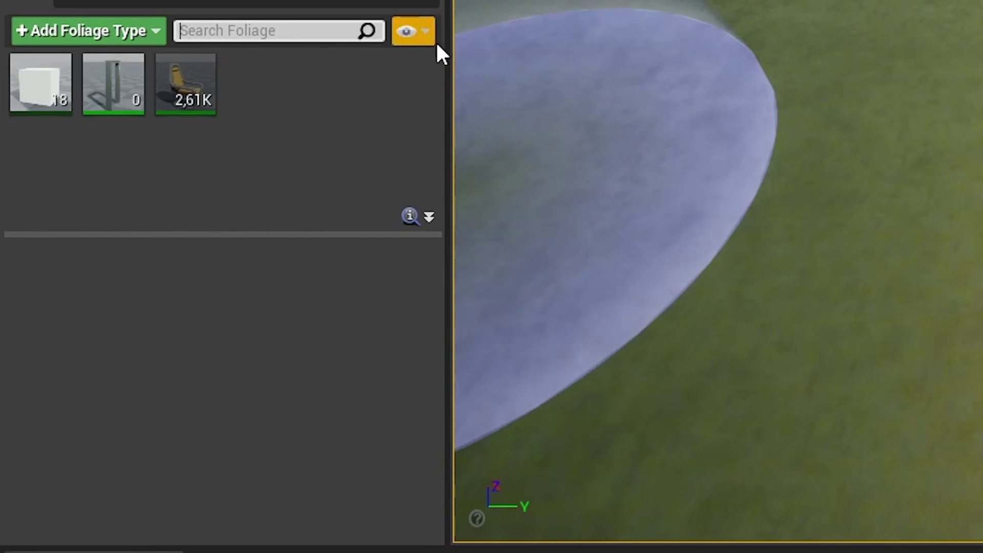
# Step: Enlarge the palette thumbnails with the Scale slider, try List view, then return to Thumbnails
pyautogui.click(430, 41)
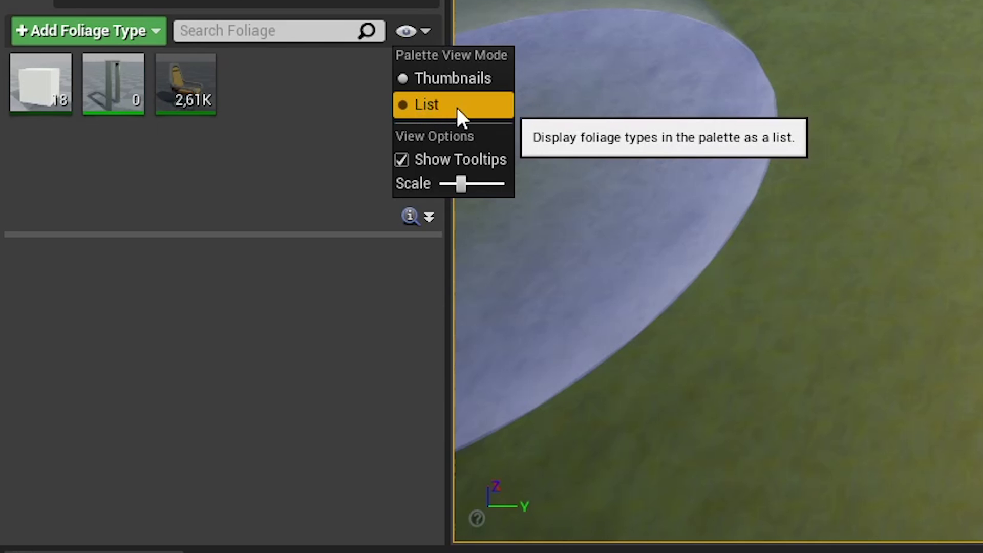
pyautogui.moveTo(459, 184)
pyautogui.mouseDown()
pyautogui.moveTo(474, 183)
pyautogui.moveTo(464, 185)
pyautogui.mouseUp()
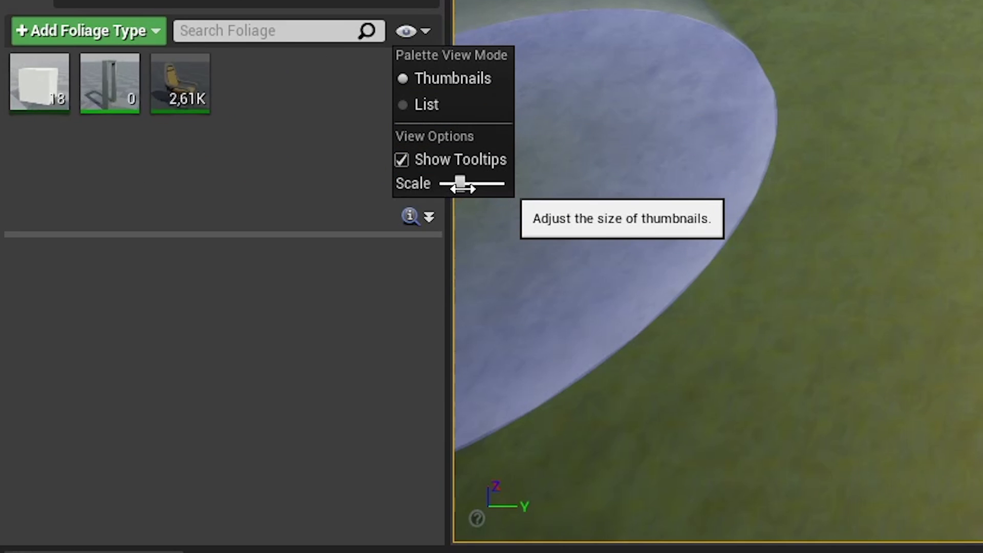
pyautogui.click(433, 107)
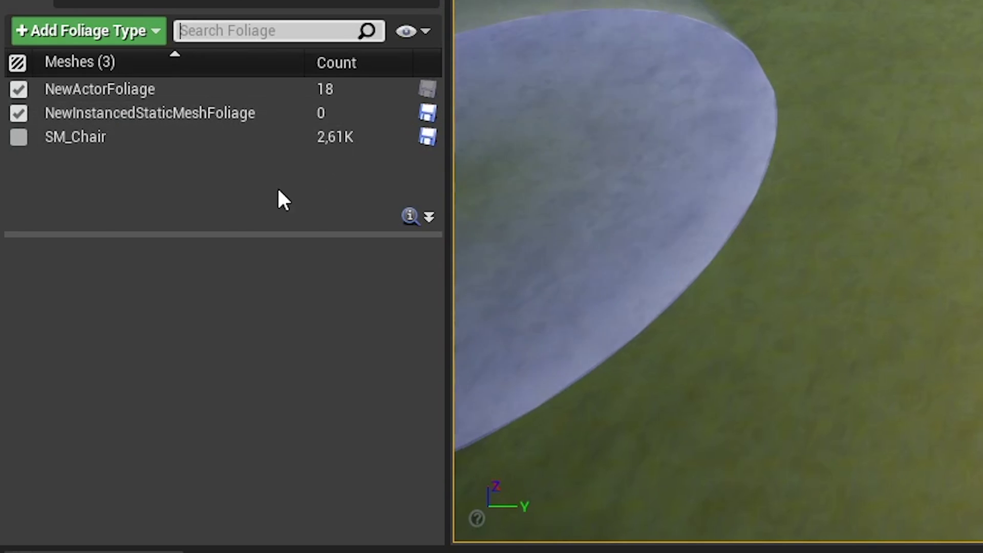
pyautogui.click(414, 34)
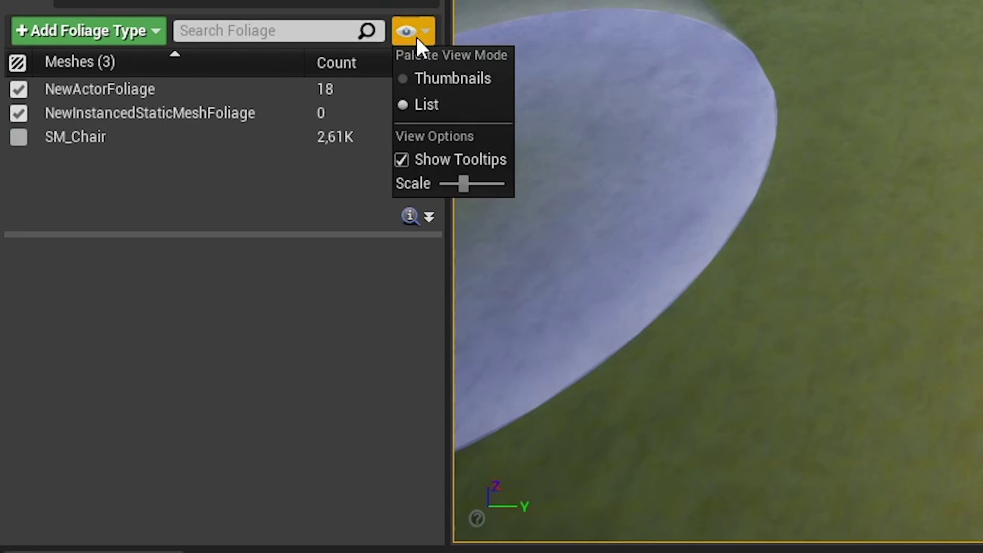
pyautogui.click(408, 82)
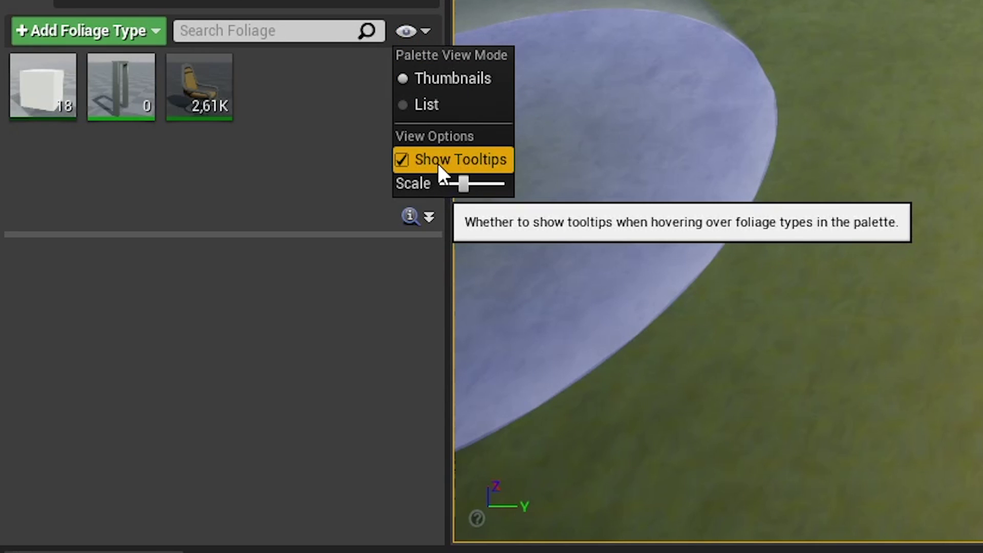
pyautogui.click(339, 134)
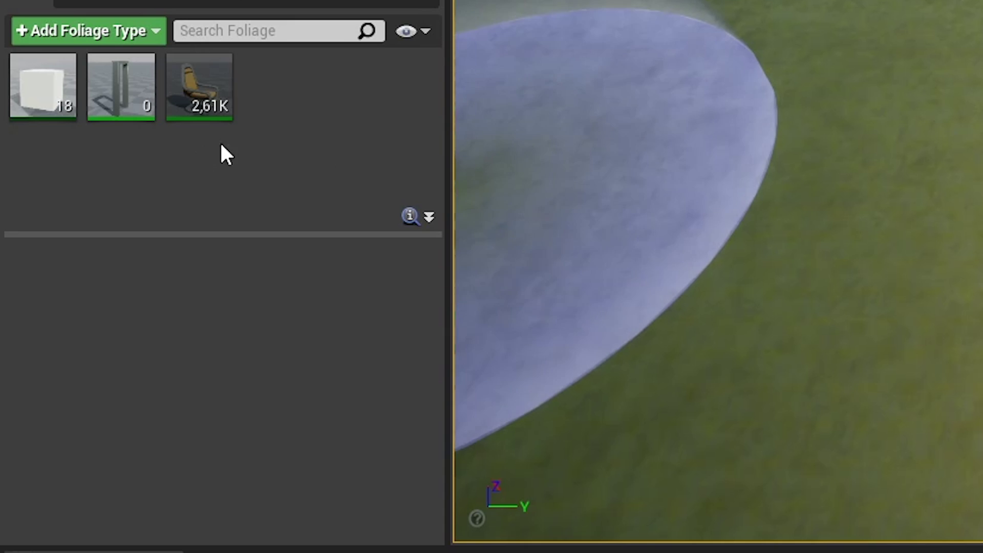
# Step: Paint five sparse door frames across the landscape and bring up the door-frame type's options
pyautogui.moveTo(56, 97)
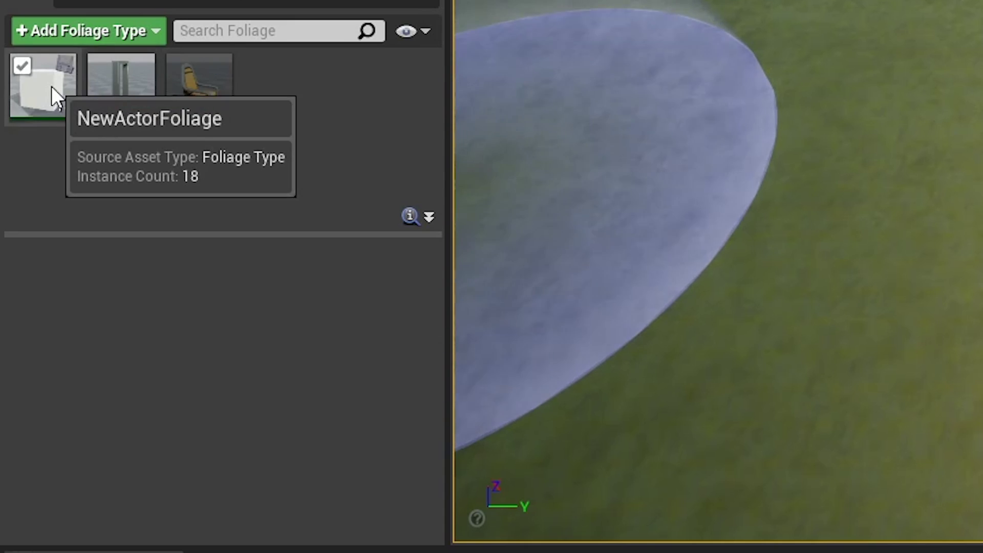
pyautogui.click(119, 102)
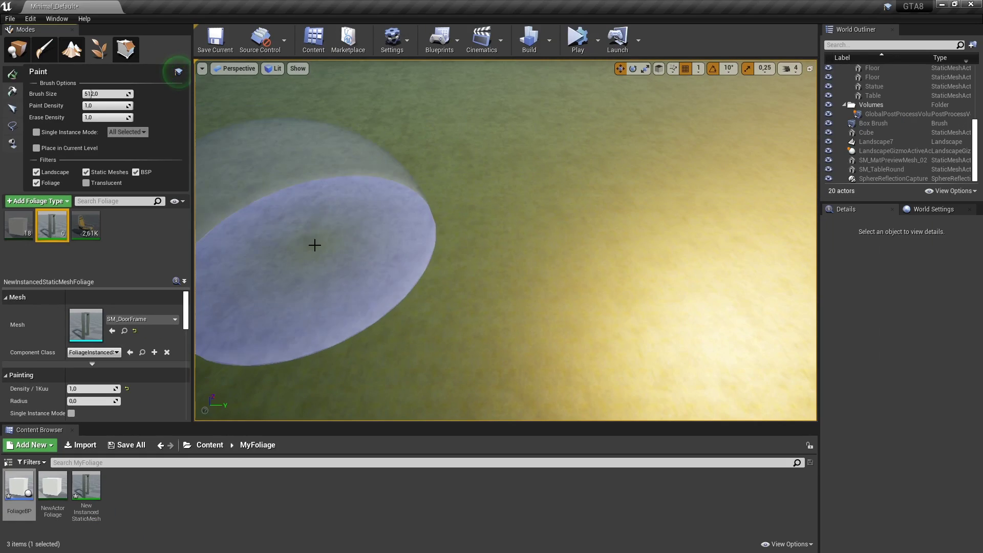
pyautogui.moveTo(313, 244); pyautogui.dragTo(591, 223)
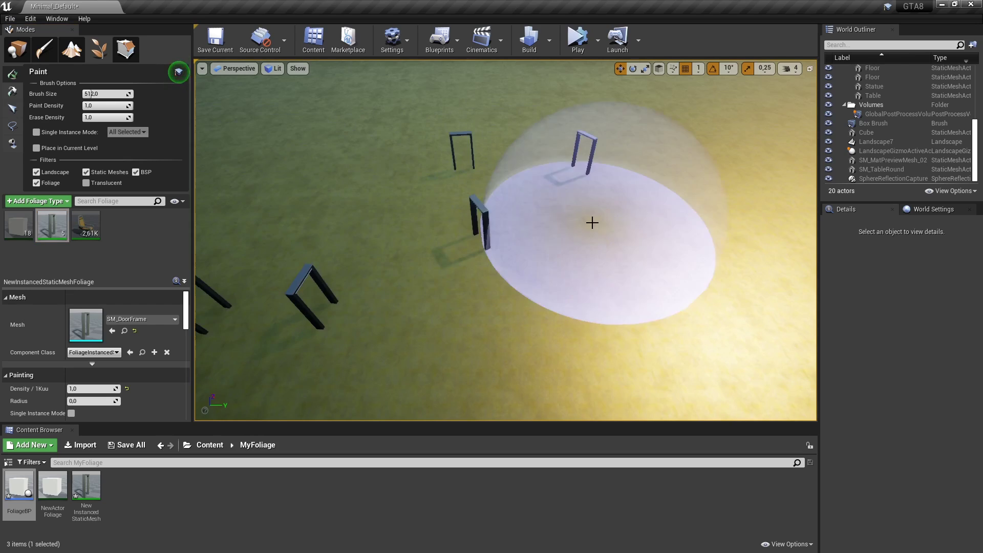
pyautogui.moveTo(615, 235); pyautogui.dragTo(512, 235, button='right')
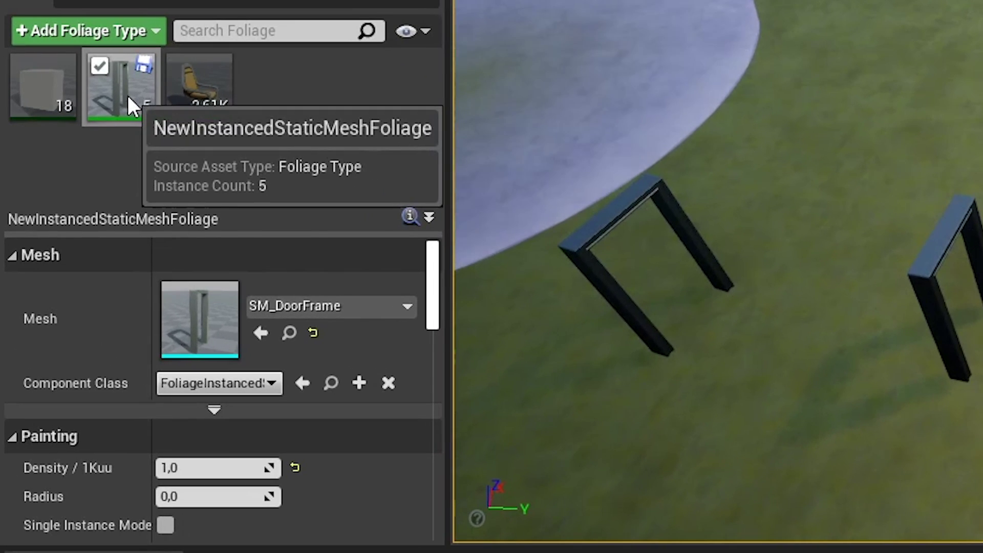
pyautogui.rightClick(64, 214)
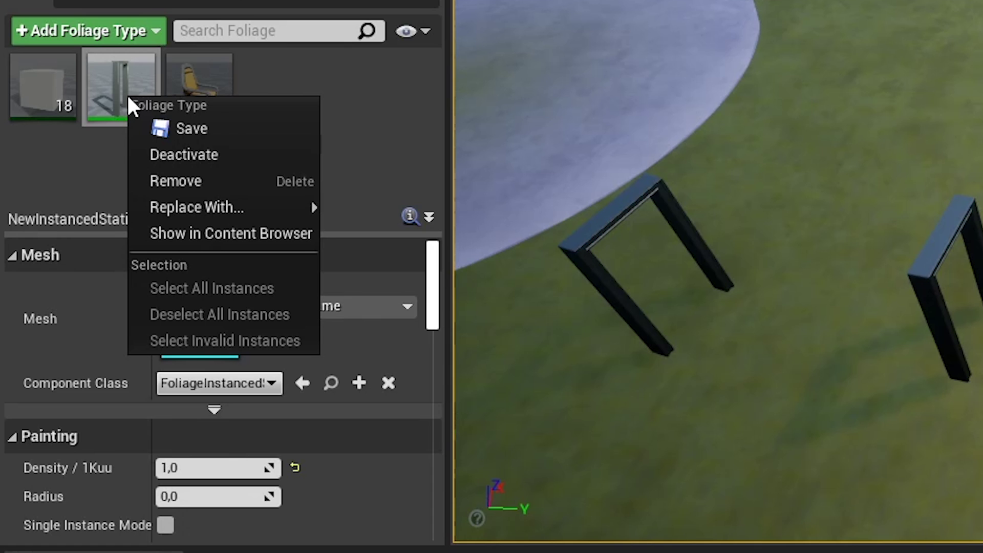
pyautogui.moveTo(146, 74)
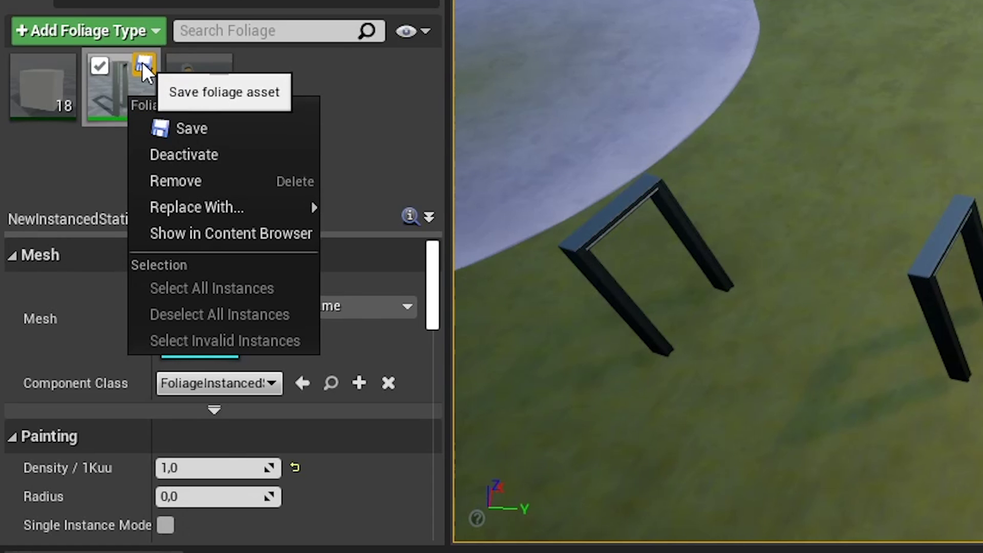
# Step: Deactivate the door-frame foliage type, then activate it again
pyautogui.click(209, 154)
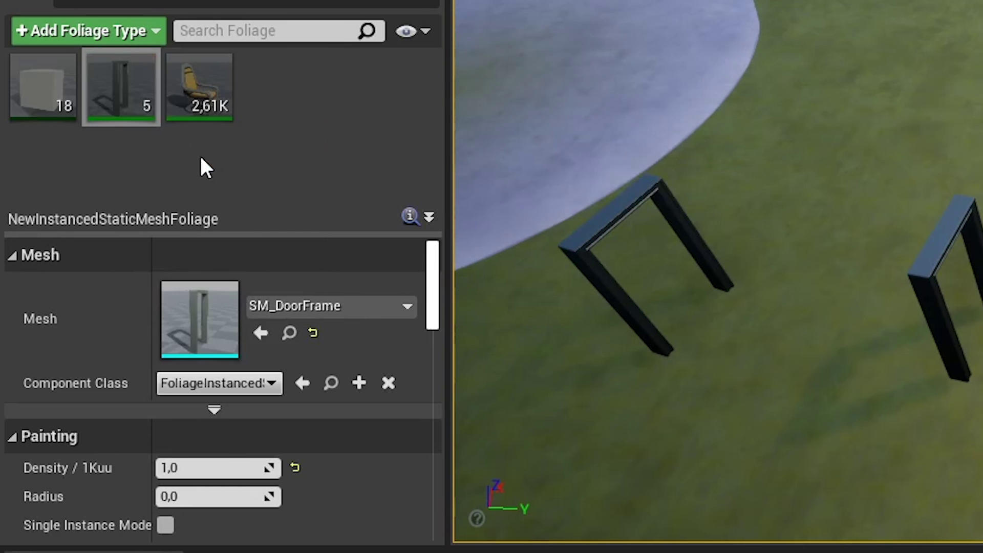
pyautogui.rightClick(145, 109)
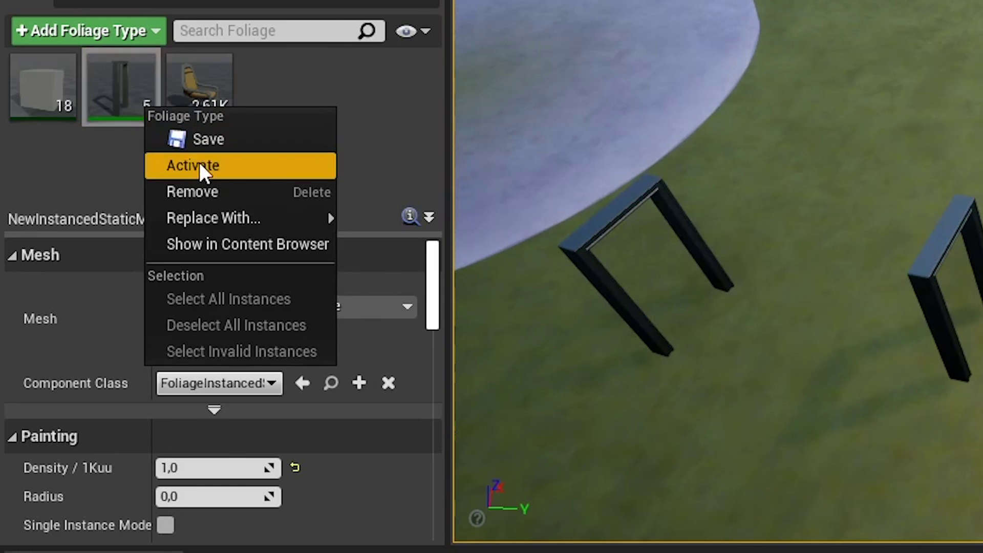
pyautogui.click(198, 165)
# Step: Replace the door-frame type with NewActorFoliage, then undo the replacement with Ctrl+Z
pyautogui.rightClick(123, 94)
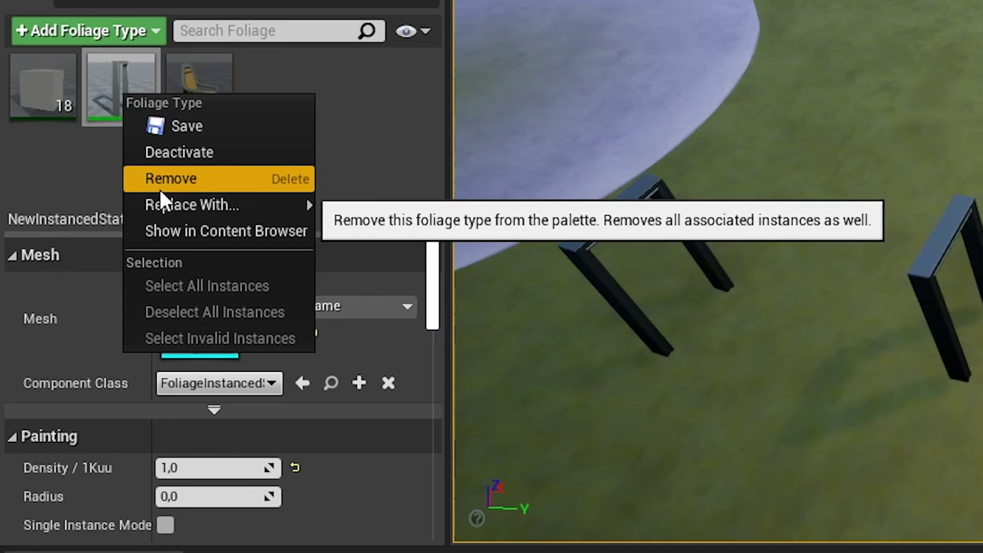
pyautogui.moveTo(235, 203)
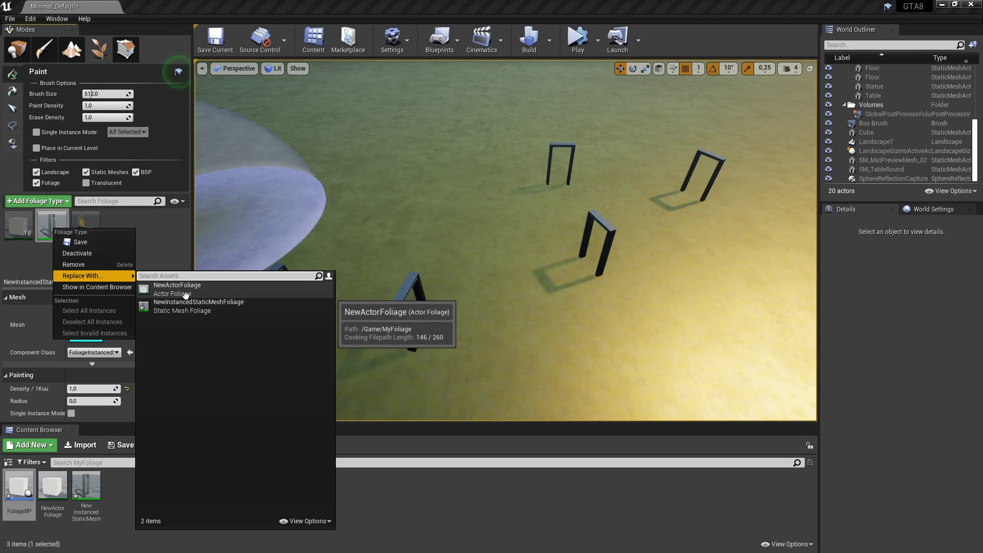
pyautogui.click(185, 296)
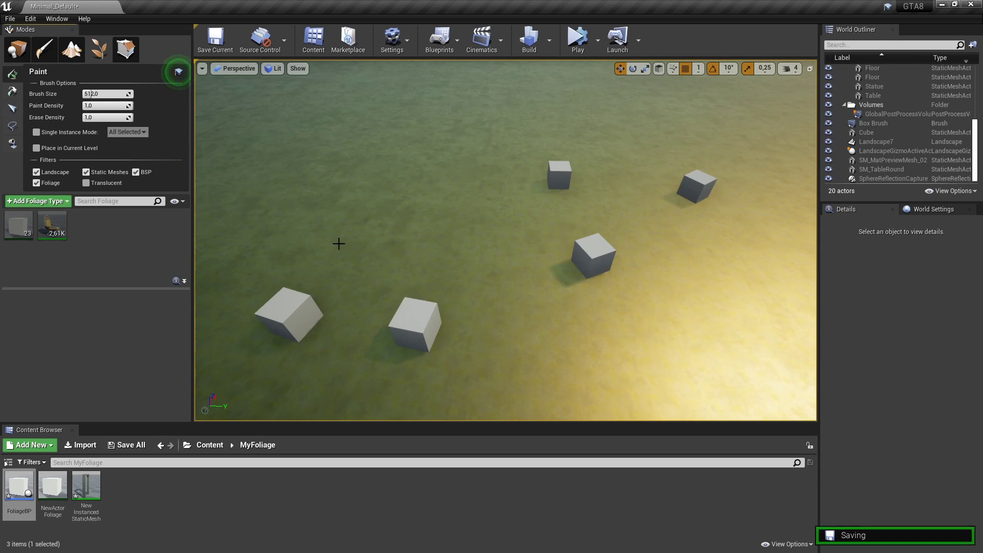
pyautogui.hotkey('ctrl', 'z')
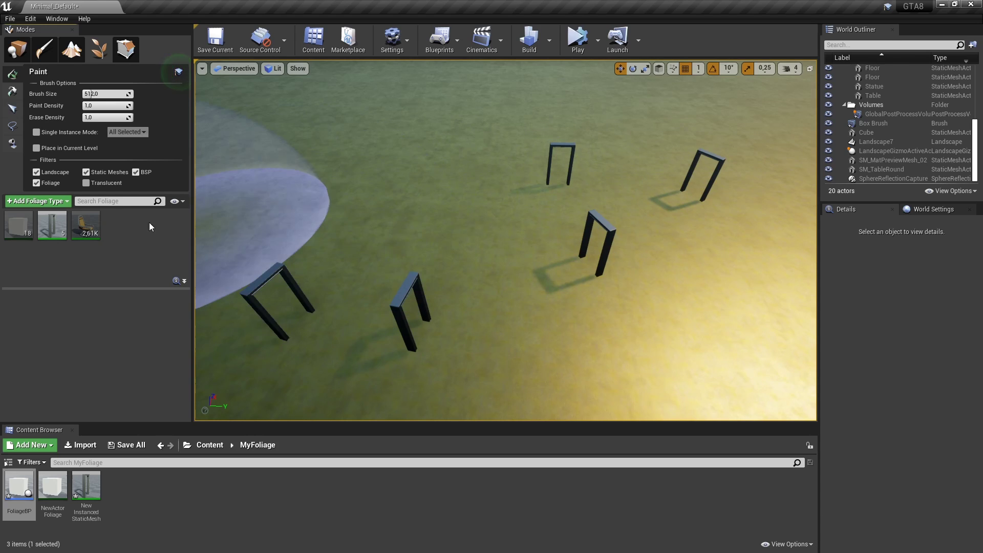
# Step: Show the door-frame foliage type in the Content Browser and open its NewInstancedStaticMeshFoliage asset
pyautogui.rightClick(57, 225)
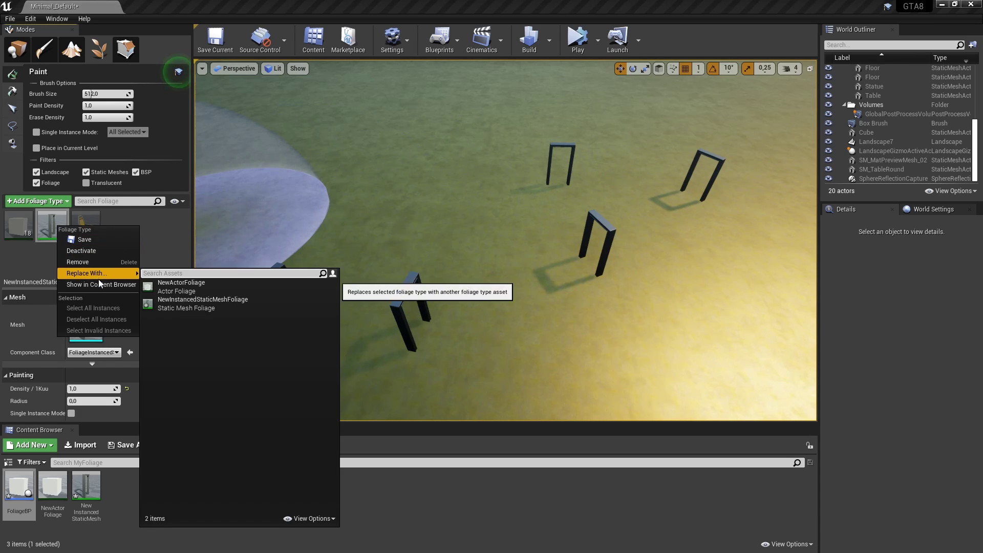
pyautogui.click(99, 283)
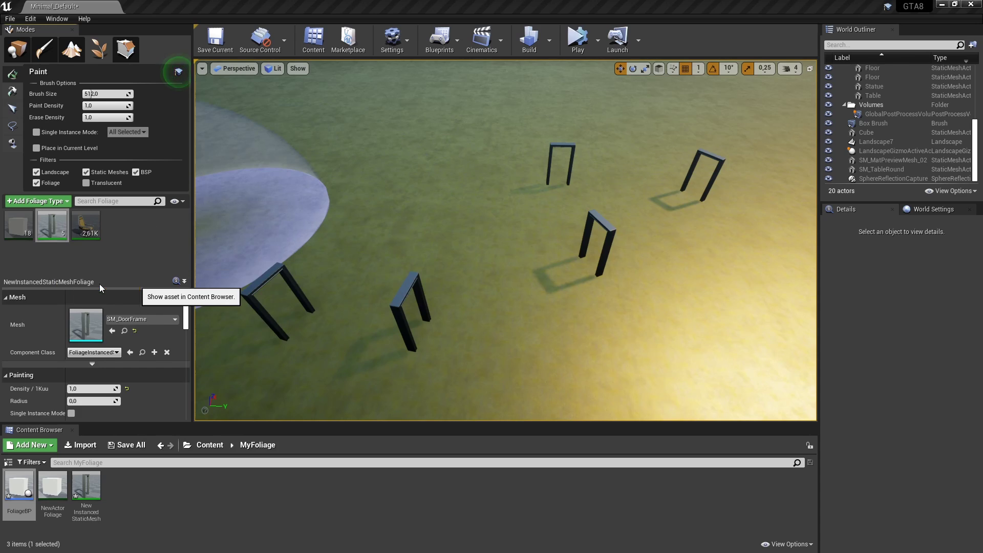
pyautogui.doubleClick(81, 492)
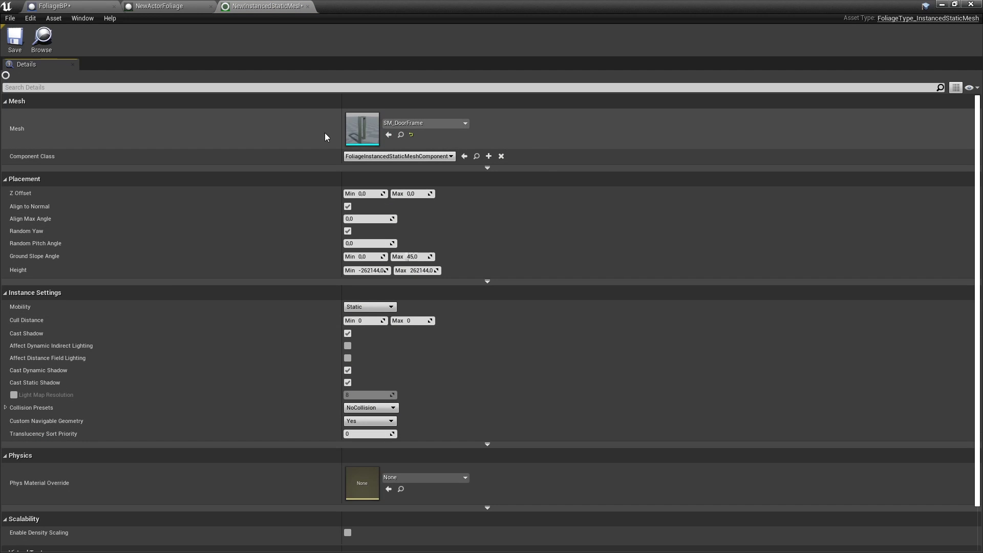
pyautogui.click(941, 4)
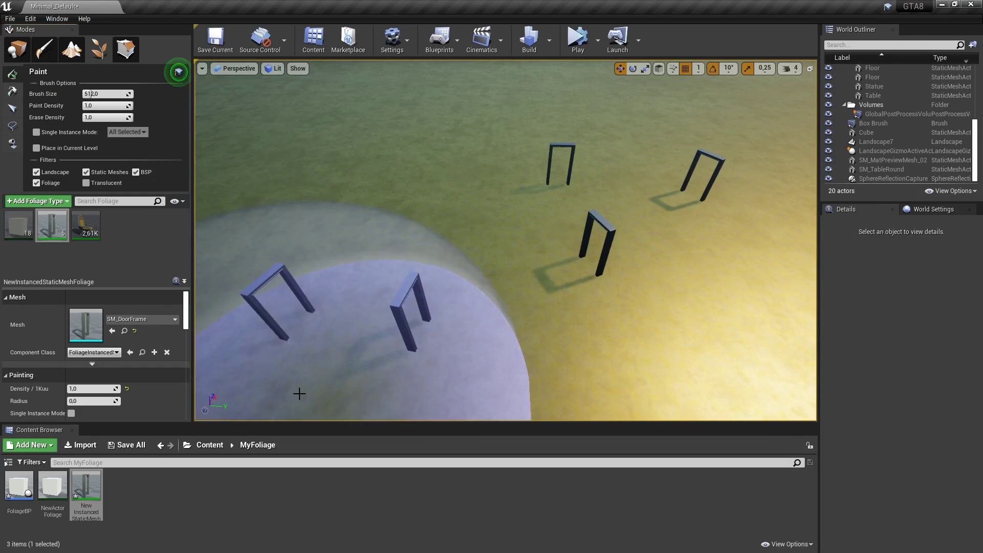
pyautogui.rightClick(54, 231)
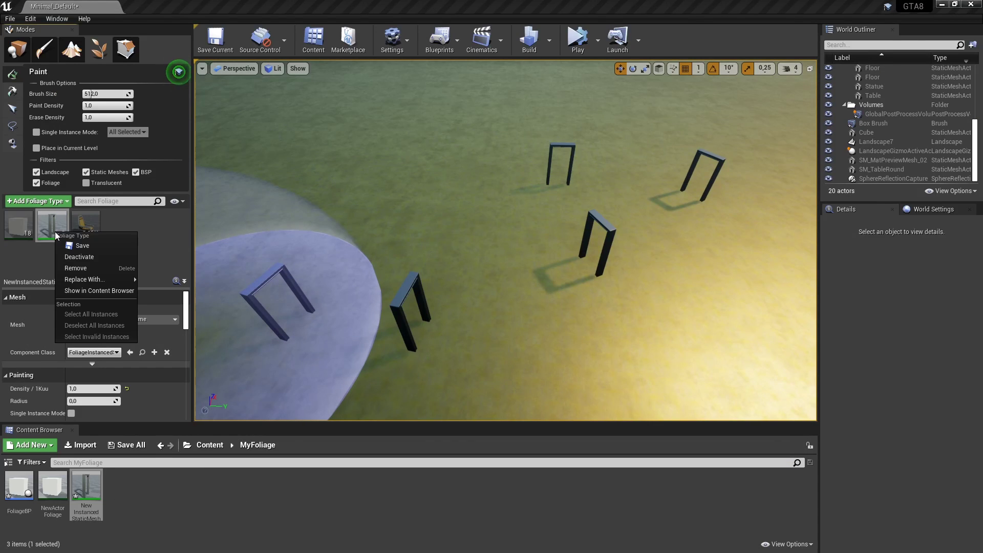
pyautogui.moveTo(85, 279)
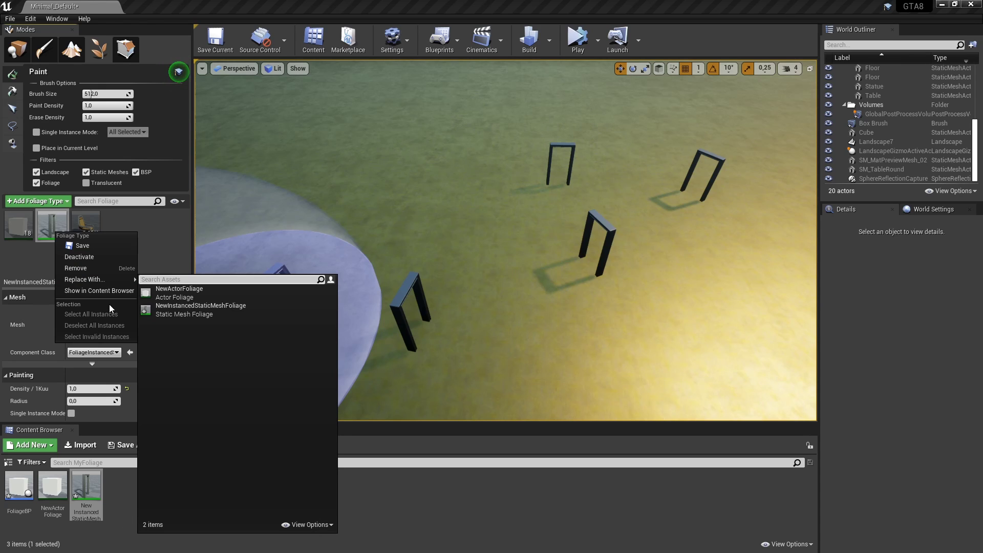
pyautogui.rightClick(19, 223)
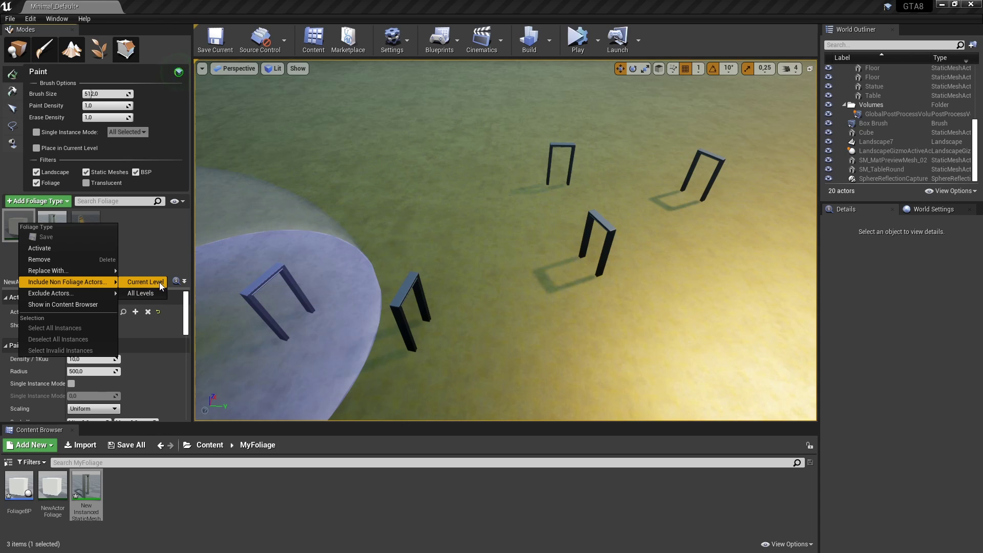
pyautogui.moveTo(109, 294)
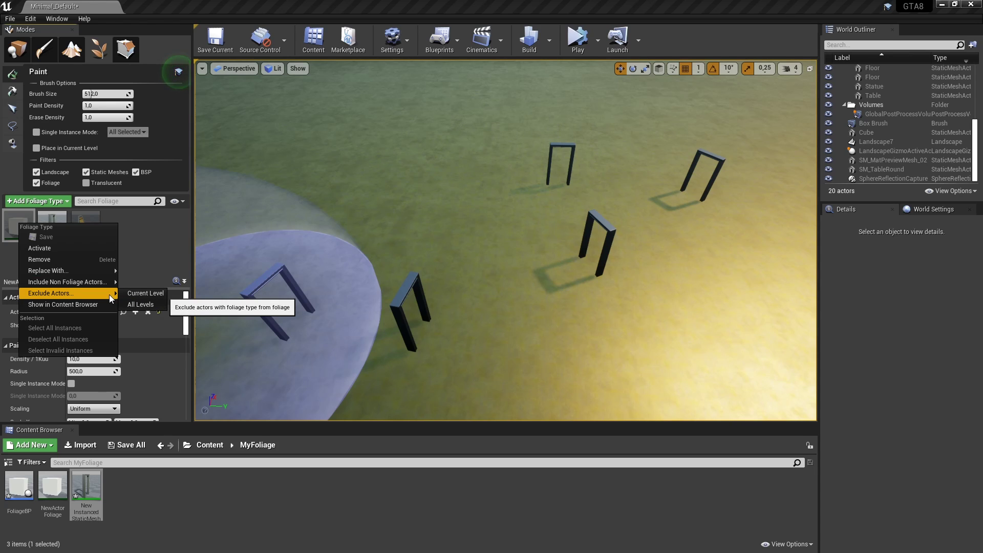
pyautogui.click(142, 287)
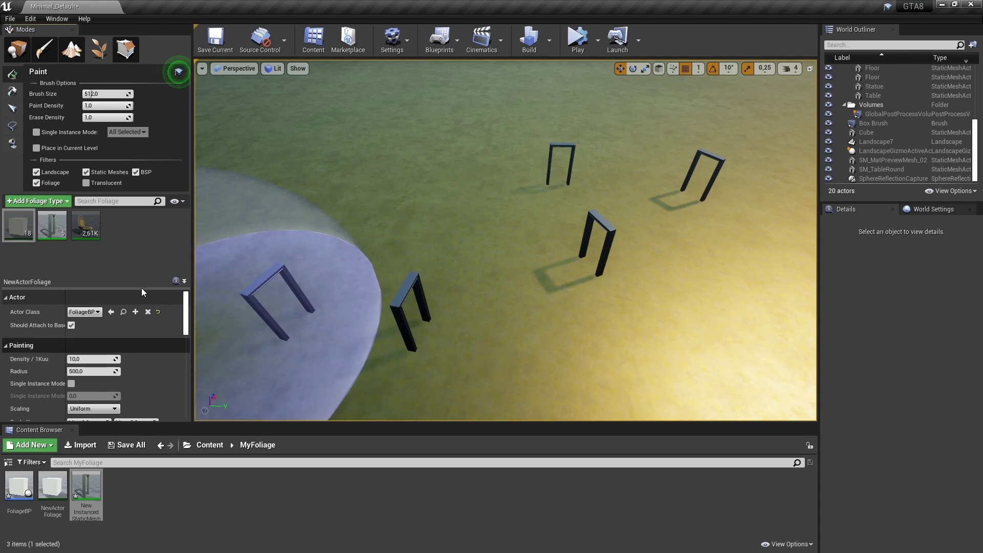
pyautogui.click(125, 241)
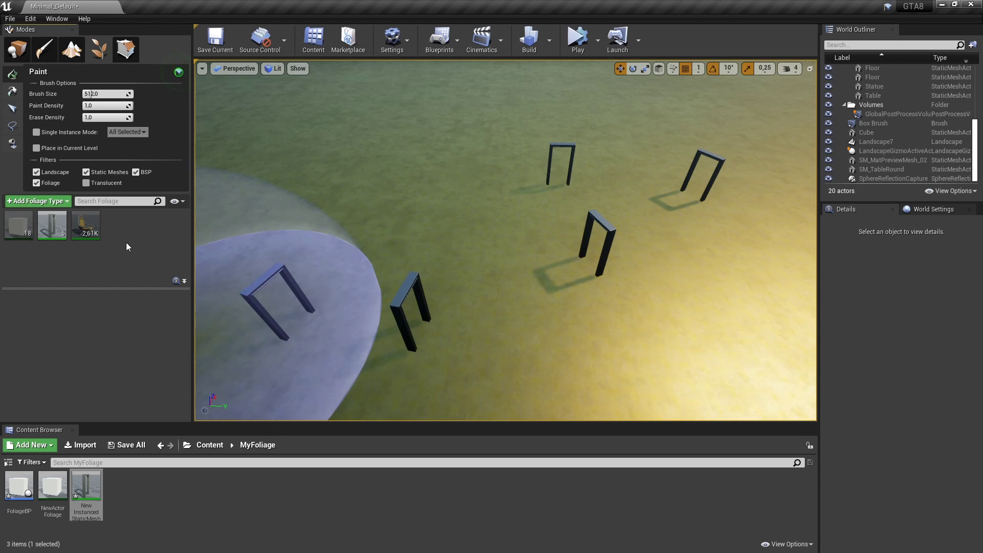
# Step: Open FoliageBP's Event Graph and paste two SetRelativeRotation copies stacked beneath the original
pyautogui.doubleClick(23, 484)
pyautogui.click(336, 64)
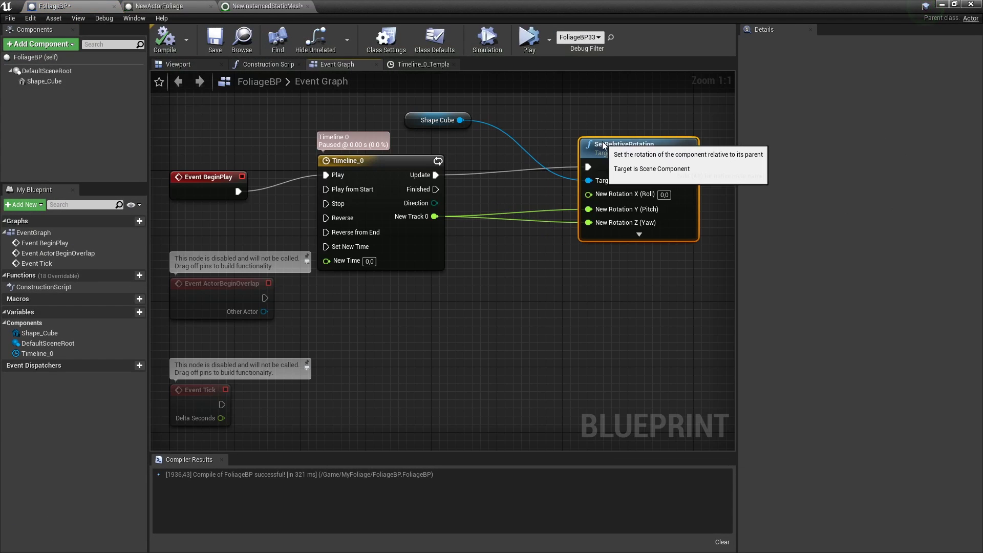
pyautogui.moveTo(610, 110); pyautogui.dragTo(548, 192)
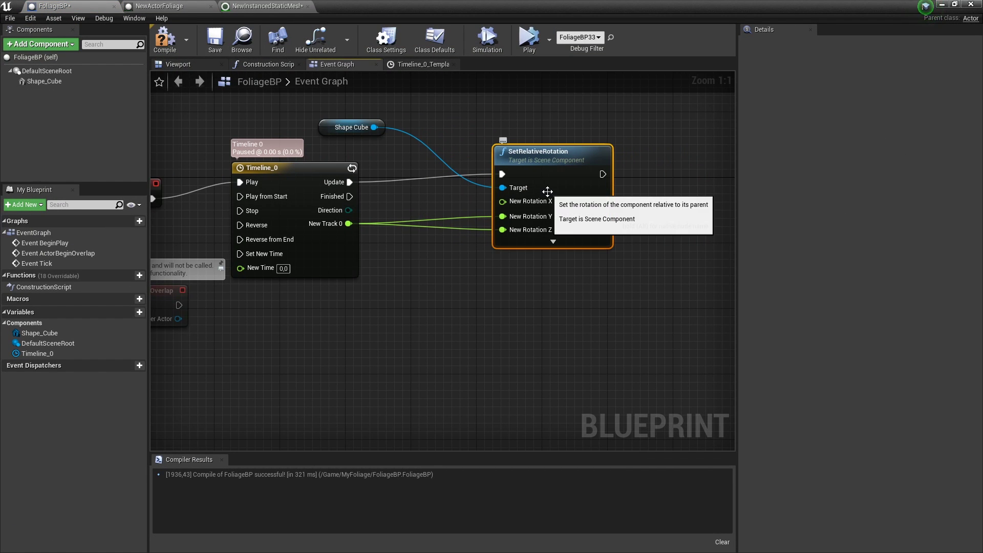
pyautogui.hotkey('ctrl', 'c')
pyautogui.hotkey('ctrl', 'v')
pyautogui.hotkey('ctrl', 'v')
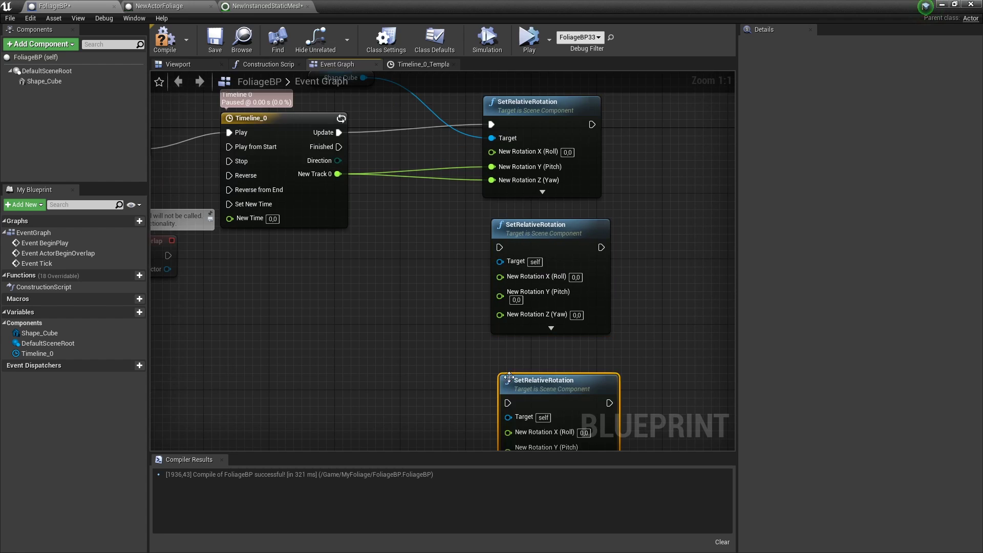
pyautogui.moveTo(508, 377); pyautogui.dragTo(498, 350)
pyautogui.moveTo(517, 225); pyautogui.dragTo(509, 217)
pyautogui.moveTo(505, 353); pyautogui.dragTo(499, 340)
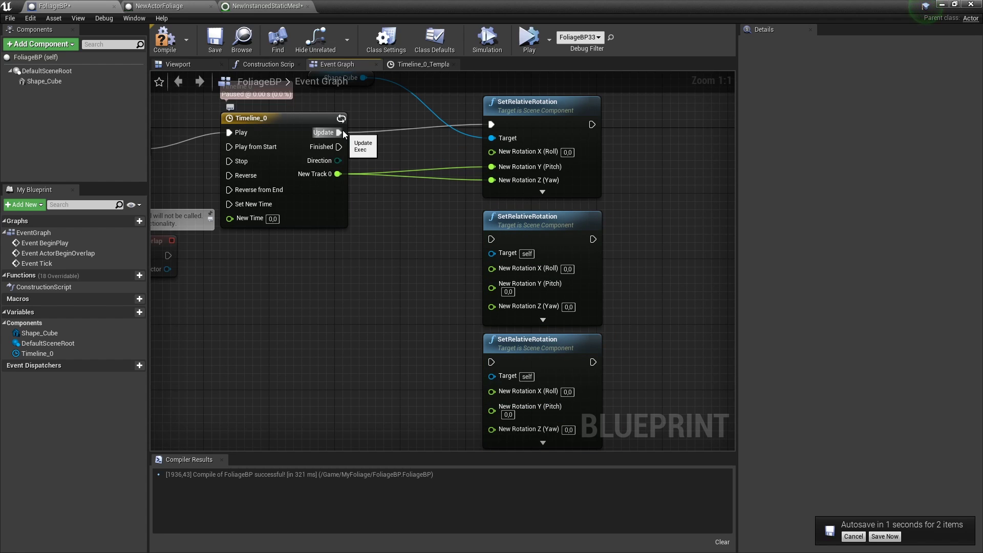
pyautogui.moveTo(342, 130); pyautogui.dragTo(397, 232)
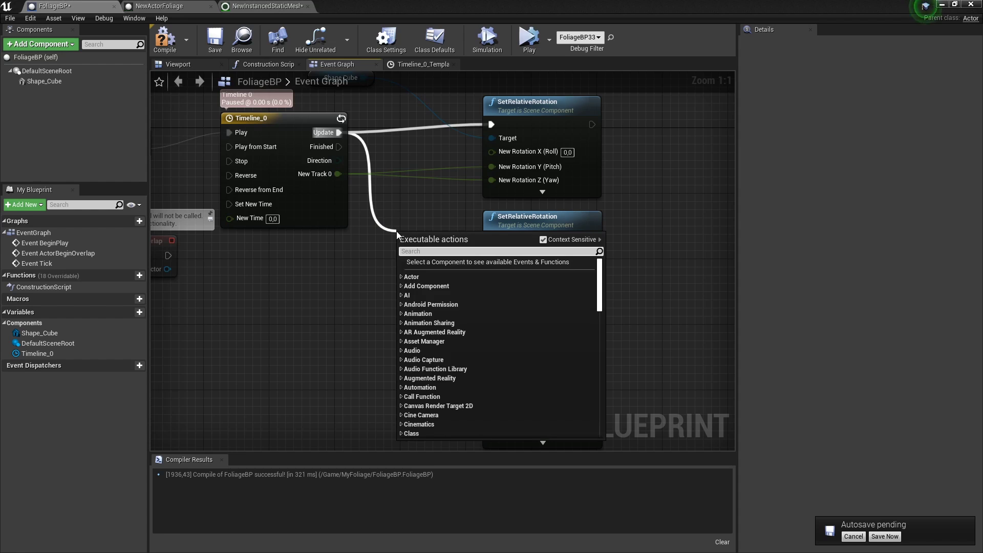
# Step: Add a Switch on Int node from the timeline's Update and shift the three rotation nodes right
pyautogui.write('switch on int')
pyautogui.press('Return')
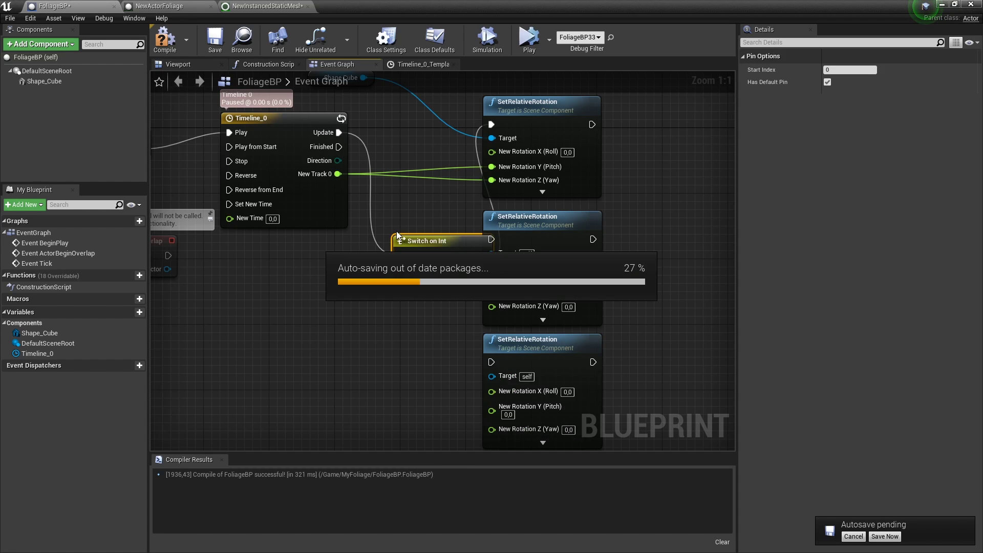
pyautogui.scroll(-3, 397, 236)
pyautogui.moveTo(614, 374); pyautogui.dragTo(563, 103)
pyautogui.moveTo(599, 308); pyautogui.dragTo(681, 307)
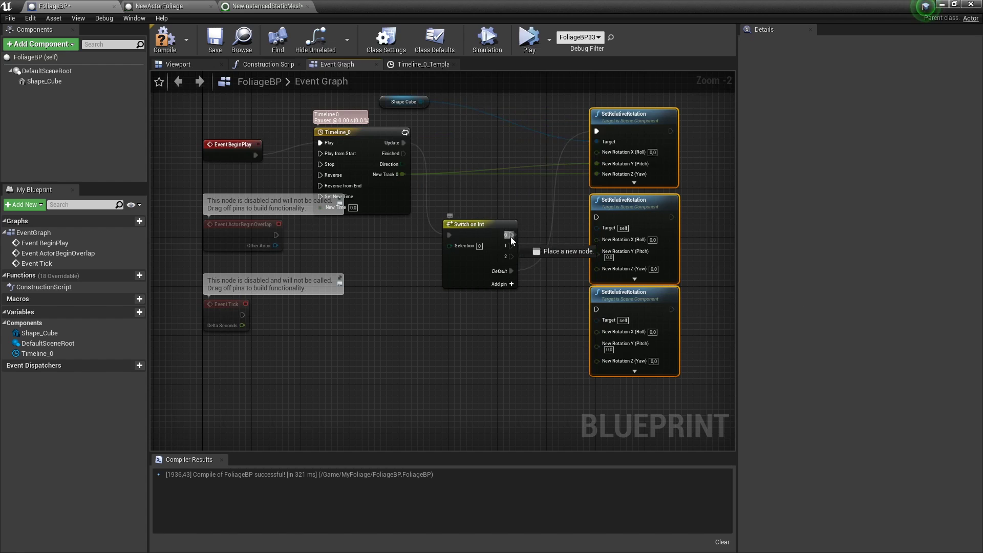
# Step: Wire switch outputs and Shape Cube targets to the rotation nodes, driving Roll from New Track 0
pyautogui.moveTo(511, 246)
pyautogui.mouseDown()
pyautogui.moveTo(595, 228)
pyautogui.moveTo(597, 217)
pyautogui.moveTo(596, 309)
pyautogui.mouseUp()
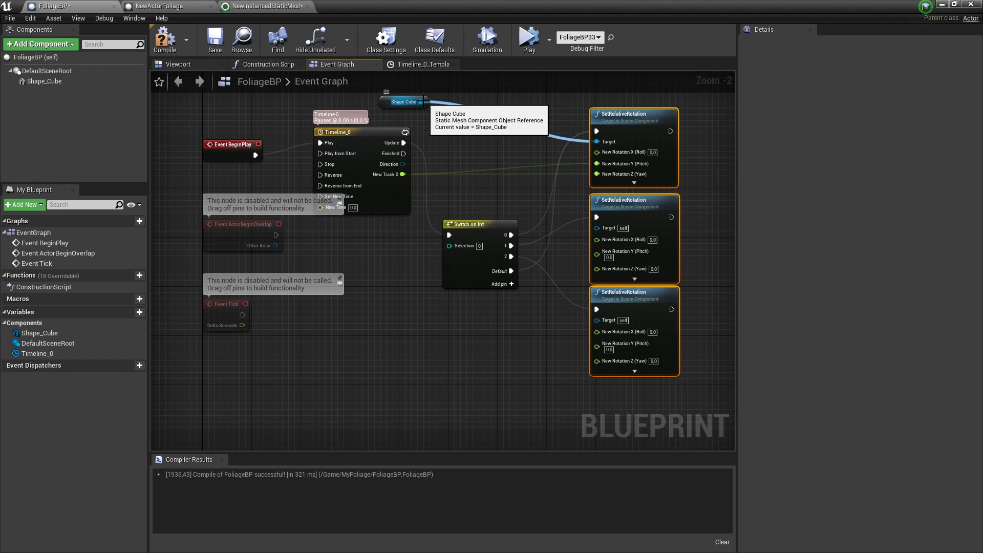
pyautogui.moveTo(421, 101); pyautogui.dragTo(596, 227)
pyautogui.moveTo(420, 102); pyautogui.dragTo(535, 259)
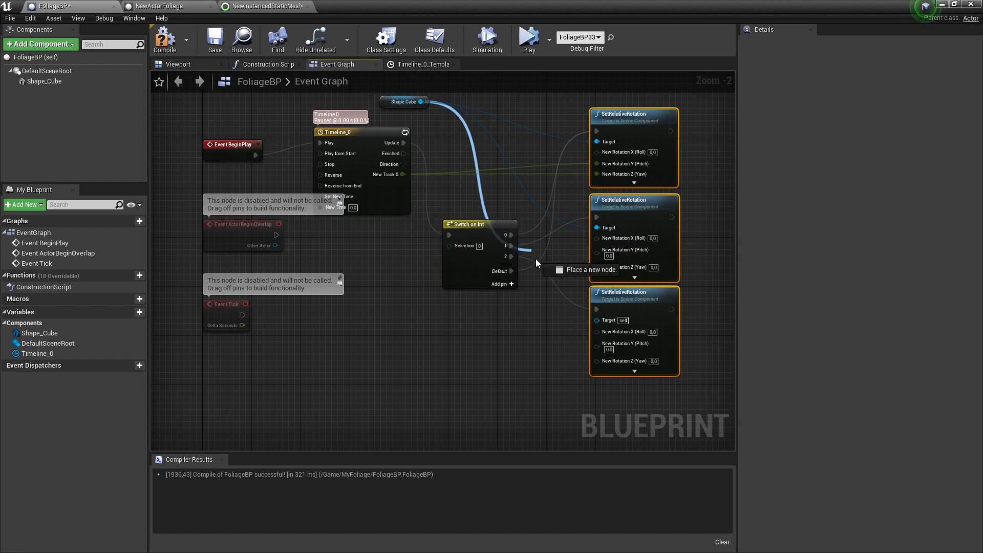
pyautogui.moveTo(598, 321); pyautogui.dragTo(598, 320)
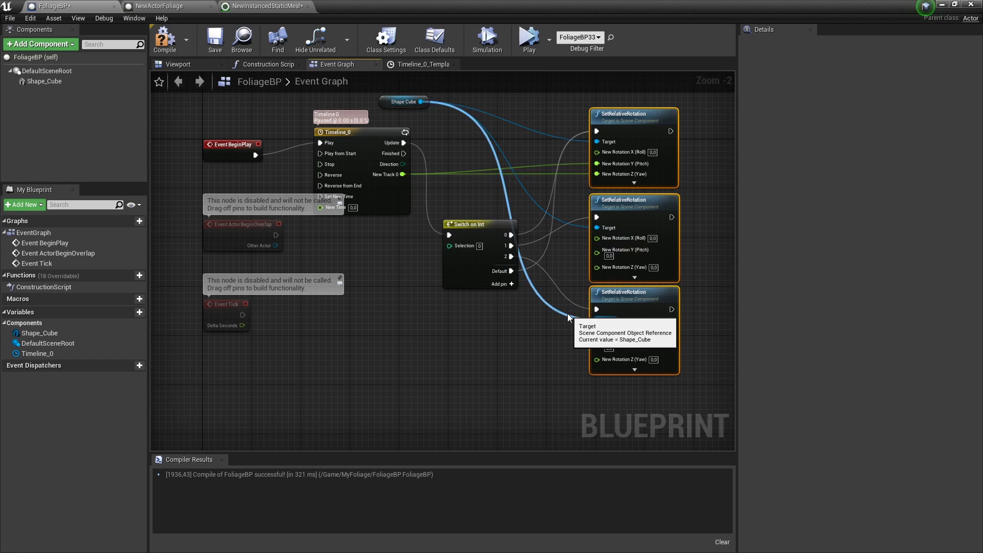
pyautogui.rightClick(596, 175)
pyautogui.click(645, 198)
pyautogui.rightClick(597, 164)
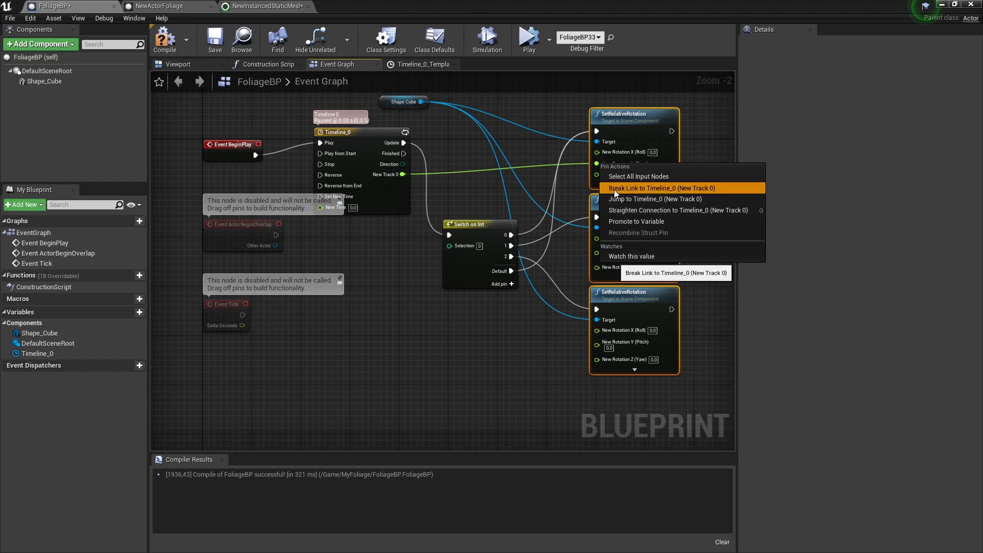
pyautogui.click(613, 188)
pyautogui.moveTo(403, 175)
pyautogui.mouseDown()
pyautogui.moveTo(596, 152)
pyautogui.moveTo(432, 191)
pyautogui.moveTo(597, 250)
pyautogui.moveTo(596, 359)
pyautogui.mouseUp()
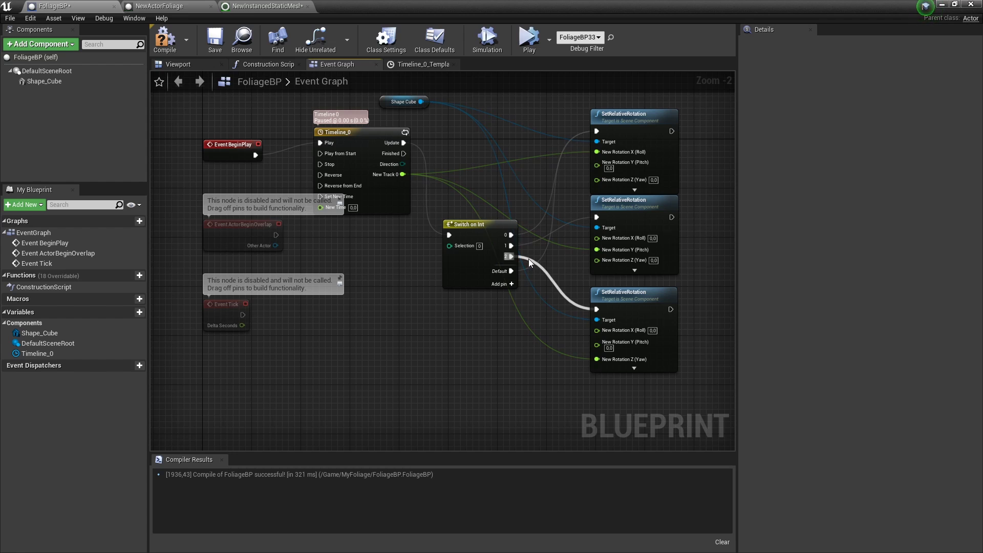
# Step: Feed a Random Integer in Range (Max 2) into the switch Selection and compile
pyautogui.rightClick(422, 257)
pyautogui.write('ran')
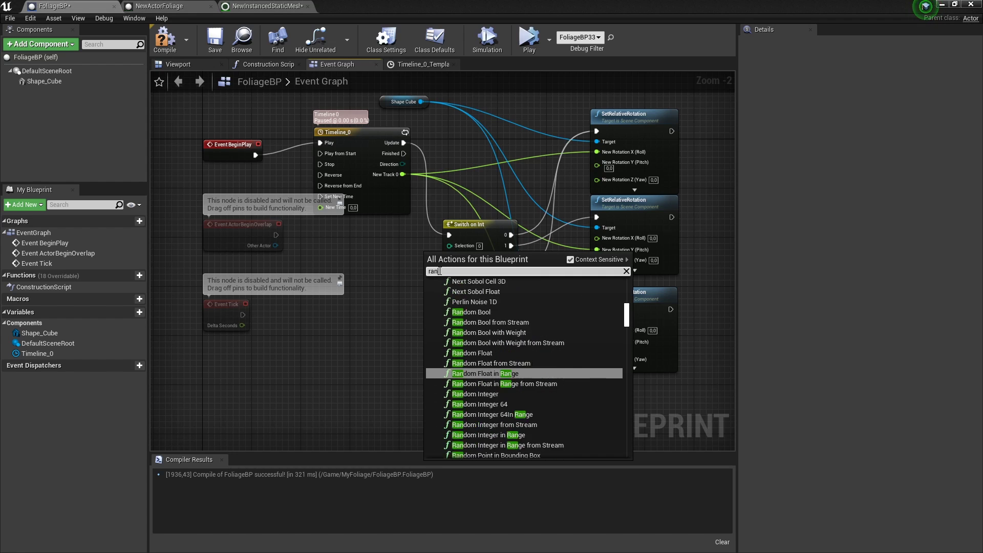
pyautogui.write('dom in')
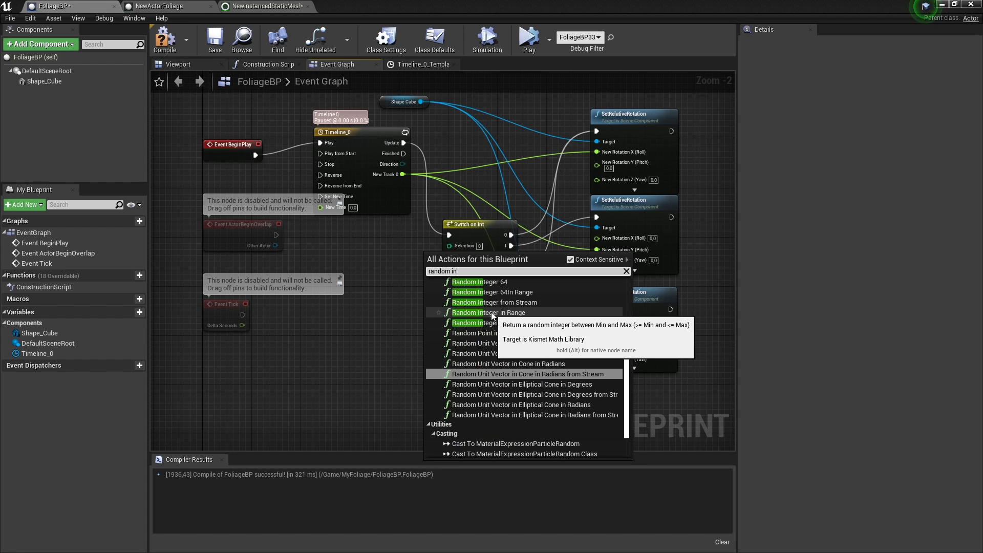
pyautogui.click(491, 313)
pyautogui.moveTo(442, 283); pyautogui.dragTo(435, 319)
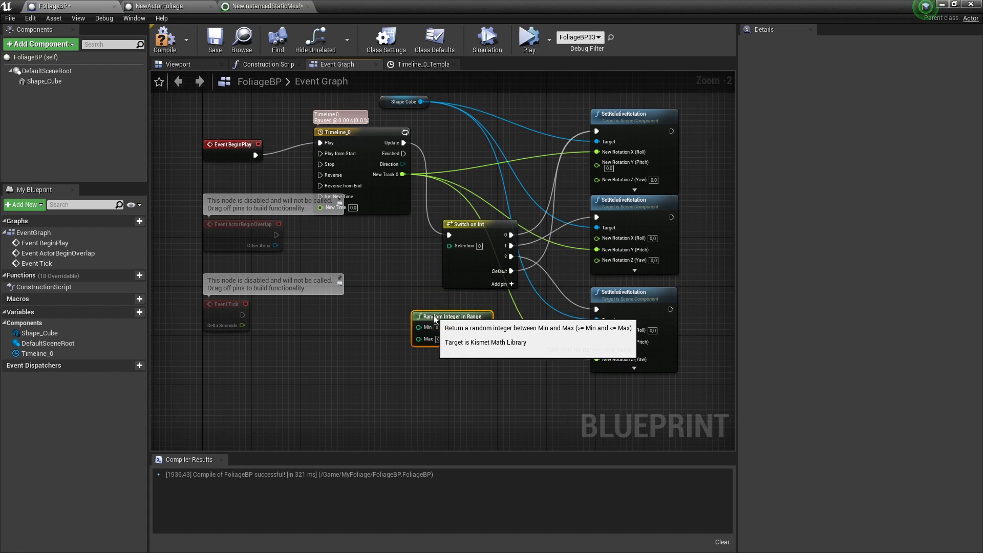
pyautogui.scroll(2, 510, 227)
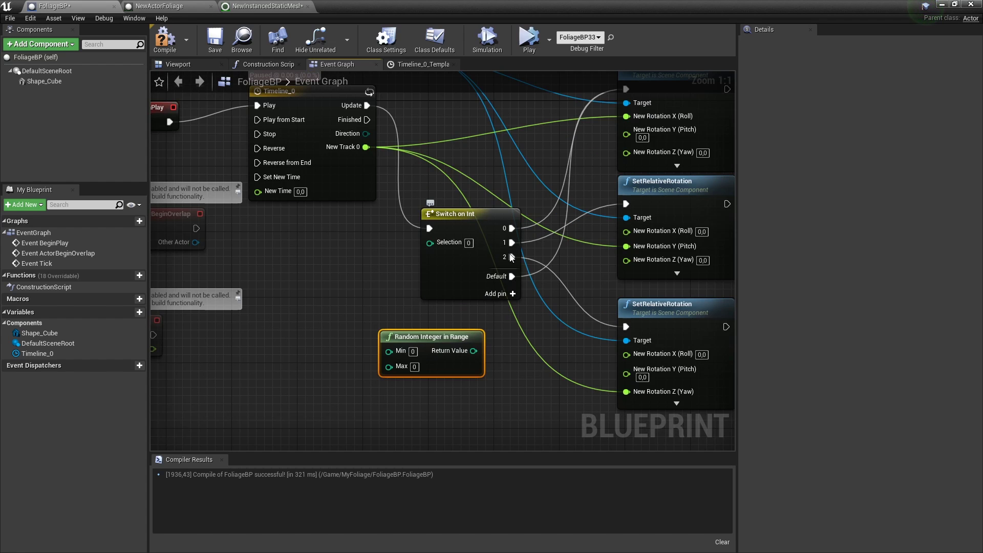
pyautogui.click(414, 367)
pyautogui.write('2')
pyautogui.moveTo(415, 376); pyautogui.dragTo(292, 310)
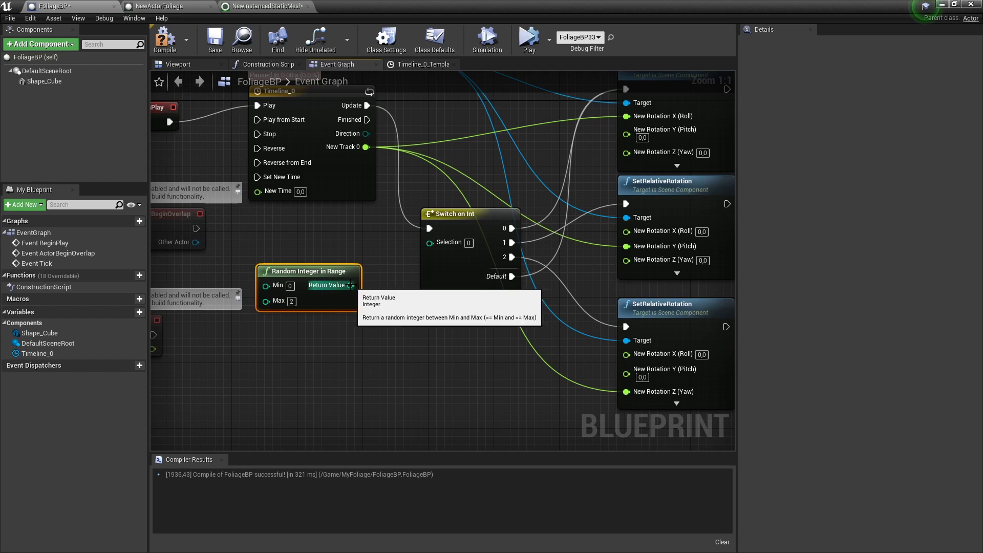
pyautogui.moveTo(349, 285); pyautogui.dragTo(429, 242)
pyautogui.scroll(-3, 461, 318)
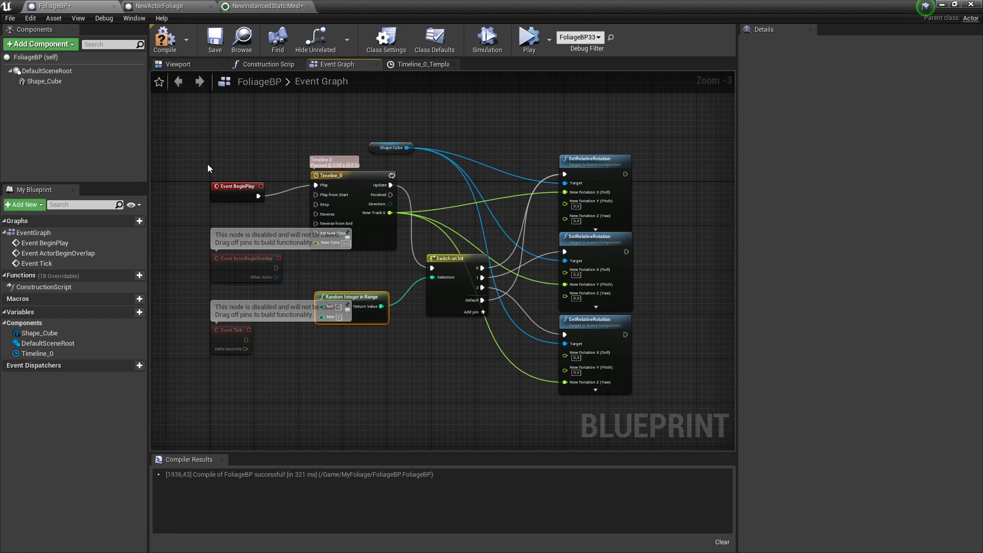
pyautogui.click(164, 39)
# Step: Paint FoliageBP cubes across the landscape, then go fullscreen and simulate so they tumble
pyautogui.click(941, 4)
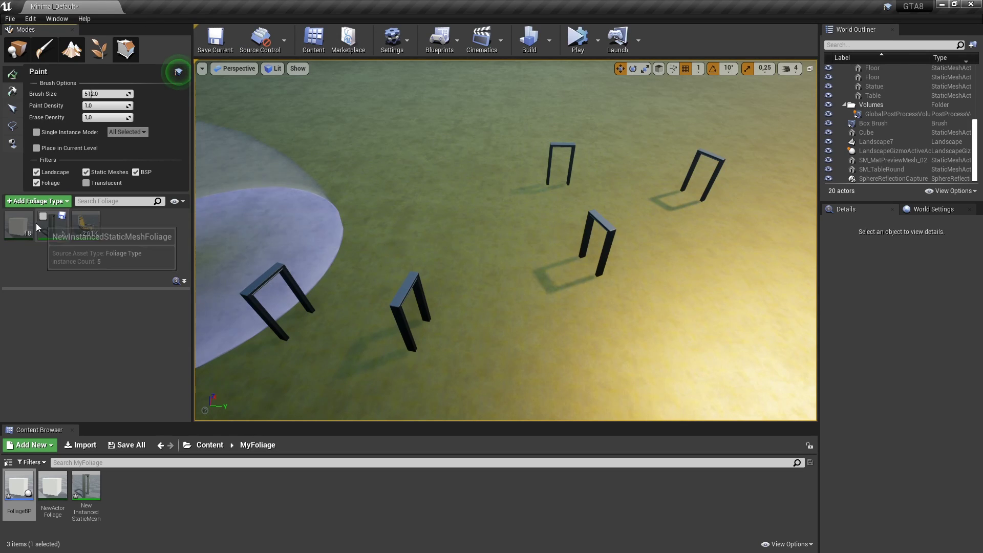
pyautogui.moveTo(237, 204)
pyautogui.mouseDown(button='right')
pyautogui.moveTo(239, 169)
pyautogui.moveTo(370, 235)
pyautogui.mouseUp(button='right')
pyautogui.moveTo(371, 235)
pyautogui.mouseDown()
pyautogui.moveTo(575, 277)
pyautogui.moveTo(357, 163)
pyautogui.mouseUp()
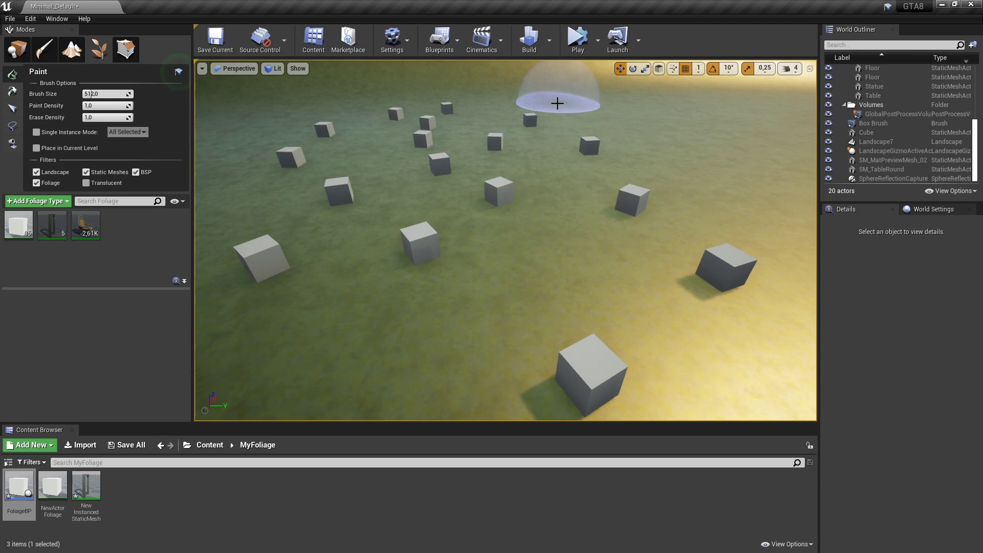
pyautogui.press('F11')
pyautogui.hotkey('alt', 's')
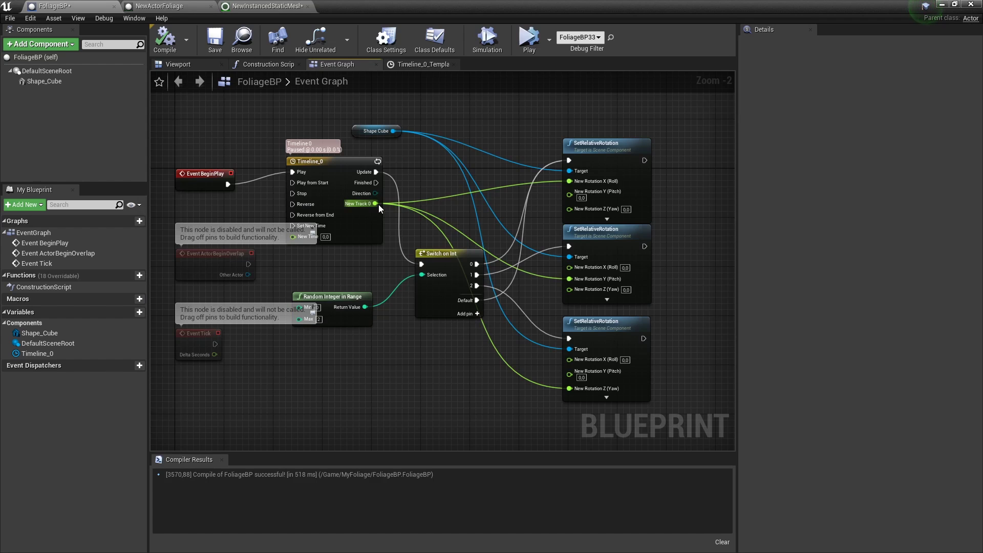
# Step: Delete the disabled overlap and tick event nodes from FoliageBP's graph
pyautogui.click(424, 253)
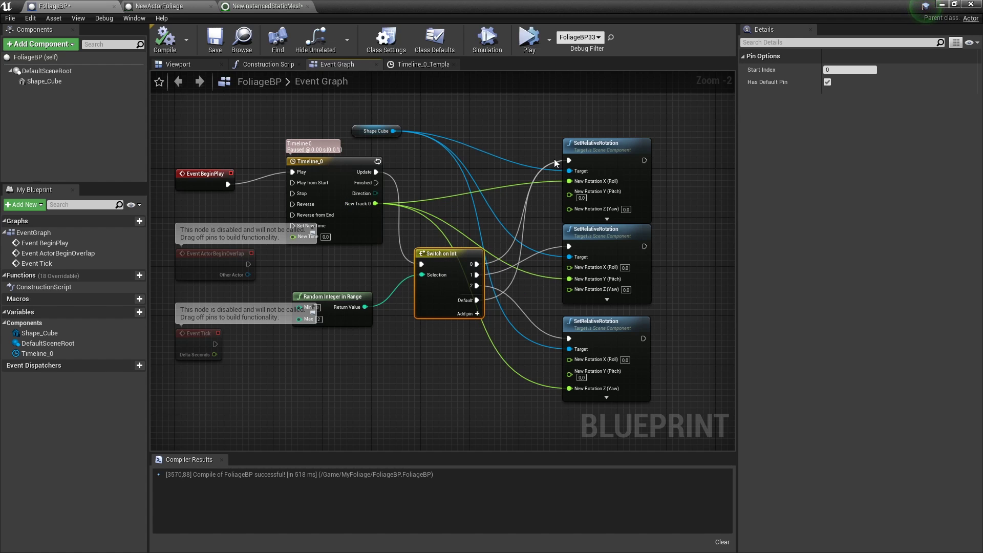
pyautogui.click(606, 149)
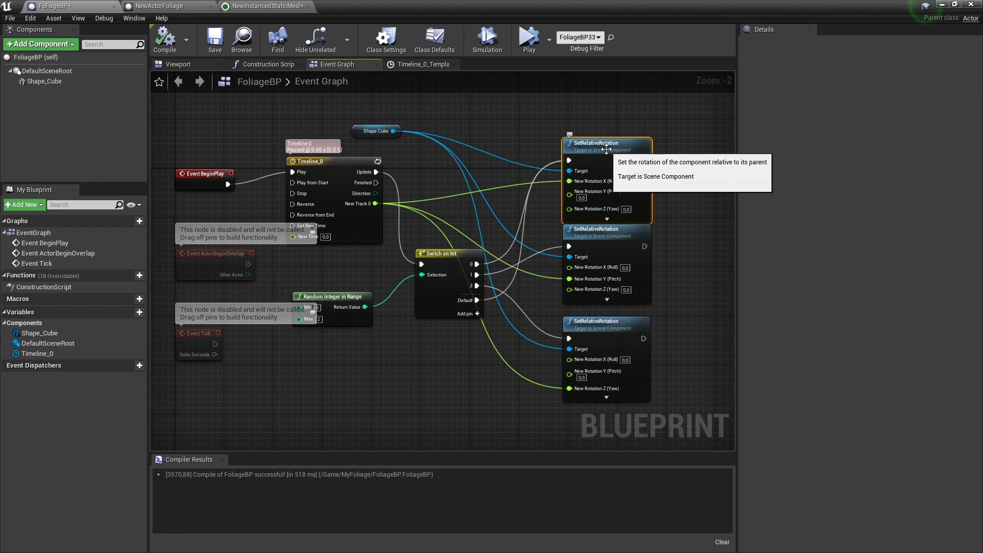
pyautogui.click(619, 237)
pyautogui.click(619, 331)
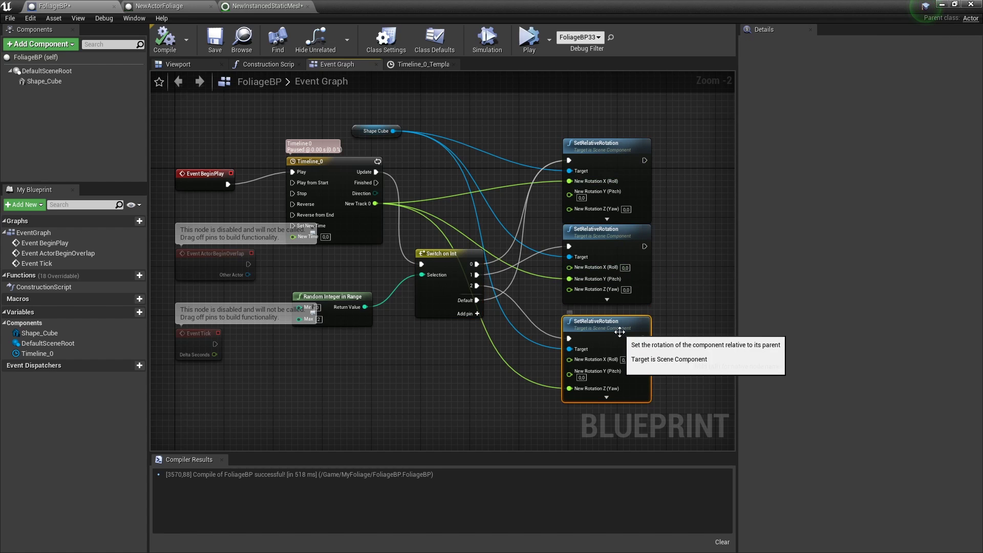
pyautogui.moveTo(458, 370); pyautogui.dragTo(559, 363, button='right')
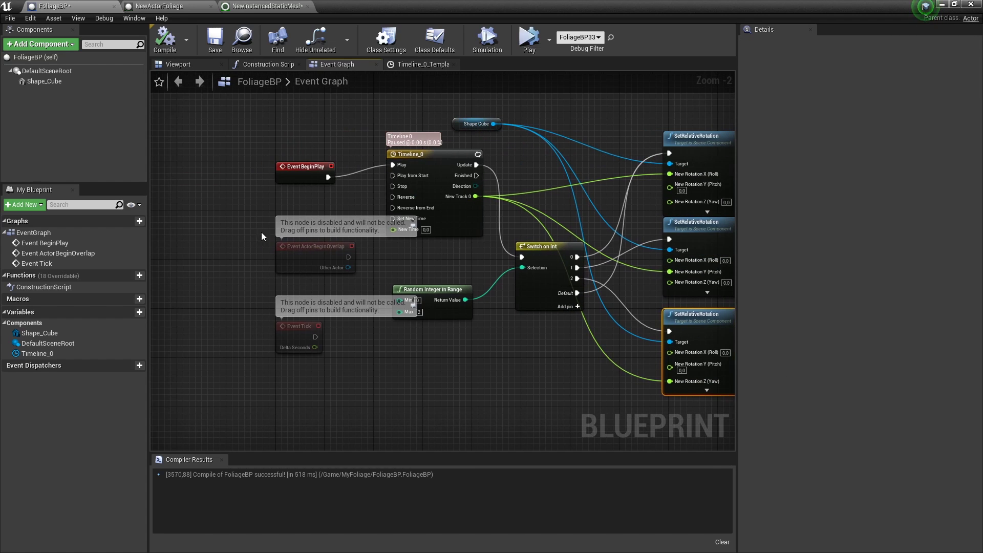
pyautogui.moveTo(261, 232); pyautogui.dragTo(321, 339)
pyautogui.press('Delete')
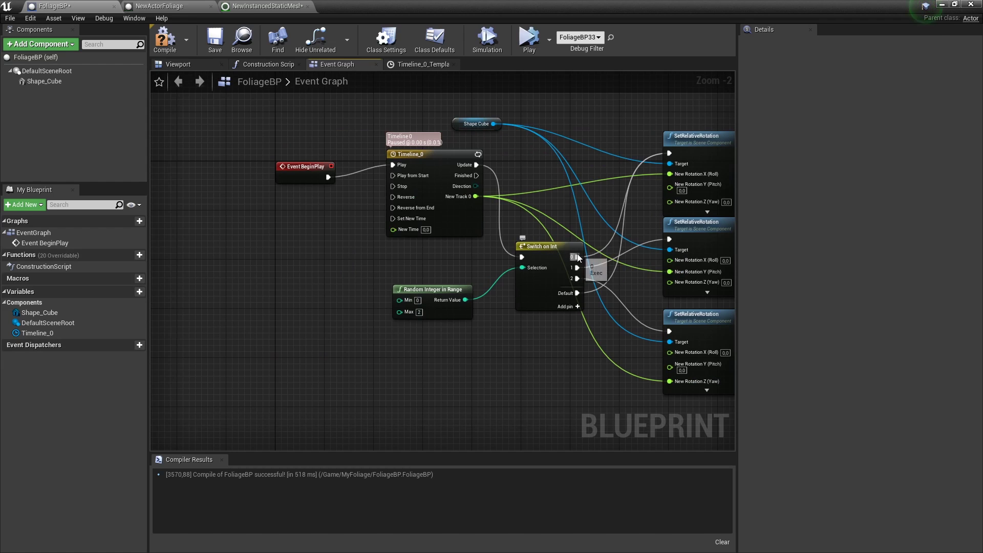
# Step: Break Switch on Int's output 0, 1, 2 and Default links, moving it and Random Integer left
pyautogui.rightClick(577, 256)
pyautogui.click(596, 277)
pyautogui.rightClick(577, 267)
pyautogui.click(594, 289)
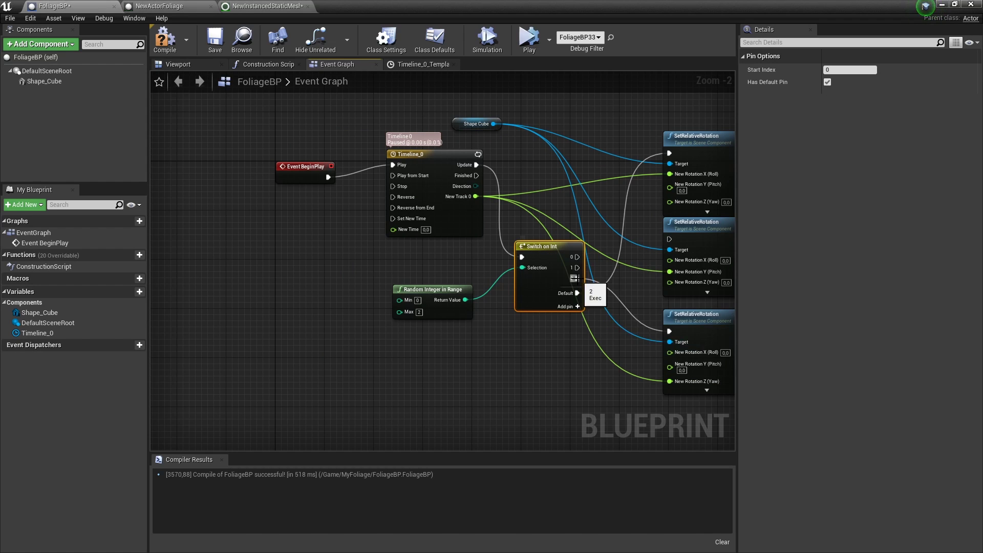
pyautogui.rightClick(577, 279)
pyautogui.click(600, 300)
pyautogui.rightClick(530, 267)
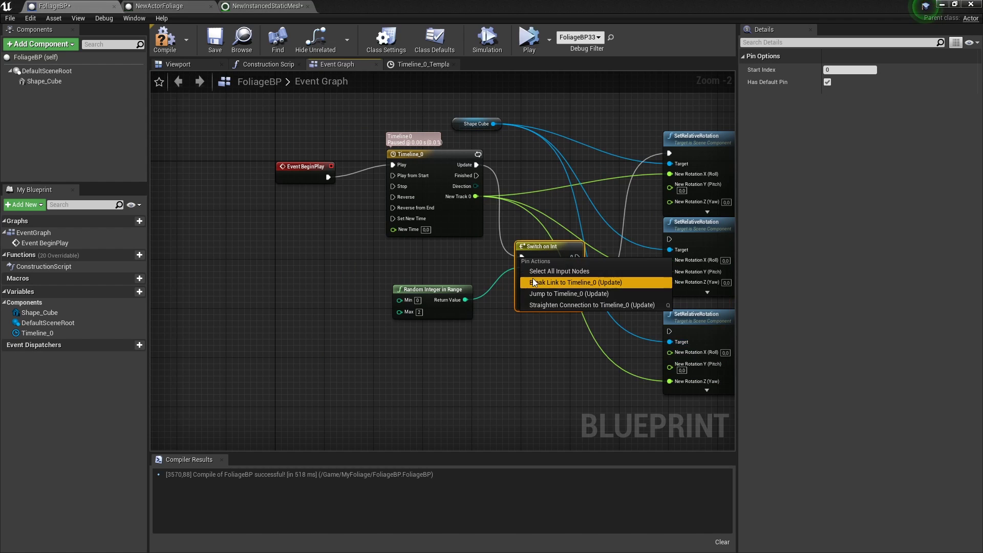
pyautogui.moveTo(385, 346)
pyautogui.mouseDown()
pyautogui.moveTo(532, 279)
pyautogui.moveTo(413, 261)
pyautogui.moveTo(303, 218)
pyautogui.mouseUp()
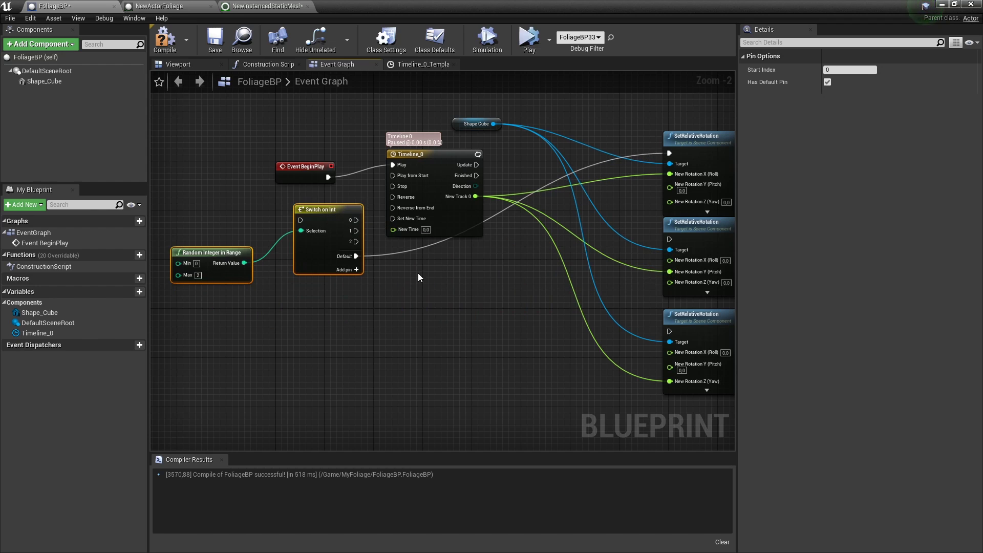
pyautogui.rightClick(356, 256)
pyautogui.click(387, 269)
# Step: Connect Event BeginPlay's exec output to the Switch on Int input
pyautogui.moveTo(301, 149); pyautogui.dragTo(399, 176, button='right')
pyautogui.moveTo(413, 197)
pyautogui.mouseDown()
pyautogui.moveTo(276, 197)
pyautogui.moveTo(399, 247)
pyautogui.mouseUp()
pyautogui.moveTo(622, 311); pyautogui.dragTo(442, 306, button='right')
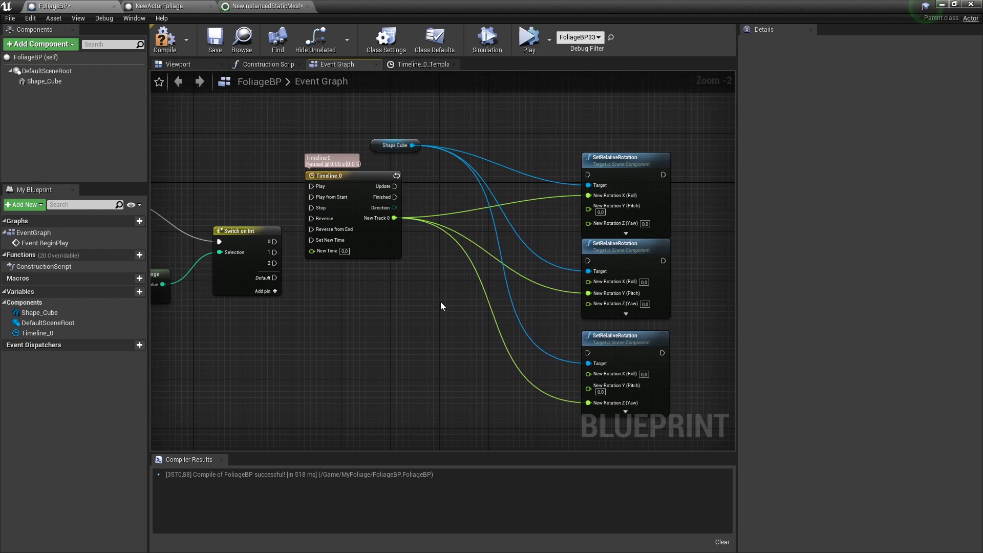
# Step: Break the remaining New Track 0 links into the rotation nodes and shift them with Shape Cube rightwards
pyautogui.rightClick(592, 294)
pyautogui.click(637, 330)
pyautogui.rightClick(587, 404)
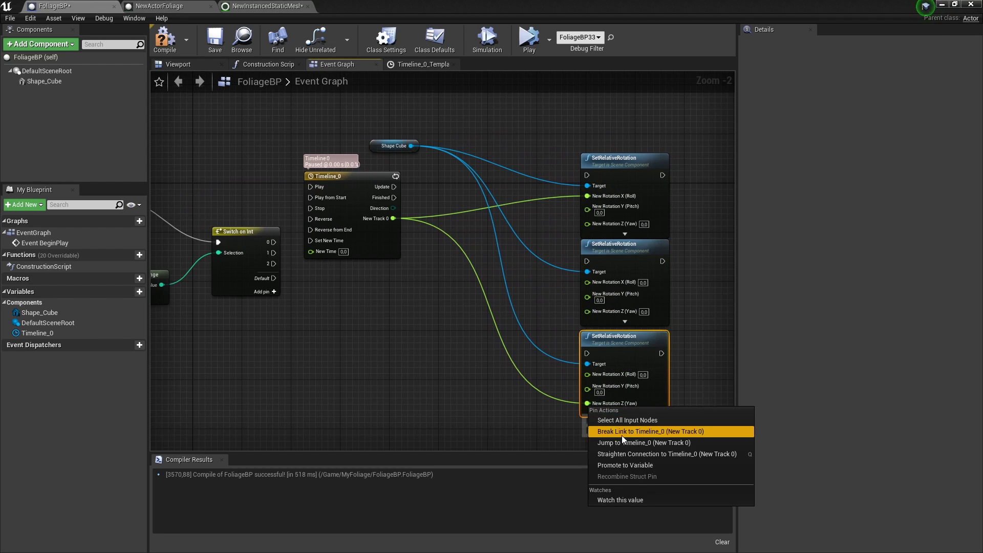
pyautogui.click(622, 435)
pyautogui.scroll(-2, 610, 410)
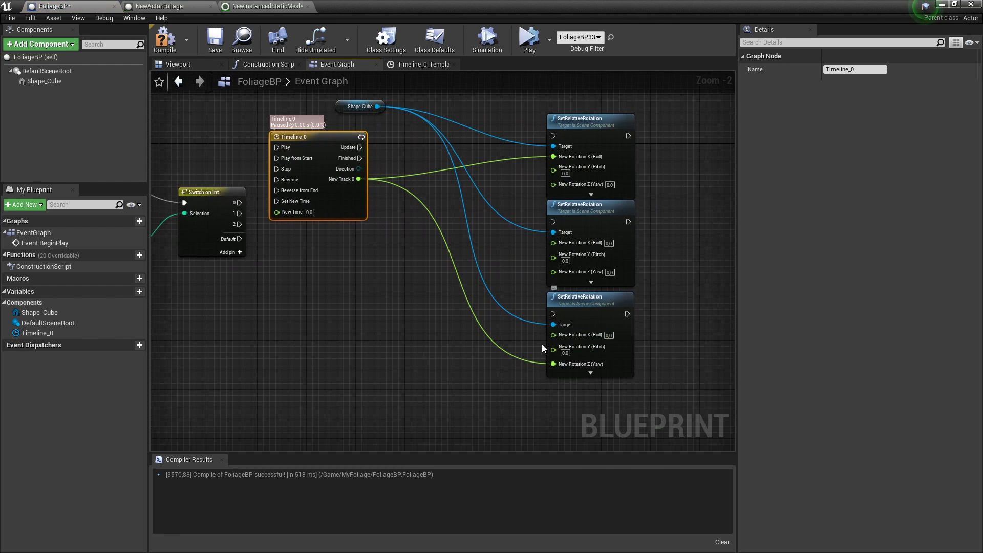
pyautogui.rightClick(552, 363)
pyautogui.click(607, 326)
pyautogui.scroll(-3, 456, 338)
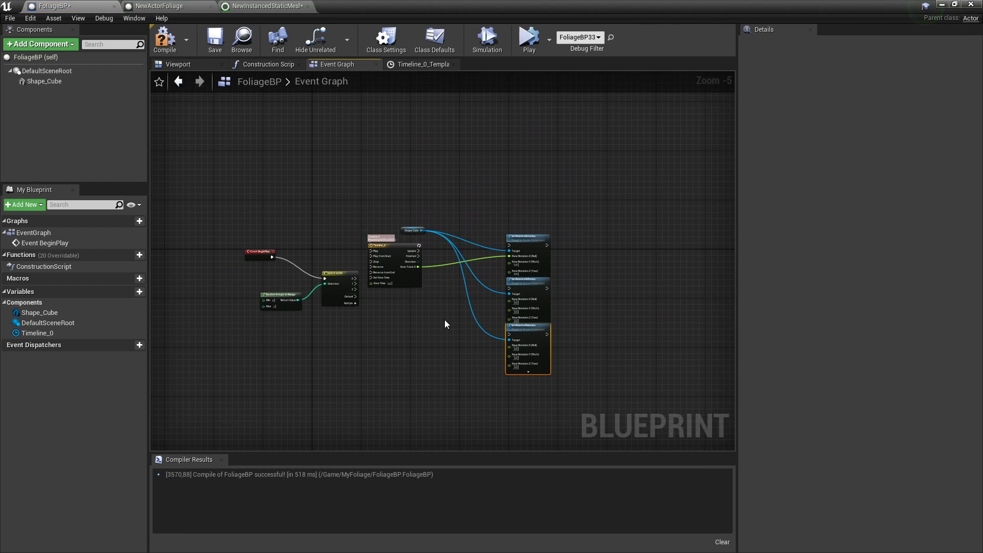
pyautogui.scroll(2, 385, 243)
pyautogui.keyDown('alt'); pyautogui.click(384, 244); pyautogui.keyUp('alt')
pyautogui.scroll(-2, 456, 339)
pyautogui.moveTo(499, 408)
pyautogui.mouseDown()
pyautogui.moveTo(563, 253)
pyautogui.moveTo(662, 261)
pyautogui.mouseUp()
pyautogui.moveTo(408, 255)
pyautogui.mouseDown()
pyautogui.moveTo(581, 311)
pyautogui.moveTo(710, 320)
pyautogui.mouseUp()
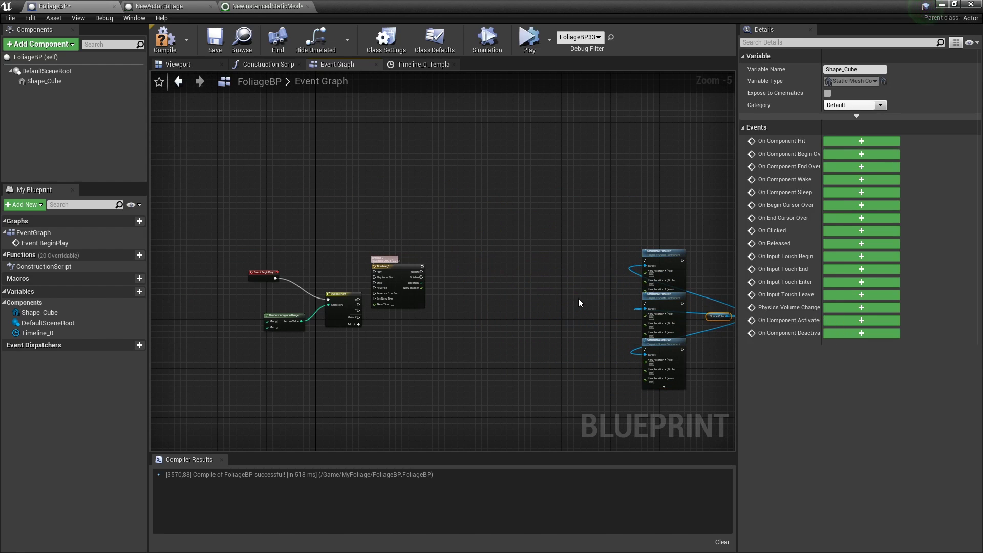
# Step: Duplicate Timeline_0 into Timeline_1 and Timeline_2, stacked in a column
pyautogui.scroll(1, 512, 297)
pyautogui.click(342, 234)
pyautogui.hotkey('ctrl', 'c')
pyautogui.hotkey('ctrl', 'v')
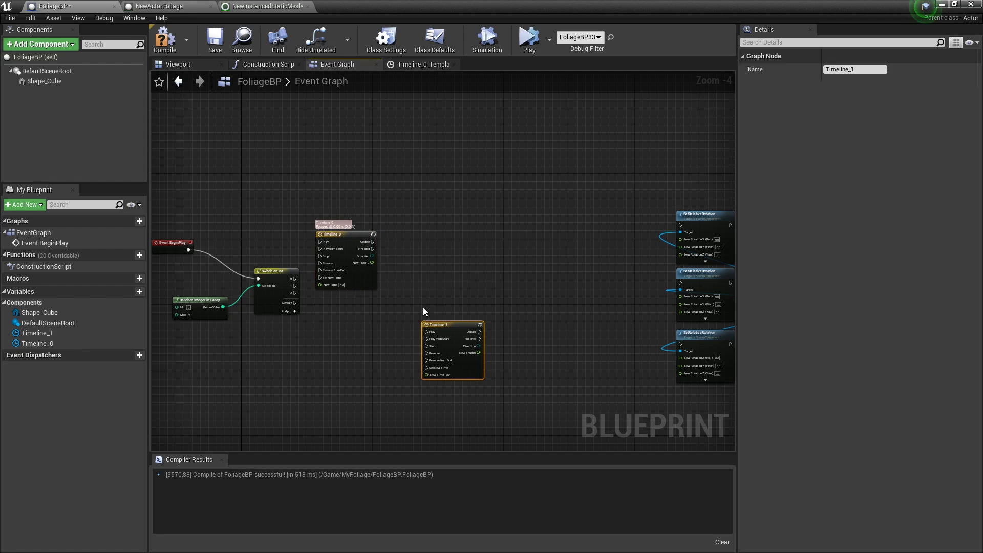
pyautogui.moveTo(368, 233); pyautogui.dragTo(554, 204)
pyautogui.moveTo(456, 325); pyautogui.dragTo(541, 276)
pyautogui.hotkey('ctrl', 'v')
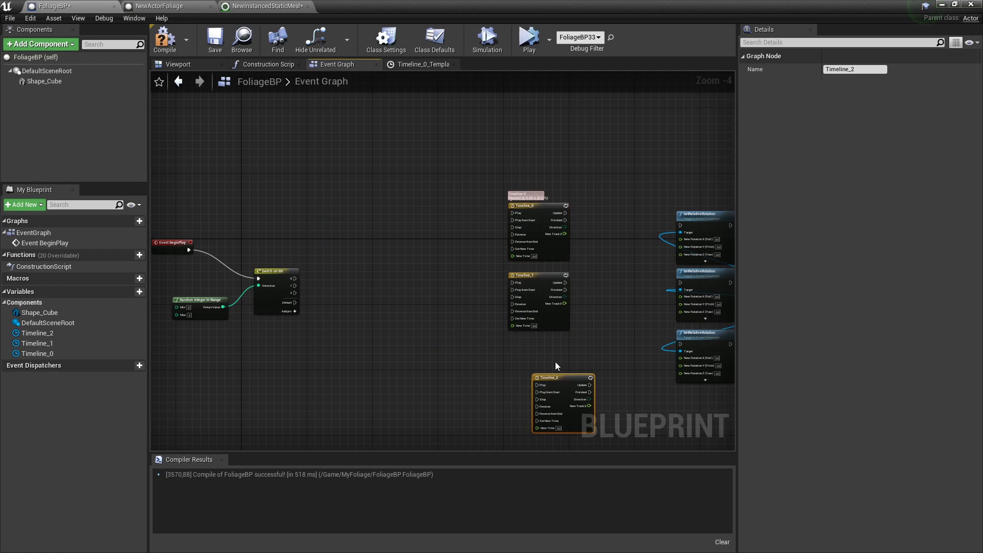
pyautogui.moveTo(565, 382); pyautogui.dragTo(544, 354)
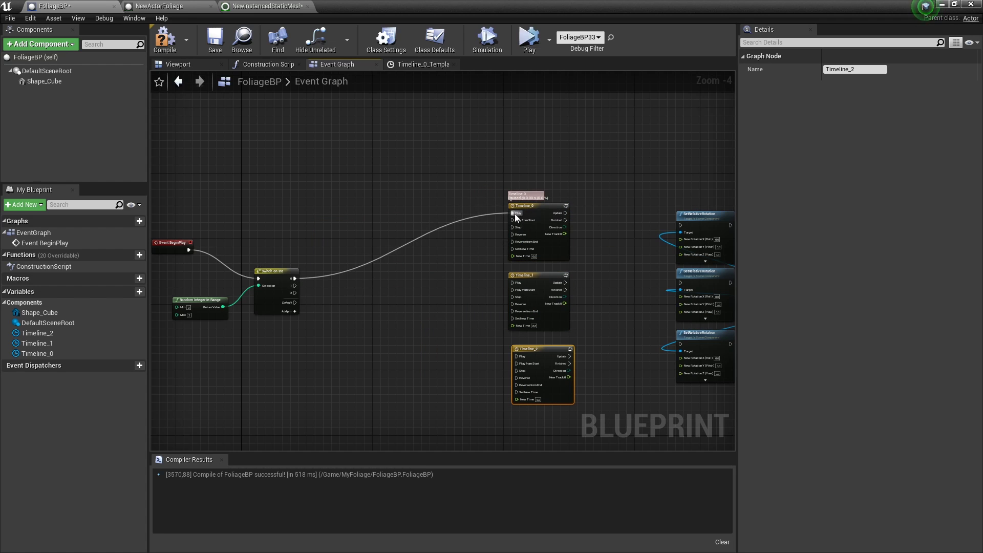
# Step: Wire Switch on Int outputs to each timeline's Play and each Update to its own SetRelativeRotation
pyautogui.moveTo(295, 286); pyautogui.dragTo(337, 293)
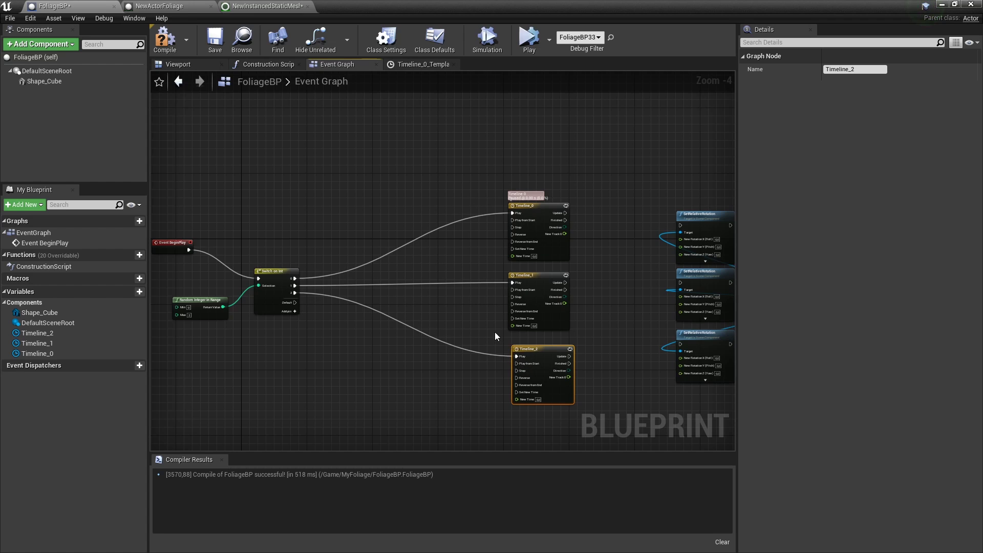
pyautogui.moveTo(494, 336); pyautogui.dragTo(391, 291, button='right')
pyautogui.scroll(1, 408, 267)
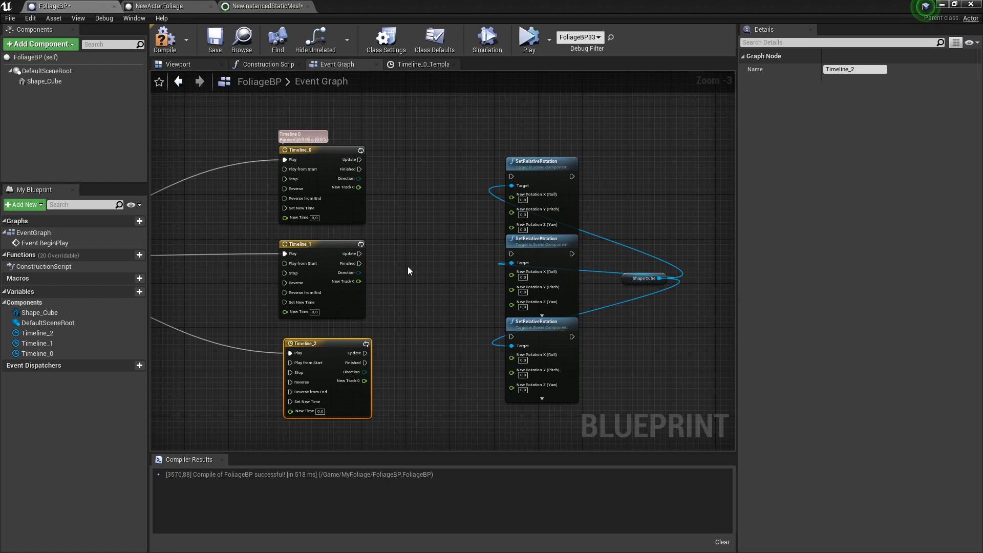
pyautogui.moveTo(360, 165); pyautogui.dragTo(513, 182)
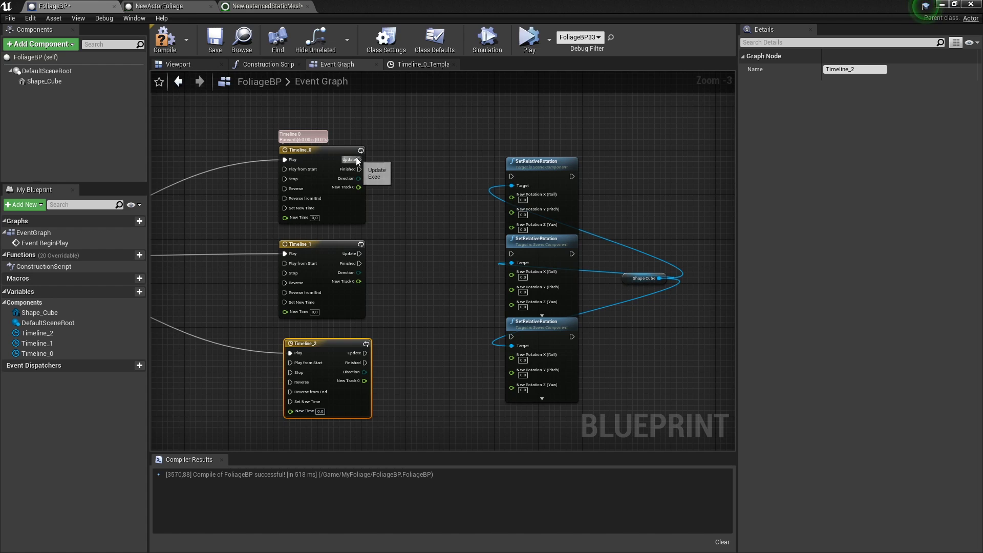
pyautogui.moveTo(359, 254); pyautogui.dragTo(510, 253)
pyautogui.moveTo(365, 352); pyautogui.dragTo(511, 336)
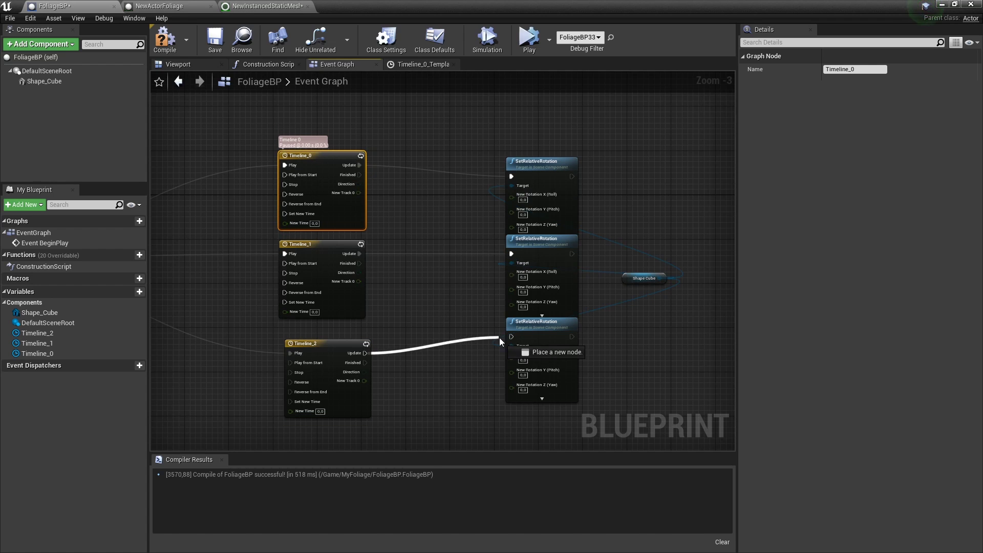
# Step: Feed each timeline's New Track 0 into Roll, Pitch and Yaw respectively, then review the graph
pyautogui.moveTo(358, 193); pyautogui.dragTo(511, 194)
pyautogui.moveTo(359, 281); pyautogui.dragTo(512, 287)
pyautogui.moveTo(363, 380); pyautogui.dragTo(511, 384)
pyautogui.scroll(-2, 593, 276)
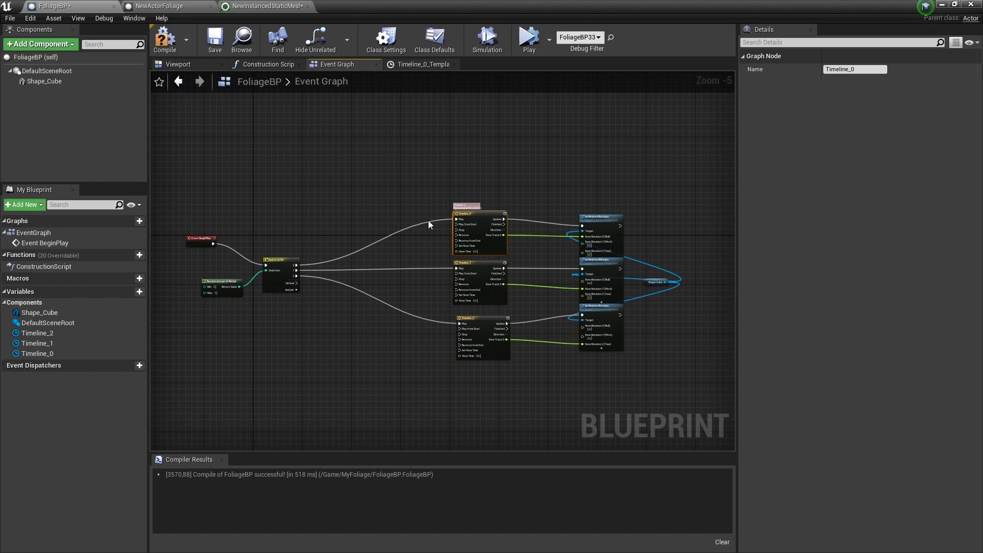
pyautogui.moveTo(444, 188); pyautogui.dragTo(638, 251)
pyautogui.scroll(3, 639, 251)
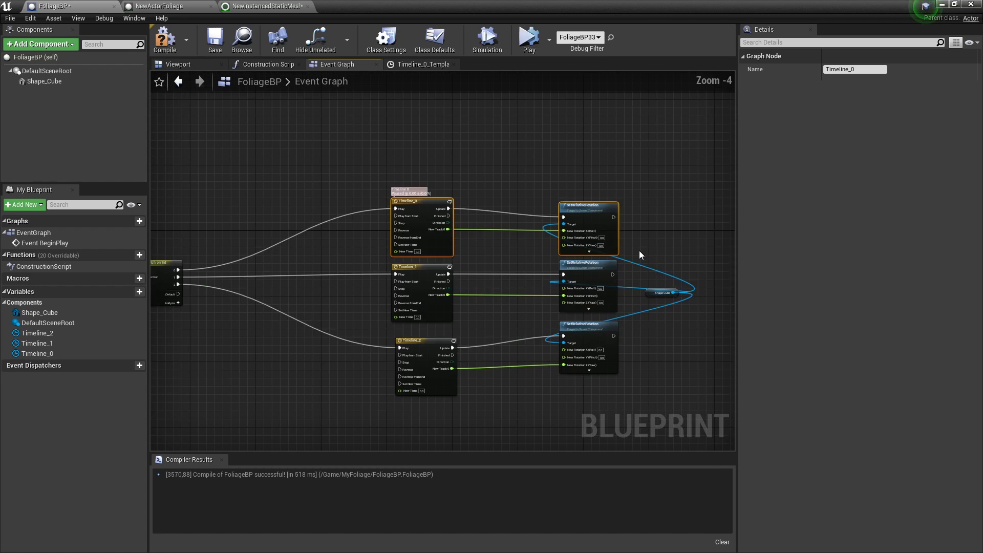
pyautogui.scroll(-1, 639, 251)
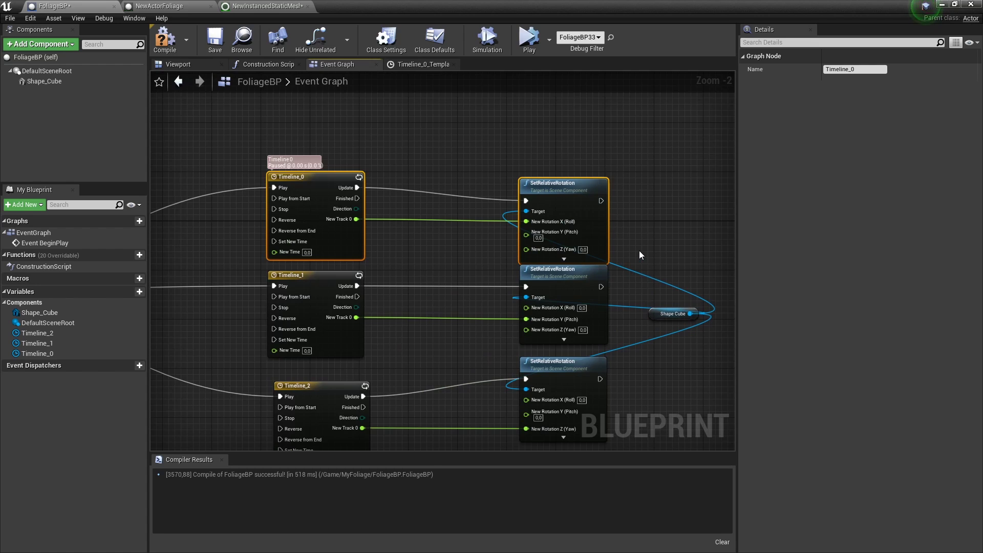
pyautogui.scroll(-2, 639, 251)
pyautogui.scroll(-1, 638, 250)
pyautogui.scroll(1, 502, 219)
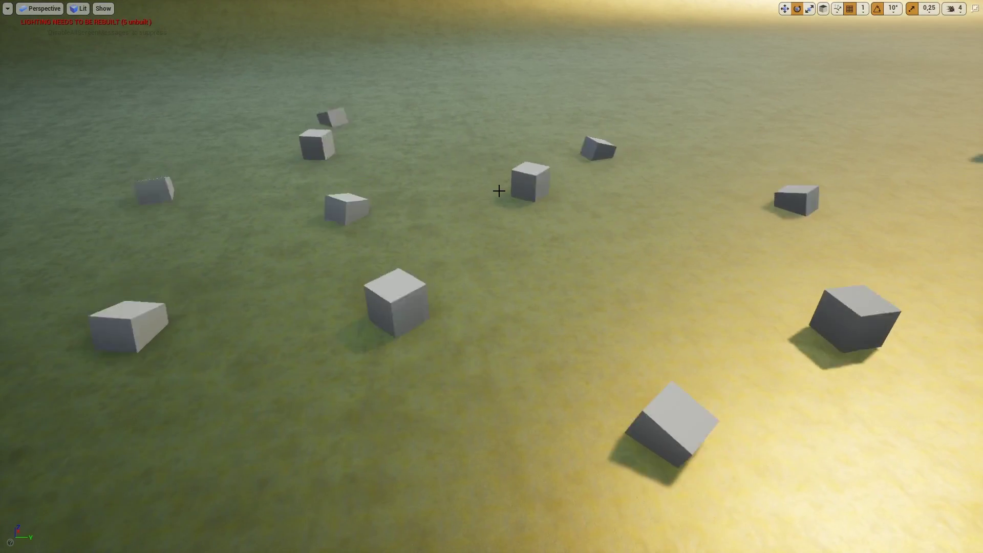
# Step: Exit the full-screen simulation of the randomly tilted cubes with Escape
pyautogui.press('Escape')
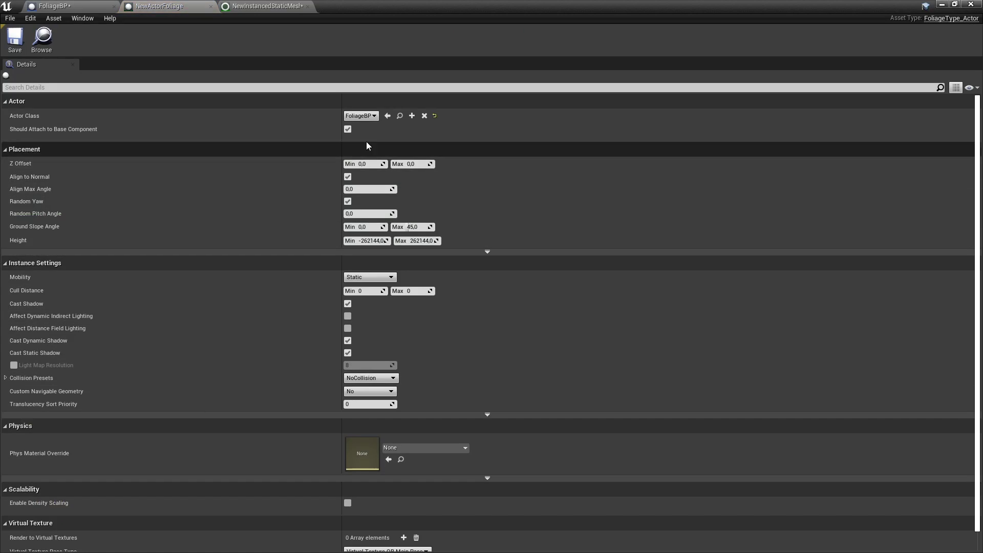
# Step: Search 'fire' in the Actor Class list and choose Blueprint_Effect_Fire
pyautogui.click(373, 116)
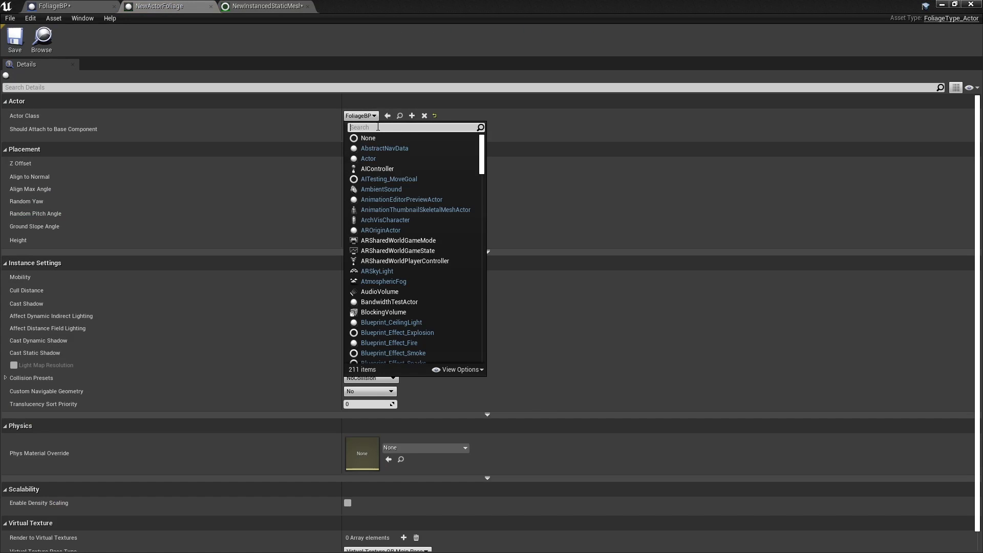
pyautogui.write('fire')
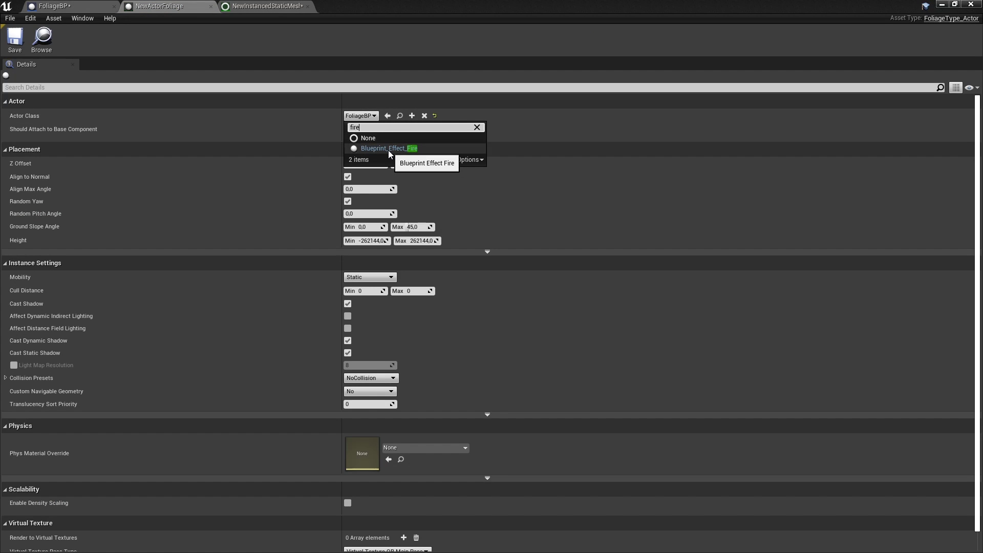
pyautogui.click(388, 149)
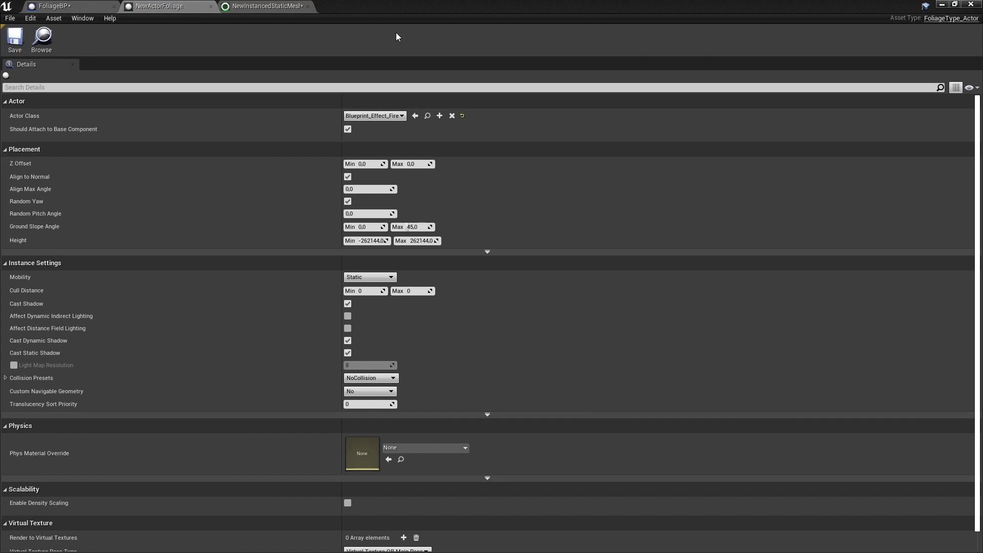
# Step: Close the foliage type editor, view the fires, and open StarterContent > Particles > P_Fire
pyautogui.click(942, 5)
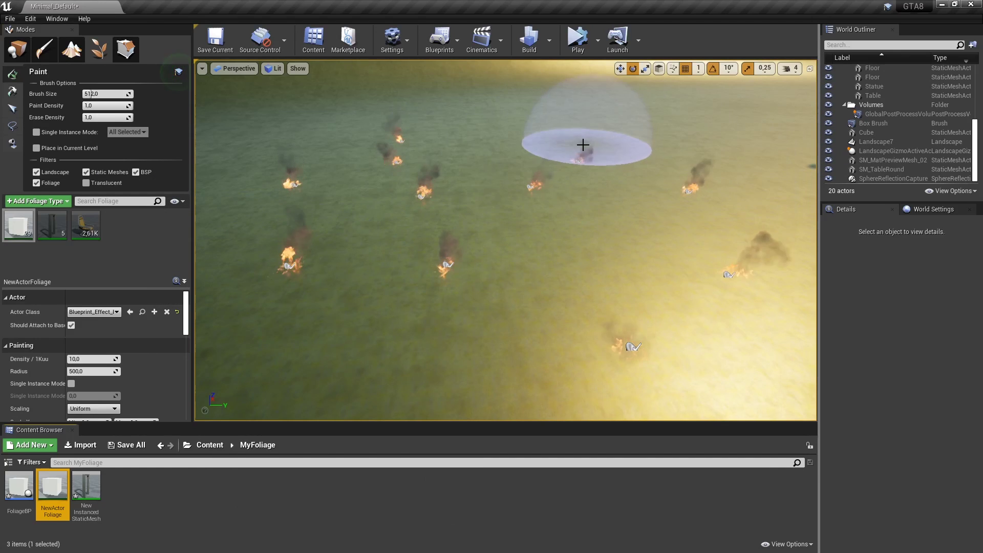
pyautogui.moveTo(586, 151); pyautogui.dragTo(588, 153, button='right')
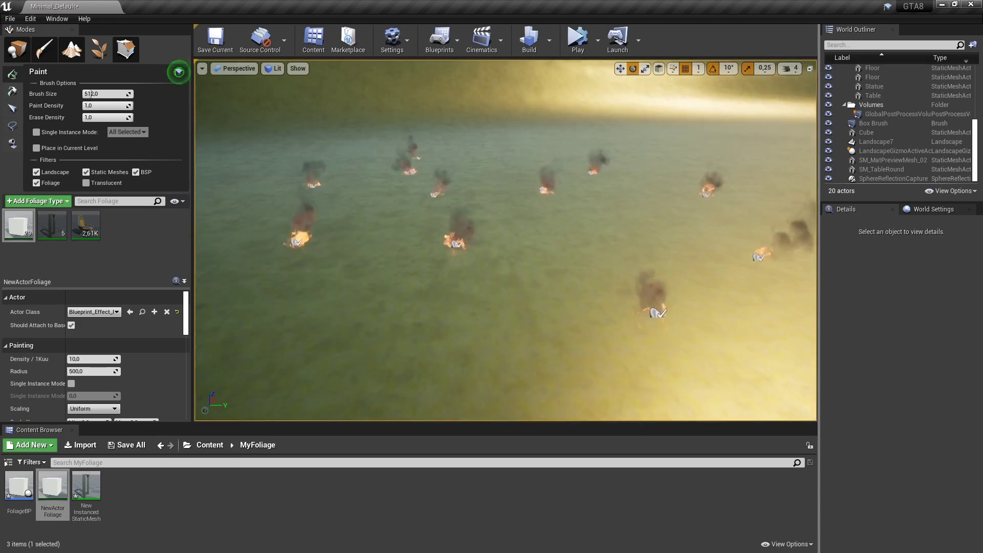
pyautogui.click(209, 444)
pyautogui.click(117, 487)
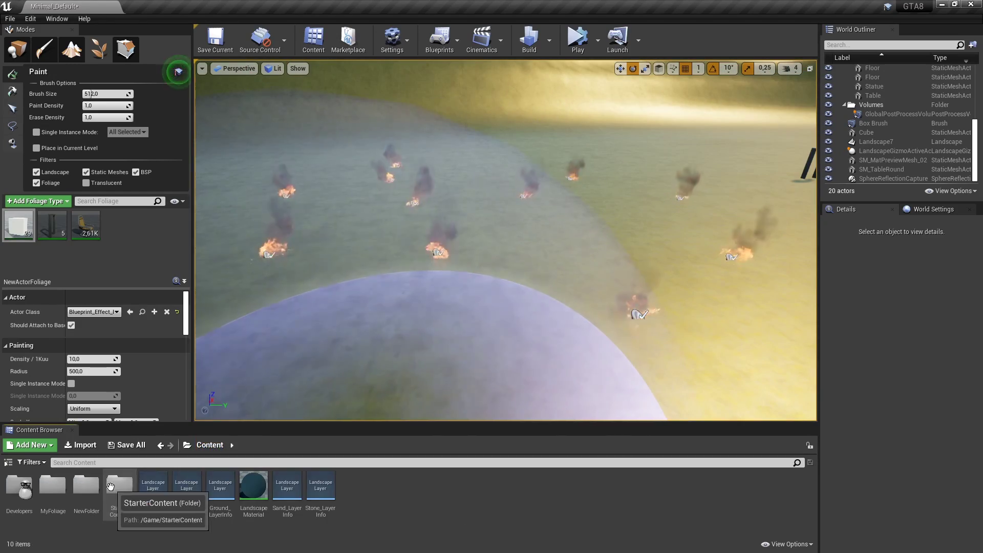
pyautogui.doubleClick(117, 487)
pyautogui.doubleClick(220, 486)
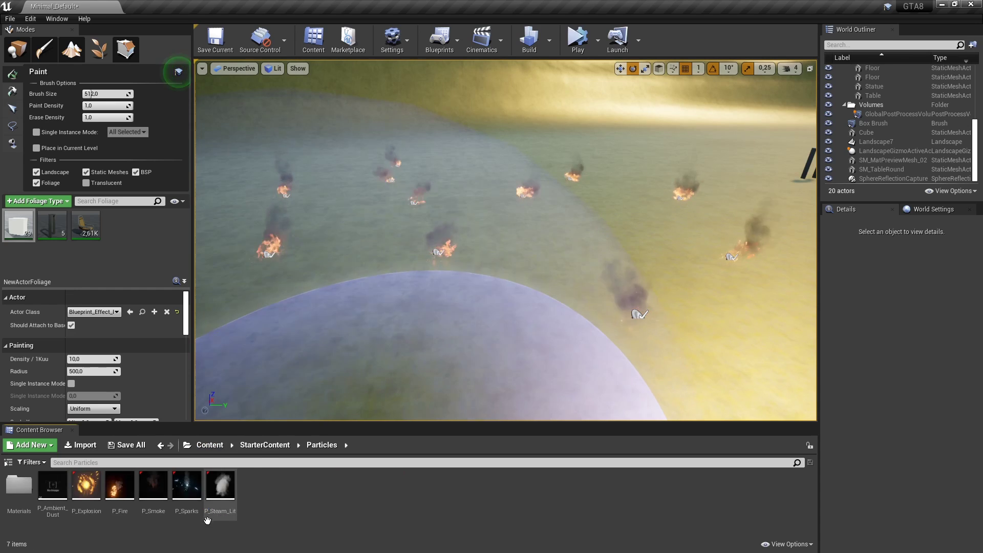
pyautogui.doubleClick(126, 497)
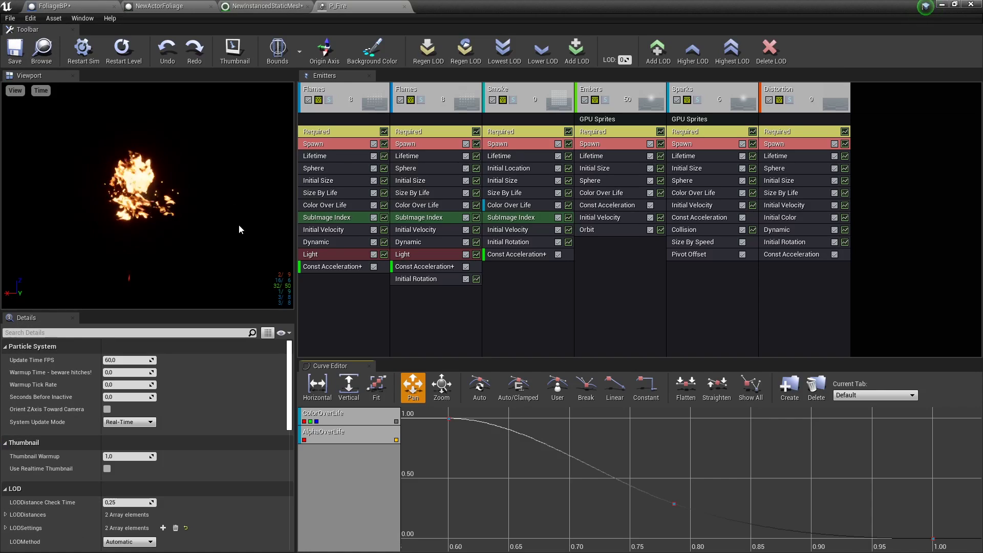
# Step: Leave the particle editor and browse back into the MyFoliage folder
pyautogui.click(941, 6)
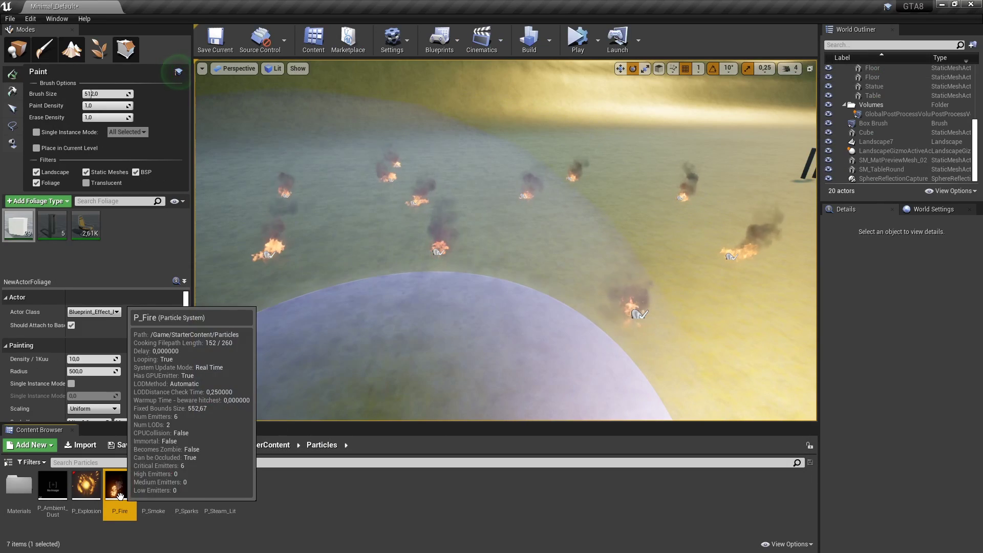
pyautogui.moveTo(118, 485)
pyautogui.mouseDown()
pyautogui.moveTo(132, 467)
pyautogui.moveTo(117, 507)
pyautogui.mouseUp()
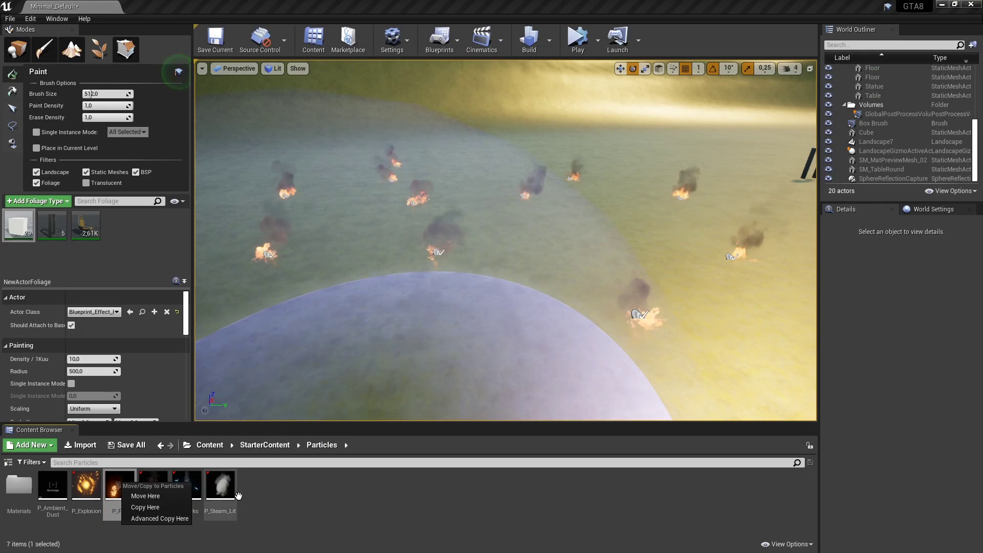
pyautogui.click(314, 501)
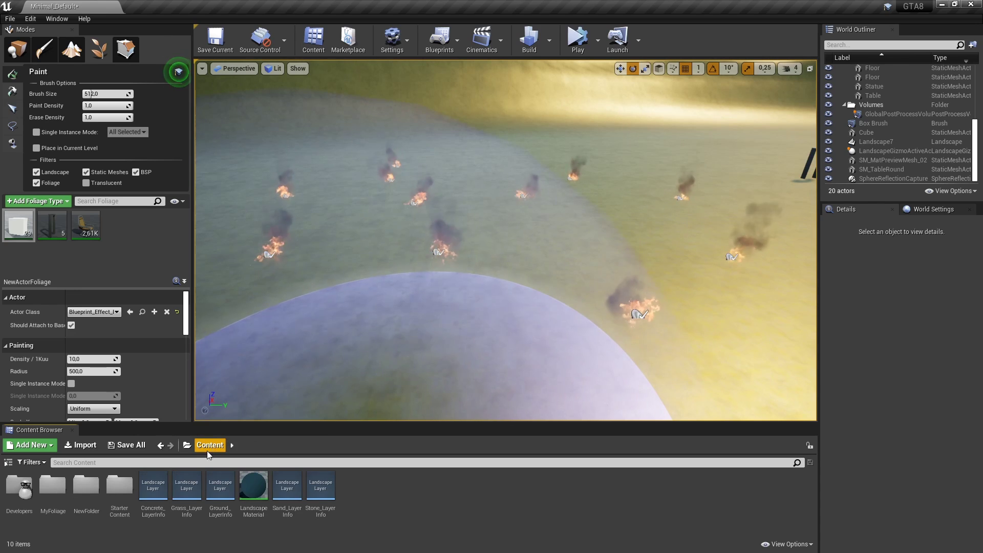
pyautogui.doubleClick(62, 504)
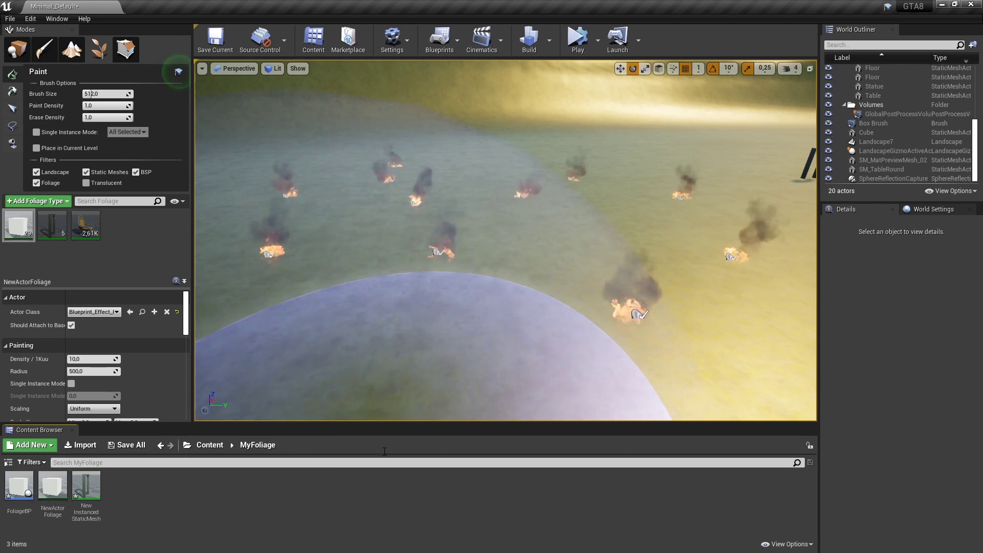
pyautogui.click(62, 235)
# Step: Inspect the SM_Chair and cube foliage types' details and class options
pyautogui.click(78, 233)
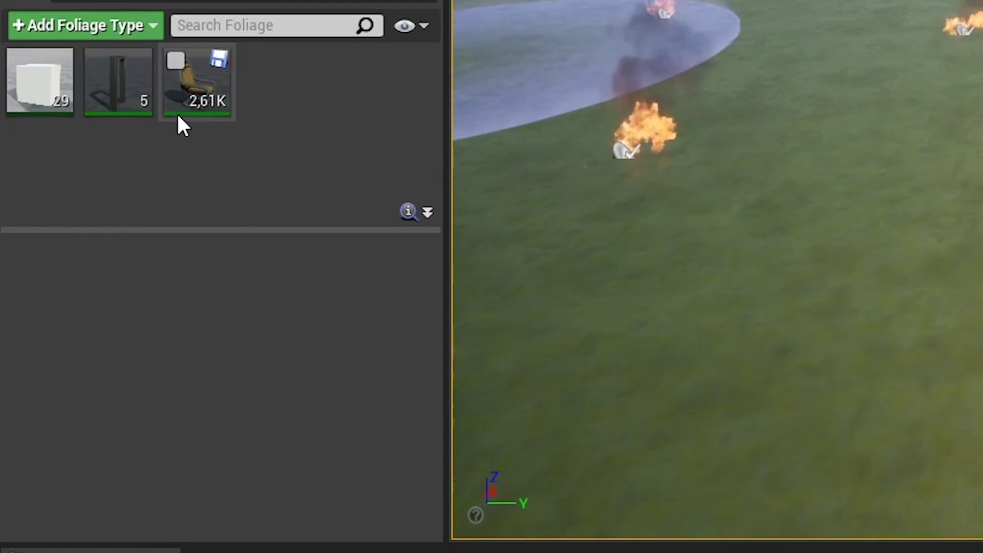
pyautogui.click(188, 112)
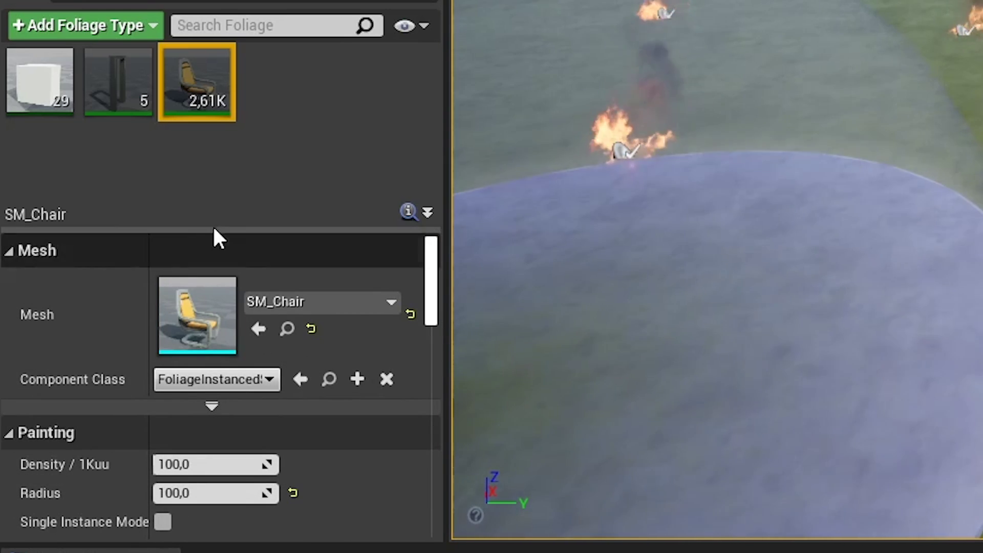
pyautogui.click(413, 219)
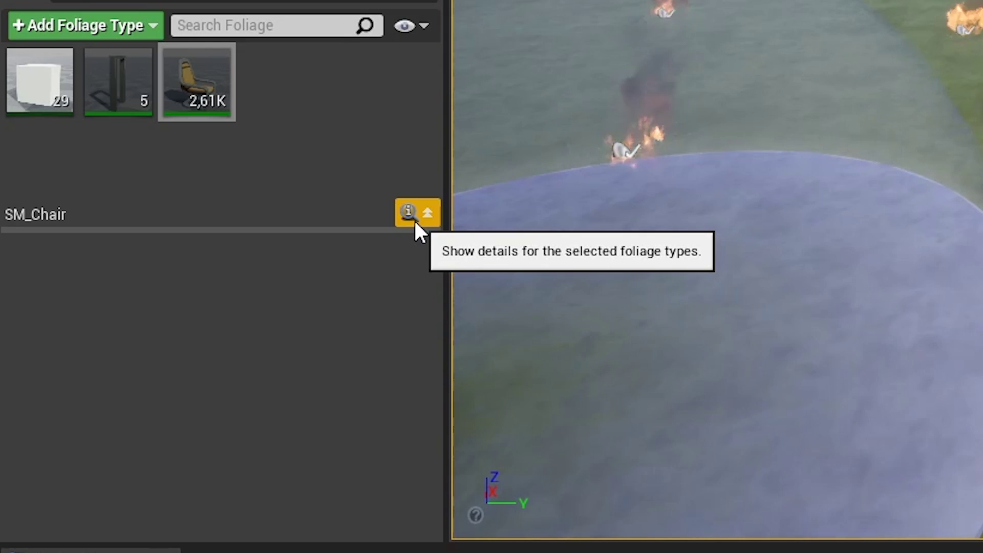
pyautogui.click(414, 219)
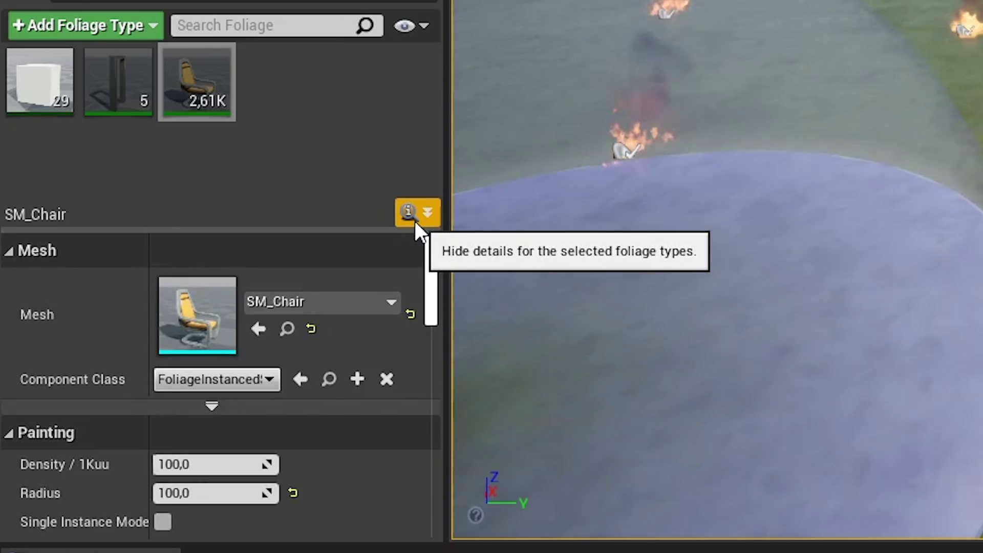
pyautogui.moveTo(354, 229)
pyautogui.mouseDown()
pyautogui.moveTo(341, 152)
pyautogui.moveTo(347, 164)
pyautogui.mouseUp()
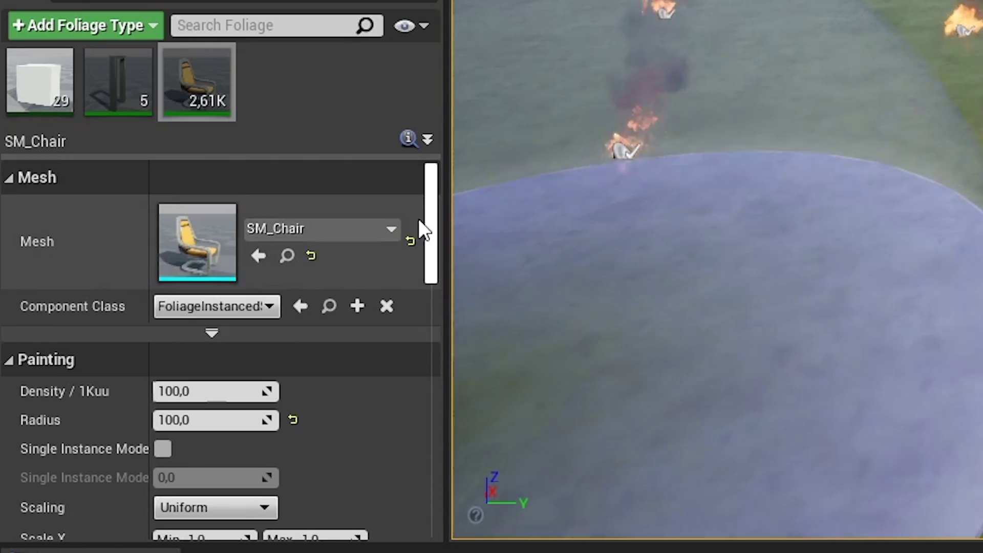
pyautogui.click(269, 303)
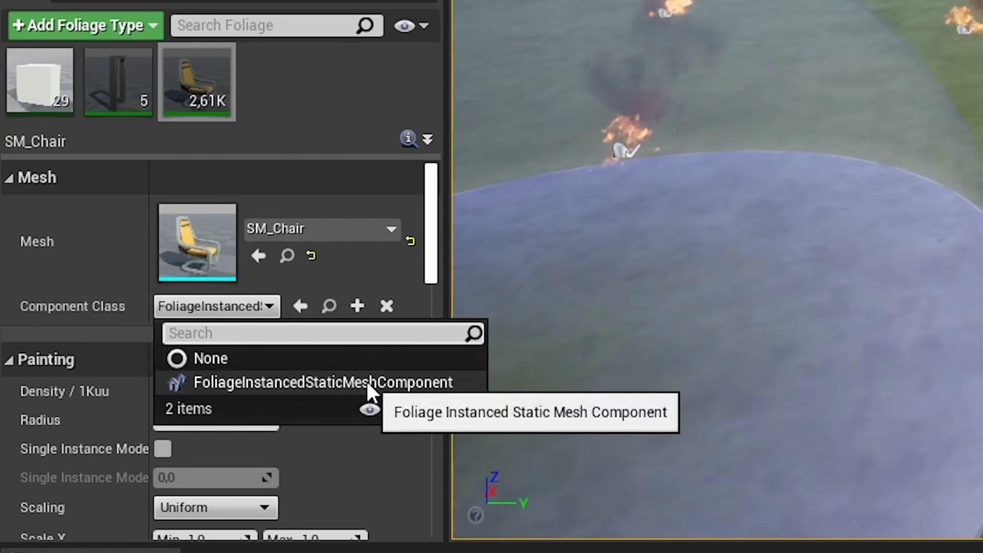
pyautogui.click(48, 95)
pyautogui.click(278, 217)
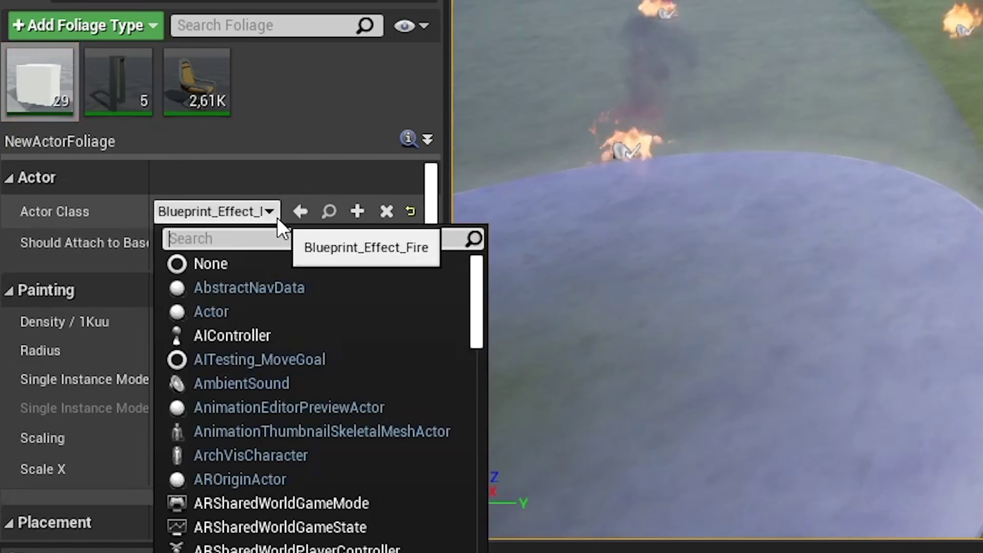
pyautogui.click(288, 238)
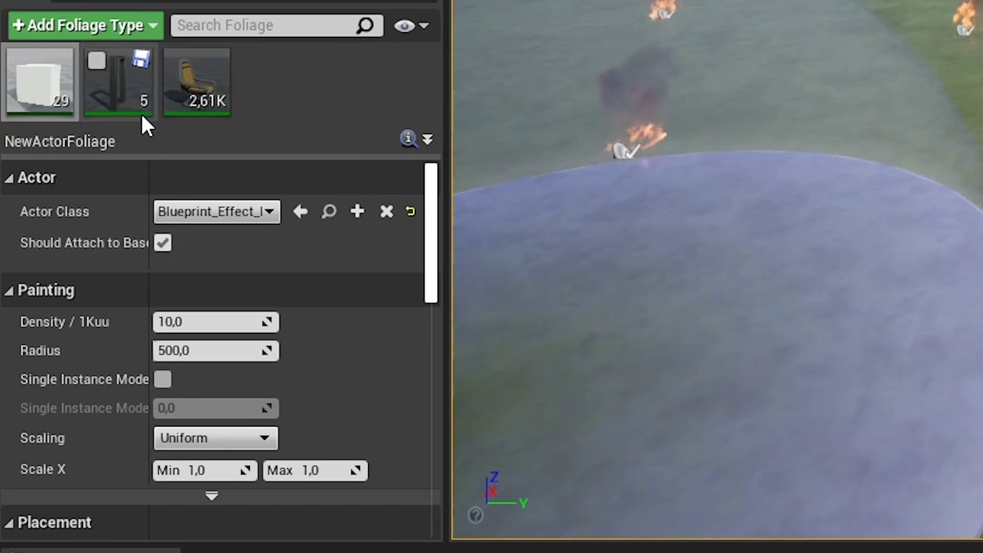
# Step: Give the door-frame foliage type a painting Radius of 100 and deactivate the cube foliage type
pyautogui.click(122, 110)
pyautogui.moveTo(423, 241); pyautogui.dragTo(428, 249)
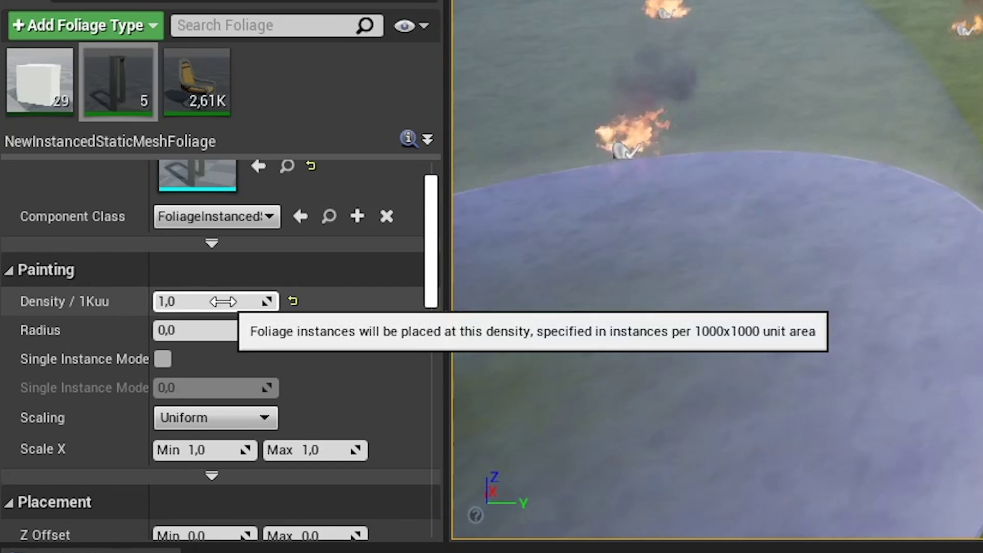
pyautogui.write('1')
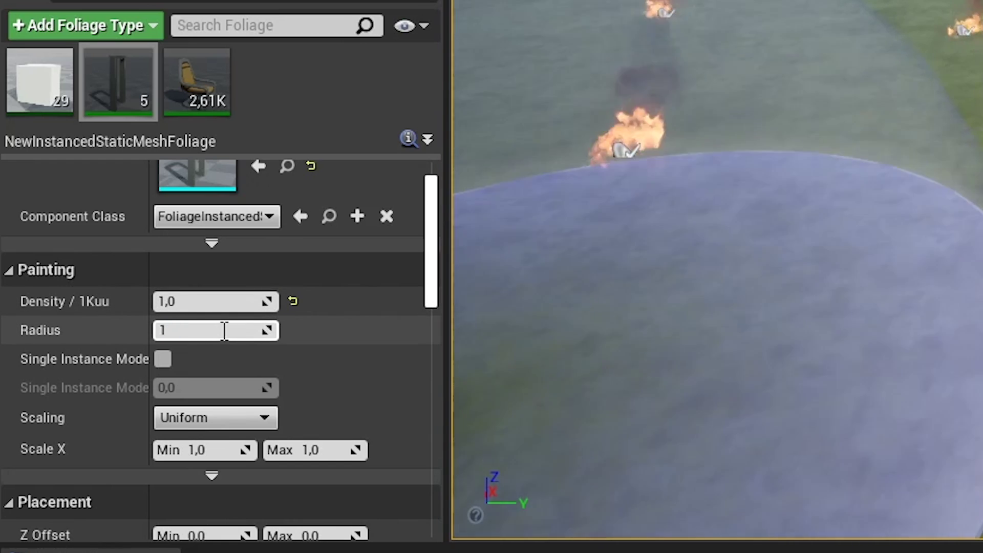
pyautogui.press('Return')
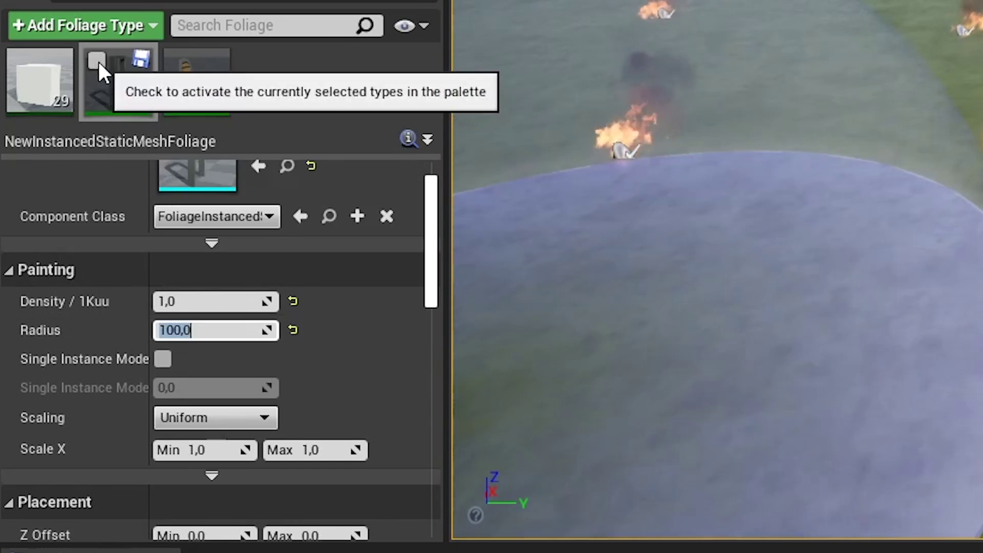
pyautogui.click(21, 59)
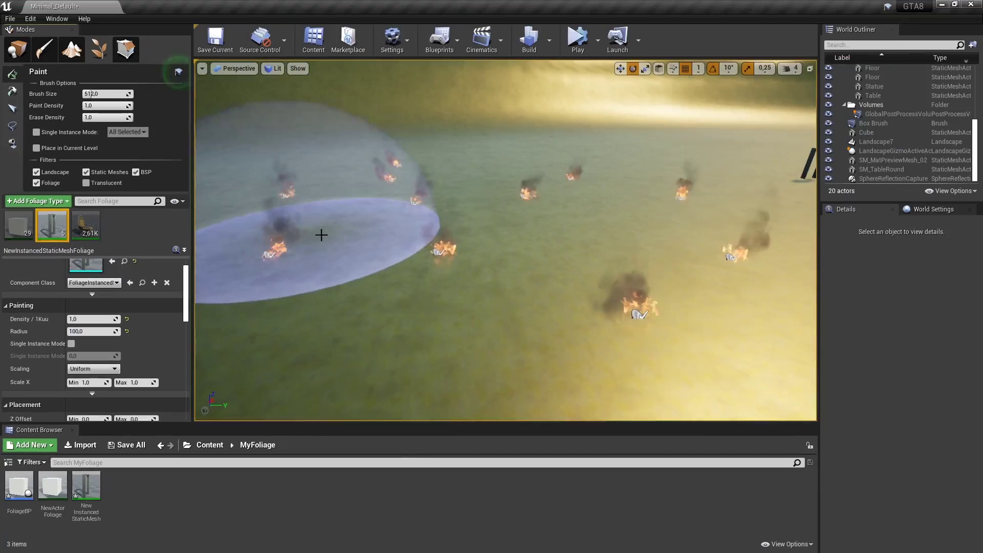
pyautogui.scroll(5, 335, 219)
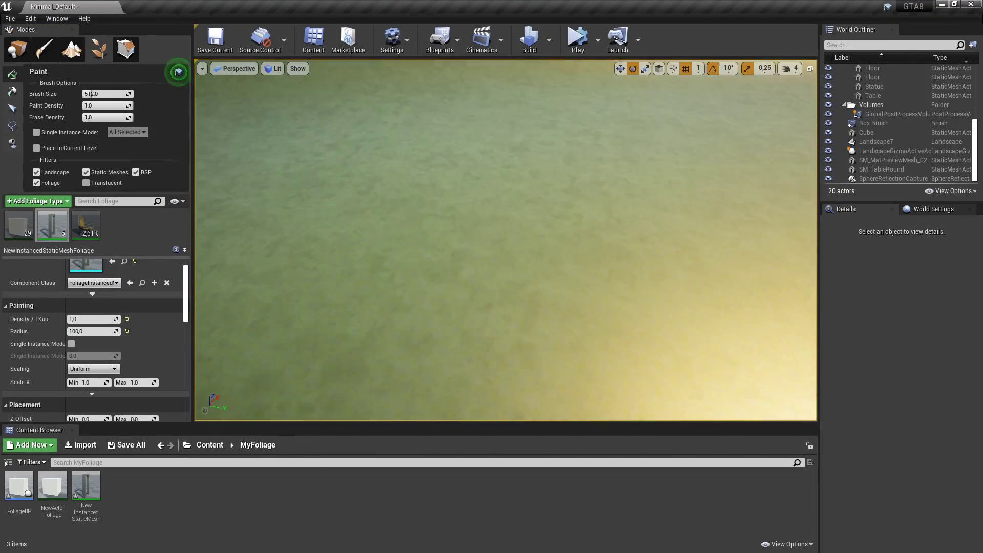
# Step: Test-paint door frames twice, undoing each batch, with the Radius changed to 1 between them
pyautogui.moveTo(335, 219); pyautogui.dragTo(567, 279)
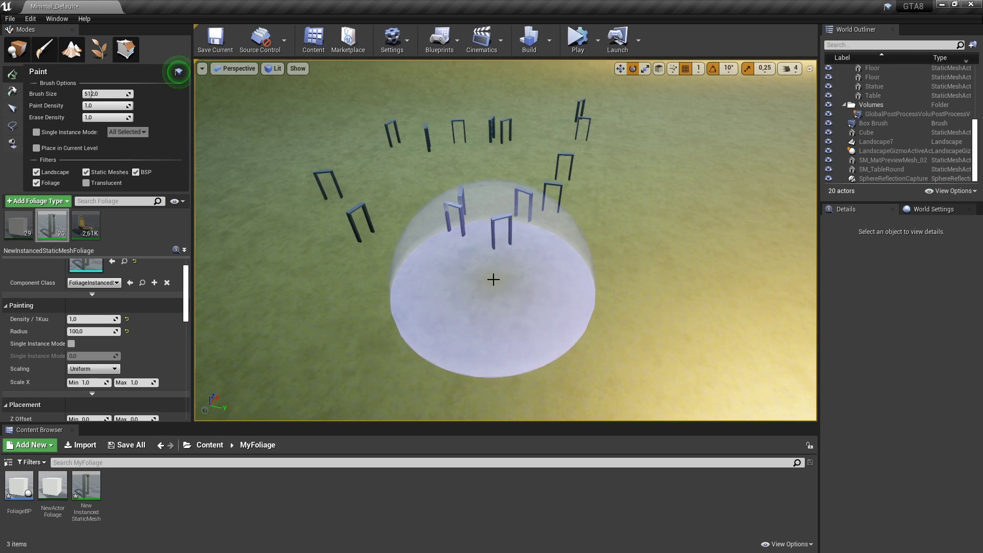
pyautogui.hotkey('ctrl', 'z')
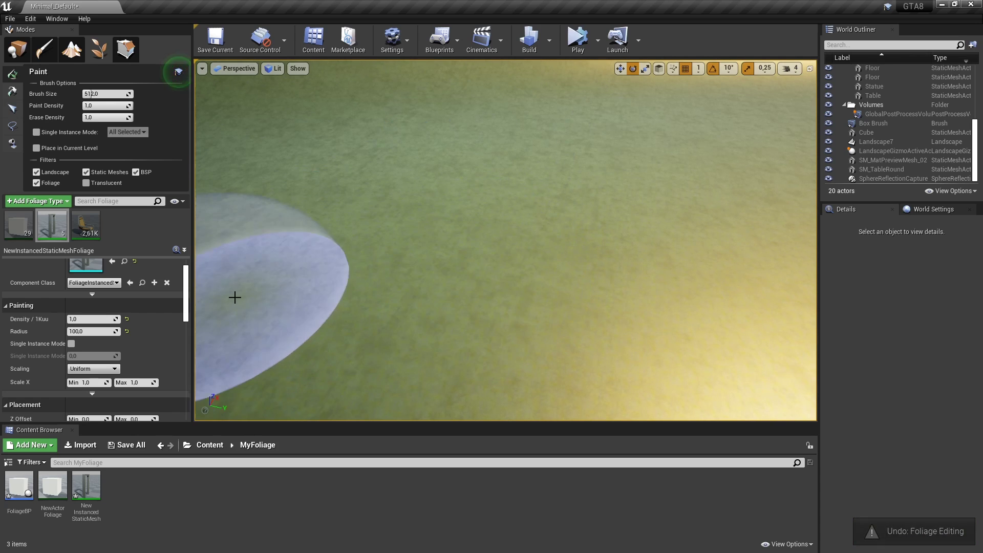
pyautogui.scroll(-1, 185, 306)
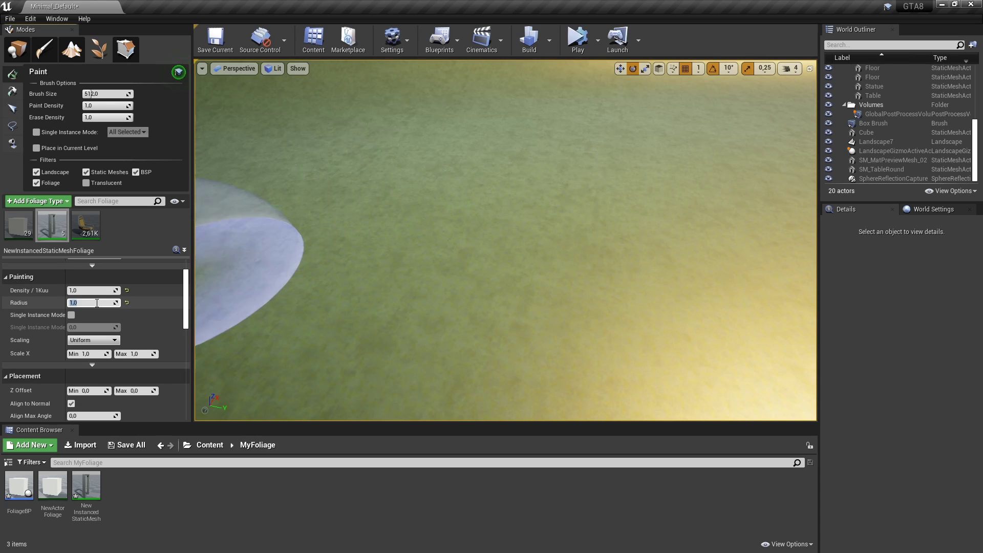
pyautogui.moveTo(337, 205); pyautogui.dragTo(570, 248)
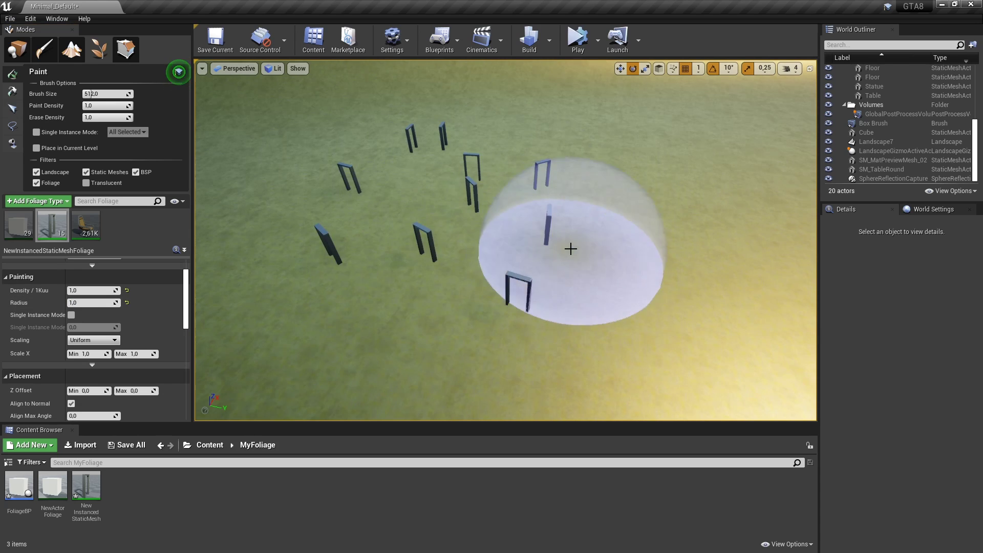
pyautogui.hotkey('ctrl', 'z')
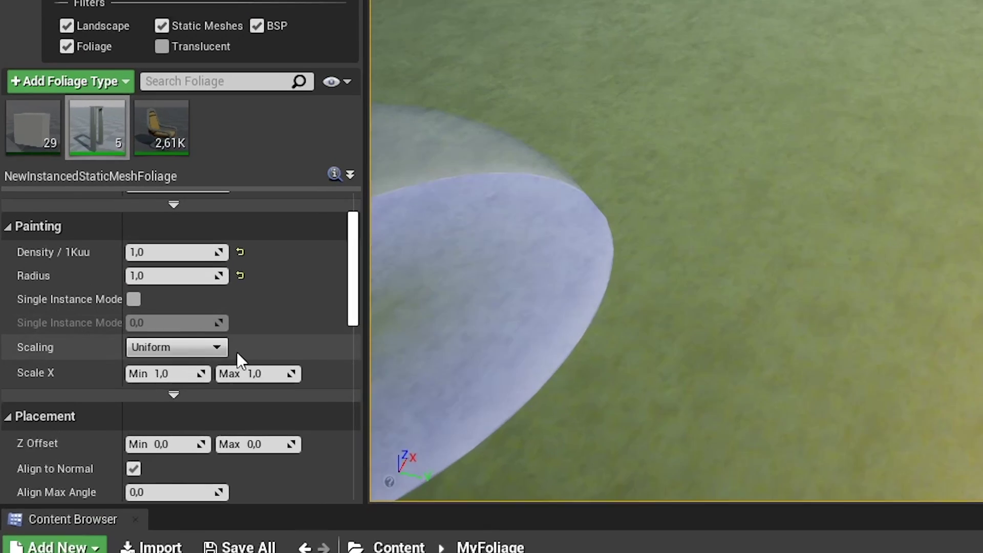
# Step: Keep Uniform scaling and set the door-frame Scale X minimum to 0.2
pyautogui.click(223, 348)
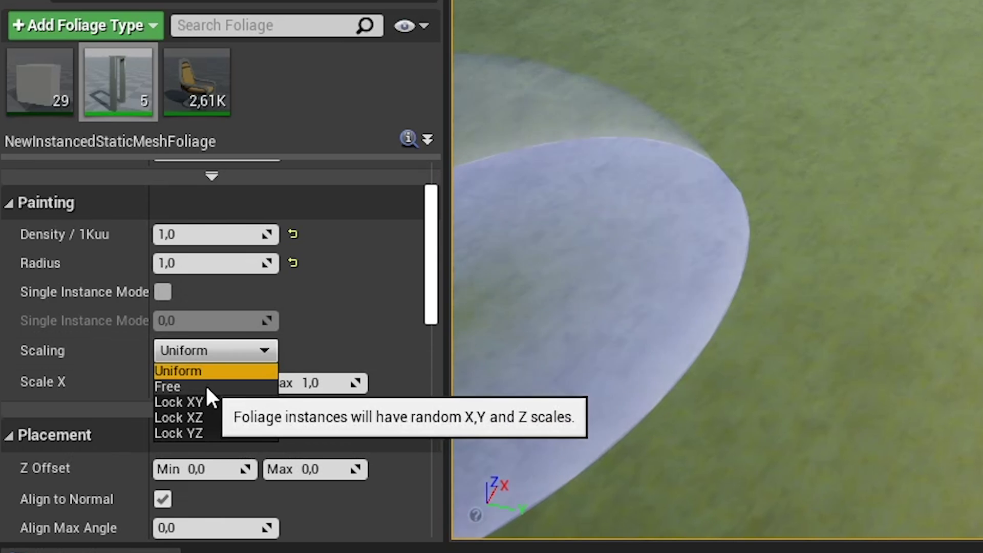
pyautogui.click(295, 344)
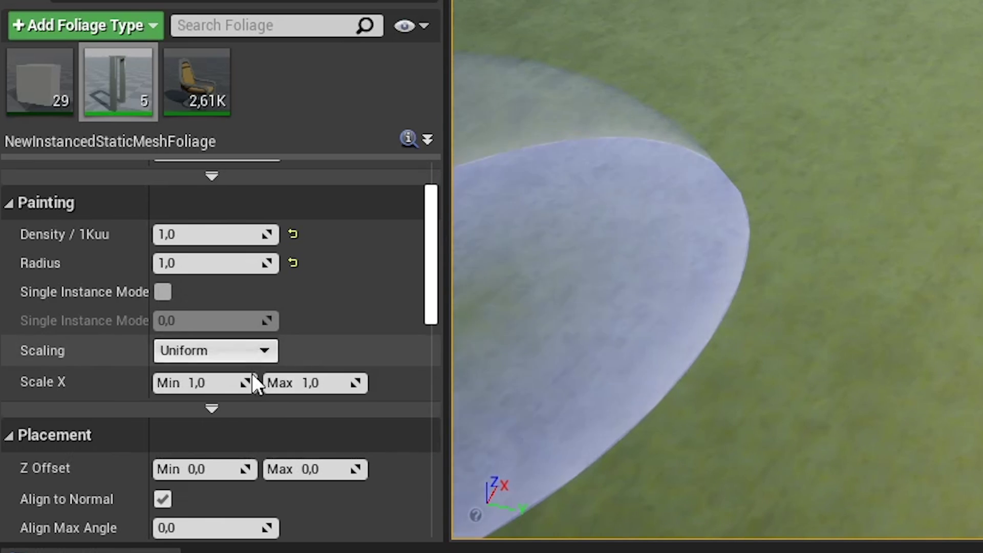
pyautogui.click(225, 383)
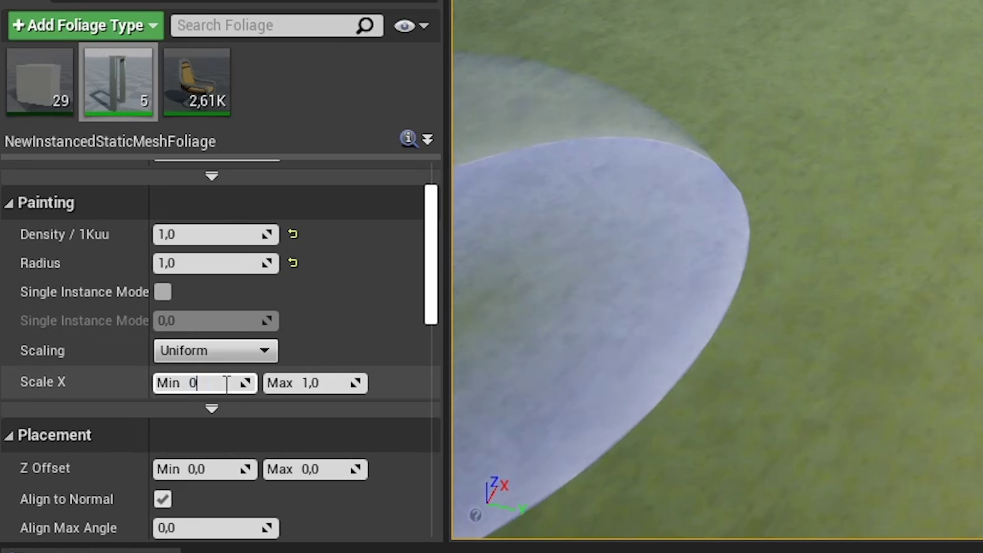
pyautogui.write('.2')
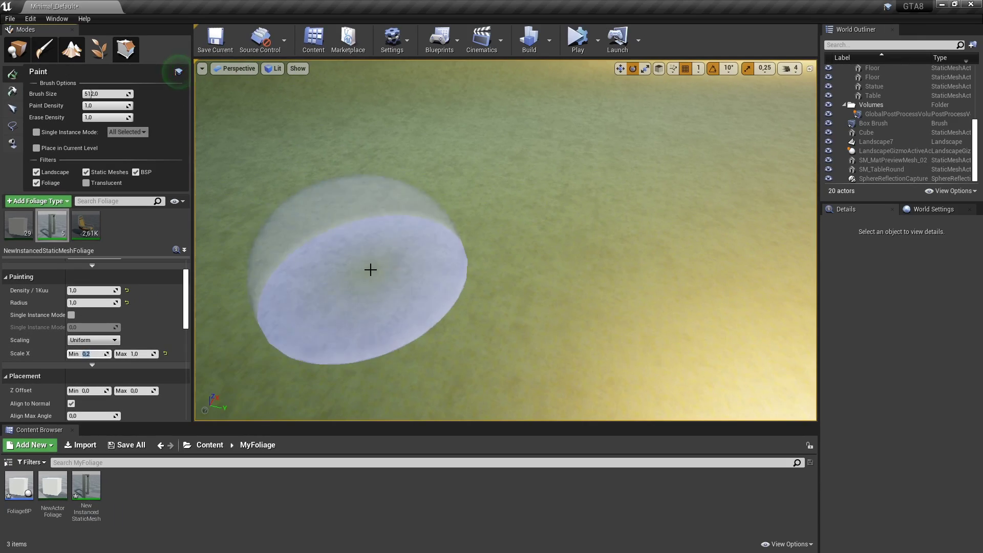
# Step: Paint variably sized door frames across the landscape and move in closer
pyautogui.click(495, 191)
pyautogui.moveTo(495, 191)
pyautogui.mouseDown()
pyautogui.moveTo(368, 226)
pyautogui.moveTo(540, 172)
pyautogui.mouseUp()
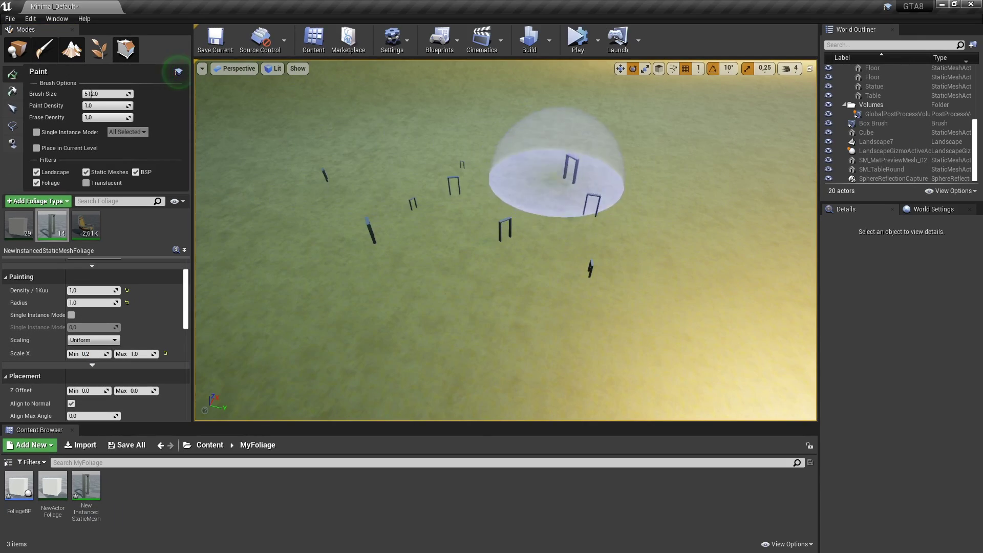
pyautogui.moveTo(556, 180); pyautogui.dragTo(542, 195, button='right')
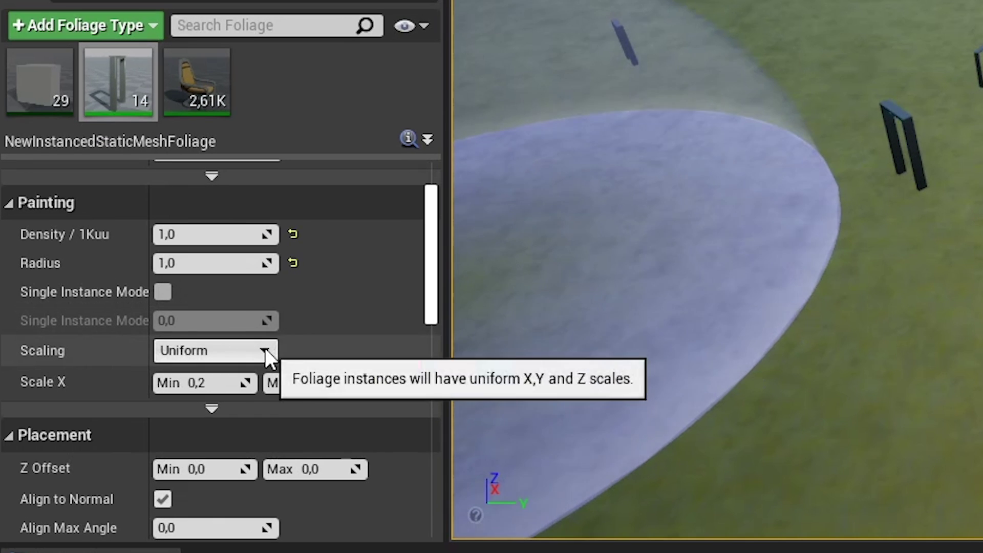
# Step: Switch door-frame scaling to Free and set Scale Y minimum to 0.5
pyautogui.click(114, 340)
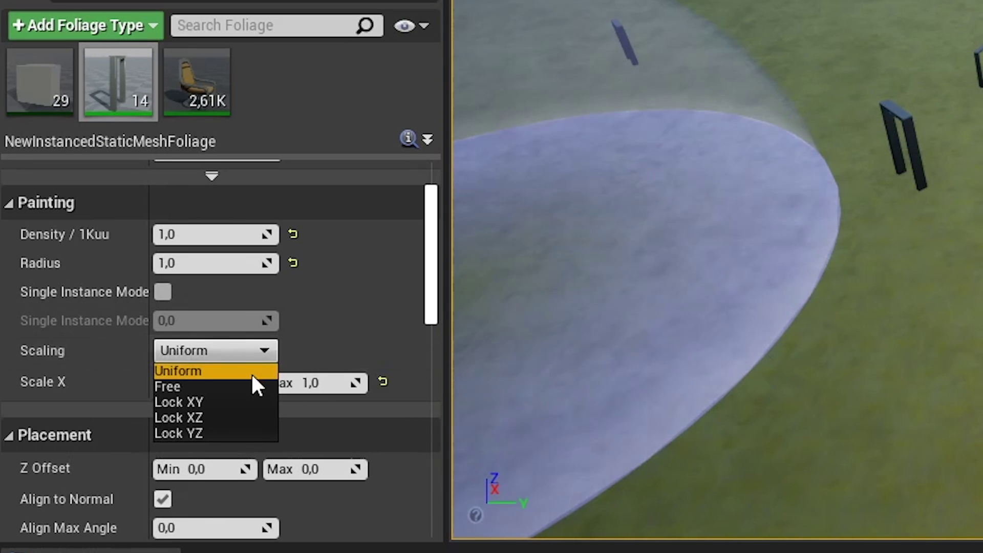
pyautogui.click(251, 387)
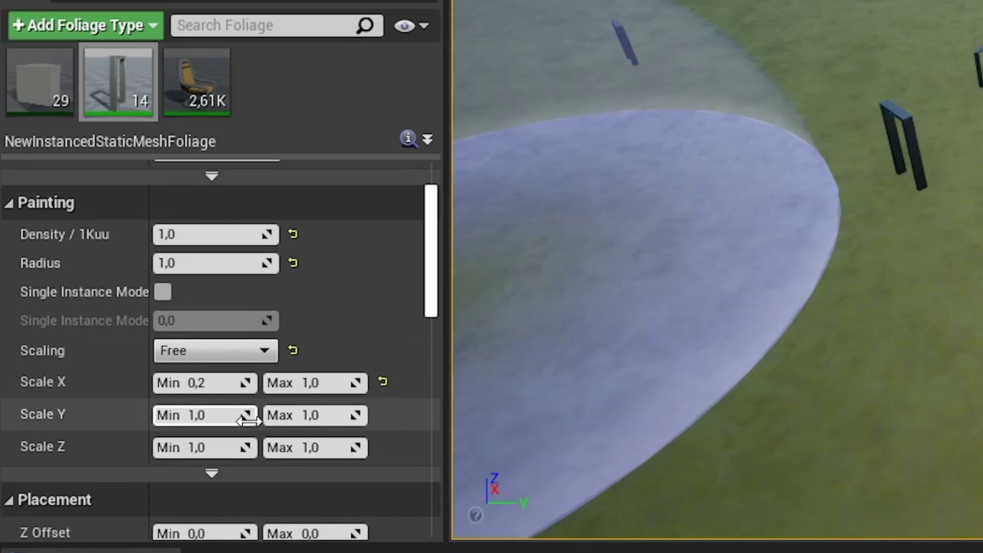
pyautogui.click(223, 415)
pyautogui.press('BackSpace')
pyautogui.write('0')
pyautogui.press('End')
pyautogui.press('BackSpace')
pyautogui.write('5')
pyautogui.press('Return')
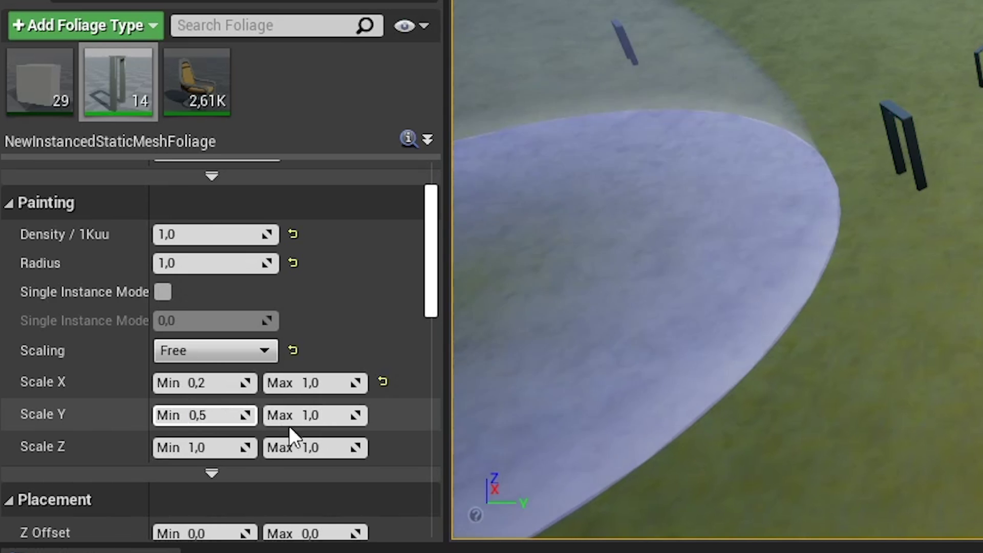
# Step: Set Scale Y maximum to 3 and Scale Z maximum to 2
pyautogui.click(318, 416)
pyautogui.press('BackSpace')
pyautogui.write('3')
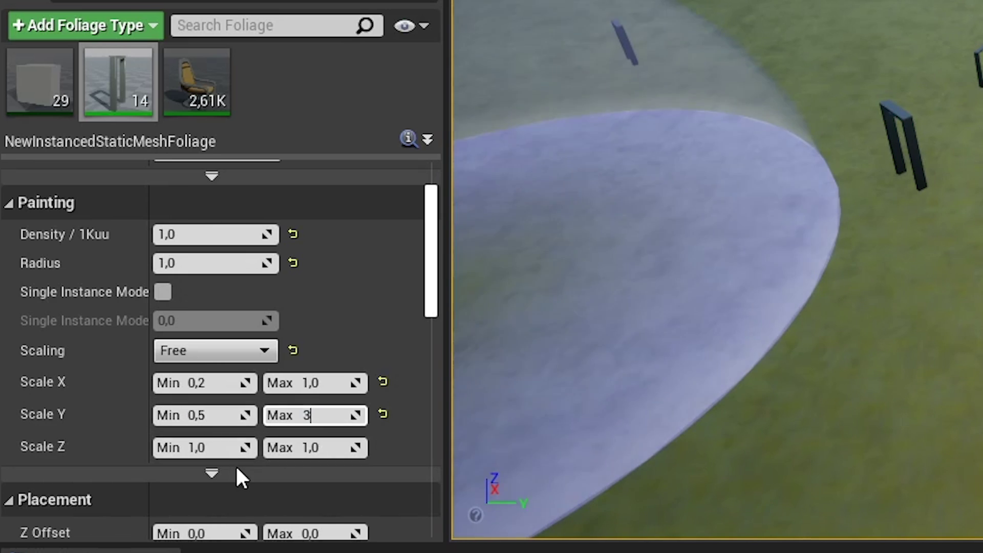
pyautogui.click(323, 448)
pyautogui.press('BackSpace')
pyautogui.write('2')
pyautogui.press('Return')
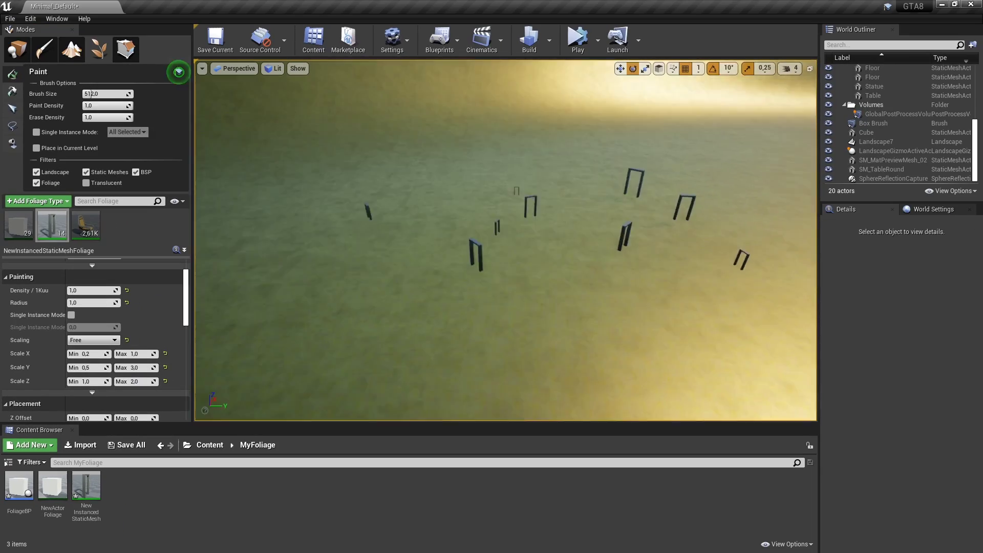
# Step: Paint more door frames of varied sizes across the landscape
pyautogui.moveTo(432, 250)
pyautogui.mouseDown()
pyautogui.moveTo(388, 207)
pyautogui.moveTo(548, 322)
pyautogui.mouseUp()
pyautogui.moveTo(548, 323); pyautogui.dragTo(548, 322, button='right')
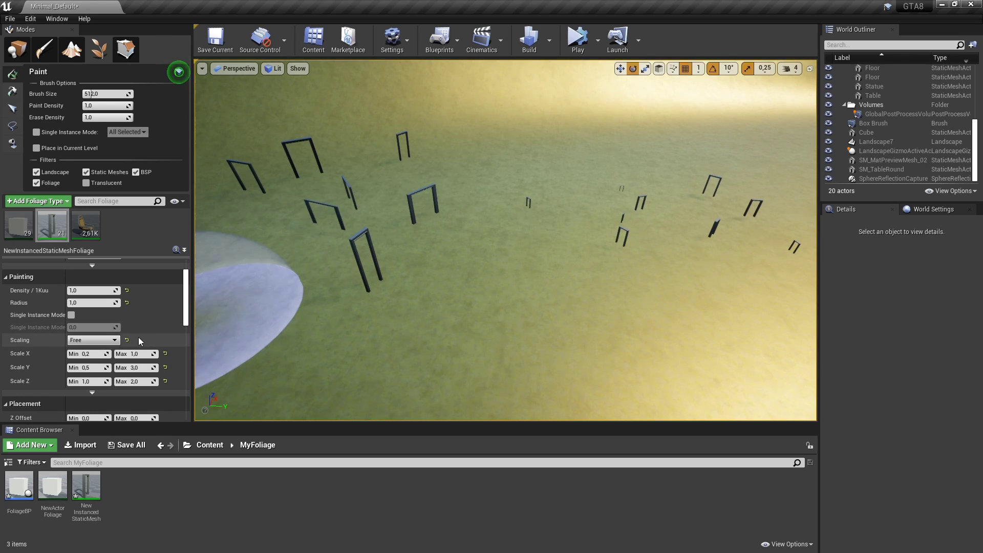
pyautogui.scroll(-5, 138, 337)
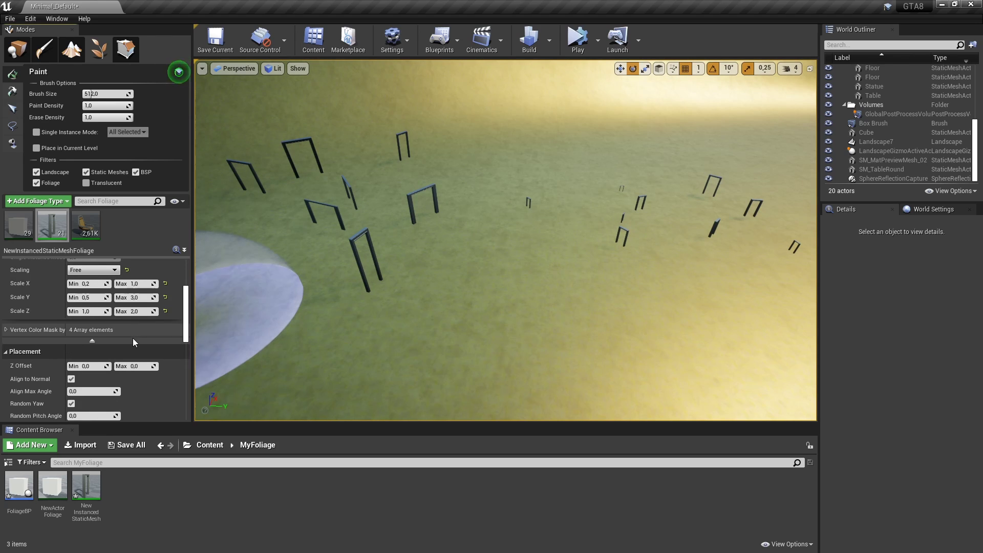
# Step: Confirm a Z Offset maximum of 300 and paint more door frames onto the ground
pyautogui.scroll(-3, 134, 339)
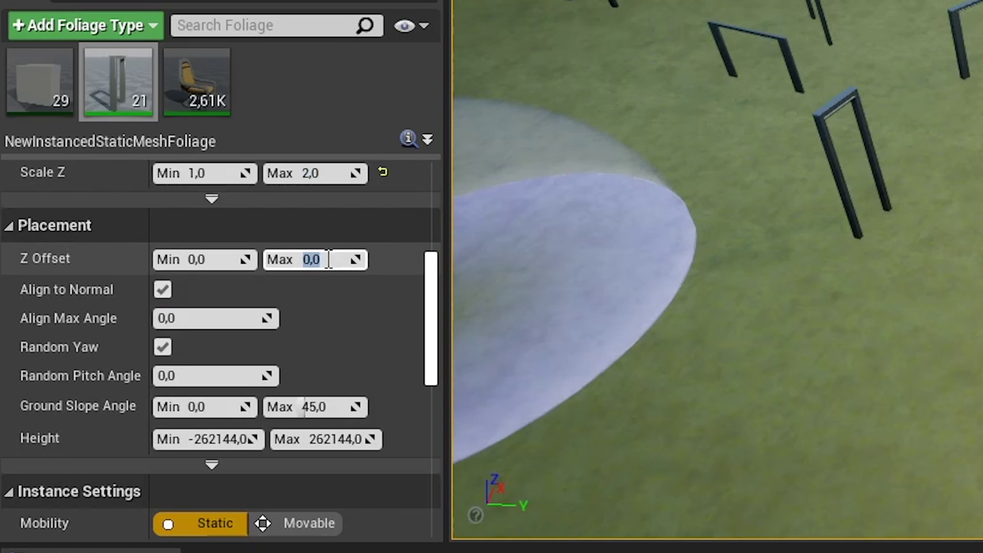
pyautogui.write('300')
pyautogui.press('Return')
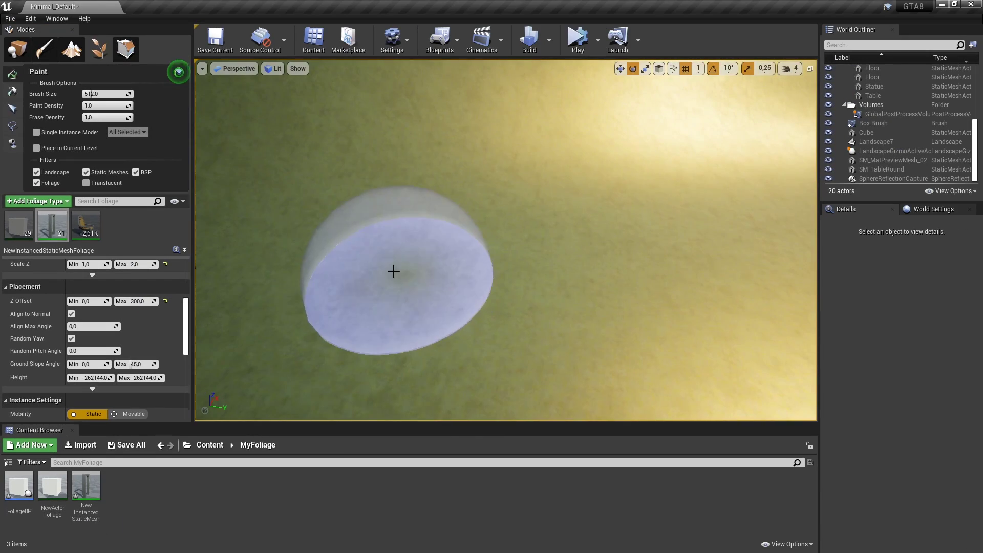
pyautogui.click(555, 206)
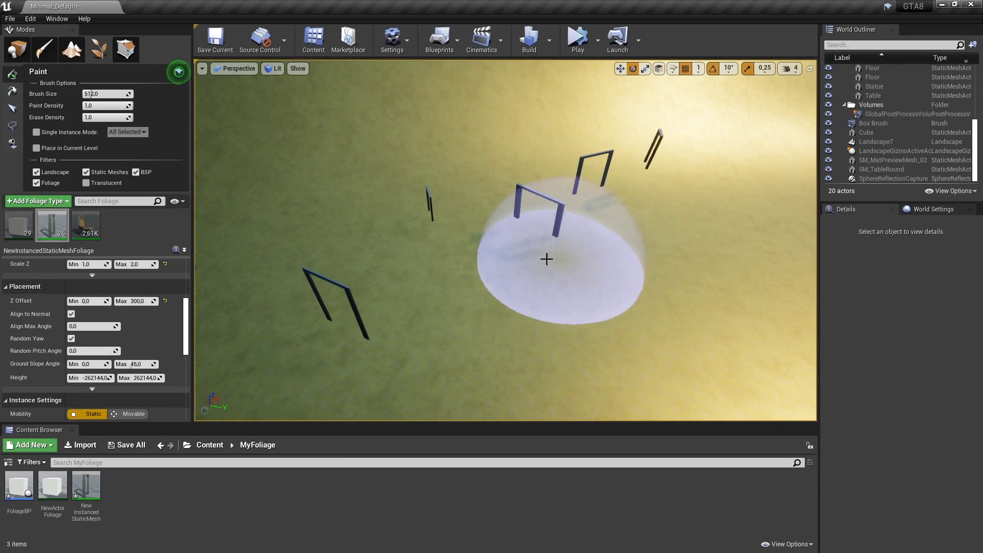
pyautogui.click(518, 275)
pyautogui.moveTo(417, 187)
pyautogui.mouseDown(button='right')
pyautogui.moveTo(460, 230)
pyautogui.moveTo(512, 256)
pyautogui.moveTo(533, 249)
pyautogui.mouseUp(button='right')
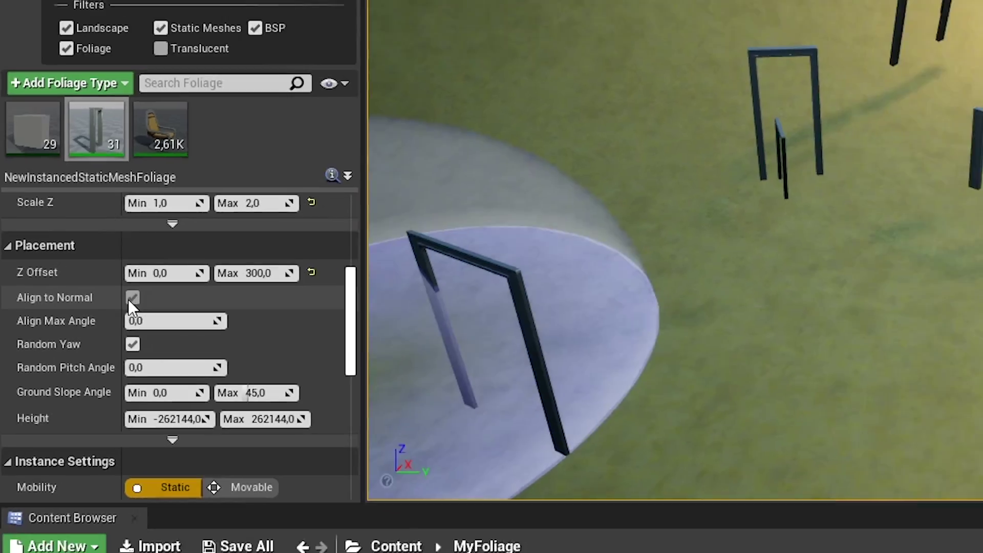
# Step: Turn off Align to Normal and paint a few more door frames
pyautogui.click(132, 298)
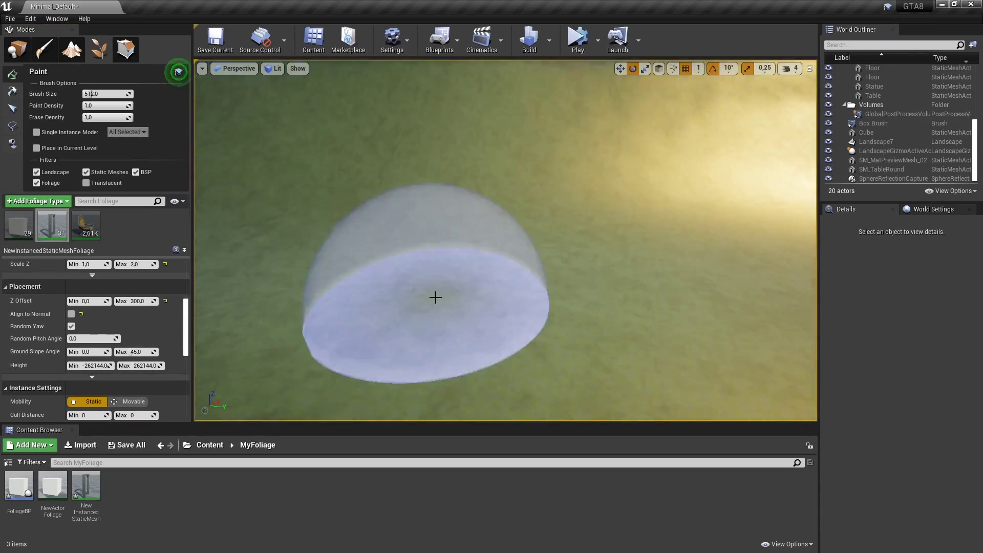
pyautogui.moveTo(435, 297); pyautogui.dragTo(467, 220)
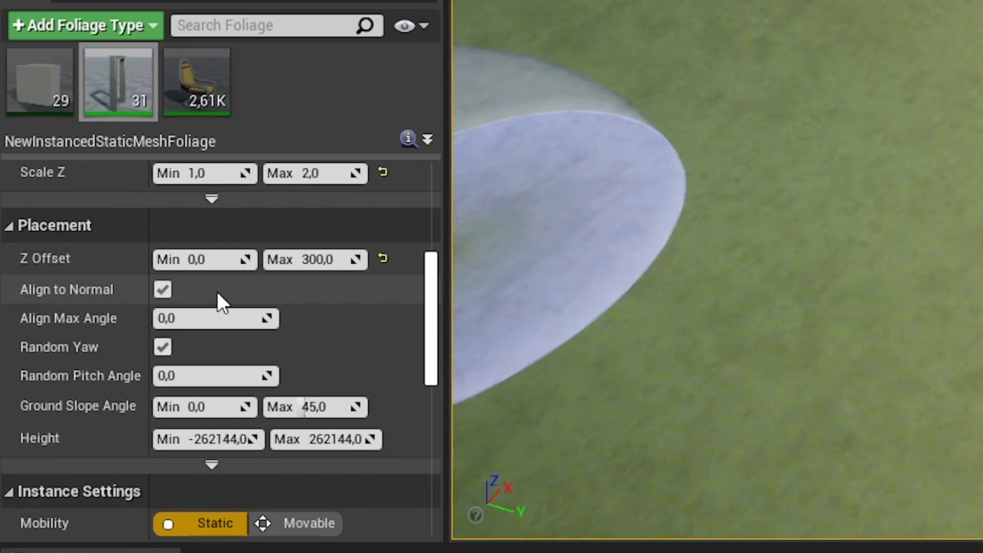
pyautogui.click(199, 323)
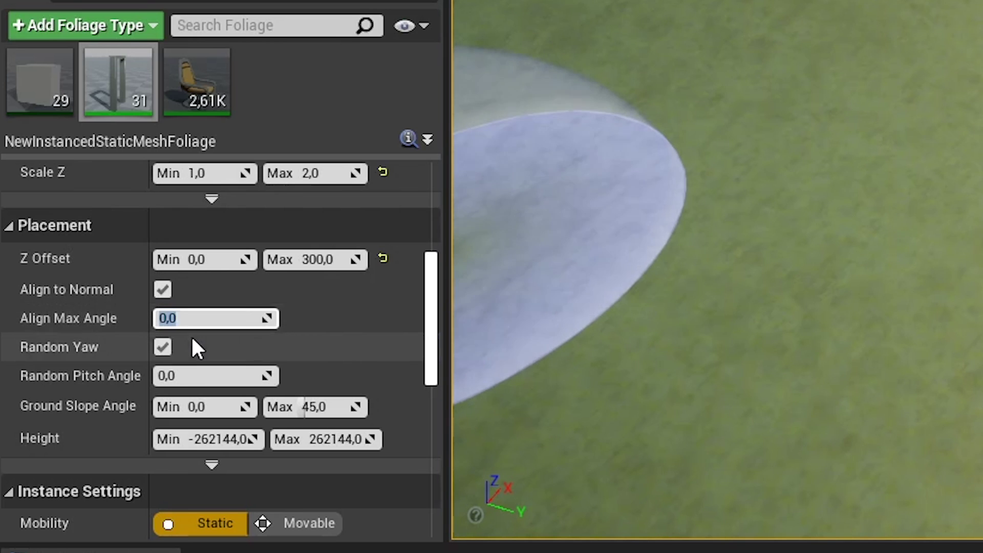
# Step: Turn off Random Yaw and paint rows of uniformly facing door frames
pyautogui.click(168, 346)
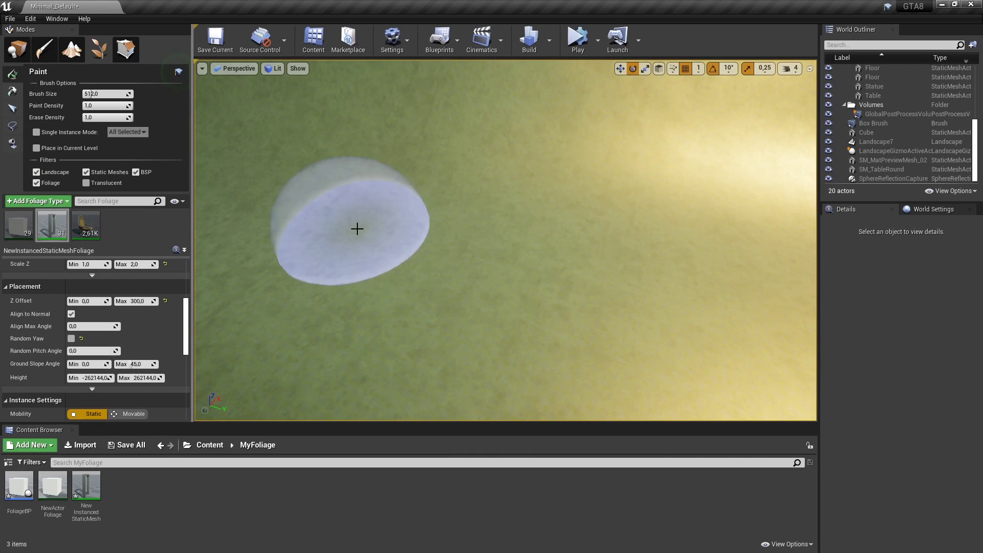
pyautogui.moveTo(355, 228)
pyautogui.mouseDown()
pyautogui.moveTo(621, 250)
pyautogui.moveTo(399, 330)
pyautogui.moveTo(487, 266)
pyautogui.mouseUp()
pyautogui.moveTo(487, 266); pyautogui.dragTo(465, 327, button='right')
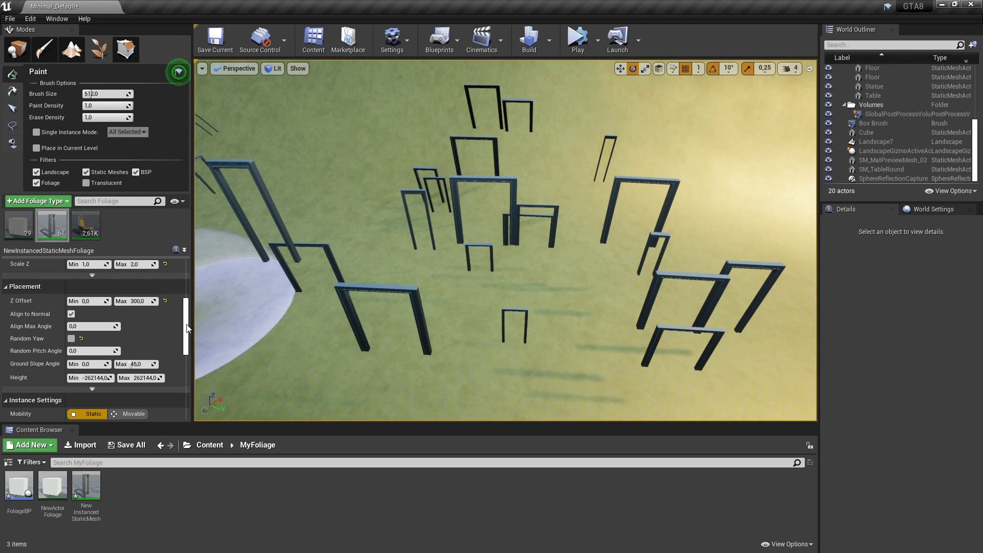
pyautogui.scroll(-2, 187, 328)
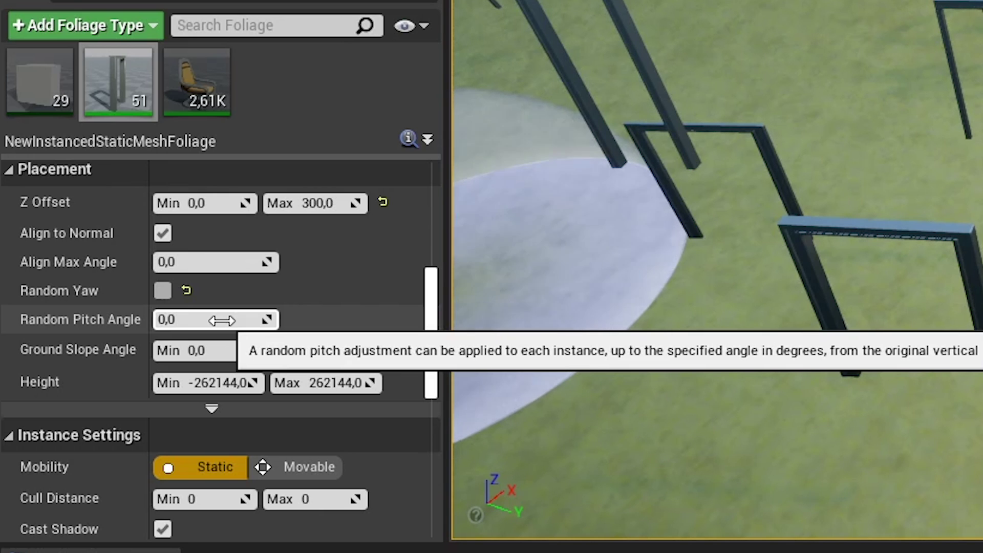
# Step: Set the door frames' Random Pitch Angle to 45.0 and paint tilted frames, reaching 67
pyautogui.click(223, 320)
pyautogui.write('45')
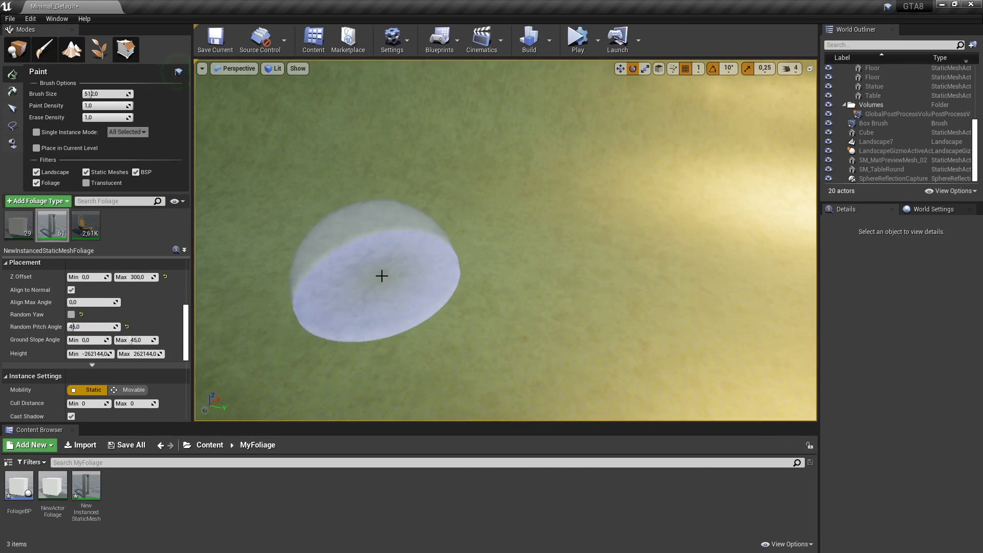
pyautogui.moveTo(382, 275); pyautogui.dragTo(391, 245)
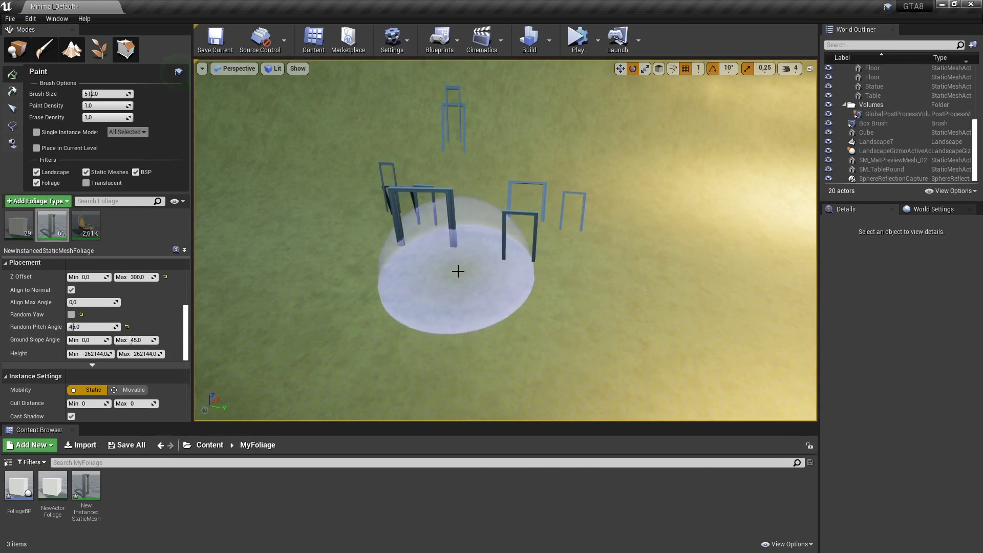
pyautogui.moveTo(488, 249)
pyautogui.mouseDown(button='right')
pyautogui.moveTo(440, 302)
pyautogui.moveTo(450, 287)
pyautogui.moveTo(430, 267)
pyautogui.moveTo(231, 330)
pyautogui.mouseUp(button='right')
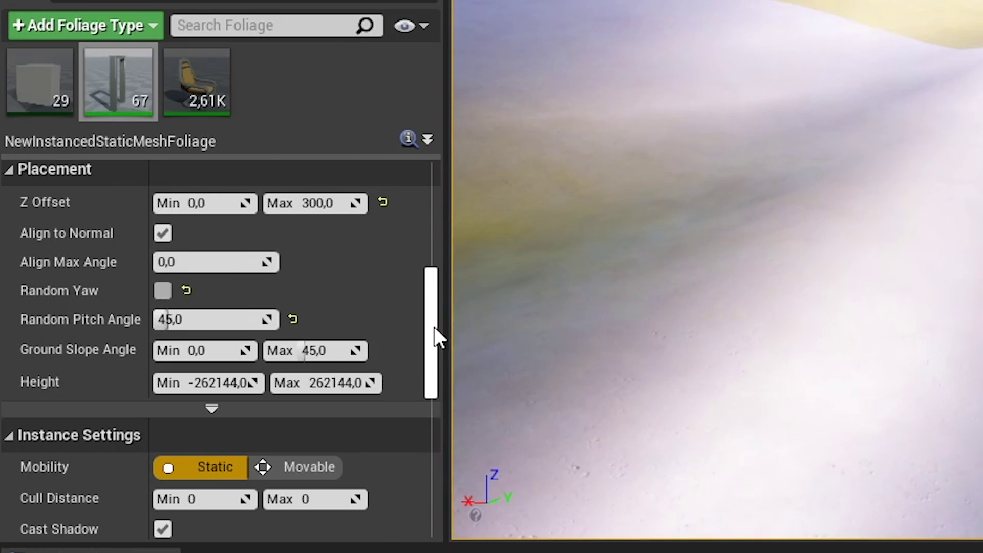
pyautogui.moveTo(434, 326); pyautogui.dragTo(446, 283)
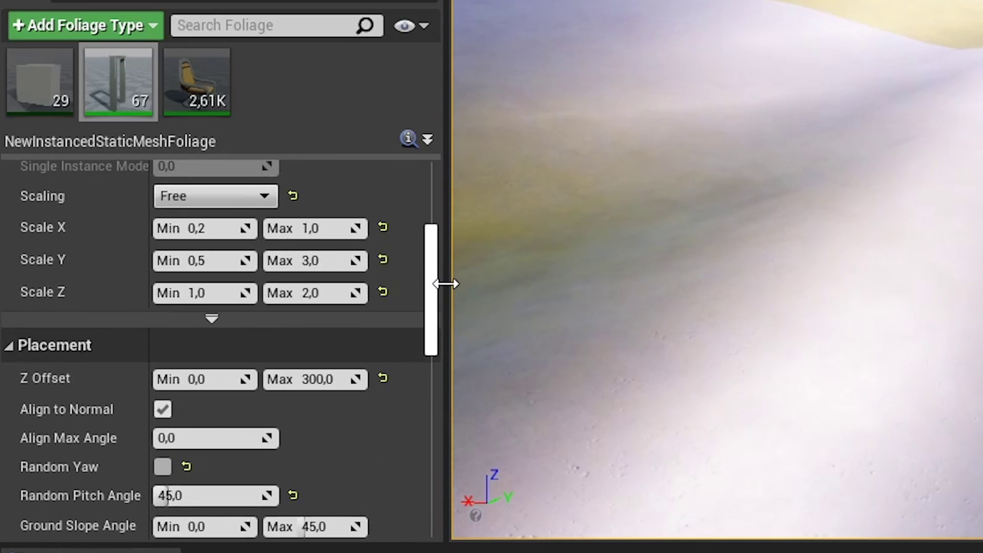
# Step: Reset the door frames' Z Offset to zero and paint frames across the hillsides
pyautogui.click(383, 378)
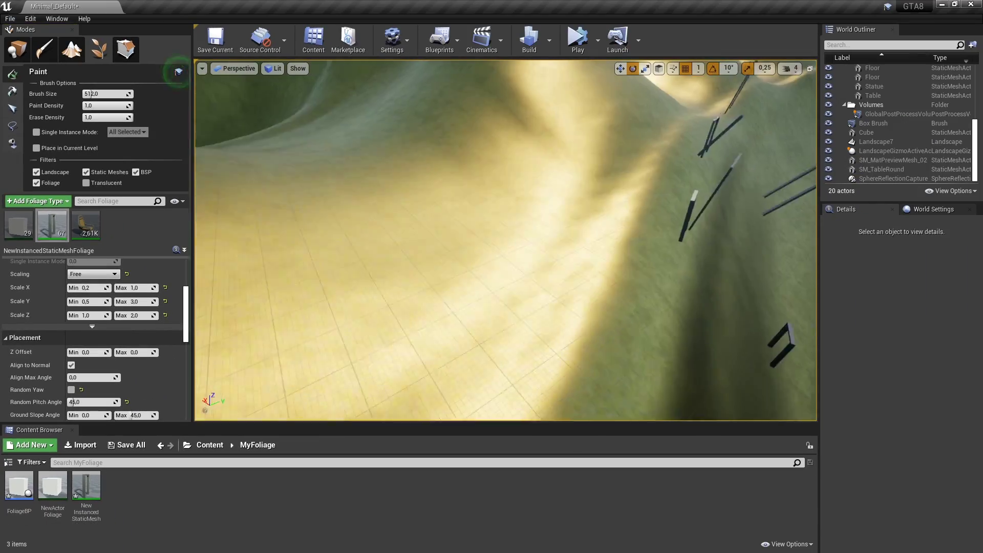
pyautogui.click(528, 196)
pyautogui.moveTo(527, 195); pyautogui.dragTo(561, 256)
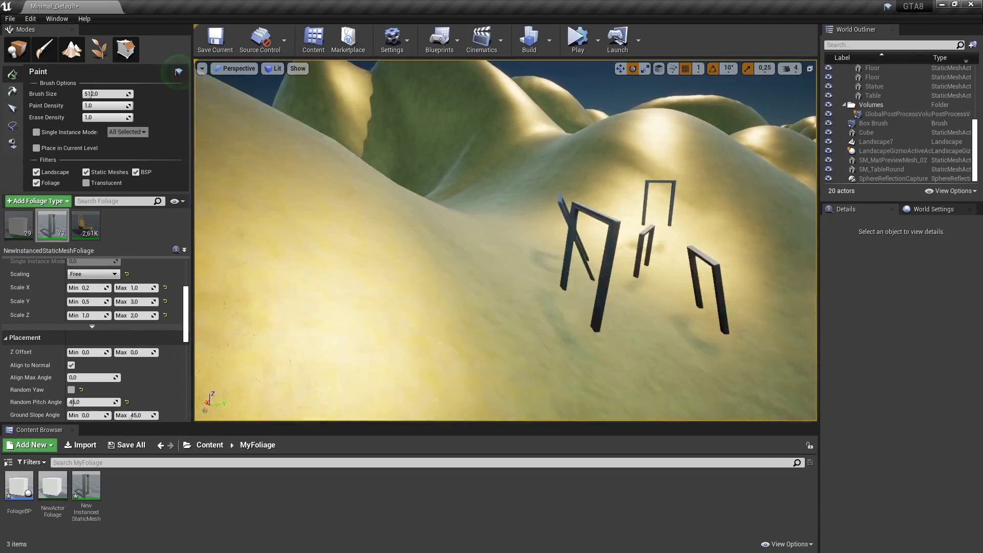
pyautogui.moveTo(561, 256)
pyautogui.mouseDown(button='right')
pyautogui.moveTo(516, 250)
pyautogui.moveTo(338, 298)
pyautogui.moveTo(389, 246)
pyautogui.moveTo(353, 222)
pyautogui.mouseUp(button='right')
pyautogui.click(338, 299)
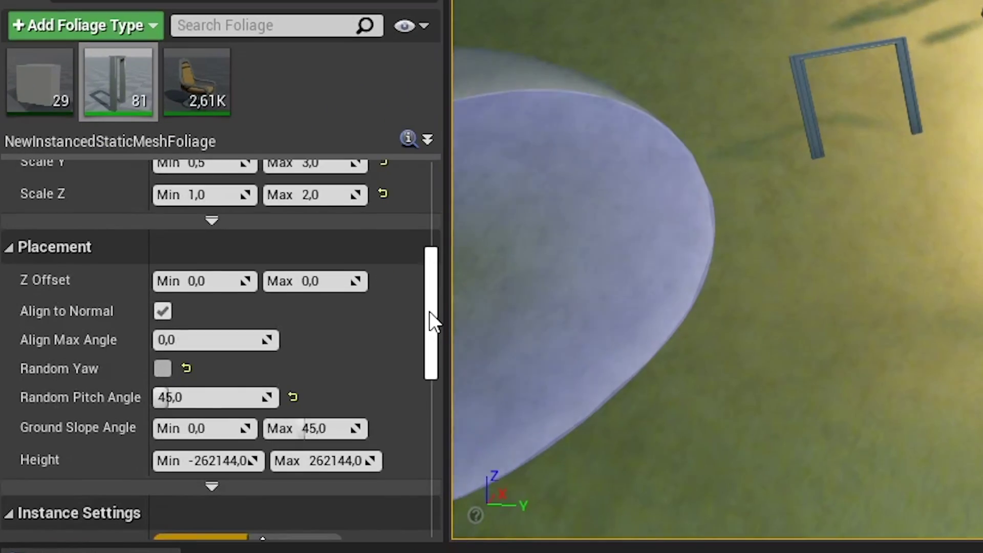
pyautogui.moveTo(183, 322); pyautogui.dragTo(183, 328)
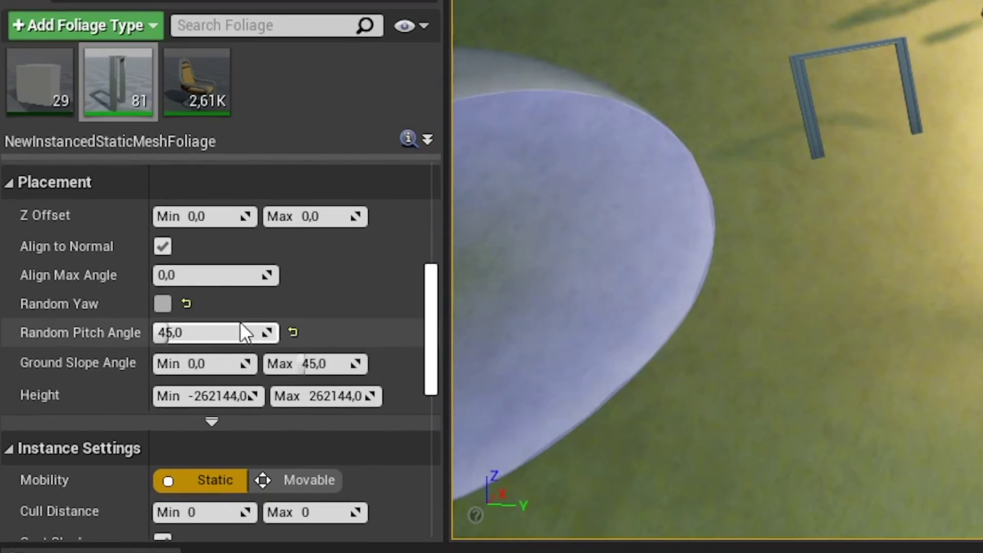
# Step: Reset Random Pitch Angle to 0.0, turn off Align to Normal, and paint more hill frames
pyautogui.click(293, 331)
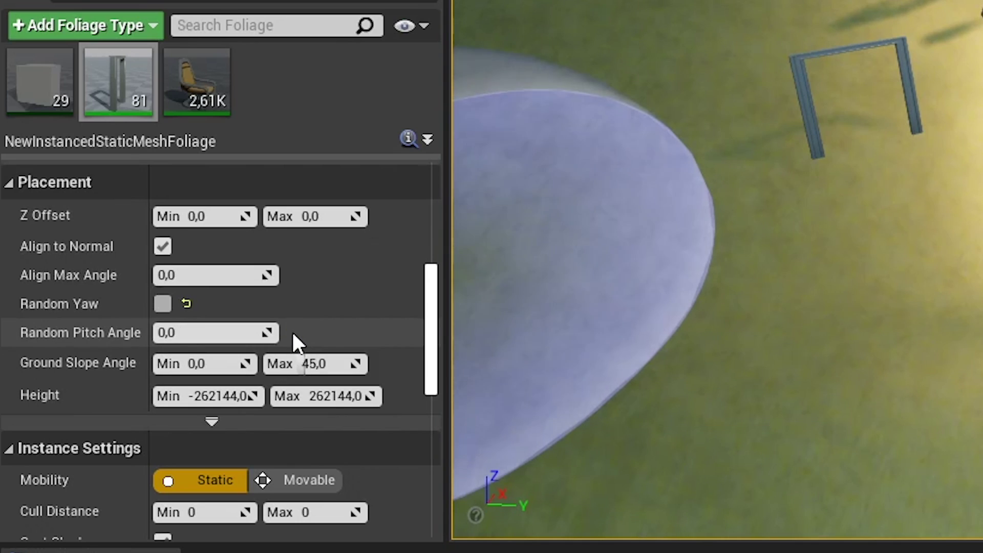
pyautogui.click(160, 238)
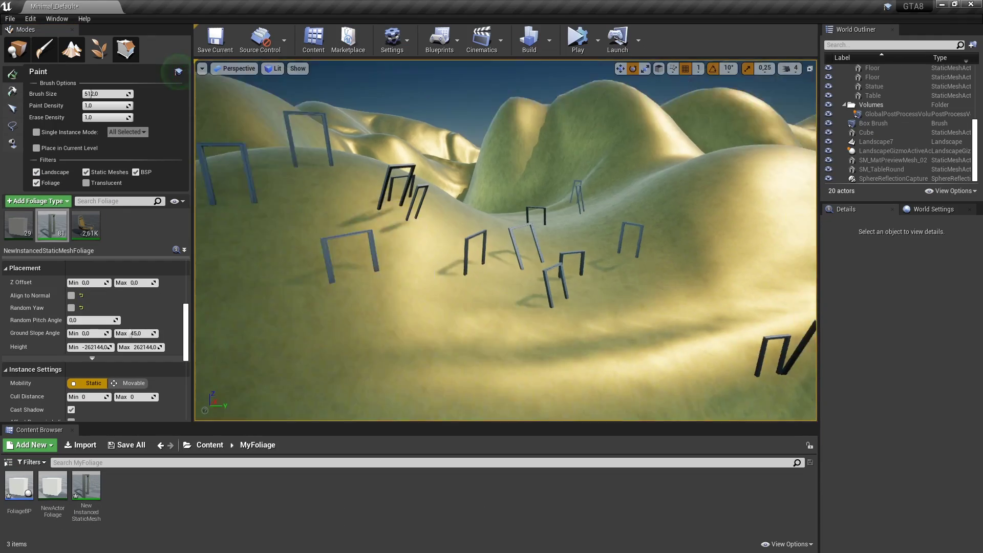
pyautogui.scroll(5, 506, 241)
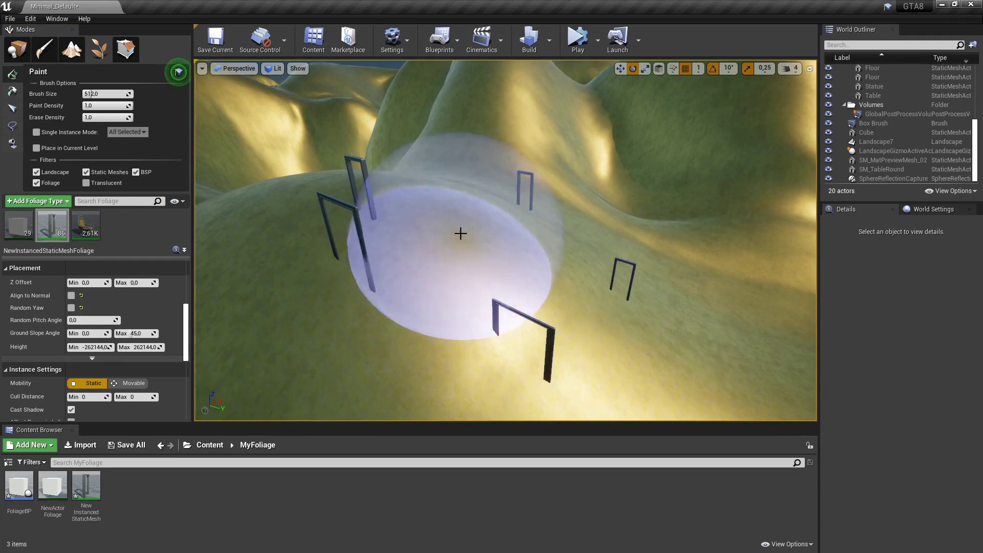
pyautogui.click(460, 234)
pyautogui.moveTo(460, 233); pyautogui.dragTo(492, 230, button='right')
pyautogui.click(548, 205)
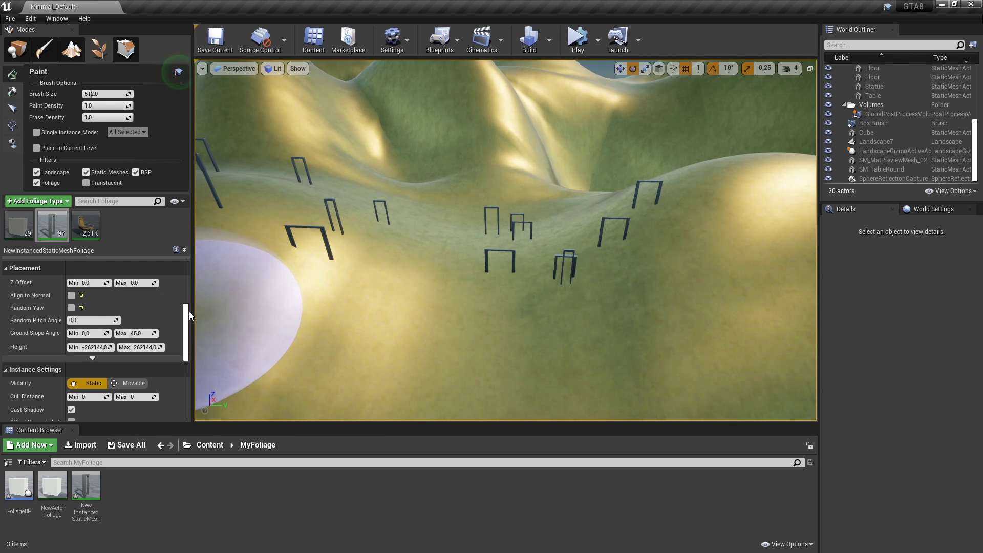
# Step: Turn Align to Normal back on and paint a batch of door frames, reaching 107
pyautogui.click(71, 295)
pyautogui.moveTo(320, 313); pyautogui.dragTo(321, 313, button='right')
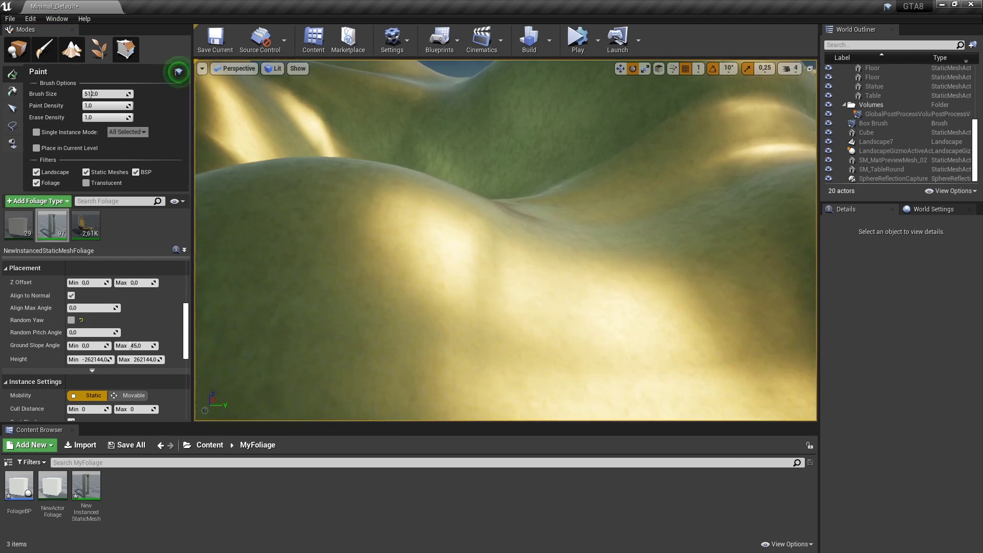
pyautogui.moveTo(512, 245); pyautogui.dragTo(740, 277)
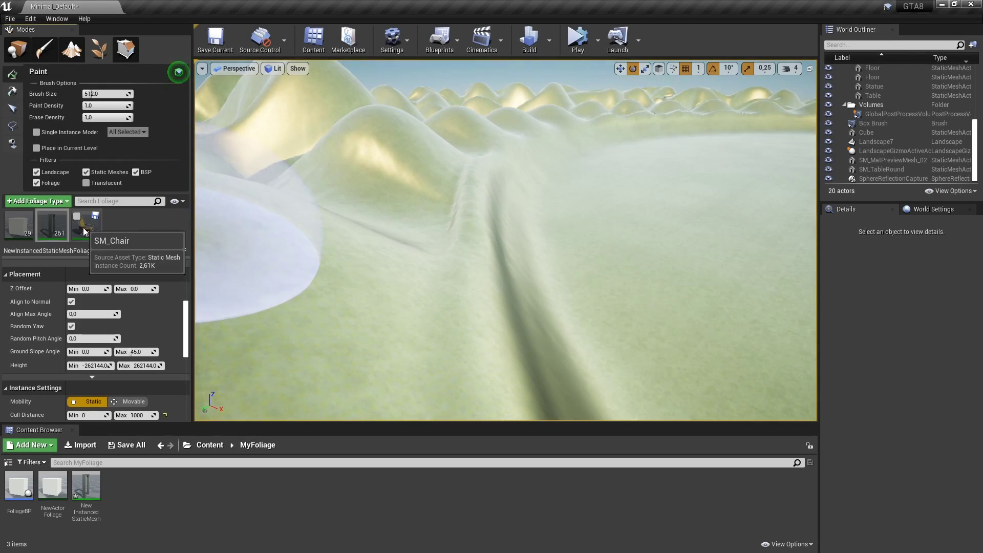
# Step: Paint a cluster of SM_Chair foliage (count 2.71K) and start entering a new Ground Slope Angle Max
pyautogui.click(83, 231)
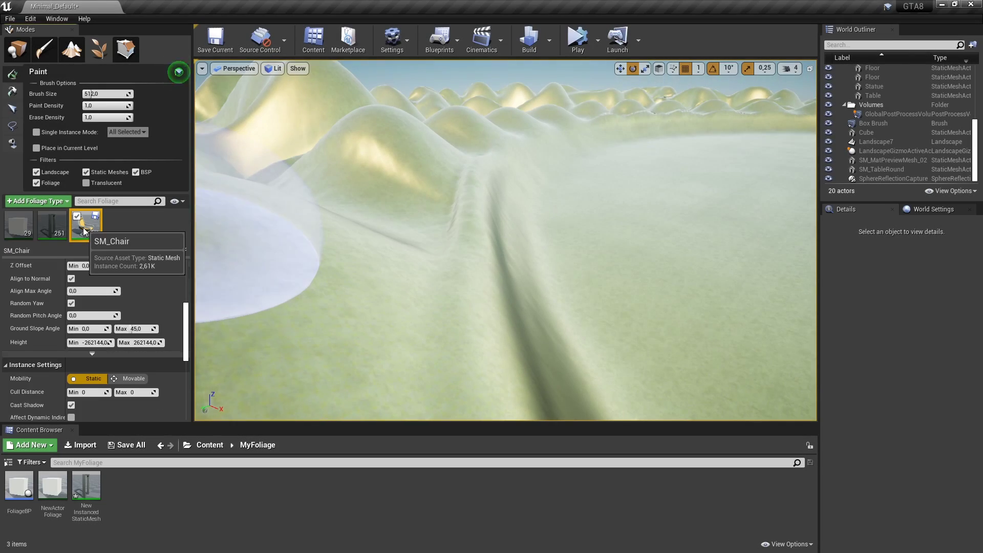
pyautogui.scroll(2, 186, 312)
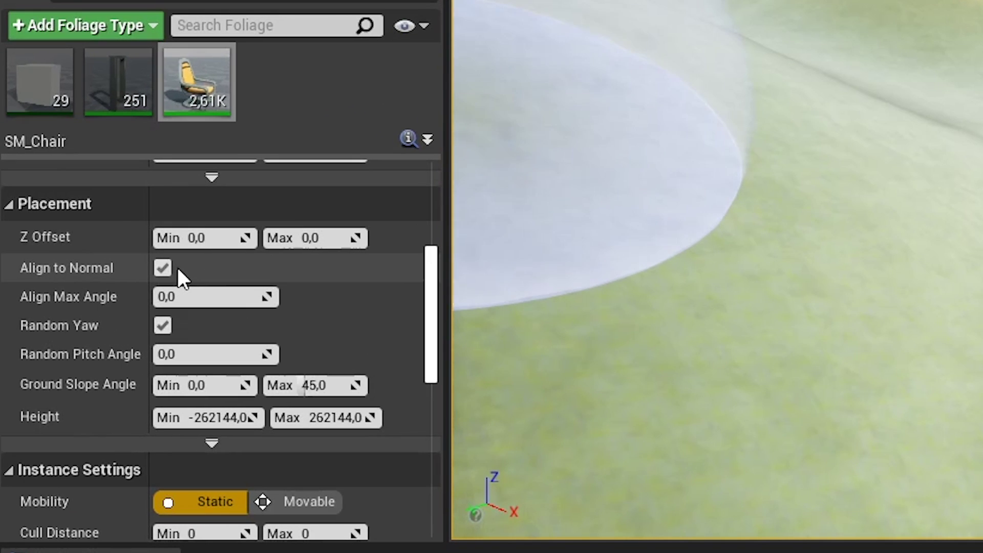
pyautogui.moveTo(130, 385)
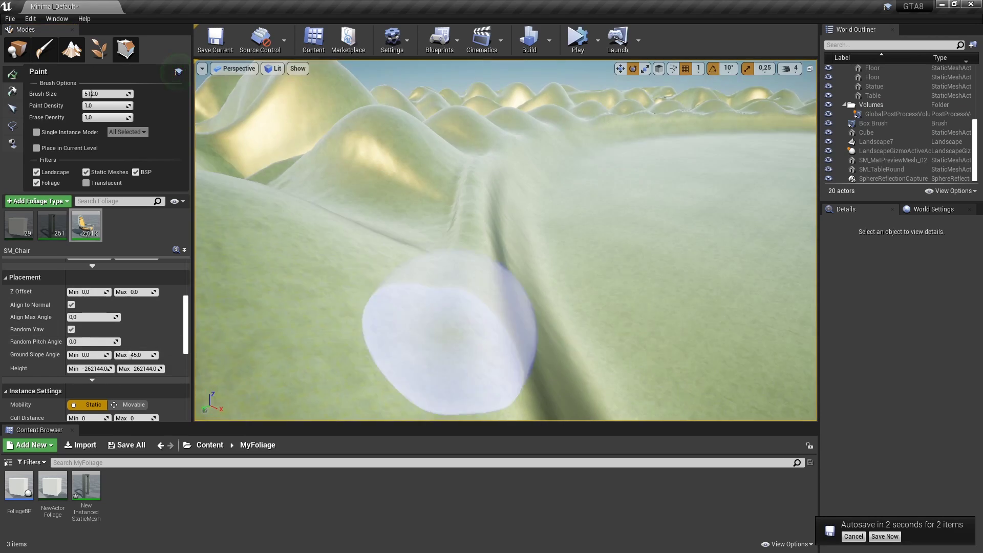
pyautogui.moveTo(449, 332); pyautogui.dragTo(450, 369, button='right')
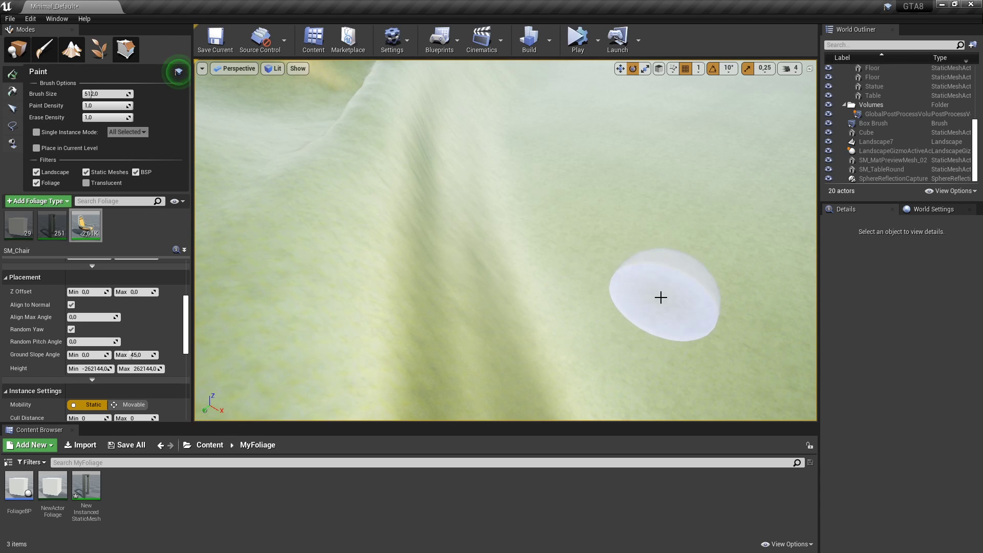
pyautogui.moveTo(660, 298); pyautogui.dragTo(338, 264)
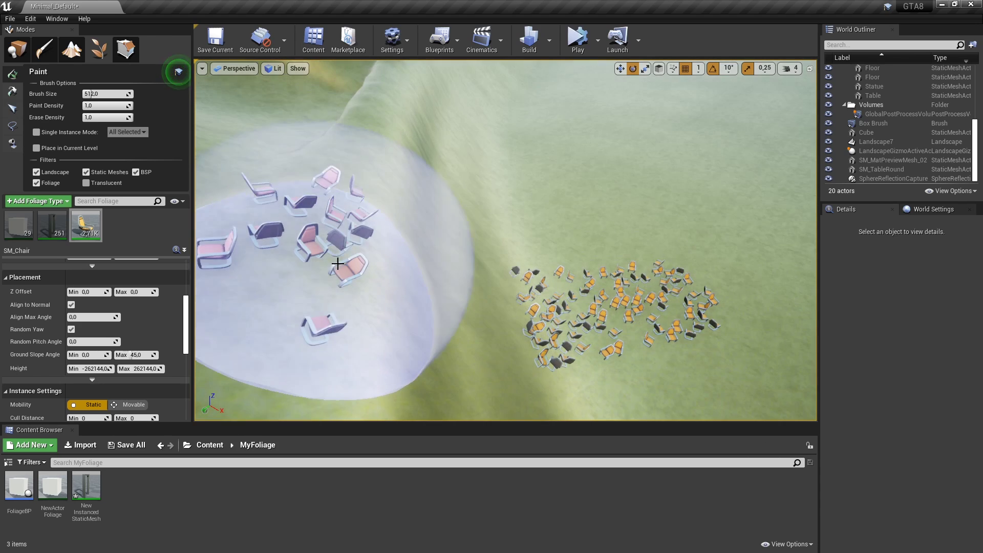
pyautogui.moveTo(584, 199); pyautogui.dragTo(589, 215, button='right')
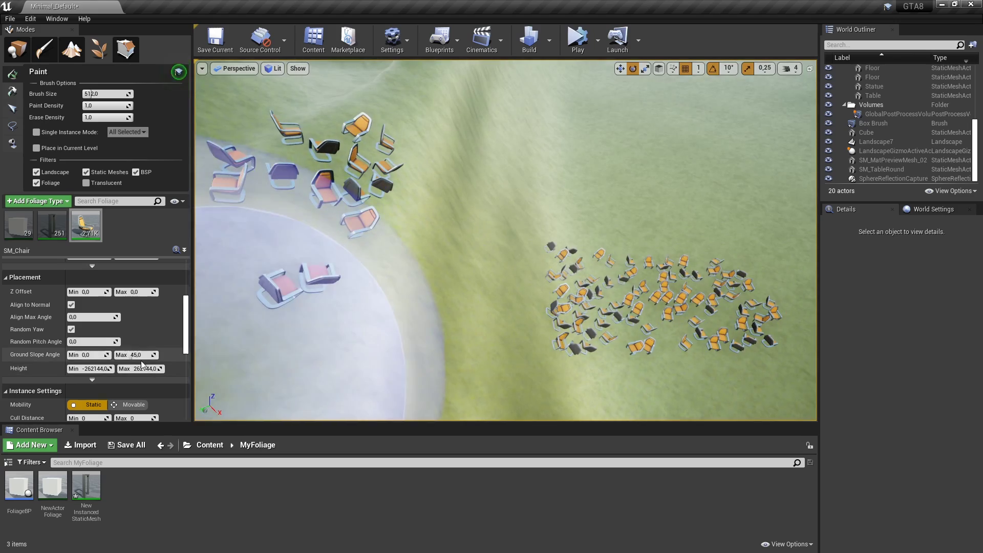
pyautogui.click(140, 356)
pyautogui.write('200')
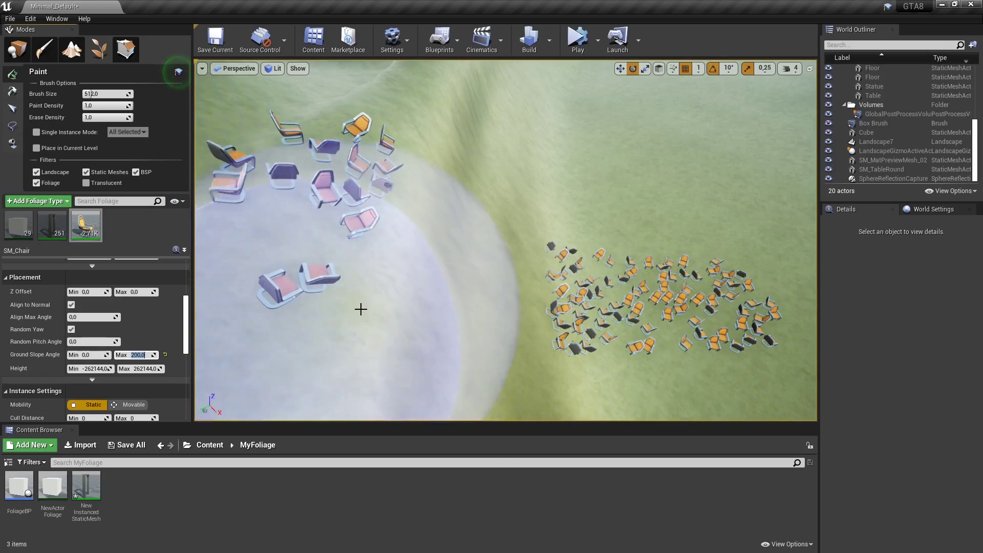
pyautogui.moveTo(835, 274); pyautogui.dragTo(840, 287, button='right')
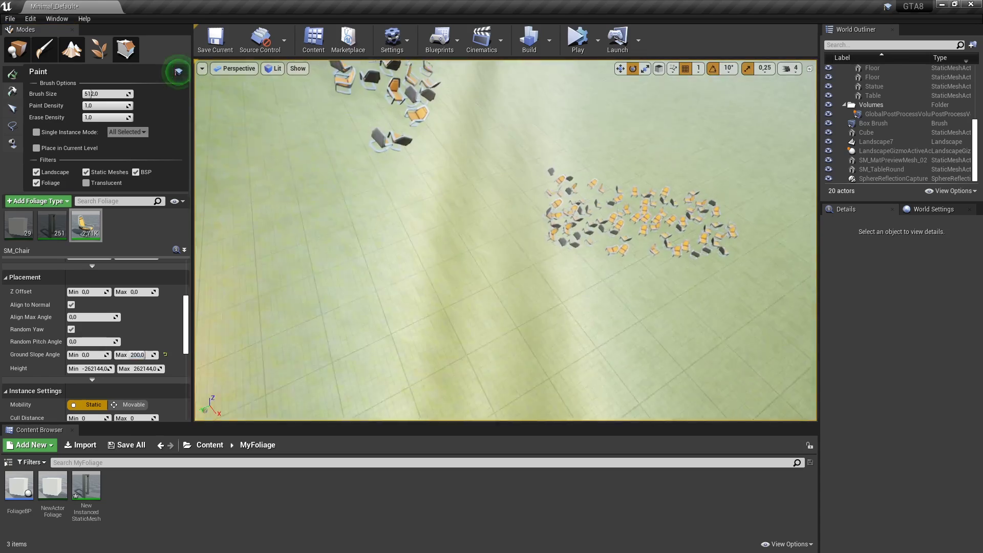
pyautogui.moveTo(674, 355); pyautogui.dragTo(674, 356, button='right')
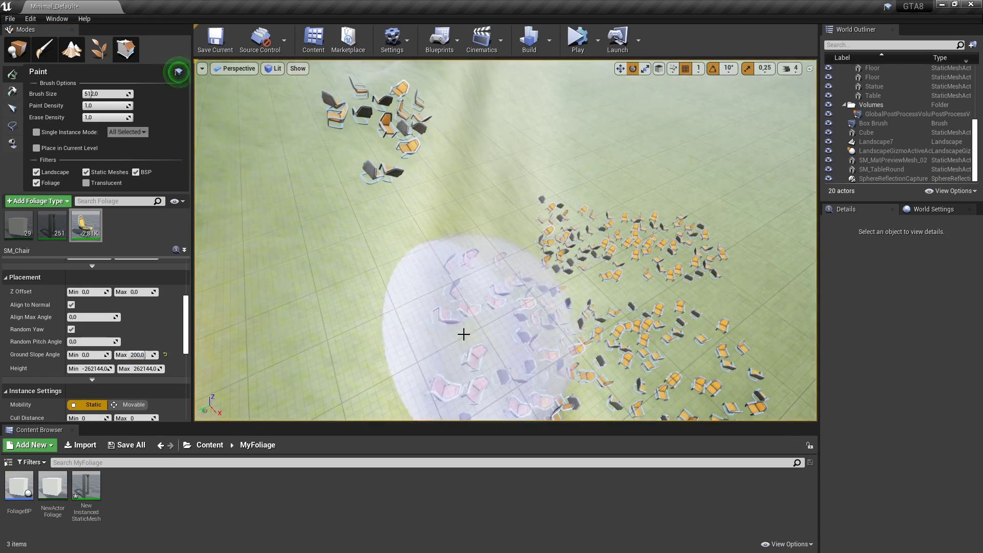
pyautogui.moveTo(463, 334); pyautogui.dragTo(338, 284)
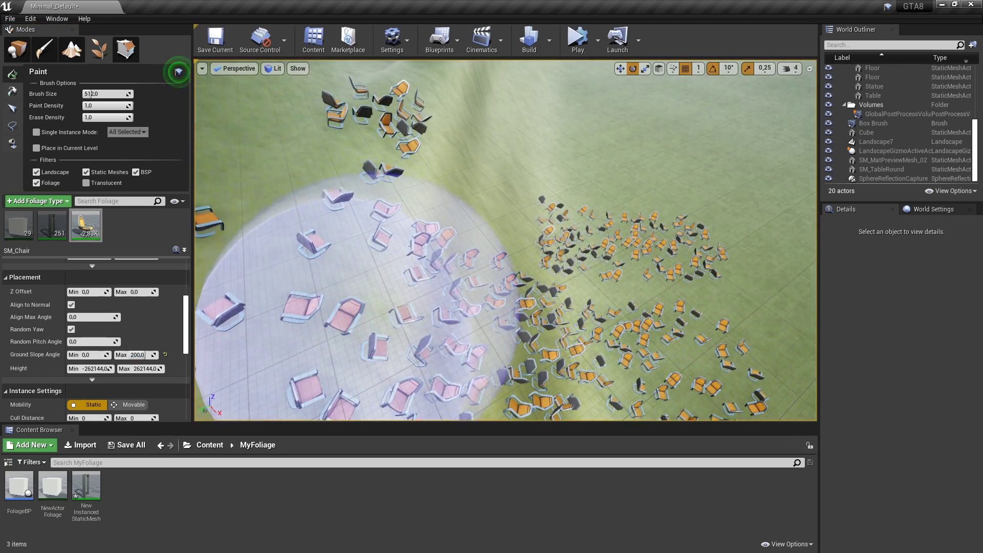
pyautogui.moveTo(330, 280); pyautogui.dragTo(331, 280, button='right')
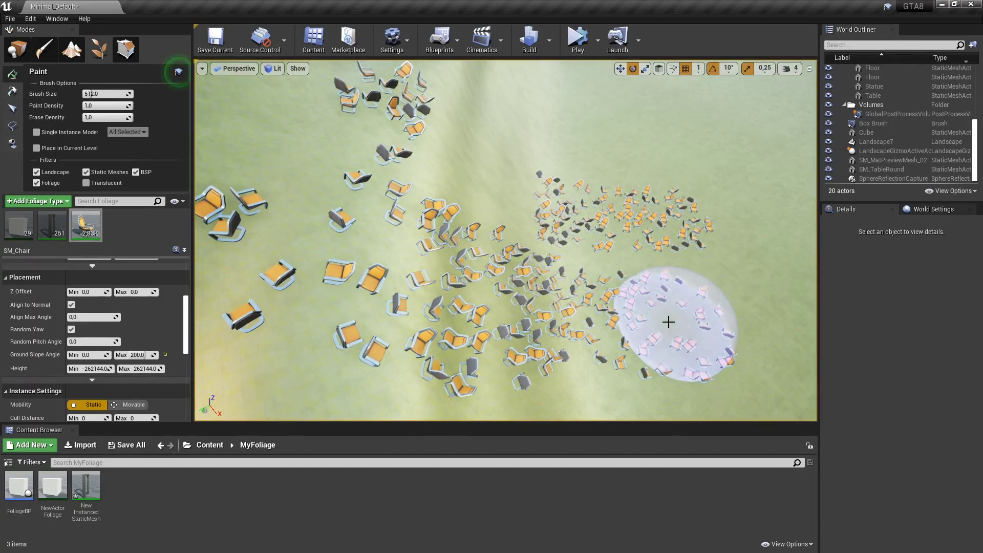
pyautogui.moveTo(668, 321); pyautogui.dragTo(669, 321, button='right')
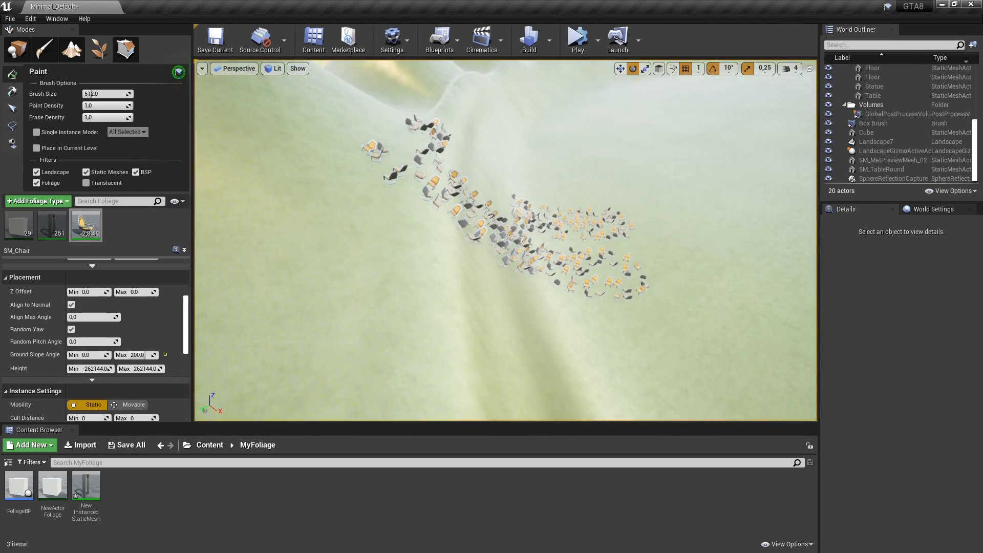
pyautogui.moveTo(349, 378); pyautogui.dragTo(348, 378, button='right')
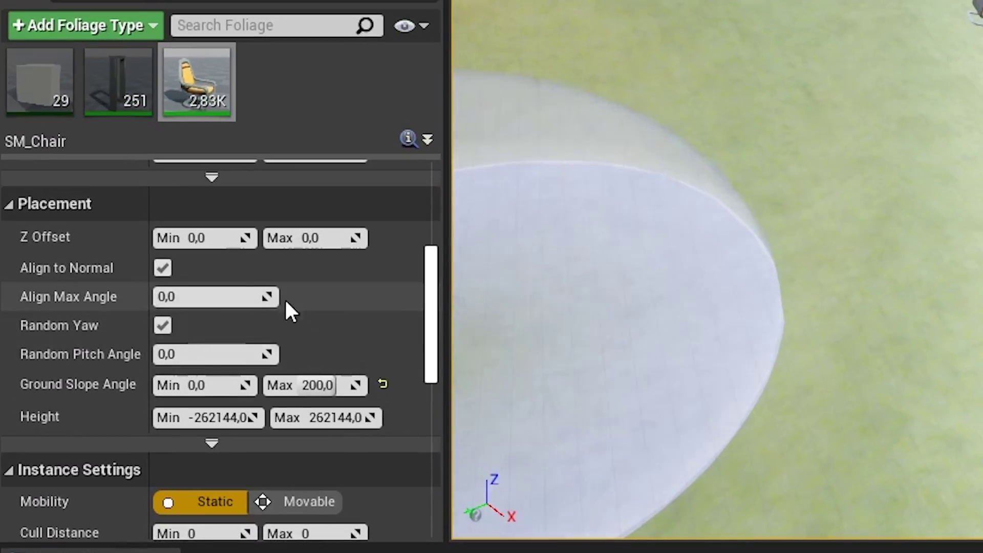
# Step: Set the chairs' Align Max Angle to 10 and paint more chairs across the slope
pyautogui.click(96, 317)
pyautogui.write('10')
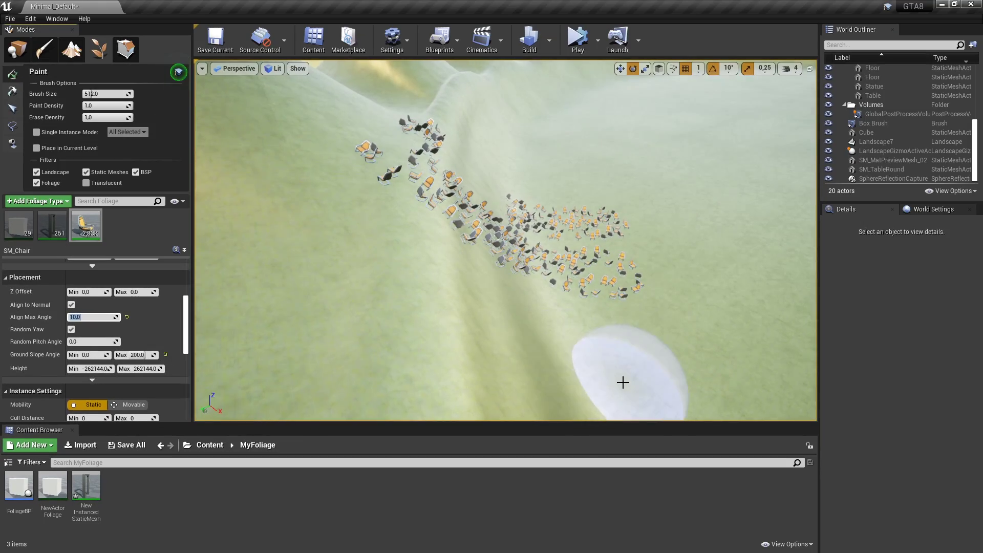
pyautogui.moveTo(622, 383); pyautogui.dragTo(347, 333)
pyautogui.moveTo(347, 333); pyautogui.dragTo(347, 333, button='right')
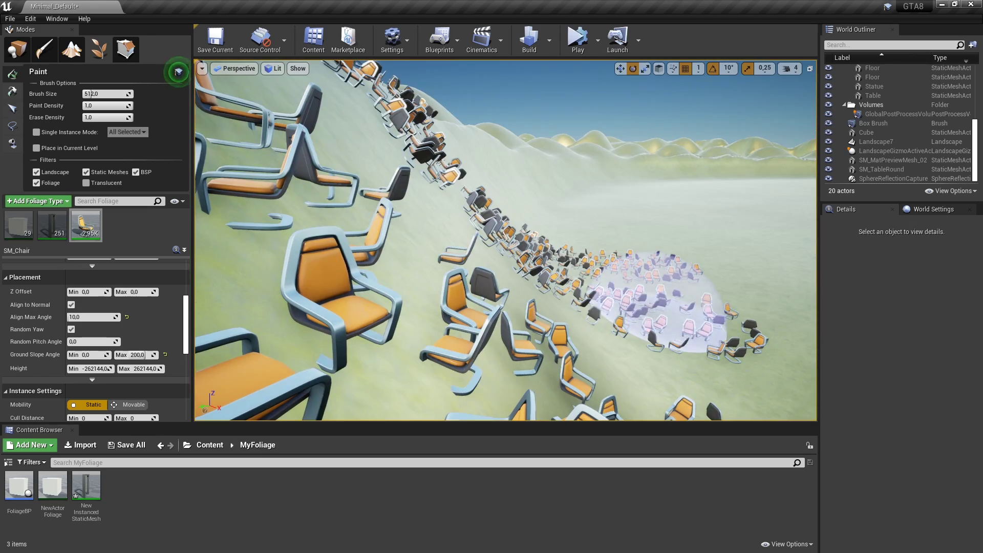
pyautogui.moveTo(660, 302); pyautogui.dragTo(661, 302, button='right')
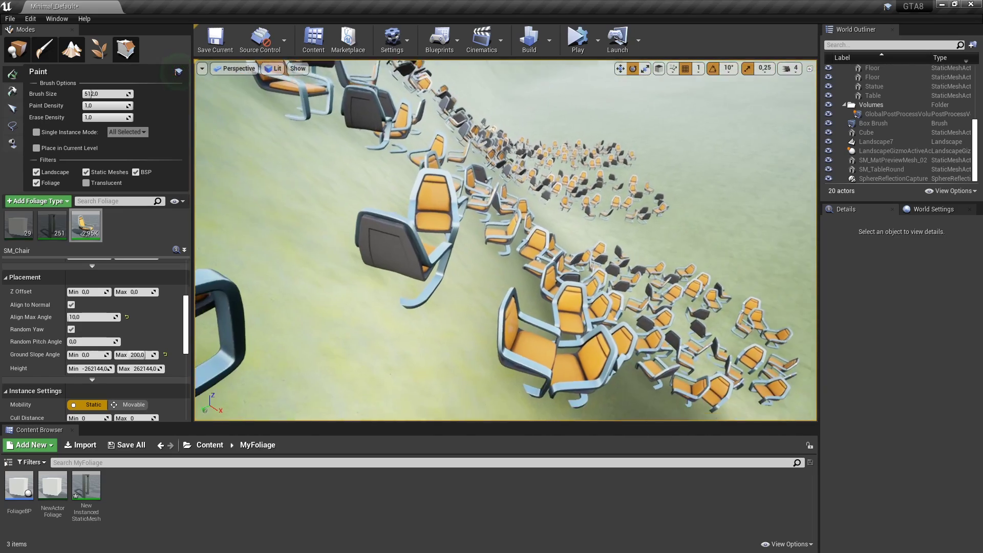
pyautogui.moveTo(416, 325); pyautogui.dragTo(417, 324, button='right')
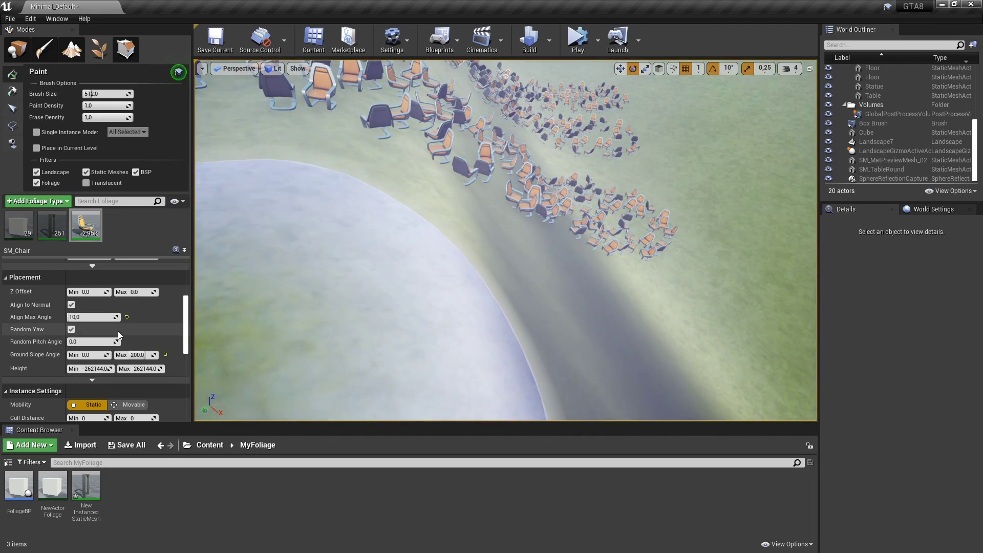
# Step: Turn off Align to Normal for the chairs and paint more in the foreground, reaching 3.06K
pyautogui.click(72, 305)
pyautogui.moveTo(426, 321); pyautogui.dragTo(427, 321, button='right')
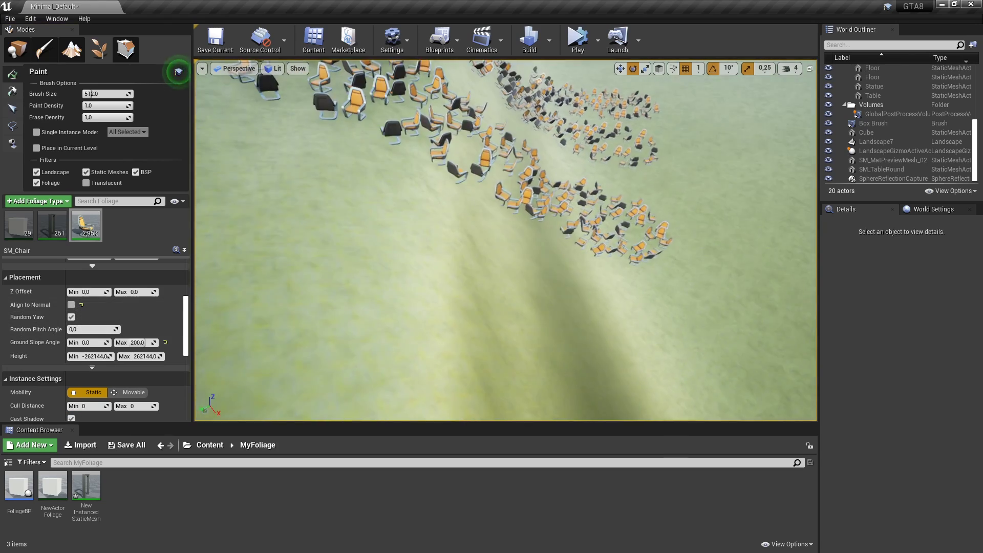
pyautogui.moveTo(410, 309); pyautogui.dragTo(581, 324)
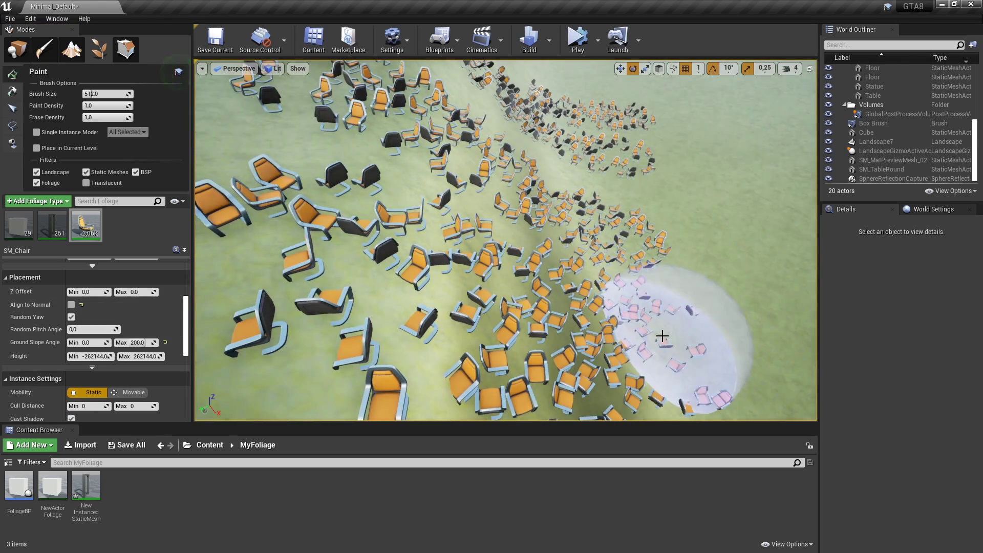
pyautogui.moveTo(662, 335); pyautogui.dragTo(662, 336, button='right')
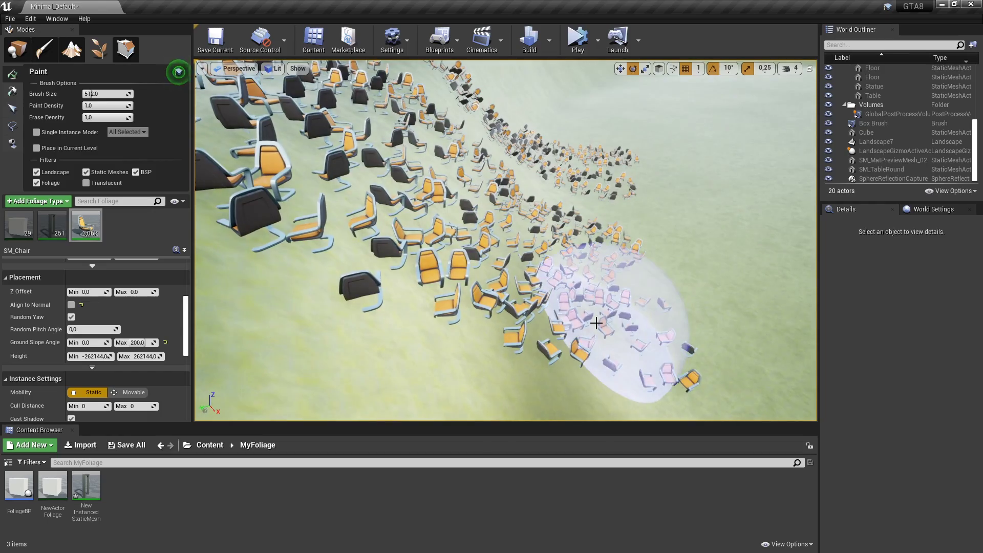
pyautogui.moveTo(596, 323); pyautogui.dragTo(590, 312, button='right')
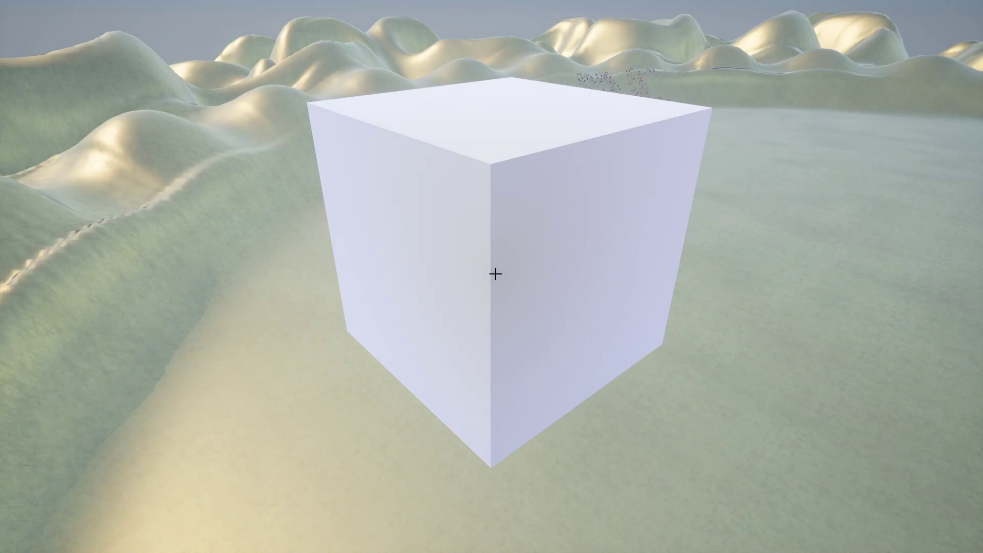
# Step: Paint chairs onto the cube's side faces and underside, undoing one stroke and repainting it
pyautogui.click(495, 274)
pyautogui.click(428, 257)
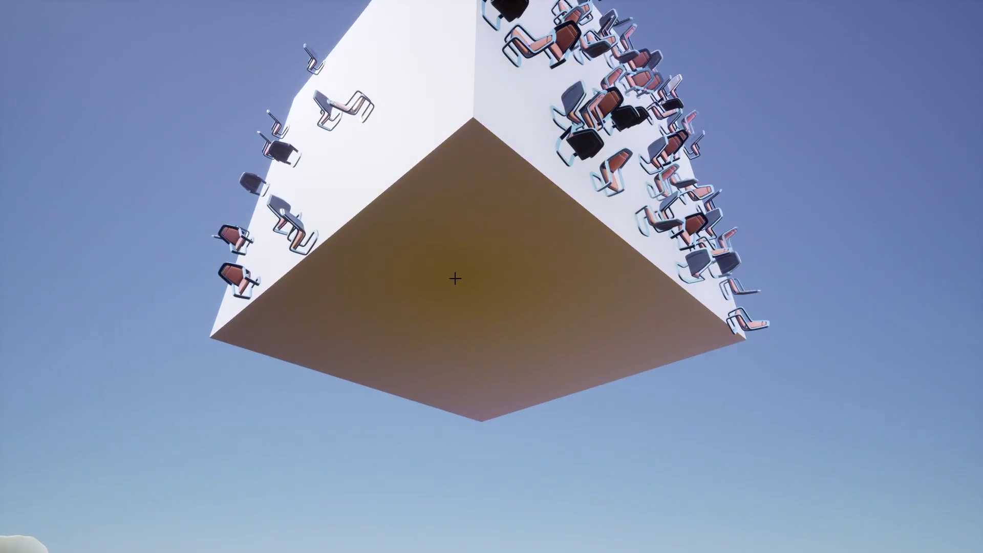
pyautogui.click(480, 294)
pyautogui.hotkey('ctrl', 'z')
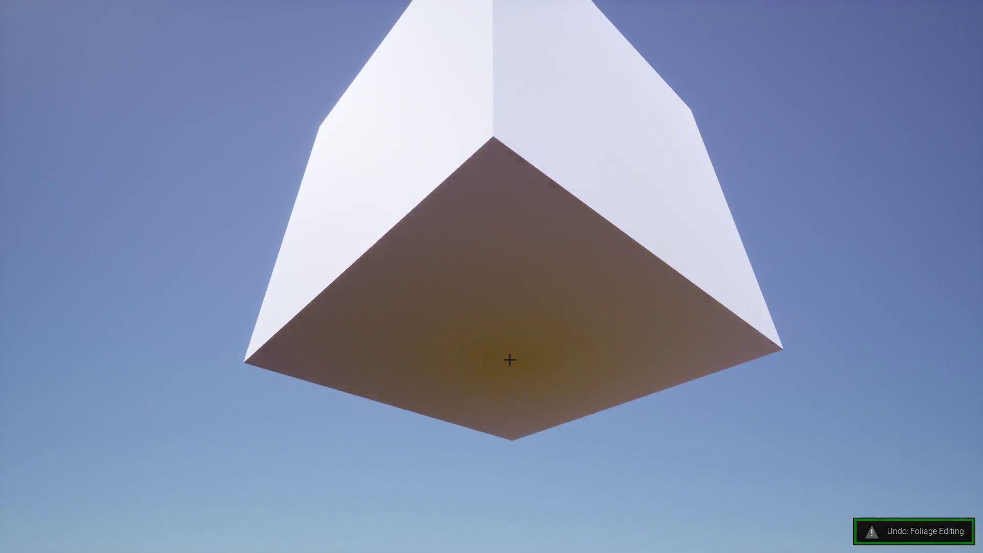
pyautogui.click(509, 360)
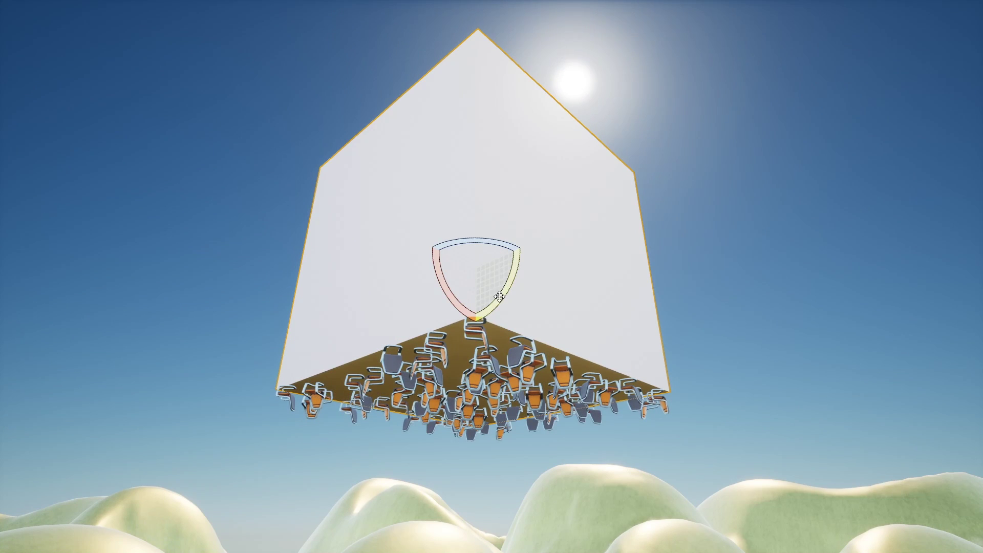
# Step: Try stretching and shrinking the cube, undo both, then rotate it so its chairs turn along
pyautogui.moveTo(500, 279); pyautogui.dragTo(500, 279)
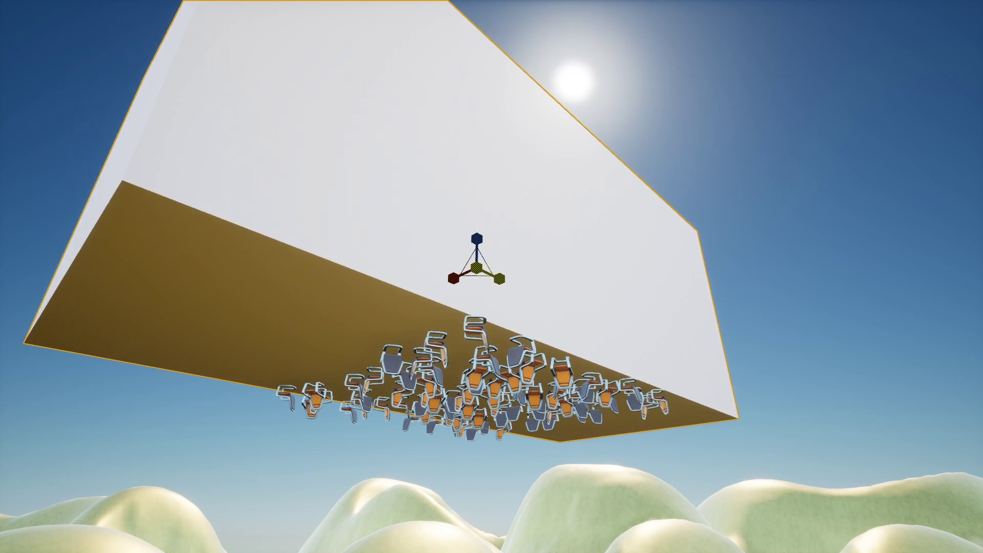
pyautogui.hotkey('ctrl', 'z')
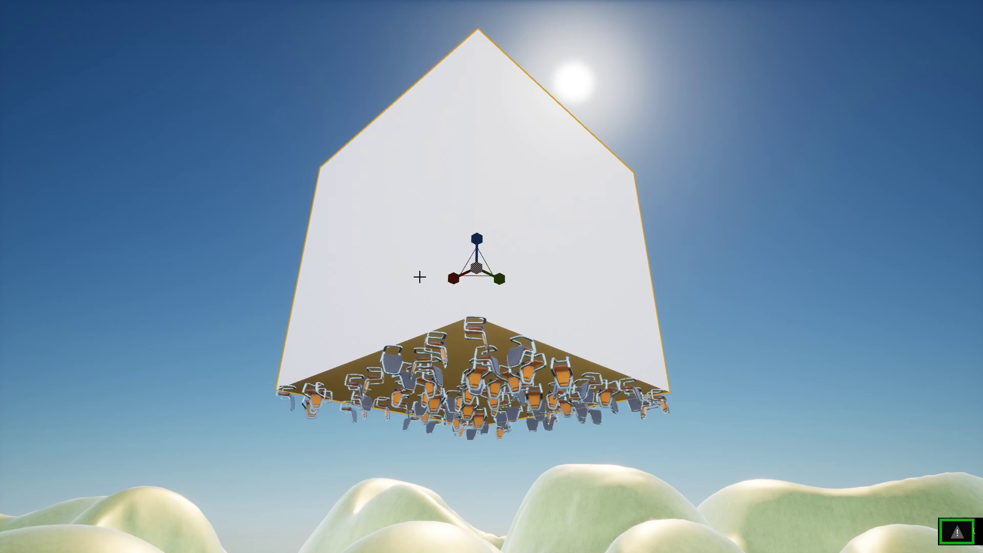
pyautogui.moveTo(476, 268); pyautogui.dragTo(476, 269)
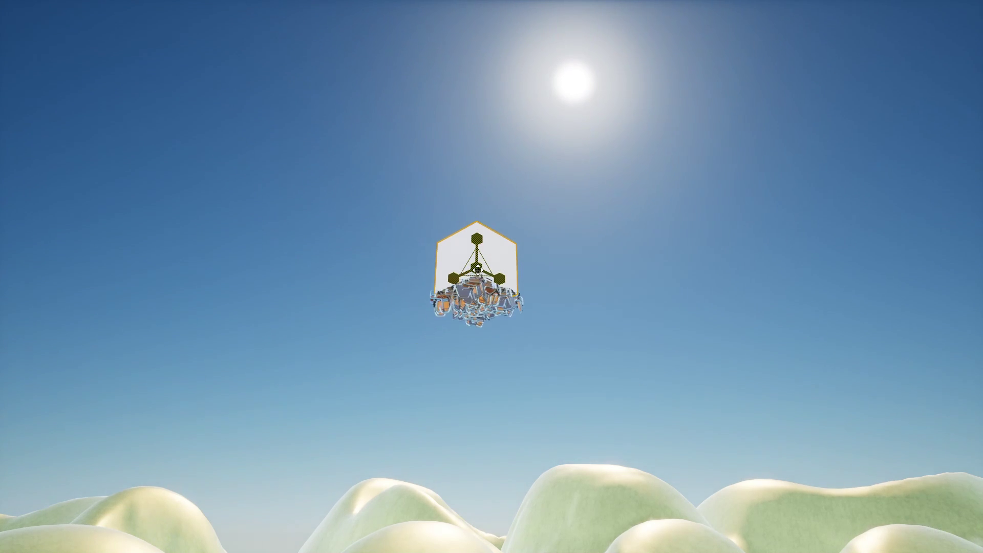
pyautogui.hotkey('ctrl', 'z')
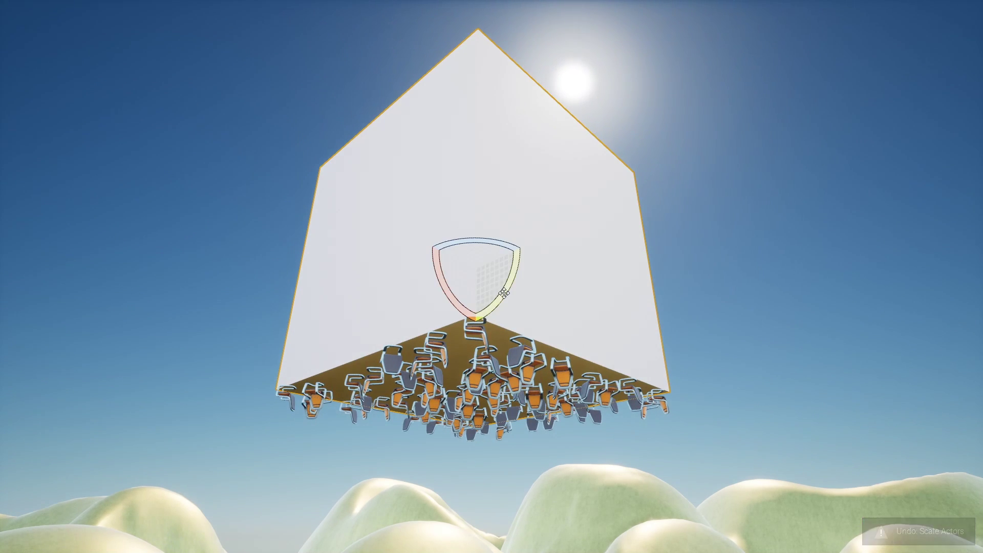
pyautogui.moveTo(504, 293); pyautogui.dragTo(643, 295)
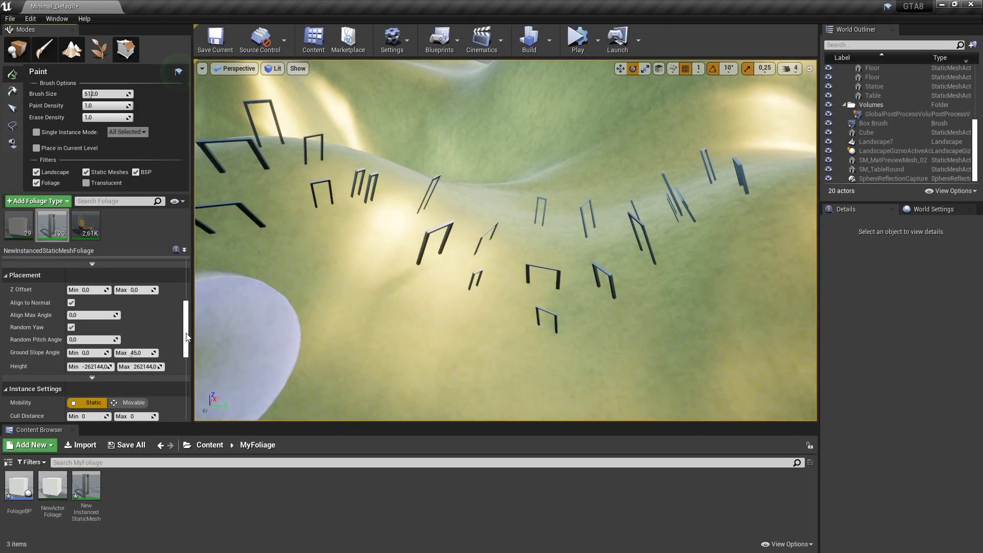
# Step: Turn off Random Yaw for the door frames and set their Cull Distance Max to 1000
pyautogui.moveTo(187, 337); pyautogui.dragTo(188, 346)
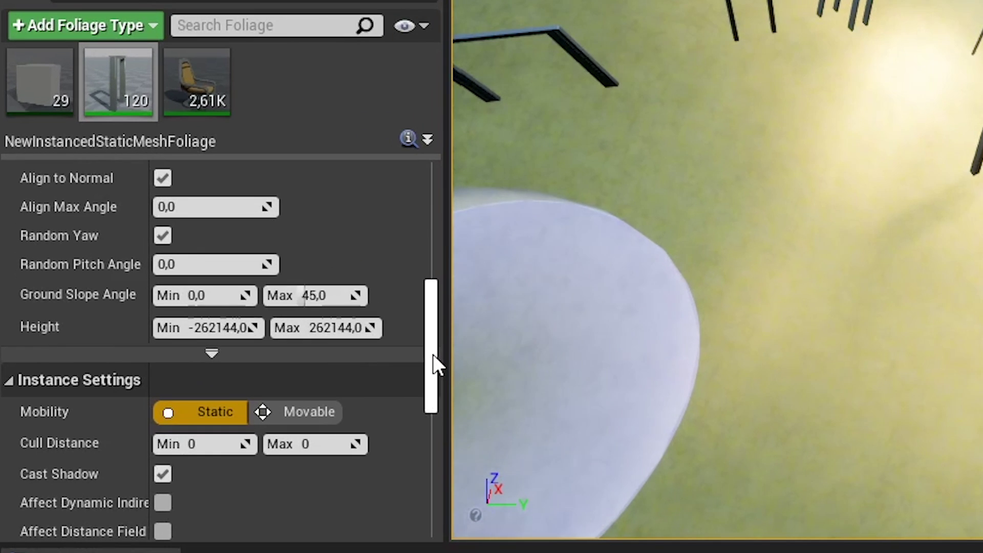
pyautogui.click(162, 235)
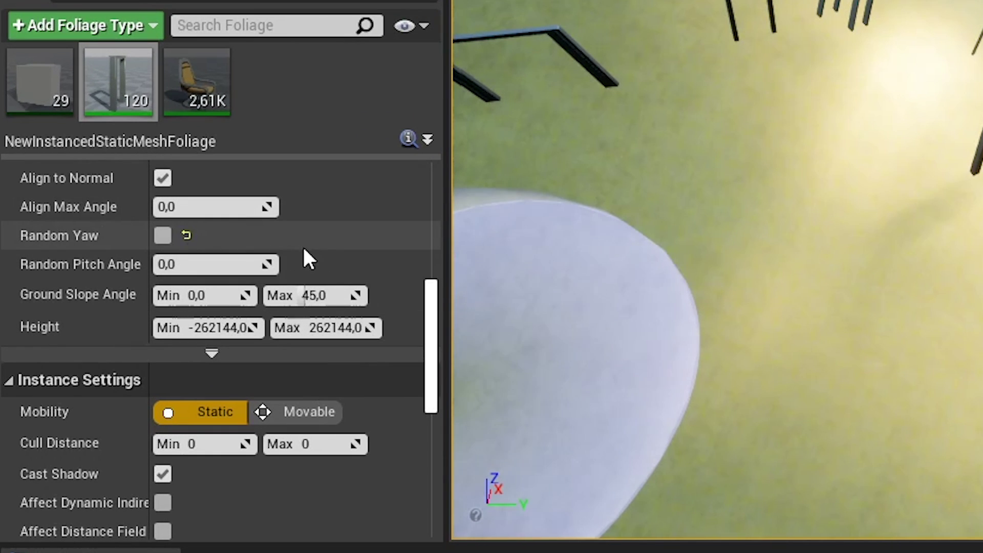
pyautogui.moveTo(429, 323); pyautogui.dragTo(432, 389)
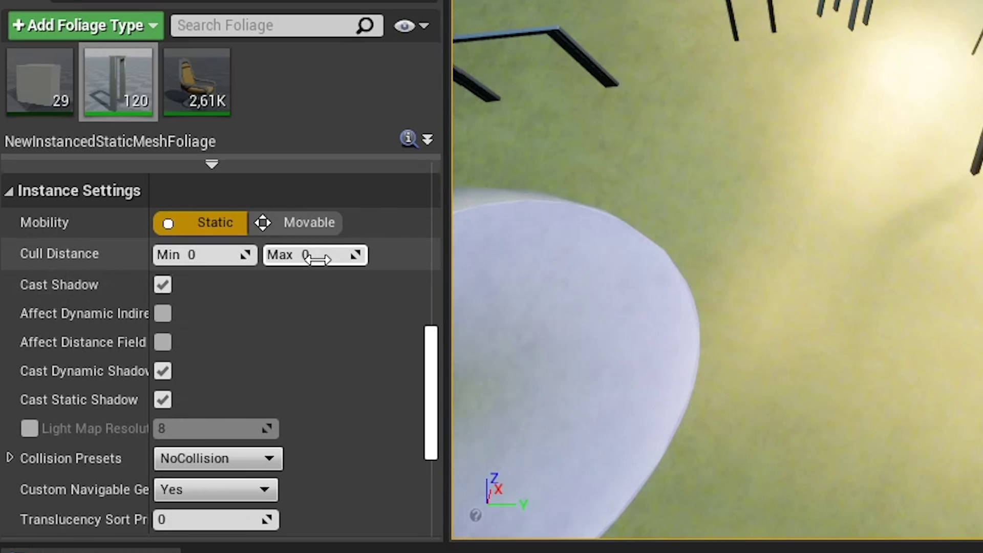
pyautogui.write('1000')
pyautogui.press('Return')
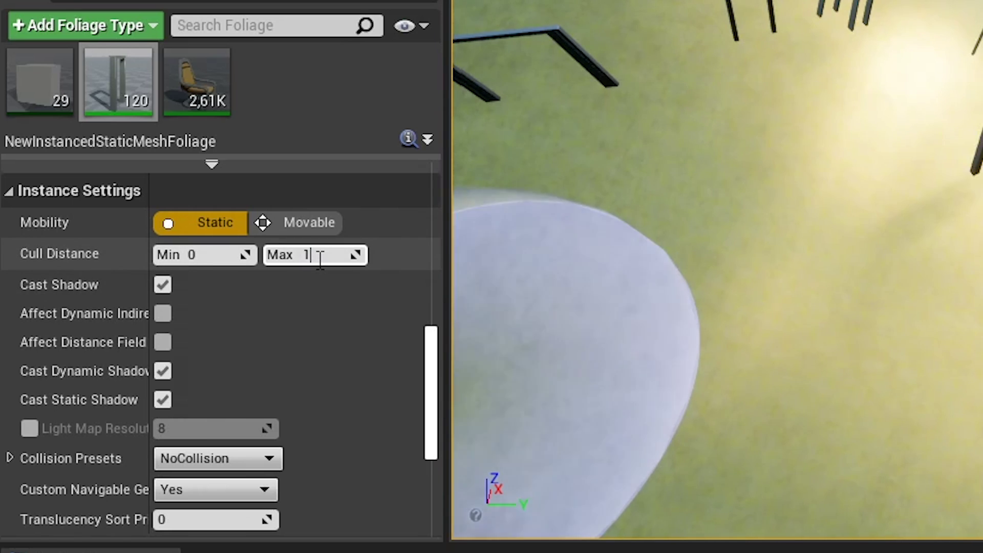
pyautogui.press('Return')
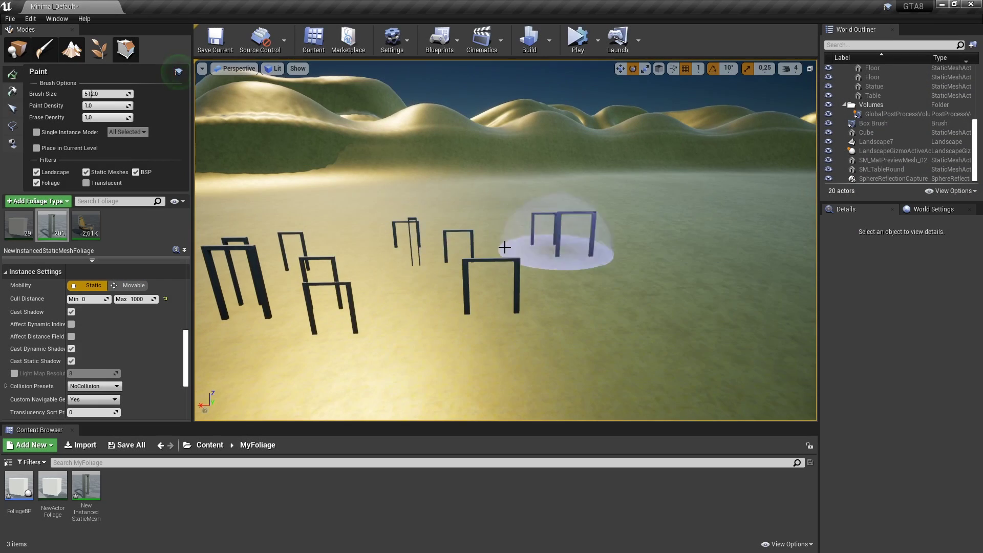
# Step: Paint more door frames across the flat landscape, reaching 251, and fly the camera among them
pyautogui.moveTo(620, 341); pyautogui.dragTo(307, 220)
pyautogui.scroll(5, 522, 259)
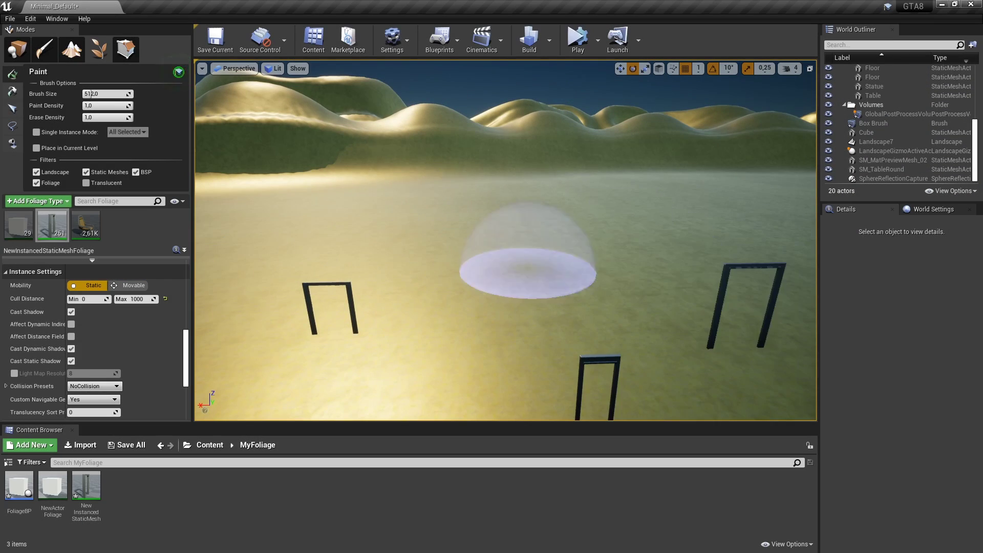
pyautogui.scroll(-5, 506, 241)
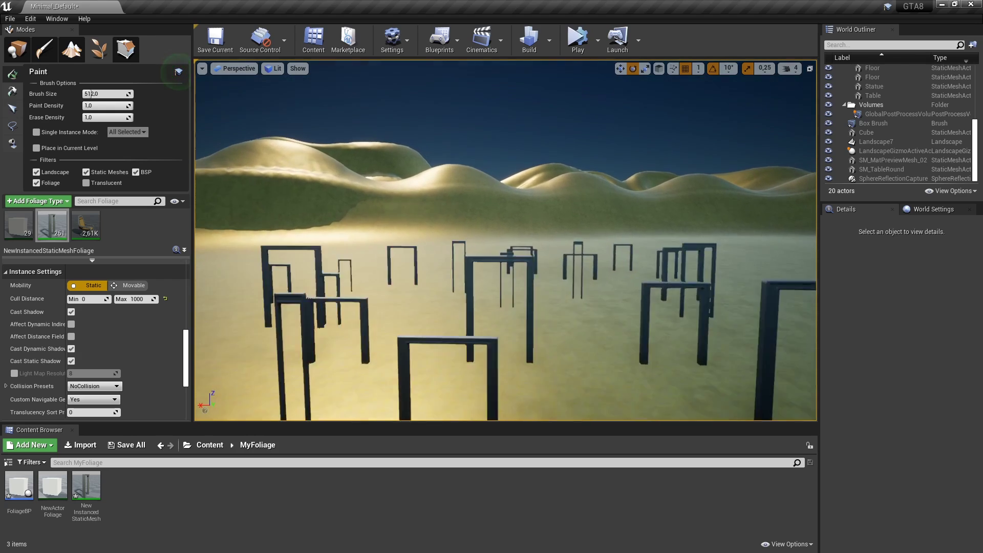
pyautogui.scroll(3, 506, 241)
pyautogui.scroll(3, 506, 240)
pyautogui.scroll(3, 506, 241)
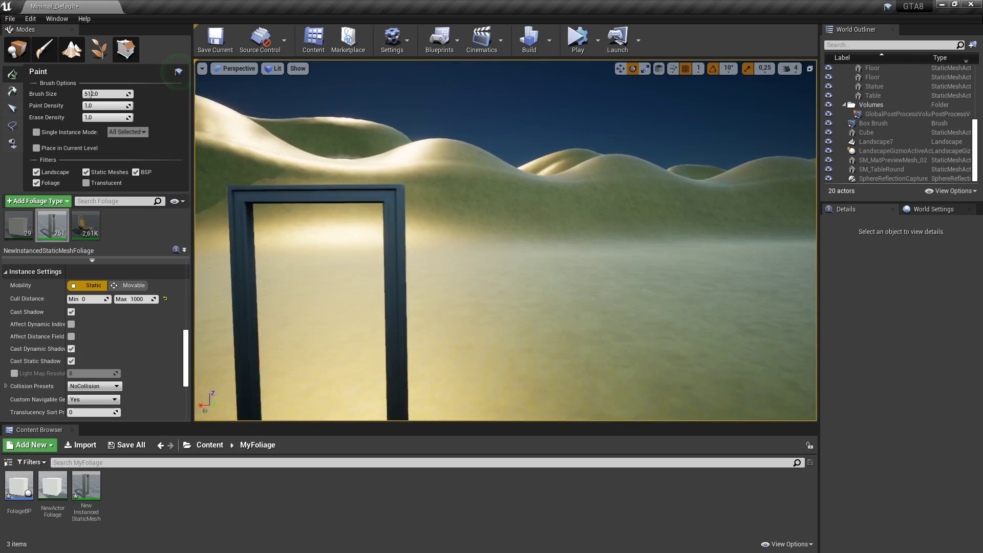
pyautogui.scroll(2, 506, 240)
pyautogui.scroll(-2, 506, 241)
pyautogui.scroll(-2, 506, 240)
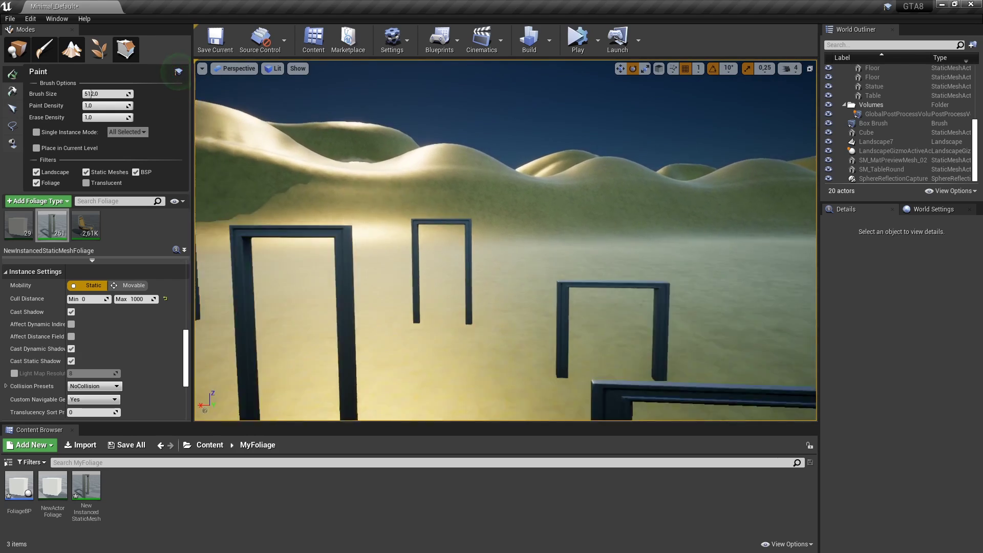
pyautogui.scroll(-2, 505, 240)
pyautogui.scroll(-2, 506, 240)
pyautogui.moveTo(506, 241); pyautogui.dragTo(484, 212)
pyautogui.scroll(-2, 506, 241)
pyautogui.scroll(-1, 506, 240)
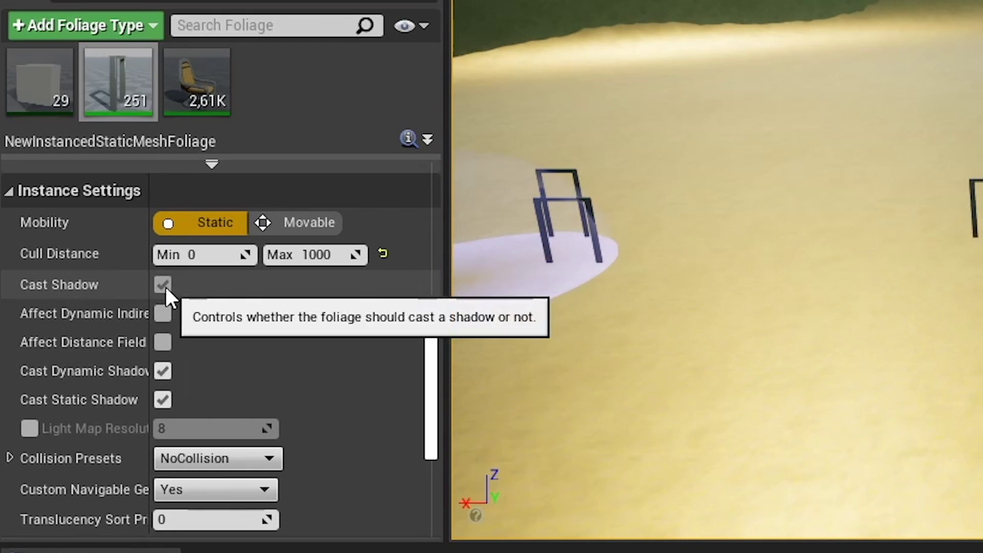
# Step: Toggle shadows off for the door frames, then turn them back on
pyautogui.click(163, 284)
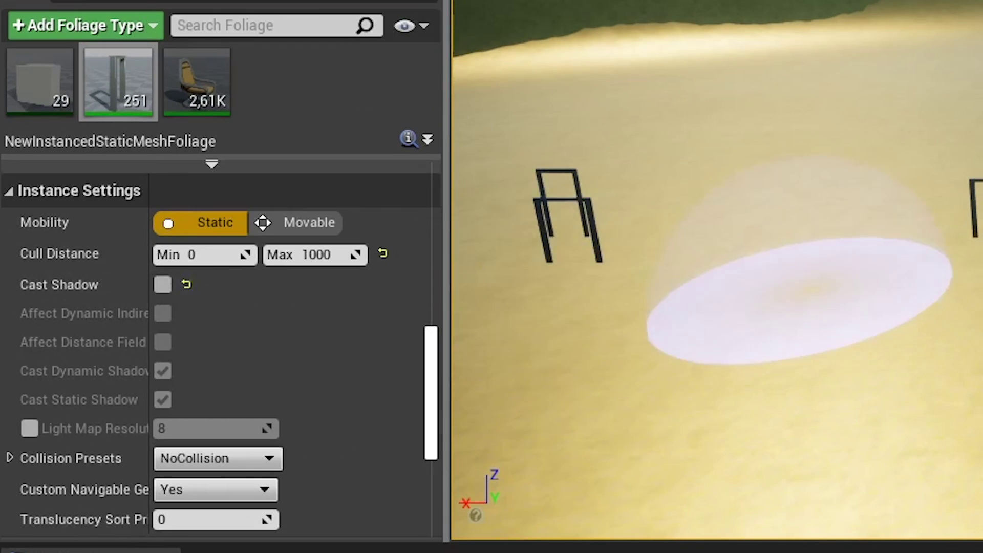
pyautogui.moveTo(479, 338); pyautogui.dragTo(478, 338, button='right')
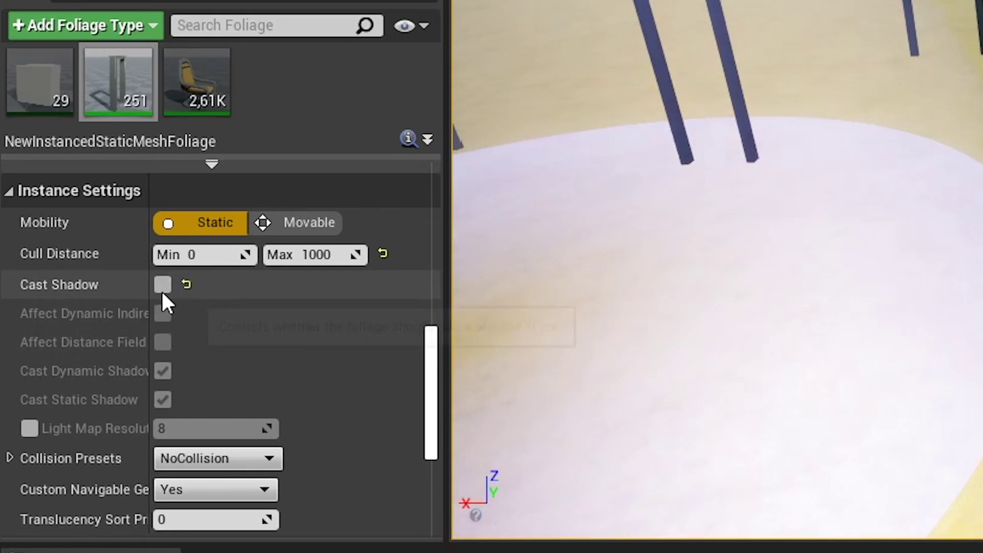
pyautogui.click(162, 288)
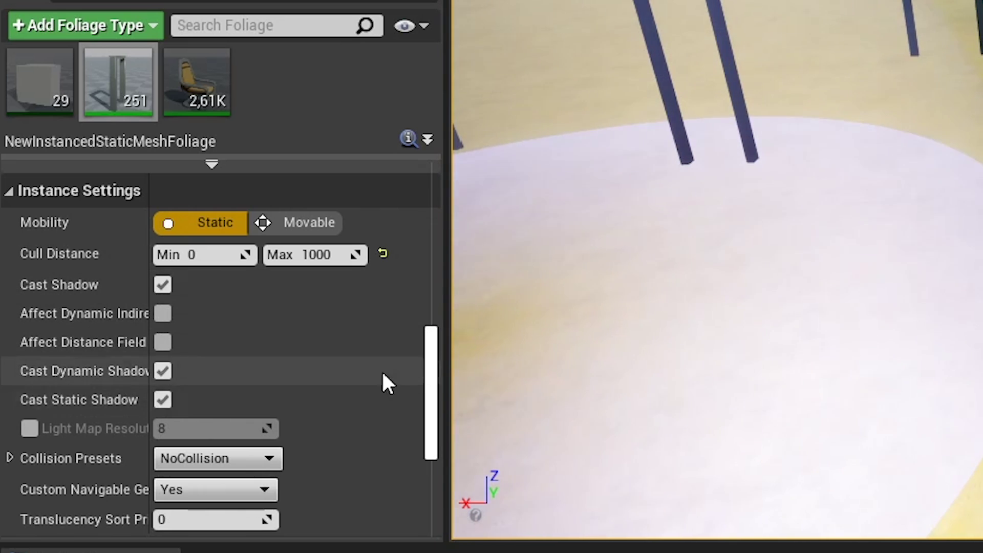
pyautogui.moveTo(432, 374); pyautogui.dragTo(434, 425)
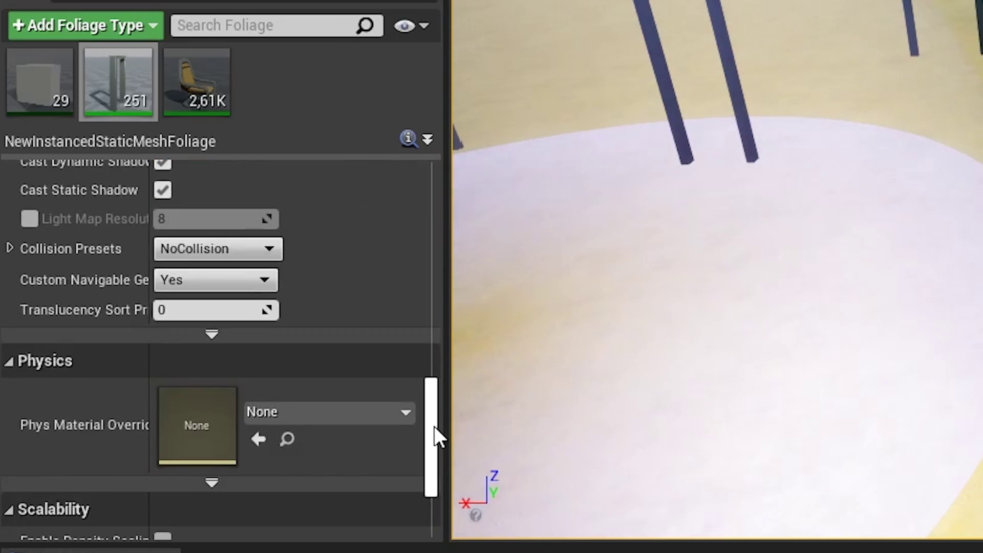
# Step: Check Collision Presets, leaving NoCollision, and view the NewActorFoliage type's settings
pyautogui.click(279, 252)
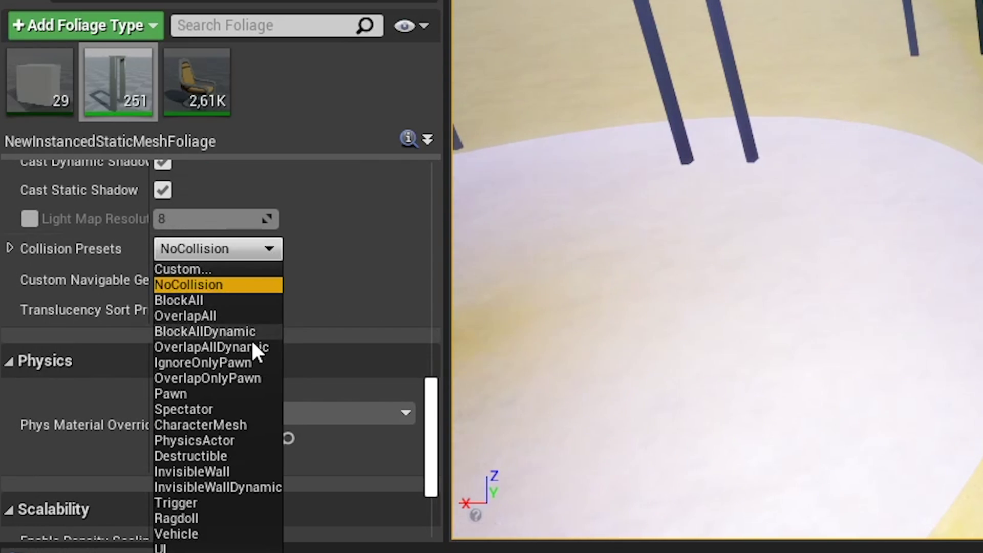
pyautogui.click(314, 277)
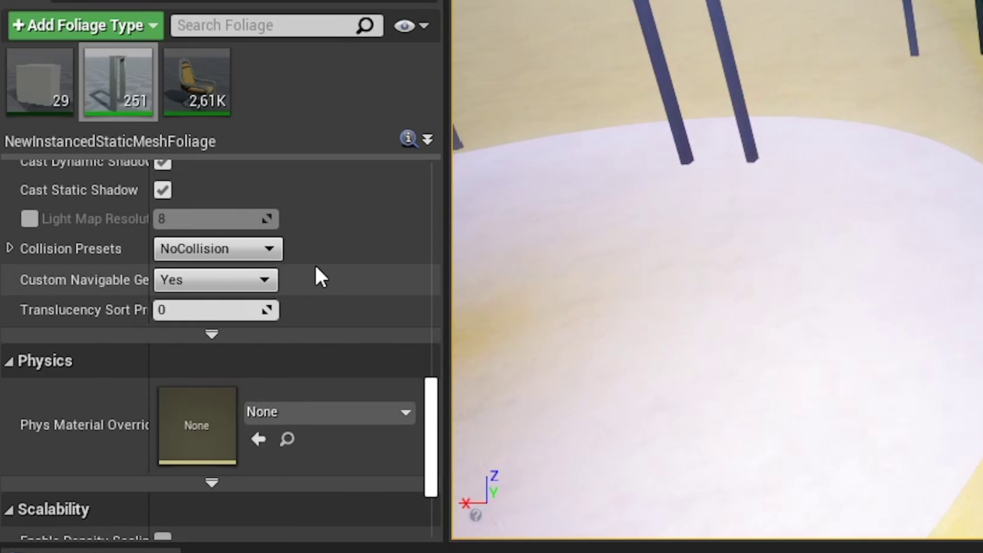
pyautogui.scroll(-3, 425, 410)
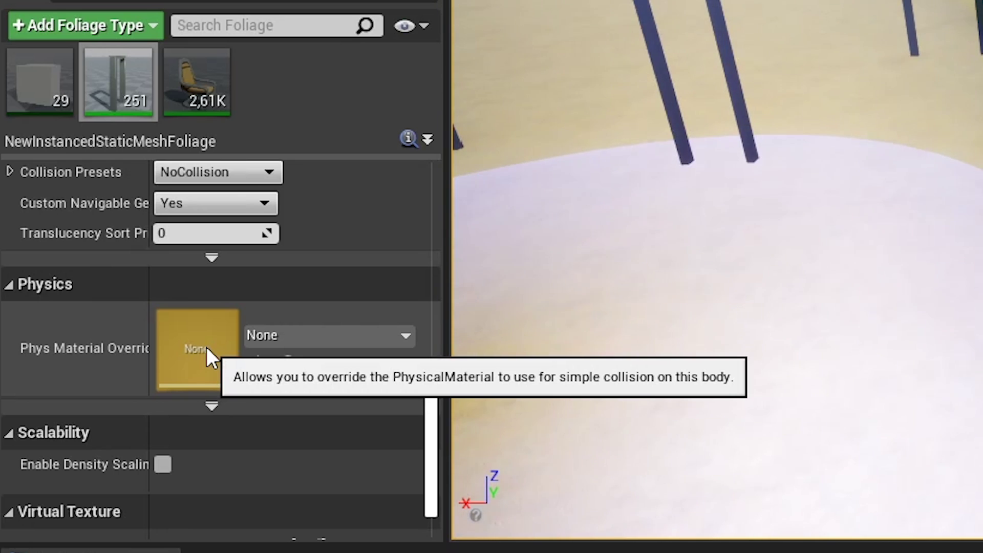
pyautogui.click(41, 102)
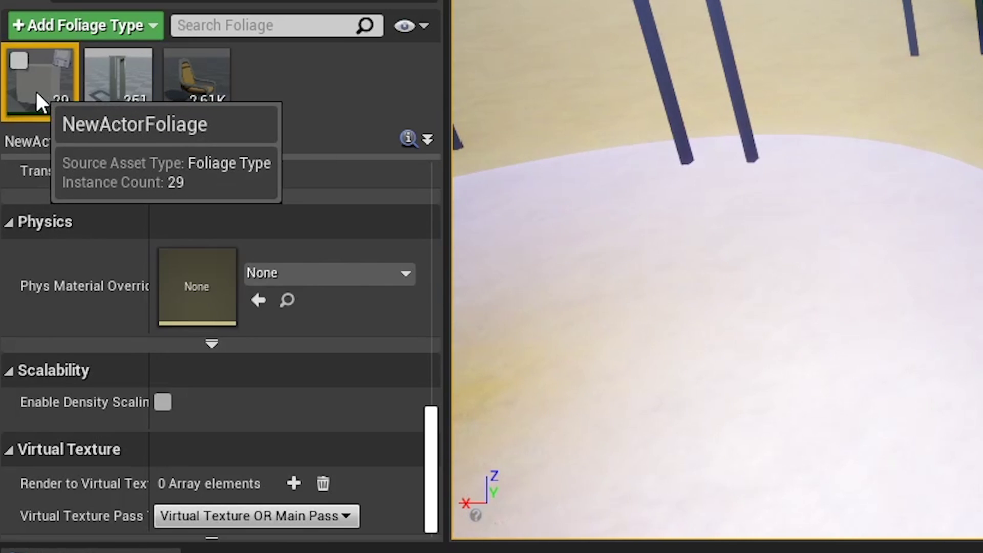
pyautogui.moveTo(437, 440)
pyautogui.mouseDown()
pyautogui.moveTo(437, 453)
pyautogui.moveTo(435, 312)
pyautogui.mouseUp()
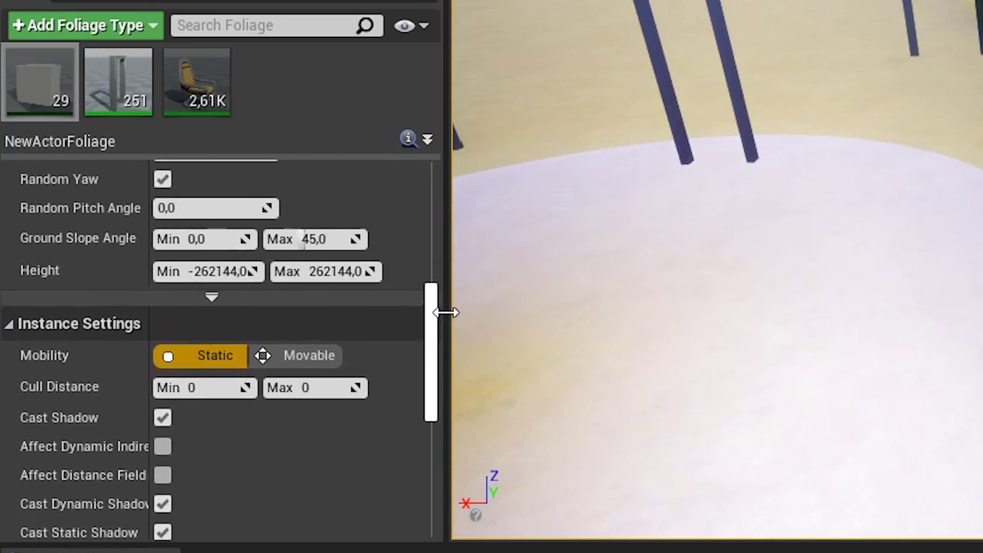
pyautogui.moveTo(445, 313); pyautogui.dragTo(470, 195)
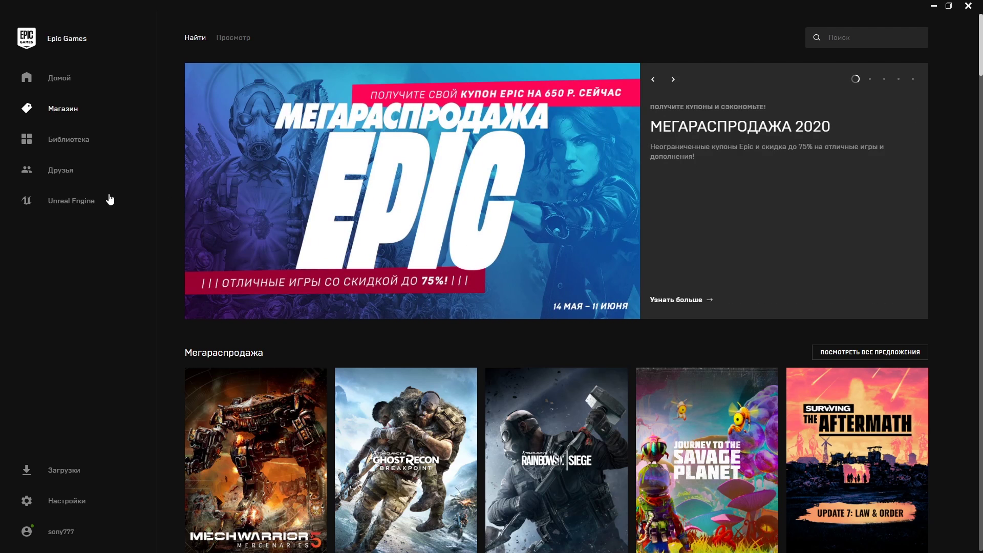
# Step: Search the Unreal Engine Marketplace for grass and sort results by Price Low to High
pyautogui.click(88, 205)
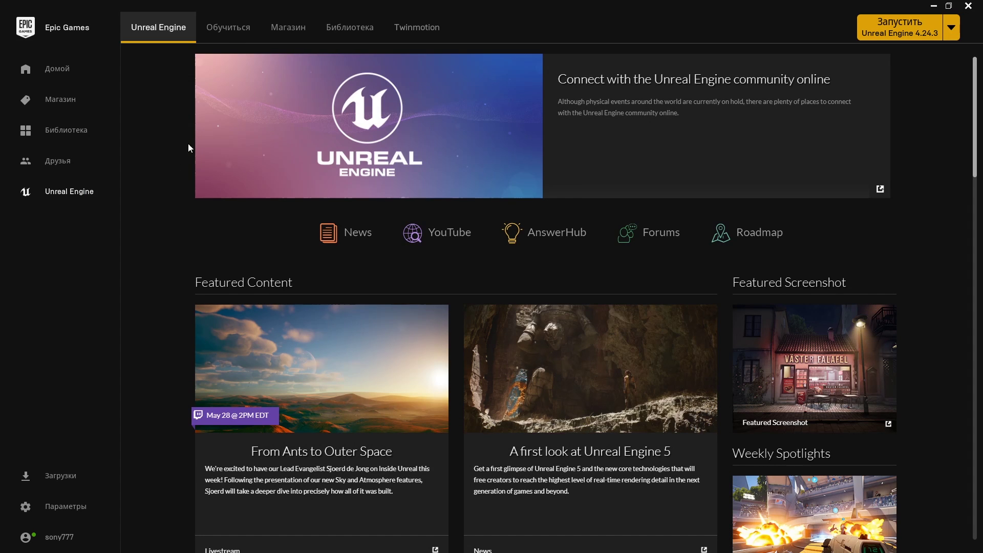
pyautogui.click(285, 23)
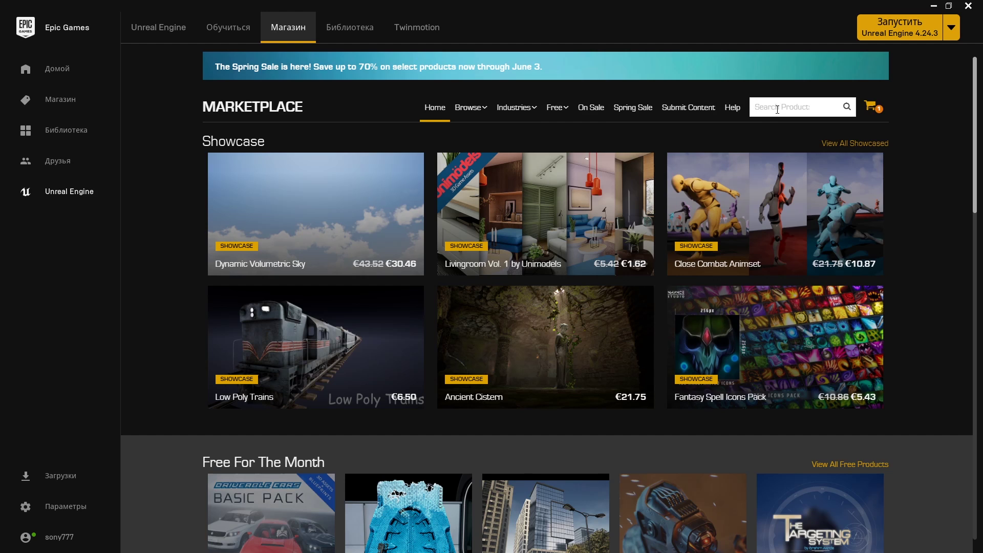
pyautogui.write('grass')
pyautogui.press('Return')
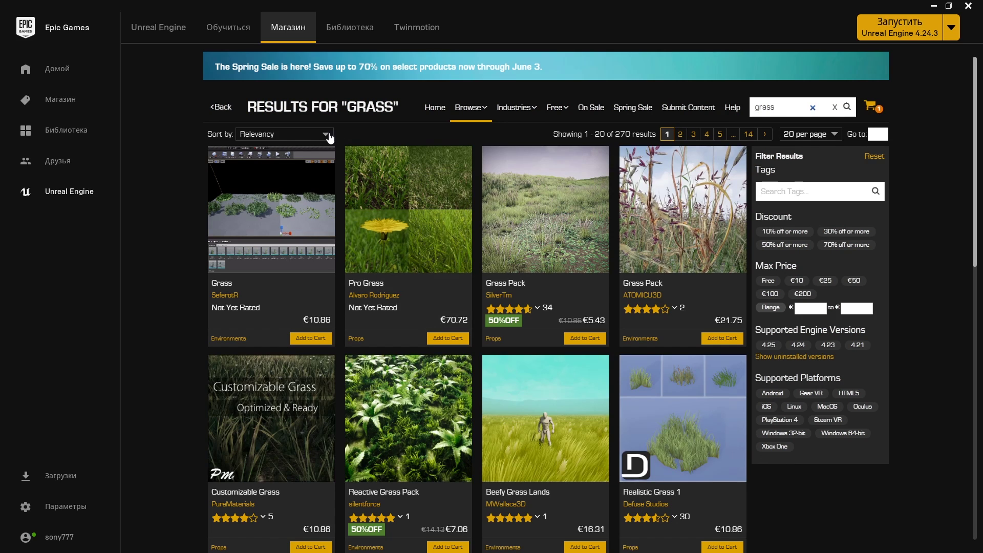
pyautogui.click(330, 137)
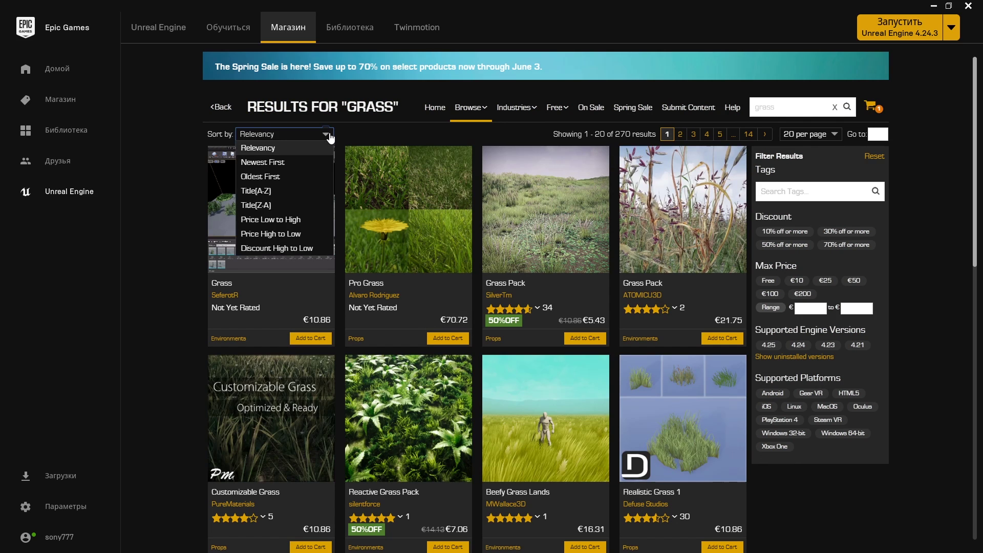
pyautogui.click(302, 222)
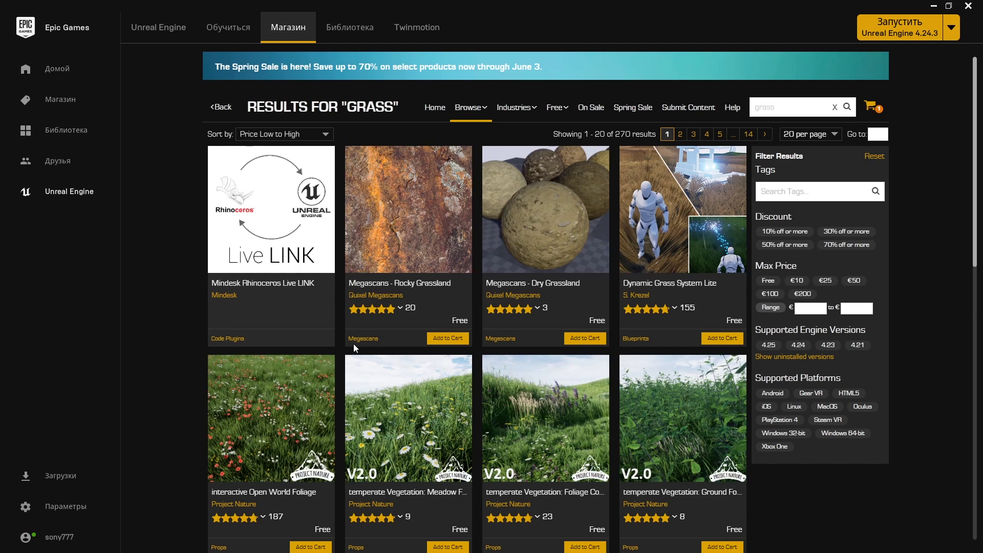
# Step: Claim the interactive Open World Foliage pack for free from its product page
pyautogui.scroll(-5, 353, 343)
pyautogui.scroll(-4, 355, 348)
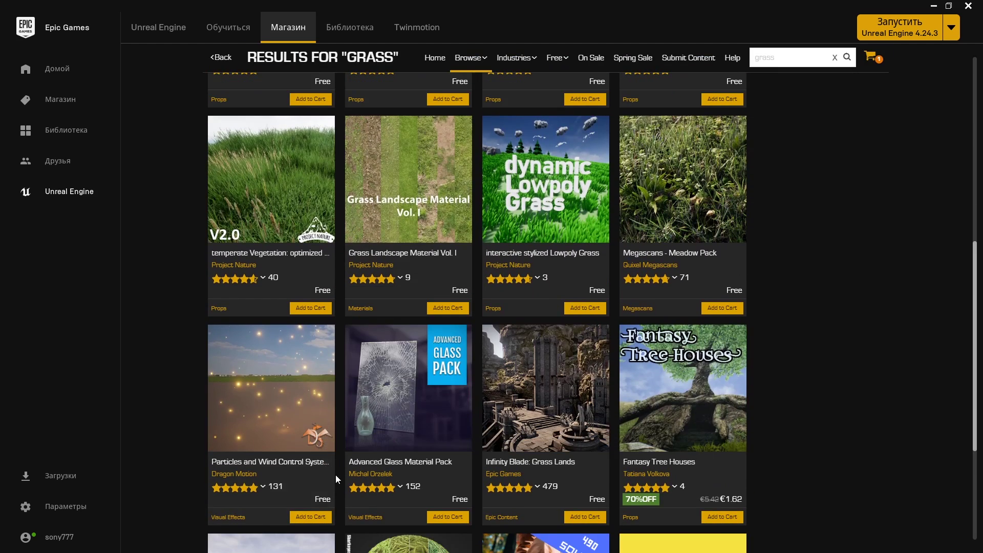
pyautogui.scroll(-4, 337, 475)
pyautogui.scroll(2, 343, 458)
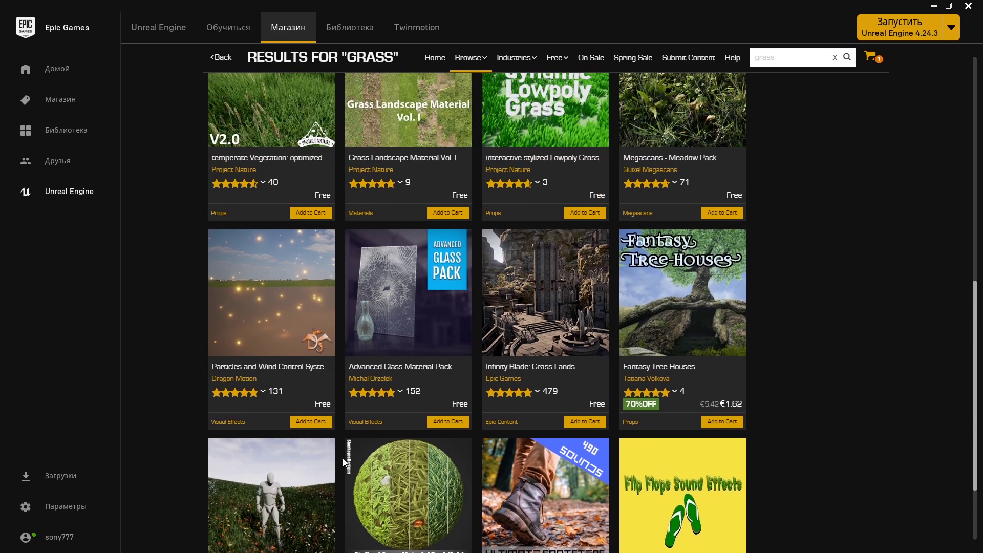
pyautogui.scroll(2, 342, 458)
pyautogui.scroll(2, 342, 458)
pyautogui.scroll(2, 343, 458)
pyautogui.scroll(2, 342, 459)
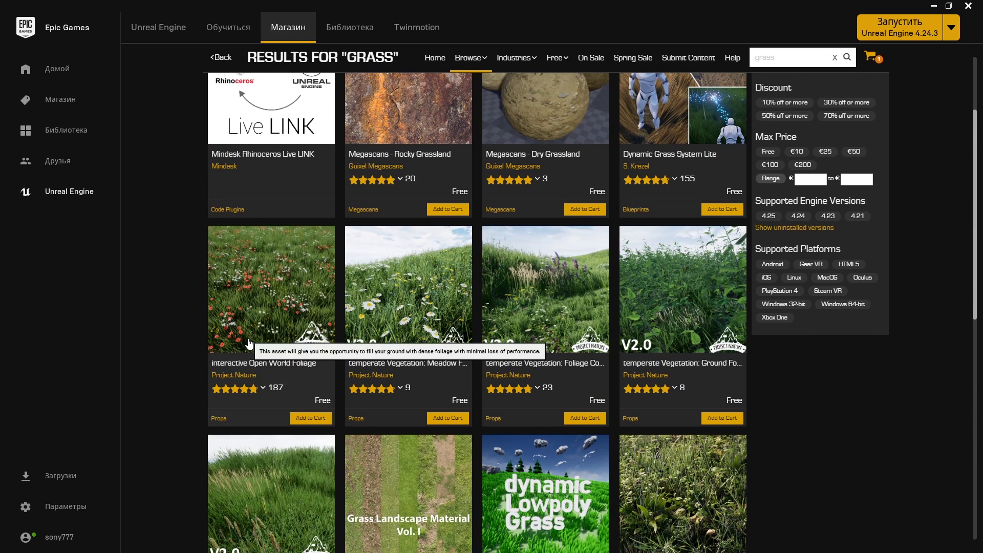
pyautogui.click(249, 343)
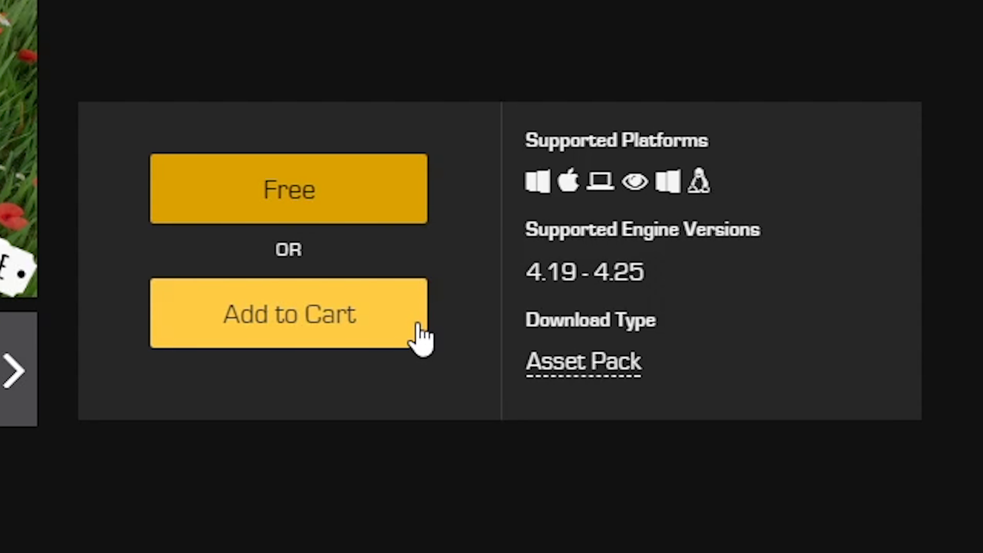
pyautogui.click(385, 311)
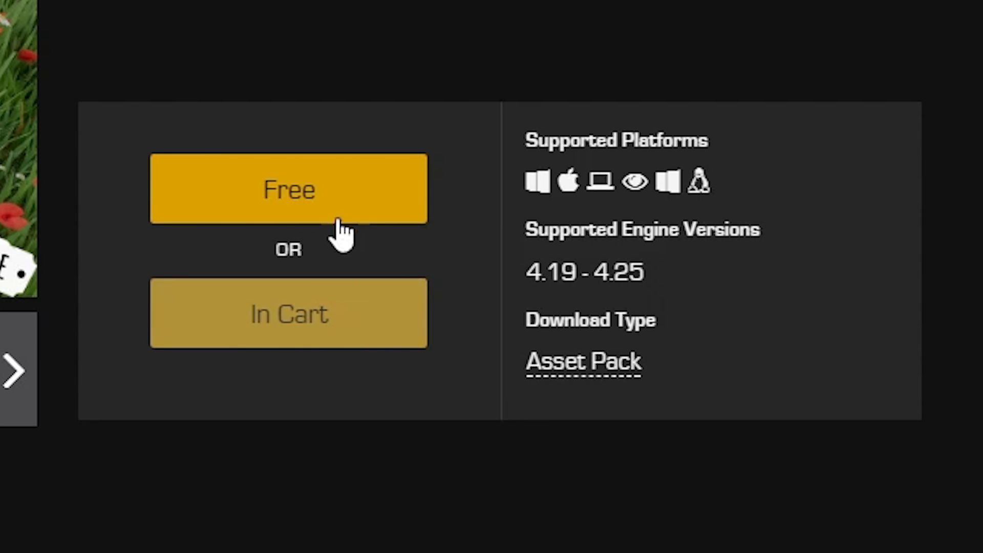
pyautogui.click(330, 200)
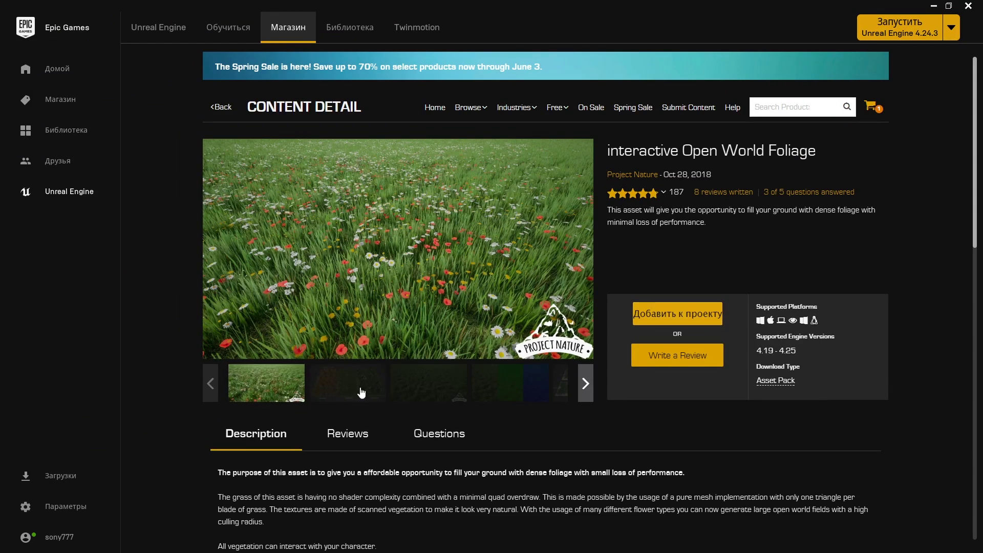
# Step: Browse the pack's preview images, including grass tiles, flower field, mountains and red poppies
pyautogui.click(361, 392)
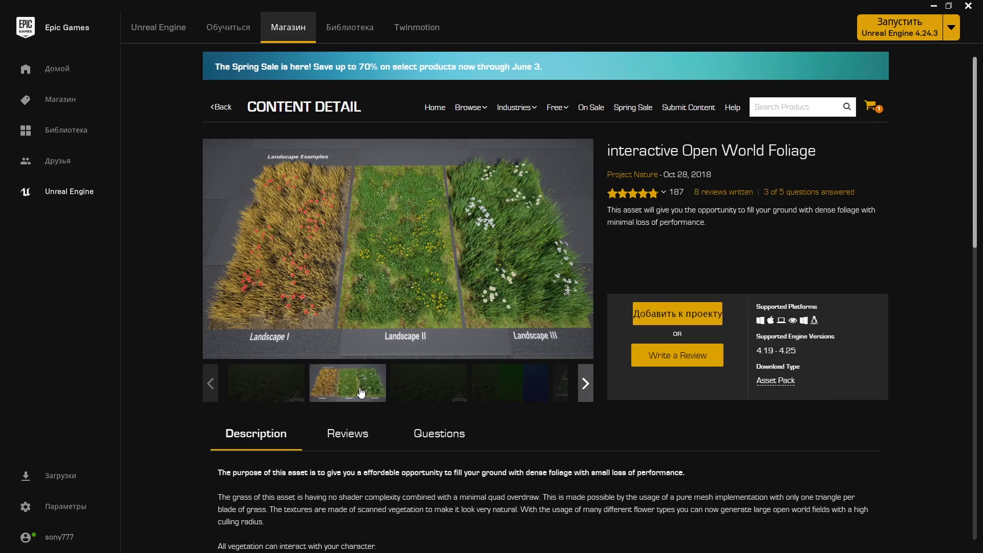
pyautogui.click(409, 393)
pyautogui.click(490, 392)
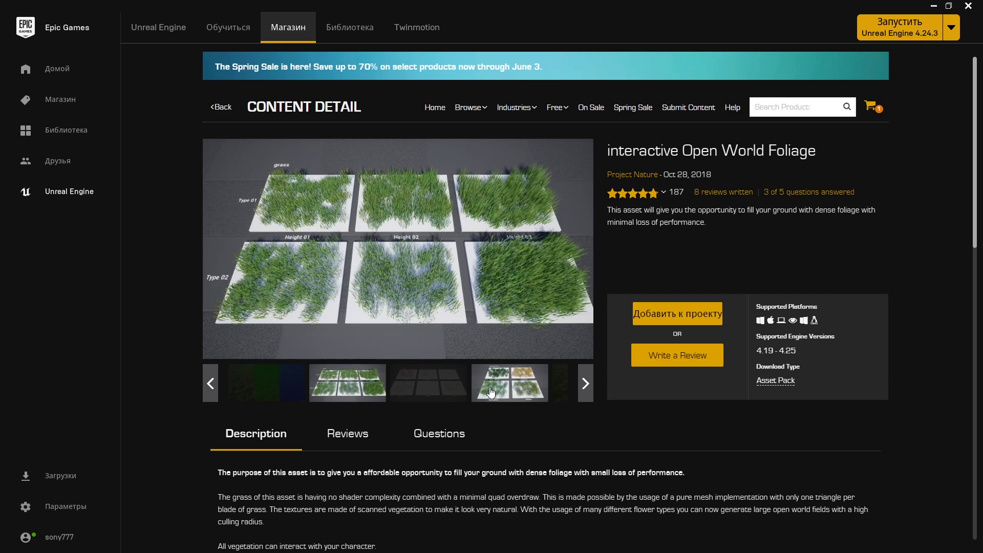
pyautogui.click(560, 392)
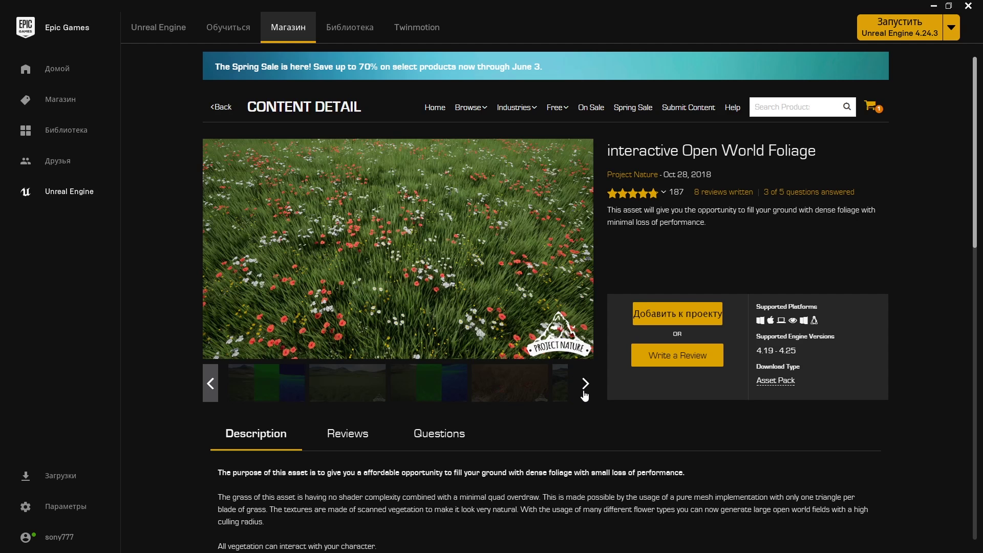
pyautogui.click(565, 390)
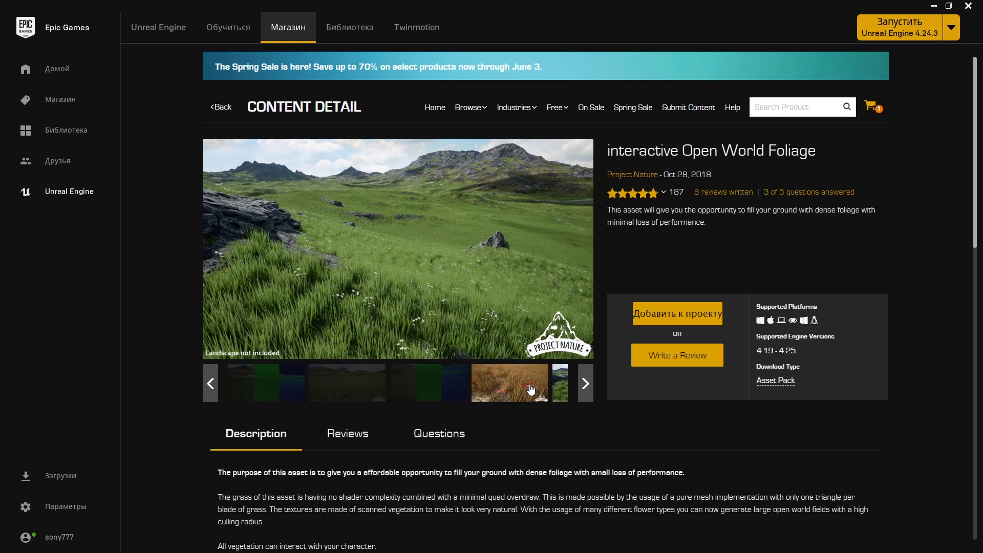
pyautogui.click(531, 390)
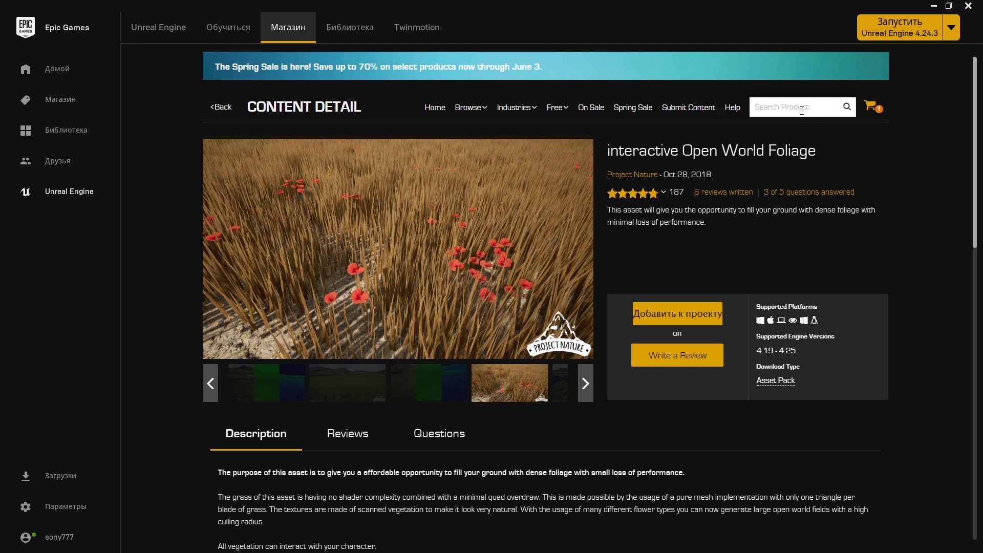
# Step: Search 'tree', sort by lowest price, and claim temperate Vegetation: Spruce Forest for free
pyautogui.write('tree')
pyautogui.press('Return')
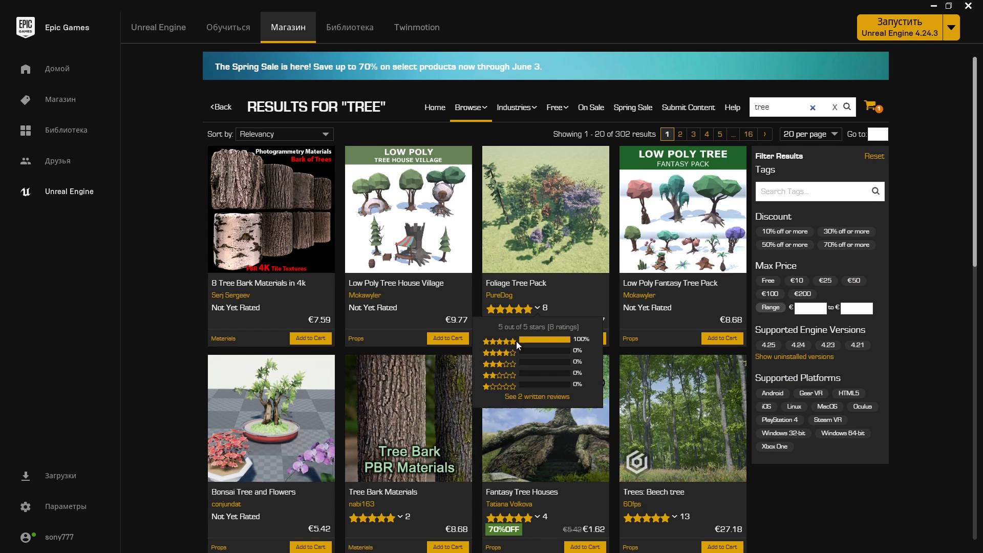
pyautogui.click(322, 135)
pyautogui.click(322, 226)
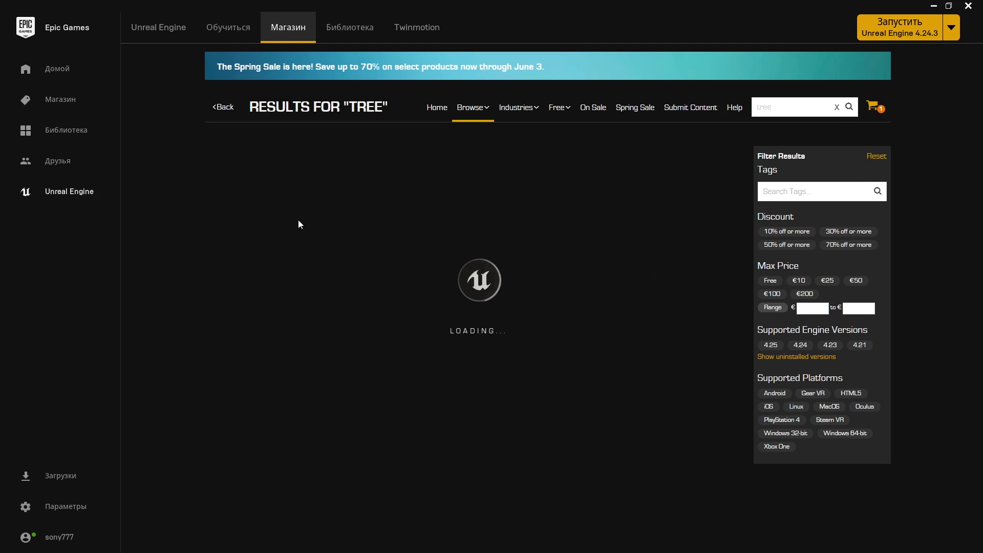
pyautogui.scroll(-2, 279, 326)
pyautogui.scroll(-1, 279, 326)
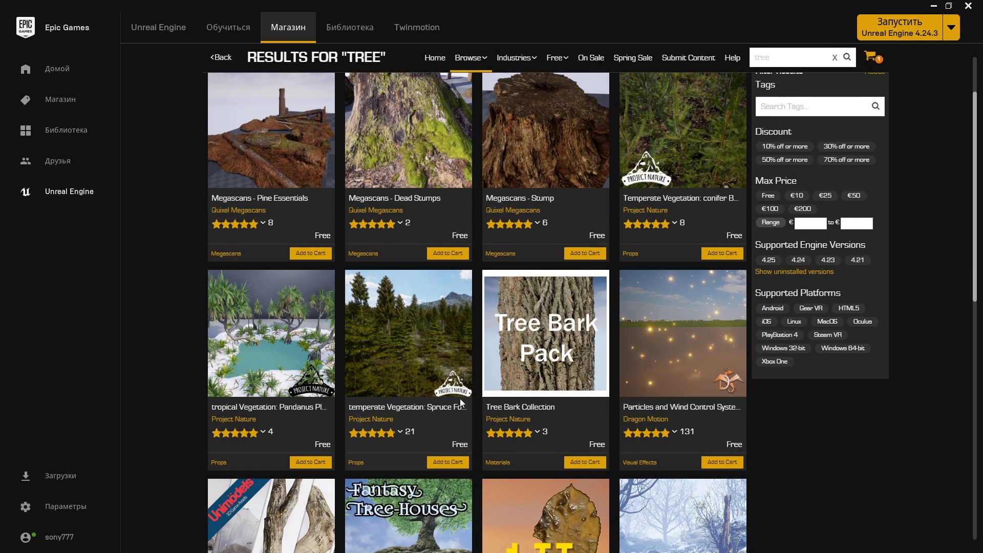
pyautogui.click(411, 361)
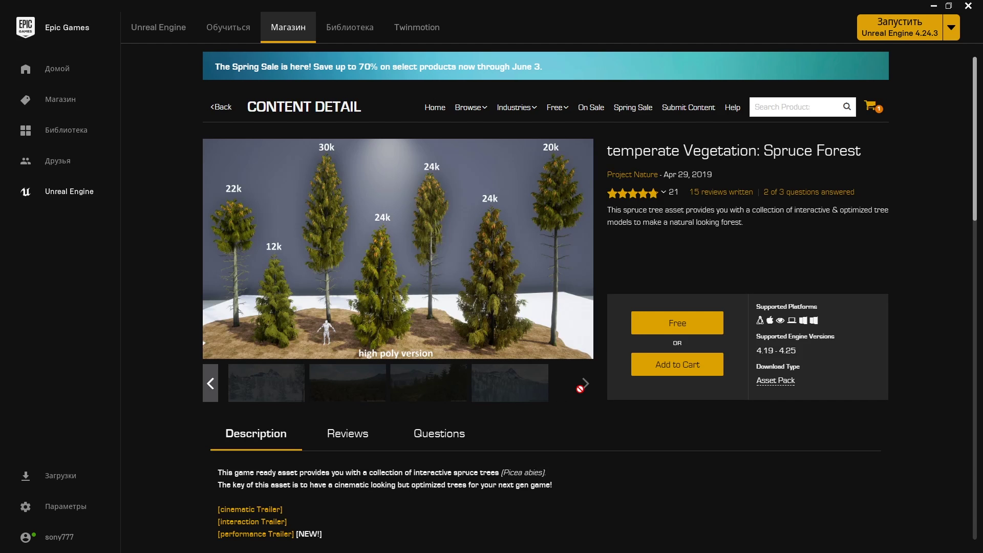
pyautogui.click(656, 323)
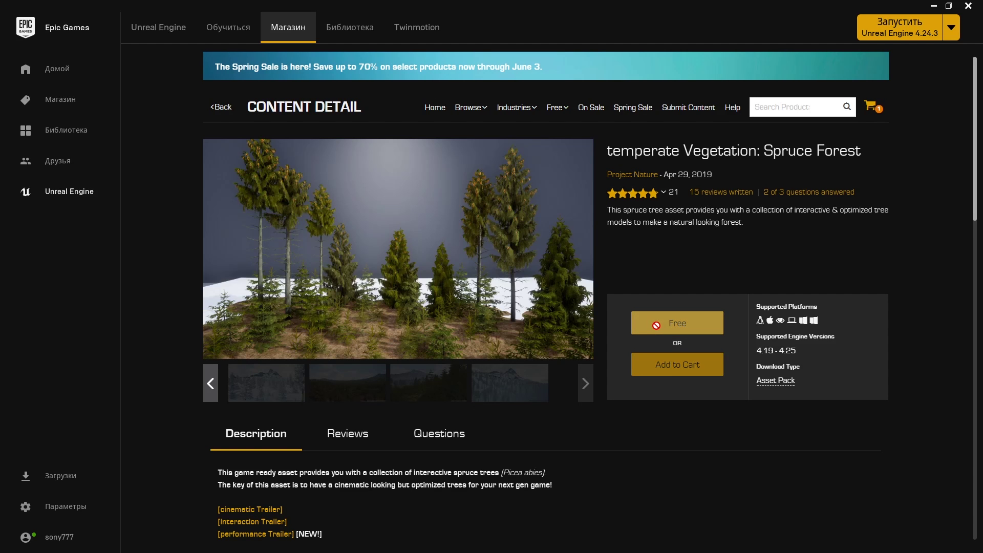
# Step: From the Library vault, add the spruce vegetation pack to the GTA8 project
pyautogui.click(356, 36)
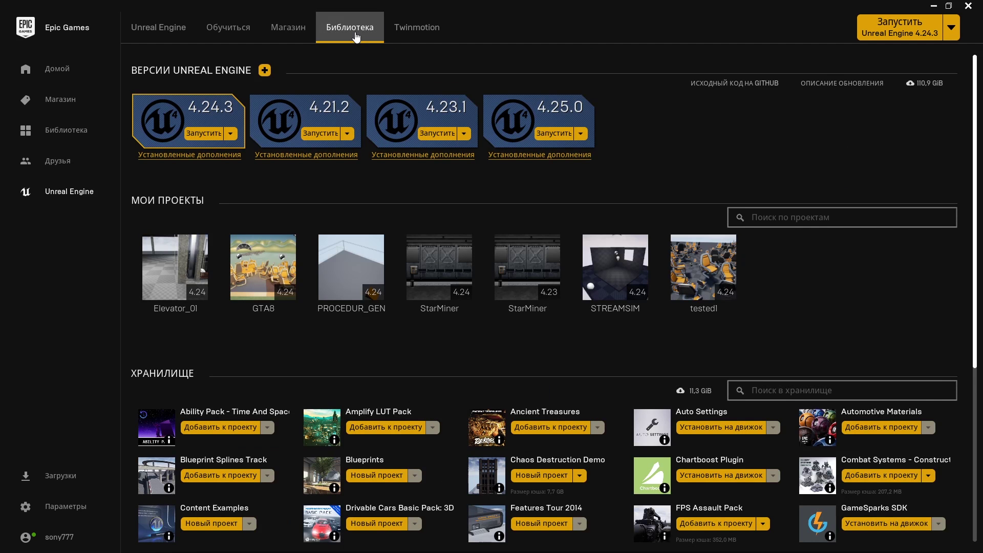
pyautogui.scroll(-5, 845, 314)
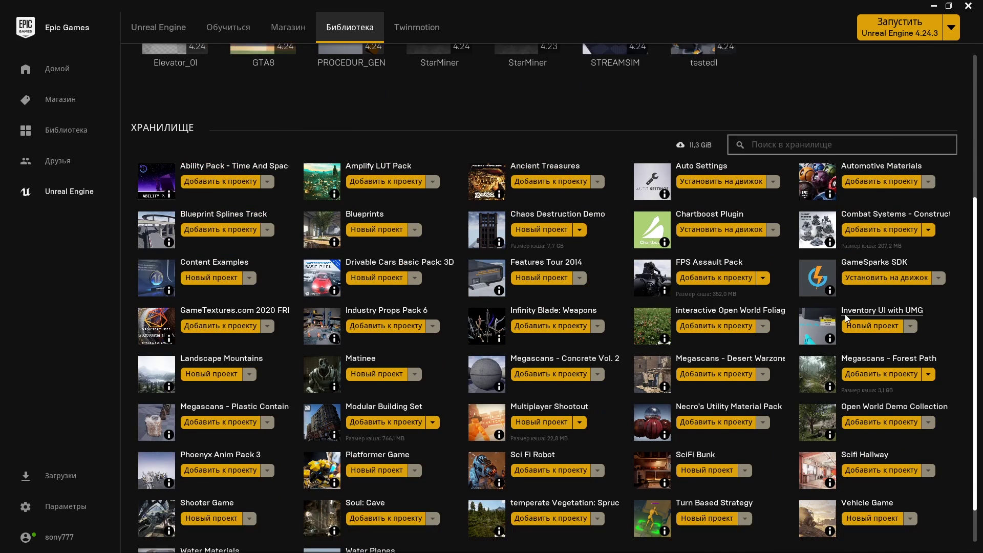
pyautogui.scroll(-2, 845, 318)
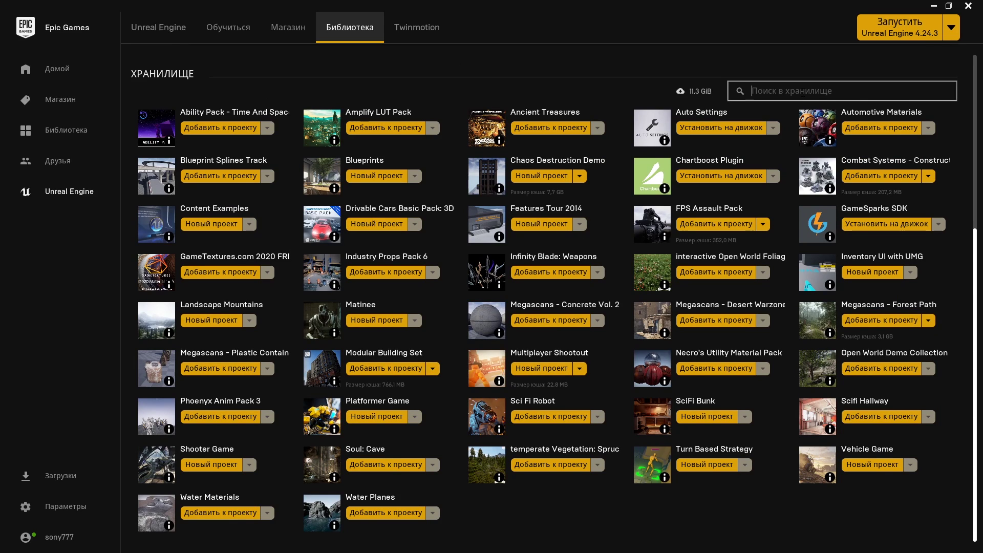
pyautogui.click(563, 467)
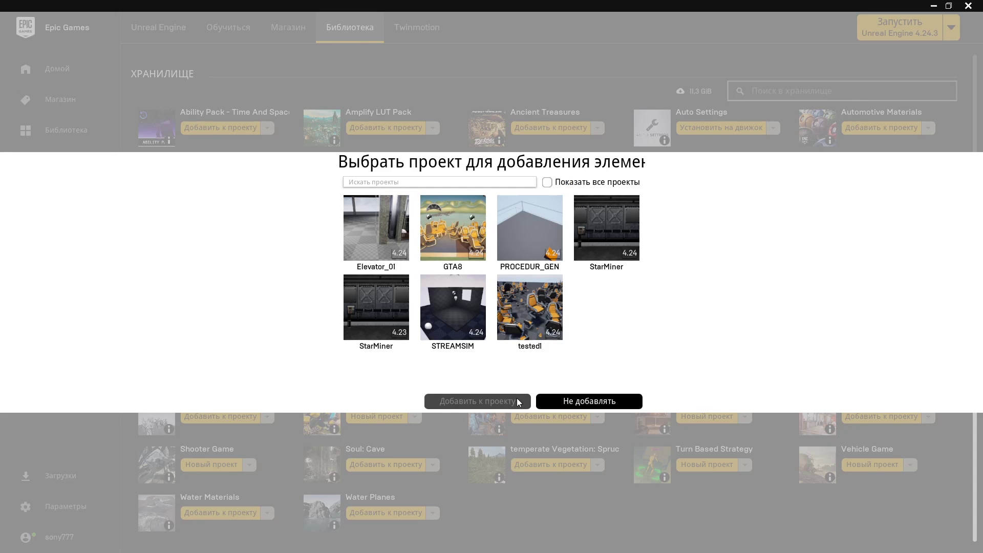
pyautogui.click(450, 229)
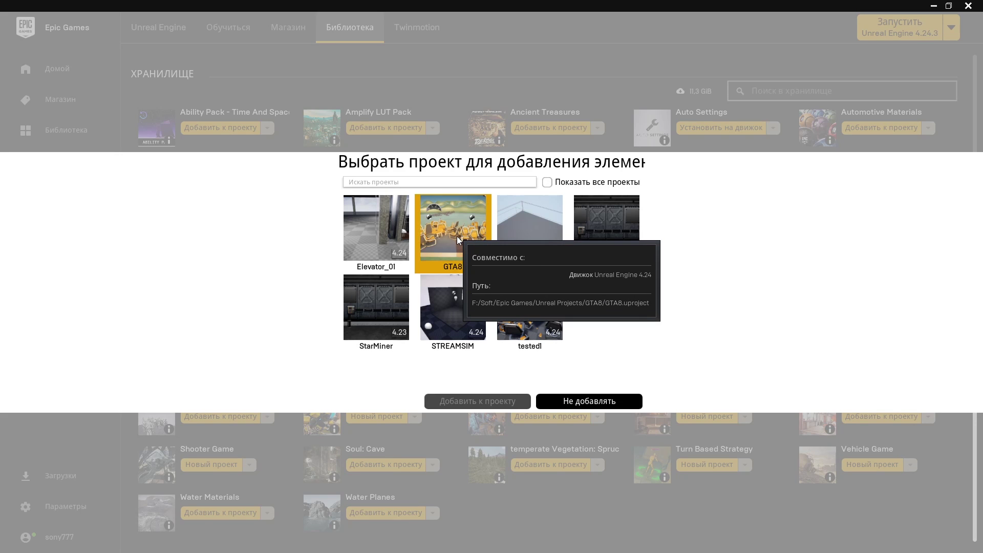
pyautogui.click(496, 400)
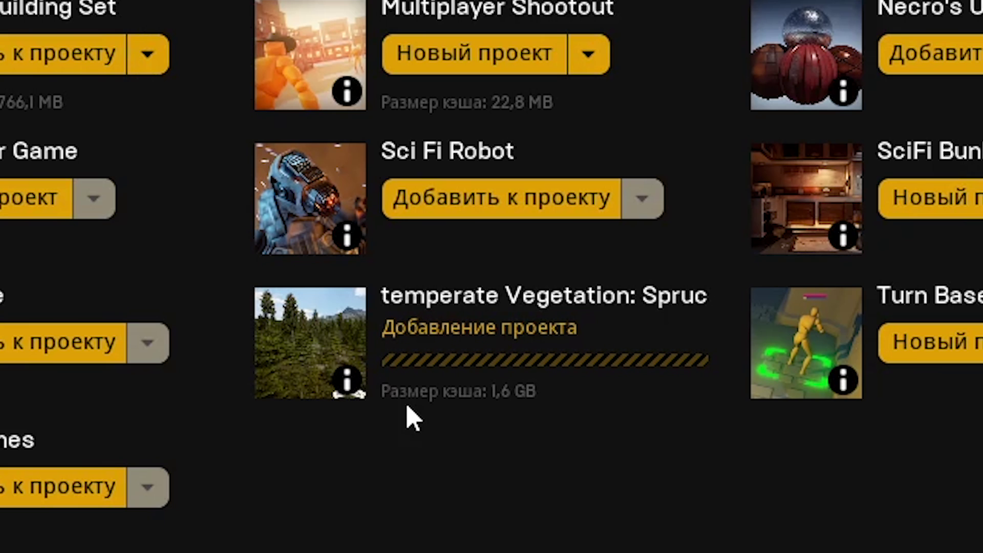
# Step: Add the open-world foliage pack to the GTA8 project as well
pyautogui.moveTo(348, 396)
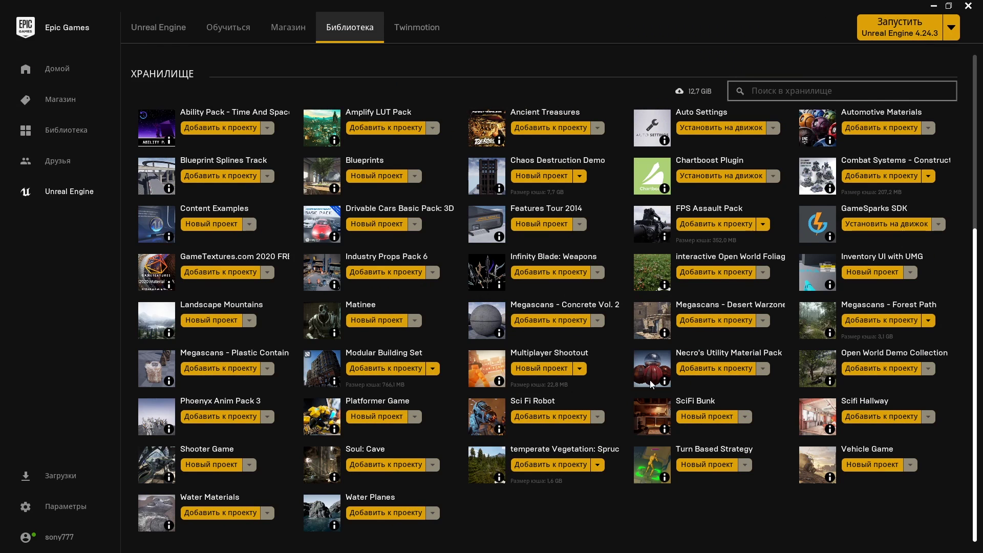
pyautogui.click(721, 277)
pyautogui.click(444, 251)
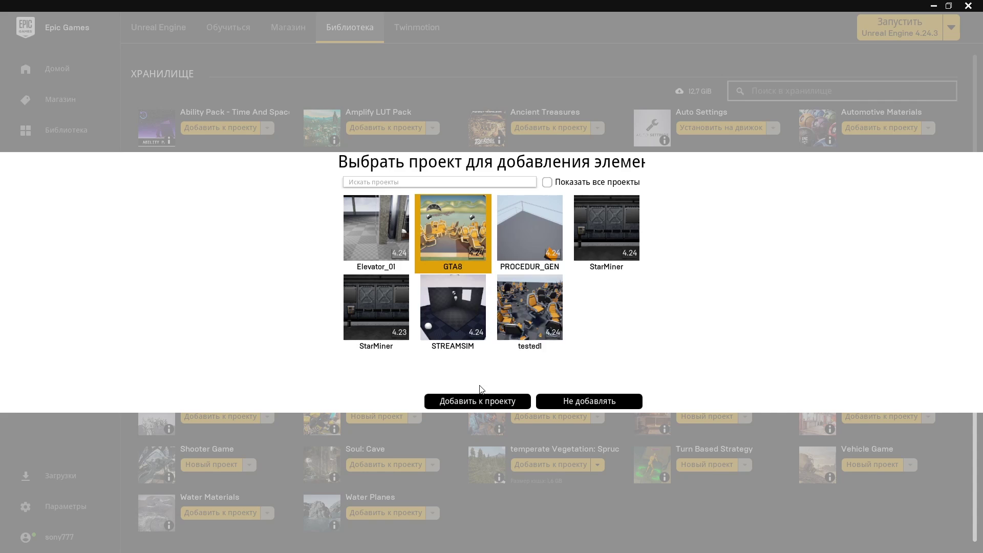
pyautogui.click(459, 406)
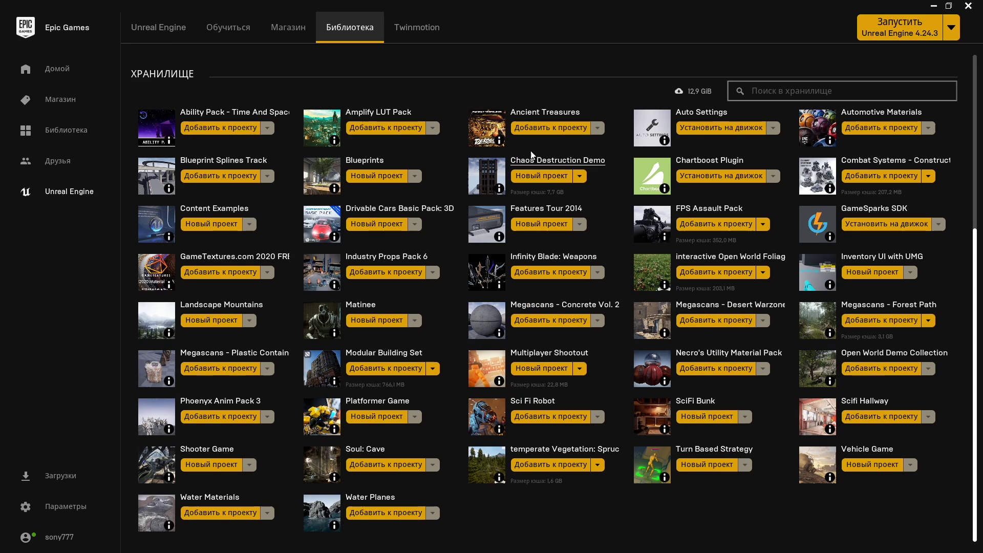
pyautogui.scroll(4, 425, 112)
# Step: Launch GTA8 and browse to PN_interactiveSpruceForest > Meshes > half > high
pyautogui.doubleClick(260, 219)
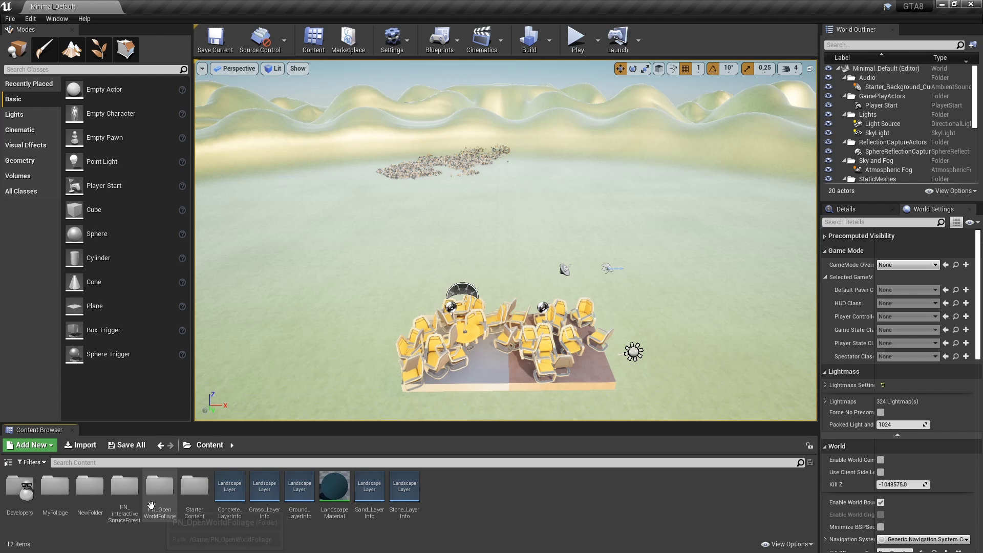
pyautogui.click(124, 489)
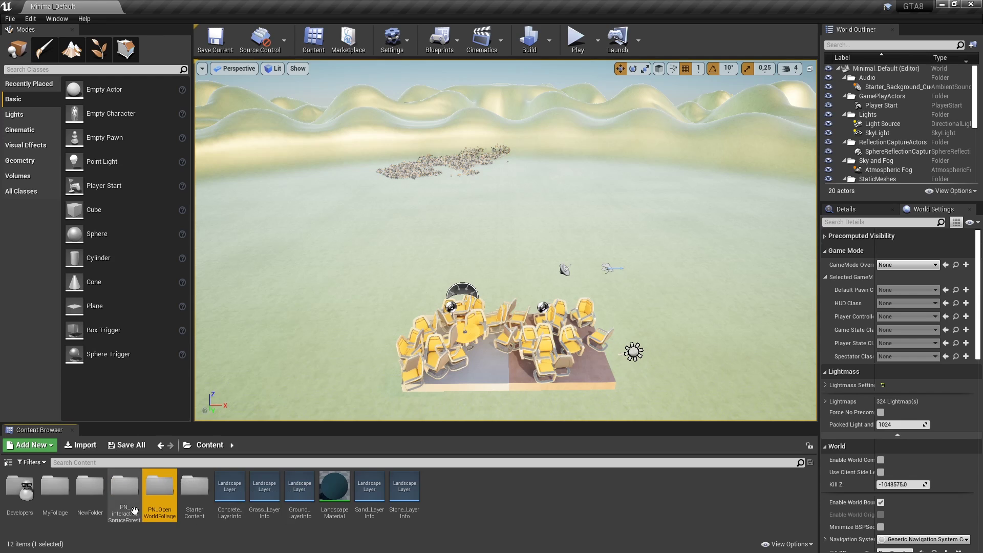
pyautogui.doubleClick(125, 491)
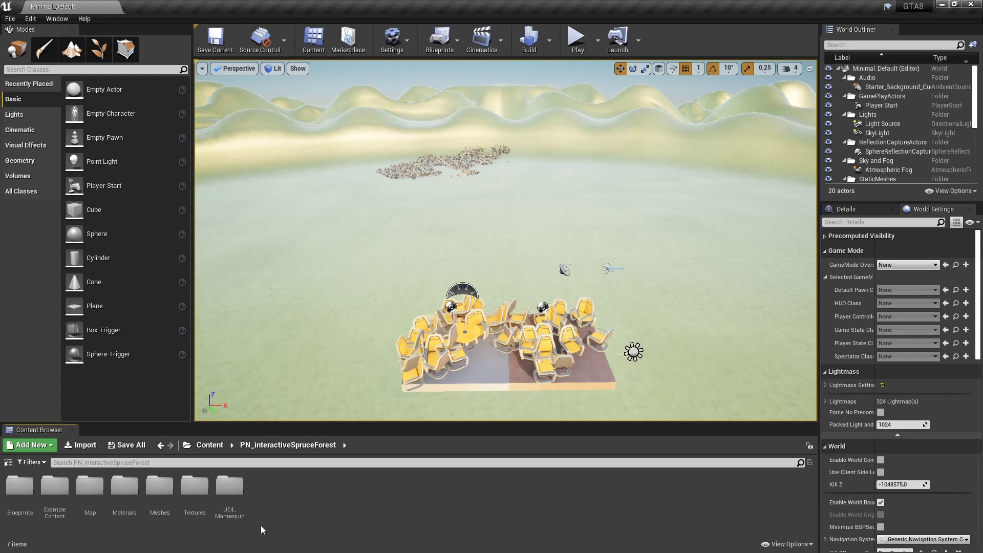
pyautogui.click(159, 488)
pyautogui.doubleClick(159, 489)
pyautogui.doubleClick(54, 486)
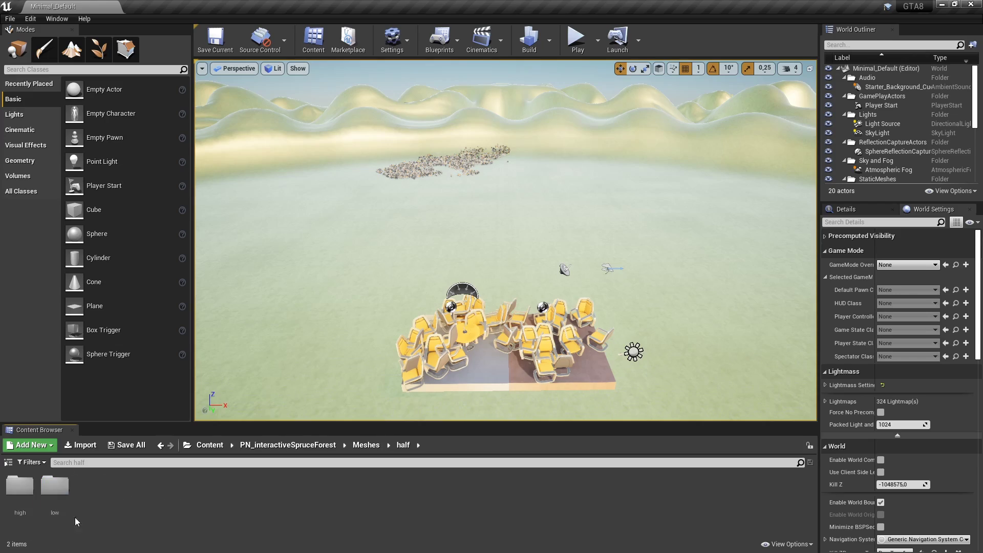
pyautogui.doubleClick(19, 486)
# Step: Open spruce_half_03 in the mesh editor and orbit around to inspect the tree
pyautogui.click(86, 499)
pyautogui.doubleClick(86, 500)
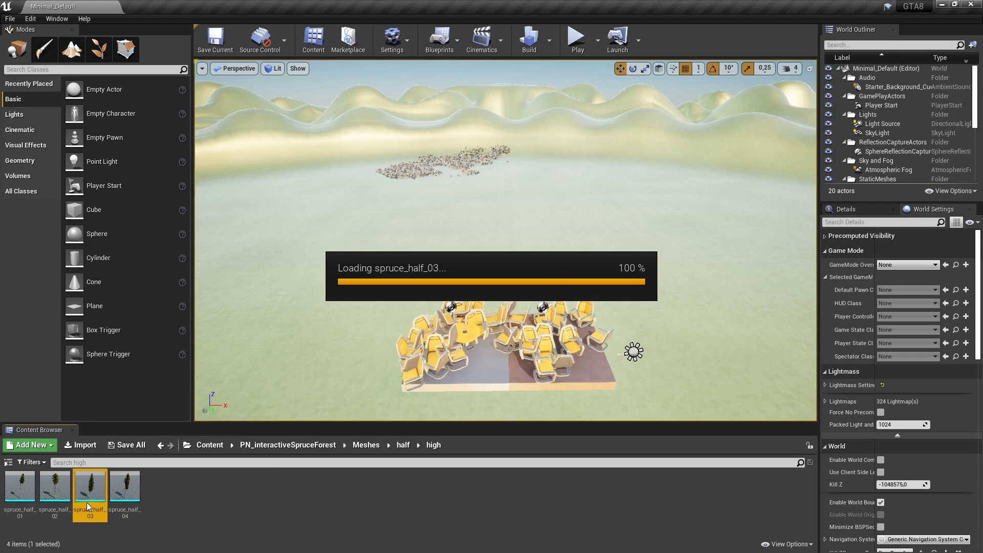
pyautogui.scroll(10, 367, 311)
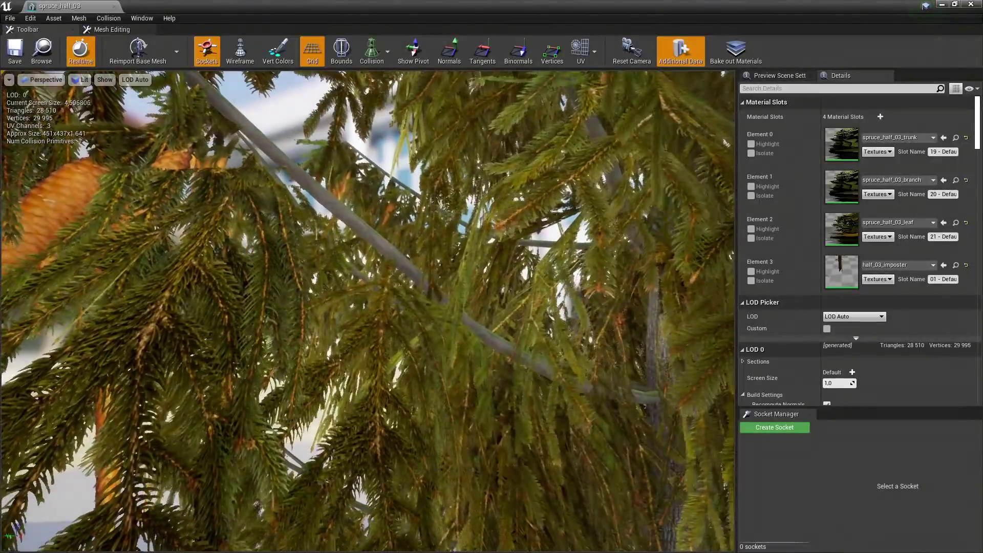
pyautogui.moveTo(367, 311); pyautogui.dragTo(389, 307)
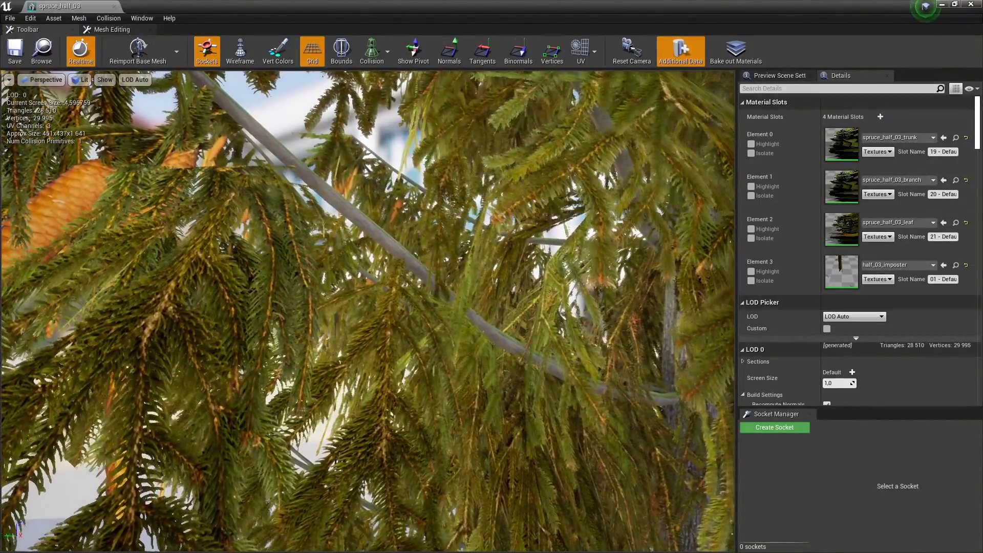
pyautogui.scroll(-5, 367, 311)
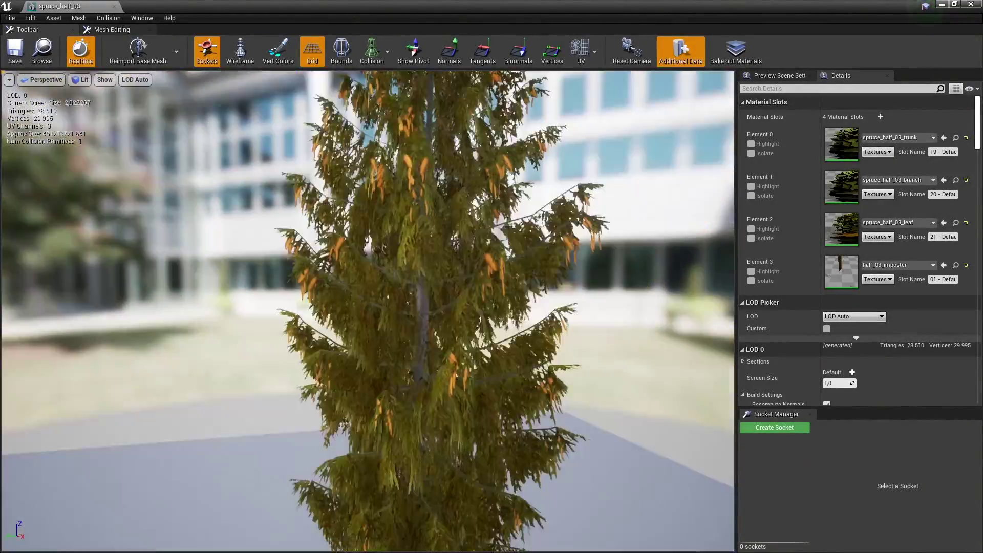
pyautogui.scroll(-5, 368, 311)
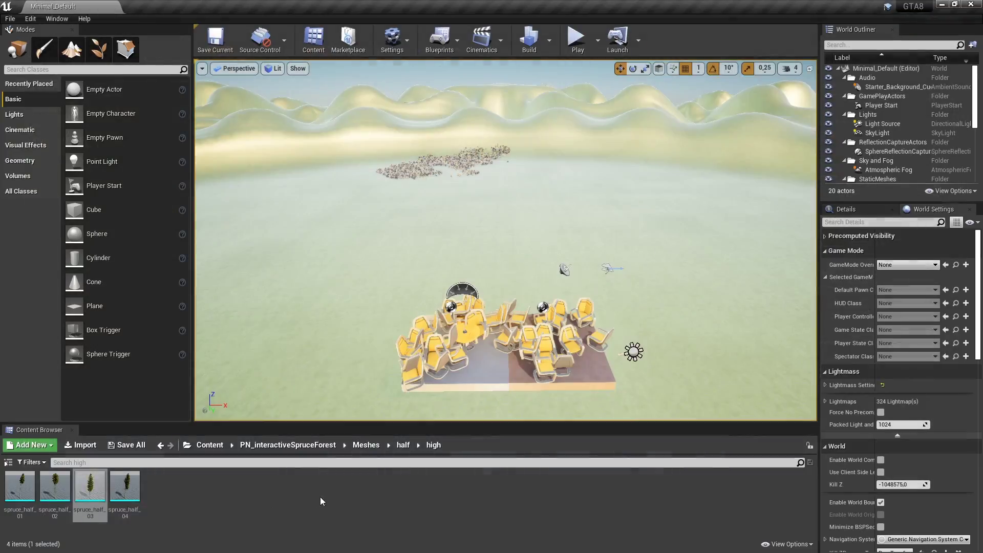
# Step: Open the Showroom map from the spruce pack's Map folder
pyautogui.click(271, 445)
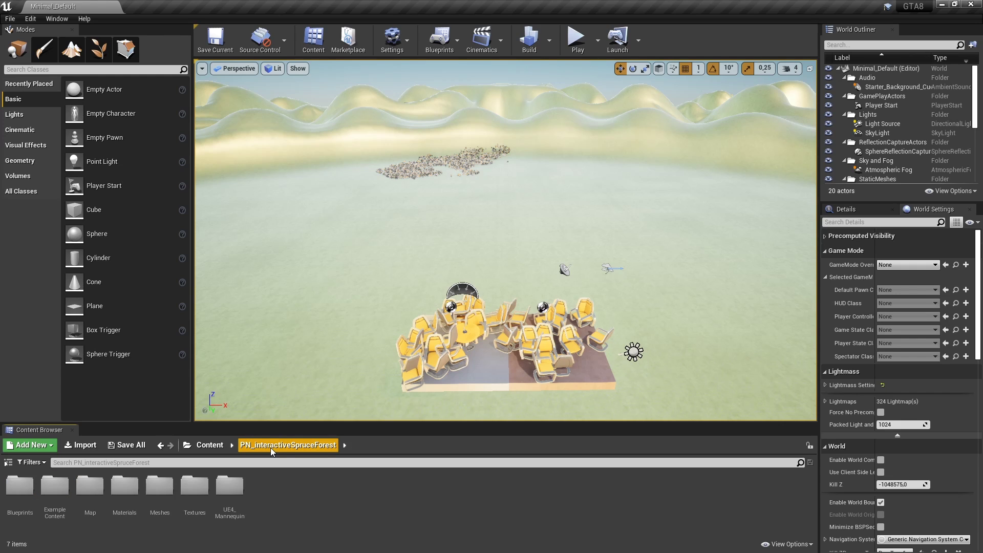
pyautogui.doubleClick(93, 494)
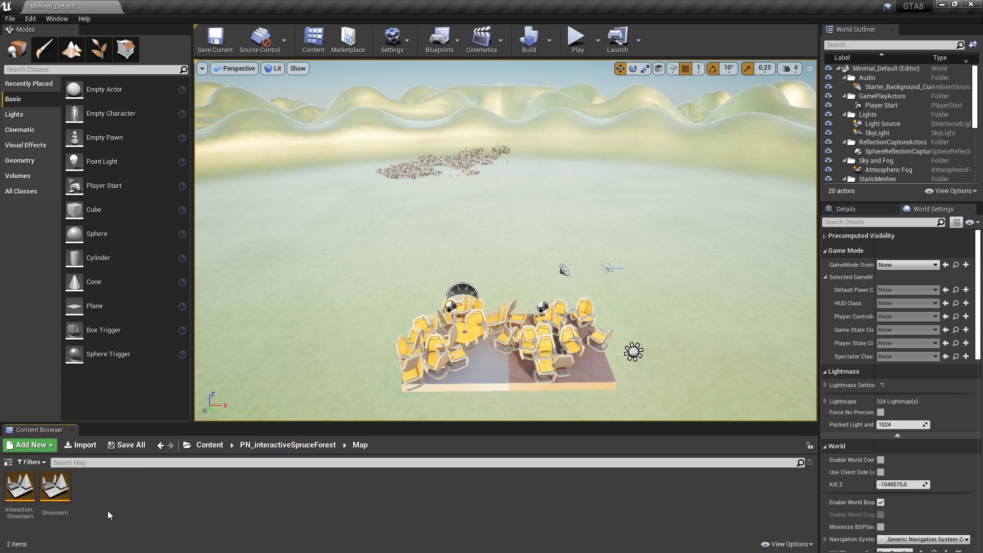
pyautogui.click(57, 500)
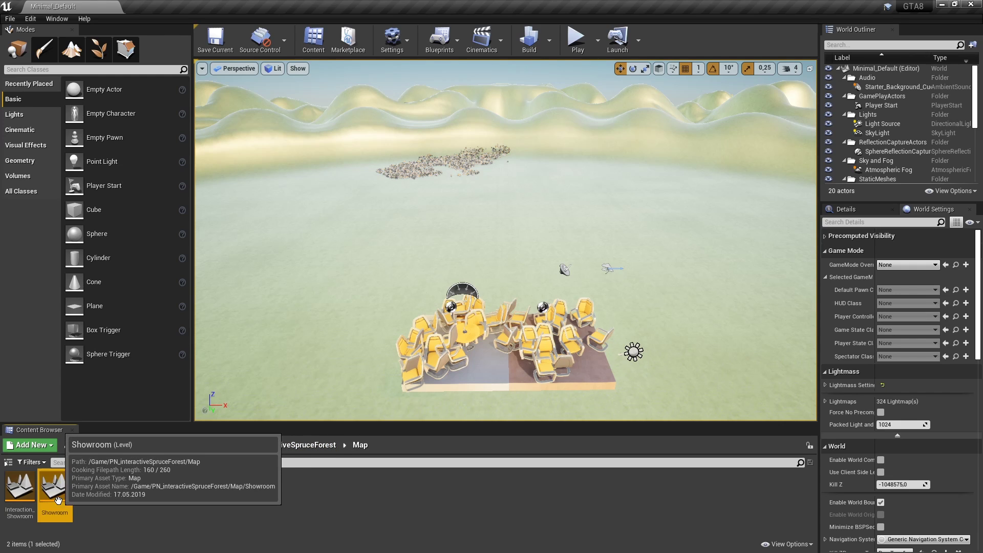
pyautogui.doubleClick(58, 500)
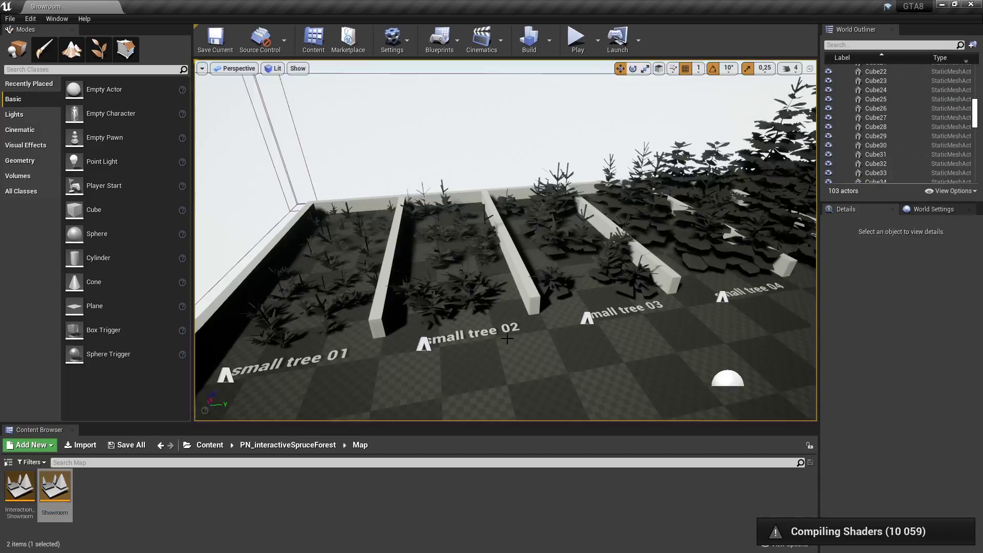
# Step: Go full-screen with F11 and fly past the tall spruces, treetops and snowy forest floor
pyautogui.press('F11')
pyautogui.moveTo(506, 338); pyautogui.dragTo(563, 307, button='right')
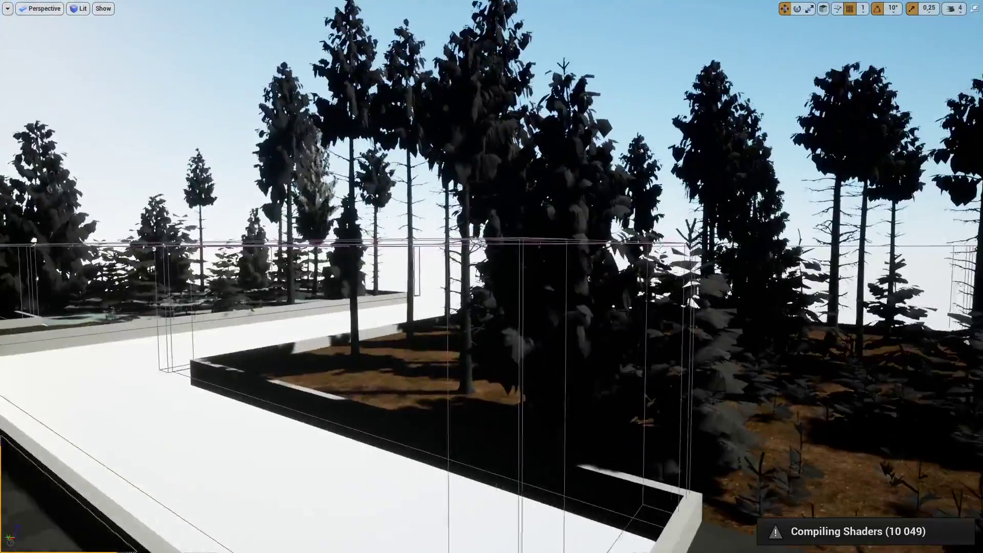
pyautogui.moveTo(491, 276); pyautogui.dragTo(491, 204, button='right')
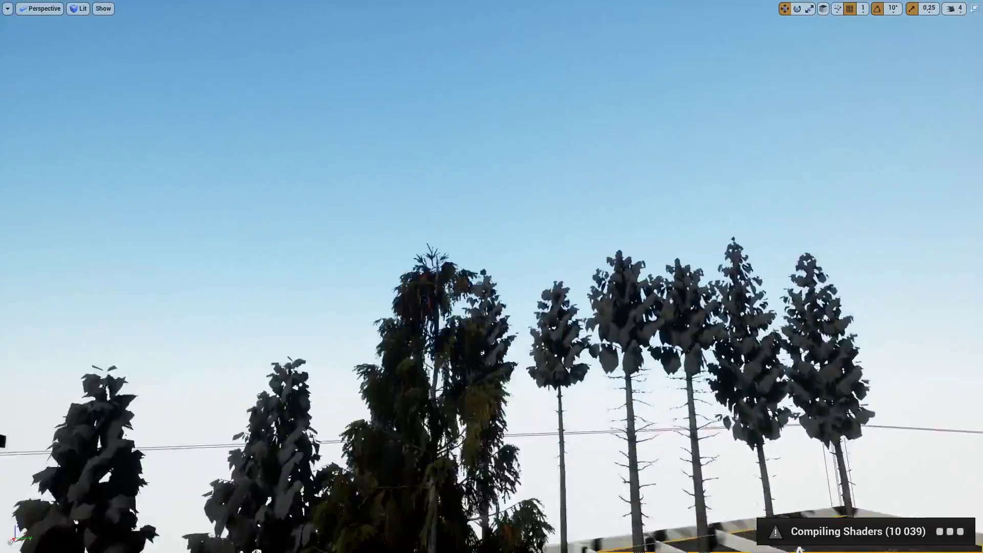
pyautogui.moveTo(480, 375); pyautogui.dragTo(480, 374, button='right')
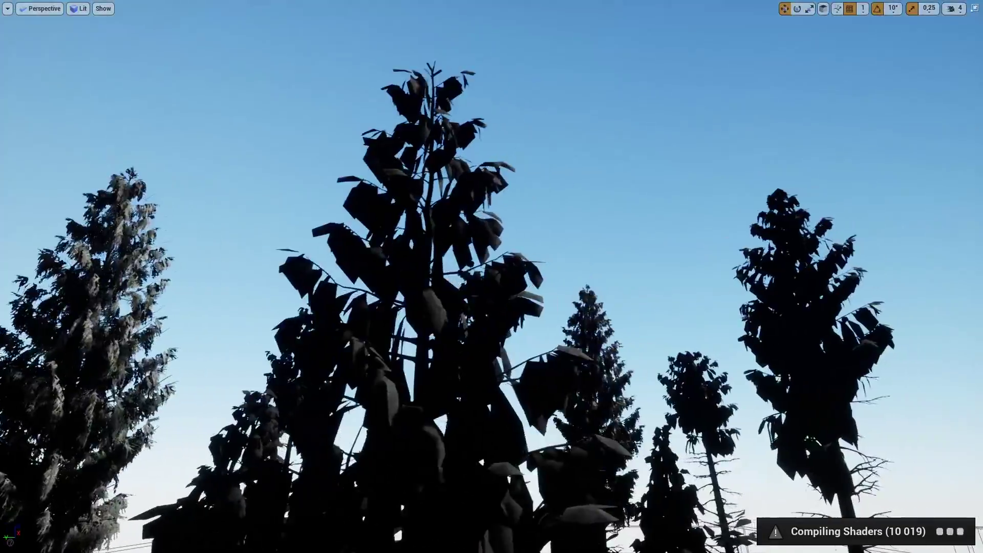
pyautogui.moveTo(492, 276); pyautogui.dragTo(491, 358, button='right')
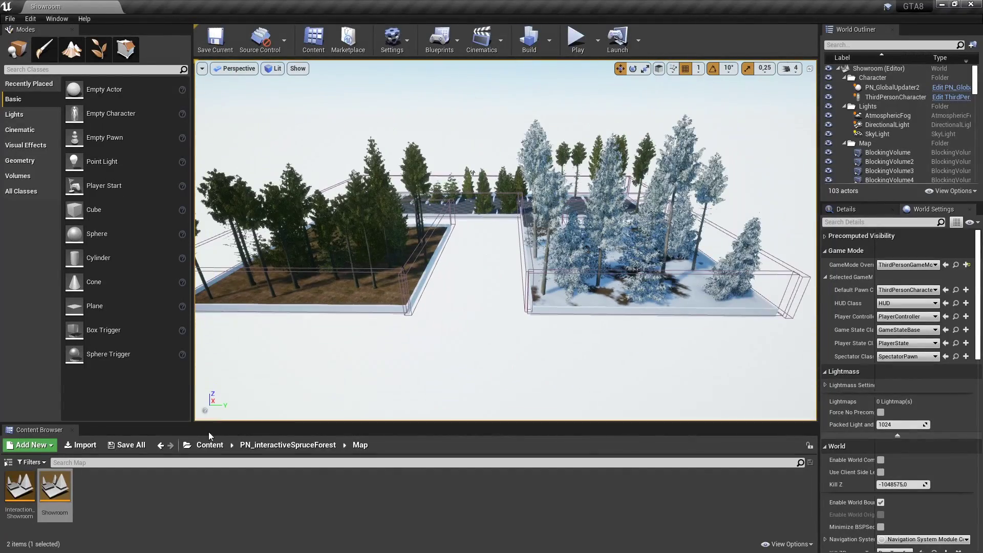
# Step: Open the Showroom map from Content > PN_OpenWorldFoliage > Maps
pyautogui.click(209, 445)
pyautogui.doubleClick(169, 493)
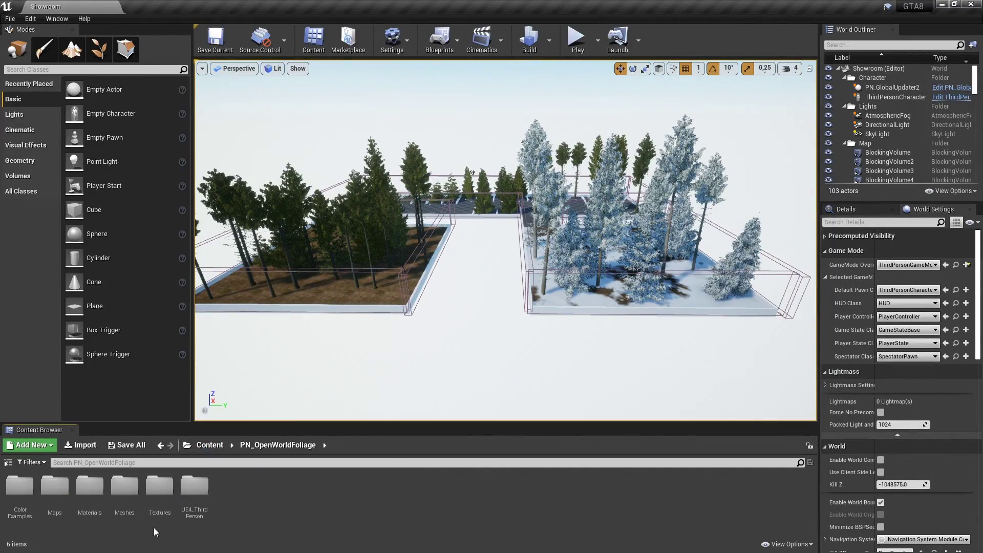
pyautogui.doubleClick(54, 487)
pyautogui.doubleClick(28, 495)
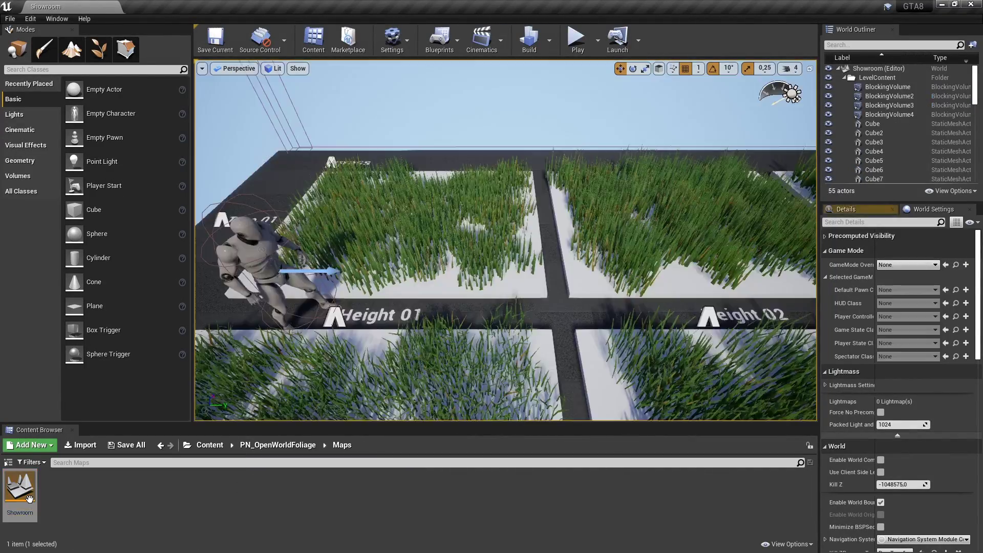
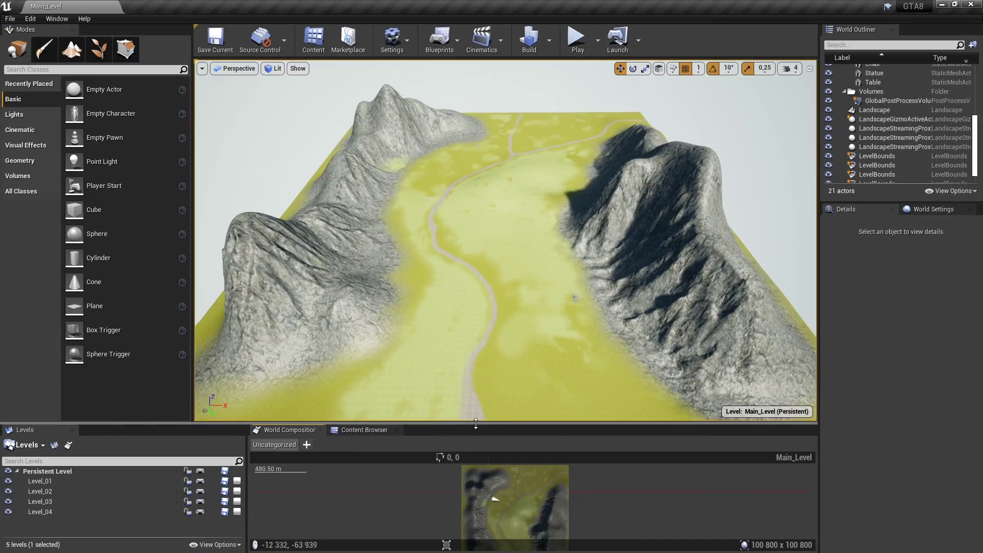
# Step: Inspect the Level_01 to Level_04 tiles on the world map, enlarge the 3D view, and show the Content Browser
pyautogui.scroll(2, 547, 395)
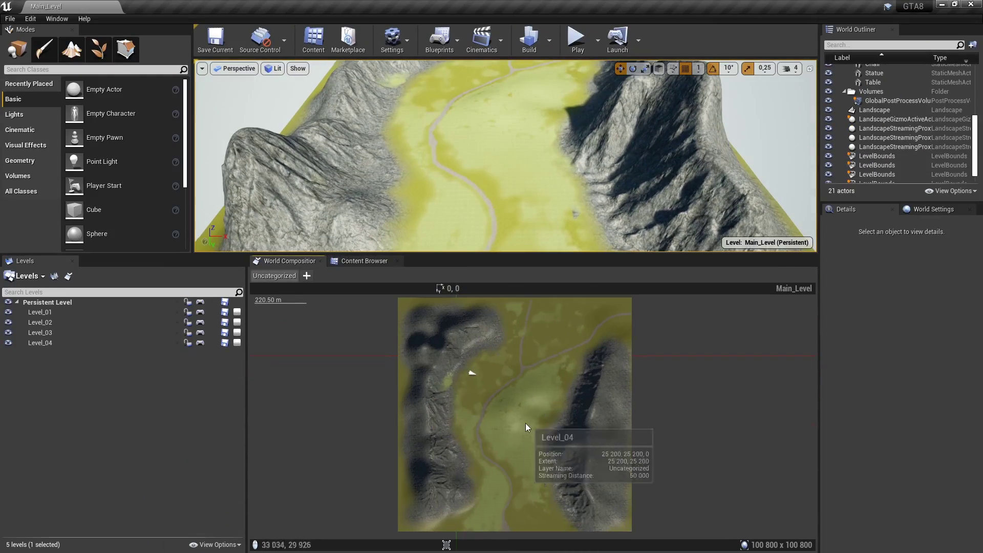
pyautogui.click(468, 359)
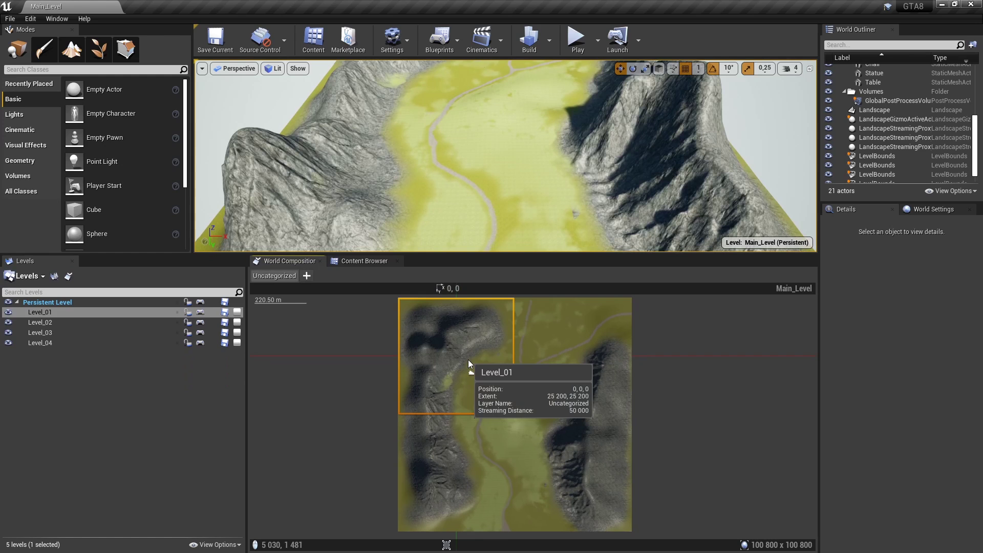
pyautogui.click(561, 357)
pyautogui.click(458, 468)
pyautogui.click(571, 461)
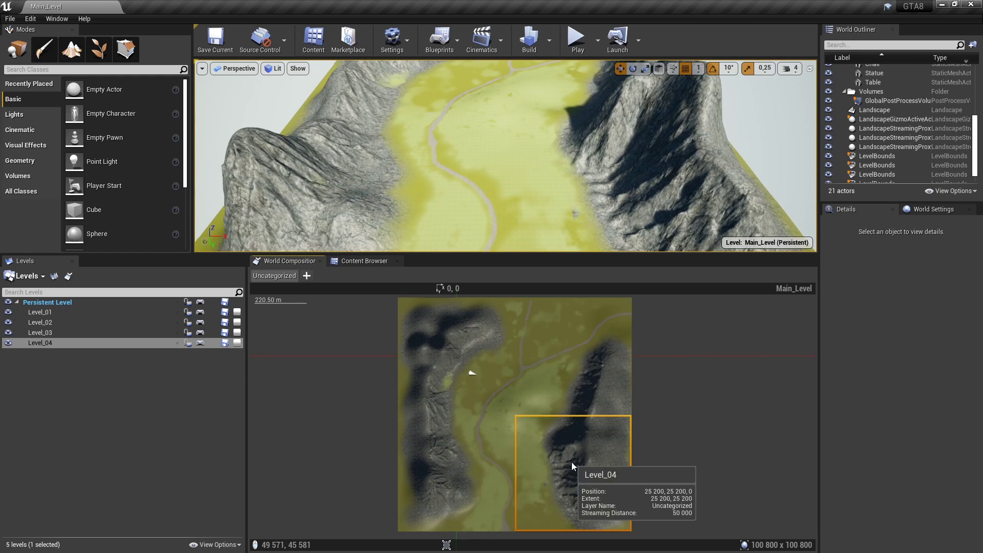
pyautogui.moveTo(367, 254); pyautogui.dragTo(367, 391)
pyautogui.click(367, 398)
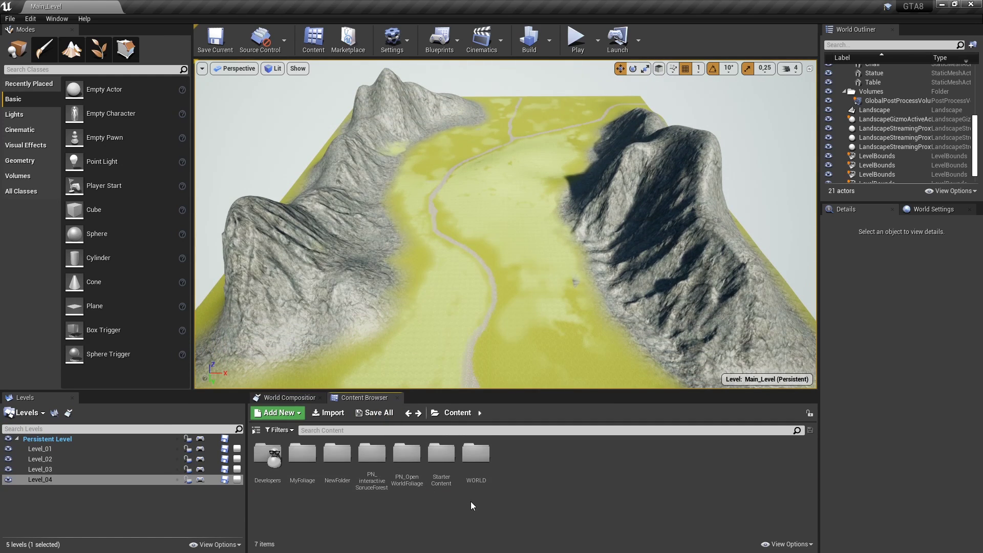
# Step: Open the WORLD folder and look over its assets, such as the Landscape Material
pyautogui.doubleClick(475, 461)
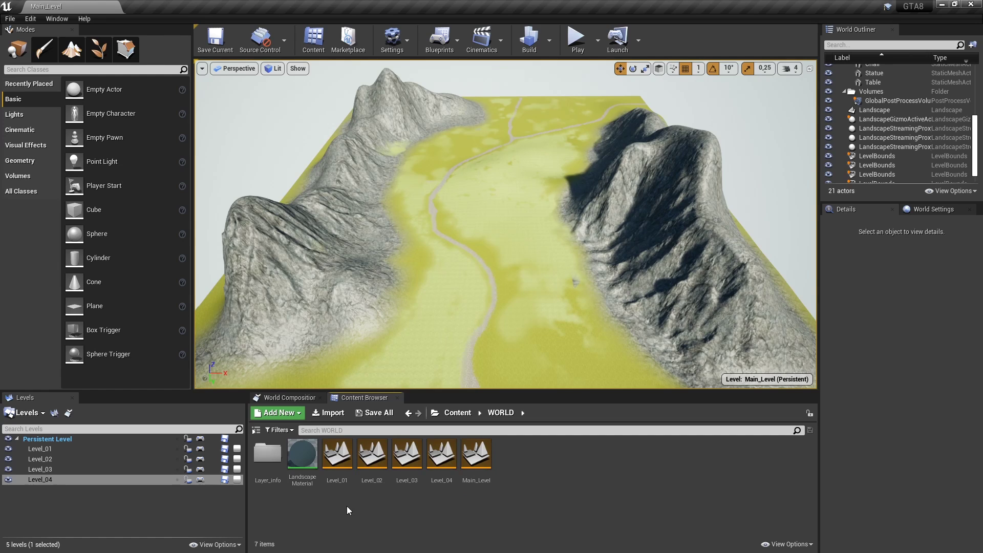
pyautogui.click(302, 458)
pyautogui.click(391, 512)
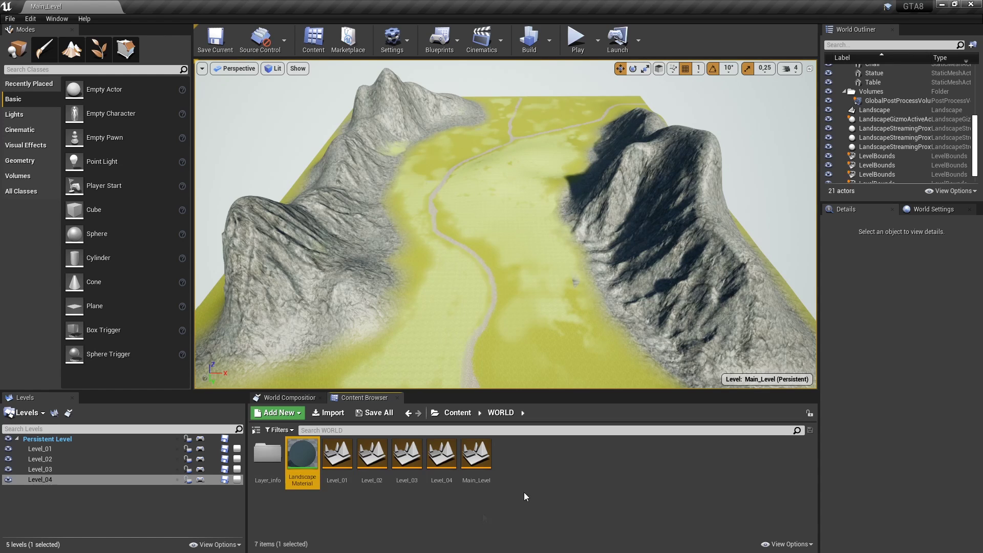
# Step: Copy PN_interactiveSpruceForest's Showroom map into WORLD and rename the copy Forest
pyautogui.click(452, 417)
pyautogui.doubleClick(373, 453)
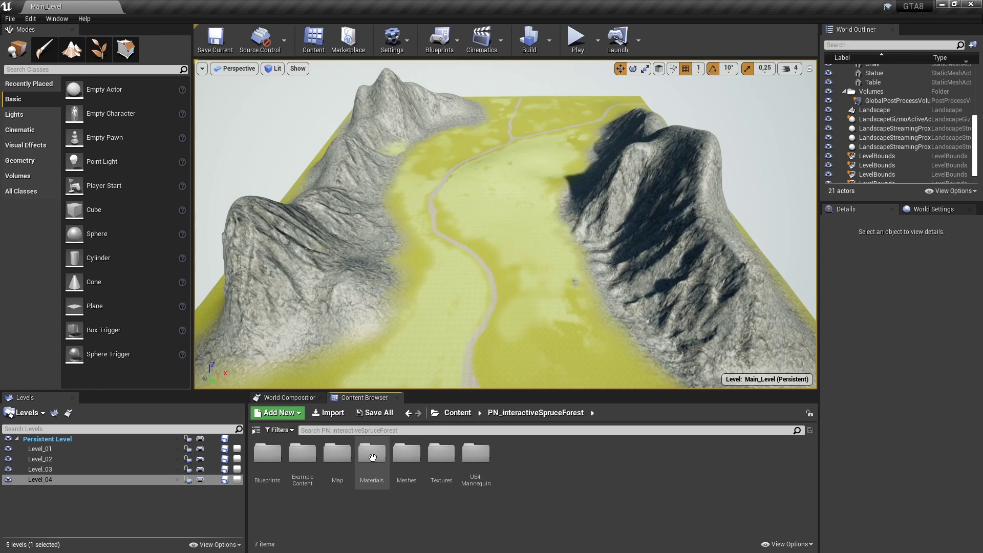
pyautogui.doubleClick(373, 455)
pyautogui.click(308, 456)
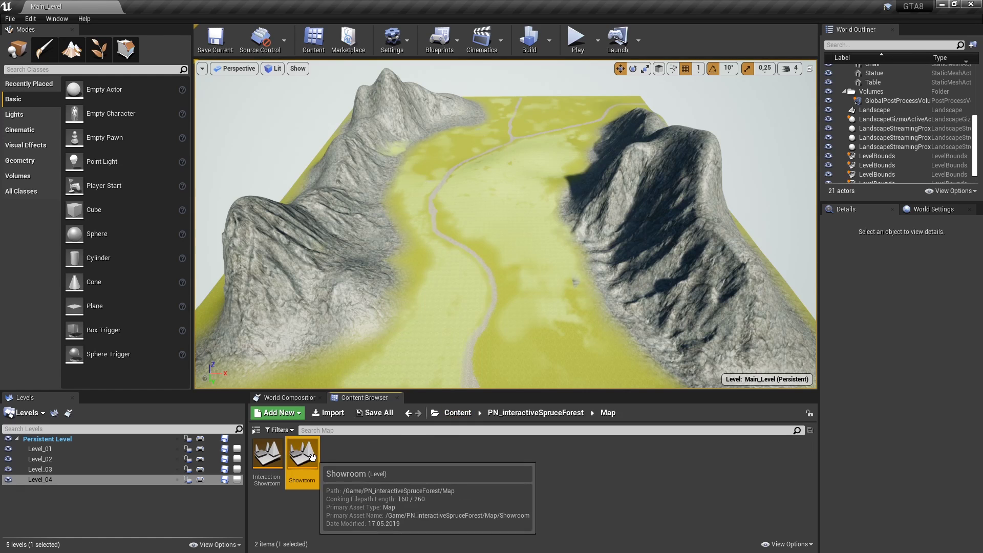
pyautogui.click(408, 417)
pyautogui.click(407, 418)
pyautogui.click(407, 419)
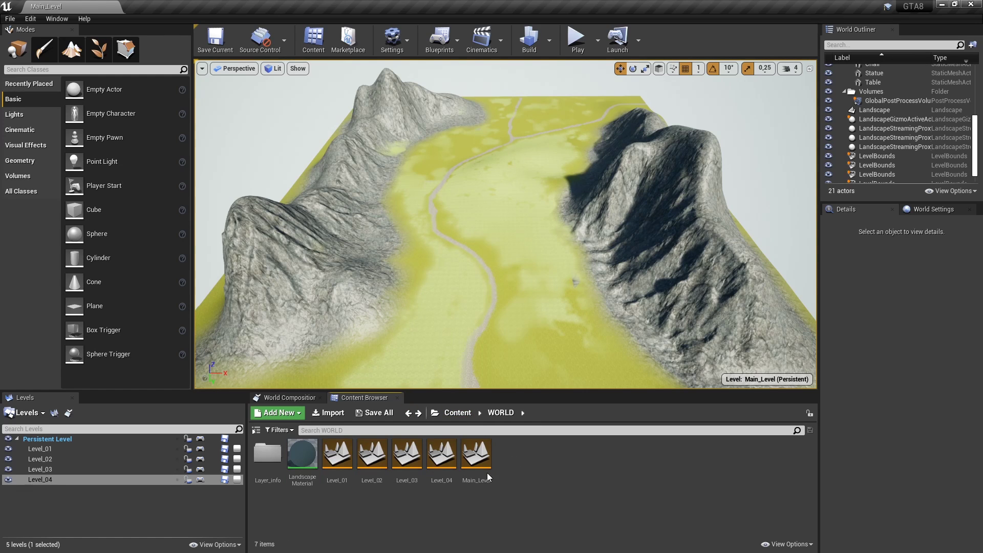
pyautogui.hotkey('ctrl', 'v')
pyautogui.click(544, 484)
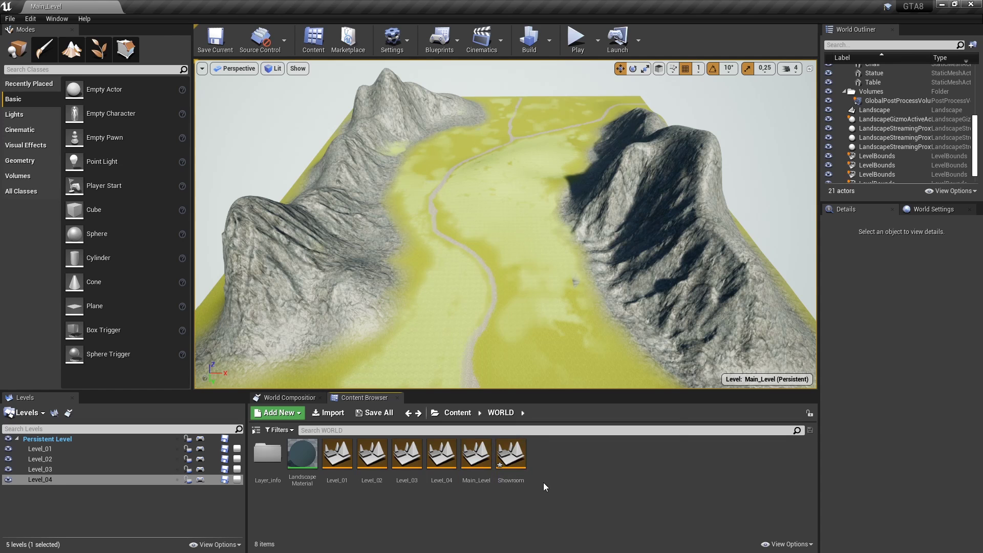
pyautogui.rightClick(512, 476)
pyautogui.click(555, 290)
pyautogui.press('BackSpace')
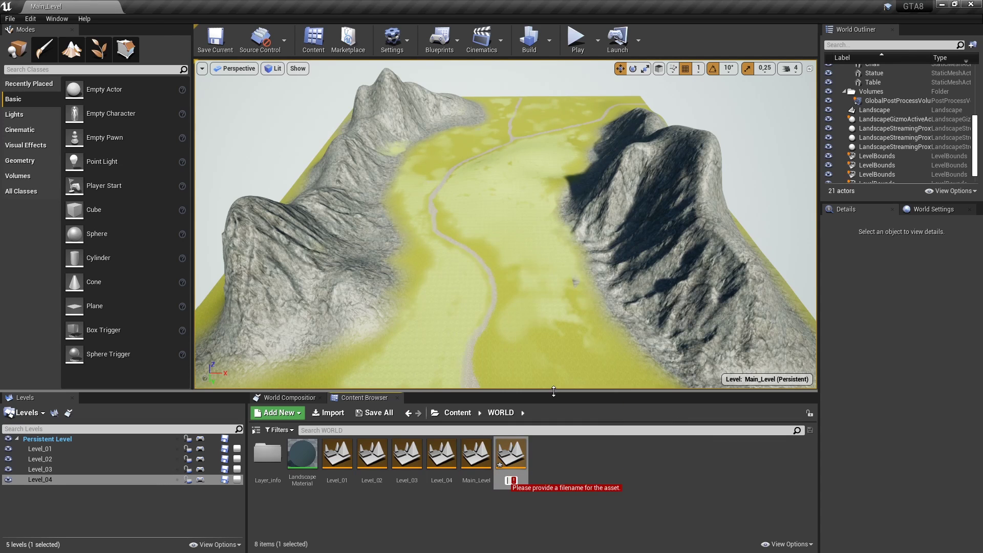
pyautogui.write('Forest')
pyautogui.press('Return')
# Step: Copy PN_OpenWorldFoliage's Showroom map into WORLD and rename the copy Grass
pyautogui.click(457, 413)
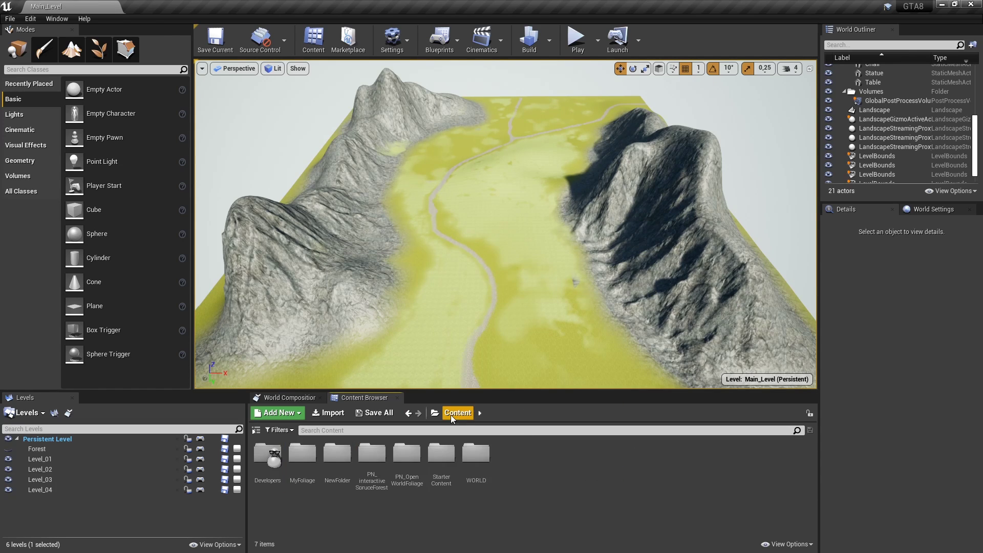
pyautogui.doubleClick(413, 457)
pyautogui.doubleClick(301, 452)
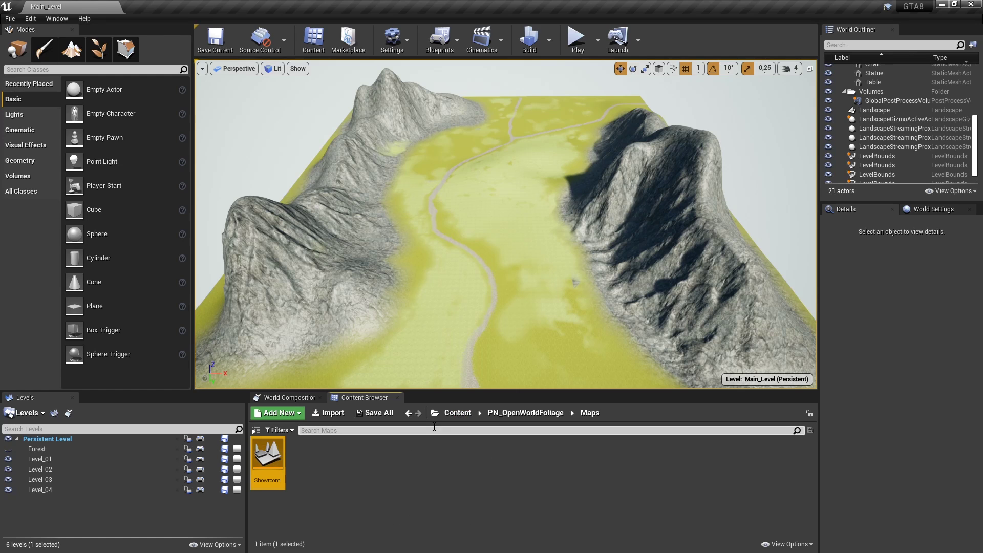
pyautogui.click(457, 413)
pyautogui.doubleClick(406, 460)
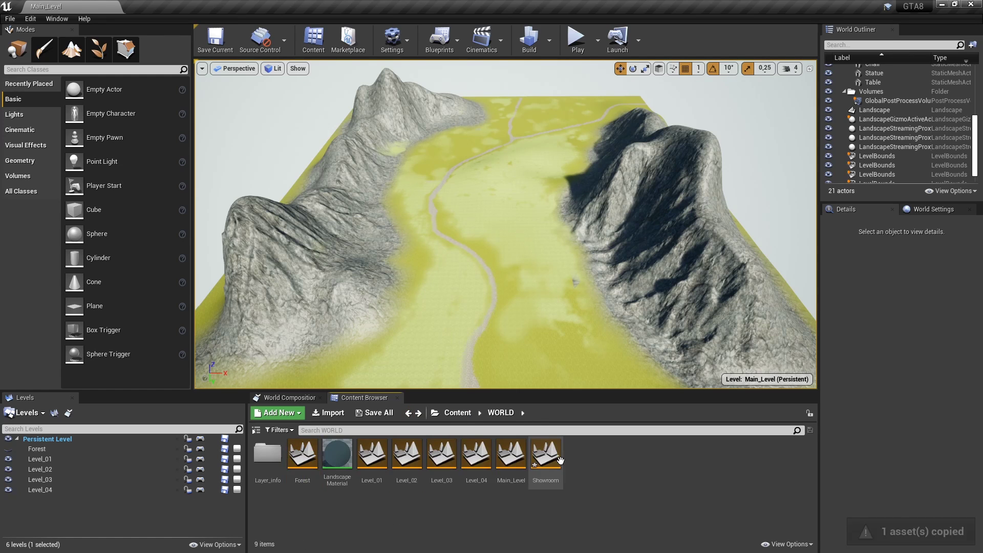
pyautogui.rightClick(547, 473)
pyautogui.click(602, 281)
pyautogui.write('Grass')
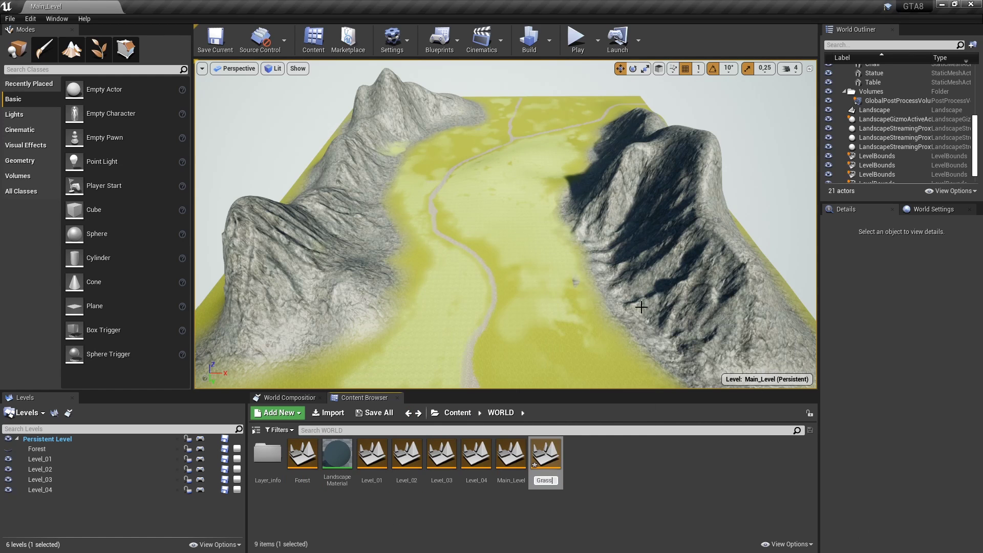
pyautogui.press('Return')
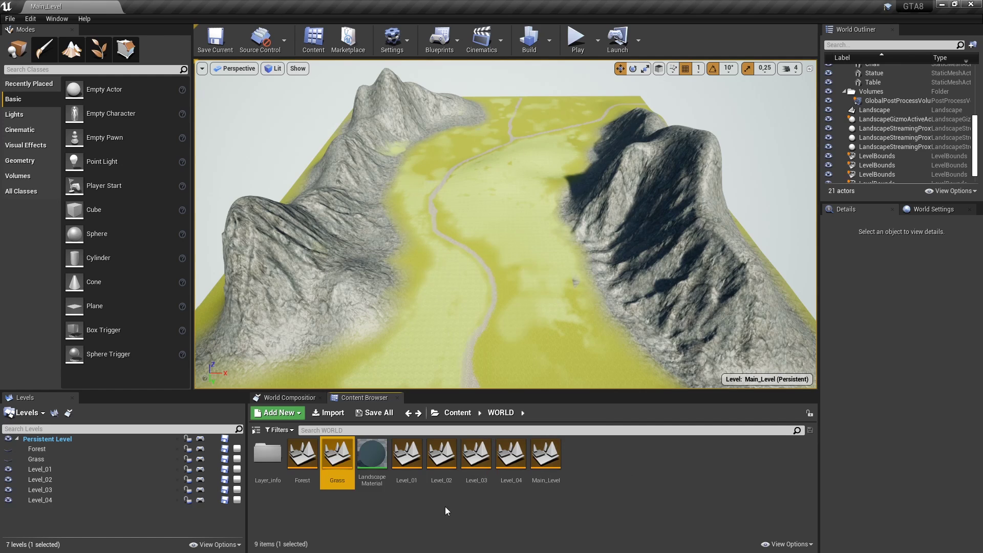
pyautogui.click(289, 397)
# Step: Load the Forest and Grass levels into the world, then hide both
pyautogui.scroll(-4, 427, 468)
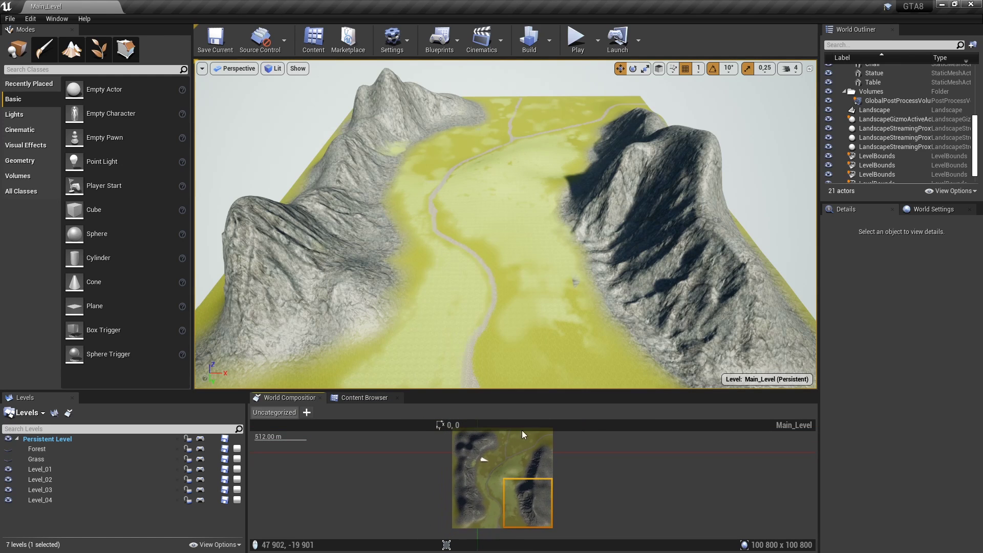
pyautogui.moveTo(495, 388); pyautogui.dragTo(496, 296)
pyautogui.doubleClick(62, 355)
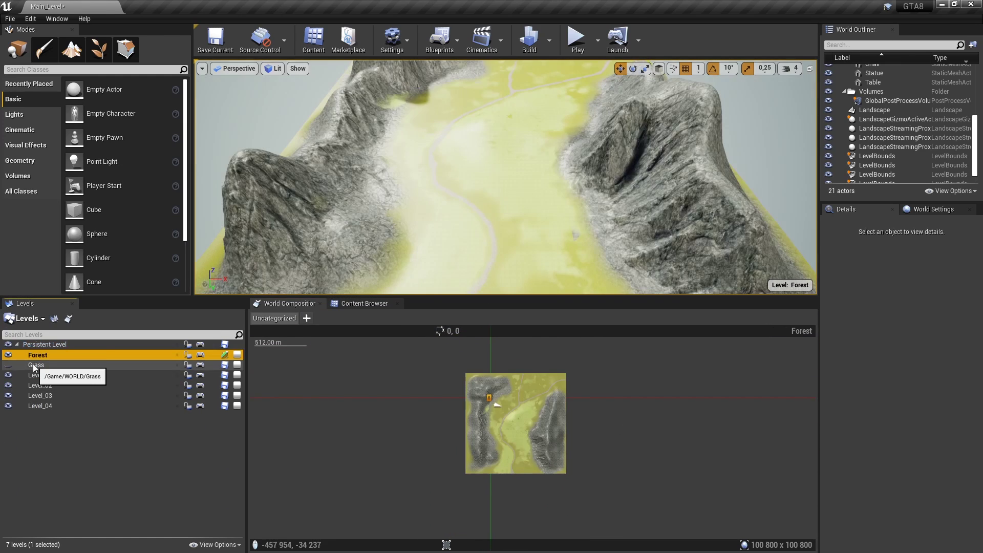
pyautogui.doubleClick(52, 365)
pyautogui.scroll(-5, 459, 438)
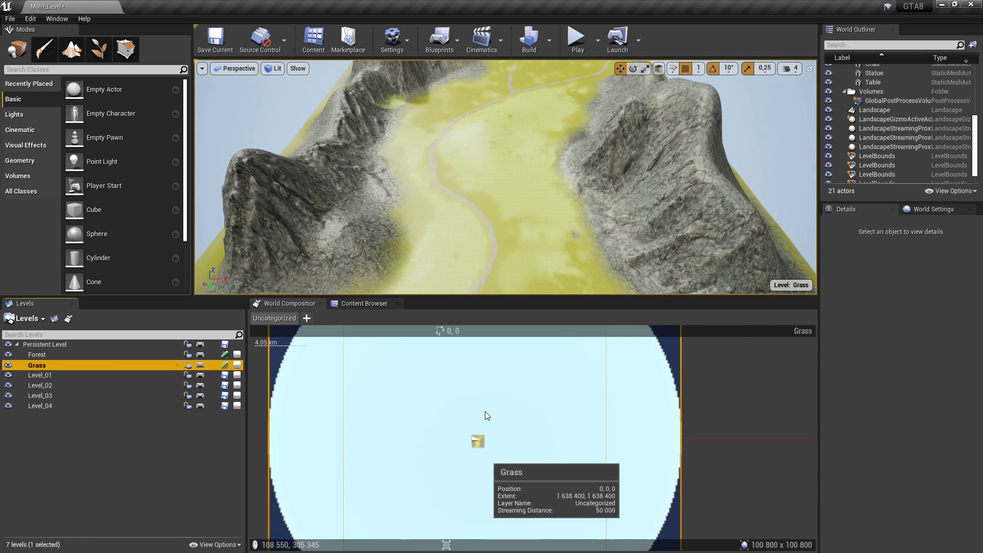
pyautogui.click(6, 366)
pyautogui.click(8, 355)
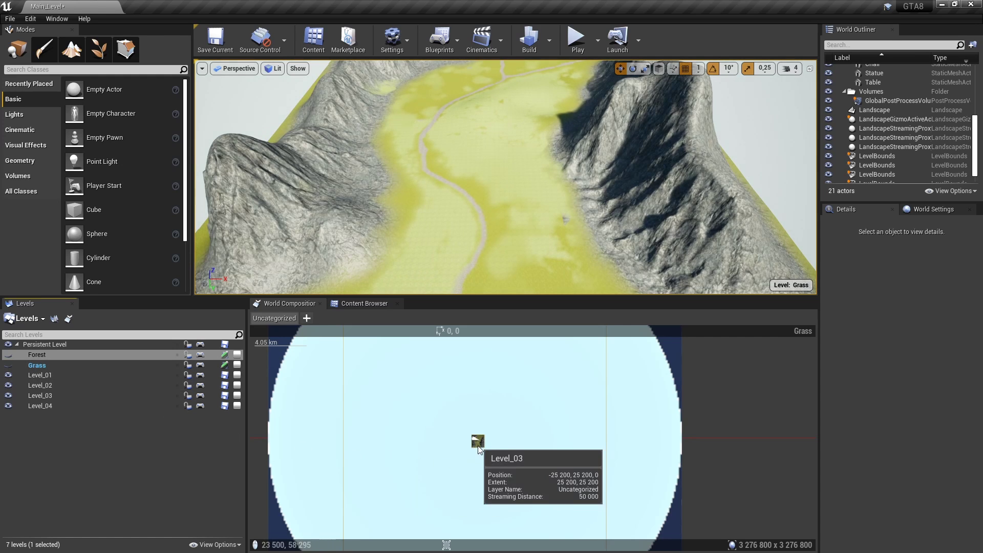
# Step: Save all changed levels, including Forest and Grass
pyautogui.scroll(-3, 530, 451)
pyautogui.click(530, 452)
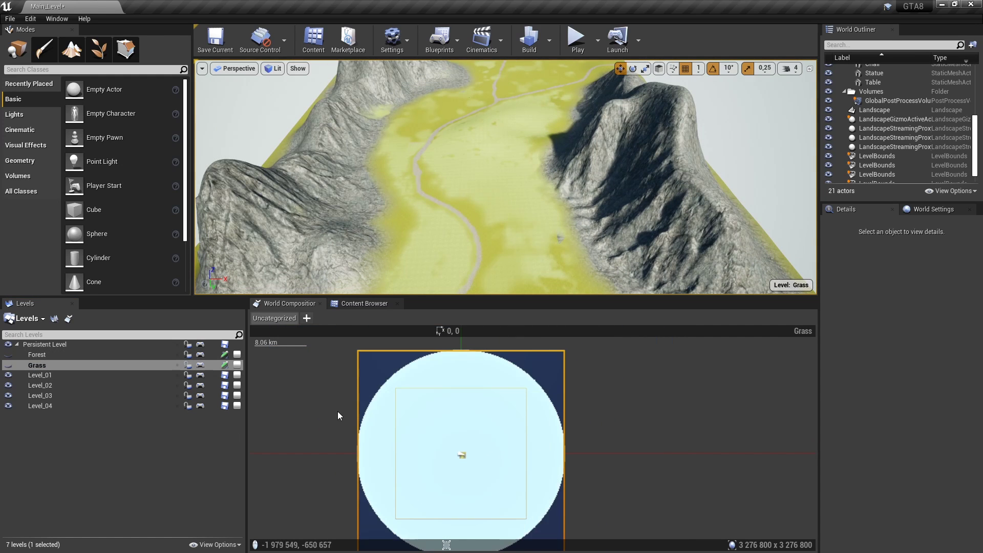
pyautogui.click(357, 306)
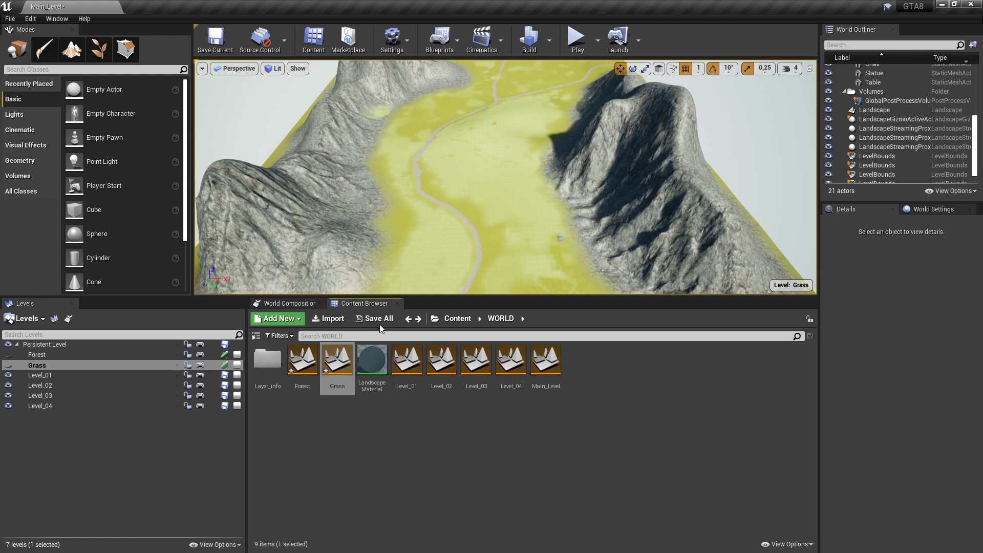
pyautogui.click(381, 320)
pyautogui.click(586, 379)
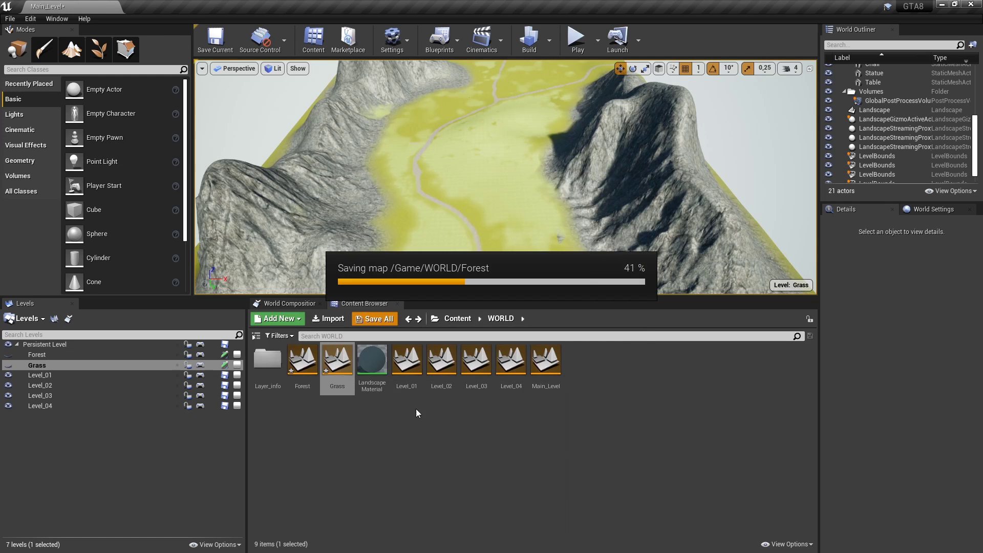
# Step: Open the Forest map and remove its DirectionalLight and SkyLight
pyautogui.doubleClick(302, 361)
pyautogui.moveTo(468, 160)
pyautogui.mouseDown(button='right')
pyautogui.moveTo(443, 176)
pyautogui.moveTo(637, 143)
pyautogui.mouseUp(button='right')
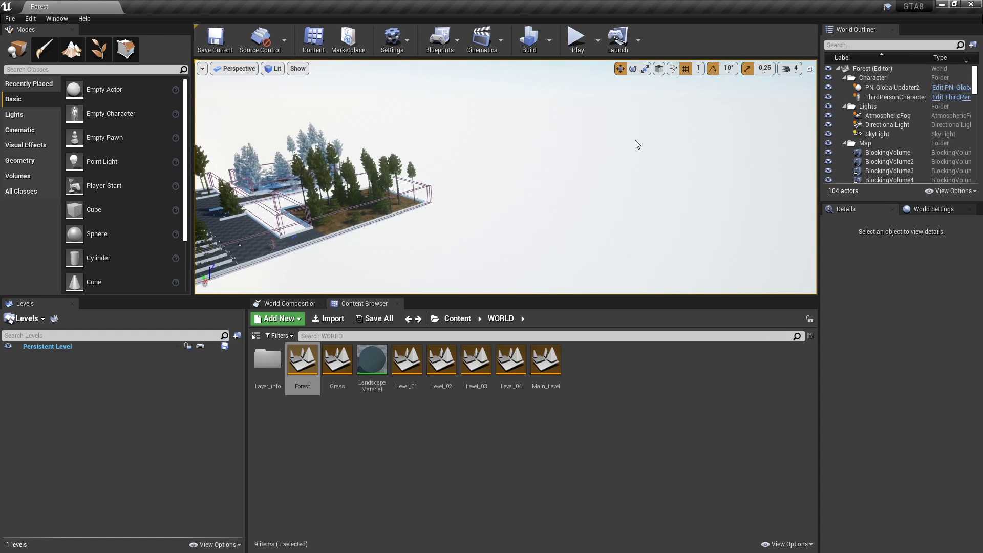
pyautogui.click(895, 45)
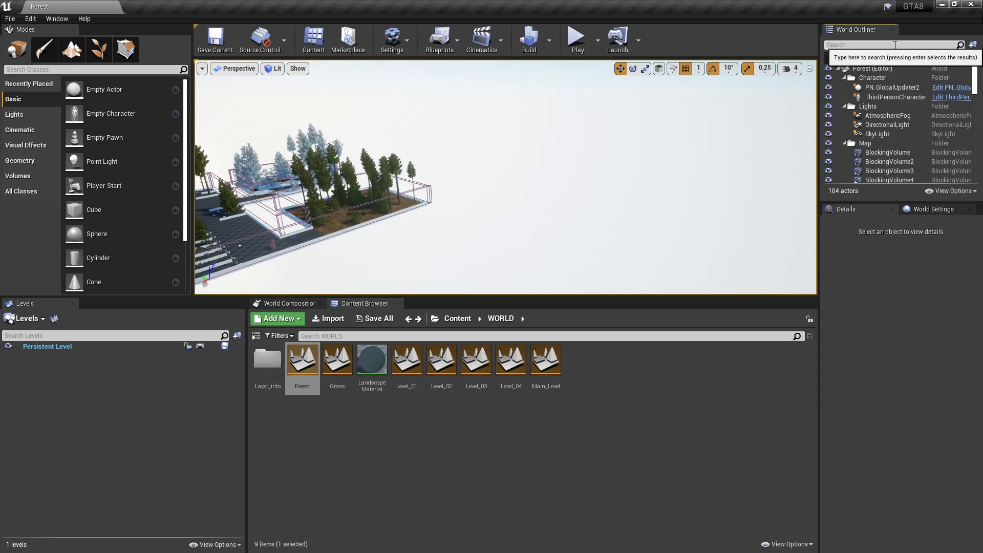
pyautogui.write('light')
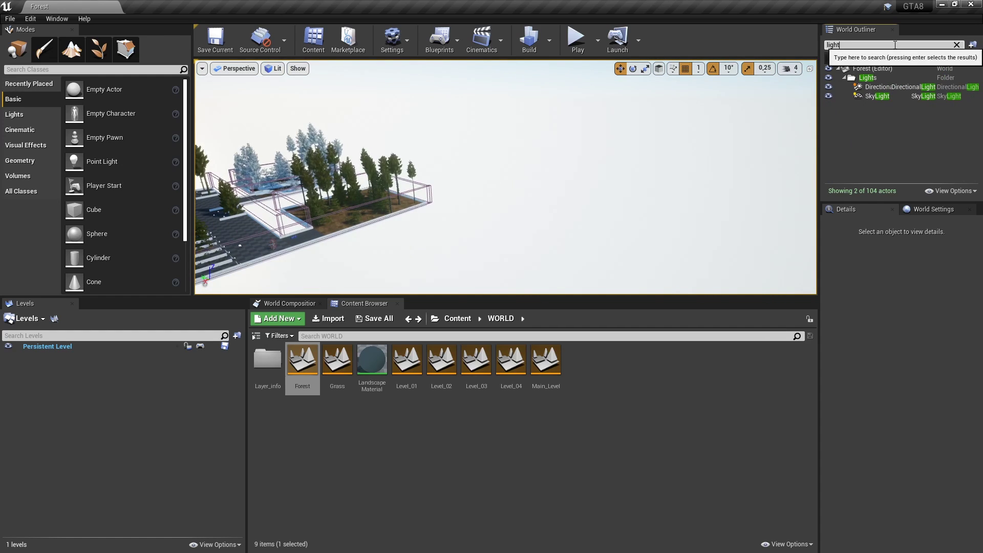
pyautogui.hotkey('ctrl', 'z')
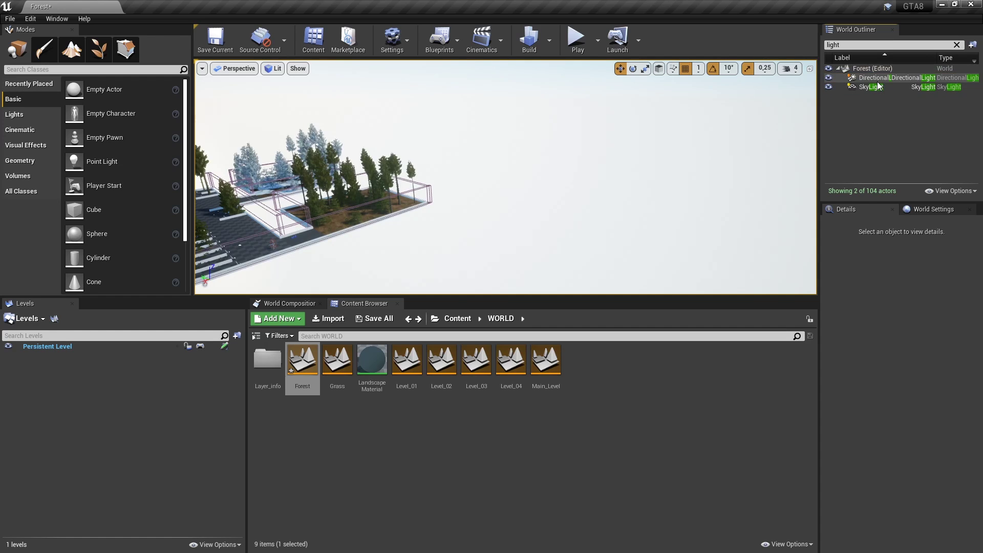
pyautogui.hotkey('ctrl', 'z')
pyautogui.hotkey('ctrl', 'y')
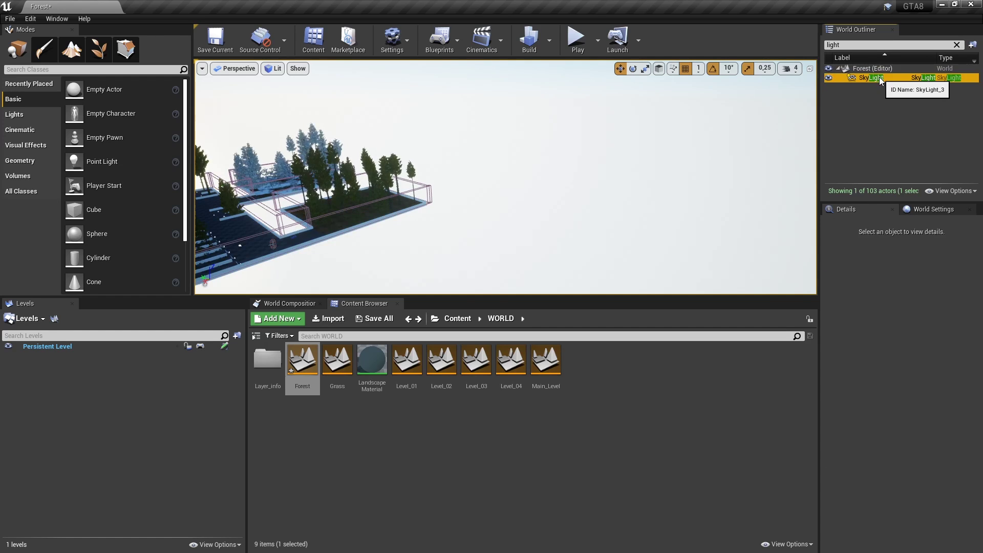
pyautogui.hotkey('ctrl', 'z')
# Step: Reframe the view on the forest plots and save the Forest level
pyautogui.moveTo(506, 177); pyautogui.dragTo(505, 177)
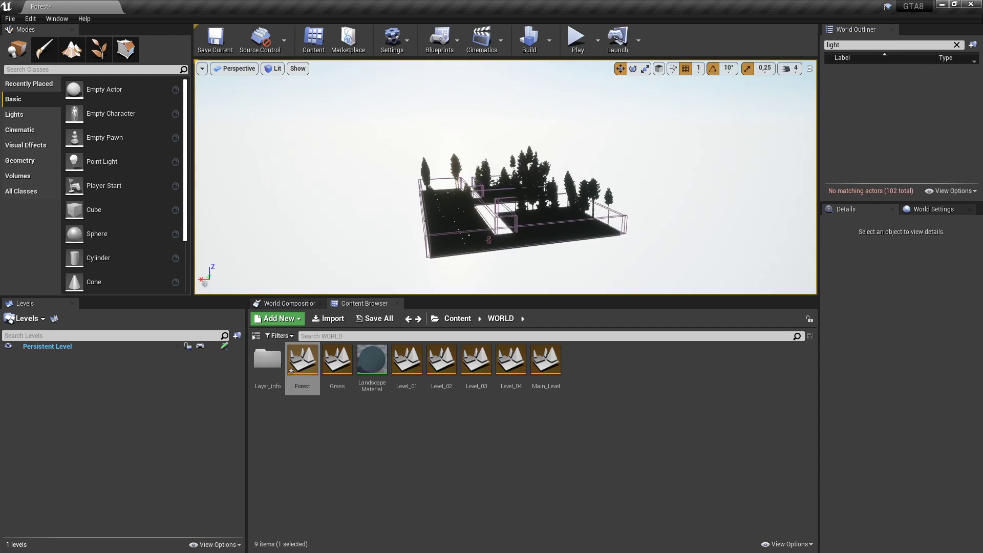
pyautogui.click(372, 318)
pyautogui.click(583, 375)
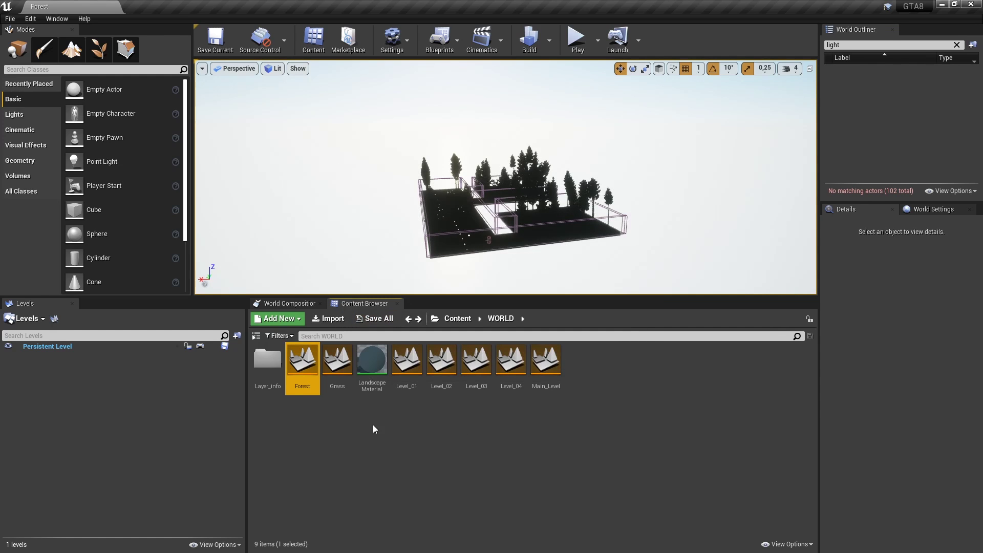
# Step: Open the Grass level and delete its SkyLight and DirectionalLight
pyautogui.doubleClick(338, 382)
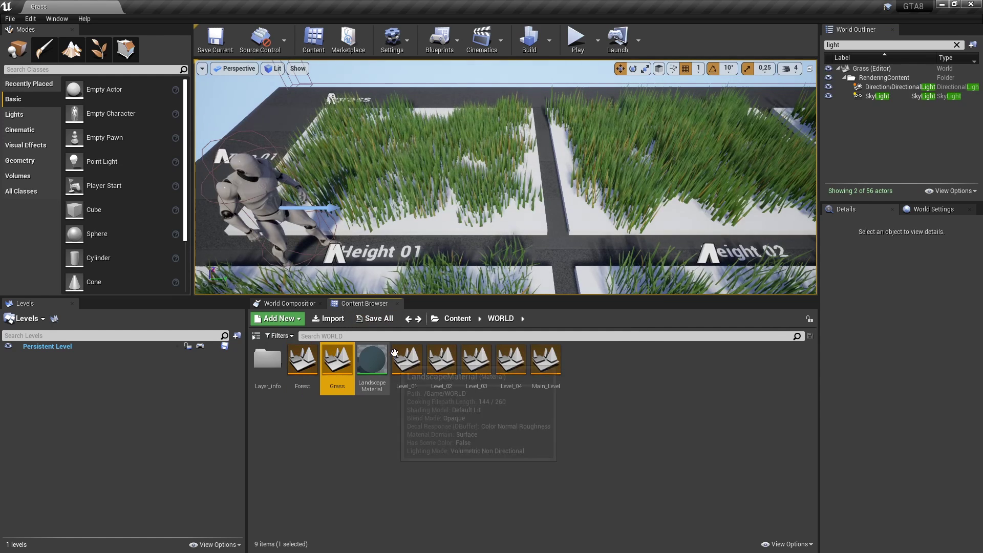
pyautogui.click(878, 96)
pyautogui.press('Delete')
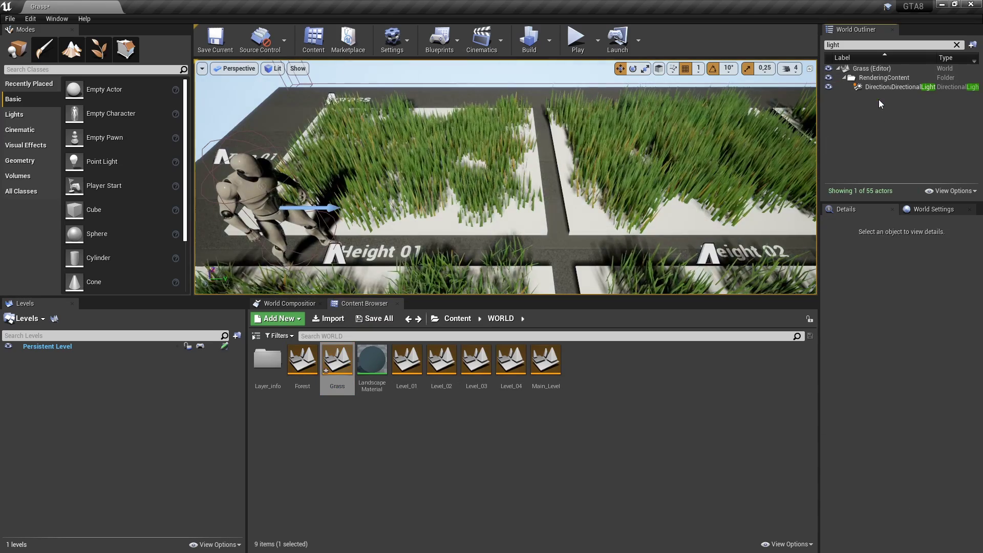
pyautogui.click(877, 88)
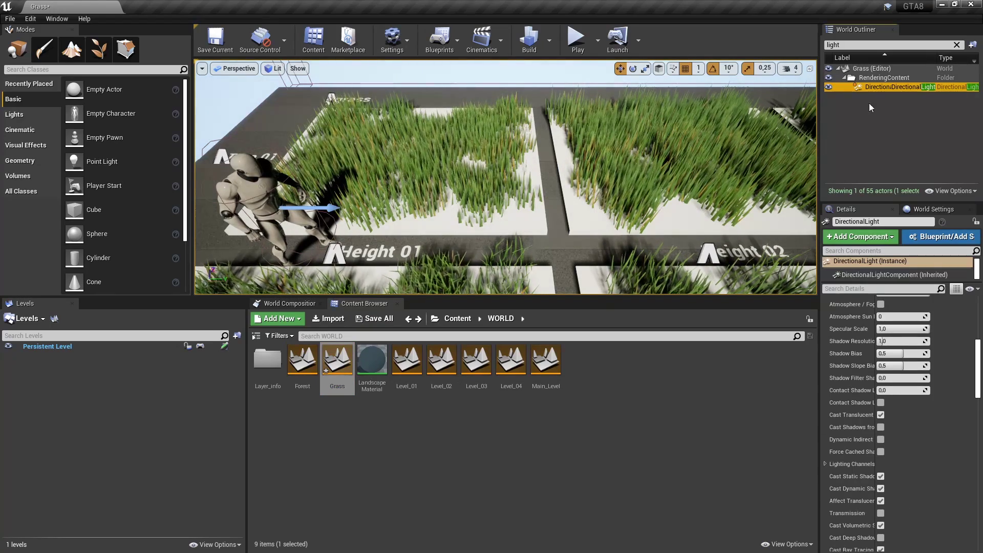
pyautogui.press('Delete')
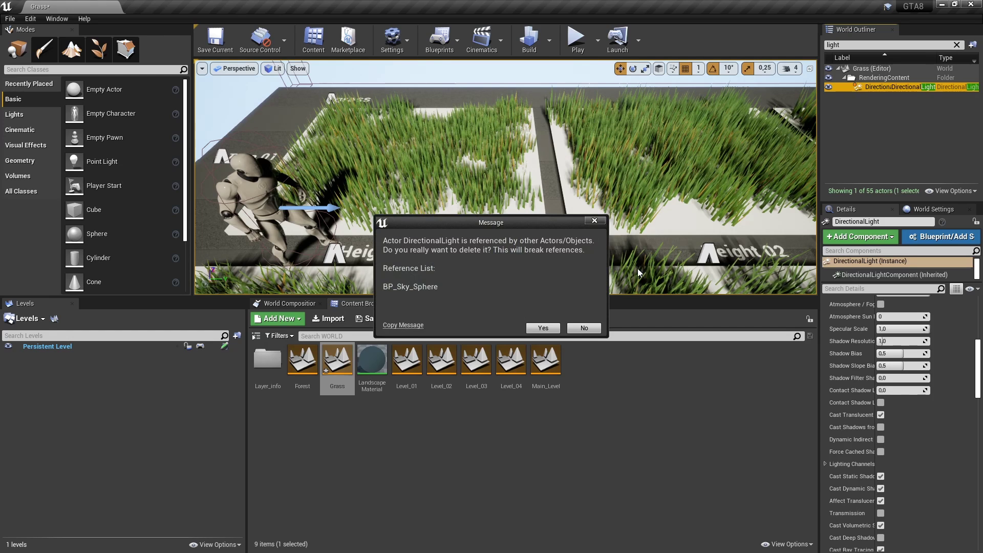
pyautogui.click(542, 328)
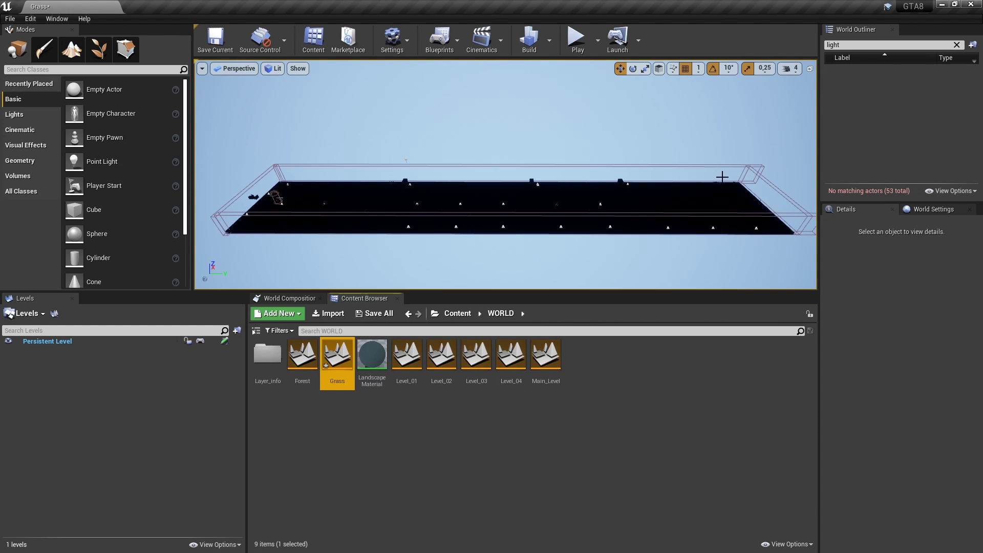
# Step: Clear the Outliner filter, delete BP_Sky_Sphere, and save the Grass level
pyautogui.doubleClick(851, 45)
pyautogui.press('BackSpace')
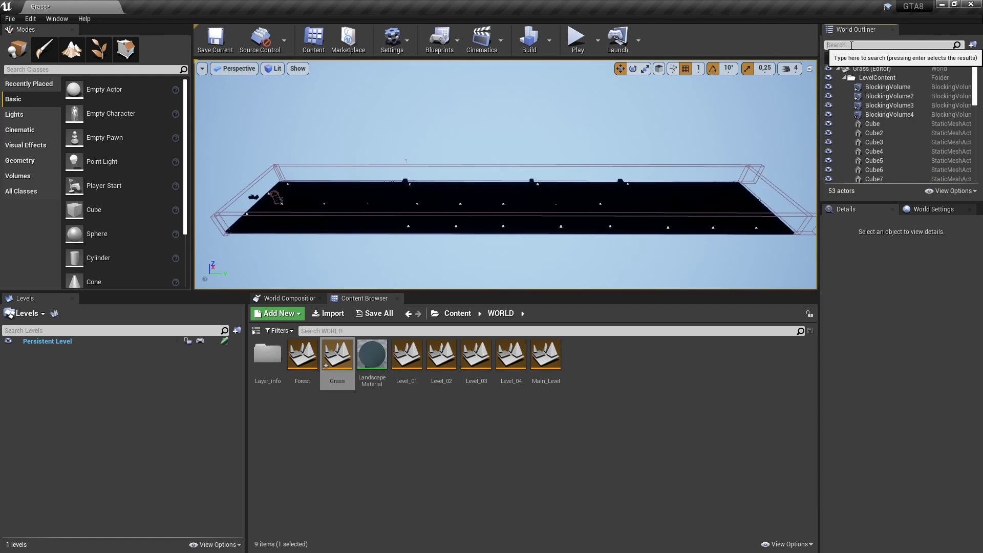
pyautogui.click(510, 118)
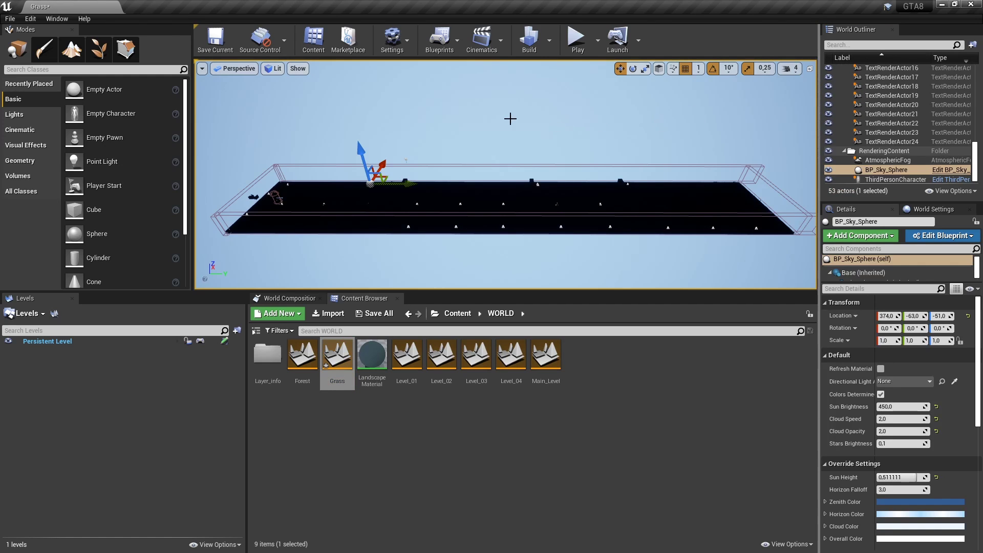
pyautogui.press('Delete')
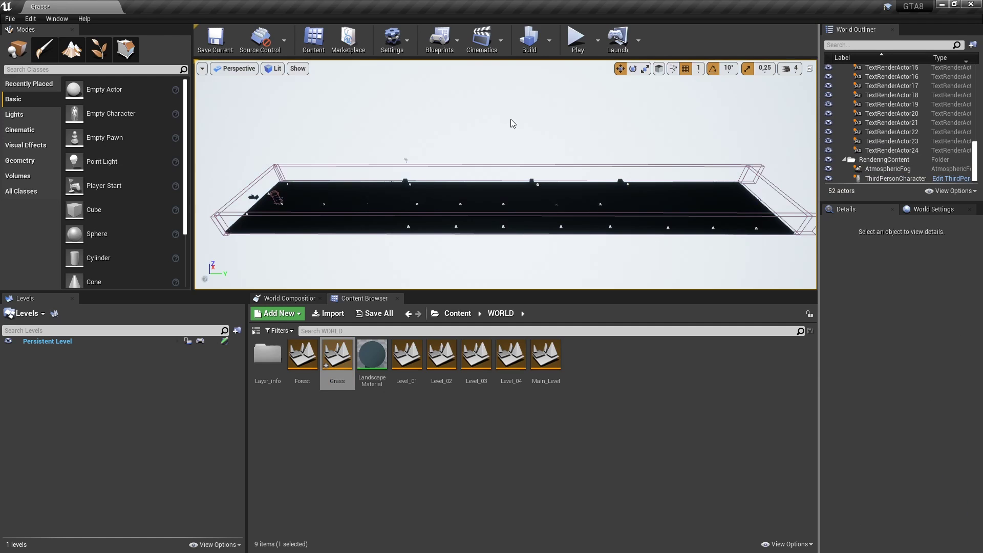
pyautogui.click(388, 315)
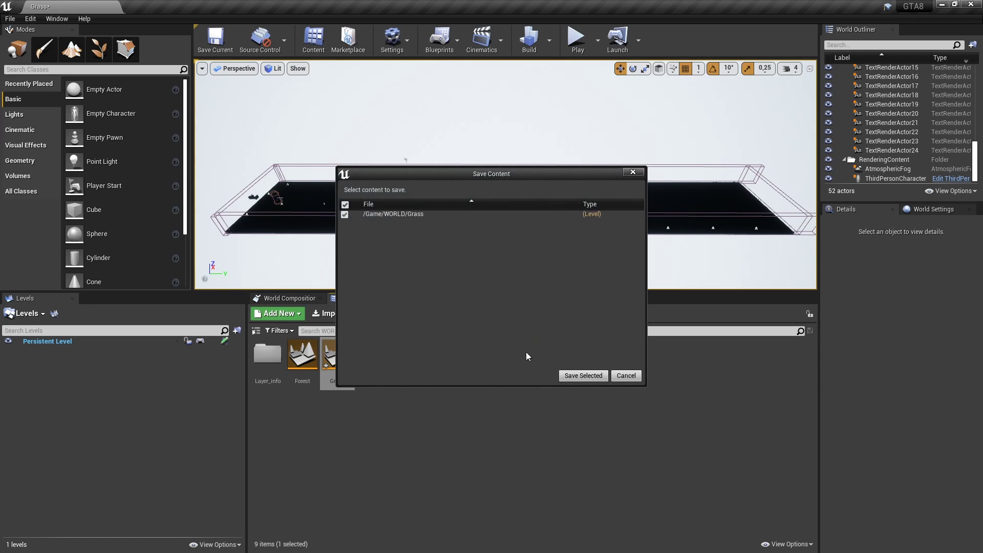
pyautogui.click(568, 375)
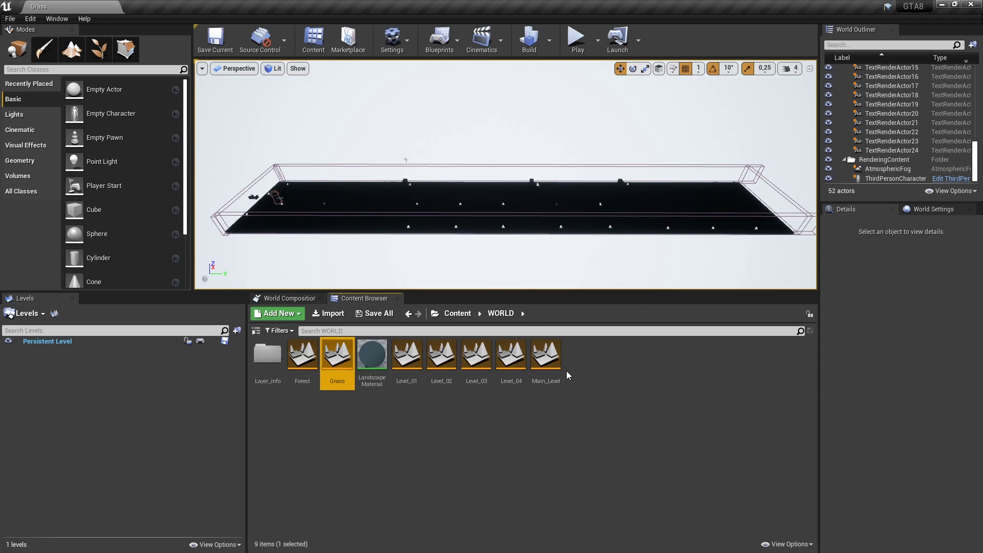
# Step: Reopen Main_Level and load the Forest and Grass sublevels from the World Composition panel
pyautogui.doubleClick(557, 368)
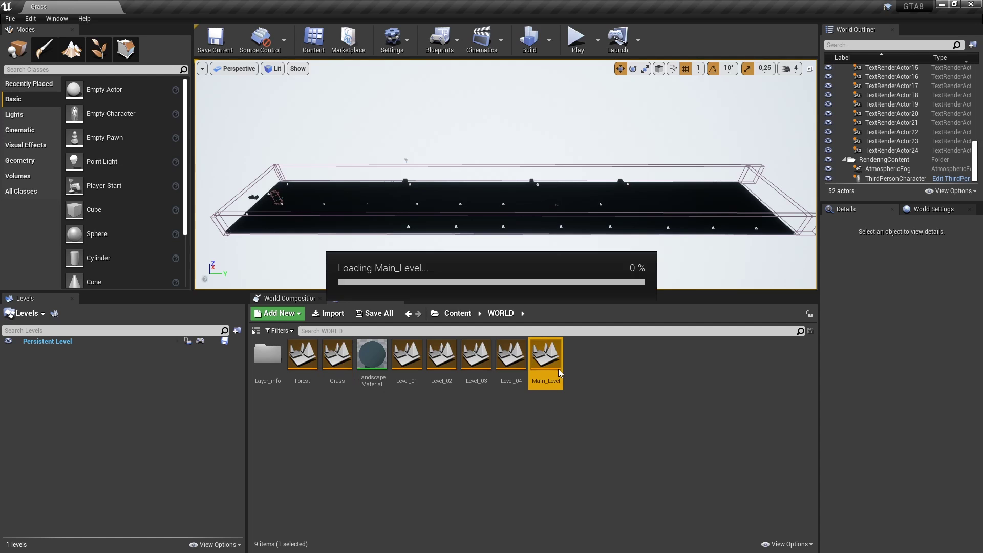
pyautogui.moveTo(536, 265); pyautogui.dragTo(537, 265, button='right')
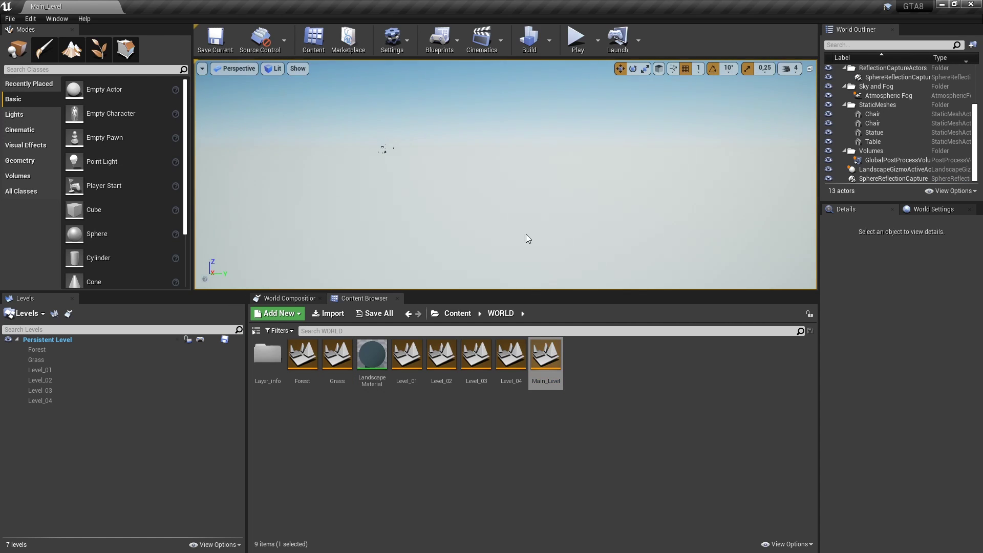
pyautogui.click(311, 298)
pyautogui.scroll(-3, 499, 437)
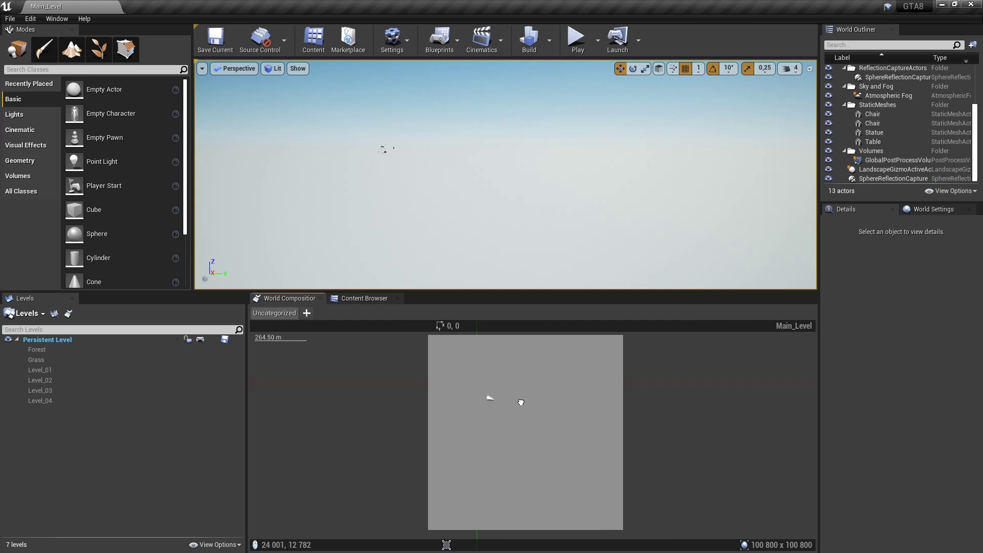
pyautogui.doubleClick(83, 352)
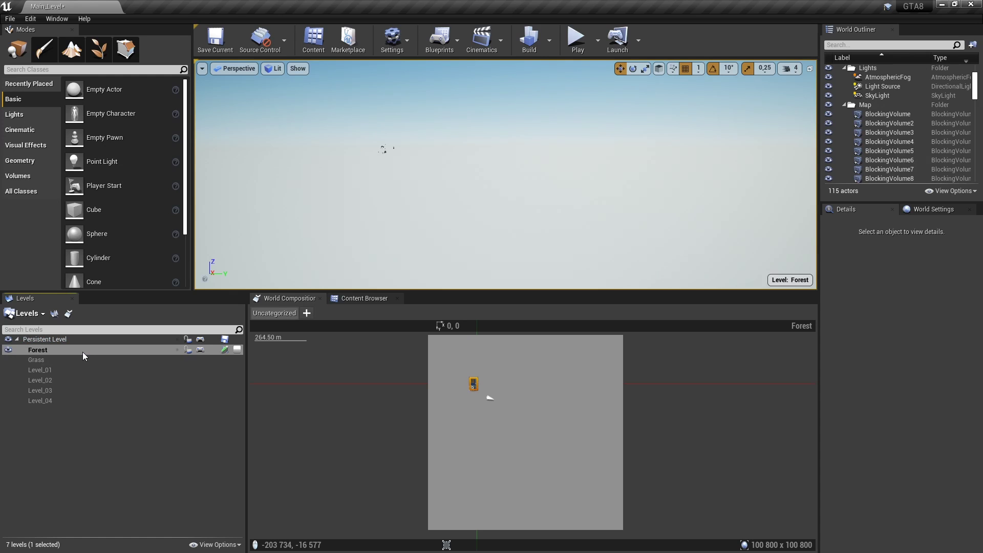
pyautogui.doubleClick(79, 358)
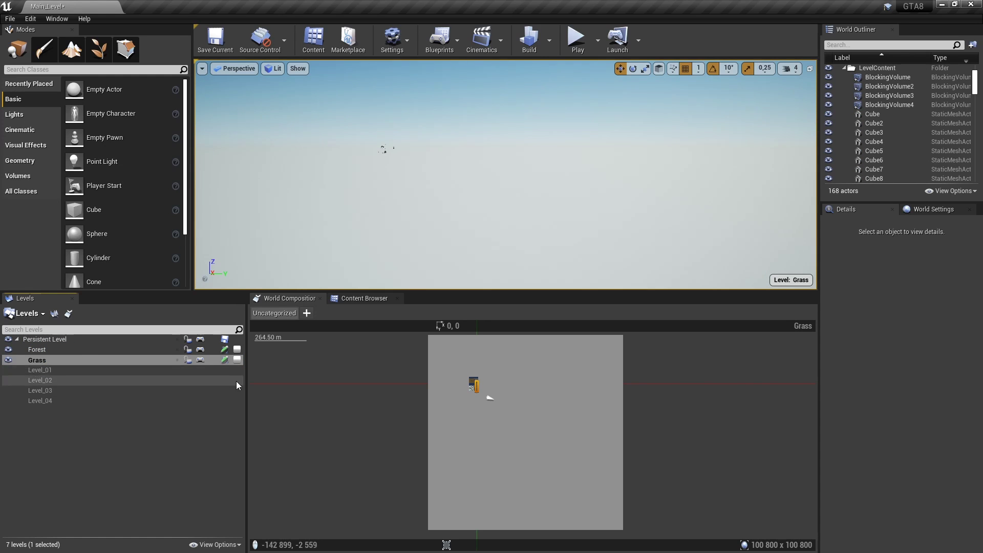
# Step: Move the Grass and Forest tiles to the west edge of the world map
pyautogui.moveTo(438, 407)
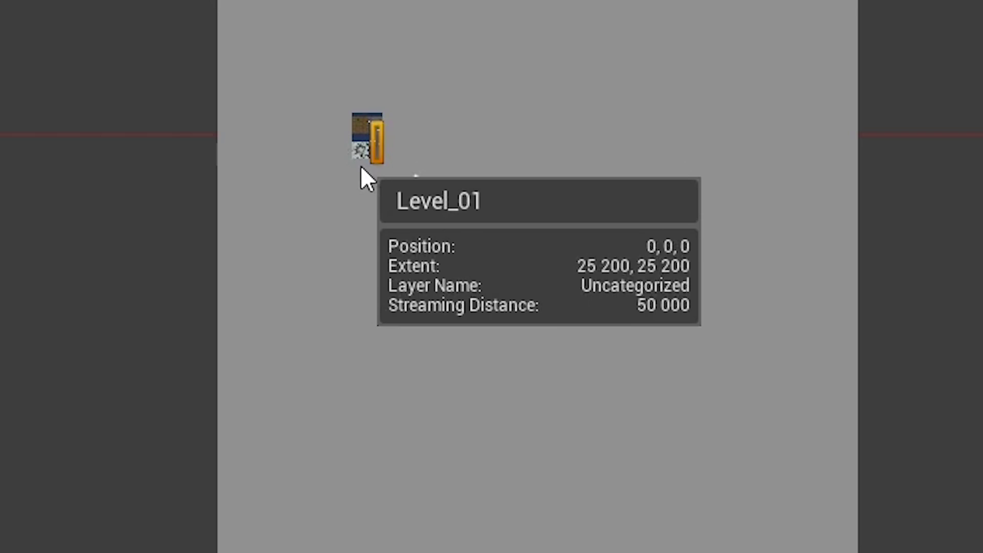
pyautogui.scroll(3, 408, 152)
pyautogui.scroll(2, 407, 152)
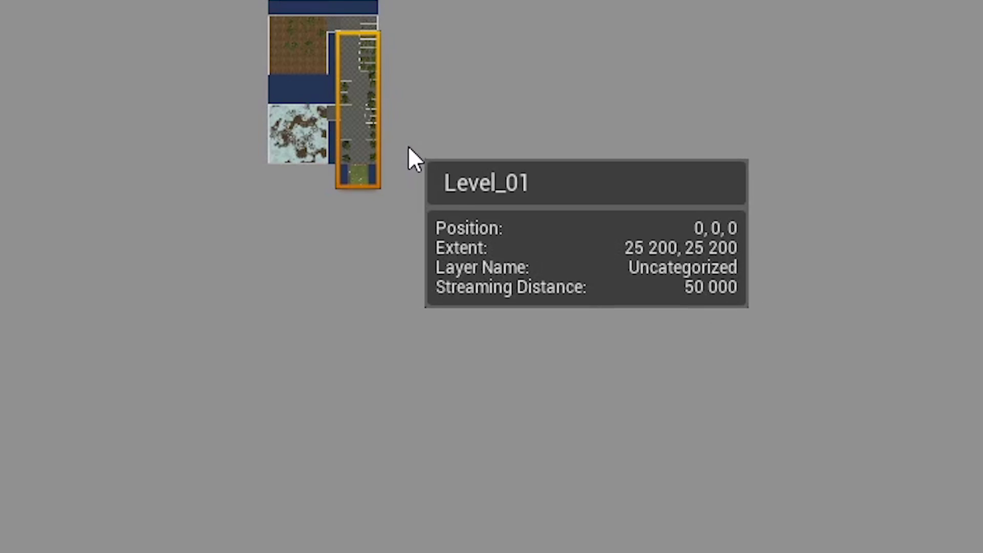
pyautogui.moveTo(439, 125)
pyautogui.mouseDown(button='right')
pyautogui.moveTo(475, 183)
pyautogui.moveTo(441, 189)
pyautogui.mouseUp(button='right')
pyautogui.scroll(-3, 471, 212)
pyautogui.scroll(-2, 486, 169)
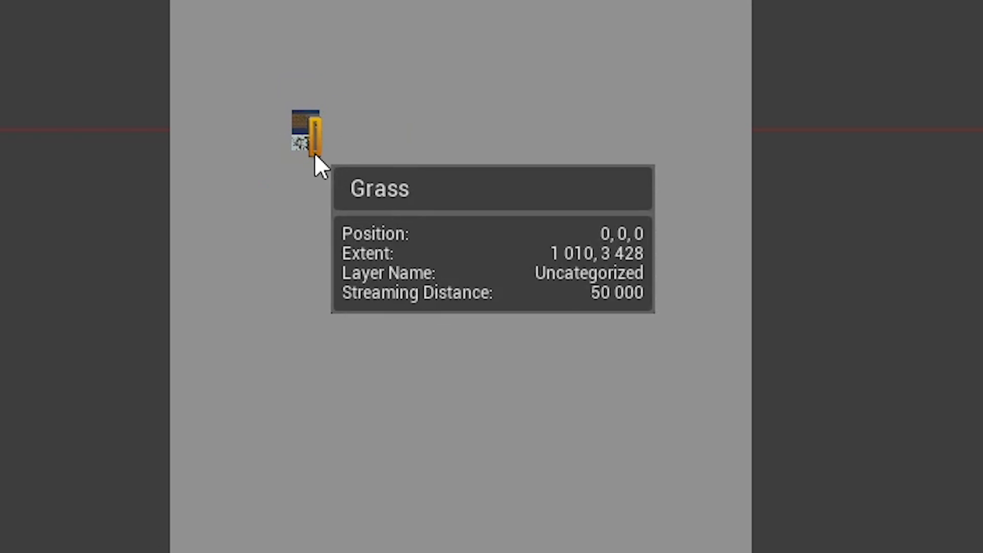
pyautogui.moveTo(314, 152); pyautogui.dragTo(152, 217)
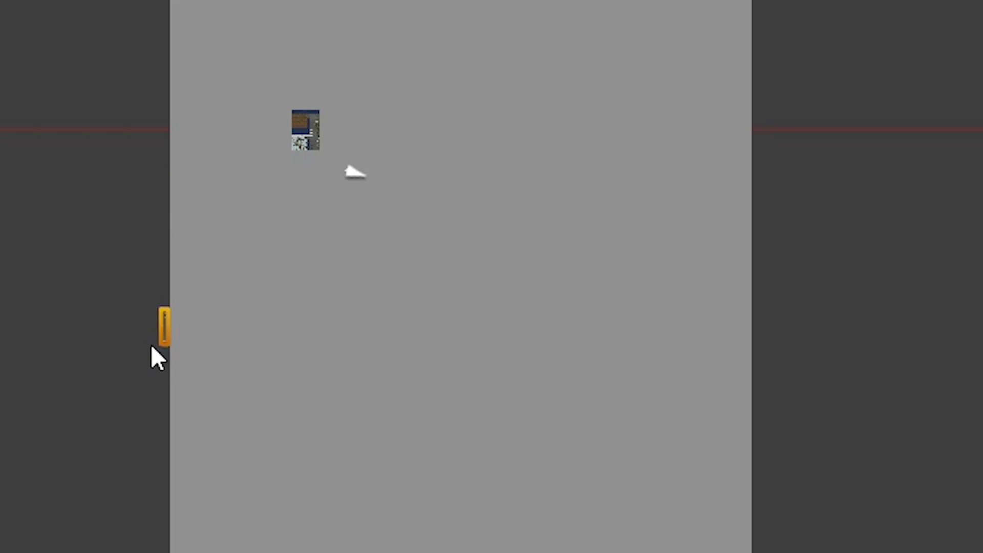
pyautogui.moveTo(301, 137); pyautogui.dragTo(217, 152)
# Step: Load Level_01 into the world
pyautogui.scroll(1, 167, 317)
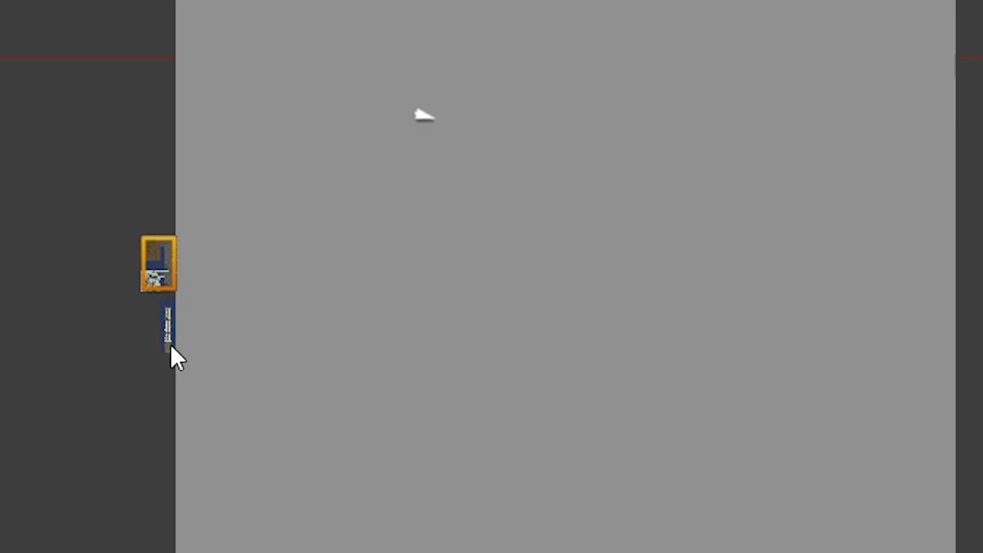
pyautogui.scroll(4, 171, 351)
pyautogui.scroll(1, 107, 116)
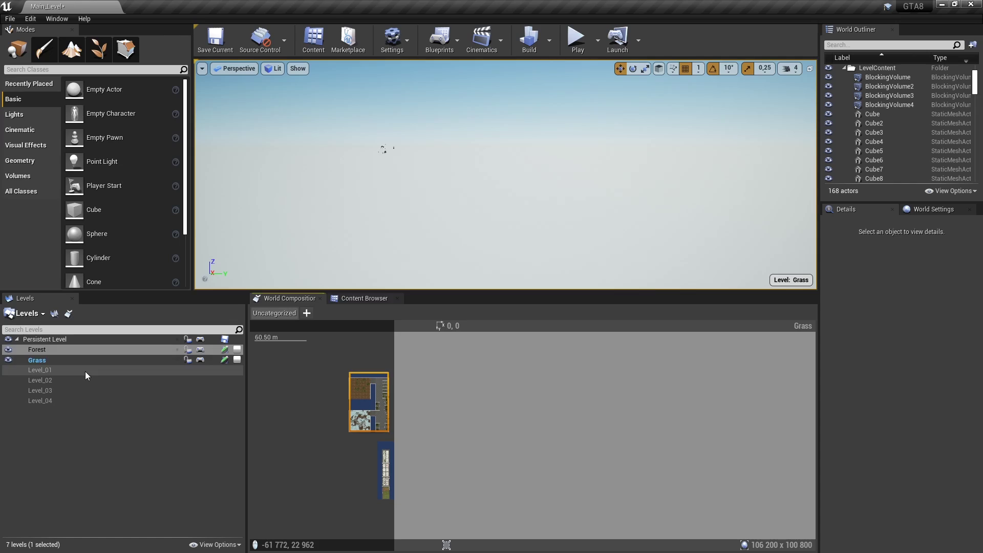
pyautogui.doubleClick(85, 370)
# Step: Load Level_02, Level_03 and Level_04, making Level_04 current, and raise the camera above the terrain
pyautogui.doubleClick(88, 381)
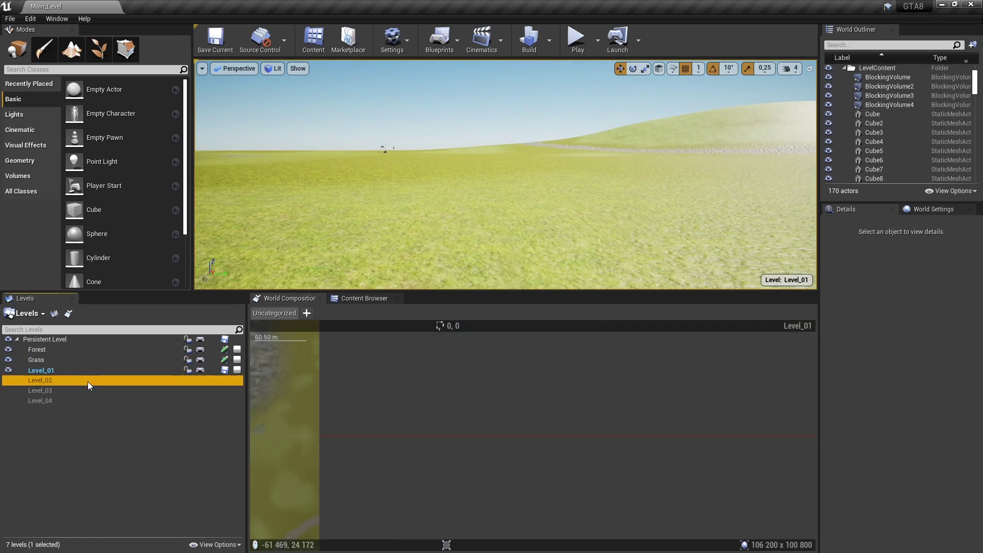
pyautogui.doubleClick(87, 390)
pyautogui.click(81, 400)
pyautogui.doubleClick(82, 401)
pyautogui.scroll(-2, 491, 409)
pyautogui.scroll(-2, 490, 408)
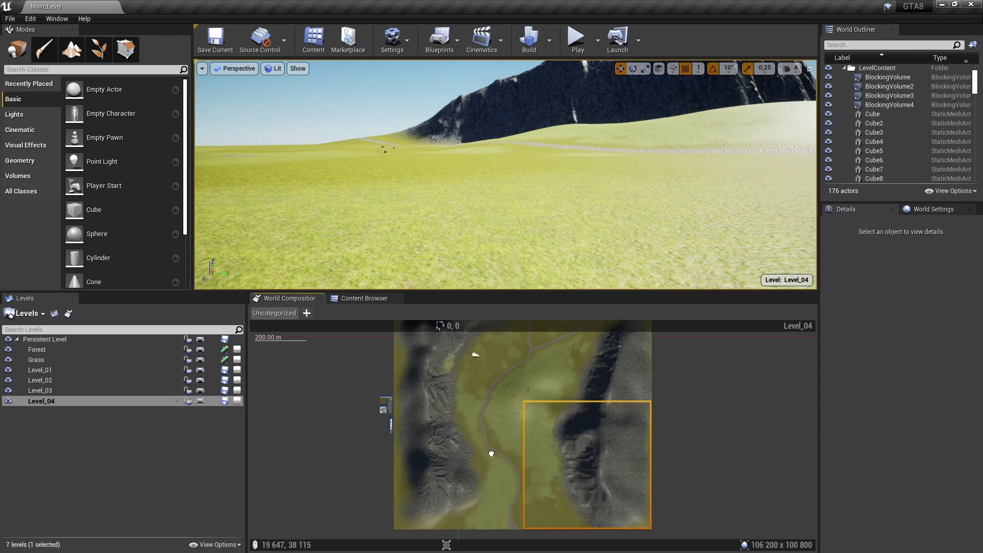
pyautogui.moveTo(512, 205)
pyautogui.mouseDown(button='right')
pyautogui.moveTo(531, 212)
pyautogui.moveTo(530, 240)
pyautogui.moveTo(589, 241)
pyautogui.moveTo(589, 256)
pyautogui.moveTo(563, 245)
pyautogui.mouseUp(button='right')
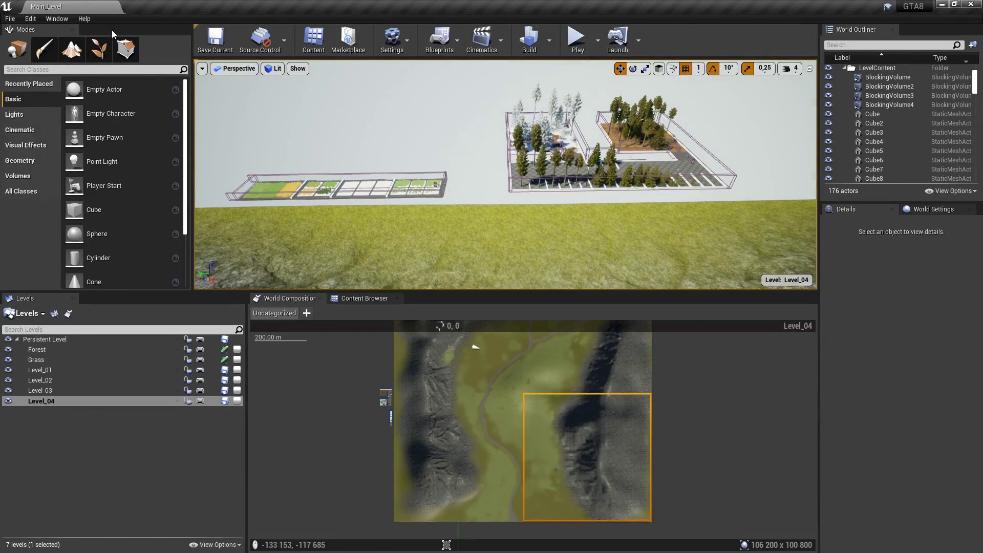
# Step: Fly close among the forest trees and store that view as viewport bookmark 1
pyautogui.click(99, 43)
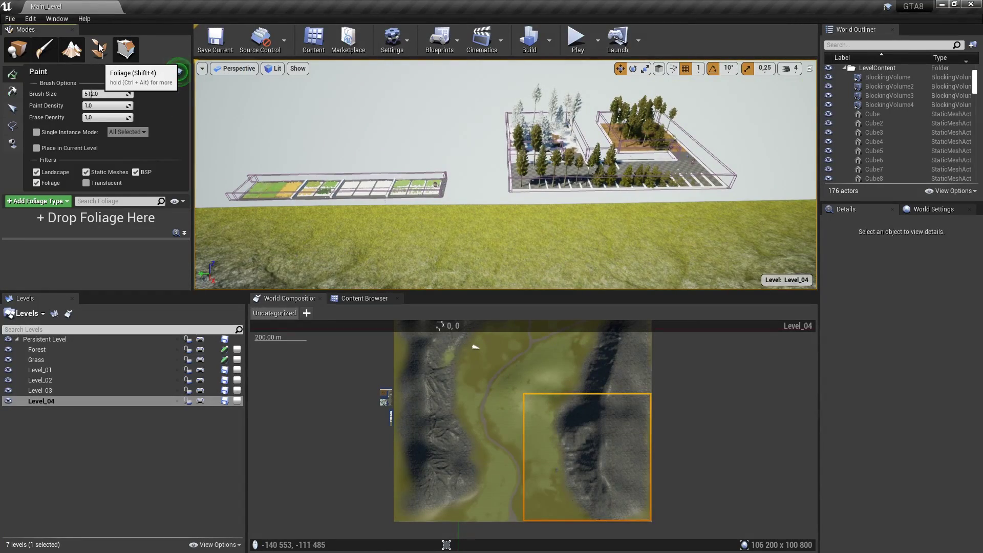
pyautogui.moveTo(265, 153); pyautogui.dragTo(276, 164, button='right')
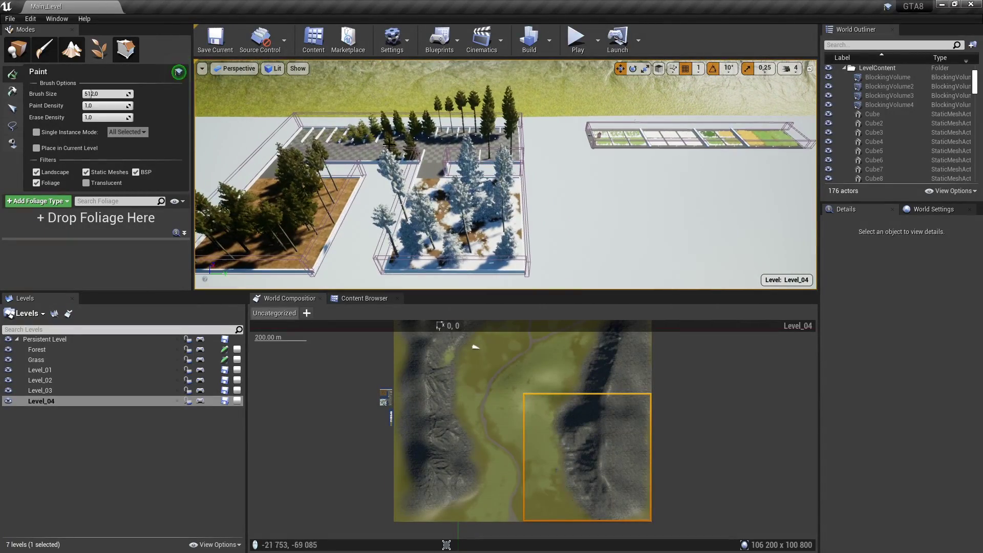
pyautogui.click(203, 69)
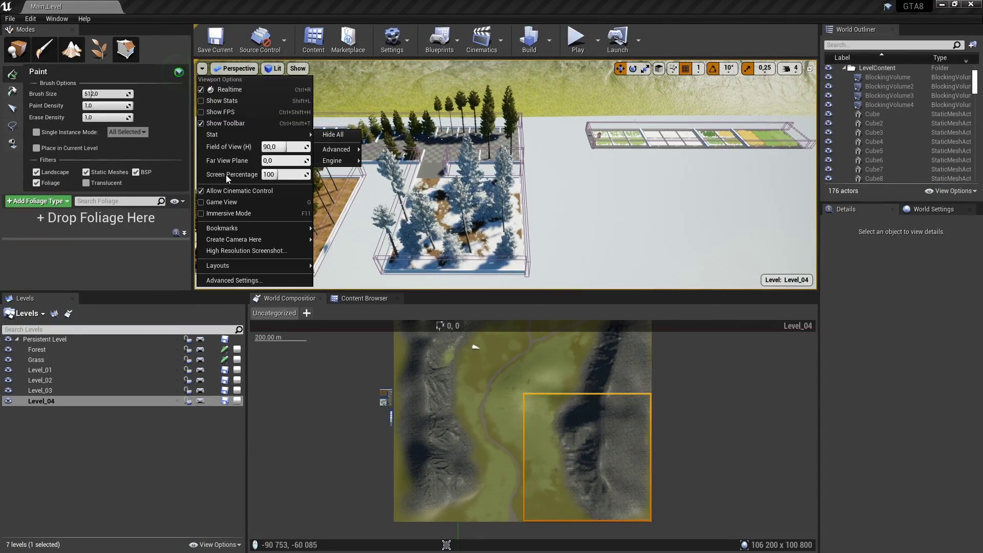
pyautogui.moveTo(240, 228)
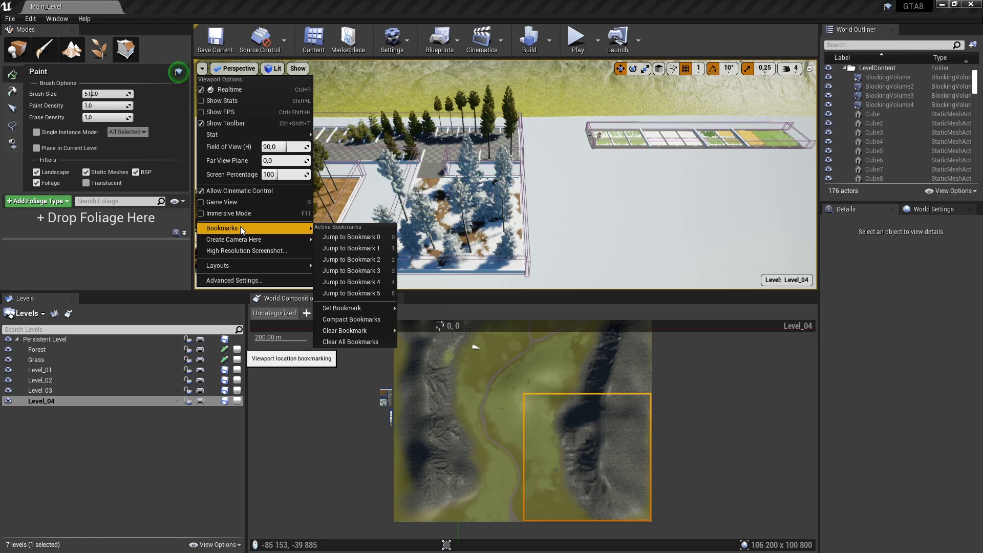
pyautogui.moveTo(350, 313)
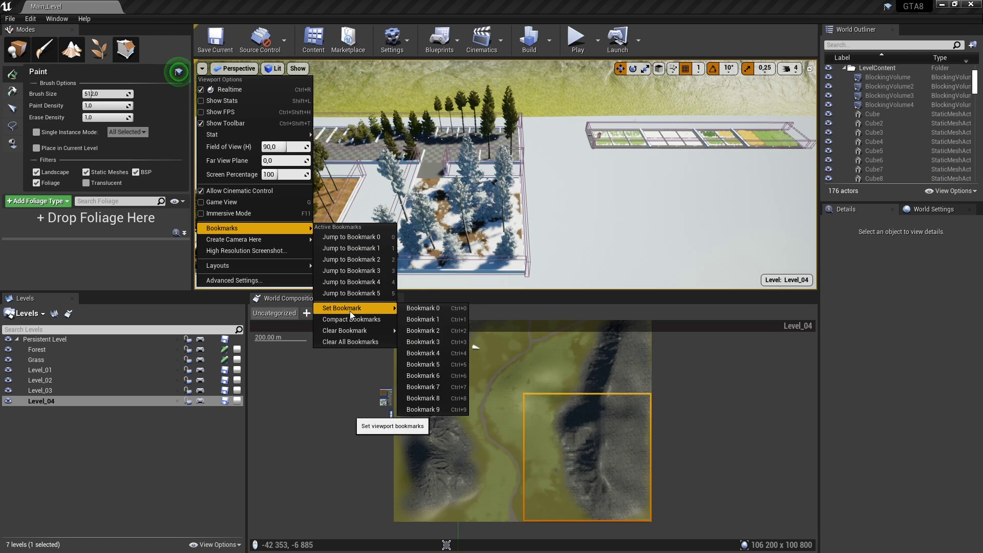
pyautogui.click(410, 317)
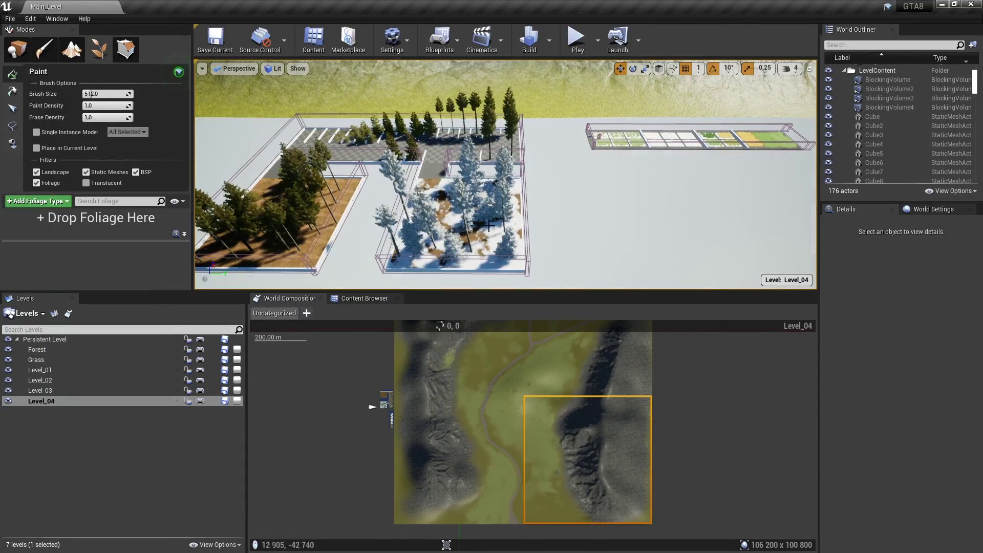
# Step: Jump the viewport to the saved spruce close-up with bookmark key 0
pyautogui.press('0')
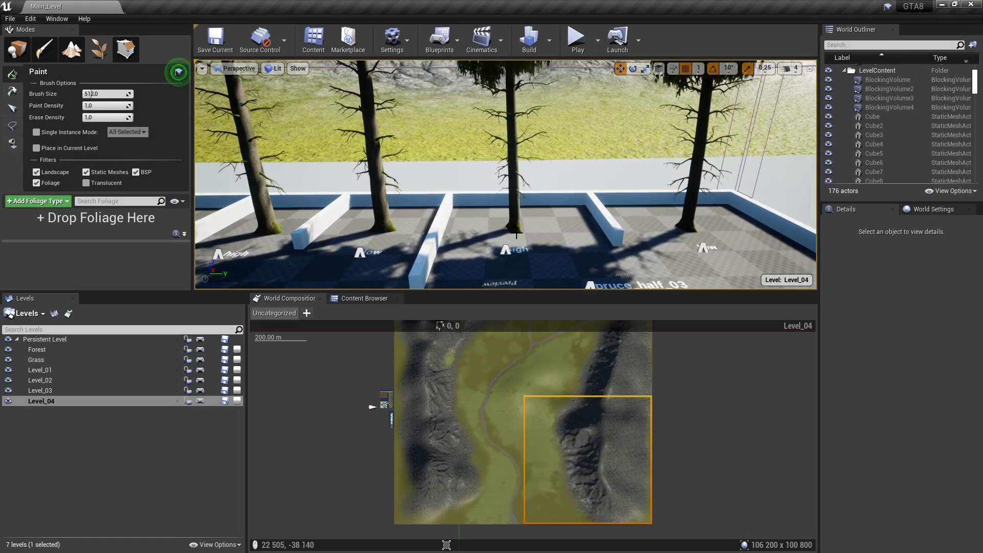
# Step: Open the PN_interactiveSpruceForest > Meshes > half > low folder in the Content Browser
pyautogui.click(374, 301)
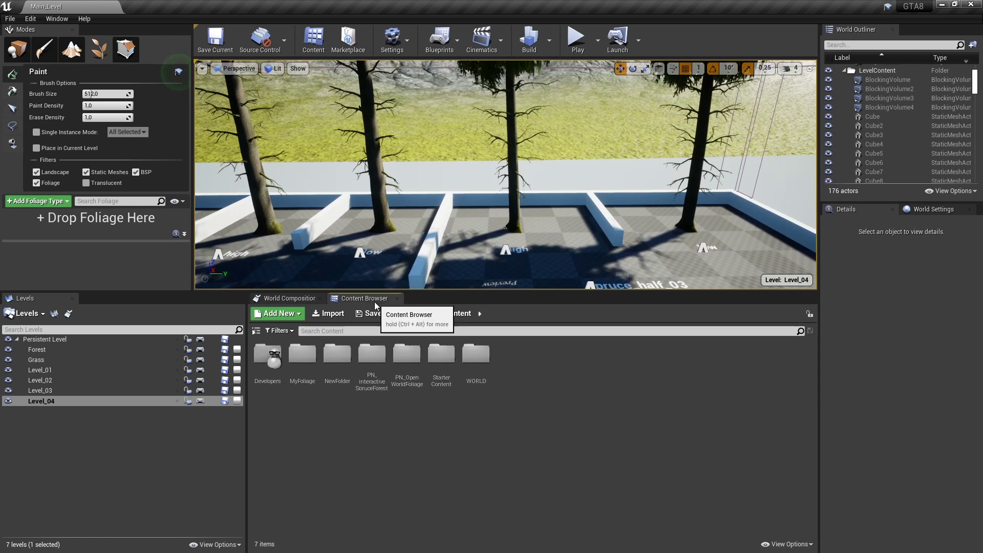
pyautogui.doubleClick(380, 353)
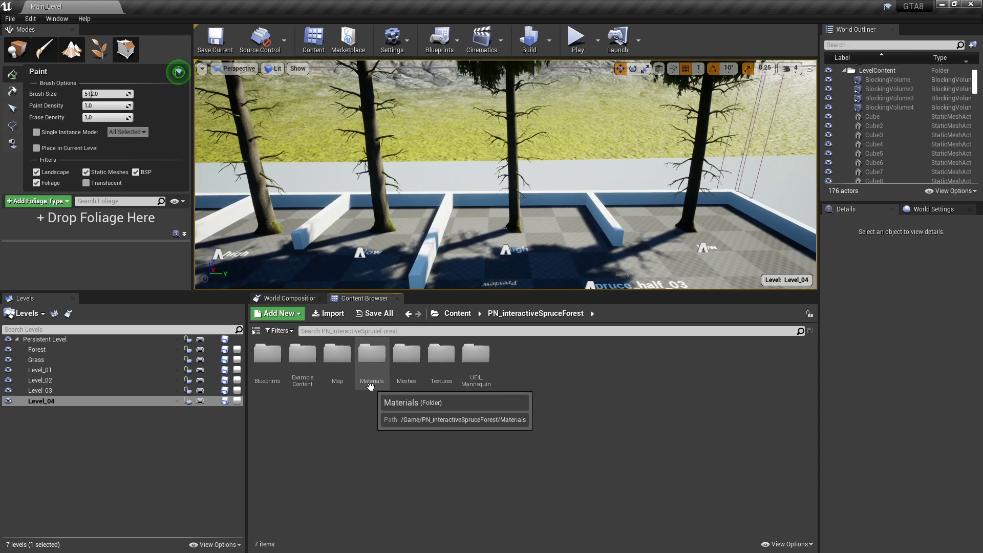
pyautogui.doubleClick(404, 379)
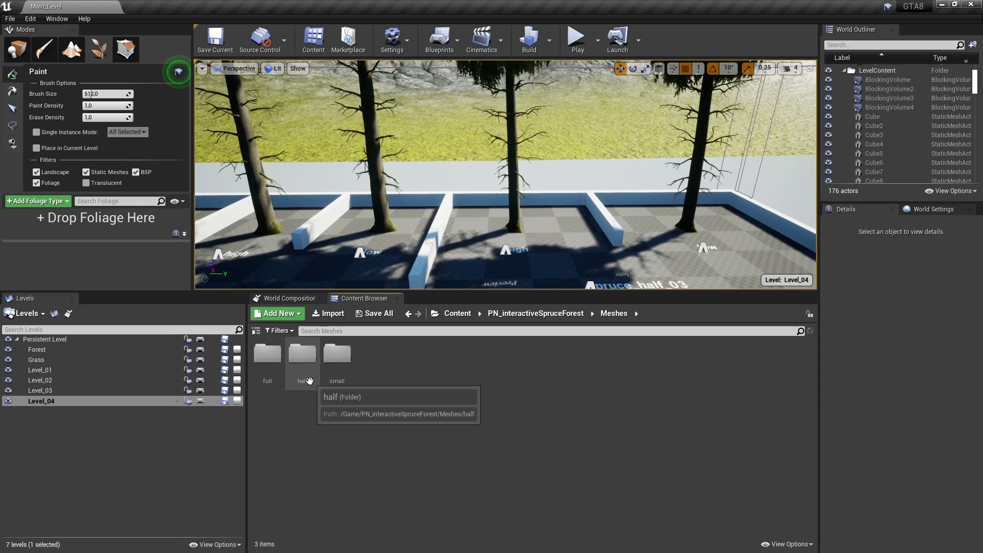
pyautogui.doubleClick(306, 361)
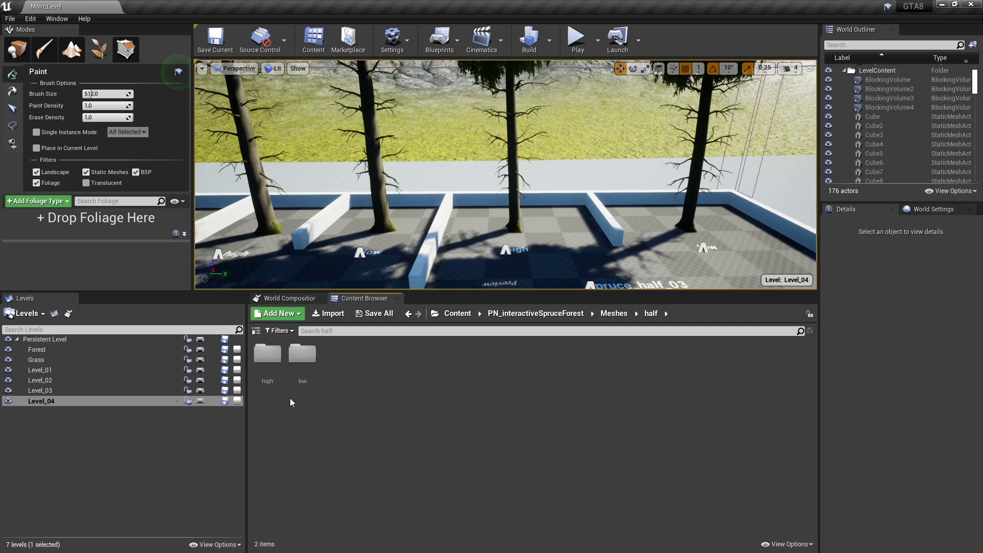
pyautogui.doubleClick(302, 359)
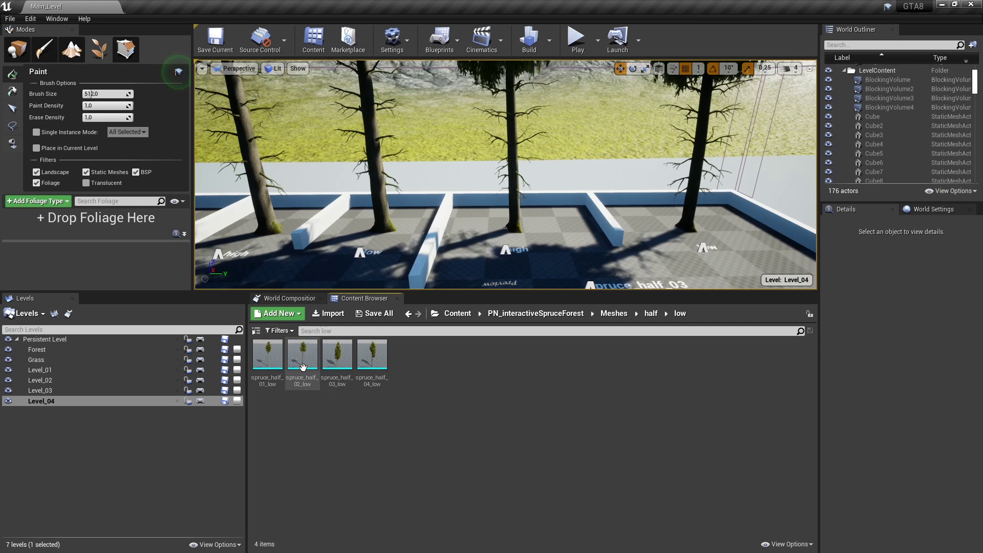
# Step: Fly the fullscreen viewport between the two spruce trees and tilt down toward the mountain
pyautogui.moveTo(461, 195); pyautogui.dragTo(476, 195, button='right')
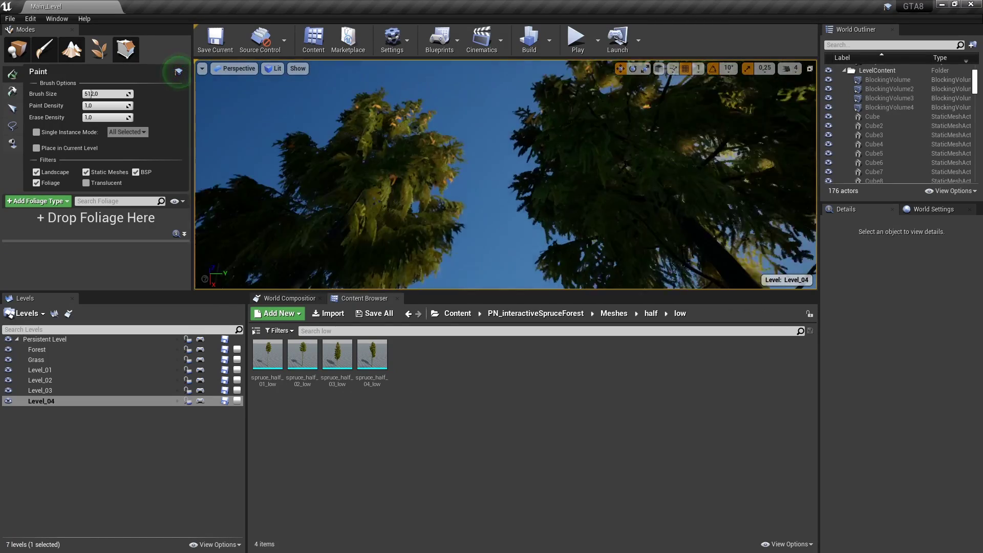
pyautogui.press('F11')
pyautogui.moveTo(419, 233); pyautogui.dragTo(420, 233, button='right')
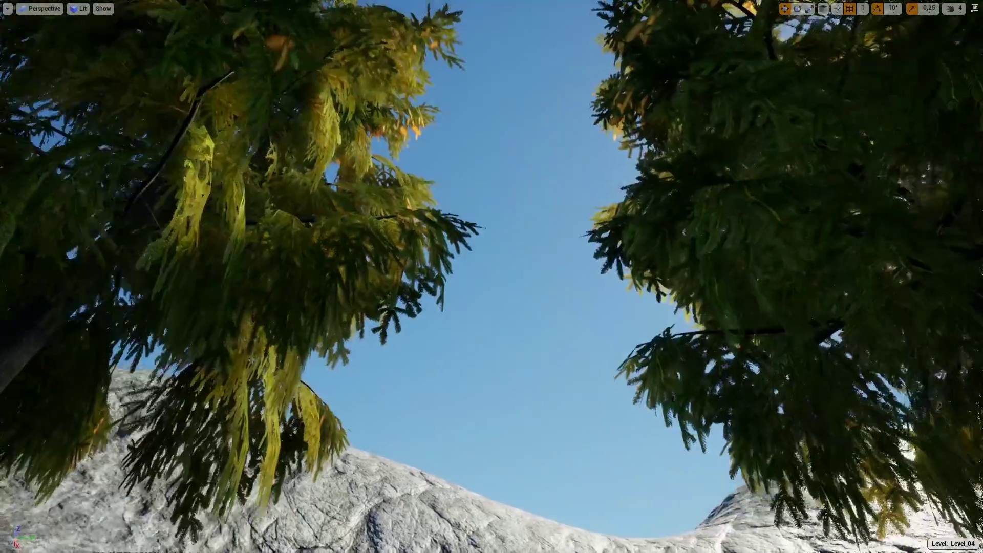
pyautogui.moveTo(435, 242); pyautogui.dragTo(435, 242, button='right')
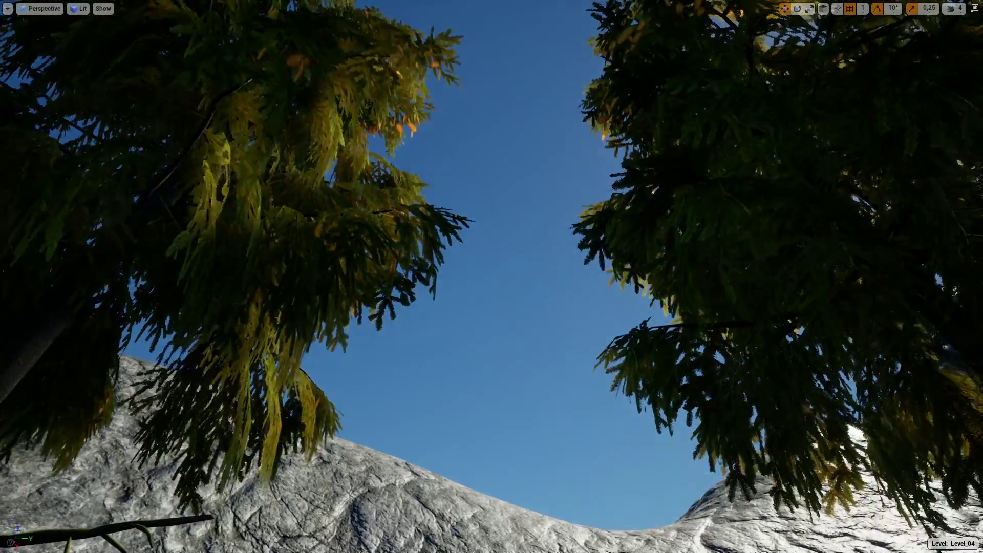
# Step: Add spruce_half_01_low as a foliage type saved in the WORLD folder
pyautogui.press('F11')
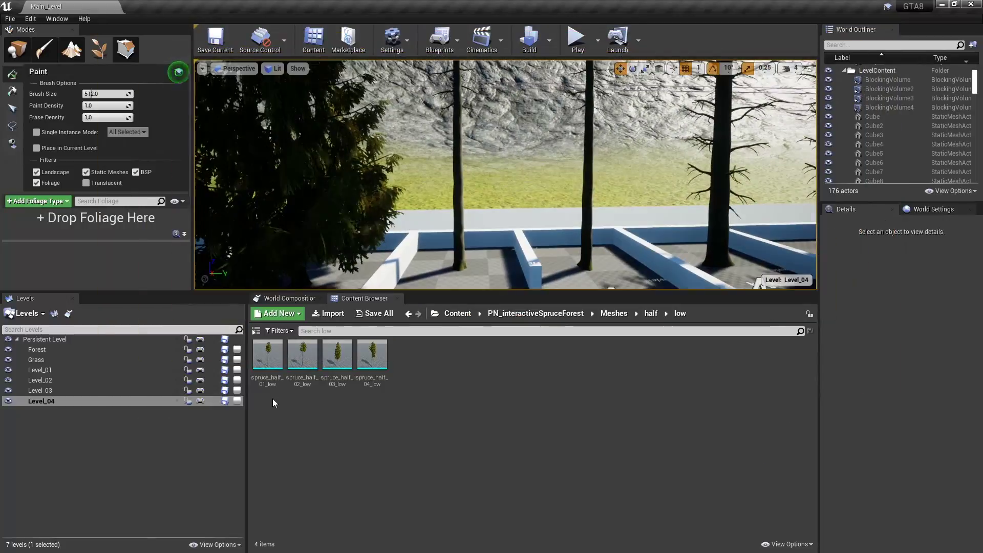
pyautogui.click(268, 353)
pyautogui.moveTo(267, 353)
pyautogui.mouseDown()
pyautogui.moveTo(128, 279)
pyautogui.moveTo(89, 232)
pyautogui.mouseUp()
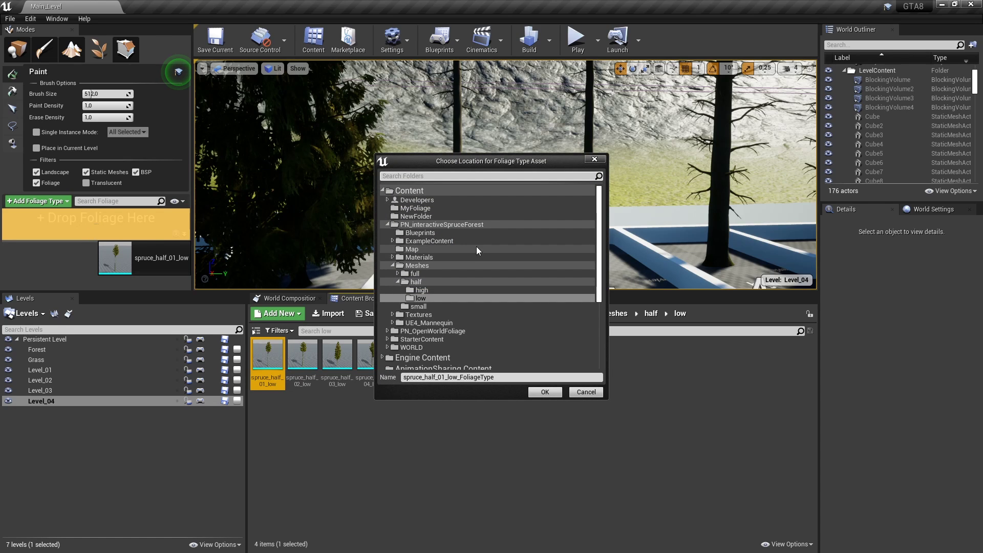
pyautogui.click(400, 348)
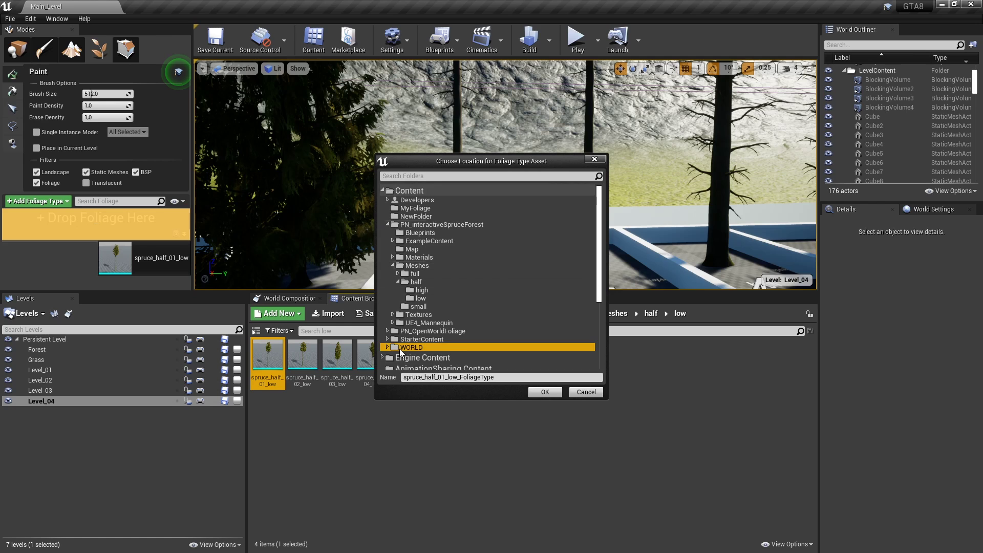
pyautogui.click(541, 392)
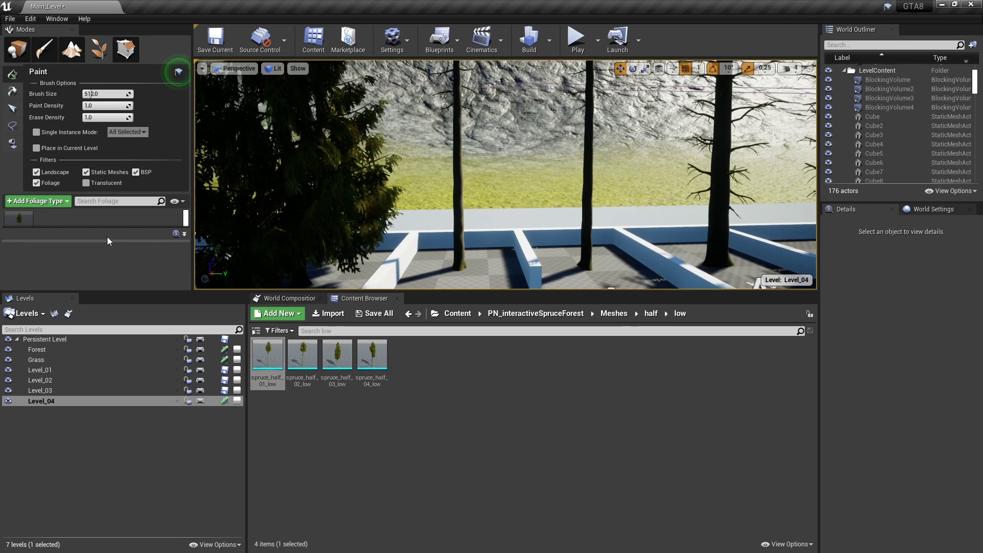
pyautogui.moveTo(107, 240); pyautogui.dragTo(105, 267)
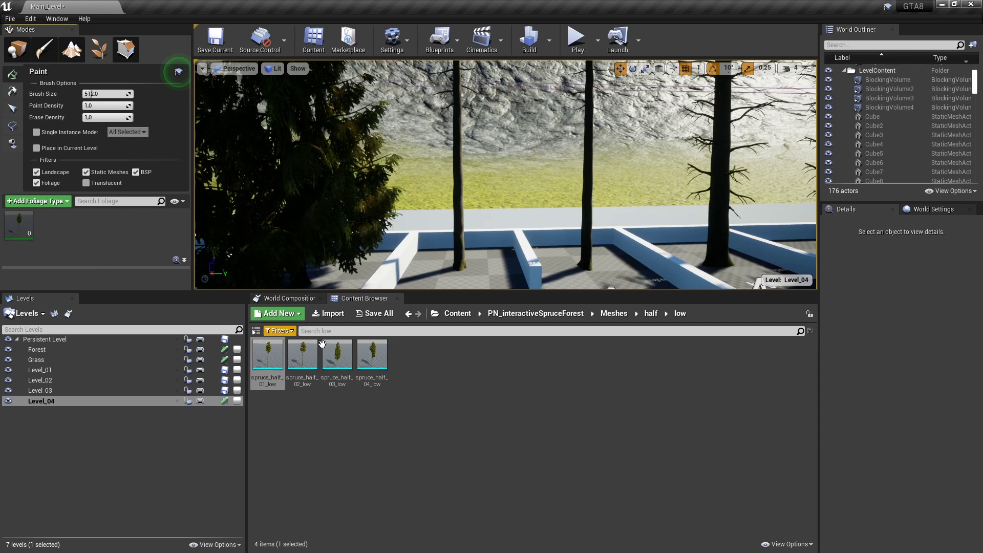
# Step: Add spruce_half_02_low, 03_low and 04_low as foliage types, also saved in WORLD
pyautogui.moveTo(303, 353); pyautogui.dragTo(138, 256)
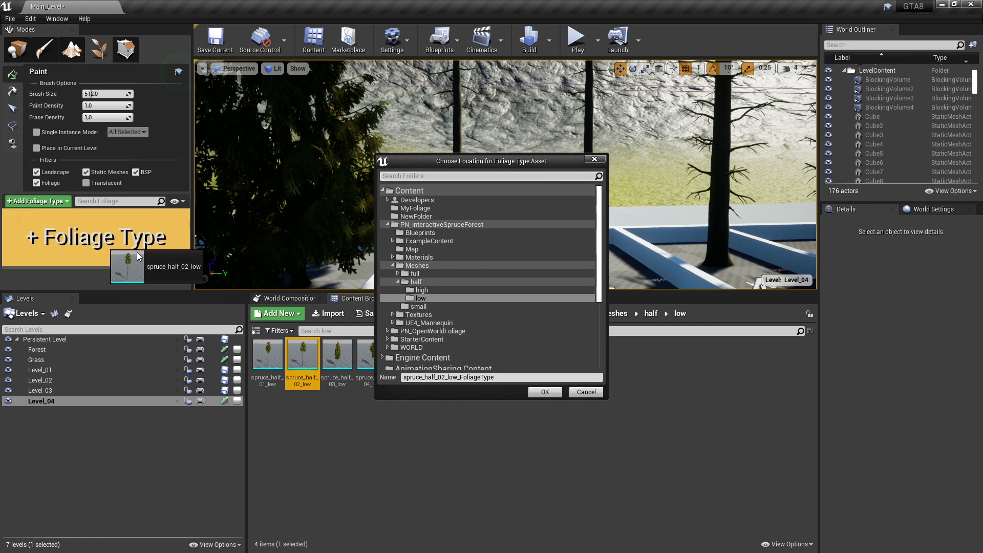
pyautogui.doubleClick(440, 348)
pyautogui.click(544, 391)
pyautogui.moveTo(337, 353); pyautogui.dragTo(133, 241)
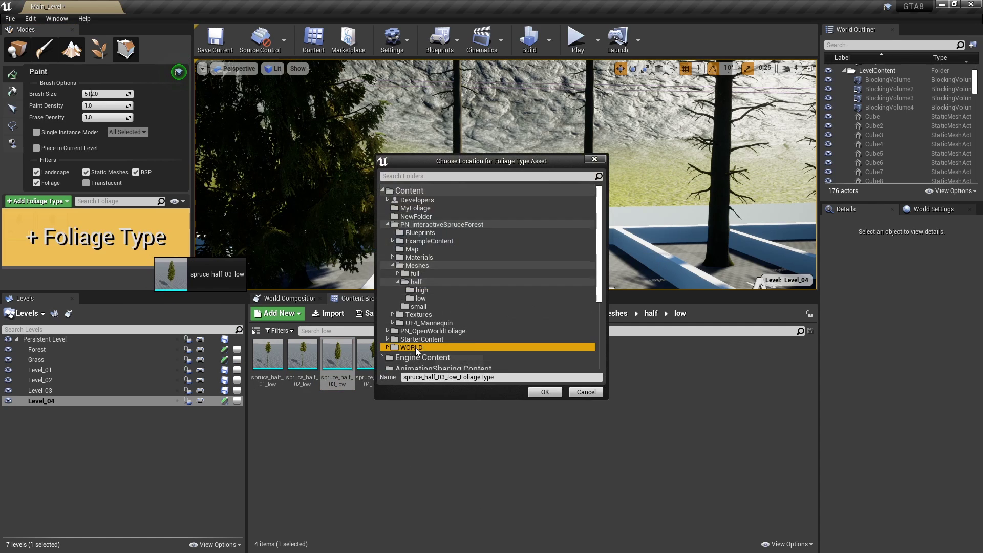
pyautogui.click(544, 392)
pyautogui.moveTo(366, 353); pyautogui.dragTo(154, 246)
pyautogui.click(544, 391)
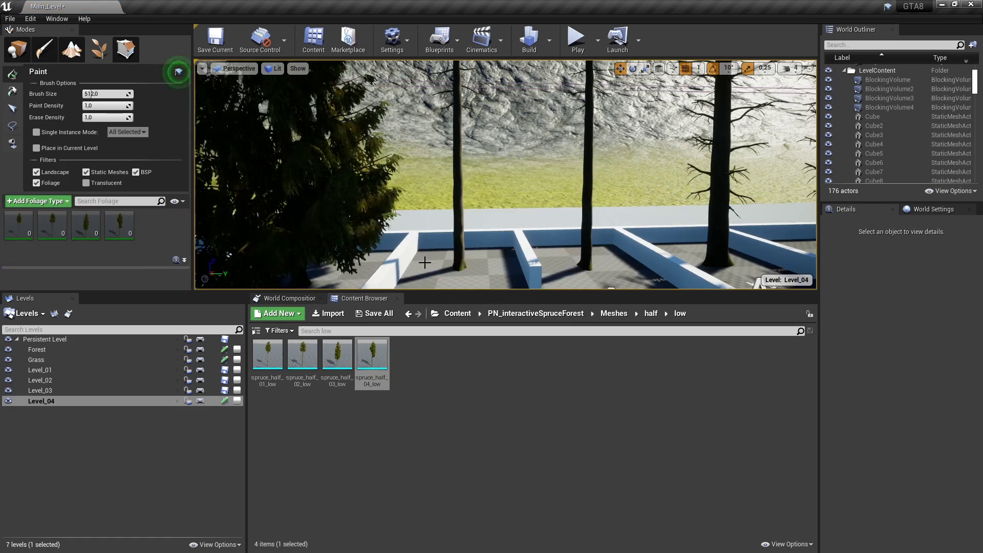
pyautogui.moveTo(392, 220)
pyautogui.mouseDown(button='right')
pyautogui.moveTo(358, 194)
pyautogui.moveTo(465, 226)
pyautogui.mouseUp(button='right')
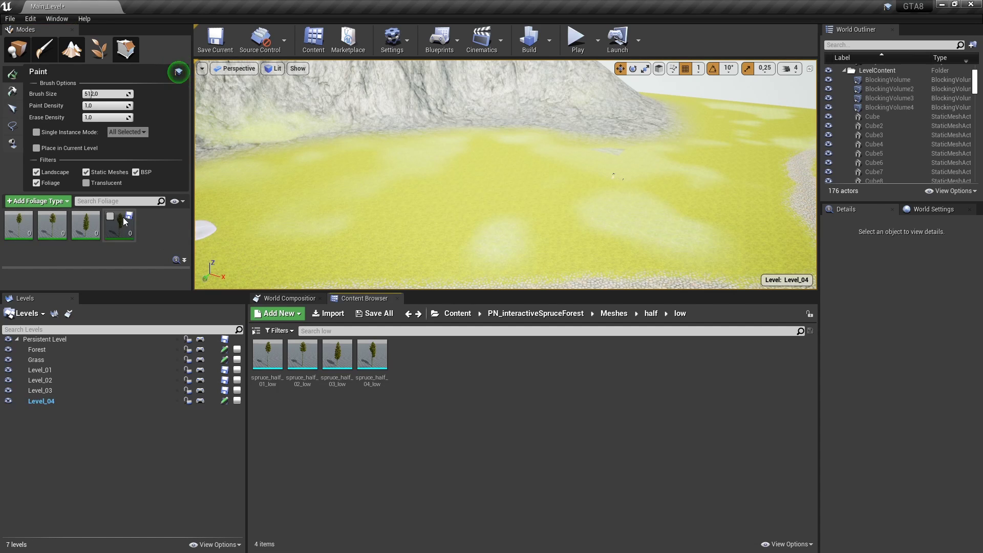
# Step: Paint a band of spruce trees across the valley floor, then undo the too-dense result
pyautogui.moveTo(389, 225); pyautogui.dragTo(379, 220, button='right')
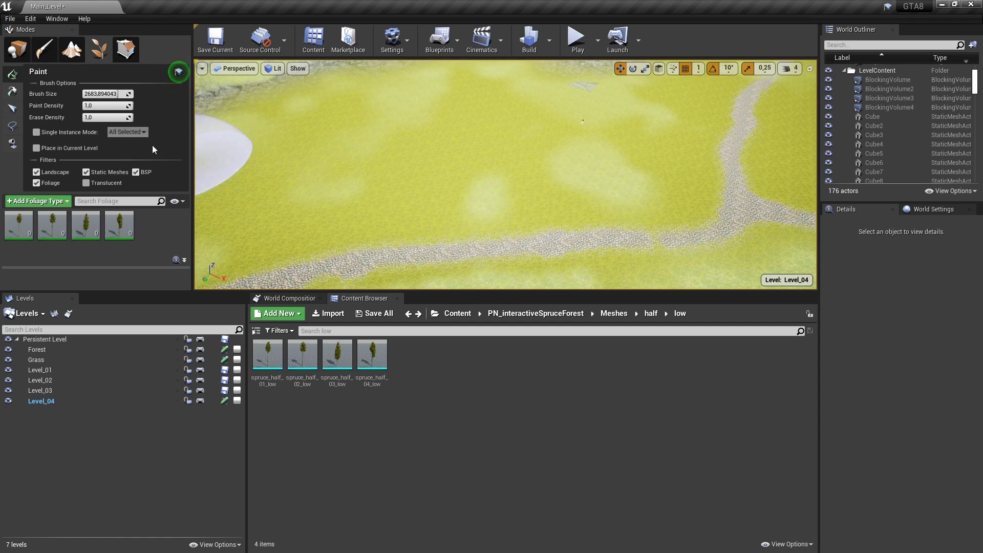
pyautogui.click(99, 105)
pyautogui.write('0,1')
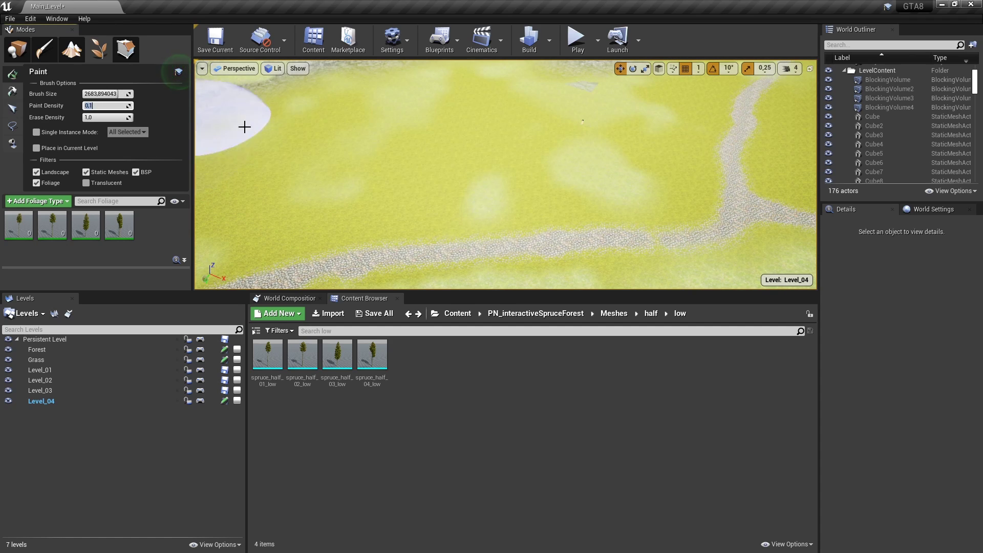
pyautogui.moveTo(358, 158); pyautogui.dragTo(564, 170)
pyautogui.moveTo(564, 170); pyautogui.dragTo(562, 183, button='right')
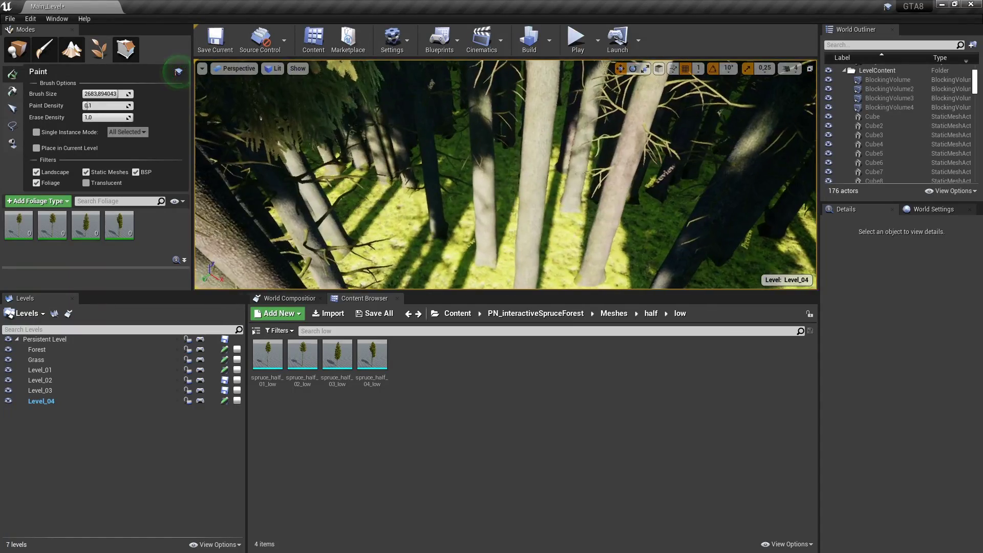
pyautogui.hotkey('ctrl', 'z')
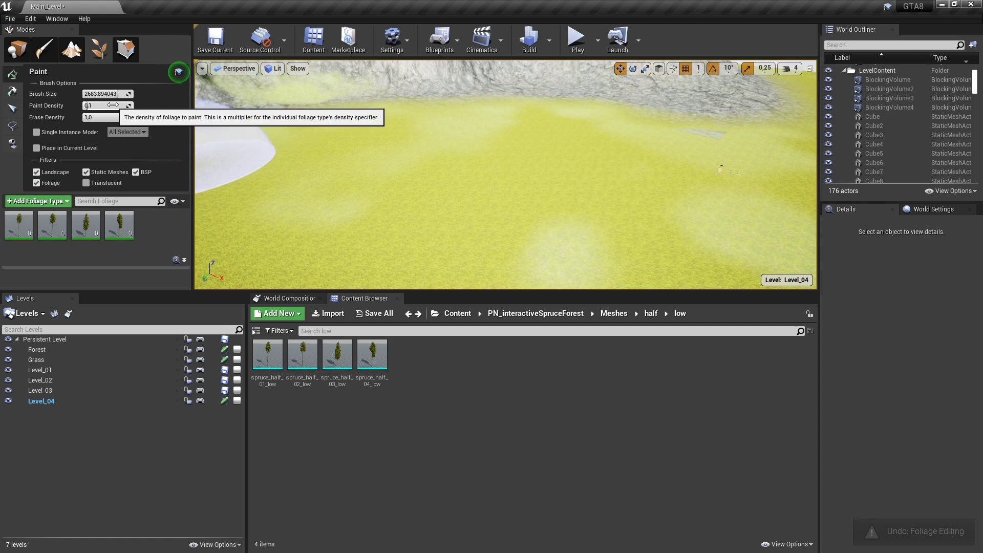
# Step: Commit Paint Density 0.01 and fly the fullscreen view forward over the valley
pyautogui.click(19, 225)
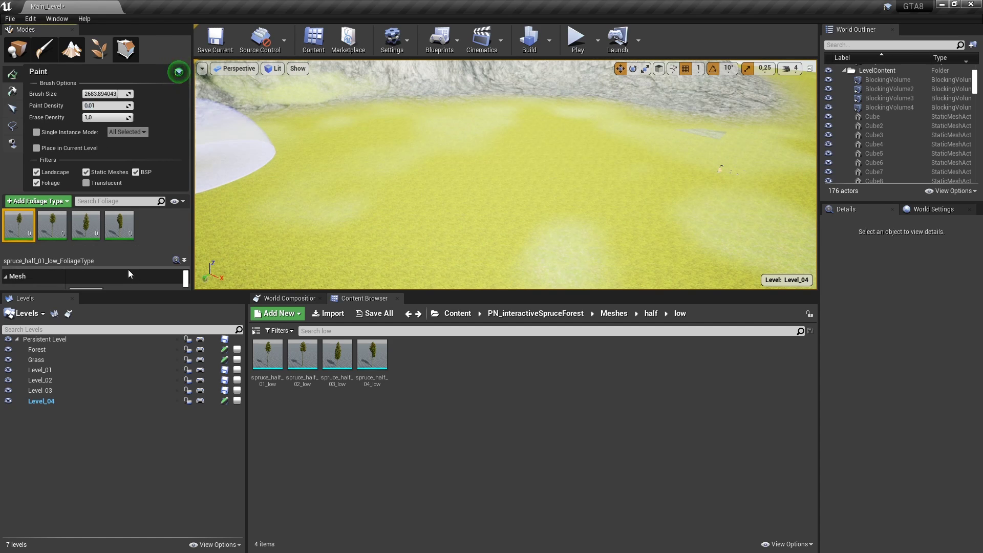
pyautogui.moveTo(145, 292); pyautogui.dragTo(145, 417)
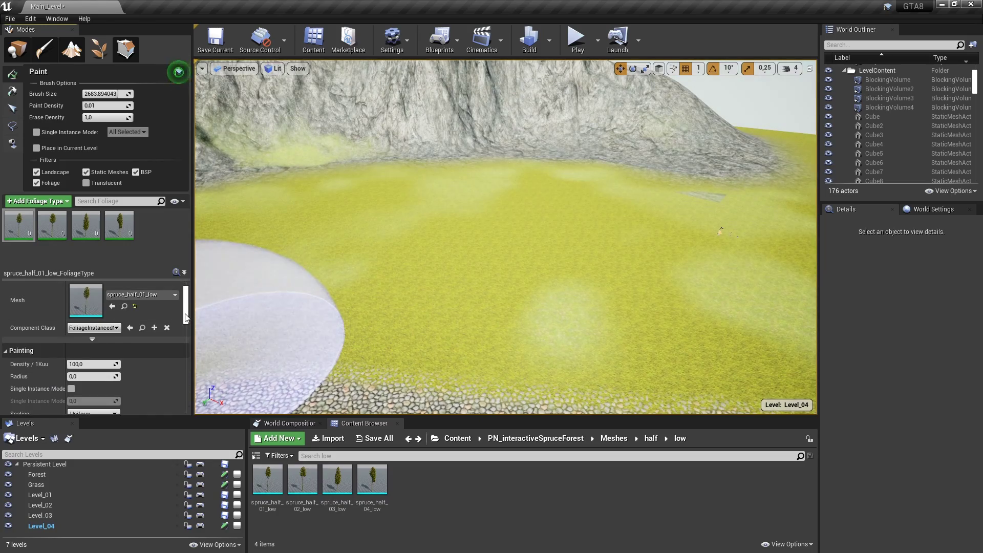
pyautogui.press('F11')
pyautogui.moveTo(329, 281)
pyautogui.mouseDown(button='right')
pyautogui.moveTo(329, 318)
pyautogui.moveTo(307, 251)
pyautogui.mouseUp(button='right')
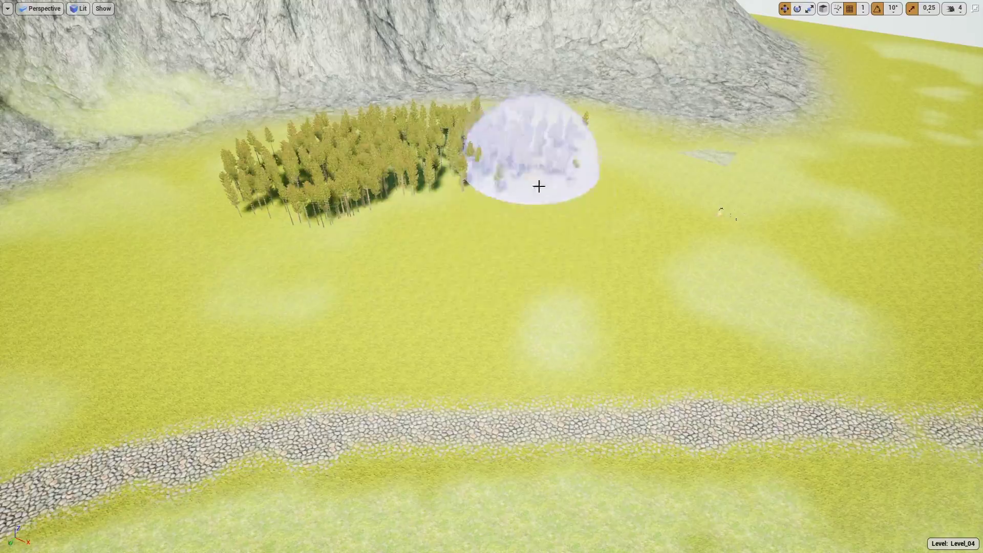
# Step: Swing the view up over the spruce forest and mountain, then leave fullscreen
pyautogui.moveTo(409, 215)
pyautogui.mouseDown(button='right')
pyautogui.moveTo(259, 215)
pyautogui.moveTo(624, 338)
pyautogui.moveTo(636, 307)
pyautogui.moveTo(563, 286)
pyautogui.moveTo(563, 103)
pyautogui.mouseUp(button='right')
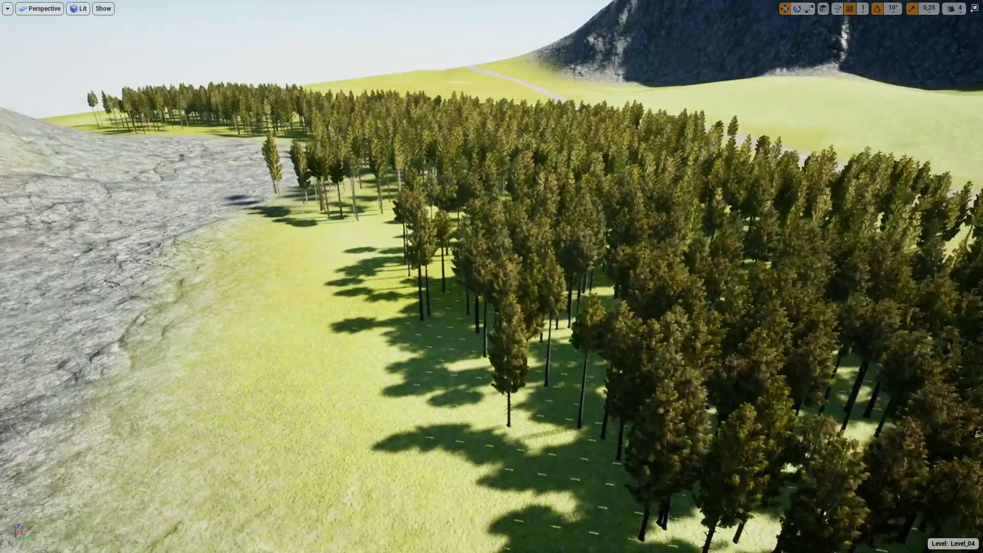
pyautogui.press('F11')
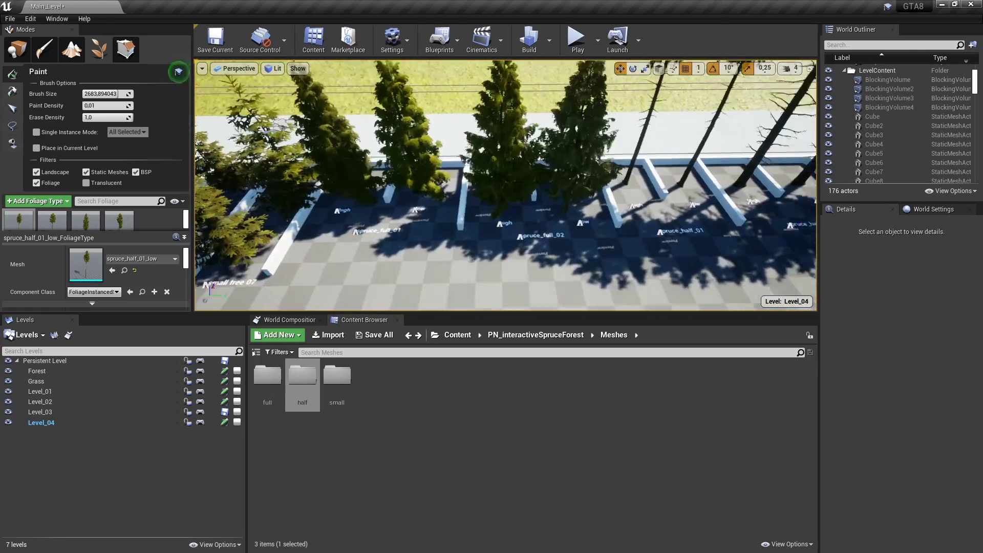
# Step: Open full > low and add the spruce_full low meshes to the foliage list, selecting spruce_full_01_low
pyautogui.click(280, 395)
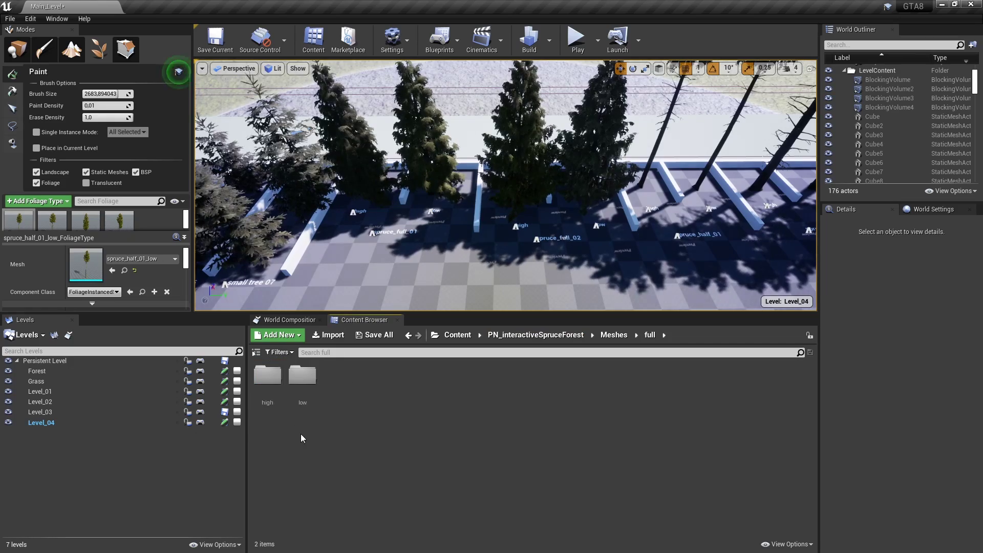
pyautogui.doubleClick(298, 401)
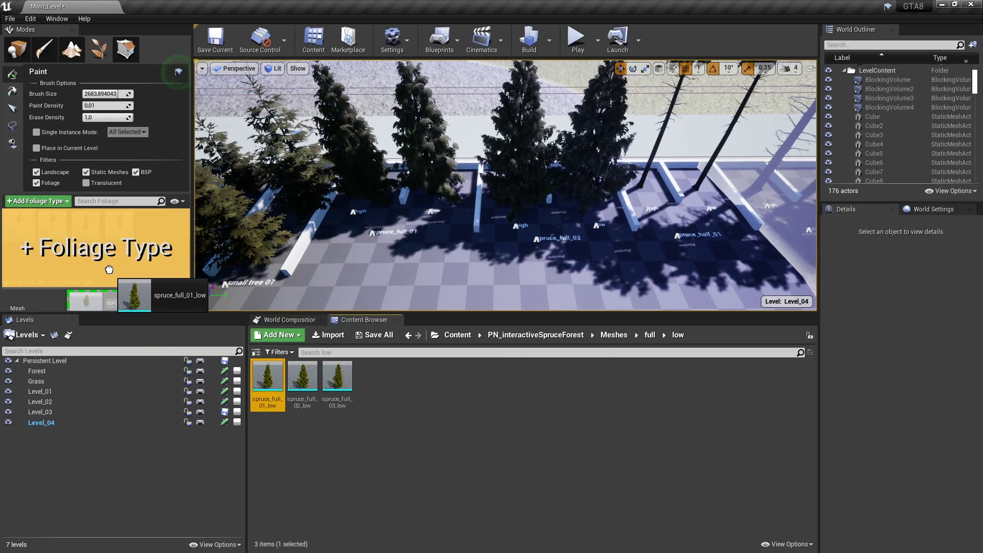
pyautogui.moveTo(267, 376); pyautogui.dragTo(116, 279)
pyautogui.click(544, 392)
pyautogui.moveTo(337, 376); pyautogui.dragTo(258, 312)
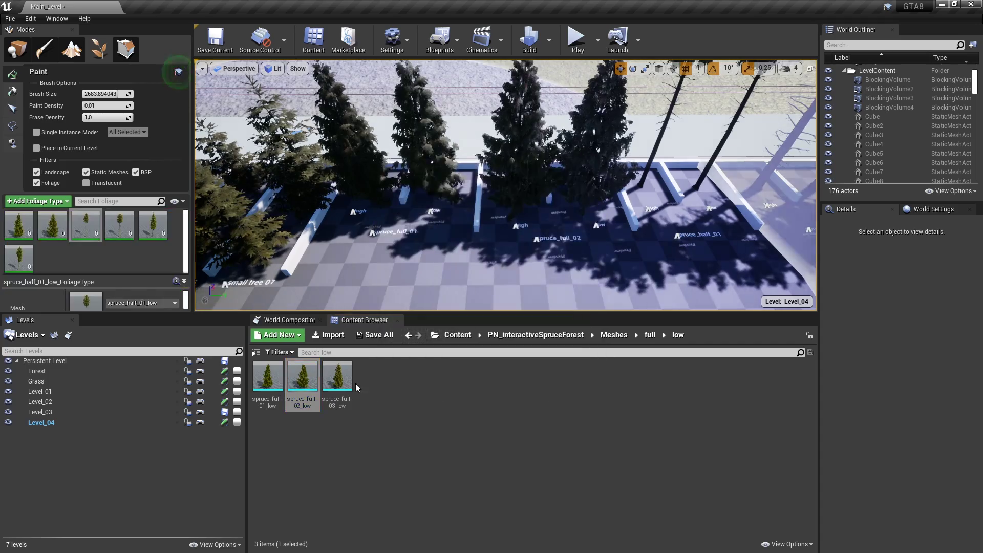
pyautogui.write('1')
pyautogui.press('Return')
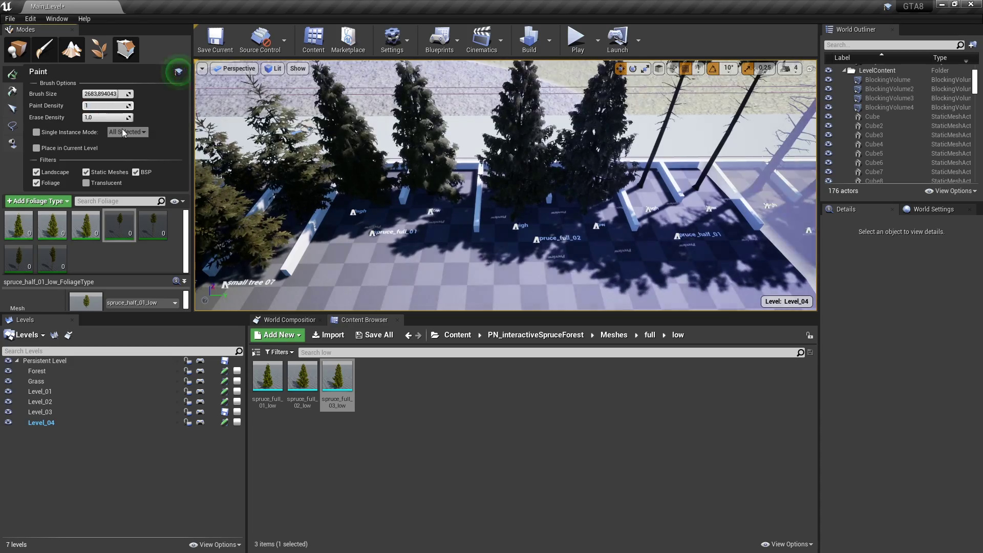
pyautogui.click(19, 226)
# Step: Set Density / 1Kuu to 1 for the spruce_full foliage types
pyautogui.moveTo(125, 313); pyautogui.dragTo(125, 412)
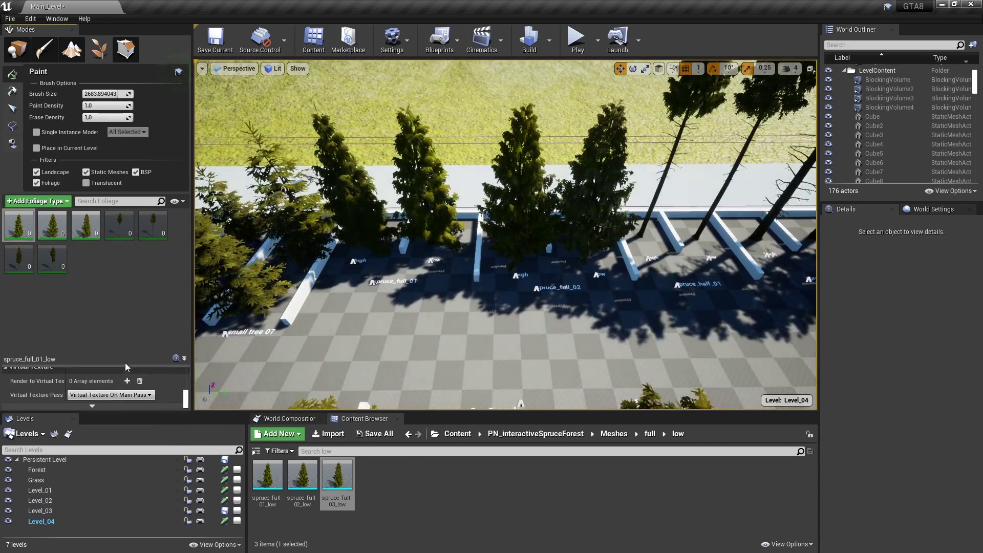
pyautogui.moveTo(186, 388); pyautogui.dragTo(189, 311)
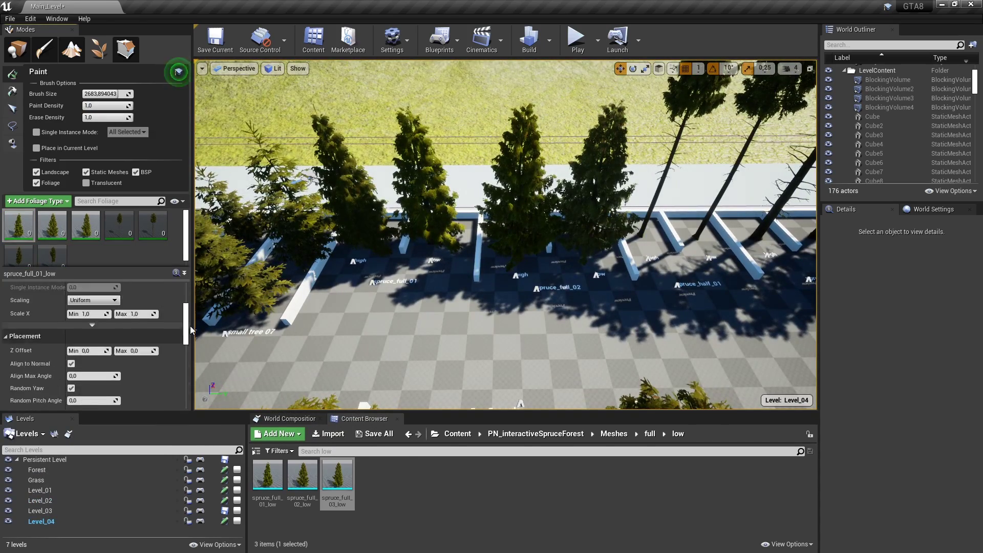
pyautogui.click(103, 323)
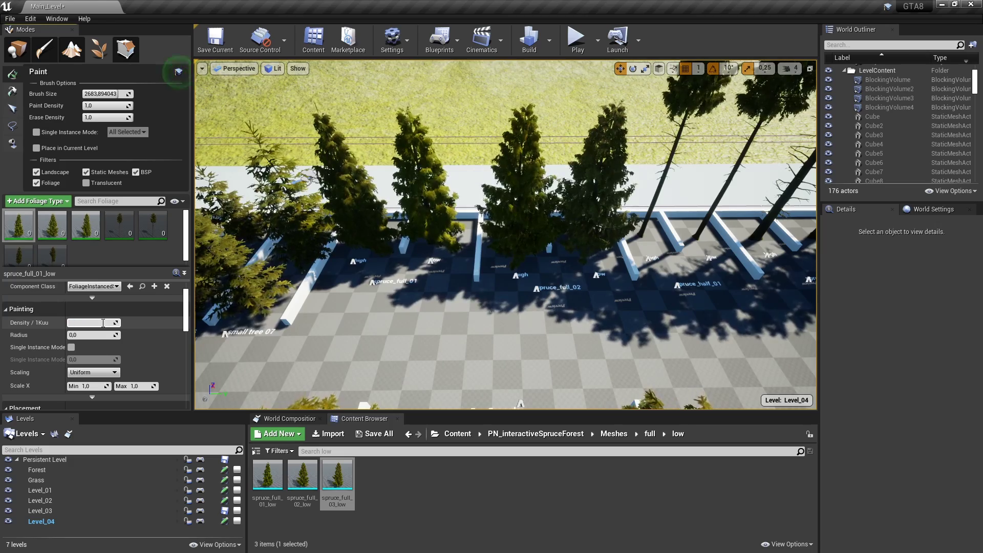
pyautogui.press('BackSpace')
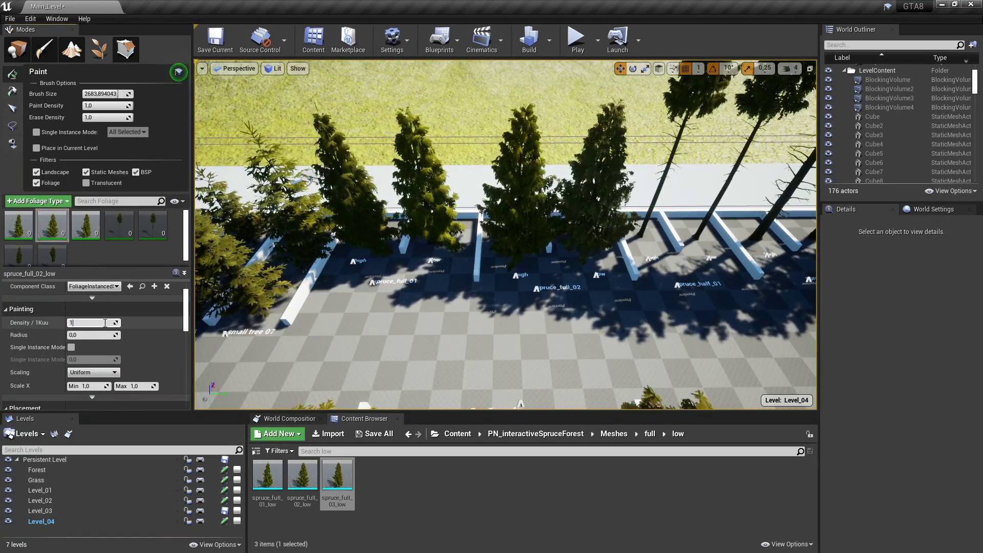
pyautogui.click(86, 225)
pyautogui.click(52, 225)
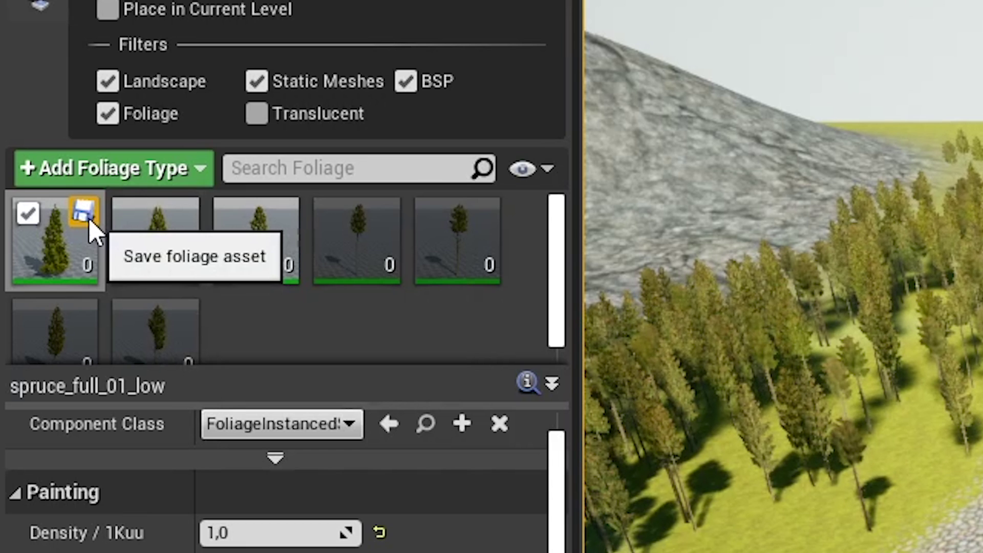
# Step: Enable spruce_half_01_low for painting and save the foliage types as assets in WORLD
pyautogui.click(329, 263)
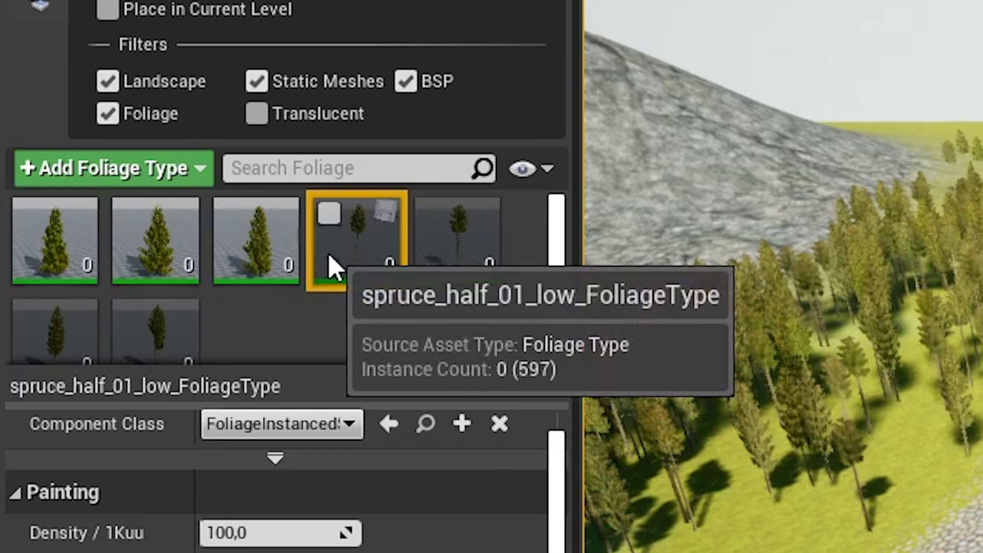
pyautogui.click(329, 213)
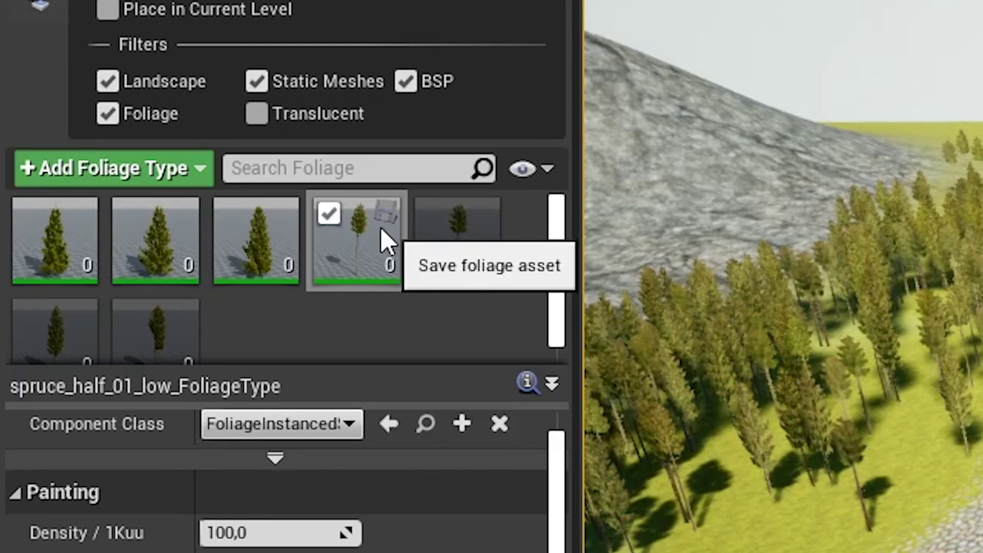
pyautogui.click(382, 225)
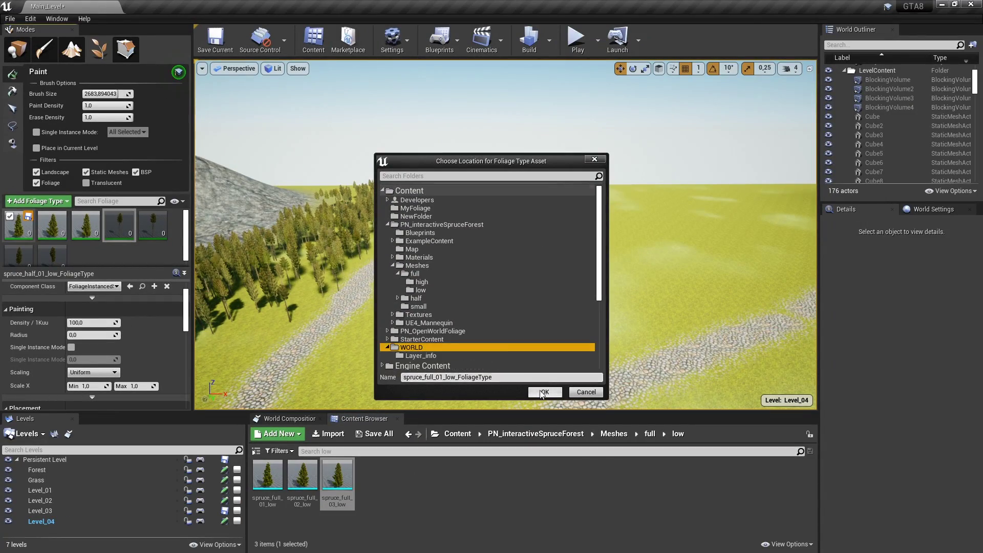
pyautogui.click(541, 394)
pyautogui.click(545, 392)
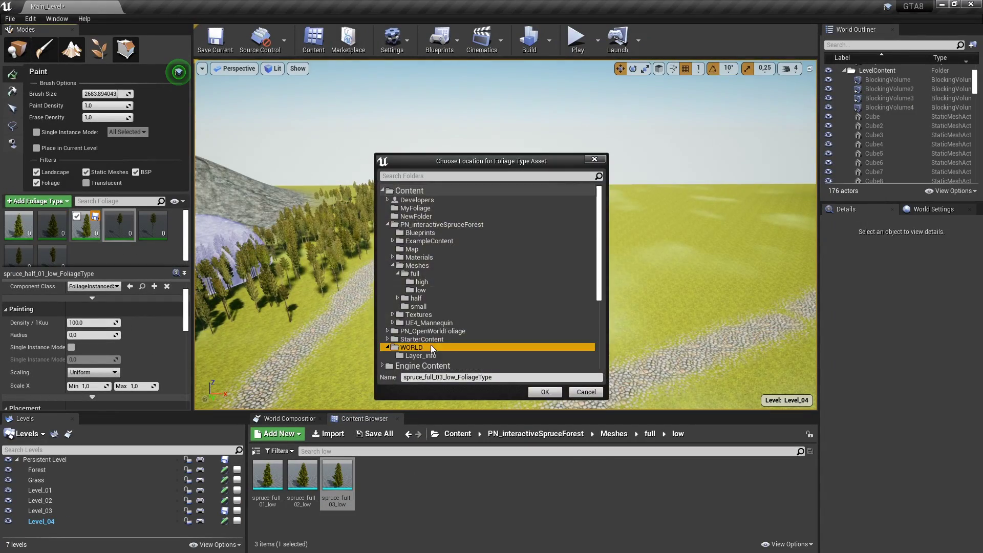
pyautogui.press('Return')
# Step: Paint spruce trees in three strokes across the meadow and orbit over the new forest
pyautogui.moveTo(424, 263); pyautogui.dragTo(537, 201)
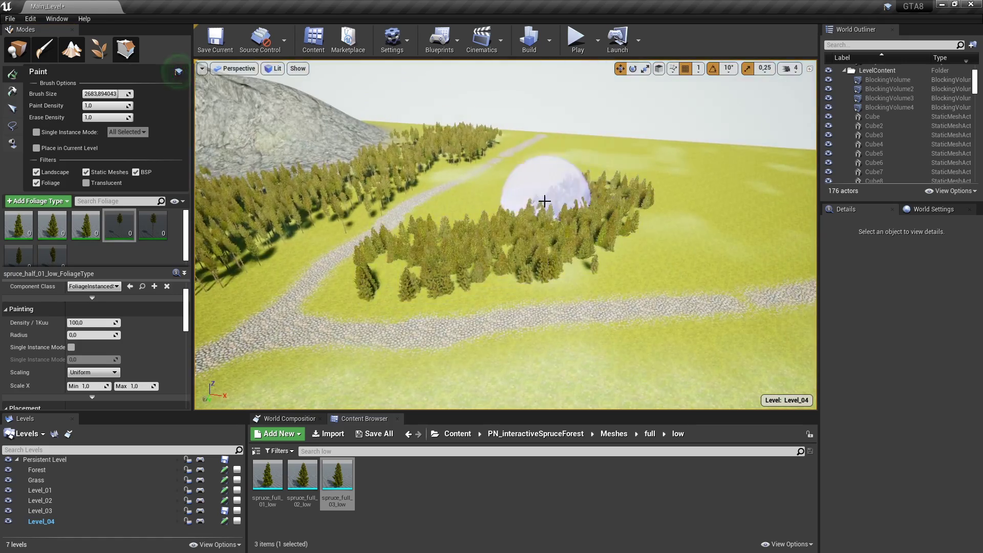
pyautogui.moveTo(537, 202); pyautogui.dragTo(430, 244, button='right')
pyautogui.moveTo(429, 244)
pyautogui.mouseDown()
pyautogui.moveTo(535, 158)
pyautogui.moveTo(517, 259)
pyautogui.mouseUp()
pyautogui.moveTo(534, 258)
pyautogui.mouseDown(button='right')
pyautogui.moveTo(382, 180)
pyautogui.moveTo(714, 224)
pyautogui.mouseUp(button='right')
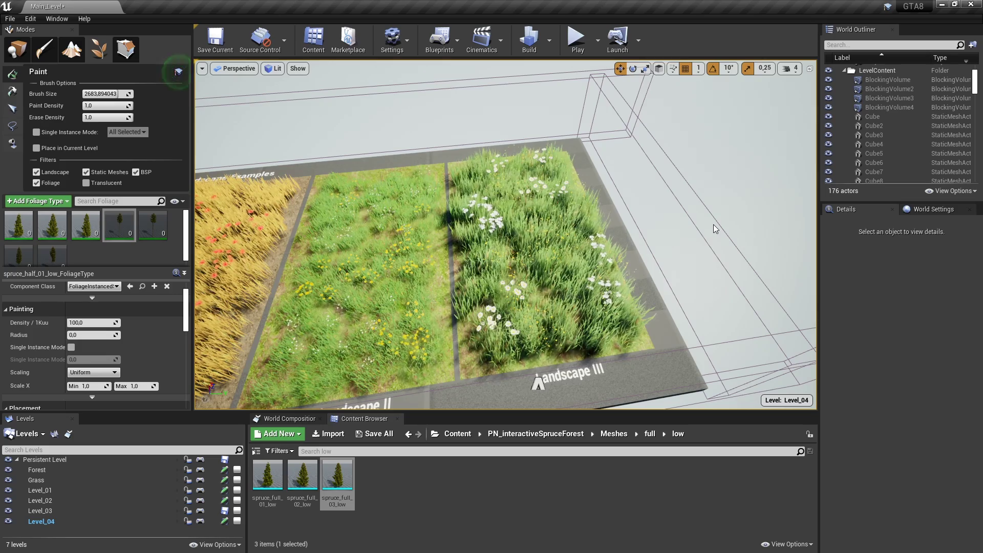
# Step: Fly to the Height 03 and Type 01/02 grass sample boards, then return to the top Content folder
pyautogui.moveTo(713, 224)
pyautogui.mouseDown(button='right')
pyautogui.moveTo(666, 241)
pyautogui.moveTo(632, 191)
pyautogui.mouseUp(button='right')
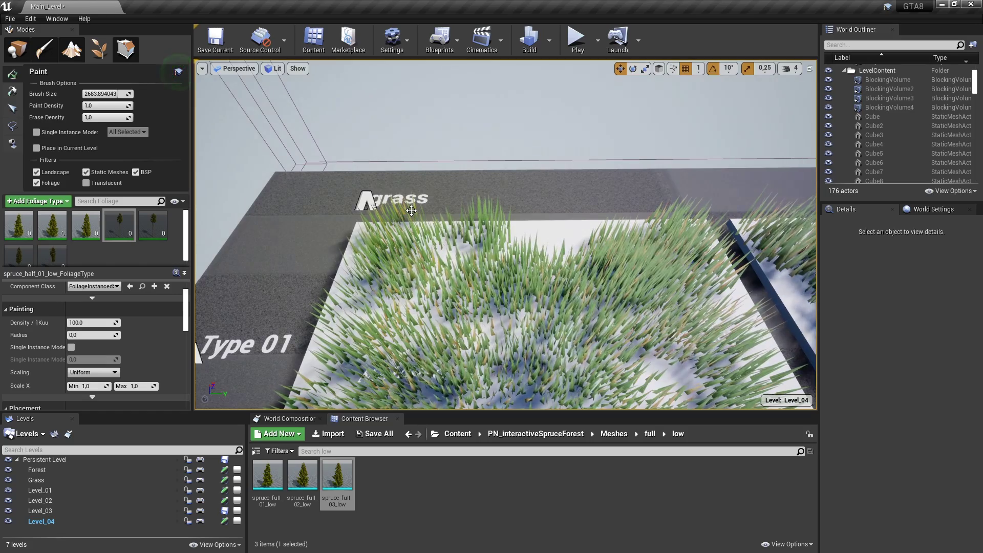
pyautogui.moveTo(409, 211); pyautogui.dragTo(400, 225, button='right')
pyautogui.moveTo(494, 195); pyautogui.dragTo(491, 220, button='right')
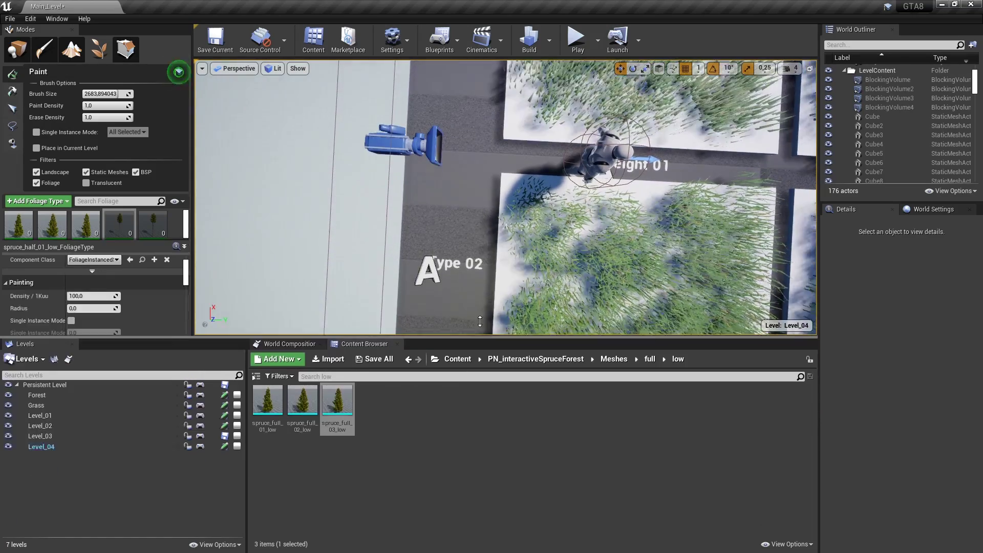
pyautogui.moveTo(616, 412); pyautogui.dragTo(615, 279)
pyautogui.click(457, 301)
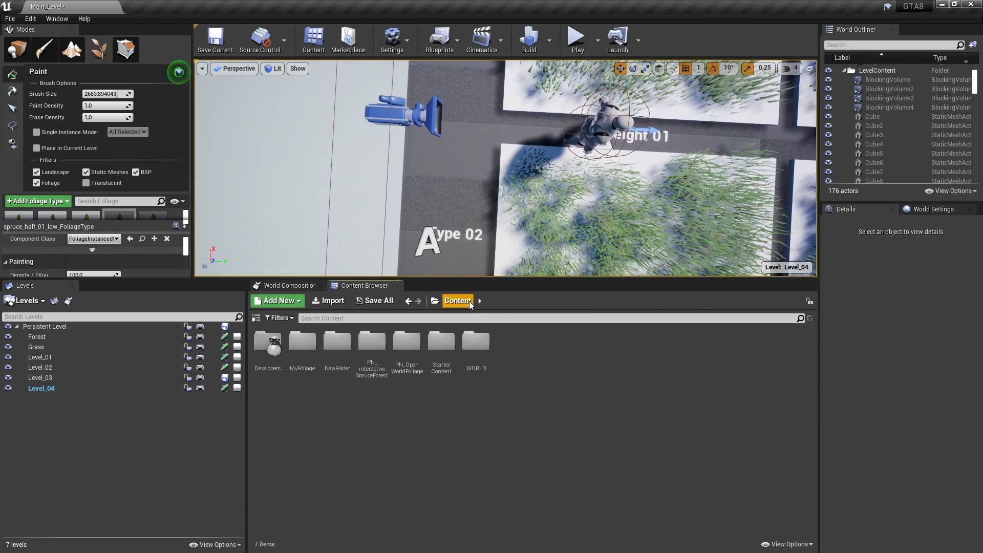
# Step: Open PN_OpenWorldFoliage > Meshes and add openWorld_grass_02_03_01 and 02_03_02 as foliage types
pyautogui.doubleClick(415, 354)
pyautogui.doubleClick(380, 367)
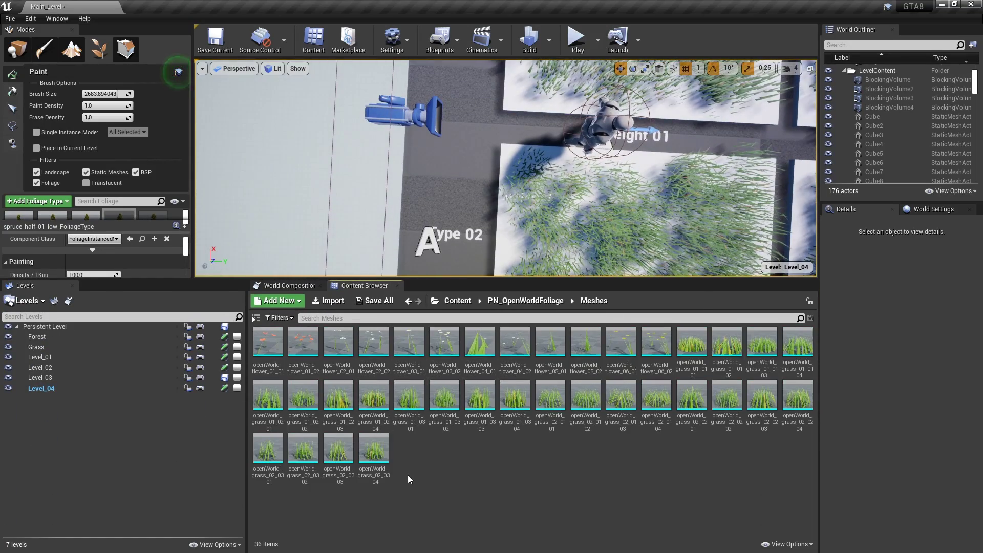
pyautogui.click(267, 469)
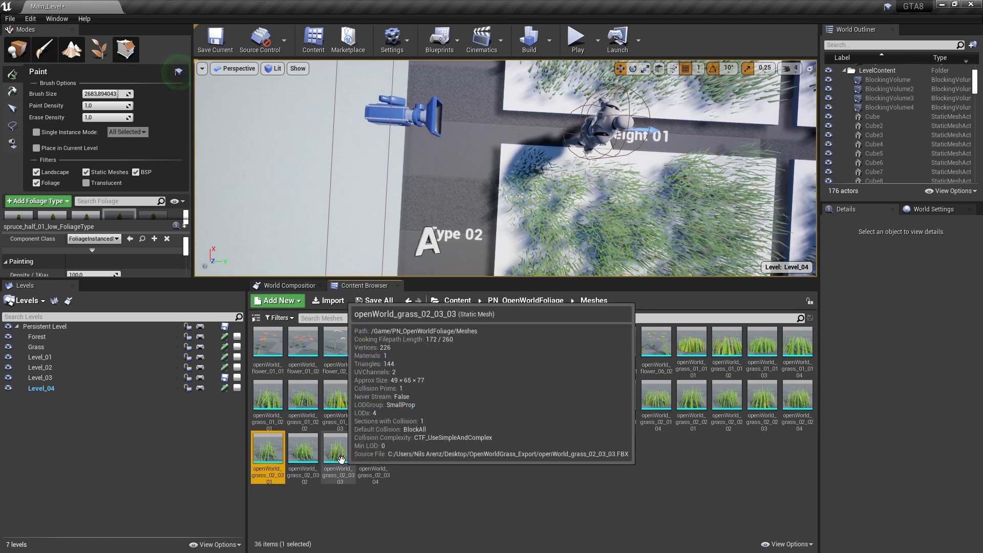
pyautogui.moveTo(267, 450); pyautogui.dragTo(166, 228)
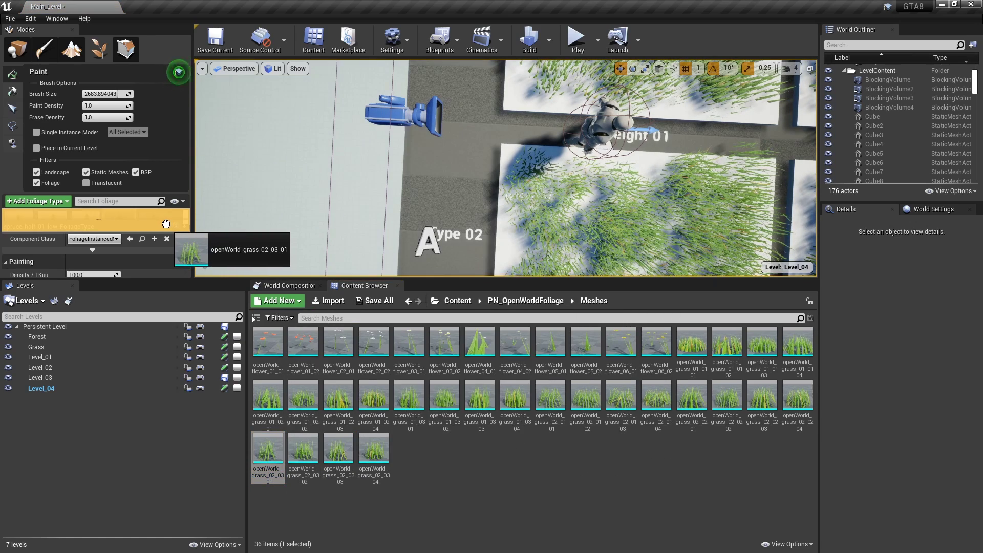
pyautogui.click(544, 391)
pyautogui.moveTo(303, 451); pyautogui.dragTo(141, 226)
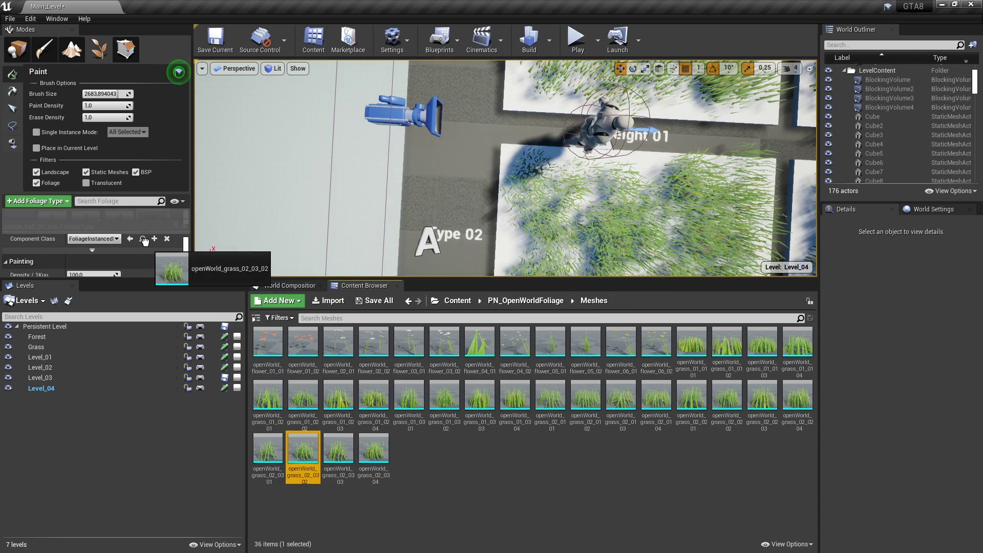
pyautogui.click(544, 392)
# Step: Add openWorld_grass_02_03_03 and 02_03_04 as foliage types saved in WORLD
pyautogui.click(338, 450)
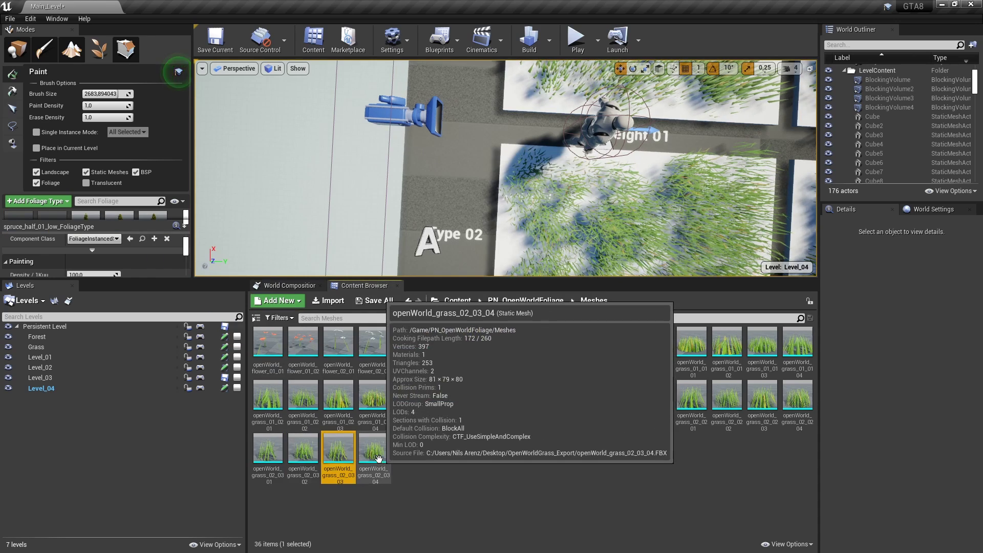
pyautogui.keyDown('ctrl'); pyautogui.click(375, 460); pyautogui.keyUp('ctrl')
pyautogui.moveTo(375, 463); pyautogui.dragTo(142, 227)
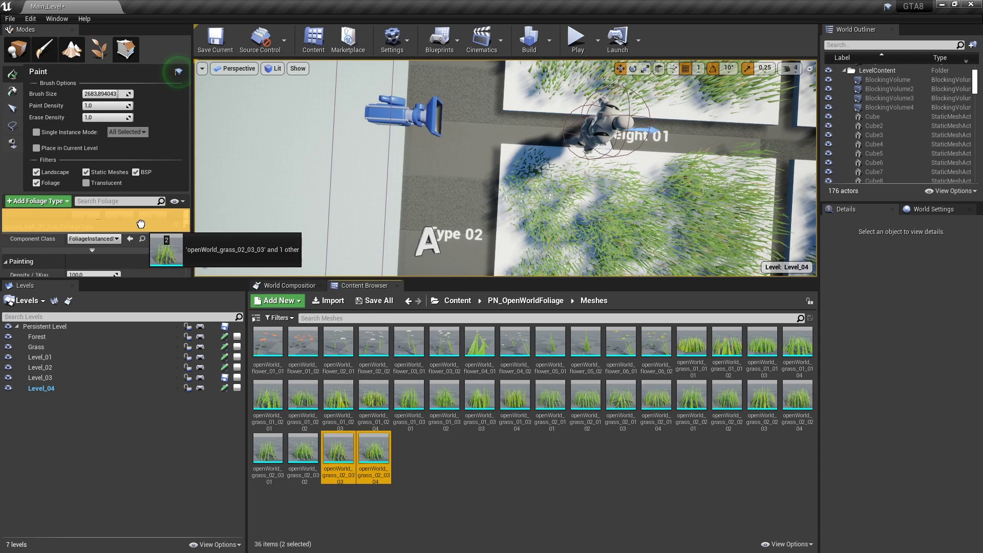
pyautogui.doubleClick(436, 299)
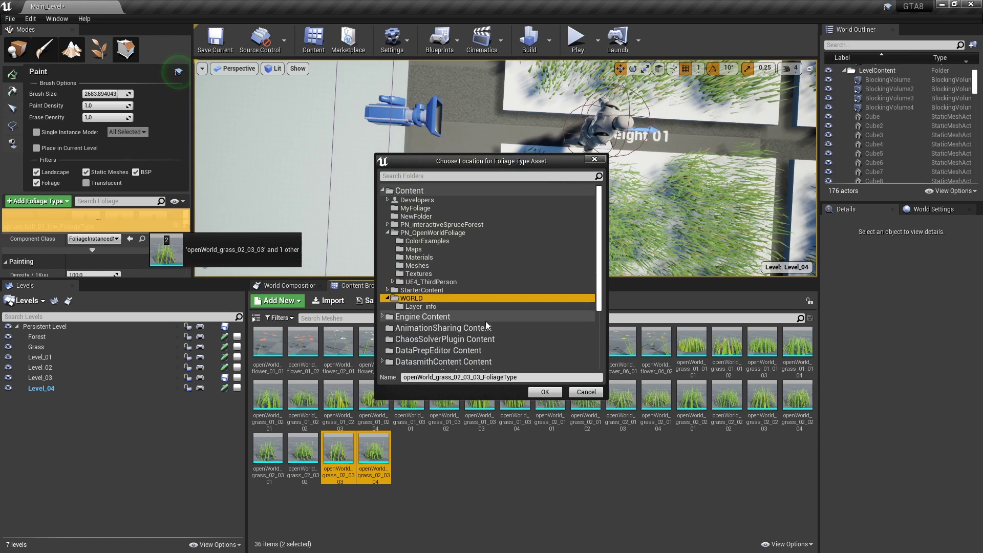
pyautogui.click(554, 397)
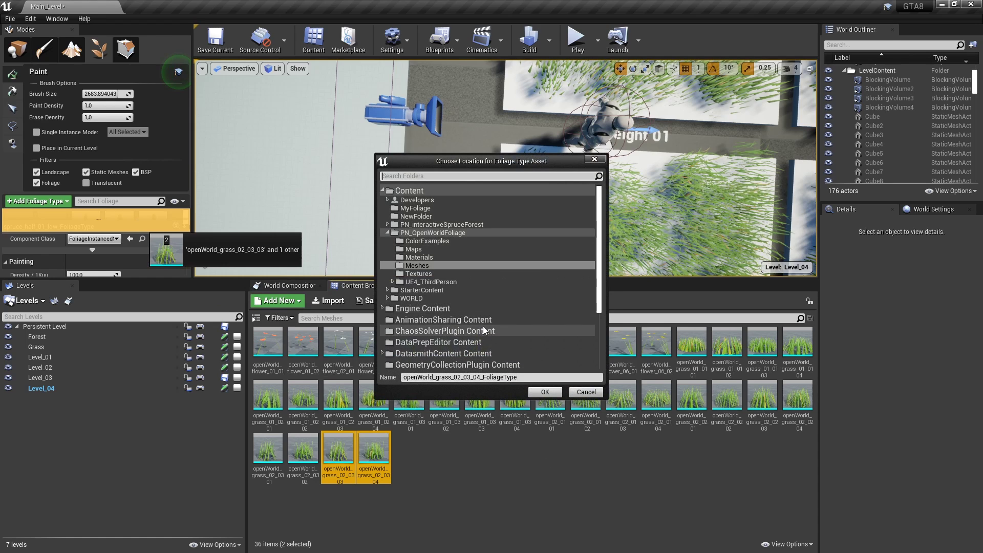
pyautogui.doubleClick(441, 299)
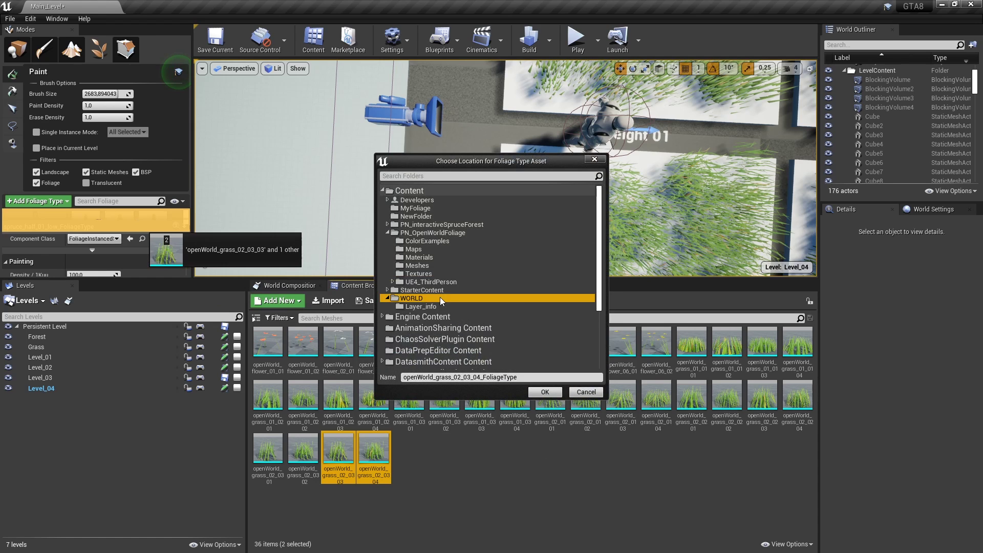
pyautogui.click(546, 393)
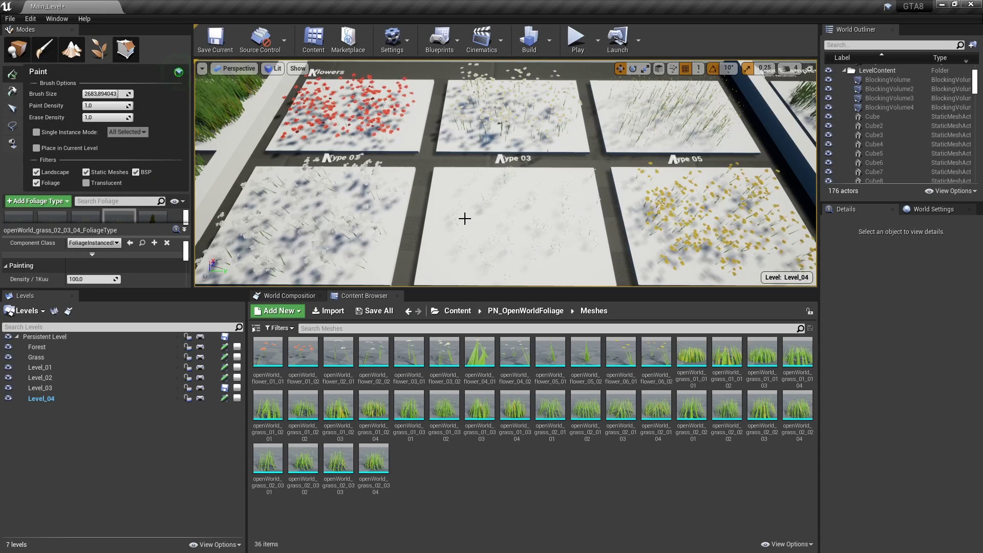
# Step: Fly down to the daisy test plot and add openWorld_flower_03_01 as a foliage type
pyautogui.moveTo(464, 218); pyautogui.dragTo(440, 199, button='right')
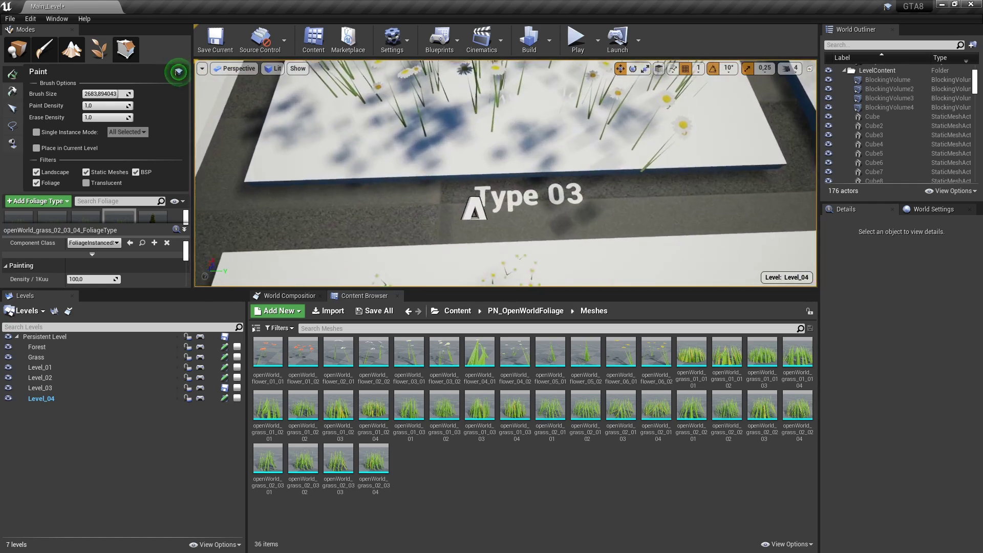
pyautogui.moveTo(490, 167); pyautogui.dragTo(490, 166, button='right')
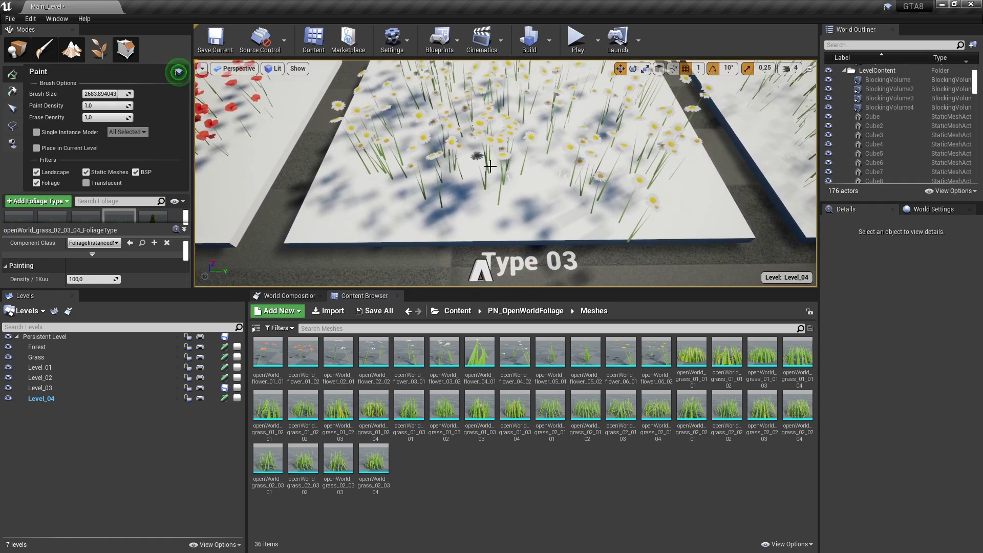
pyautogui.click(409, 359)
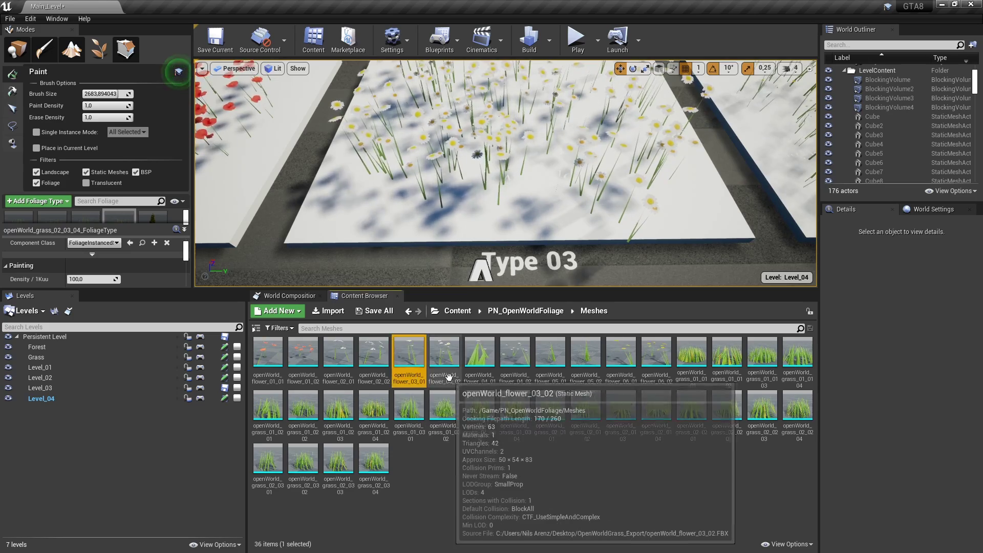
pyautogui.moveTo(409, 358); pyautogui.dragTo(103, 220)
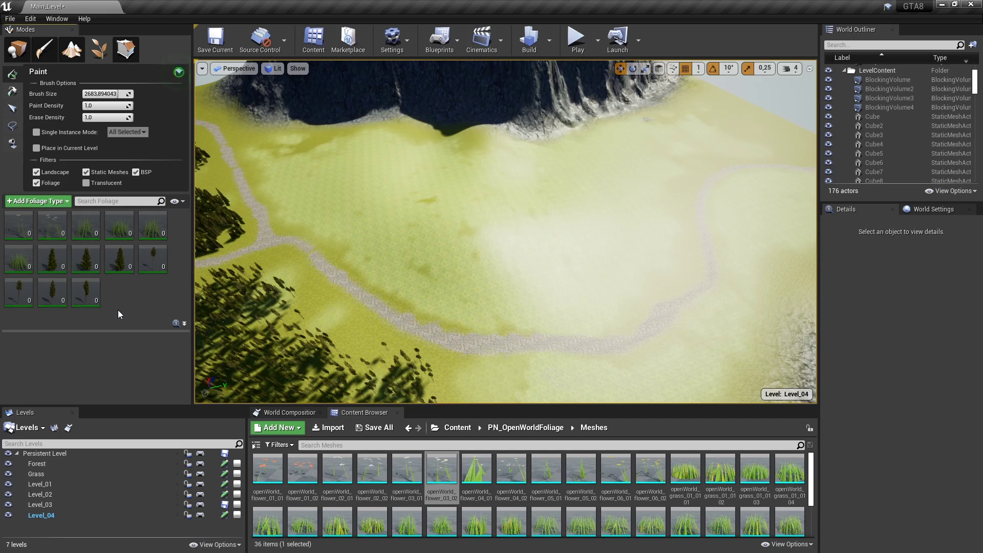
# Step: Select the five flower and grass foliage types and edit their shared density
pyautogui.click(22, 231)
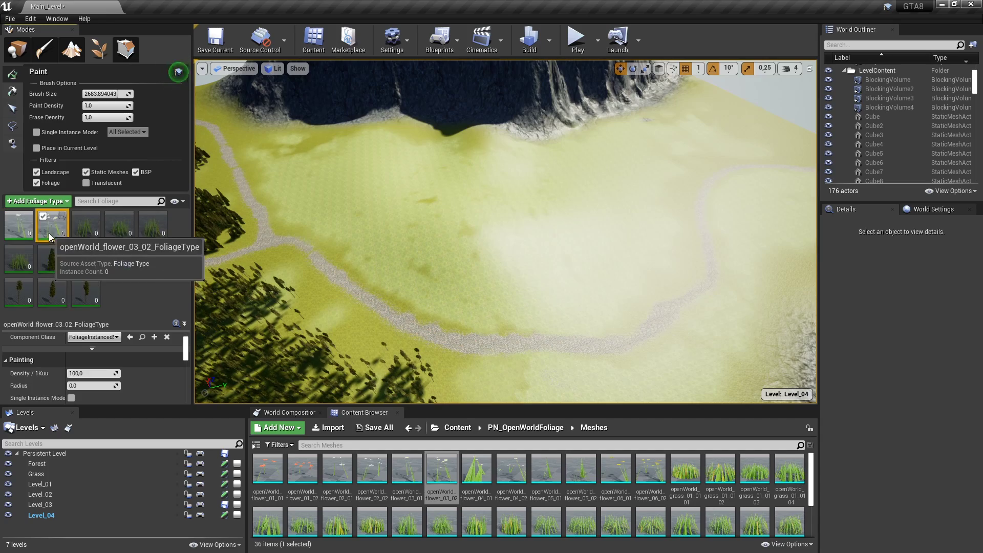
pyautogui.click(153, 226)
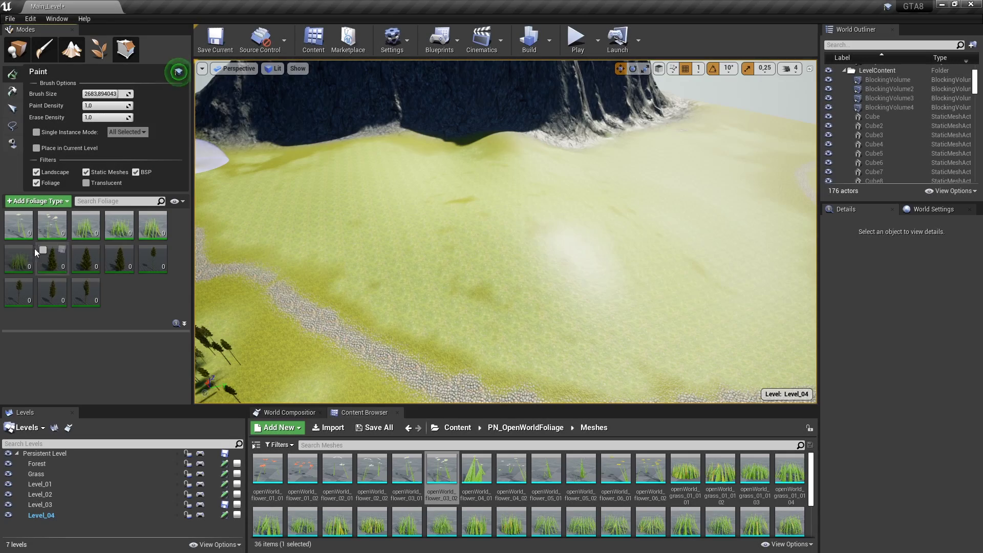
pyautogui.click(29, 240)
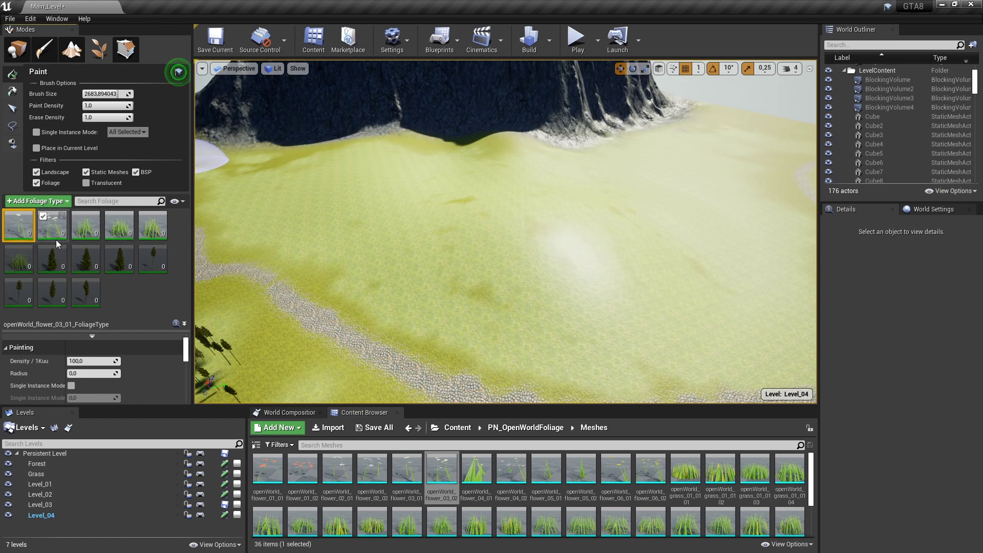
pyautogui.keyDown('shift'); pyautogui.click(144, 235); pyautogui.keyUp('shift')
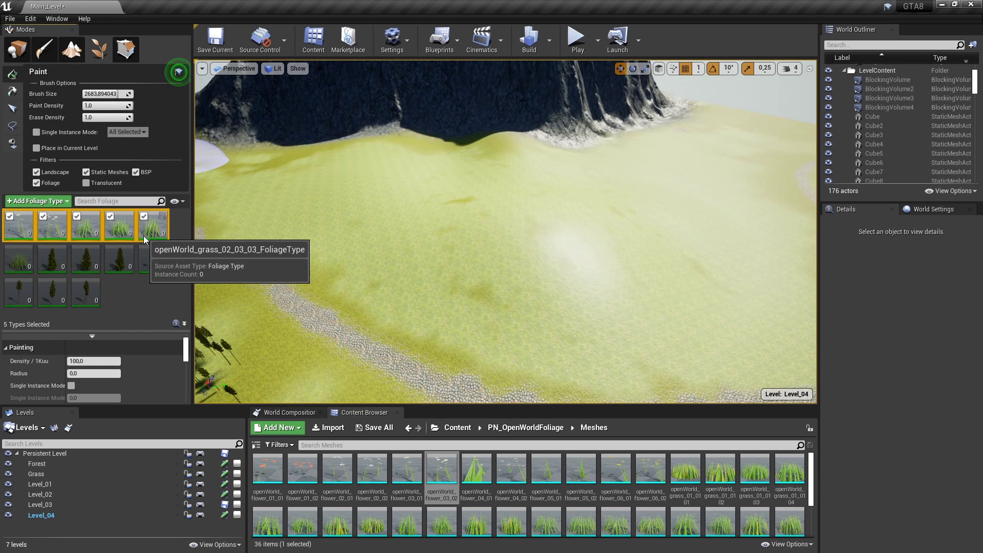
pyautogui.click(105, 362)
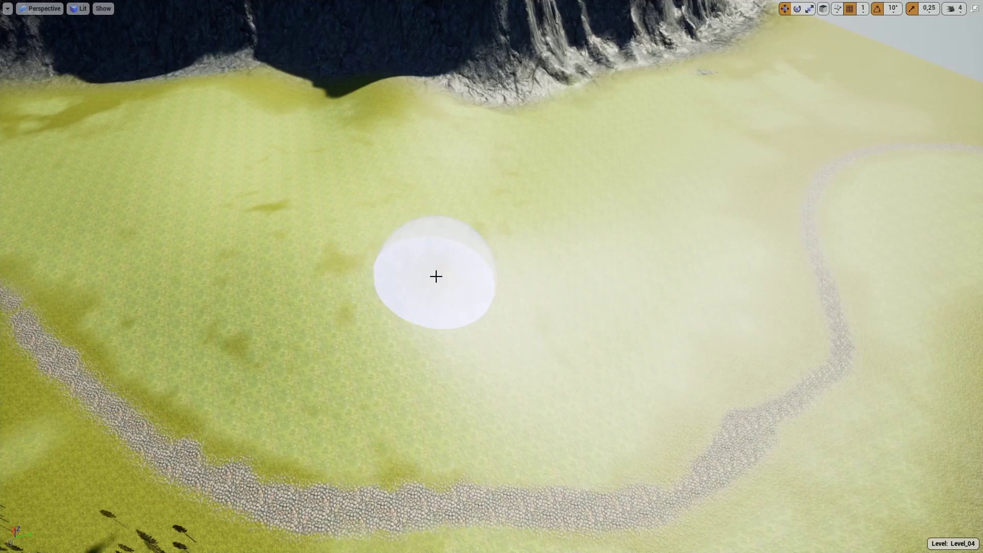
# Step: Paint the selected foliage over the meadow and fly across it to inspect the flowers
pyautogui.moveTo(437, 274)
pyautogui.mouseDown()
pyautogui.moveTo(325, 390)
pyautogui.moveTo(576, 297)
pyautogui.moveTo(592, 268)
pyautogui.moveTo(374, 341)
pyautogui.mouseUp()
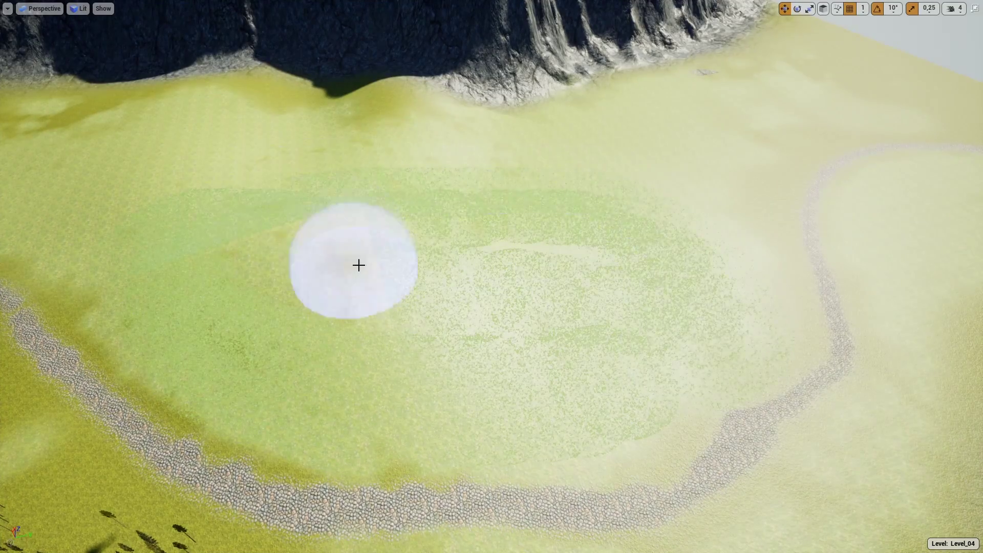
pyautogui.moveTo(358, 264); pyautogui.dragTo(359, 225, button='right')
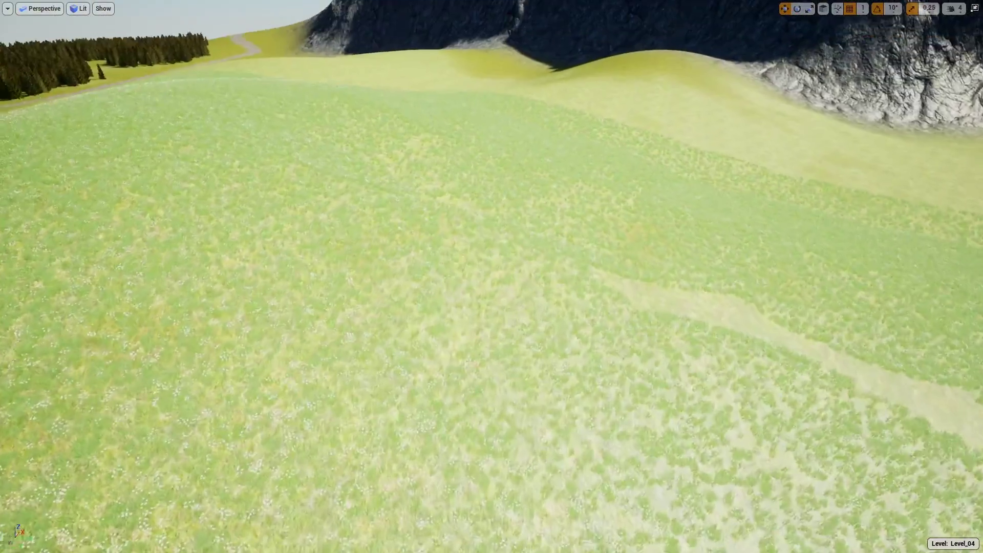
pyautogui.moveTo(358, 226)
pyautogui.mouseDown(button='right')
pyautogui.moveTo(287, 205)
pyautogui.moveTo(307, 240)
pyautogui.moveTo(276, 286)
pyautogui.moveTo(297, 277)
pyautogui.moveTo(292, 225)
pyautogui.moveTo(338, 236)
pyautogui.moveTo(307, 245)
pyautogui.moveTo(327, 241)
pyautogui.moveTo(317, 246)
pyautogui.mouseUp(button='right')
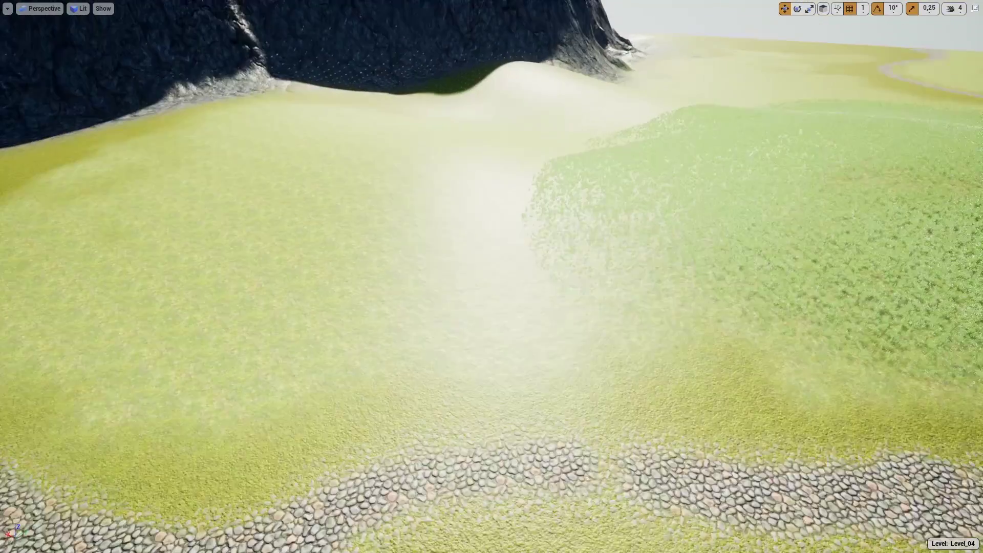
pyautogui.press('F11')
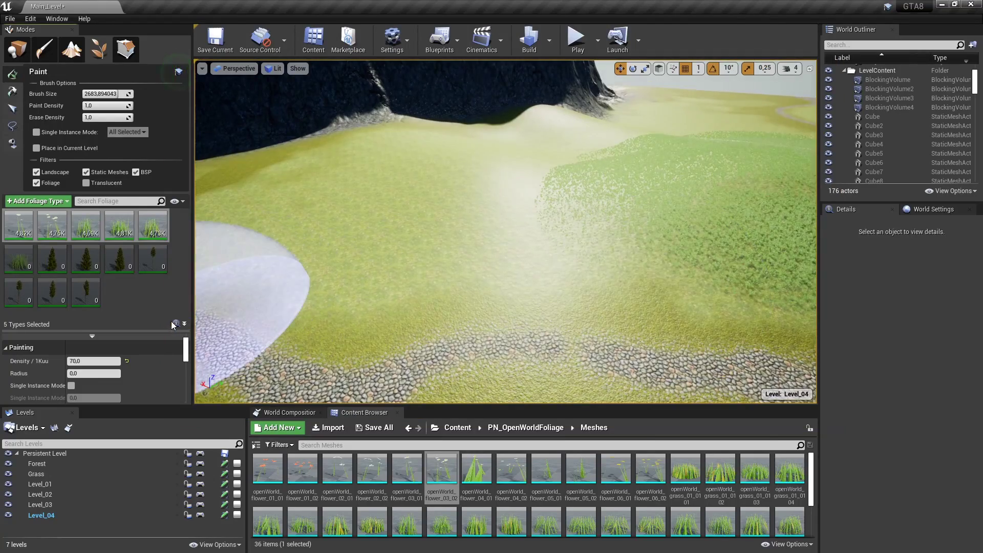
# Step: Select only the second and third foliage types, then fly the fullscreen view over the path and trees
pyautogui.click(155, 311)
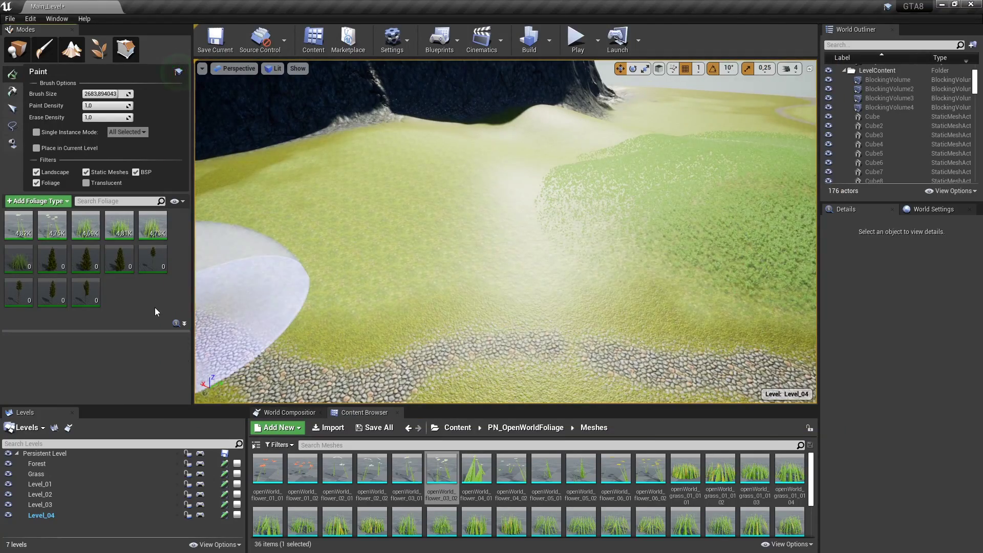
pyautogui.click(97, 233)
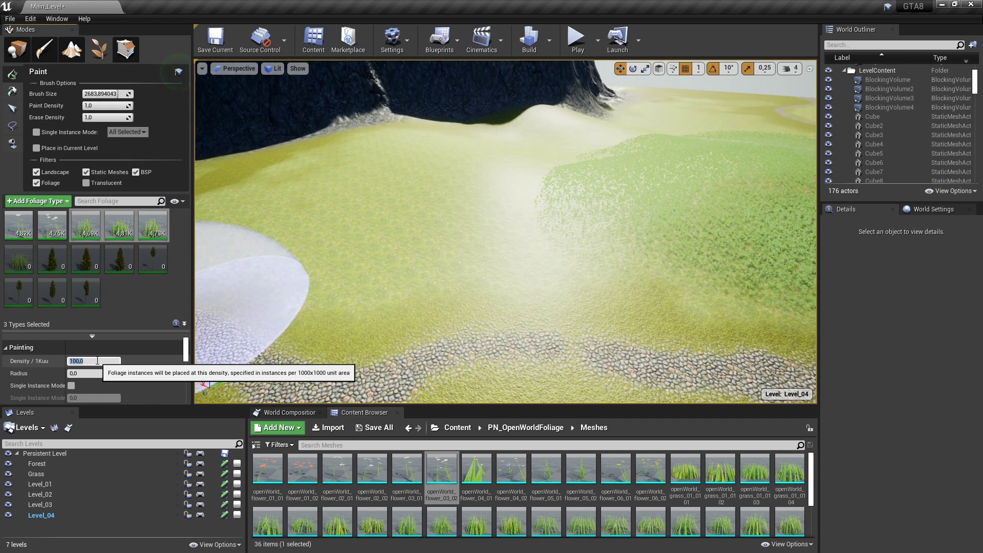
pyautogui.keyDown('ctrl'); pyautogui.click(52, 225); pyautogui.keyUp('ctrl')
pyautogui.write('10')
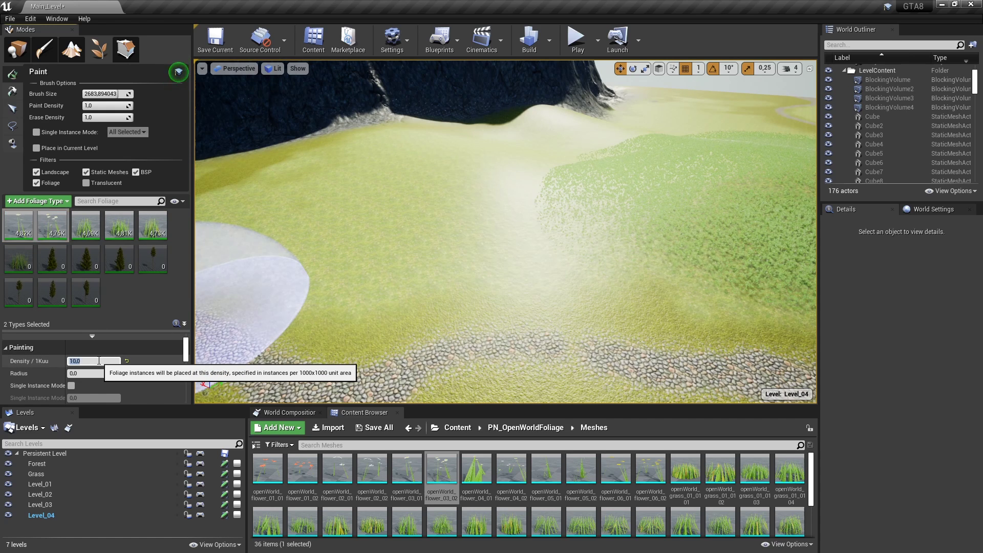
pyautogui.press('F11')
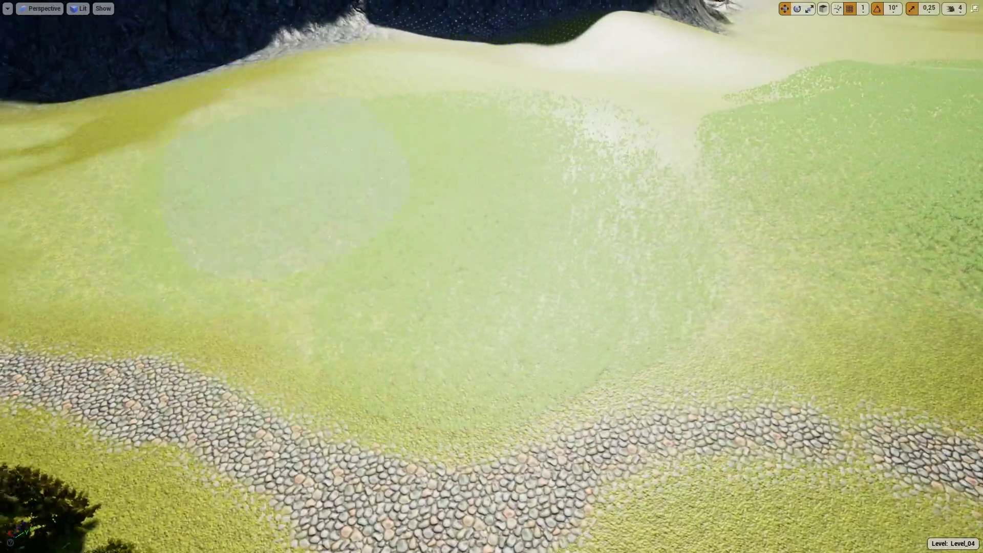
pyautogui.moveTo(397, 231); pyautogui.dragTo(546, 151, button='right')
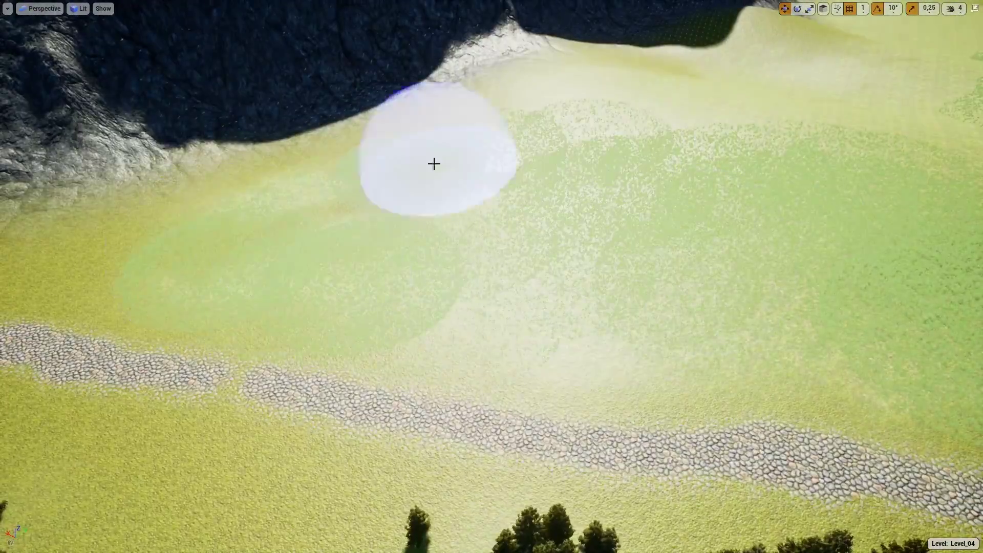
pyautogui.moveTo(434, 164)
pyautogui.mouseDown(button='right')
pyautogui.moveTo(251, 266)
pyautogui.moveTo(251, 194)
pyautogui.moveTo(251, 245)
pyautogui.mouseUp(button='right')
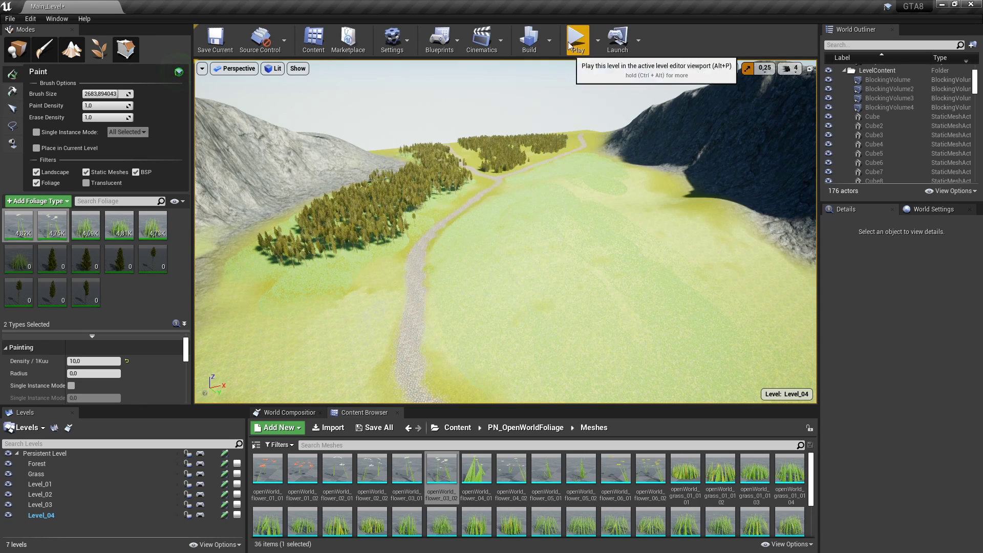
# Step: Rebuild the level's lighting only with Build Lighting Only
pyautogui.click(548, 46)
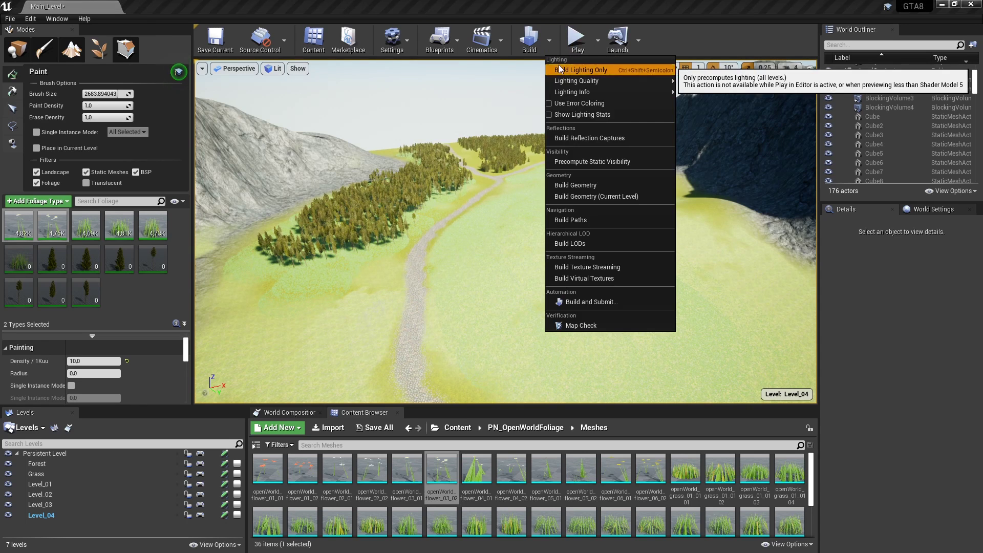
pyautogui.click(573, 72)
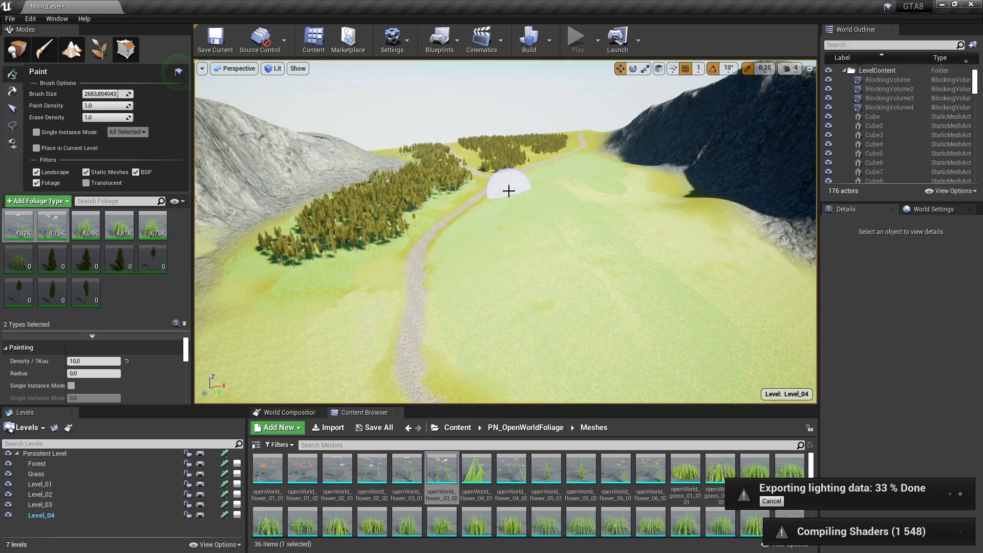
pyautogui.moveTo(491, 241)
pyautogui.mouseDown(button='right')
pyautogui.moveTo(460, 246)
pyautogui.moveTo(461, 287)
pyautogui.mouseUp(button='right')
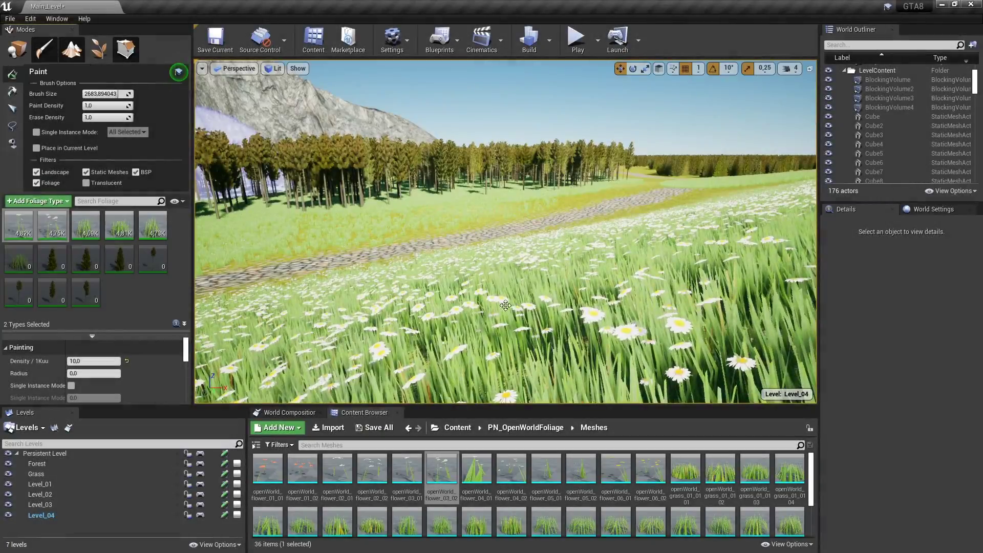
# Step: In Place mode, select the painted lower-forest and upper meadow foliage, then show the World Composition map
pyautogui.click(12, 52)
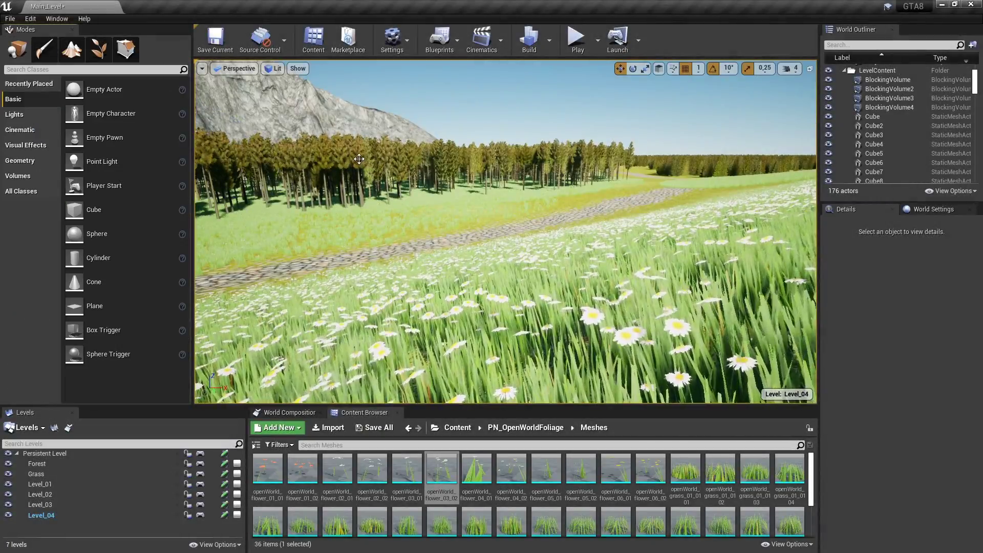
pyautogui.click(563, 307)
pyautogui.moveTo(563, 307); pyautogui.dragTo(563, 358, button='right')
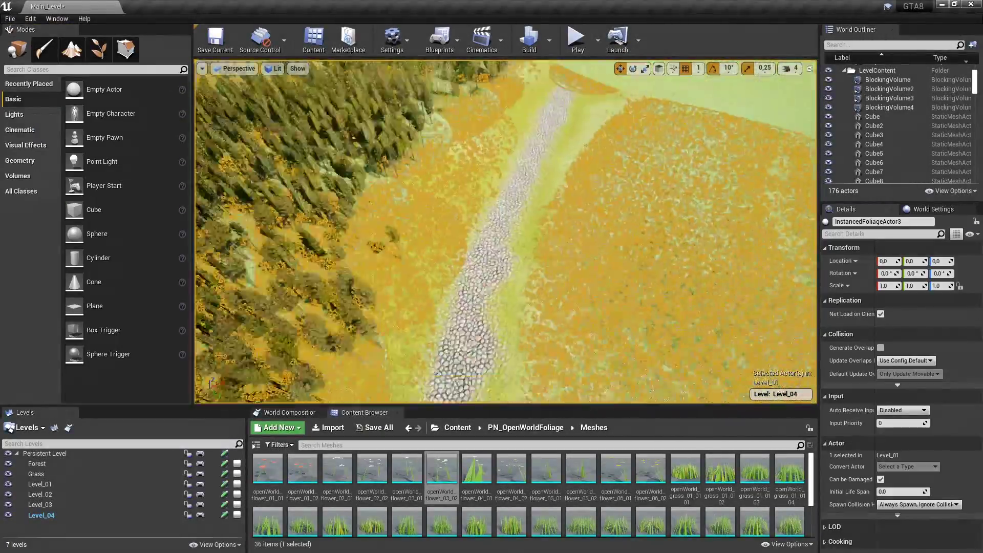
pyautogui.moveTo(390, 150); pyautogui.dragTo(390, 150, button='right')
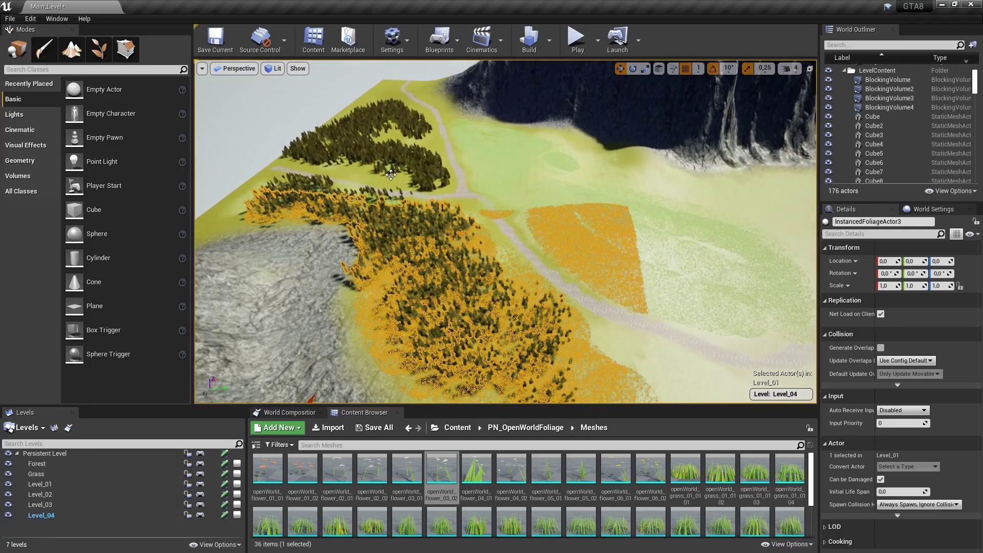
pyautogui.click(390, 150)
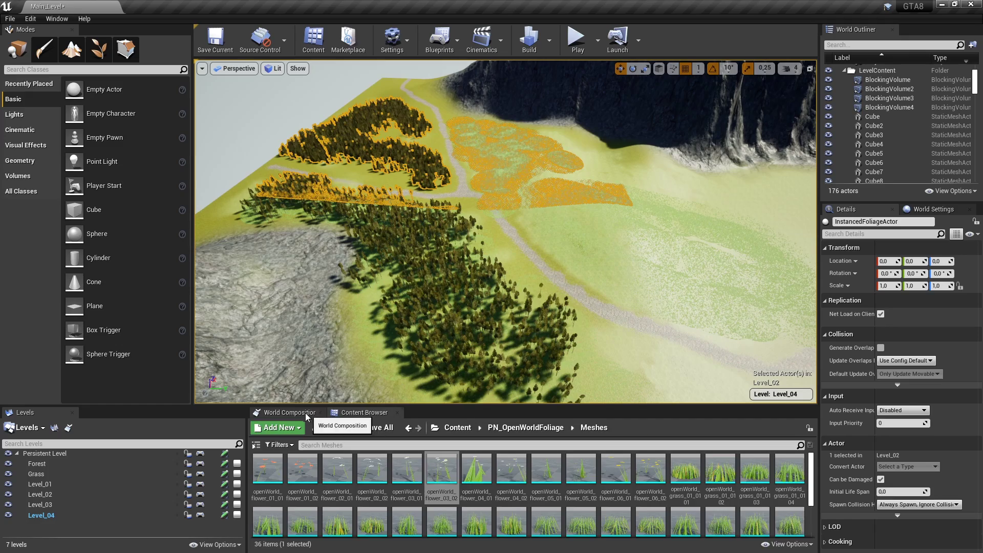
pyautogui.click(290, 412)
# Step: Clear the foliage selection, enlarge the level map below the viewport, and select Level_01
pyautogui.click(436, 400)
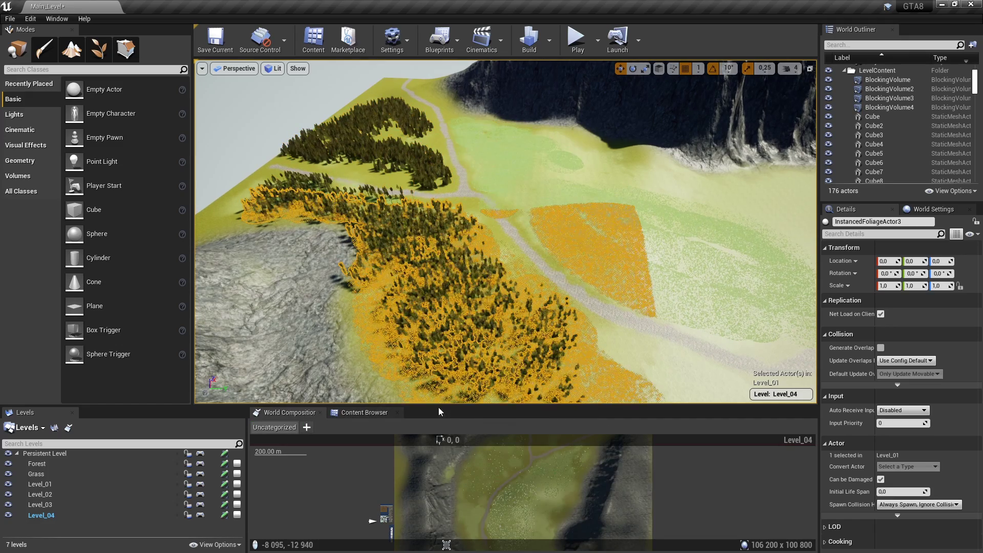
pyautogui.press('Escape')
pyautogui.moveTo(438, 404); pyautogui.dragTo(438, 277)
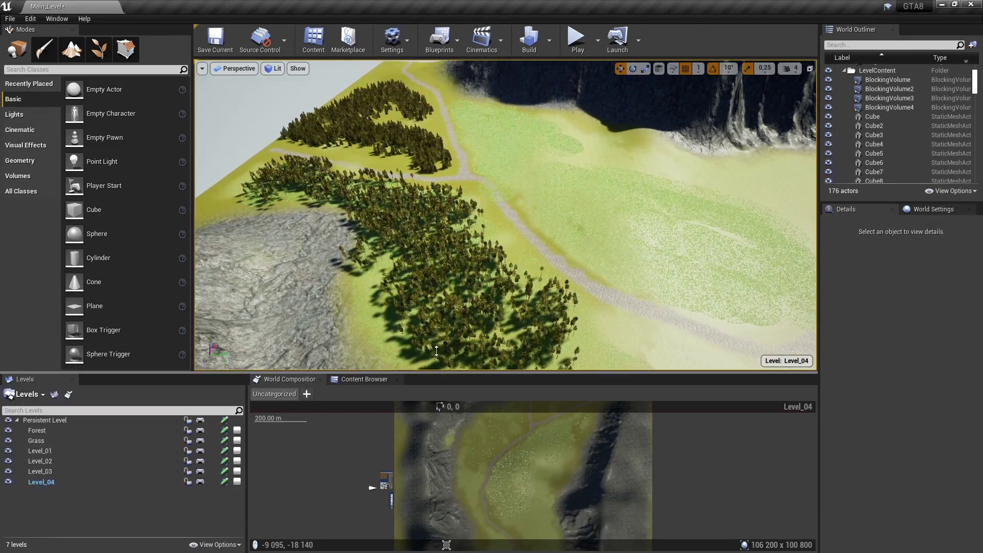
pyautogui.moveTo(461, 246); pyautogui.dragTo(471, 245, button='right')
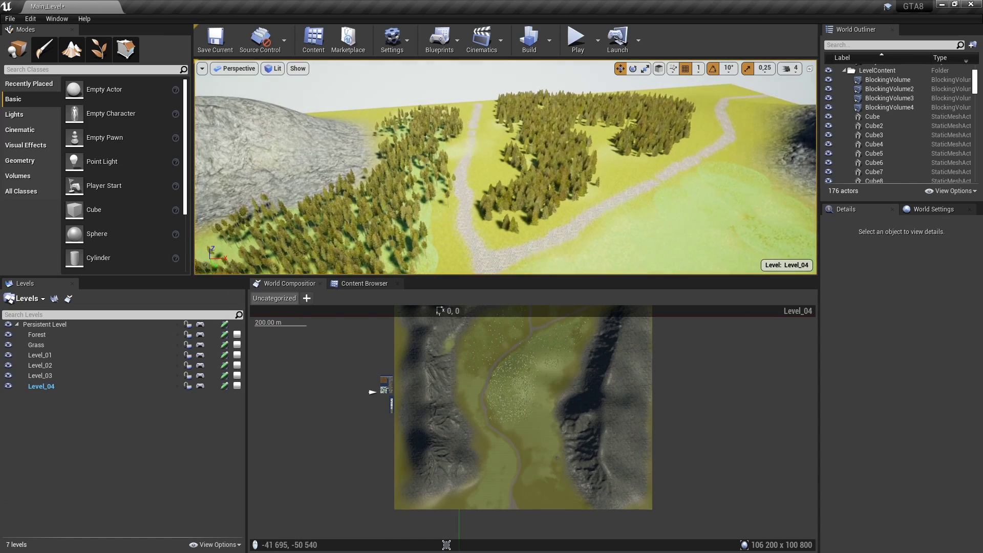
pyautogui.click(469, 353)
# Step: Make Level_01 the current level from its tile's options and select its landscape
pyautogui.moveTo(680, 354); pyautogui.dragTo(670, 407, button='right')
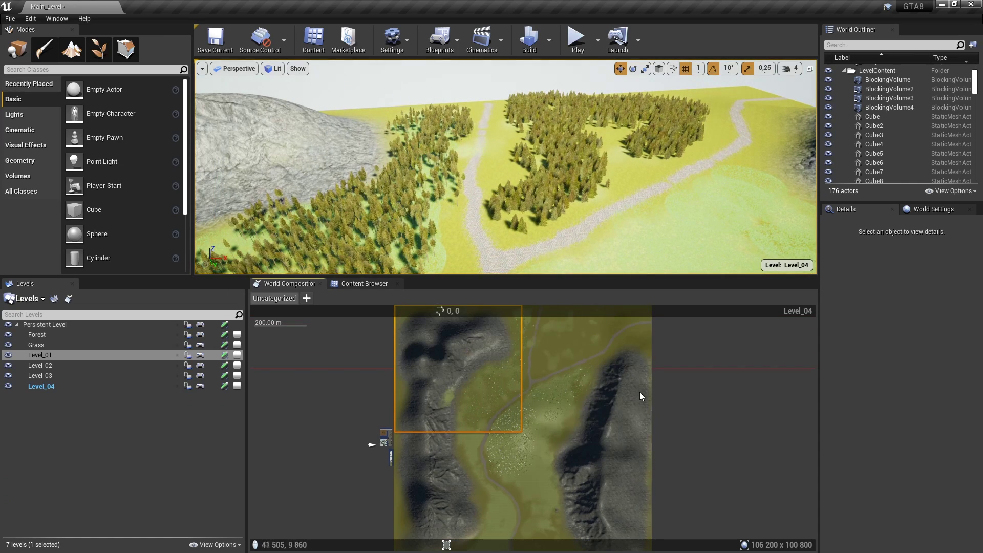
pyautogui.click(553, 377)
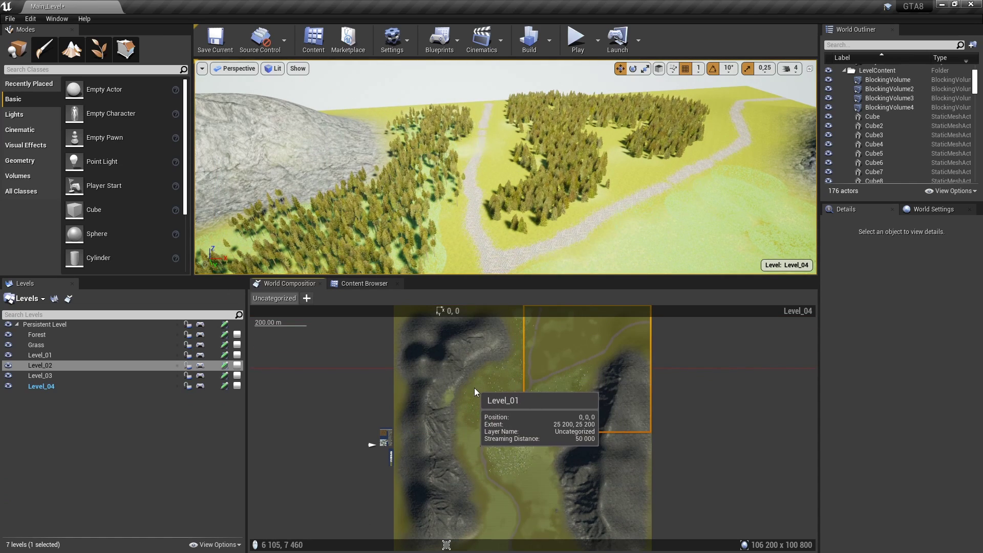
pyautogui.click(449, 384)
pyautogui.rightClick(449, 384)
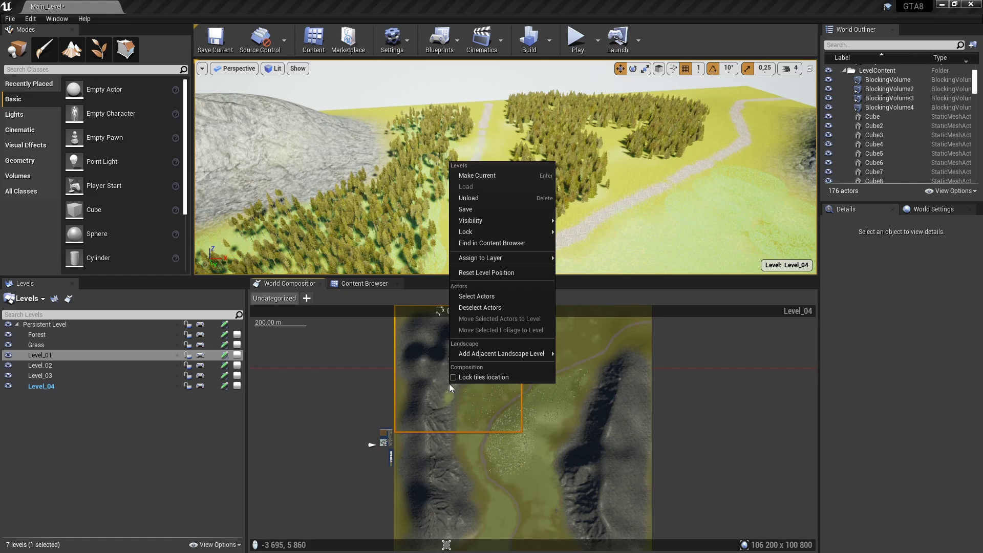
pyautogui.click(477, 179)
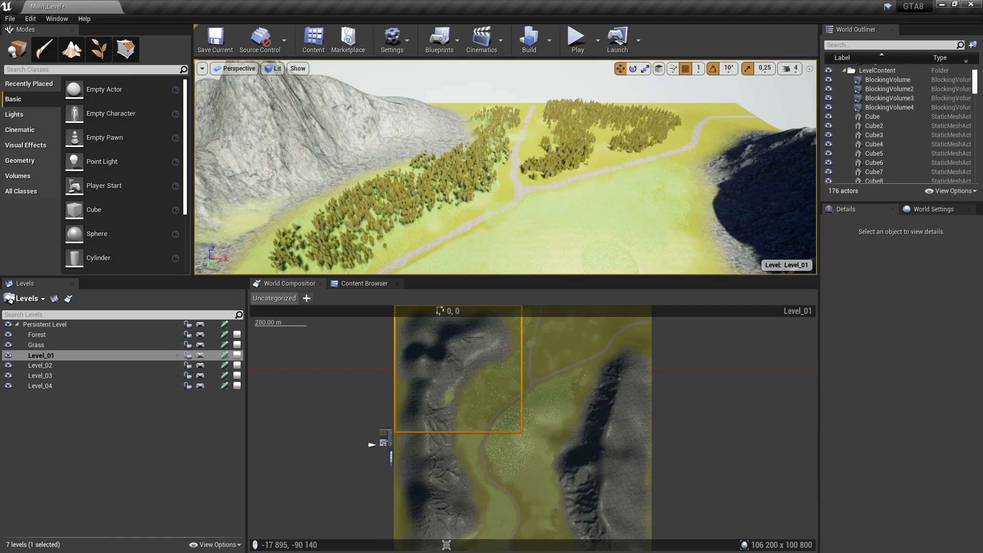
pyautogui.click(410, 139)
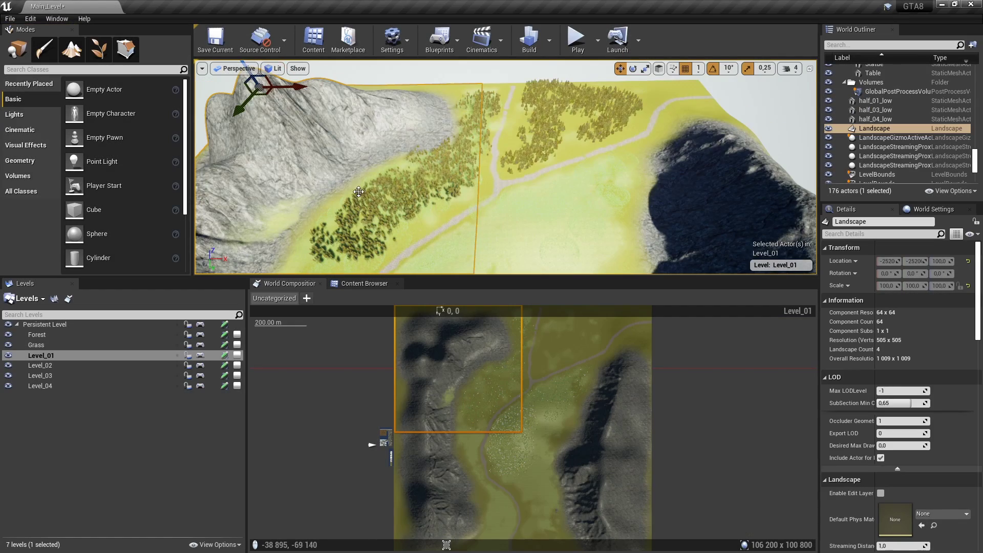
# Step: In foliage editing, lasso-select the patch of trees beside the rocky slope
pyautogui.click(95, 59)
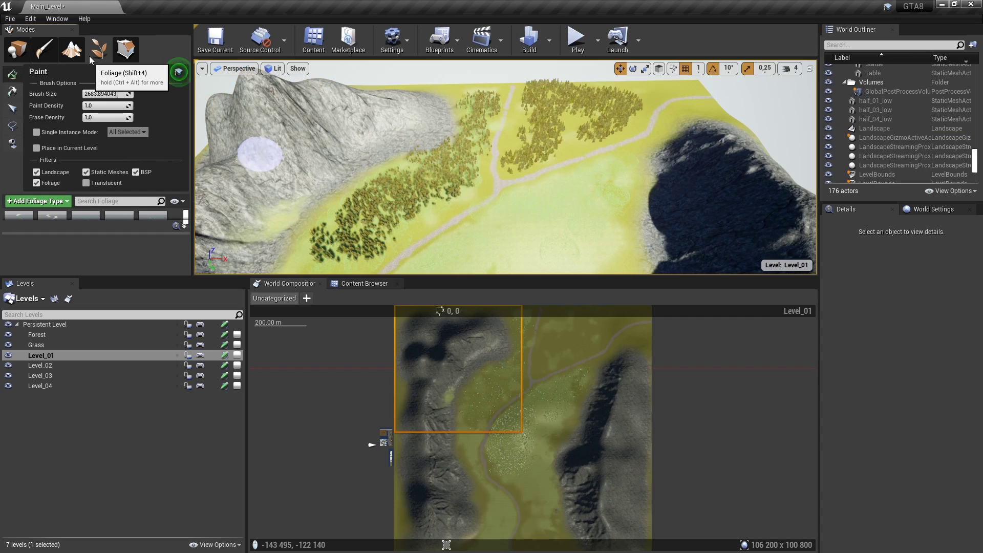
pyautogui.click(12, 126)
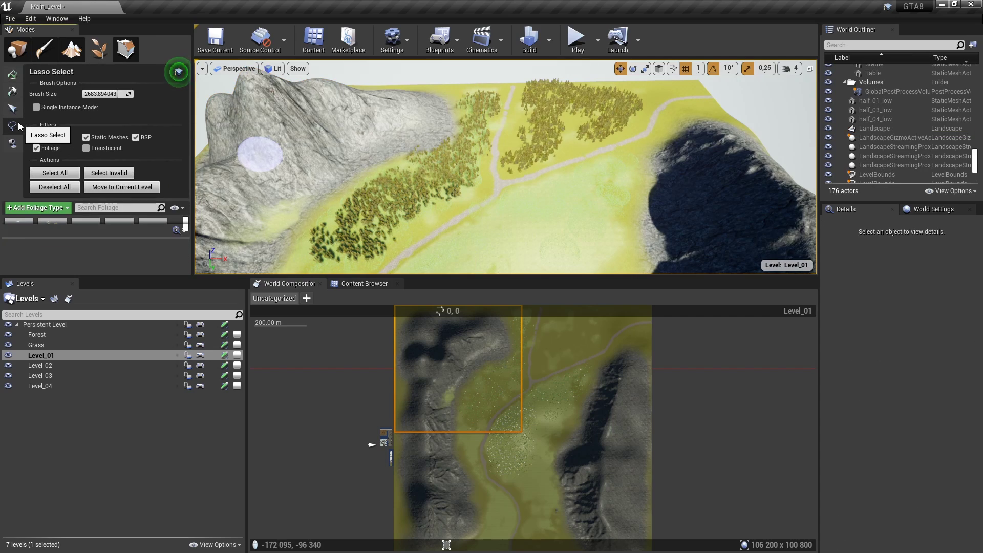
pyautogui.scroll(4, 432, 160)
pyautogui.scroll(4, 432, 160)
pyautogui.scroll(4, 432, 161)
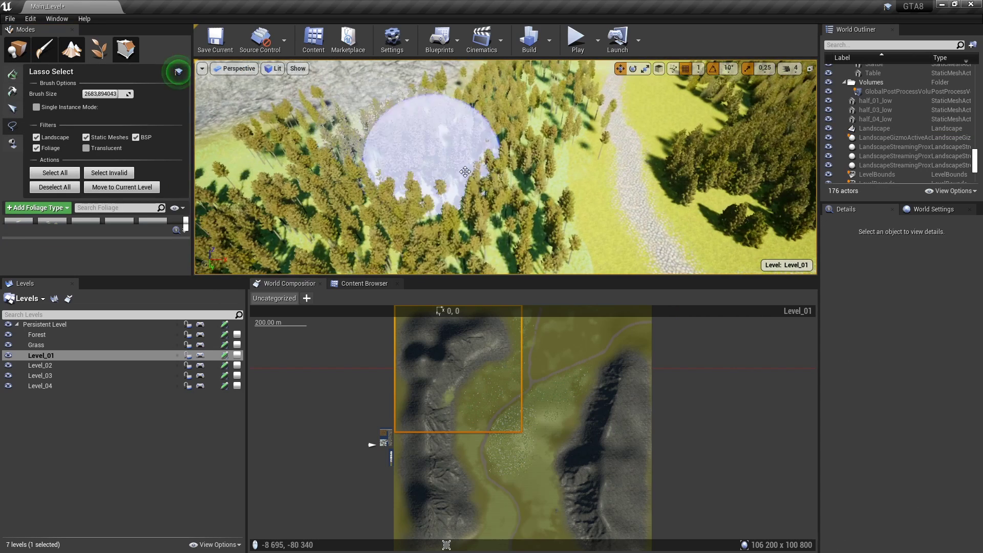
pyautogui.moveTo(432, 160); pyautogui.dragTo(453, 166)
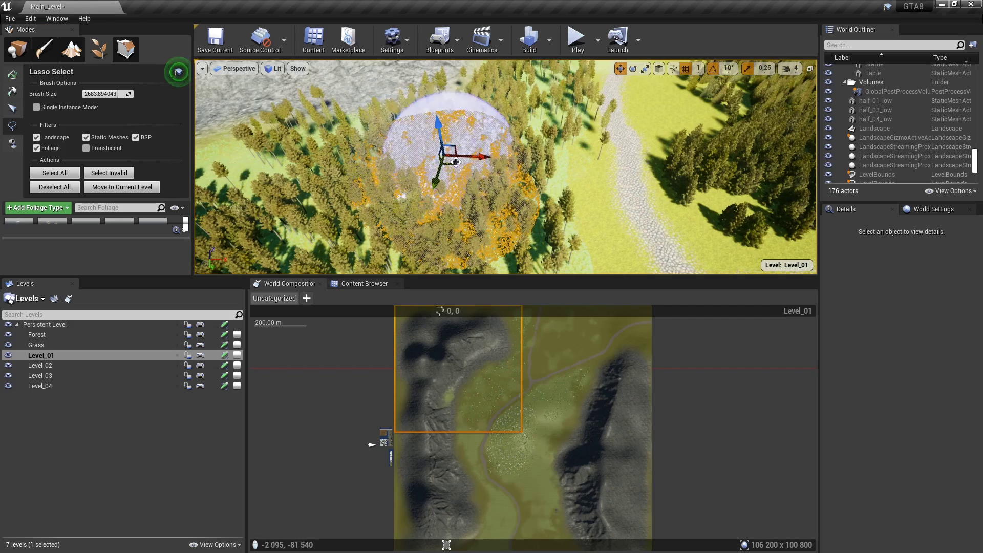
pyautogui.moveTo(453, 166); pyautogui.dragTo(517, 148, button='right')
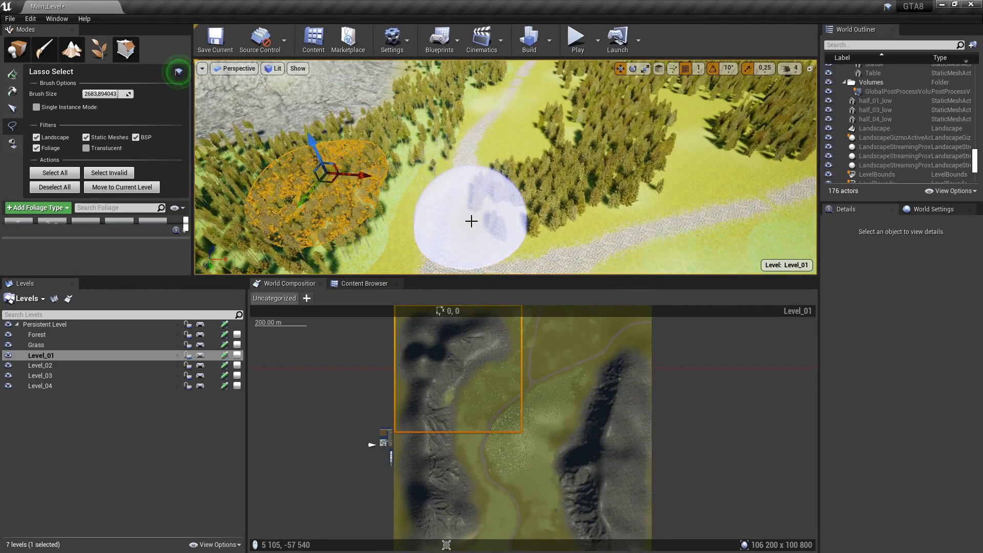
# Step: Make Level_02 current and move the selected trees into it, then check all foliage
pyautogui.doubleClick(562, 382)
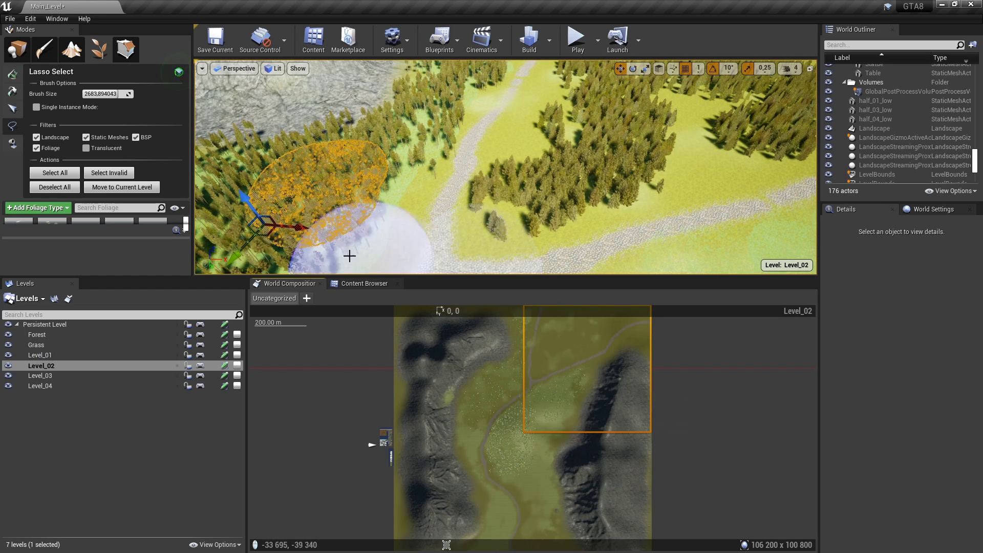
pyautogui.click(141, 188)
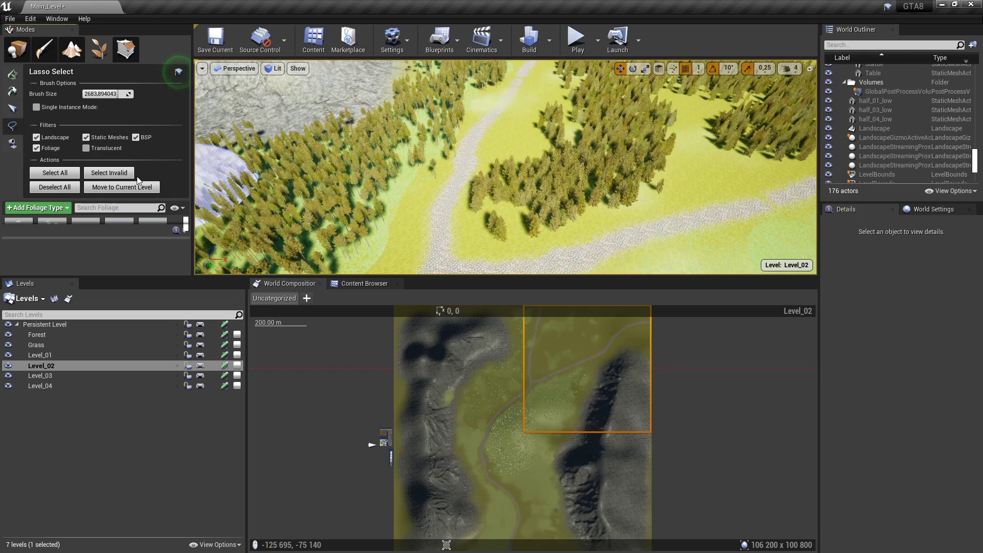
pyautogui.click(75, 177)
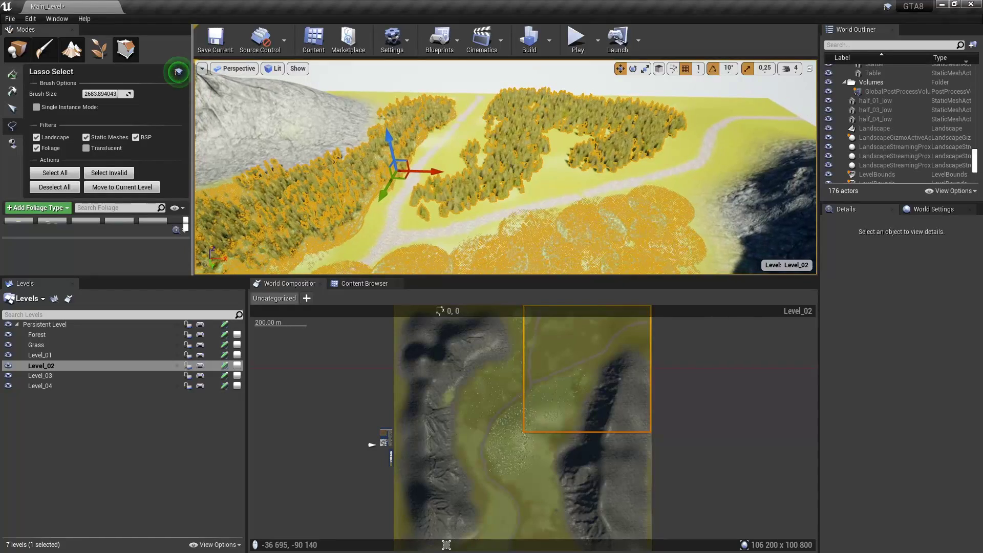
pyautogui.moveTo(556, 192); pyautogui.dragTo(733, 210, button='right')
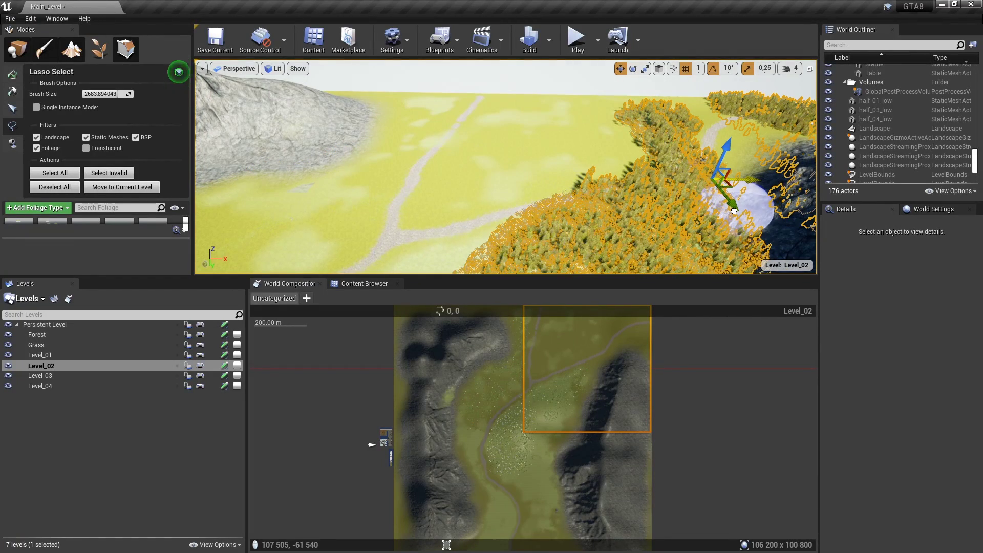
pyautogui.moveTo(732, 215); pyautogui.dragTo(732, 215, button='right')
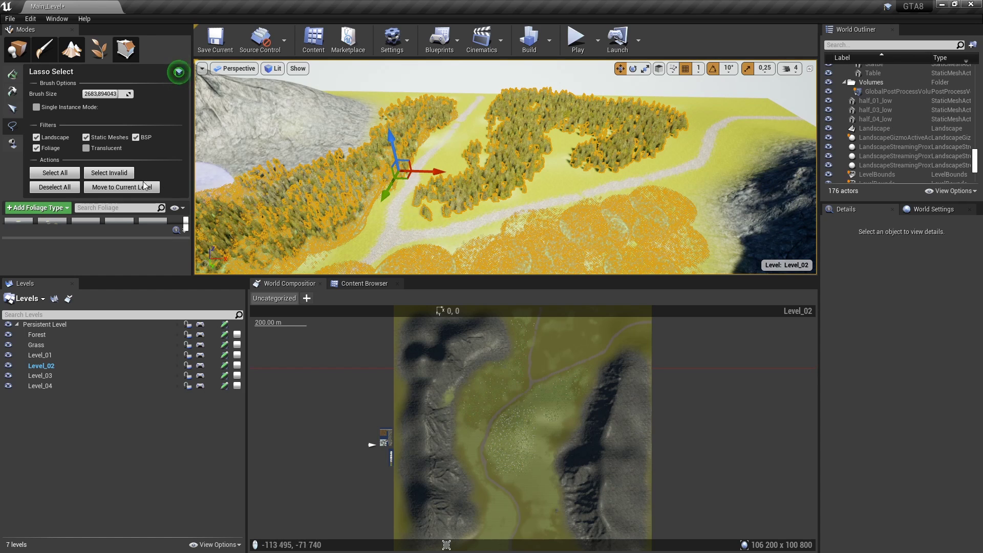
pyautogui.click(69, 190)
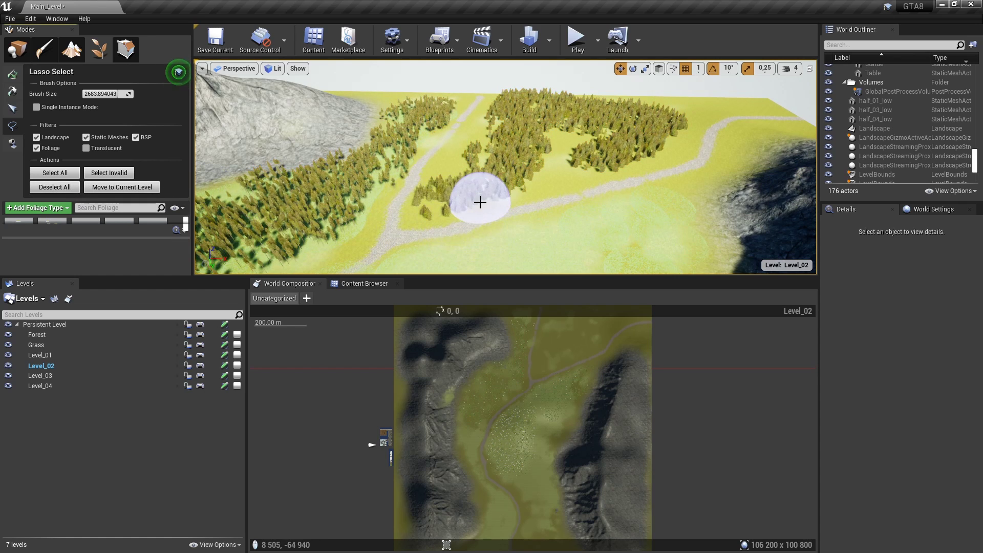
# Step: Inspect the instanced foliage actor in Place mode and full-screen view, then resume foliage editing
pyautogui.hotkey('shift', '1')
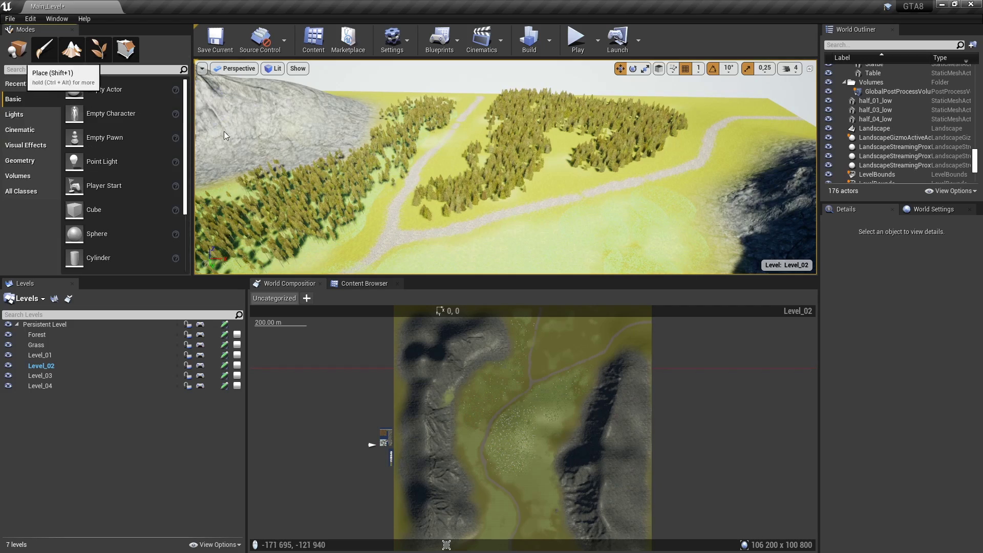
pyautogui.click(480, 189)
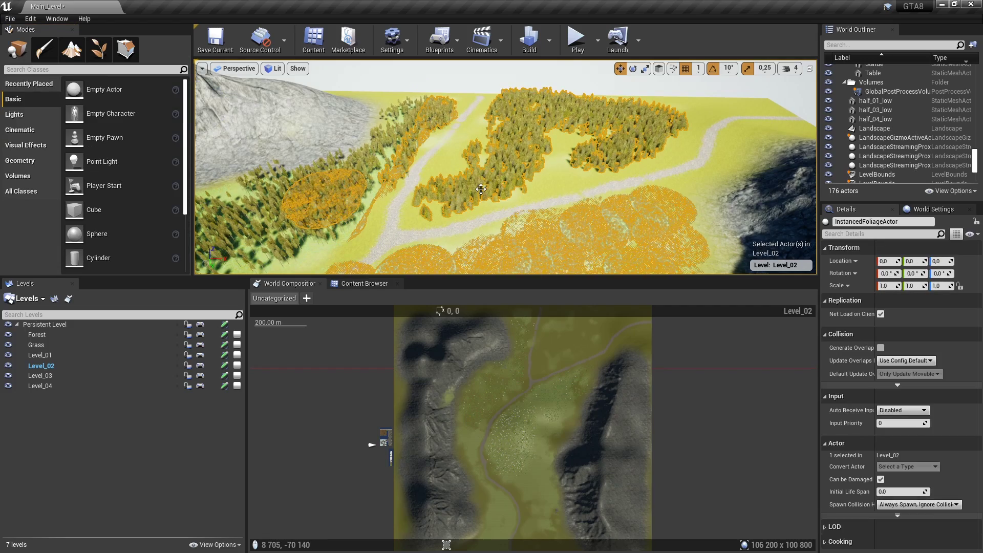
pyautogui.moveTo(481, 188)
pyautogui.mouseDown(button='right')
pyautogui.moveTo(517, 195)
pyautogui.moveTo(414, 170)
pyautogui.mouseUp(button='right')
pyautogui.press('F11')
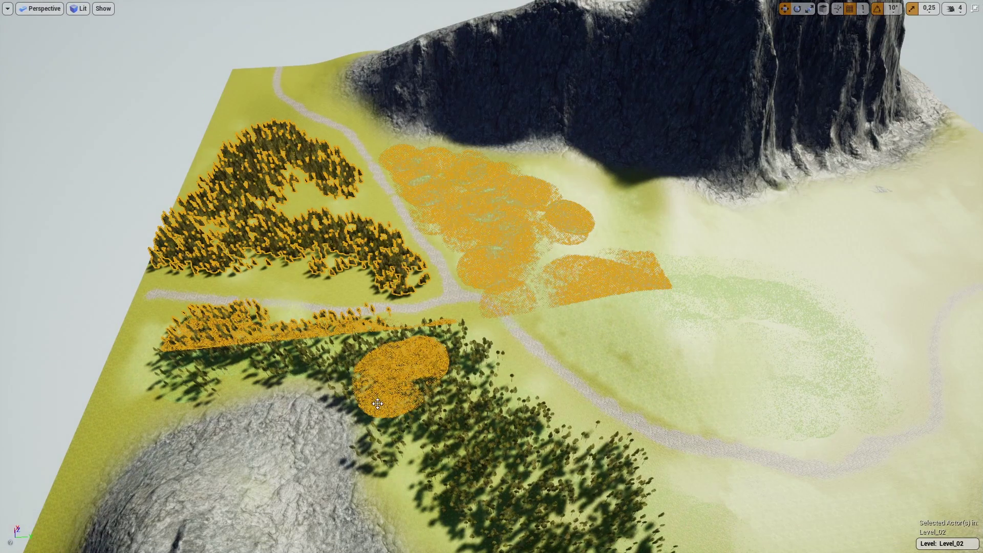
pyautogui.press('F11')
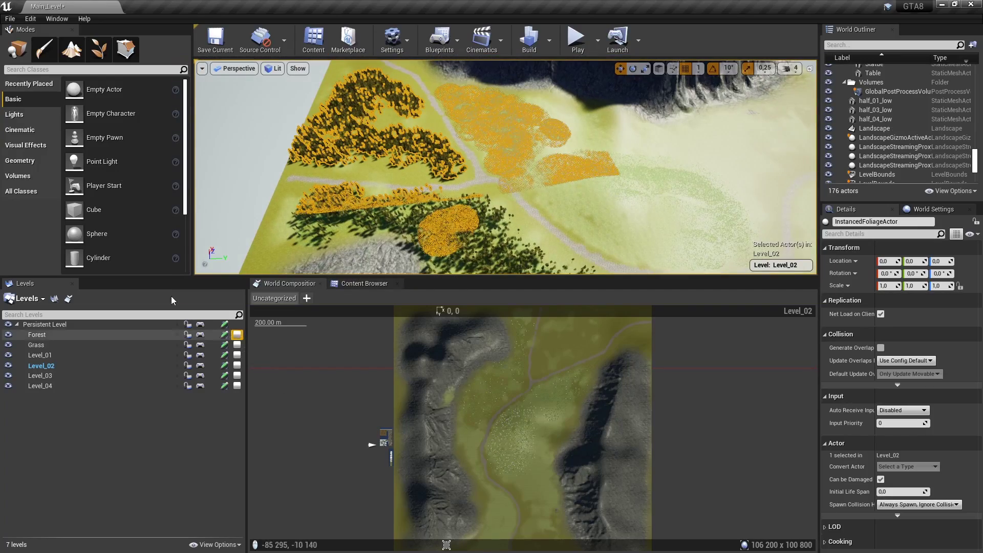
pyautogui.click(99, 57)
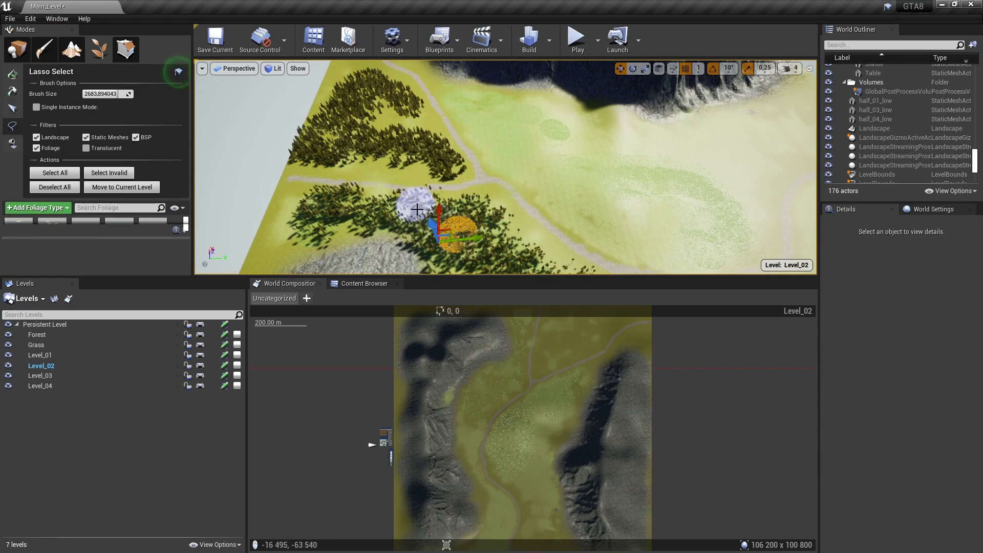
pyautogui.scroll(10, 417, 209)
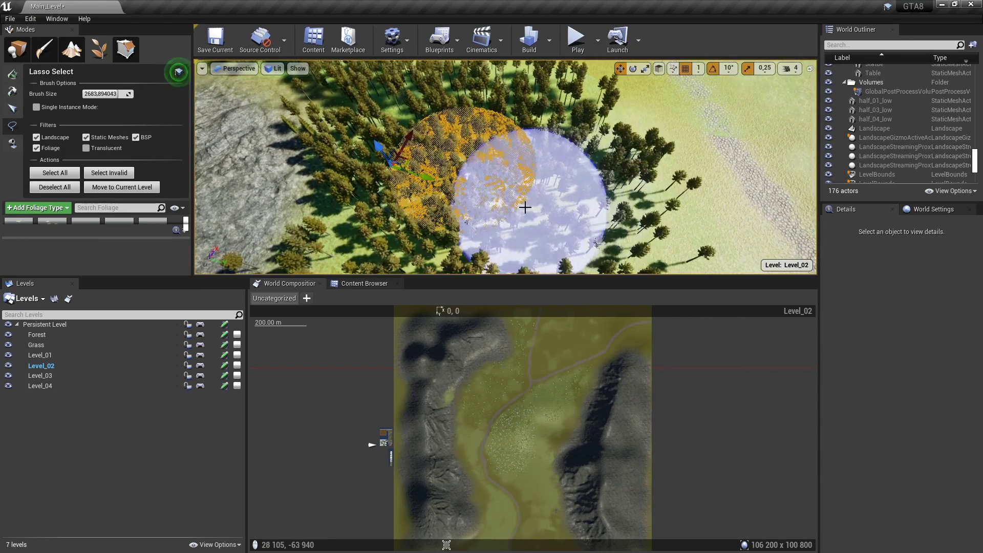
# Step: Move the selected foliage to Level_01, hiding and showing Level_01 to verify
pyautogui.rightClick(97, 356)
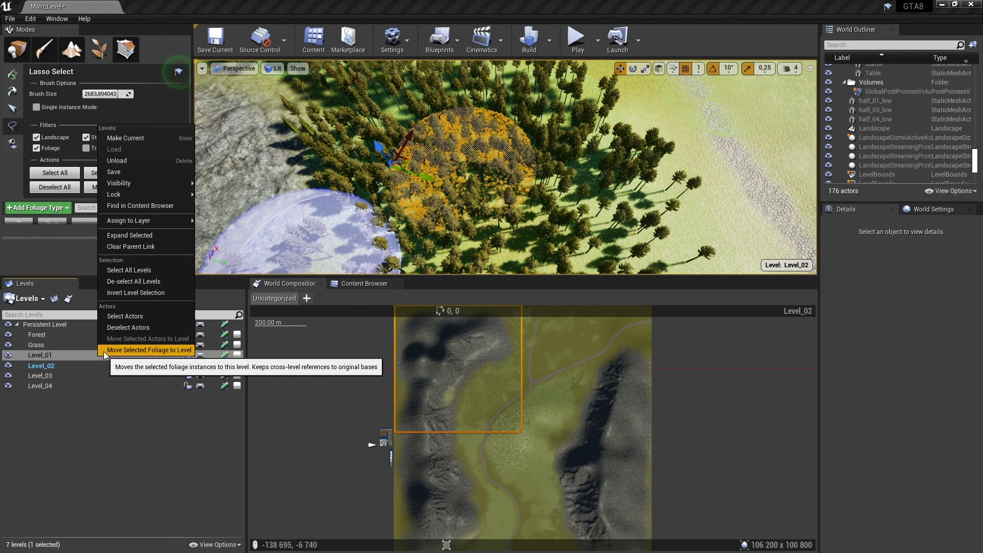
pyautogui.click(104, 351)
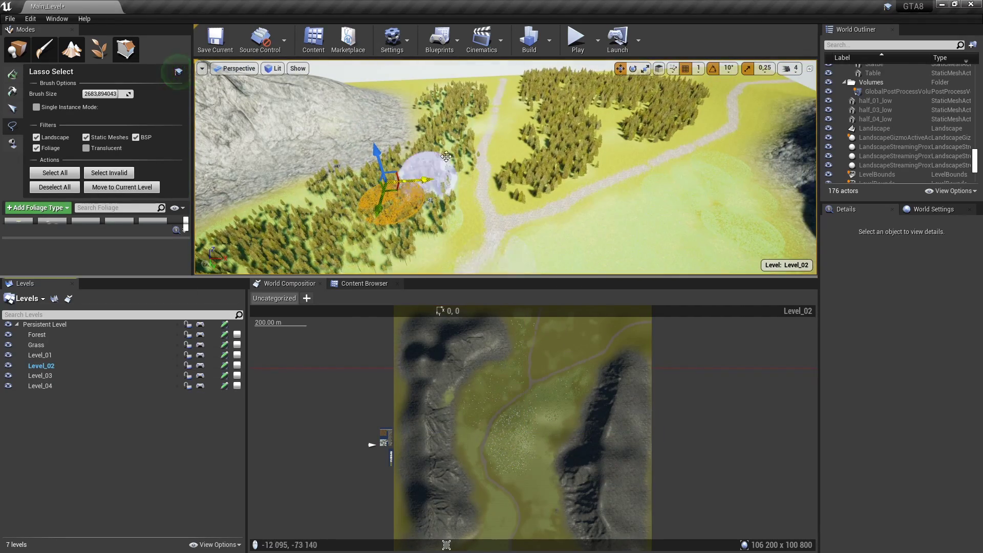
pyautogui.click(9, 355)
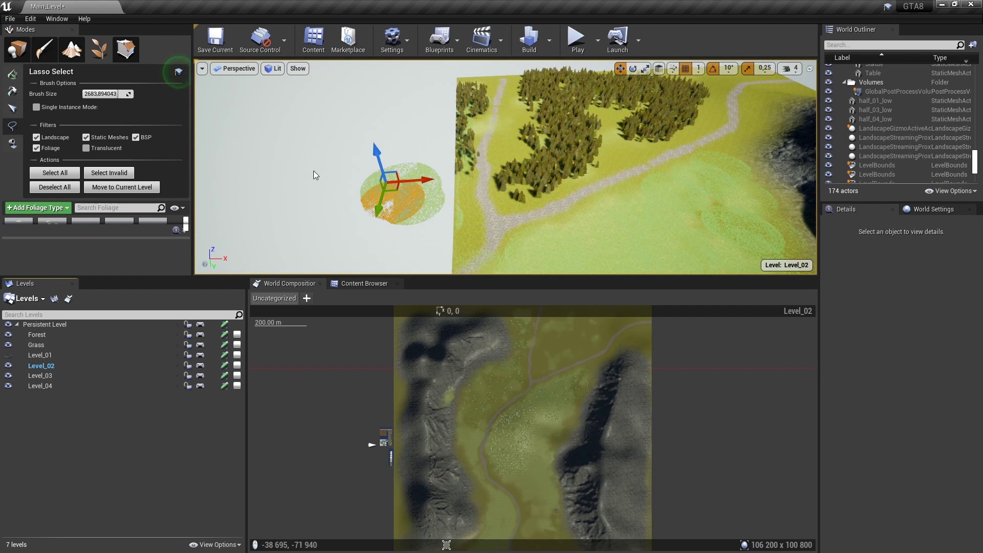
pyautogui.click(8, 355)
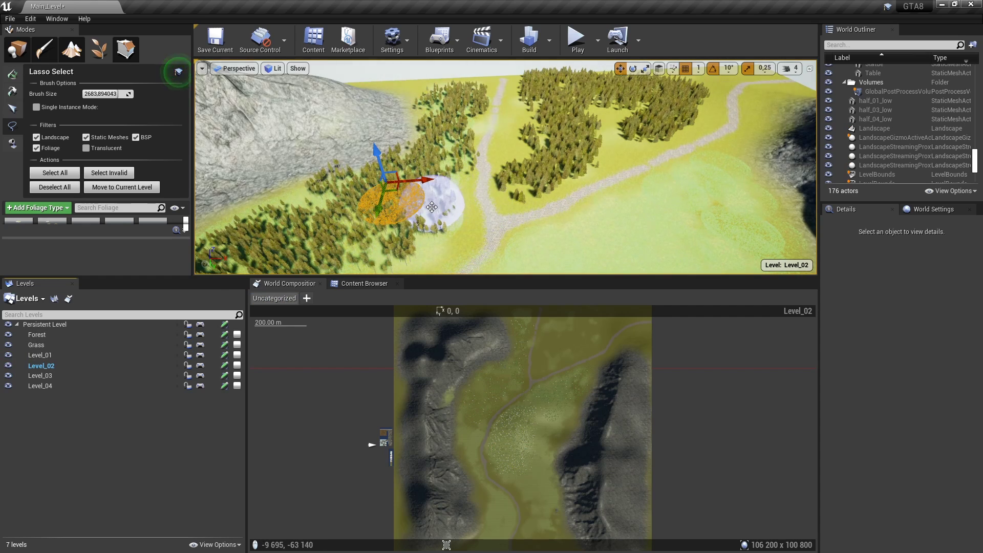
# Step: Deselect all foliage, hide Level_01 again to inspect the floating patch, and return to foliage painting
pyautogui.click(74, 188)
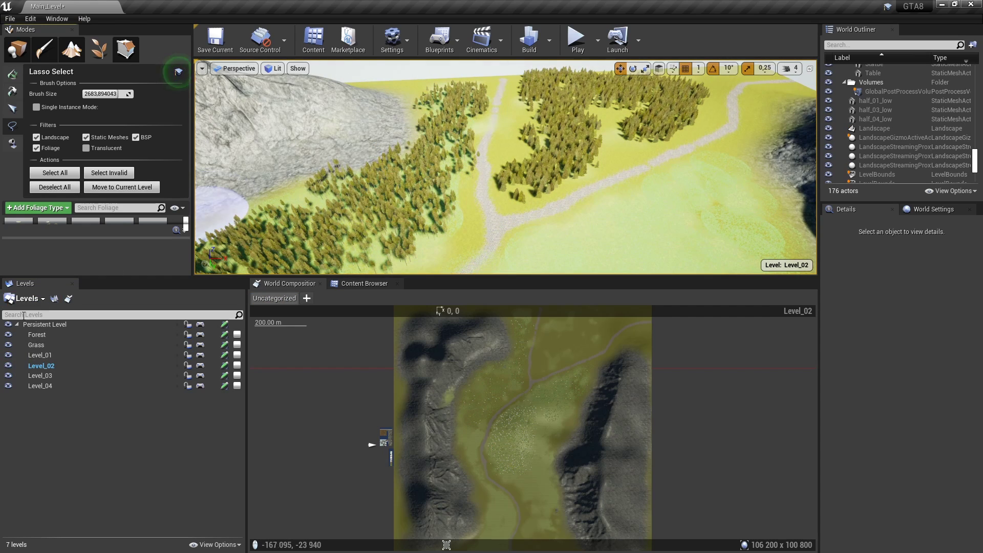
pyautogui.click(8, 355)
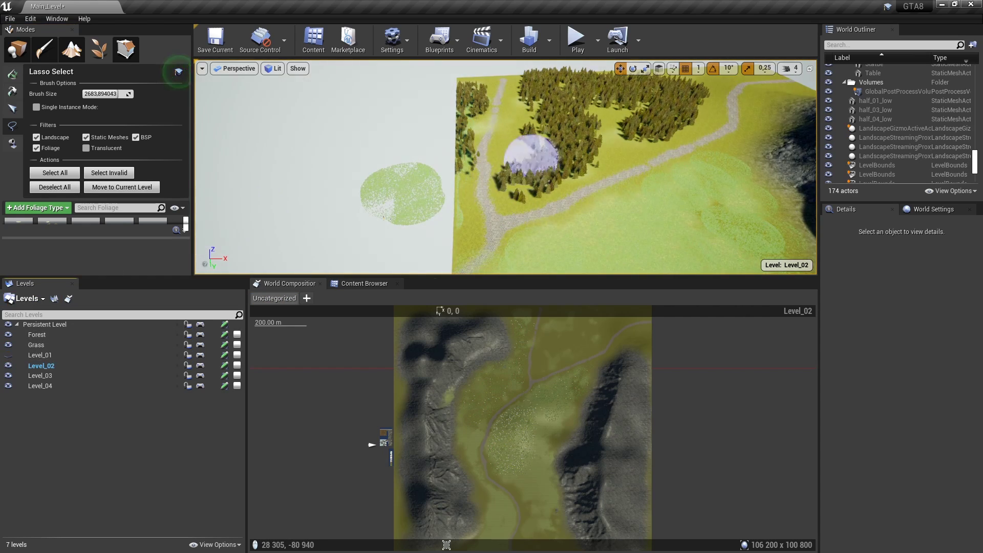
pyautogui.moveTo(531, 157); pyautogui.dragTo(531, 254, button='right')
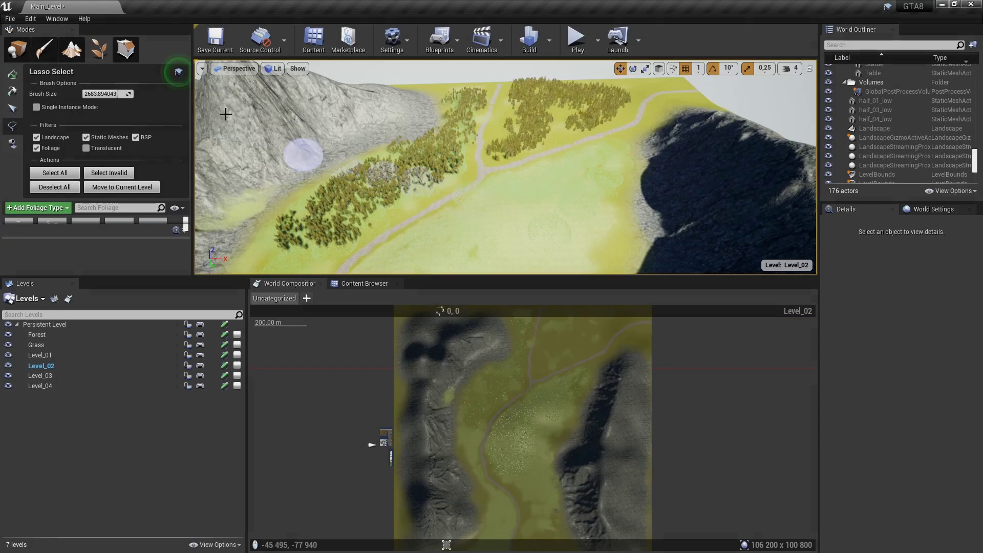
pyautogui.click(12, 75)
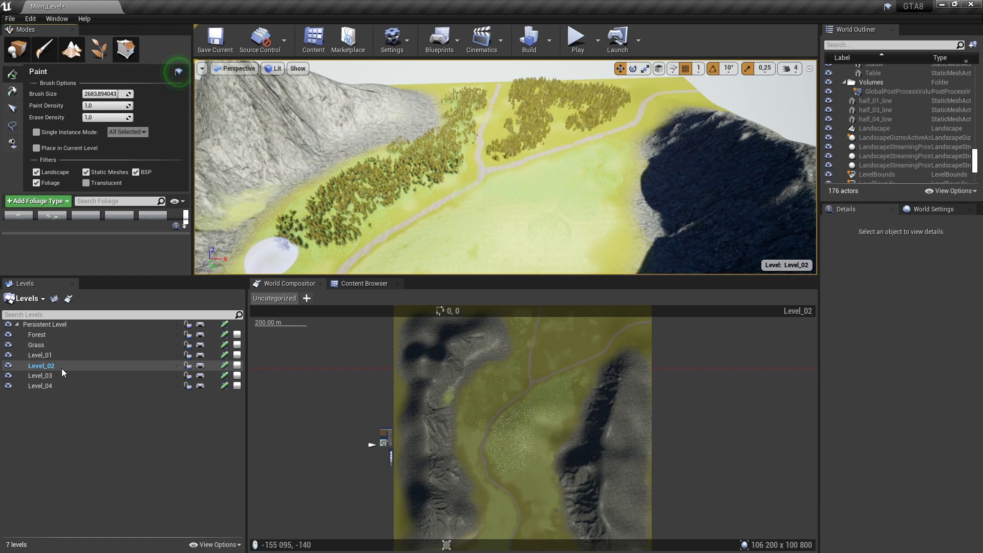
# Step: Look across the grassland and resize panels to enlarge the viewport and levels list
pyautogui.moveTo(544, 147)
pyautogui.mouseDown(button='right')
pyautogui.moveTo(487, 153)
pyautogui.moveTo(564, 158)
pyautogui.mouseUp(button='right')
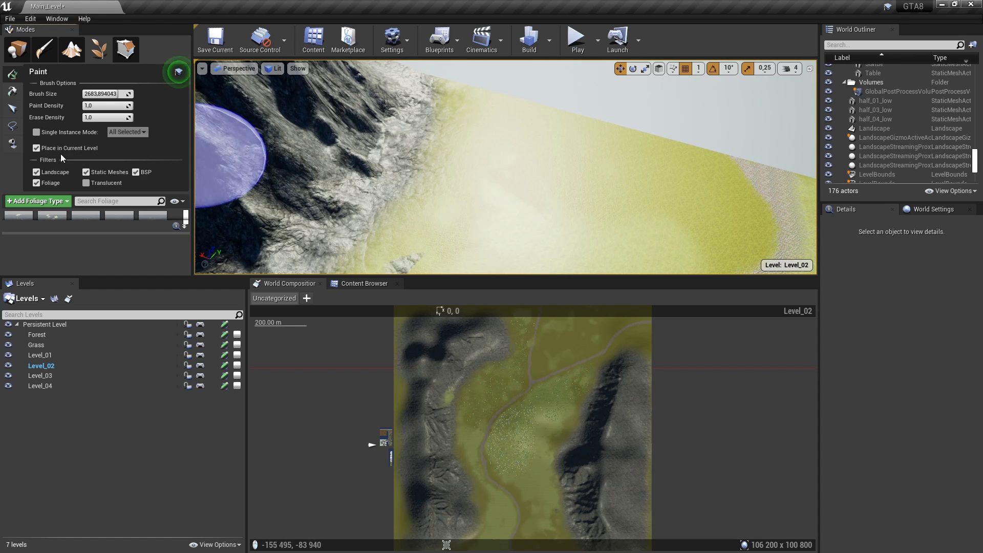
pyautogui.moveTo(471, 204); pyautogui.dragTo(497, 200, button='right')
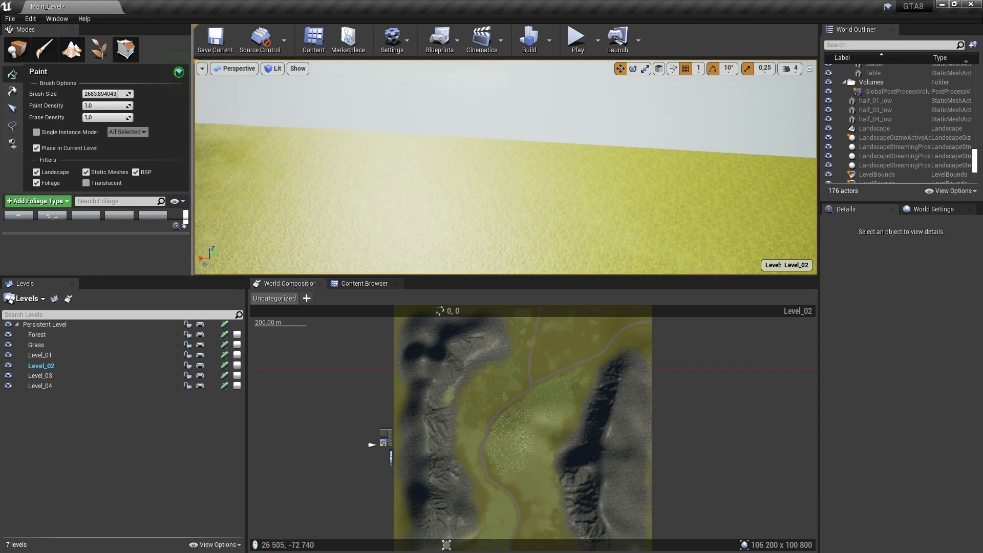
pyautogui.moveTo(602, 202); pyautogui.dragTo(467, 160, button='right')
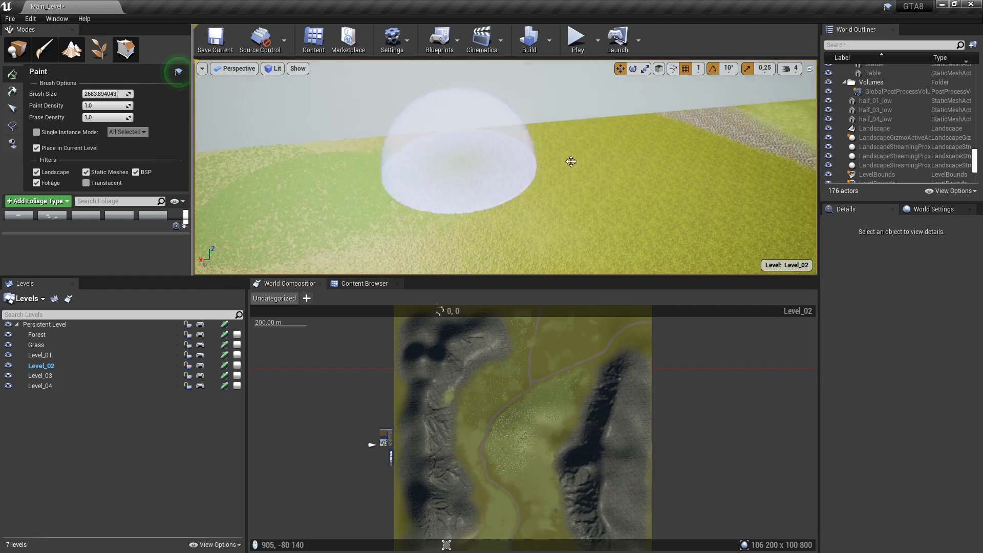
pyautogui.moveTo(155, 234); pyautogui.dragTo(154, 414)
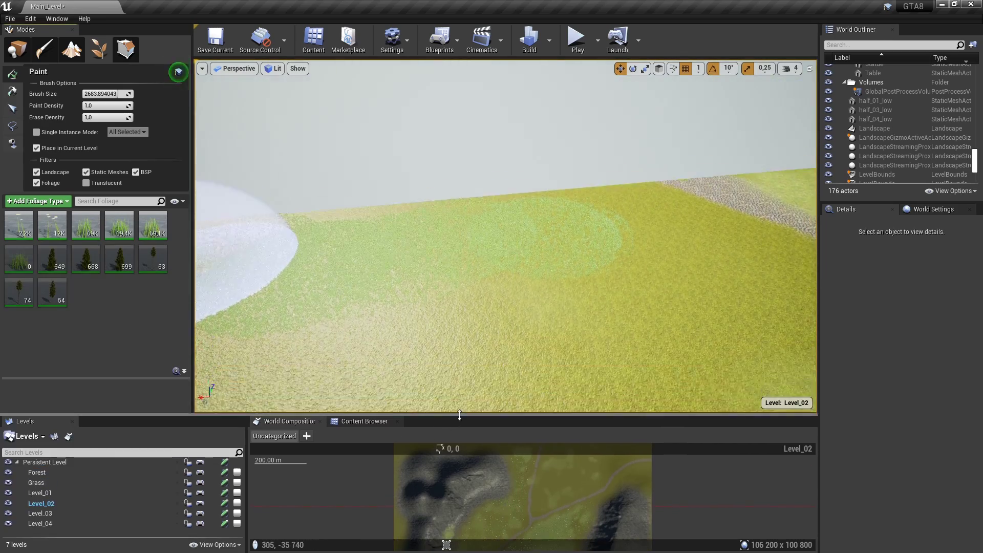
pyautogui.moveTo(461, 230)
pyautogui.mouseDown(button='right')
pyautogui.moveTo(491, 220)
pyautogui.moveTo(399, 285)
pyautogui.mouseUp(button='right')
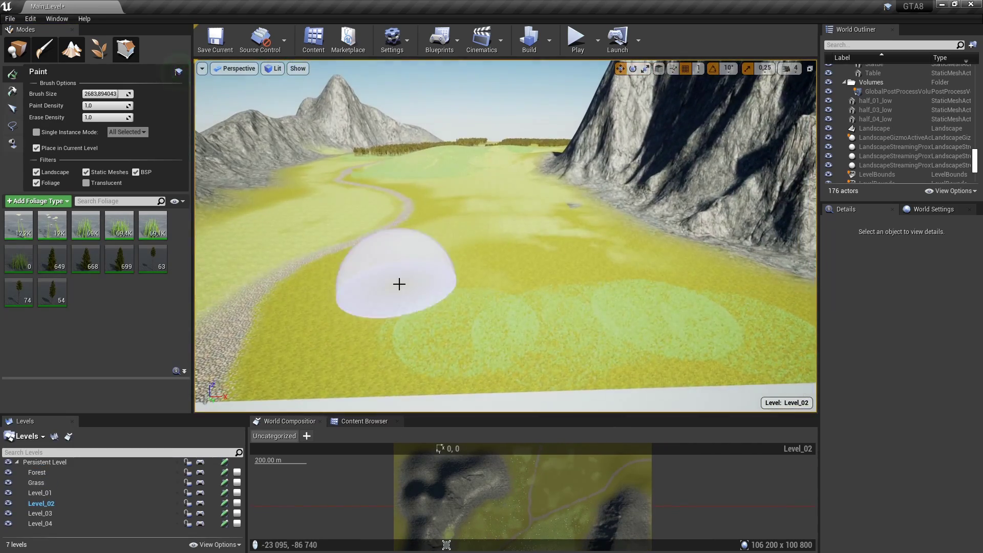
pyautogui.moveTo(454, 414); pyautogui.dragTo(454, 304)
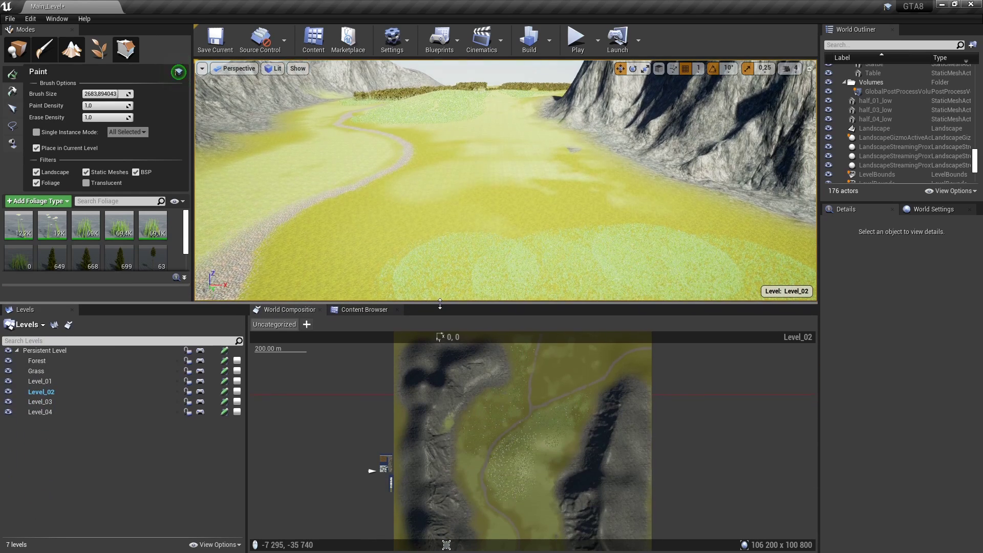
# Step: Toggle Level_02's visibility off, on, and off again to hide its grass and trees
pyautogui.click(9, 393)
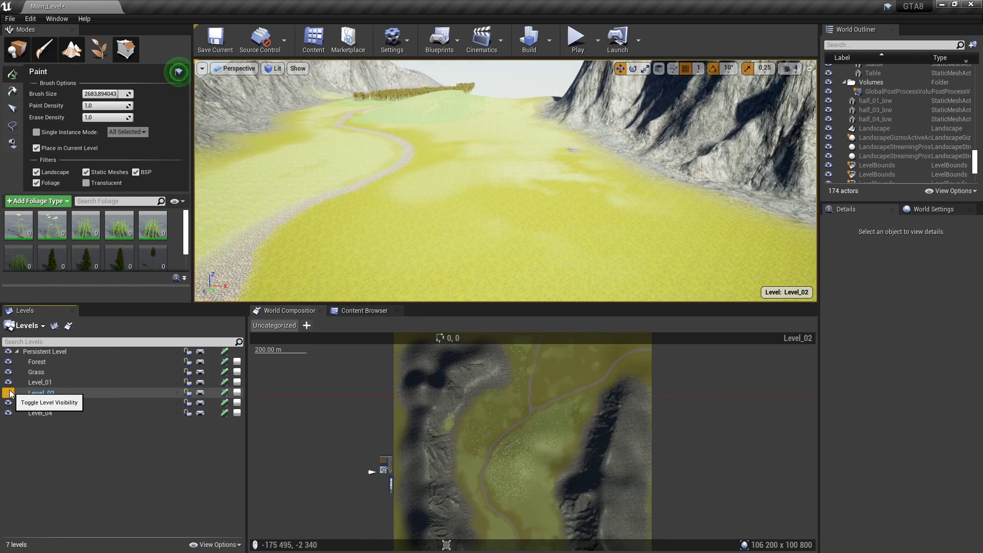
pyautogui.click(9, 392)
pyautogui.moveTo(285, 220); pyautogui.dragTo(287, 220, button='right')
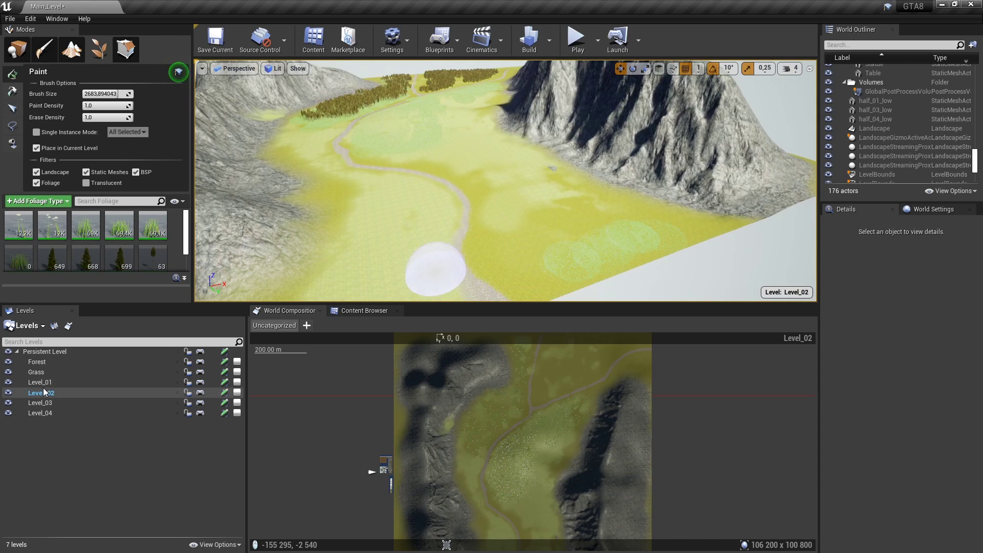
pyautogui.click(9, 392)
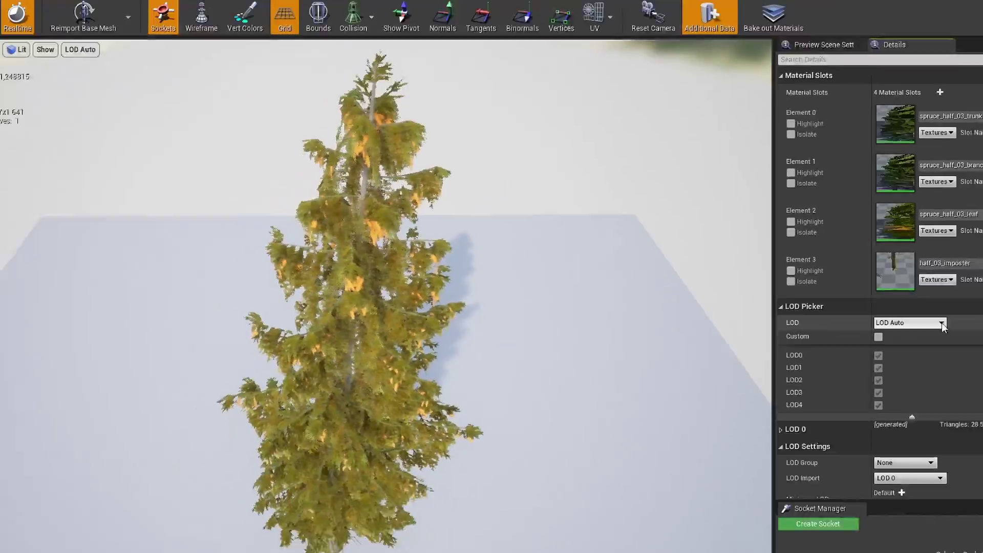
# Step: Preview spruce_half_03 at LOD 2, LOD 3, and LOD 4 in the LOD Picker
pyautogui.click(870, 316)
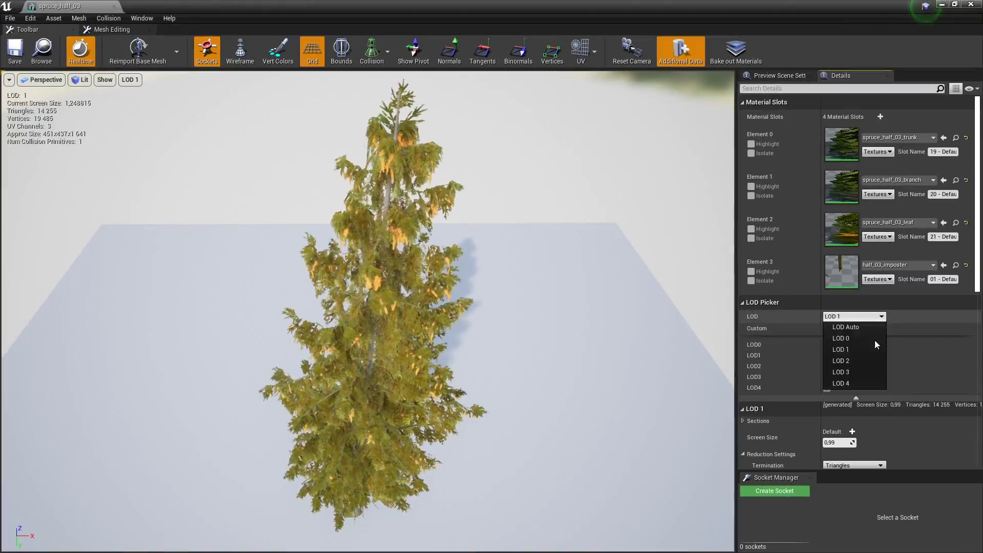
pyautogui.click(867, 360)
pyautogui.click(865, 316)
pyautogui.click(874, 371)
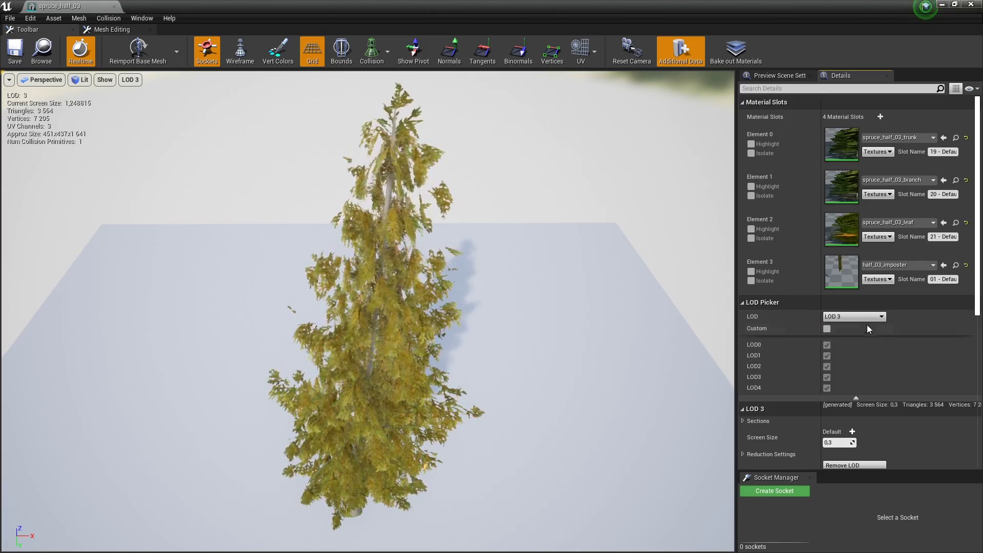
pyautogui.click(867, 316)
pyautogui.click(868, 383)
# Step: Orbit to see the whole tree from below, then set the preview back to LOD Auto
pyautogui.moveTo(369, 307); pyautogui.dragTo(369, 384)
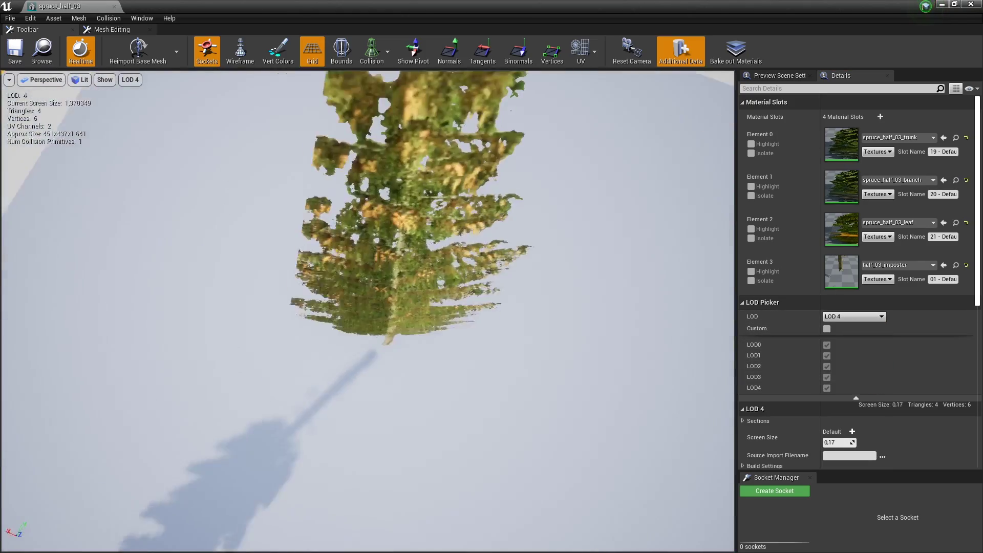
pyautogui.moveTo(368, 383)
pyautogui.mouseDown()
pyautogui.moveTo(369, 281)
pyautogui.moveTo(368, 384)
pyautogui.mouseUp()
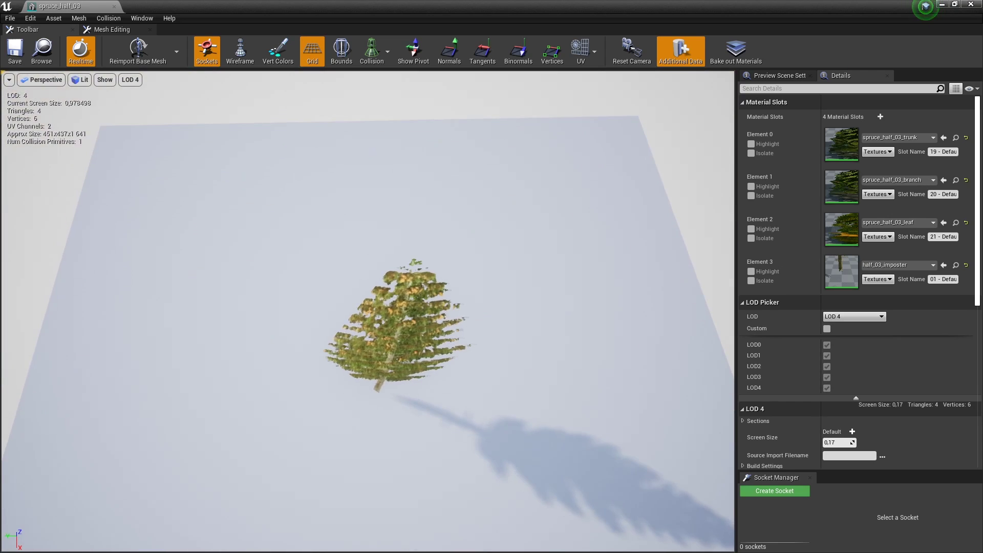
pyautogui.click(870, 318)
pyautogui.click(864, 330)
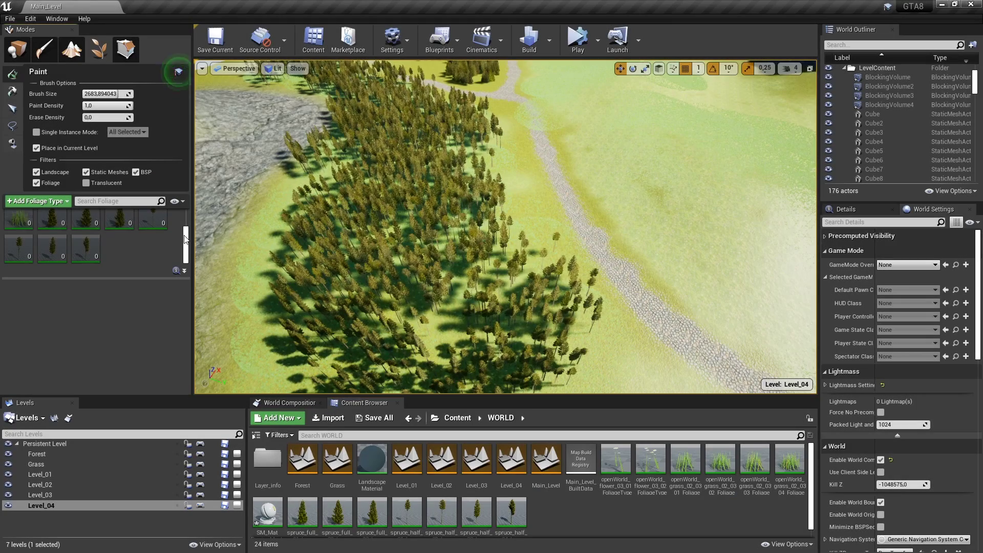
# Step: Select the four spruce foliage types and enable Density Scaling under Scalability
pyautogui.click(156, 224)
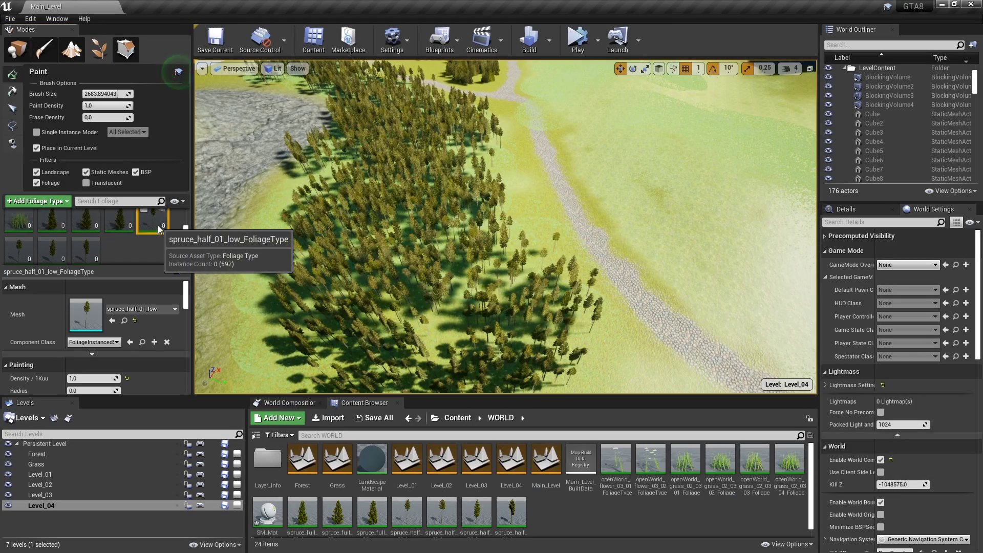
pyautogui.keyDown('shift'); pyautogui.click(97, 253); pyautogui.keyUp('shift')
pyautogui.moveTo(444, 284); pyautogui.dragTo(454, 447)
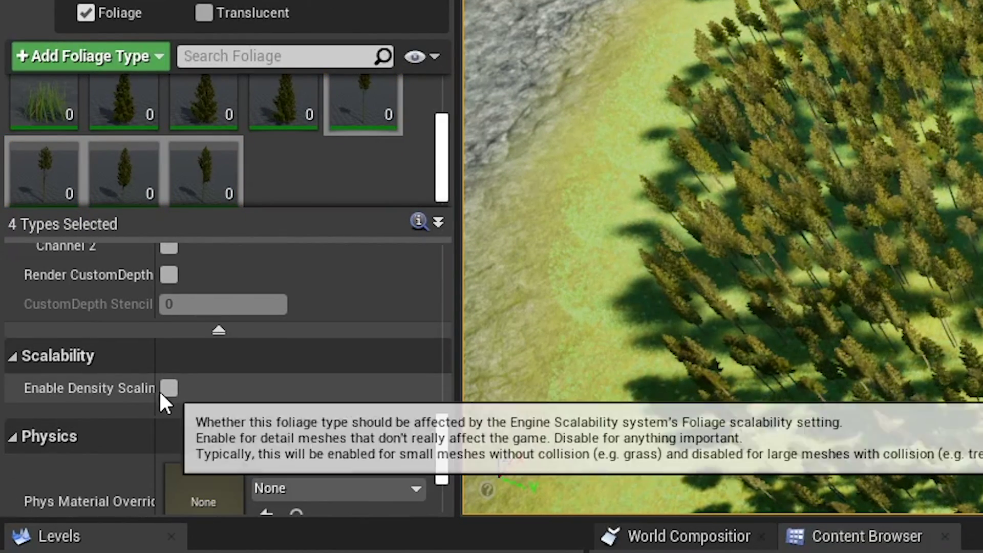
pyautogui.moveTo(155, 390); pyautogui.dragTo(175, 393)
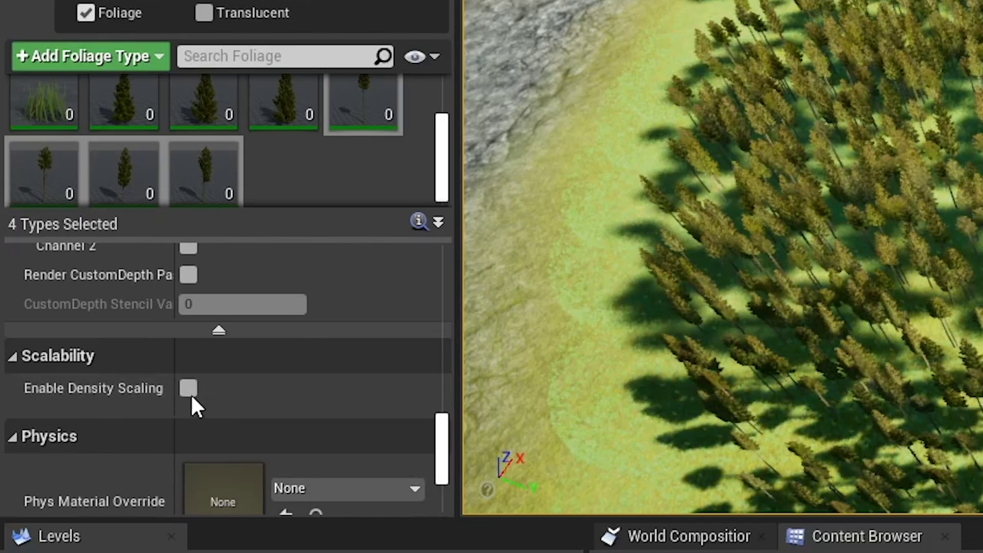
pyautogui.click(187, 389)
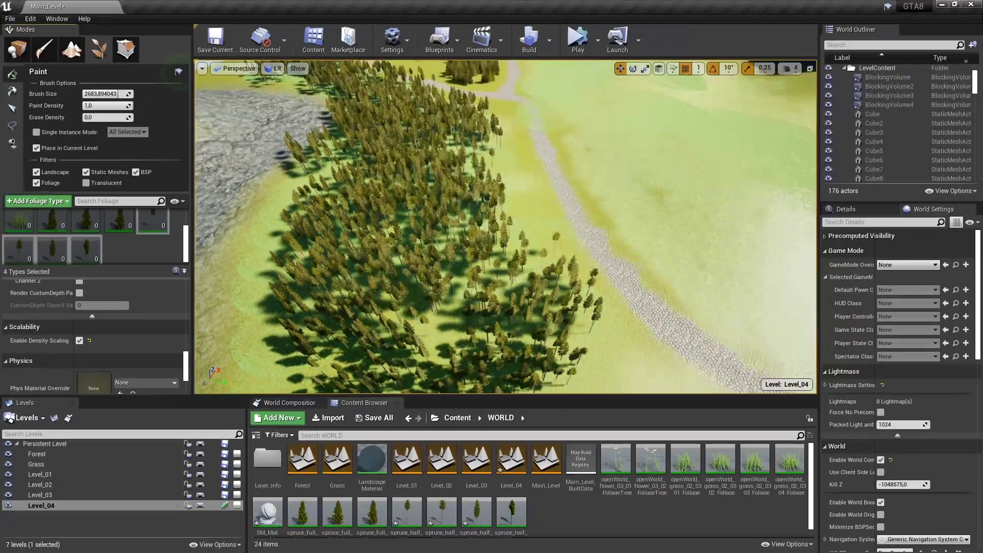
# Step: Fly the camera back over the forest and bring up the Play options
pyautogui.moveTo(564, 359); pyautogui.dragTo(564, 359, button='right')
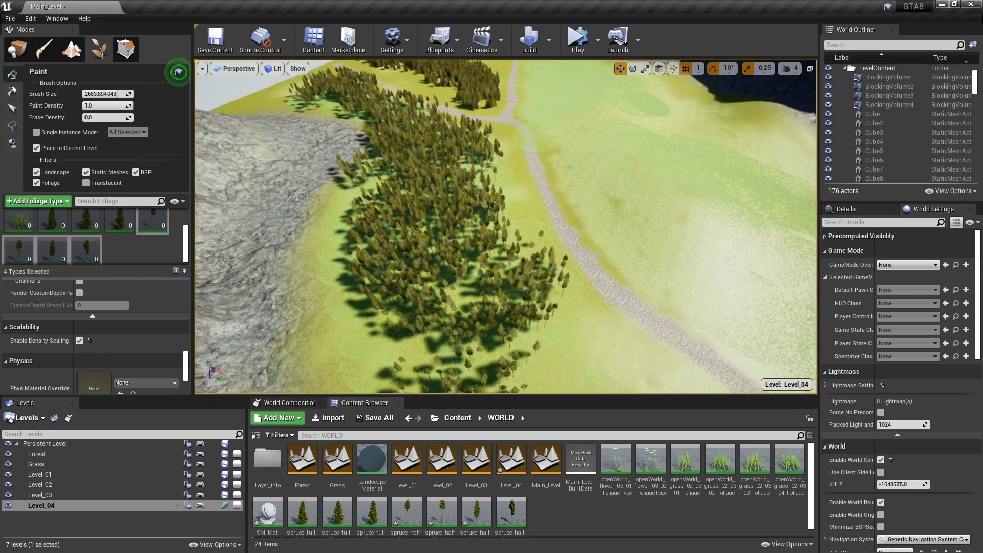
pyautogui.moveTo(545, 272); pyautogui.dragTo(545, 272, button='right')
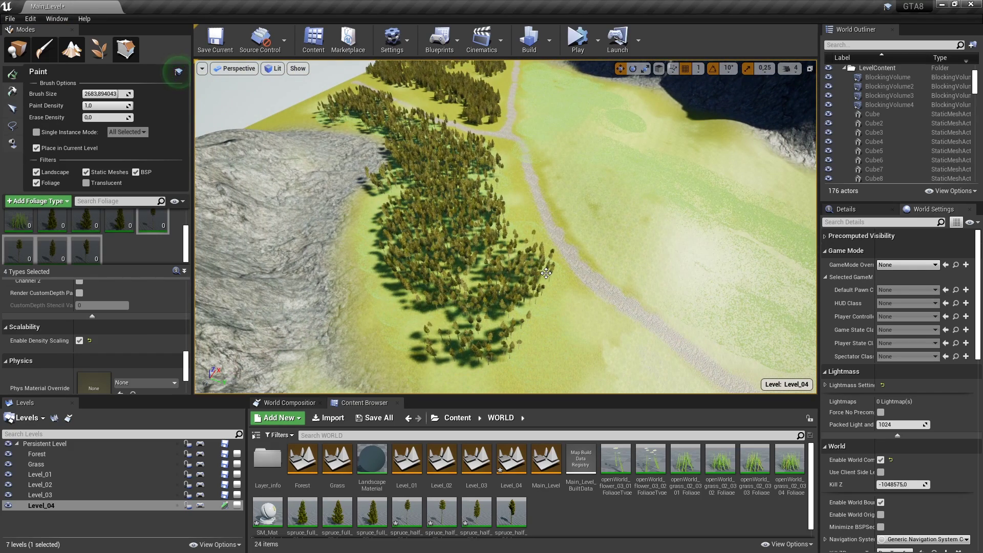
pyautogui.click(596, 48)
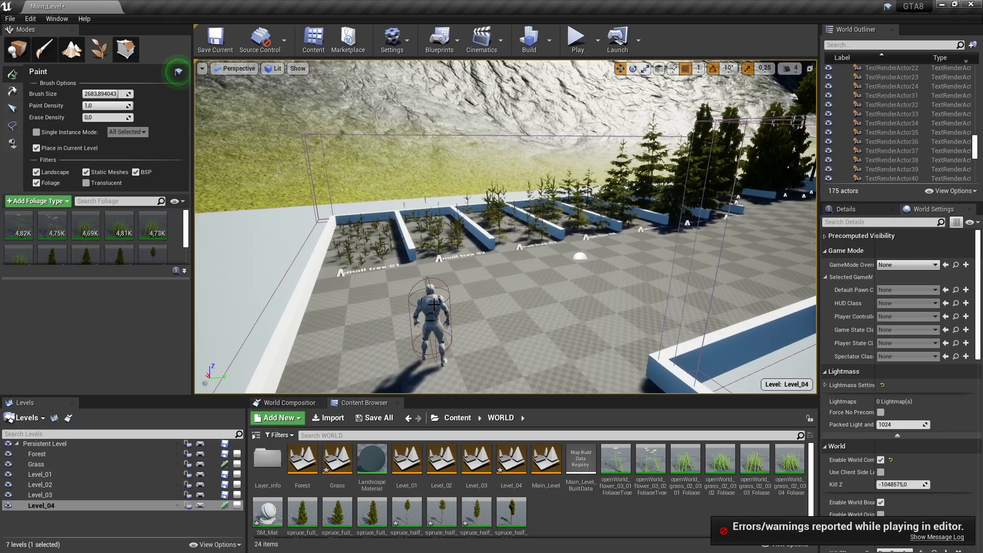
# Step: Start Play in the editor and run foliage.DensityScale 0.3 in the console
pyautogui.click(17, 51)
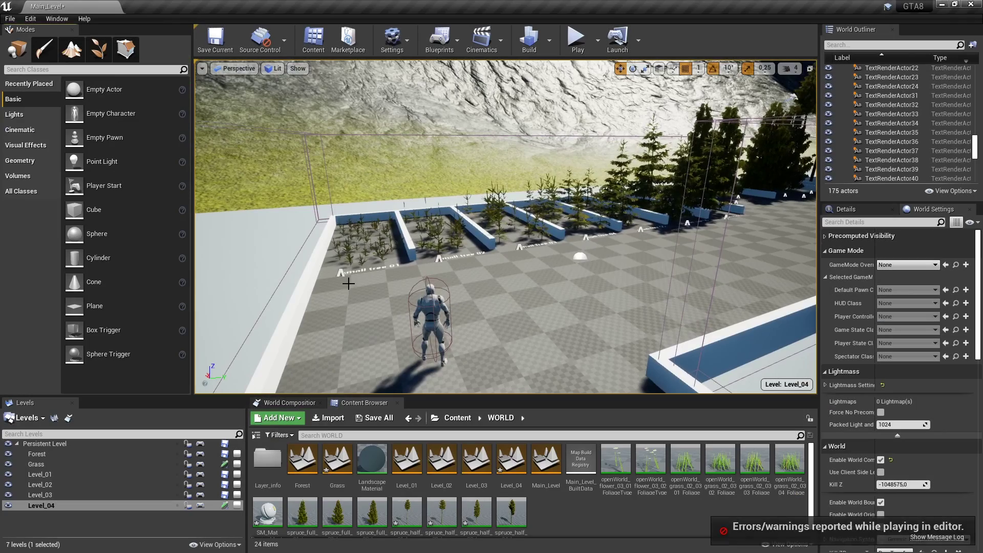
pyautogui.click(429, 307)
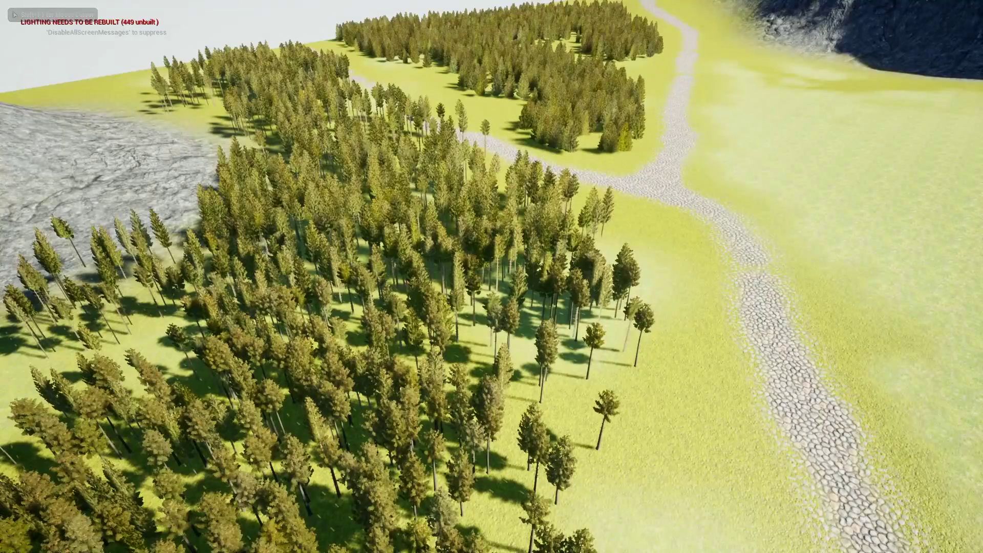
pyautogui.press('`')
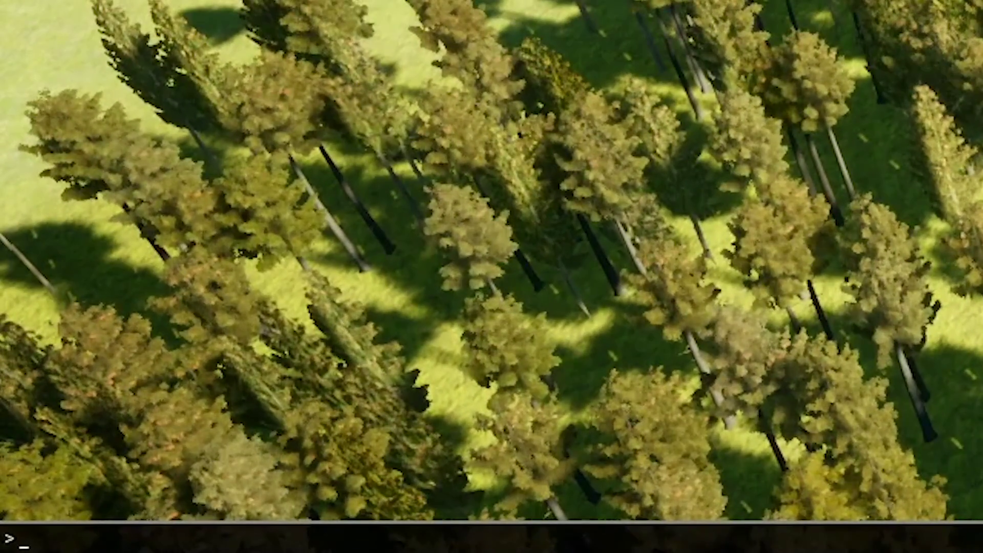
pyautogui.write('foliage.DensityScale ')
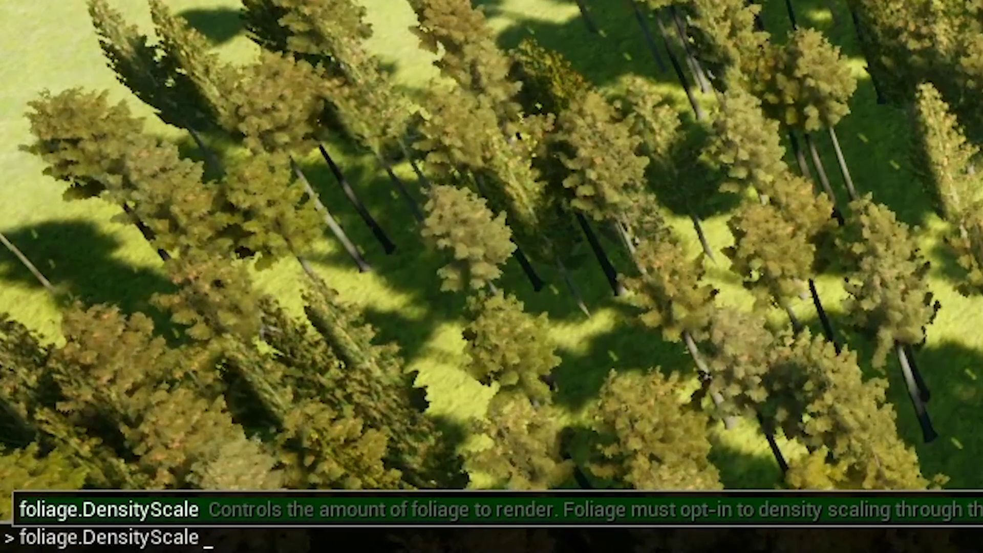
pyautogui.write('0')
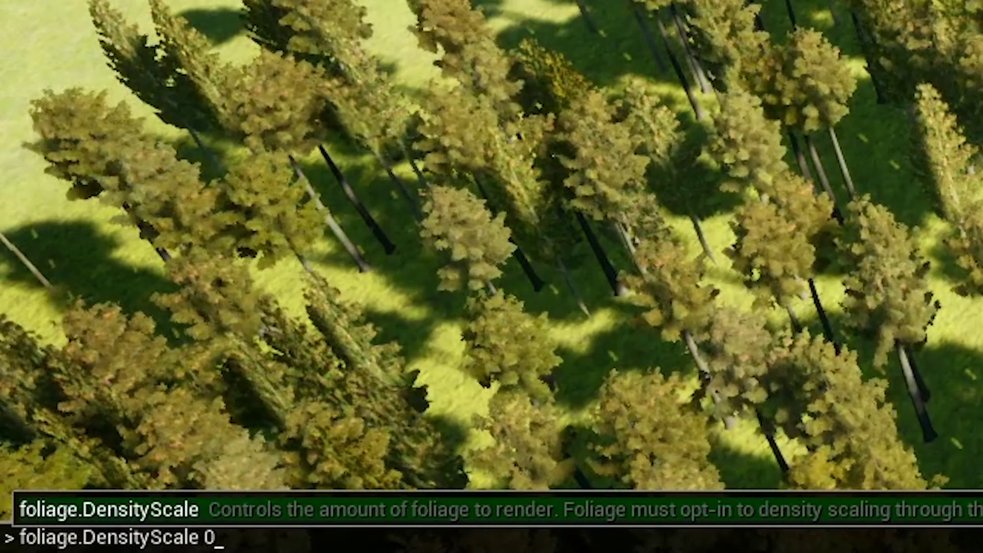
pyautogui.write('.3')
pyautogui.press('Return')
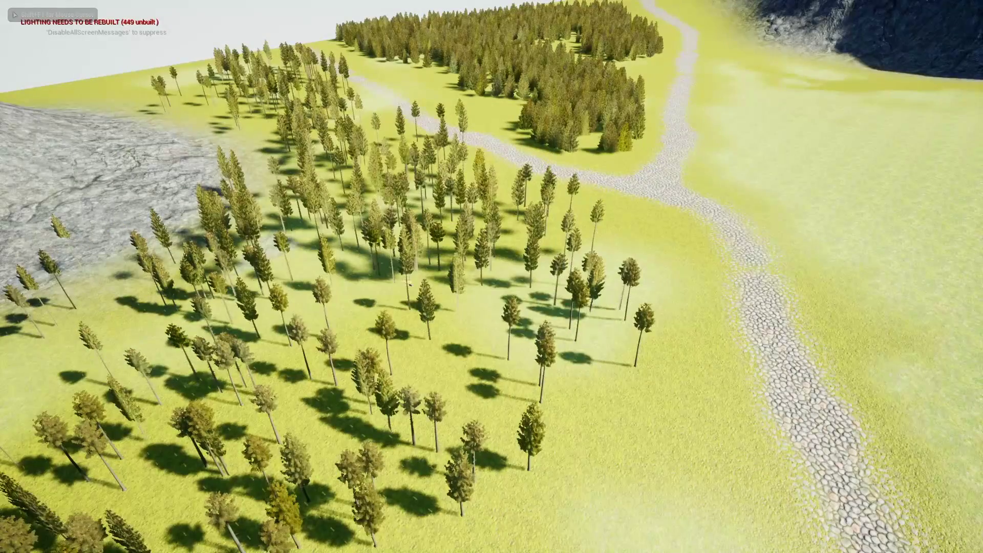
# Step: Rerun the density command with foliage.DensityScale 0.1
pyautogui.press('`')
pyautogui.press('Up')
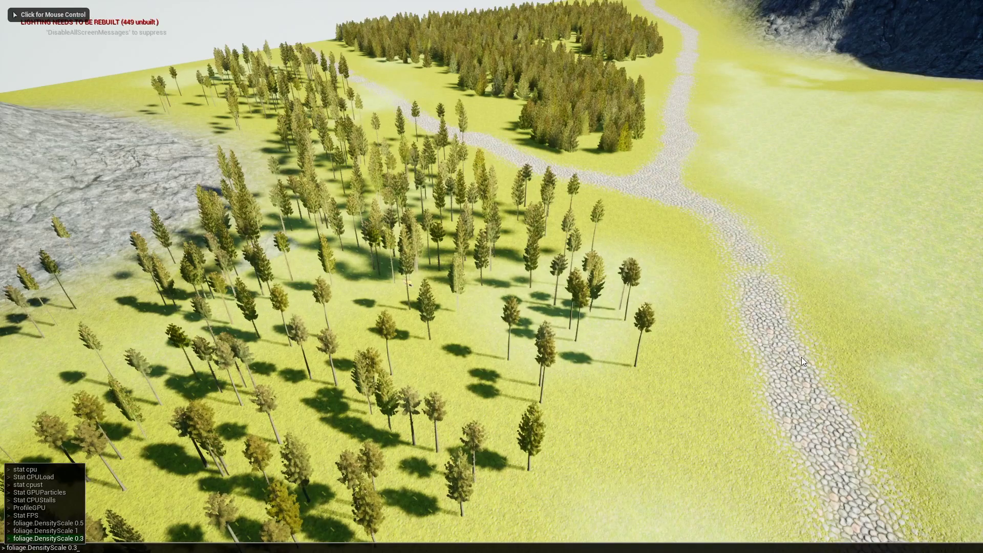
pyautogui.press('BackSpace')
pyautogui.write('1')
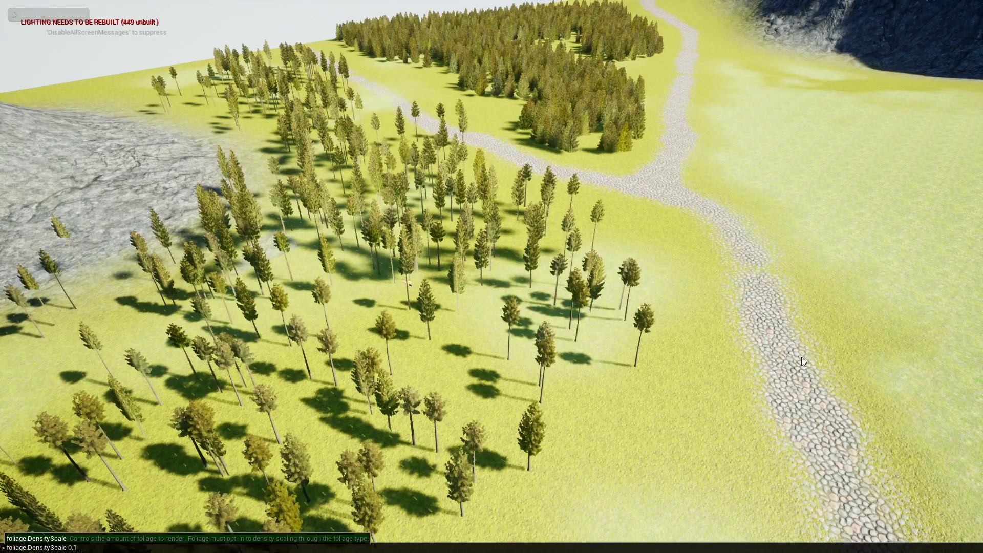
pyautogui.press('Return')
# Step: Restore full density with foliage.DensityScale 1, then thin the forest again with a lower value
pyautogui.press('`')
pyautogui.press('Up')
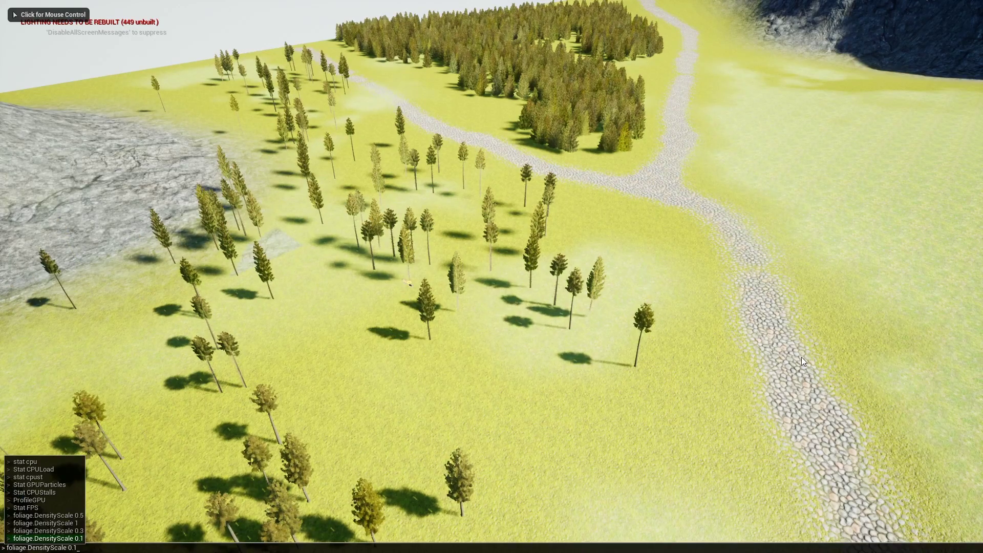
pyautogui.press('BackSpace')
pyautogui.press('BackSpace')
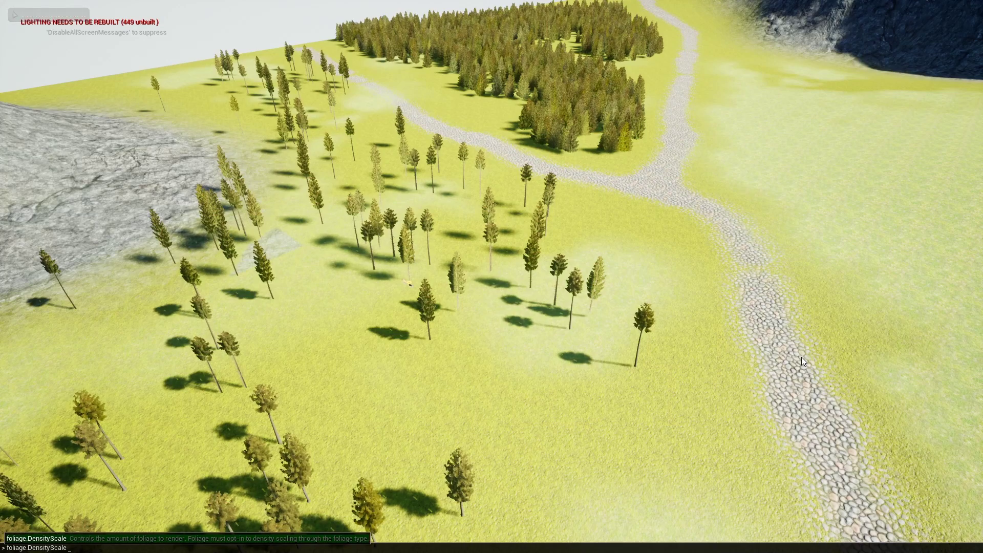
pyautogui.write('1')
pyautogui.press('Return')
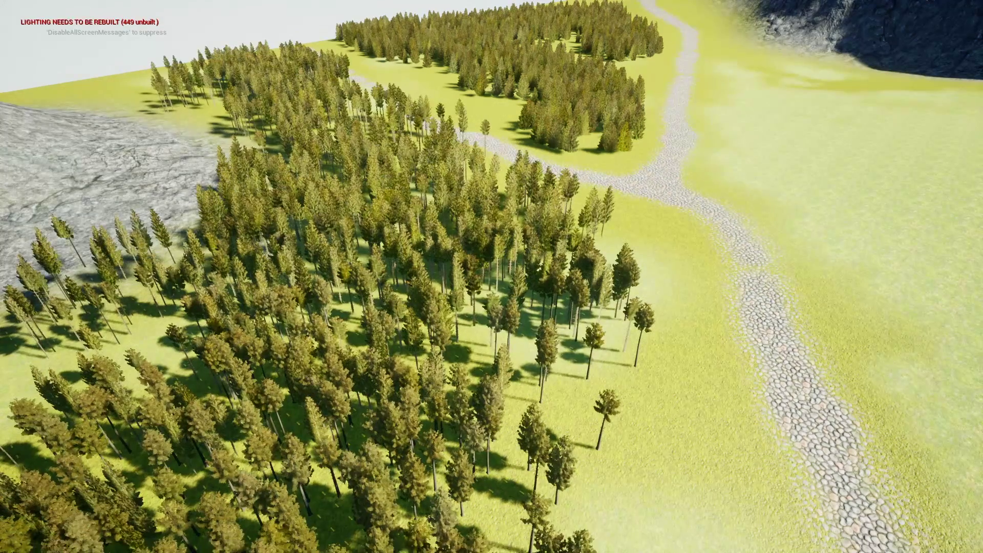
pyautogui.press('`')
pyautogui.press('Up')
pyautogui.press('BackSpace')
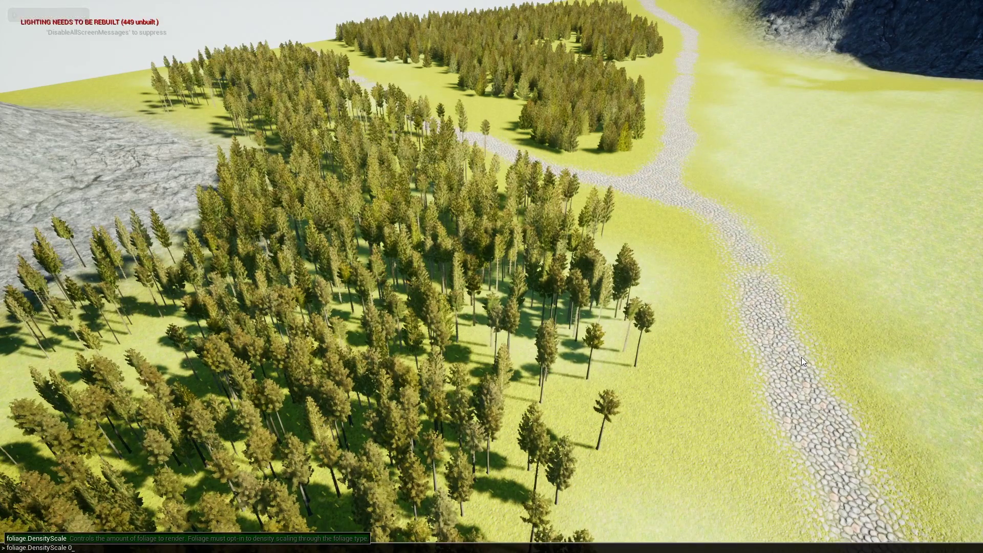
pyautogui.press('Return')
# Step: Exit fullscreen, stop play, close the Message Log, and run a brief simulation
pyautogui.press('F11')
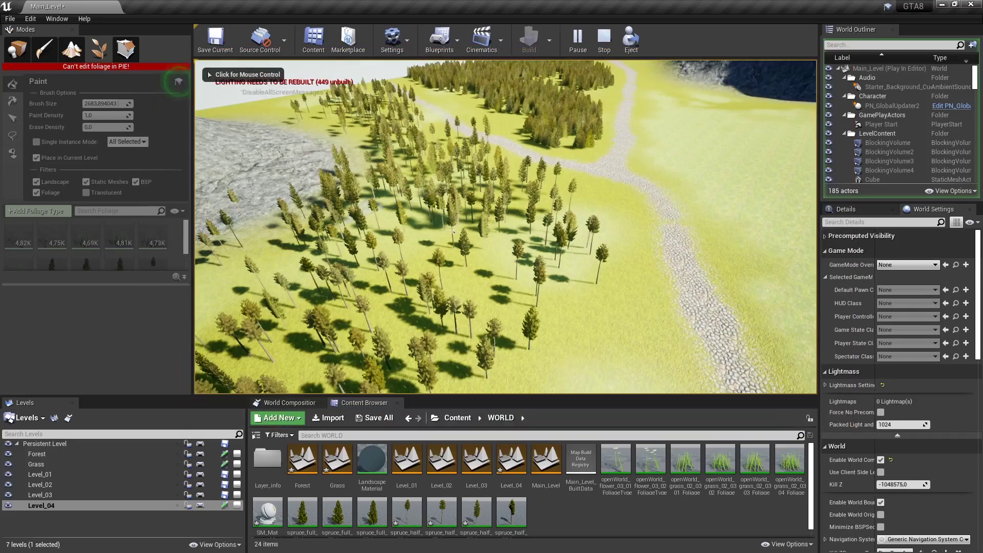
pyautogui.press('Escape')
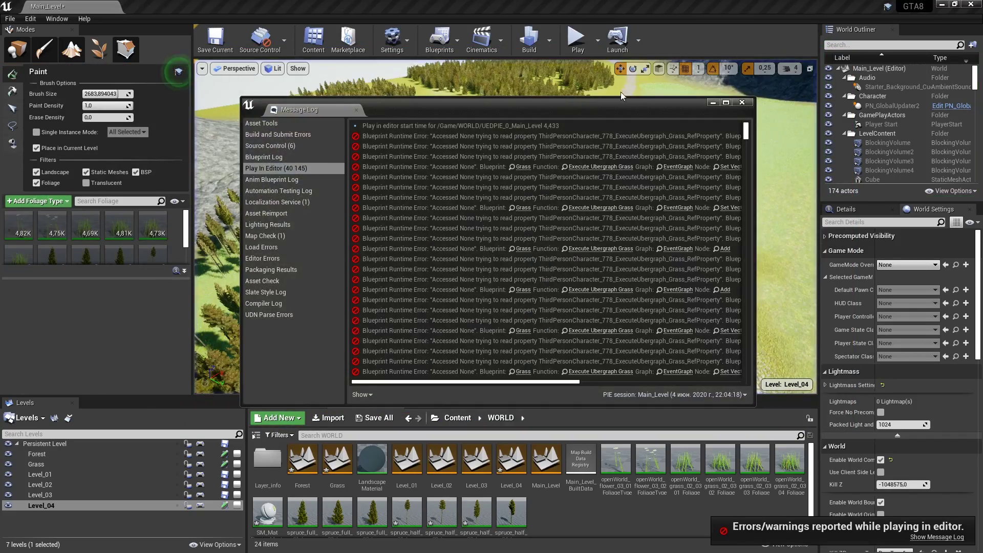
pyautogui.click(742, 102)
pyautogui.moveTo(612, 171); pyautogui.dragTo(612, 171, button='right')
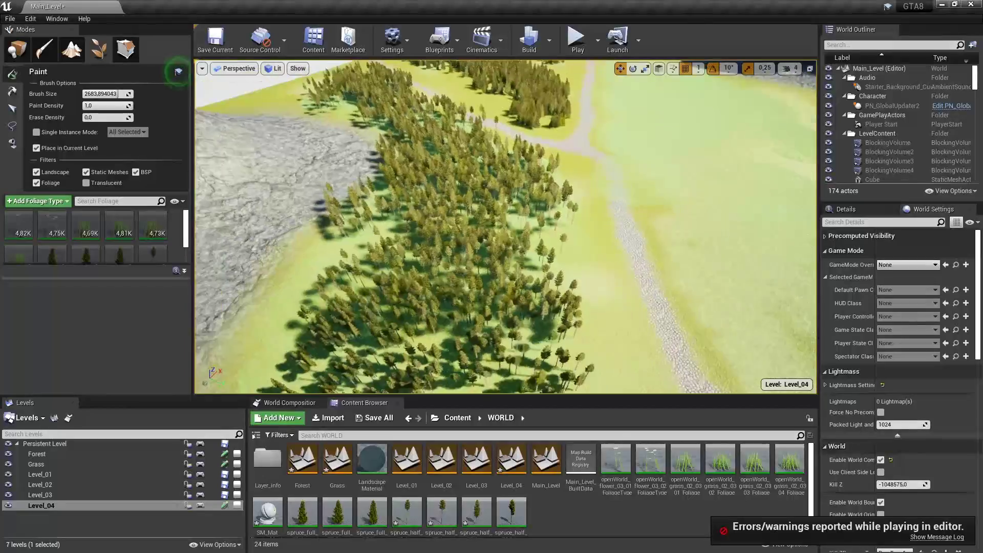
pyautogui.click(597, 40)
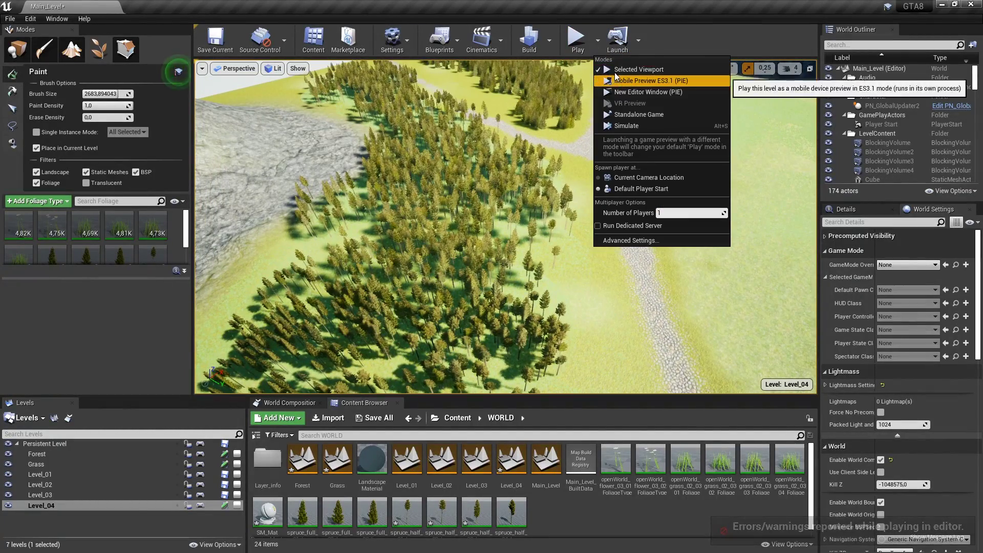
pyautogui.click(631, 128)
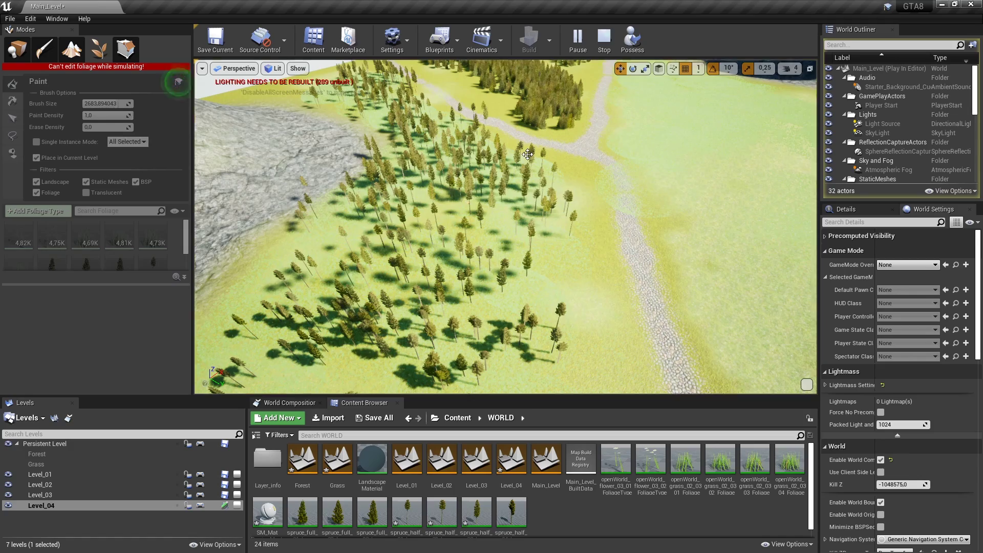
pyautogui.click(602, 43)
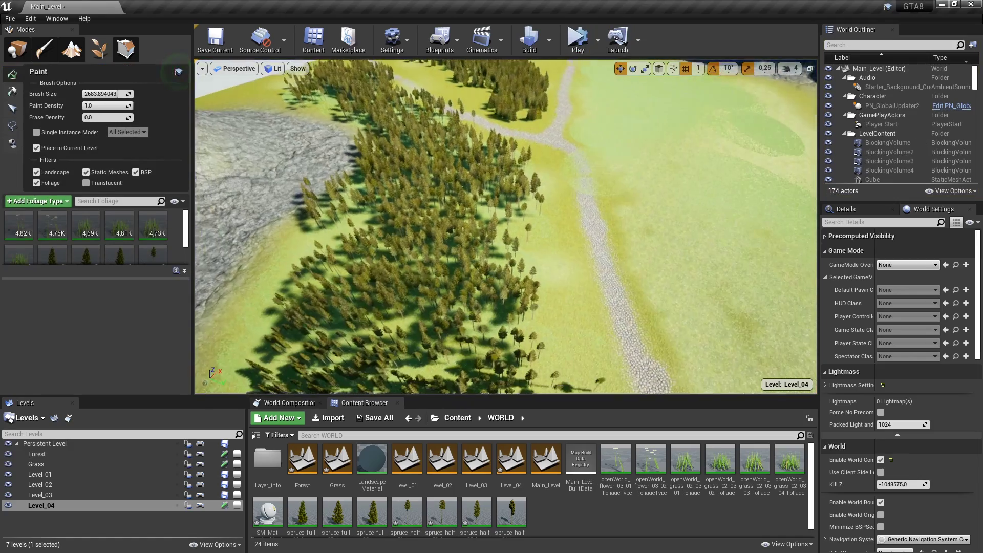
# Step: Uncheck Enable Density Scaling on the four spruce foliage types and simulate to check the forest
pyautogui.scroll(1, 486, 208)
pyautogui.scroll(1, 485, 208)
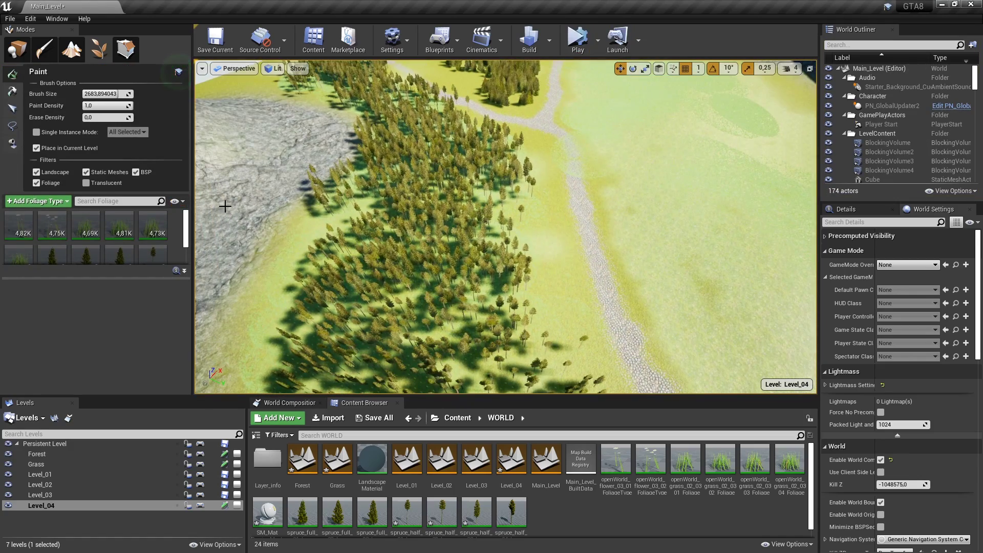
pyautogui.scroll(-2, 185, 236)
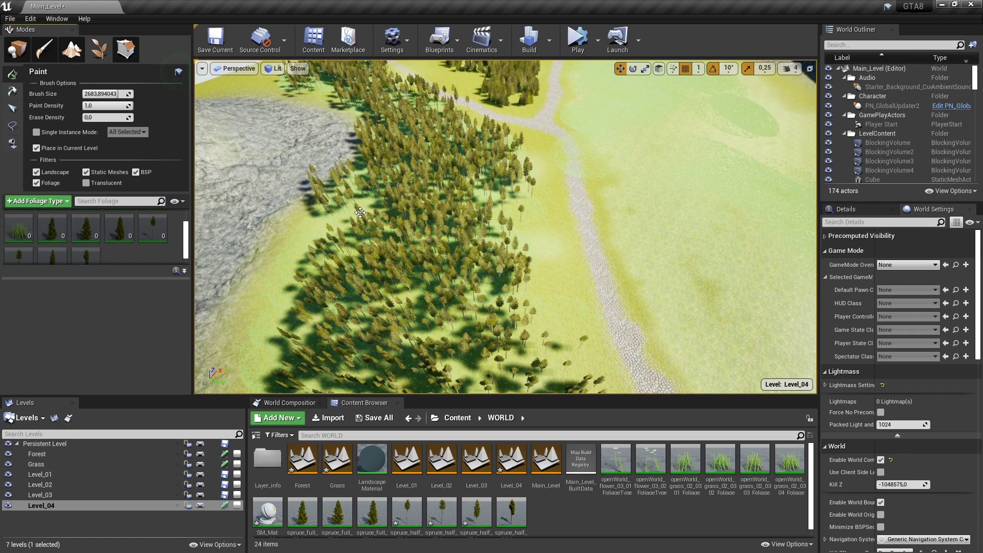
pyautogui.keyDown('shift'); pyautogui.click(86, 248); pyautogui.keyUp('shift')
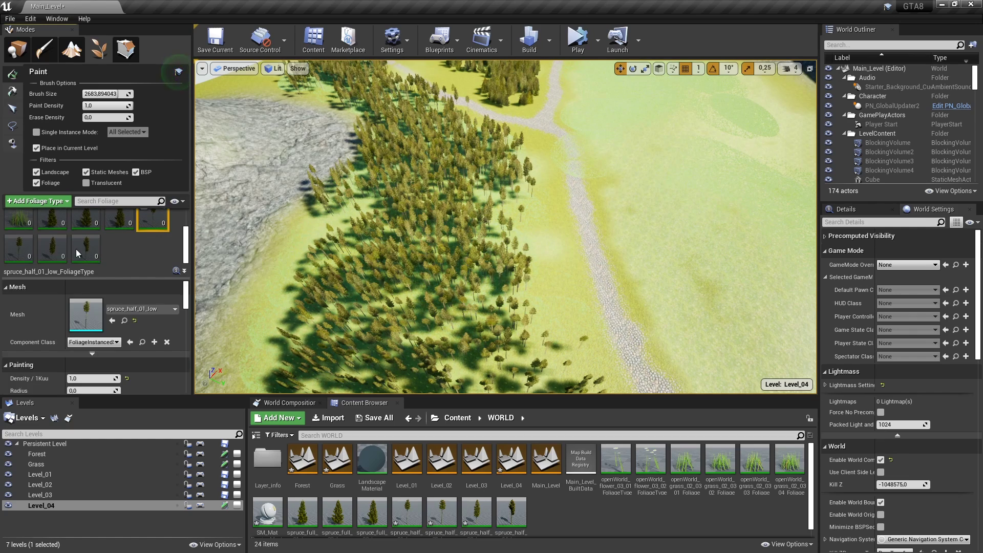
pyautogui.scroll(-10, 103, 332)
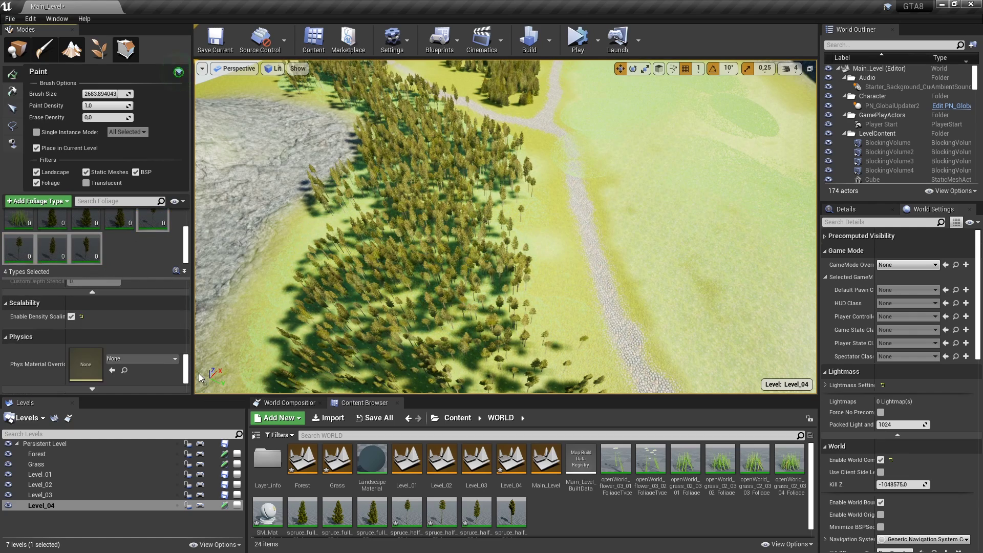
pyautogui.click(71, 317)
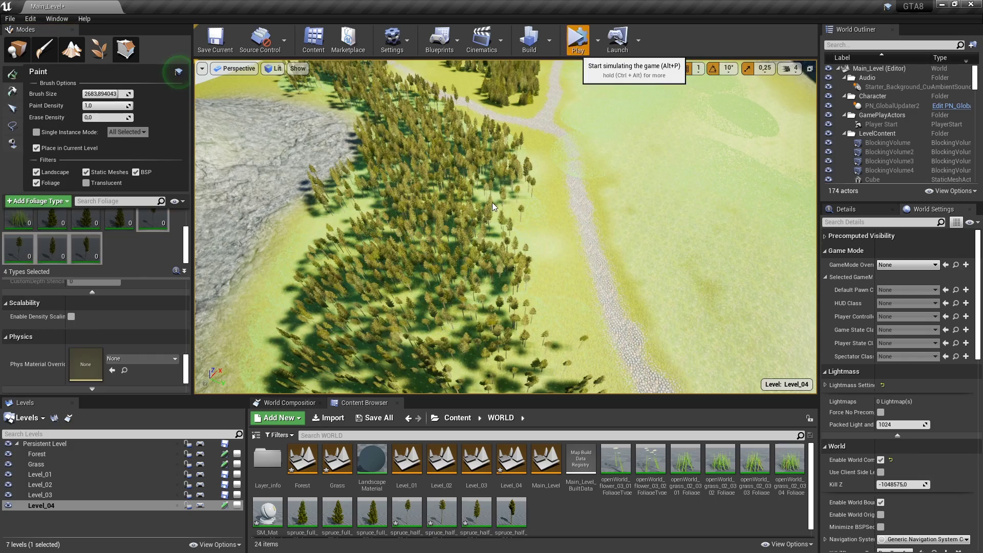
pyautogui.hotkey('alt', 'p')
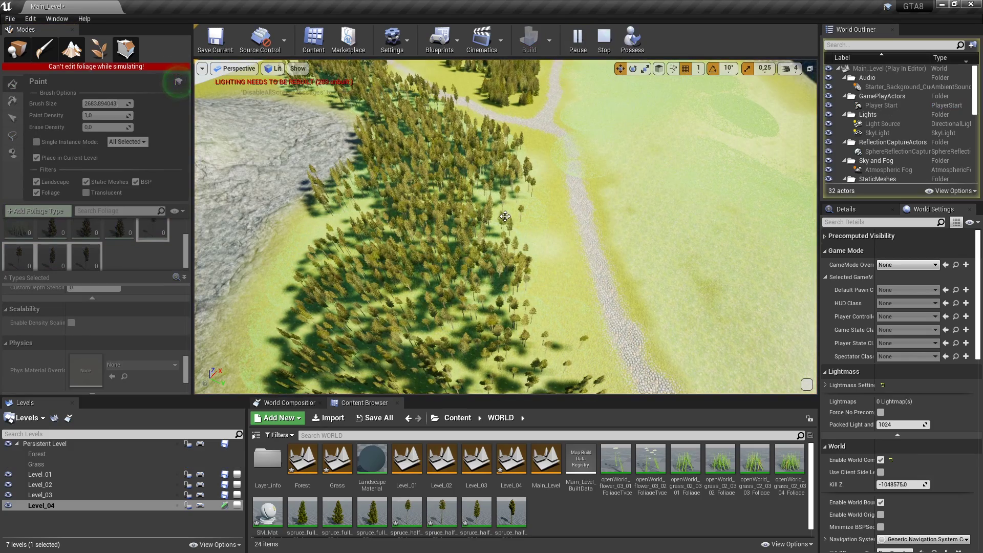
pyautogui.press('Escape')
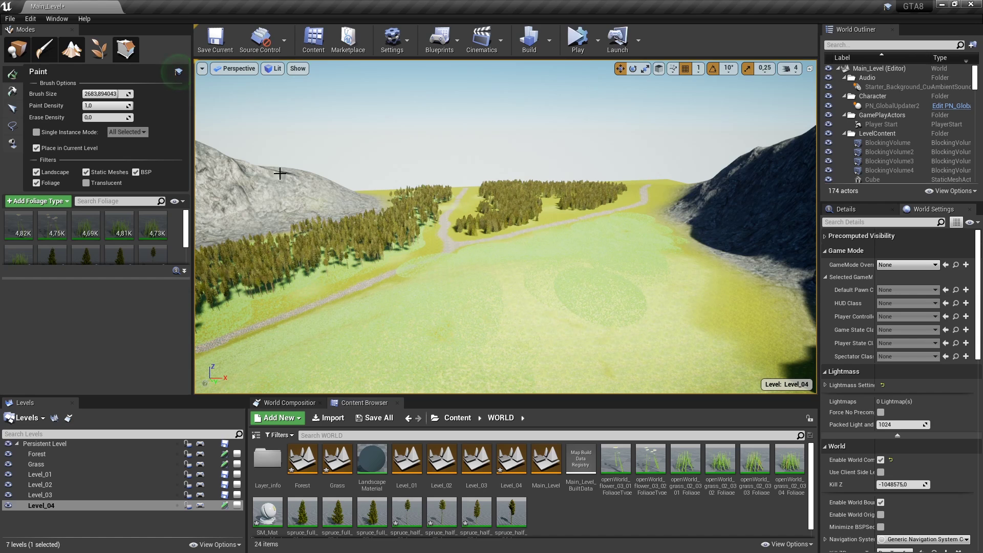
# Step: Place an Exponential Height Fog from Visual Effects into the valley
pyautogui.click(18, 50)
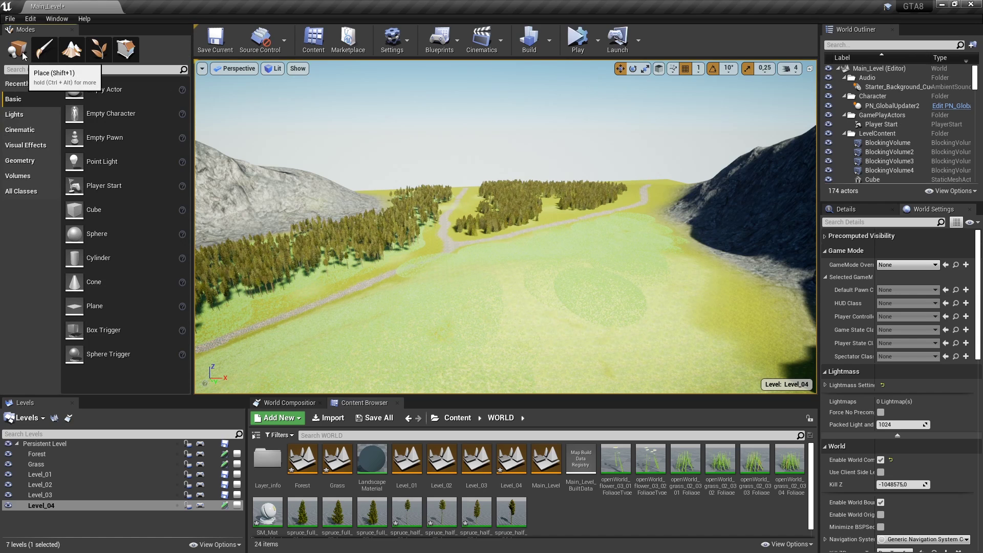
pyautogui.click(32, 152)
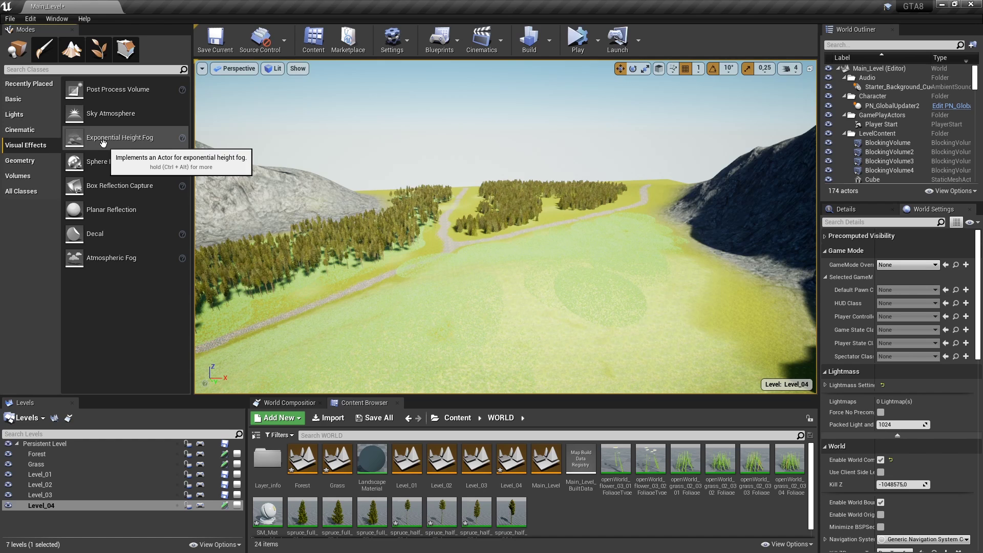
pyautogui.moveTo(110, 139); pyautogui.dragTo(452, 269)
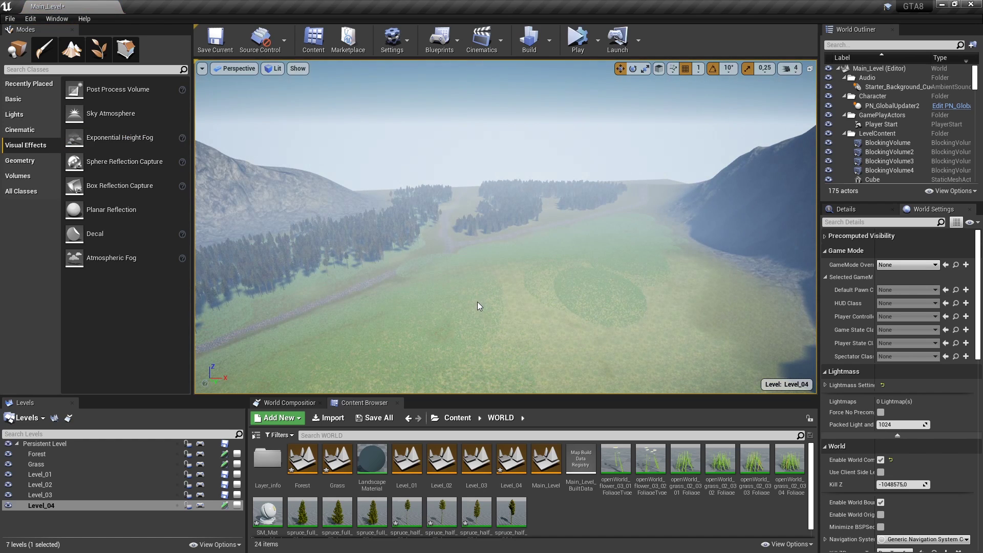
pyautogui.click(581, 312)
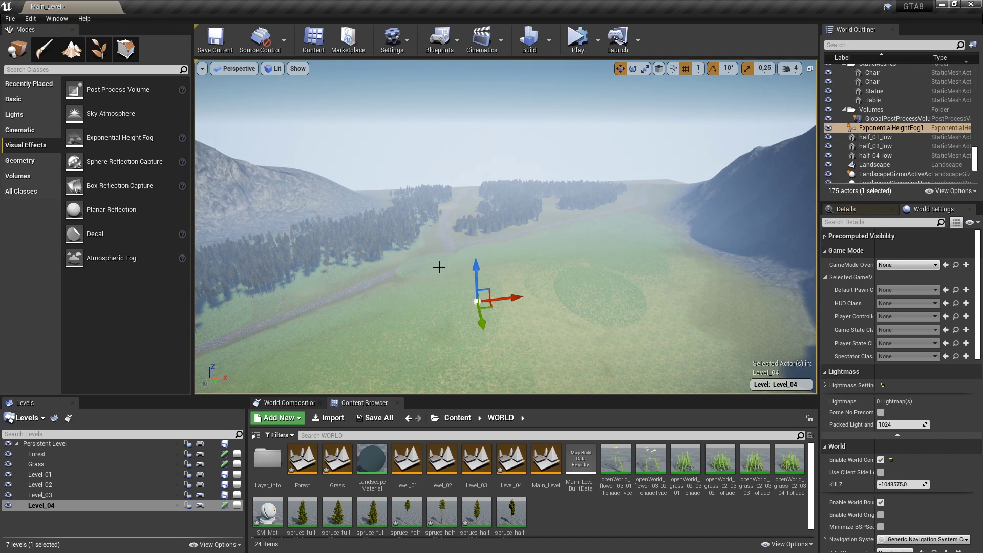
# Step: Raise the fog actor on Z and toggle its Outliner visibility to compare the valley
pyautogui.scroll(-3, 448, 268)
pyautogui.scroll(-3, 455, 251)
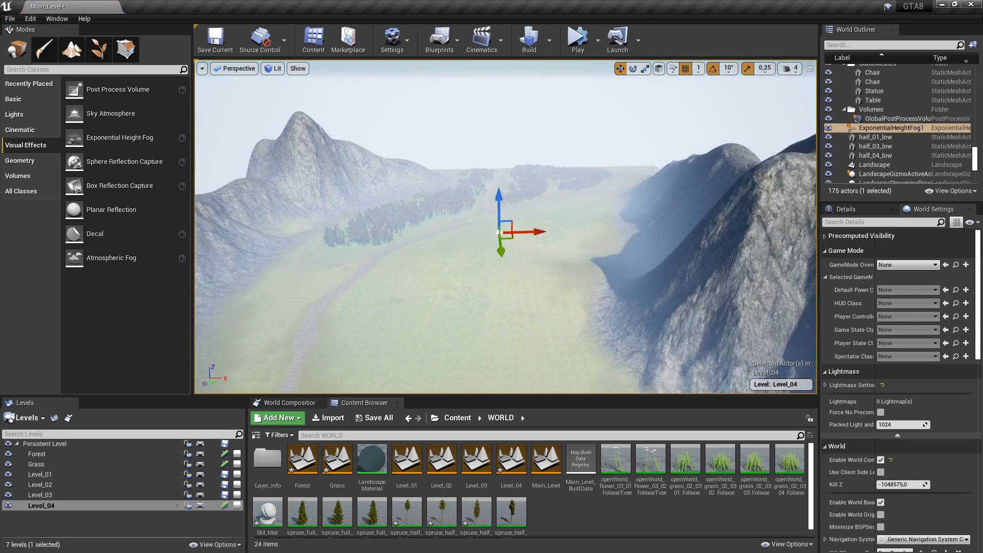
pyautogui.scroll(-3, 465, 225)
pyautogui.scroll(-3, 476, 203)
pyautogui.moveTo(484, 203)
pyautogui.mouseDown()
pyautogui.moveTo(471, 161)
pyautogui.moveTo(471, 209)
pyautogui.mouseUp()
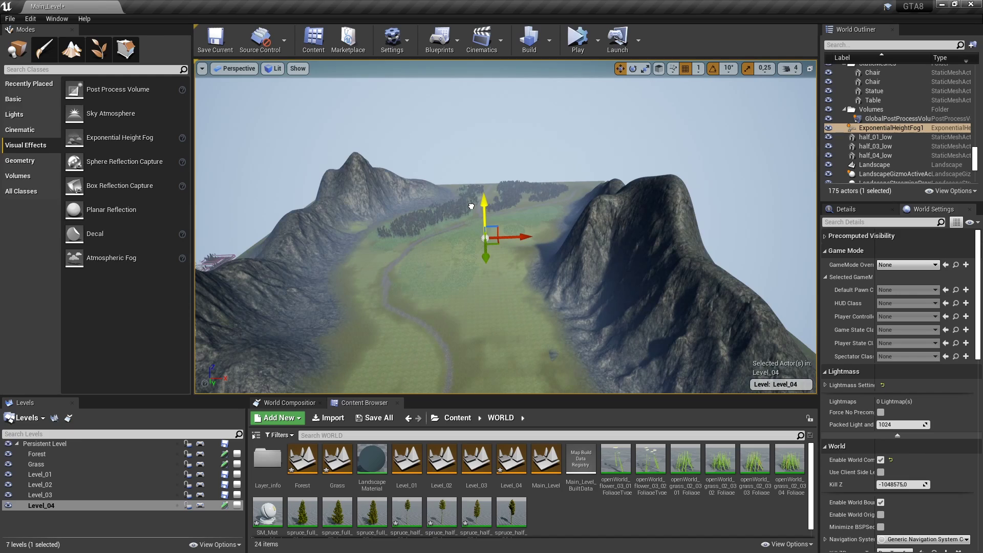
pyautogui.click(828, 128)
pyautogui.click(827, 127)
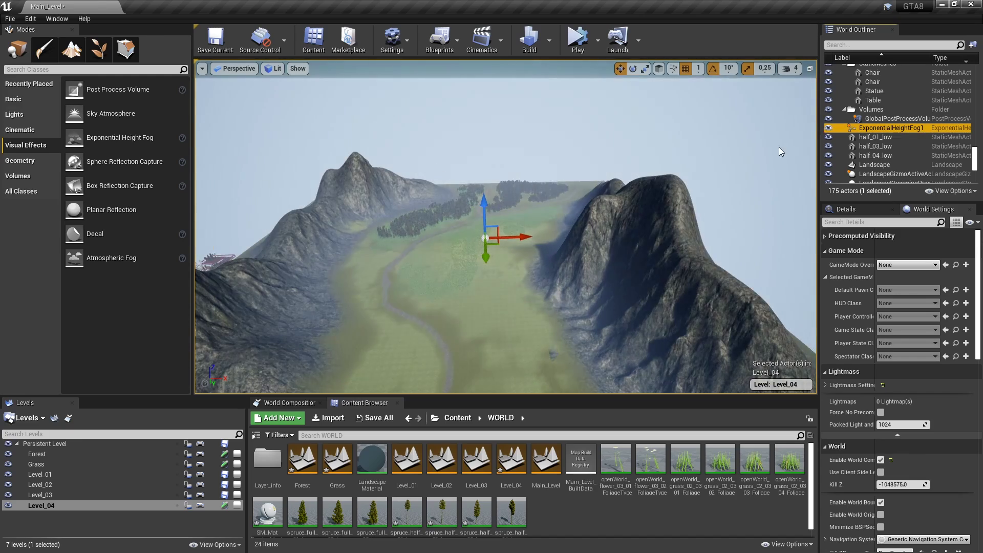